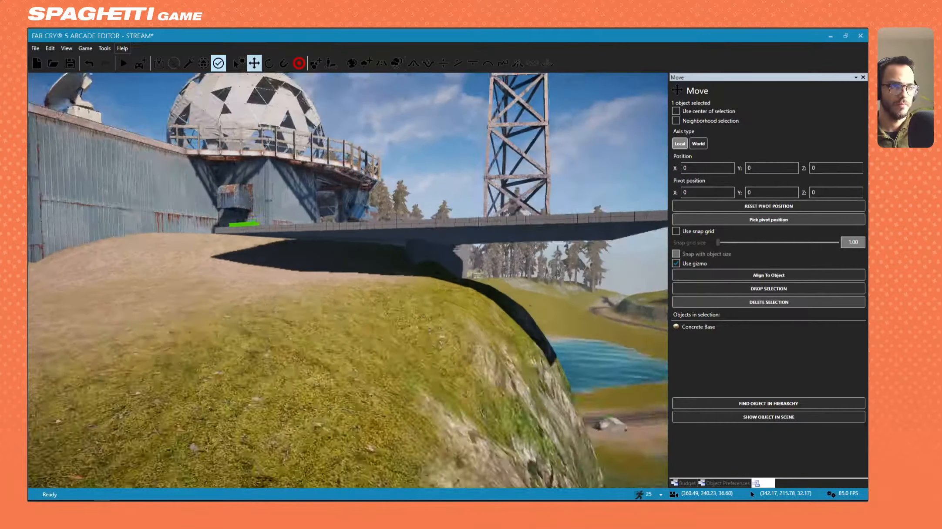
Duplicate the floor slab under the lattice tower, place the copy beside it along the cliff edge, and tilt it downward
click(301, 211)
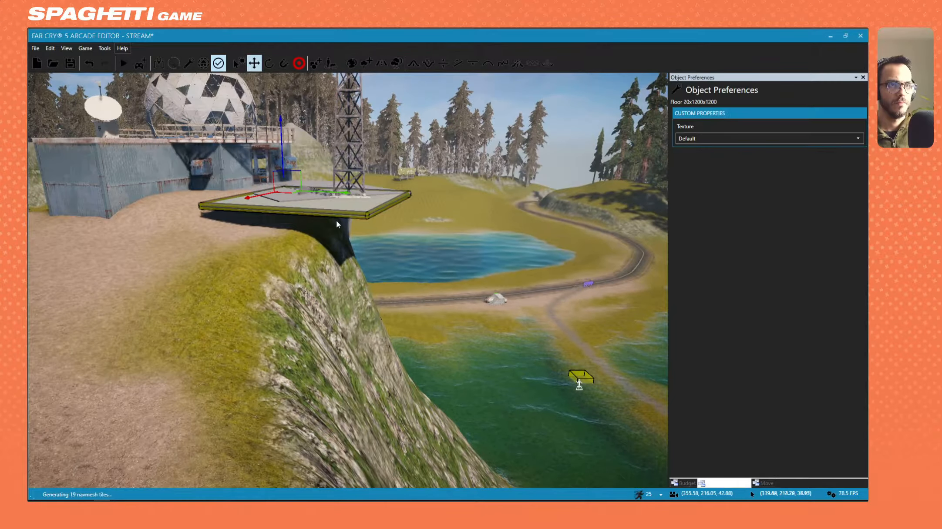
right_drag(337, 220, 306, 232)
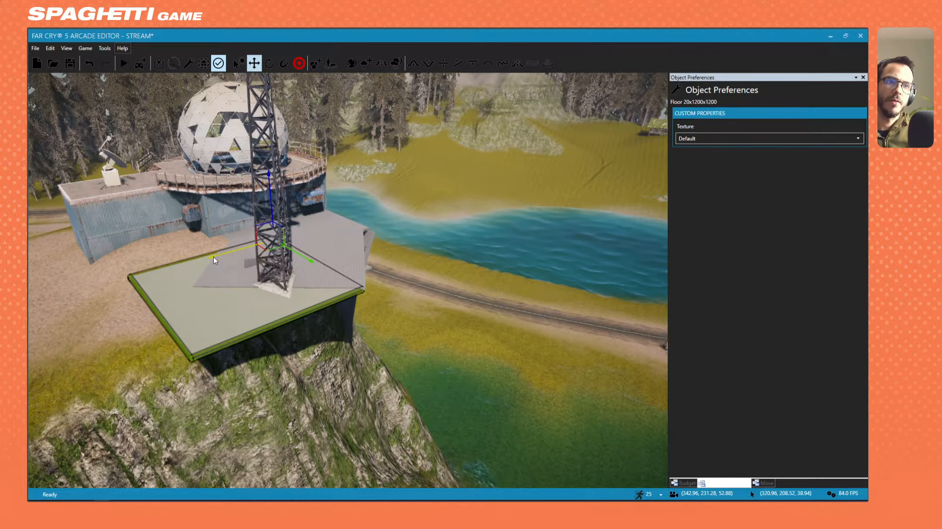
key(ctrl+d)
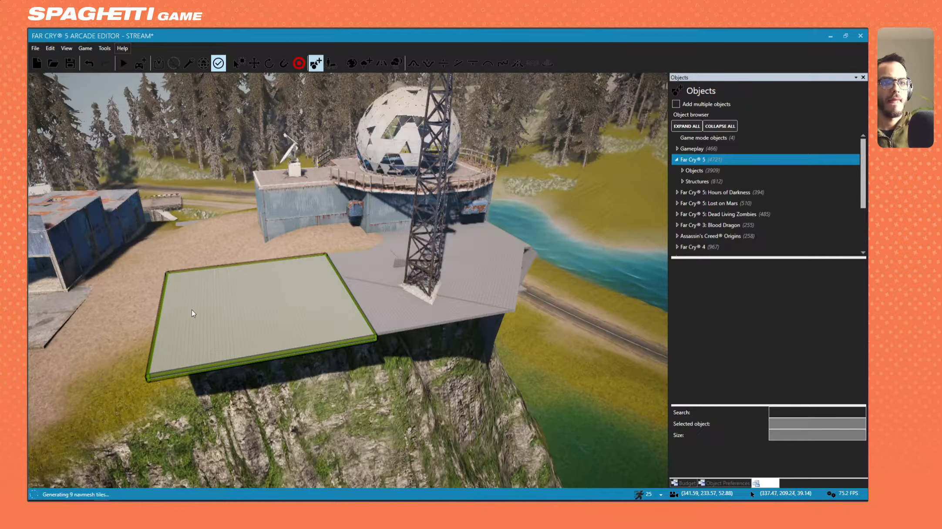
click(192, 309)
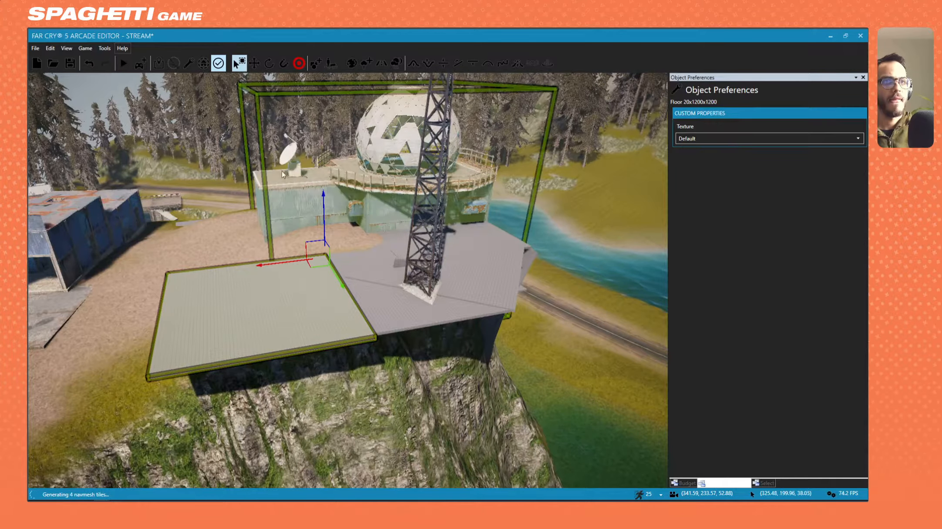
click(269, 64)
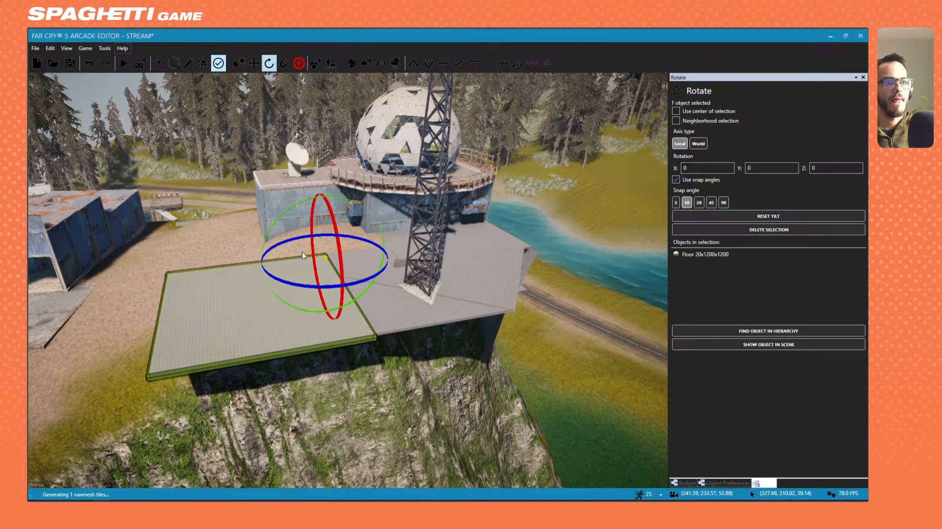
drag(283, 214, 282, 239)
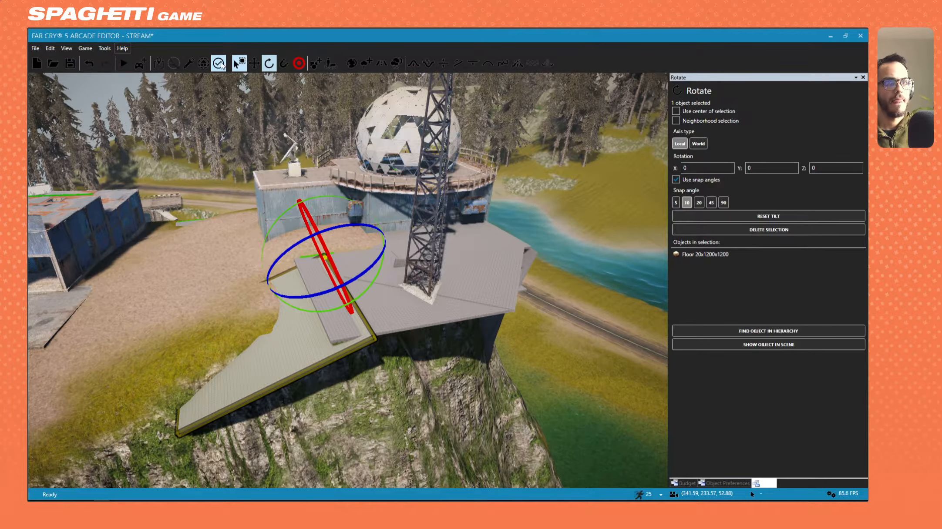
Move the tilted floor slab along its axes until its upper edge meets the edge of the flat slab
click(254, 68)
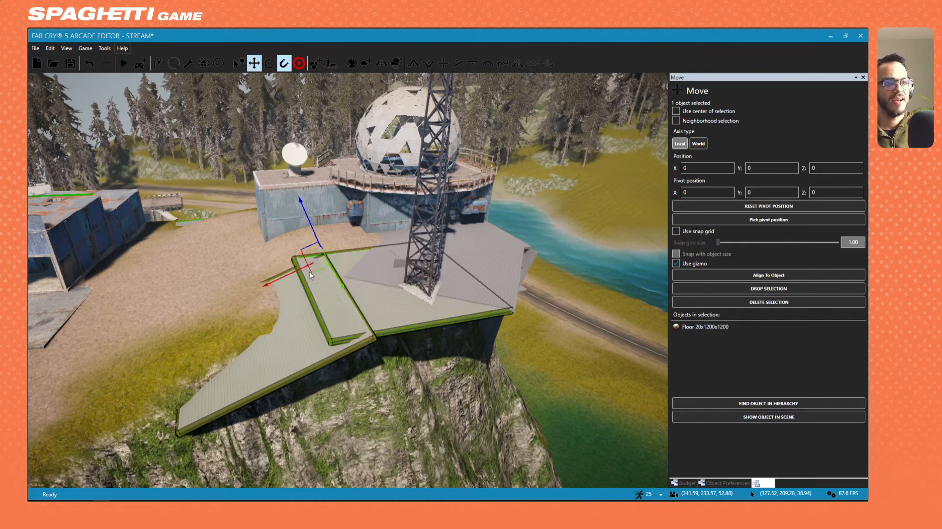
key(d)
mouse_move(297, 192)
right_down()
mouse_move(291, 207)
mouse_move(279, 205)
mouse_move(296, 192)
right_up()
key(w)
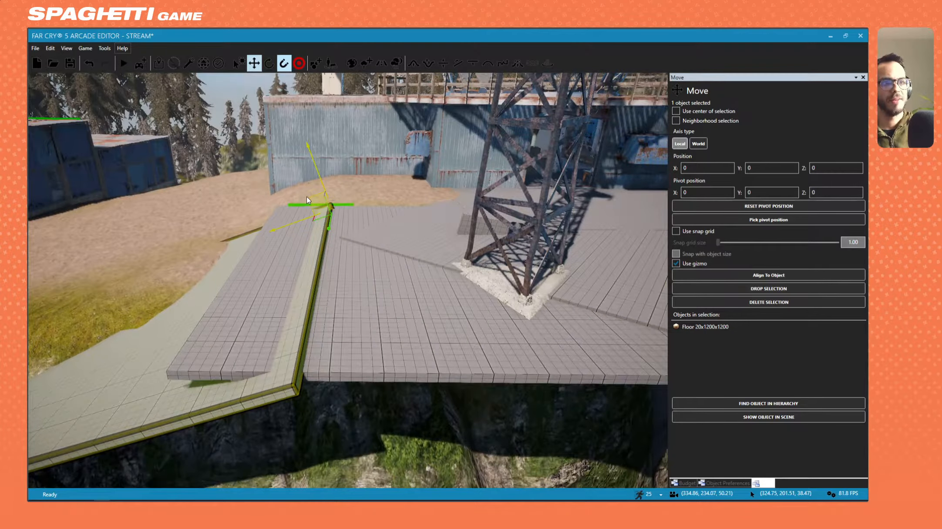
drag(307, 197, 267, 195)
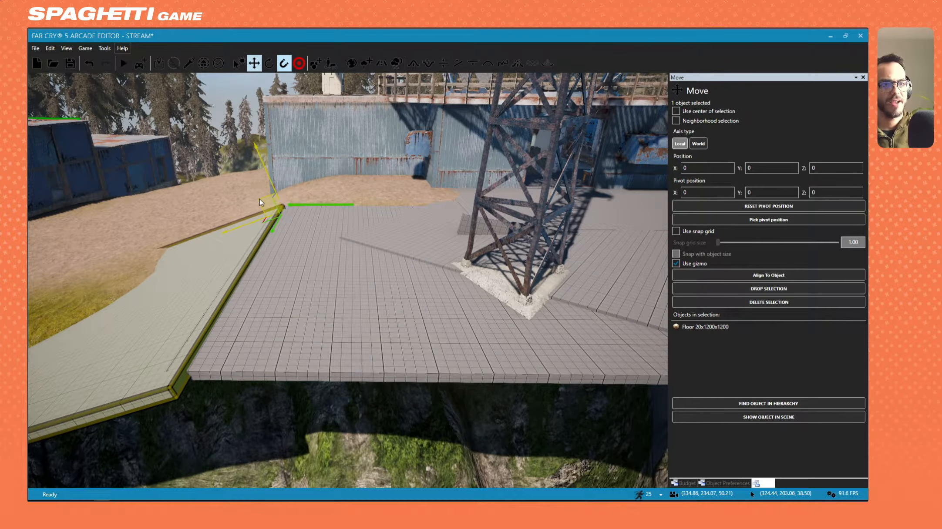
right_drag(260, 203, 270, 220)
key(a)
key(w)
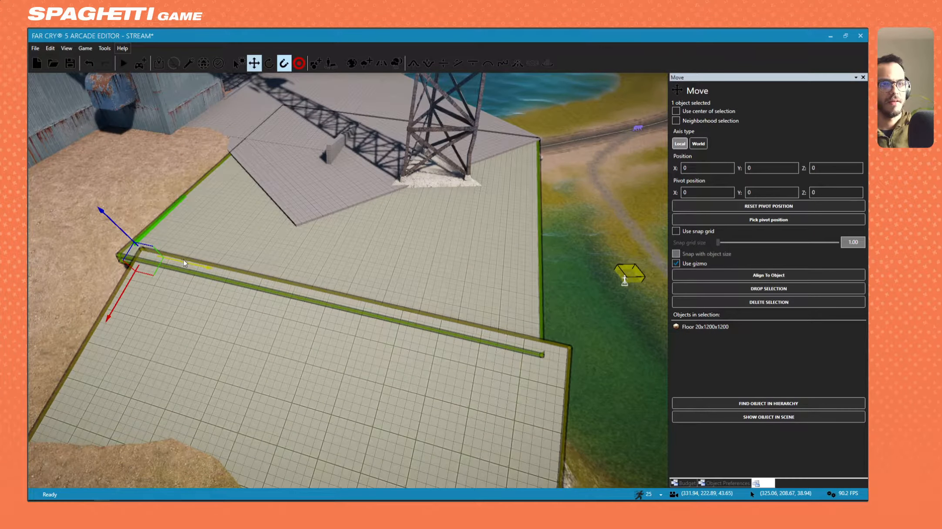
drag(183, 260, 163, 262)
key(a)
right_drag(231, 231, 248, 225)
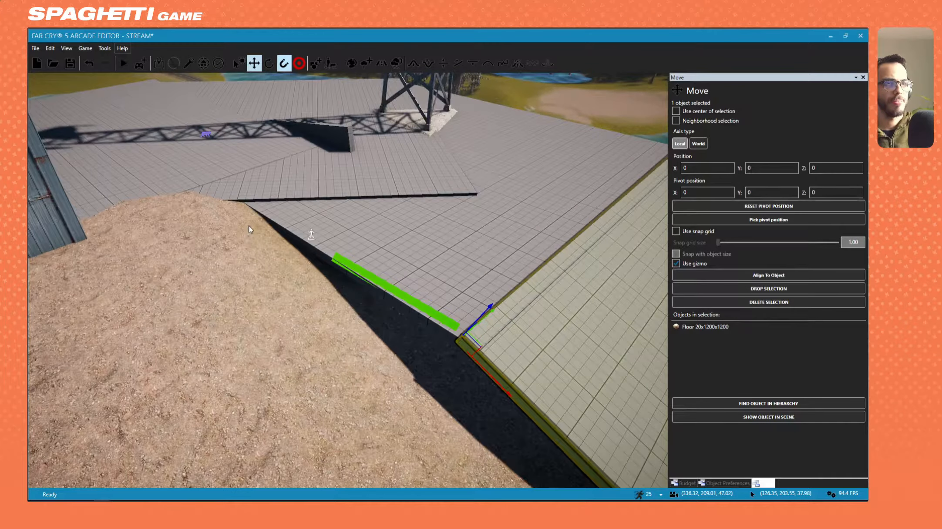
Duplicate the flat floor slab beside the lattice tower and shift the copy toward the base of the dome building
click(343, 230)
key(s)
right_drag(403, 215, 331, 197)
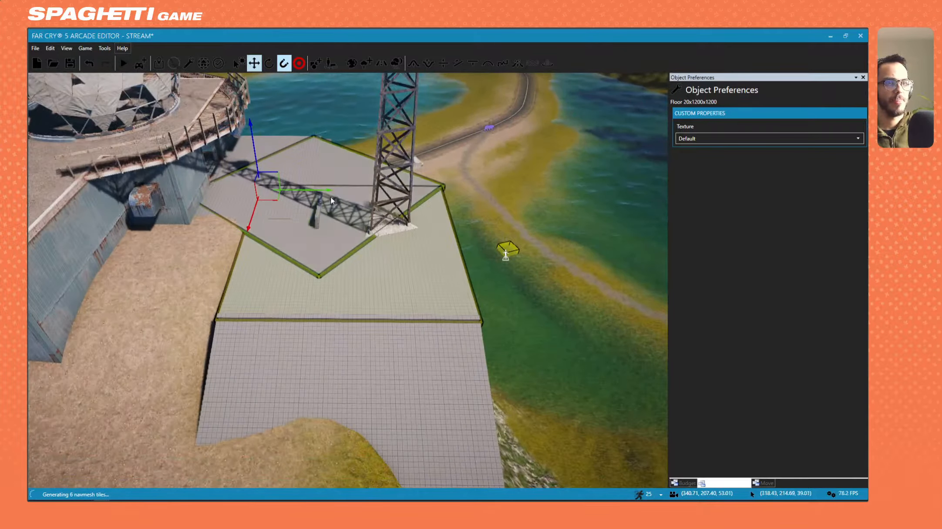
key(ctrl)
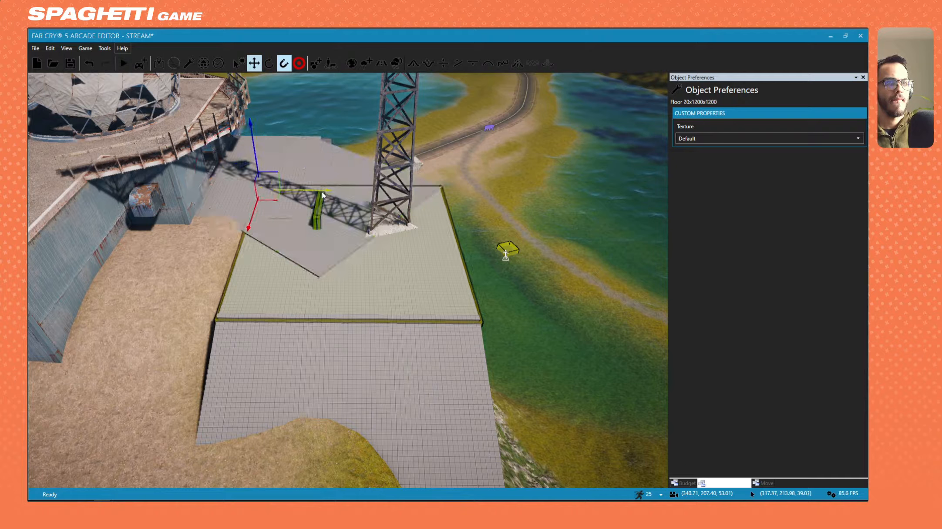
key(ctrl+v)
click(293, 277)
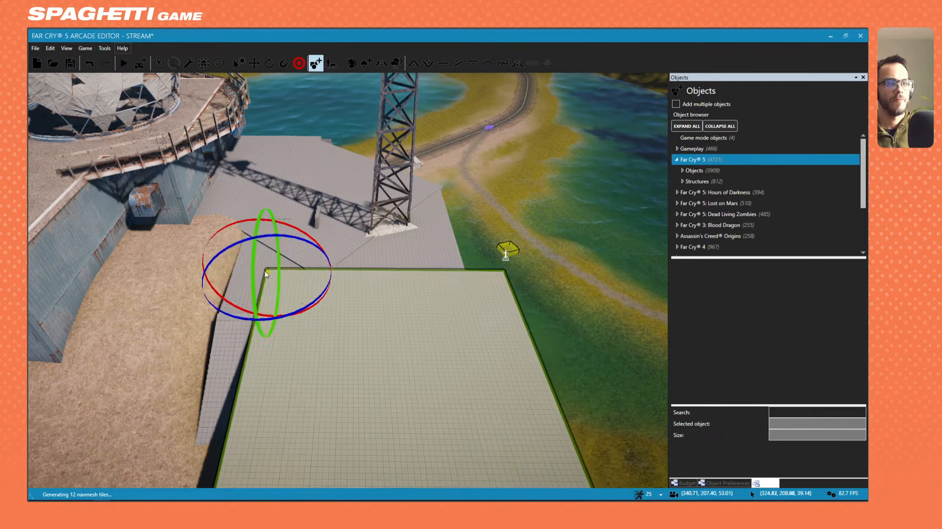
key(Escape)
click(284, 281)
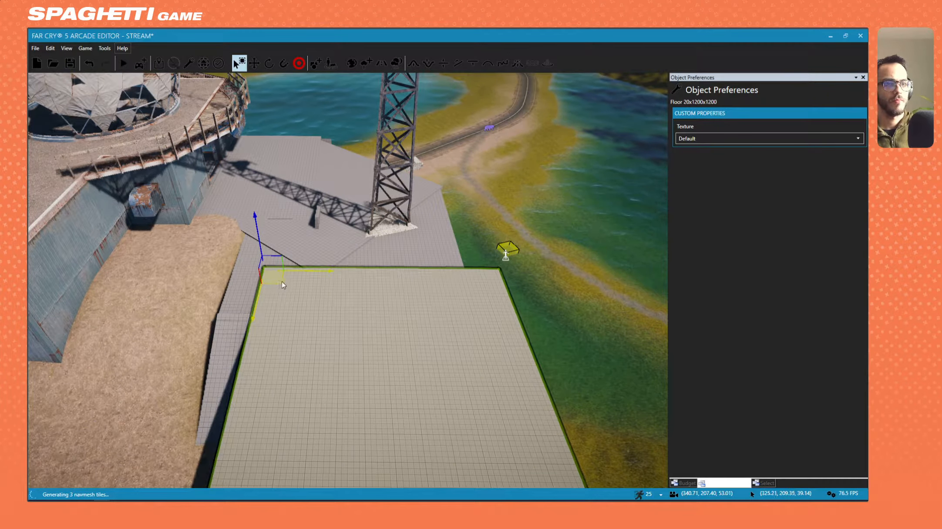
drag(282, 281, 150, 167)
key(d)
right_drag(281, 221, 213, 196)
key(Escape)
Examine the cliffside outpost and its overhanging platforms from a distance, from the water side and from above
key(d)
key(w)
right_drag(540, 341, 522, 327)
key(s)
key(w)
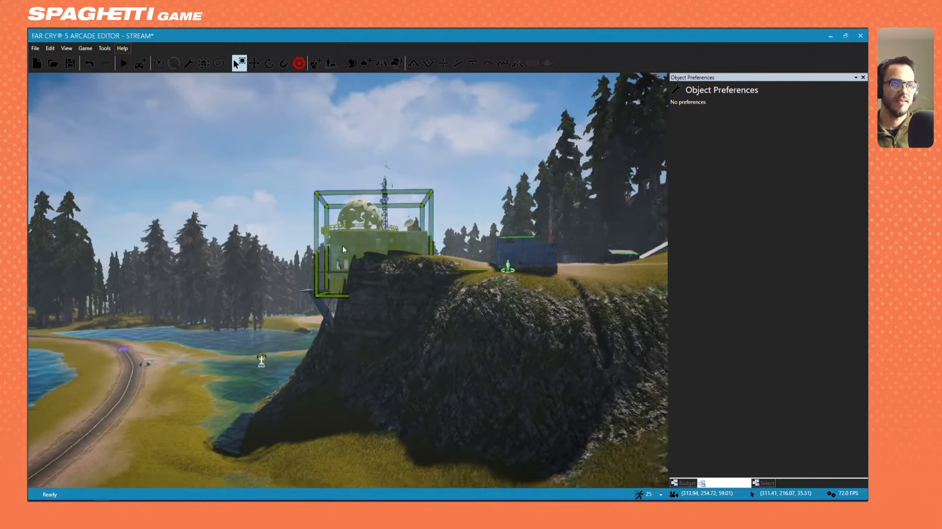
key(s)
right_drag(322, 344, 356, 290)
key(w)
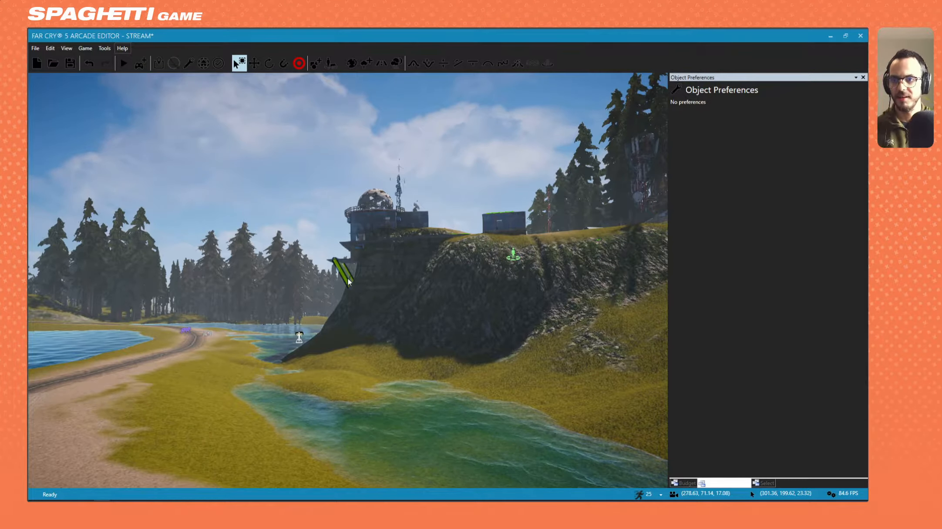
key(w)
mouse_move(343, 281)
right_down()
mouse_move(324, 281)
mouse_move(361, 282)
mouse_move(312, 248)
mouse_move(418, 231)
mouse_move(510, 233)
mouse_move(609, 275)
mouse_move(562, 239)
mouse_move(539, 240)
mouse_move(632, 261)
mouse_move(648, 331)
mouse_move(392, 244)
mouse_move(336, 292)
right_up()
key(w)
key(w)
key(s)
right_drag(408, 287, 331, 168)
key(s)
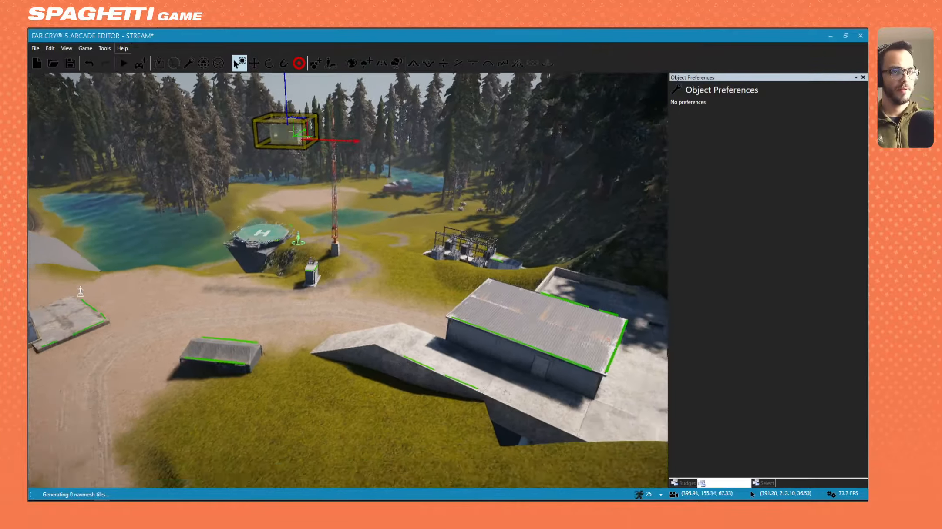
Try the large building with the round railed deck in a new spot beside the concrete warehouse against the hillside
drag(313, 146, 558, 443)
right_drag(520, 415, 609, 462)
key(a)
right_drag(279, 370, 323, 350)
key(w)
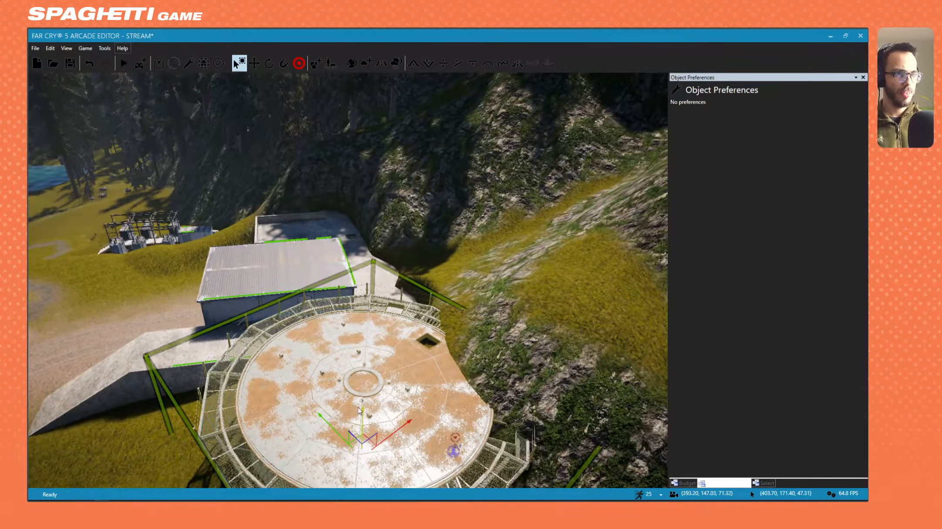
drag(360, 382, 363, 296)
right_drag(363, 279, 429, 313)
key(w)
key(d)
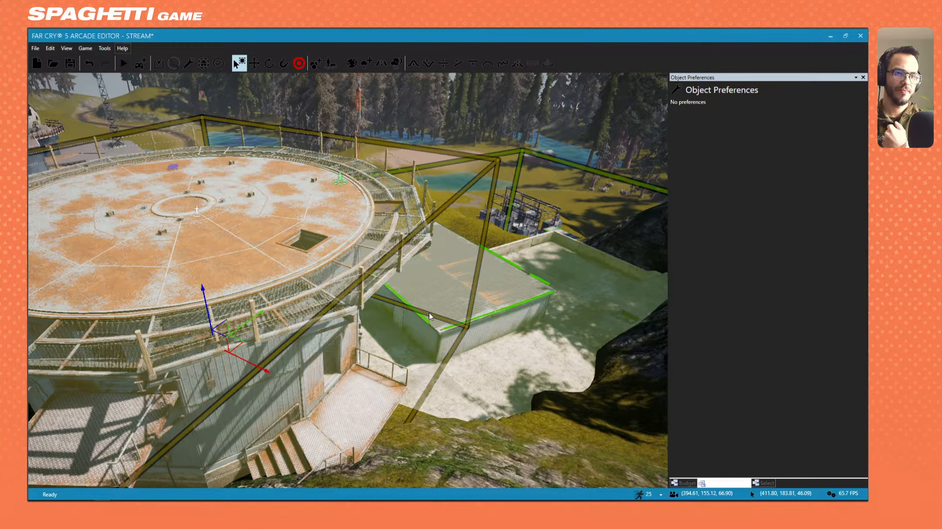
Inspect the interior of the round-deck building and delete the building from the map
right_drag(341, 236, 113, 225)
key(a)
key(w)
key(w)
key(w)
key(s)
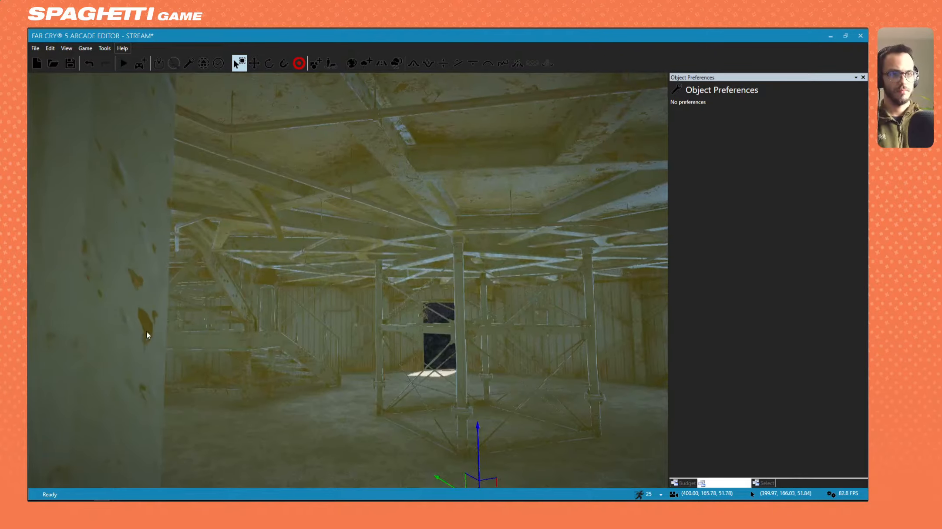
key(Delete)
Move the blue building with the rusty roof together with its concrete base toward the cliff edge, and lower them slightly
right_drag(329, 345, 174, 340)
click(511, 346)
key(w)
right_drag(512, 346, 444, 355)
key(s)
key(a)
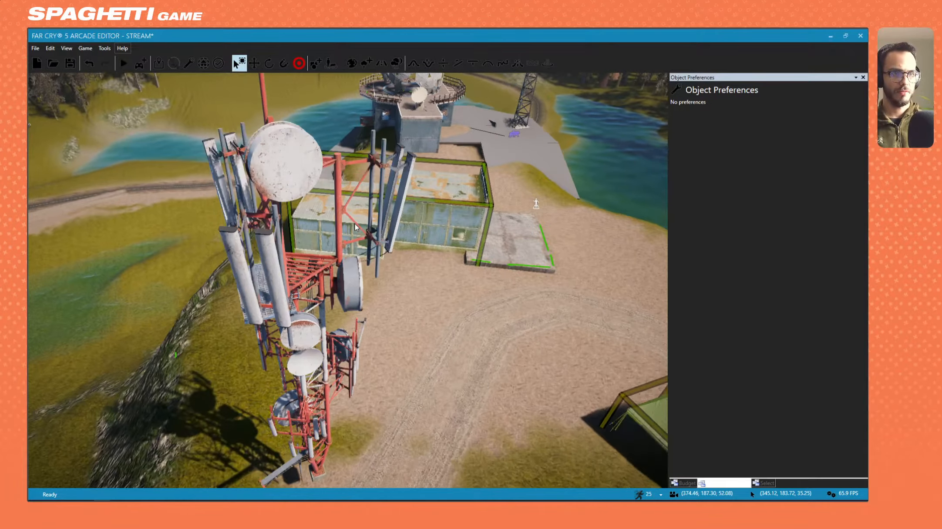
key(d)
key(w)
click(336, 236)
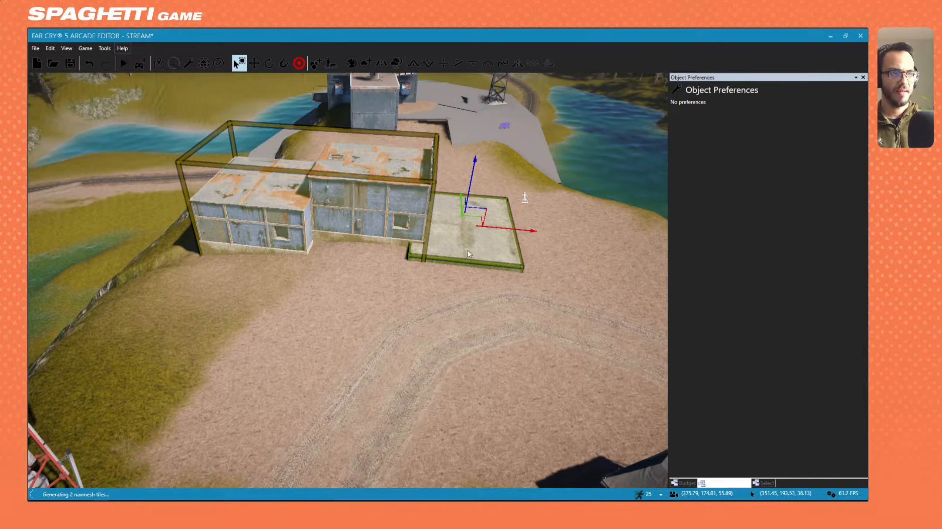
drag(512, 234, 394, 205)
drag(366, 172, 367, 176)
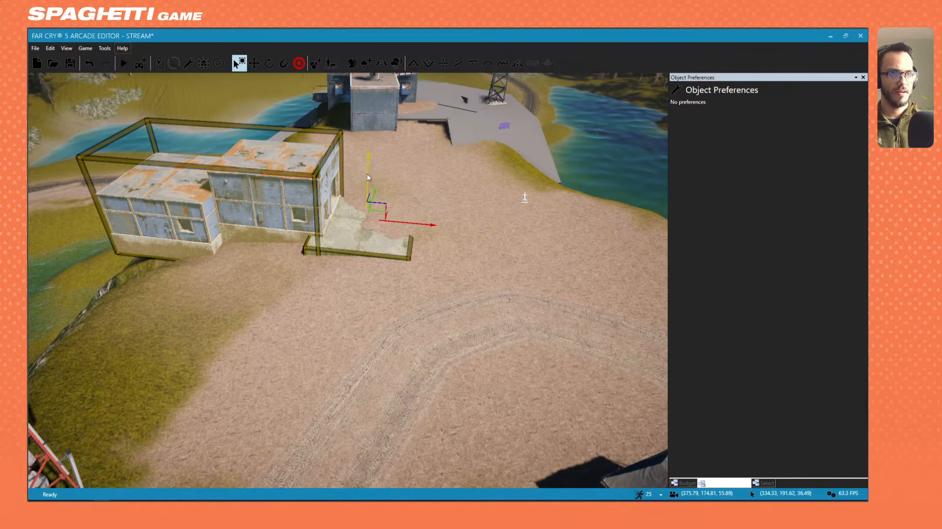
Duplicate the last floor slab of the cliffside walkway and place the copy just past its end, beside the blue building
right_drag(402, 222, 407, 131)
key(w)
right_drag(436, 230, 409, 253)
key(d)
right_drag(296, 237, 220, 299)
click(236, 283)
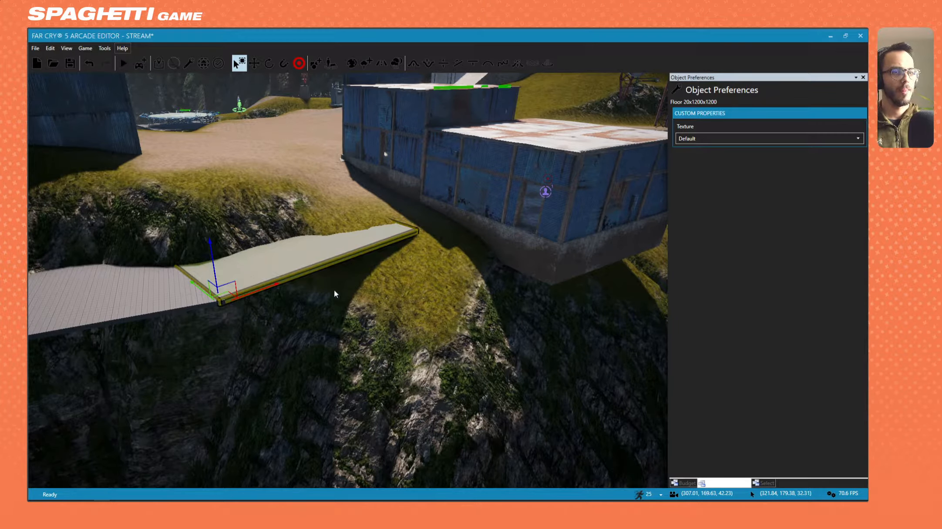
click(412, 270)
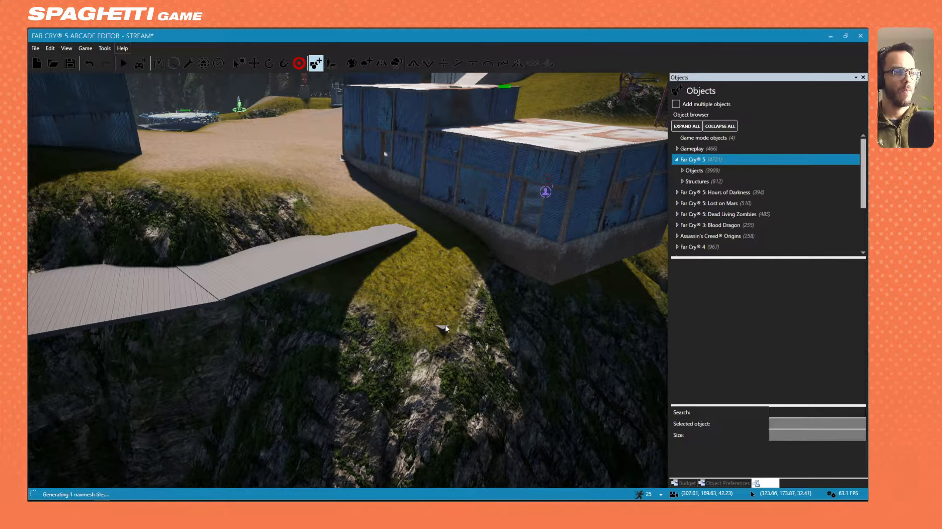
drag(451, 261, 453, 266)
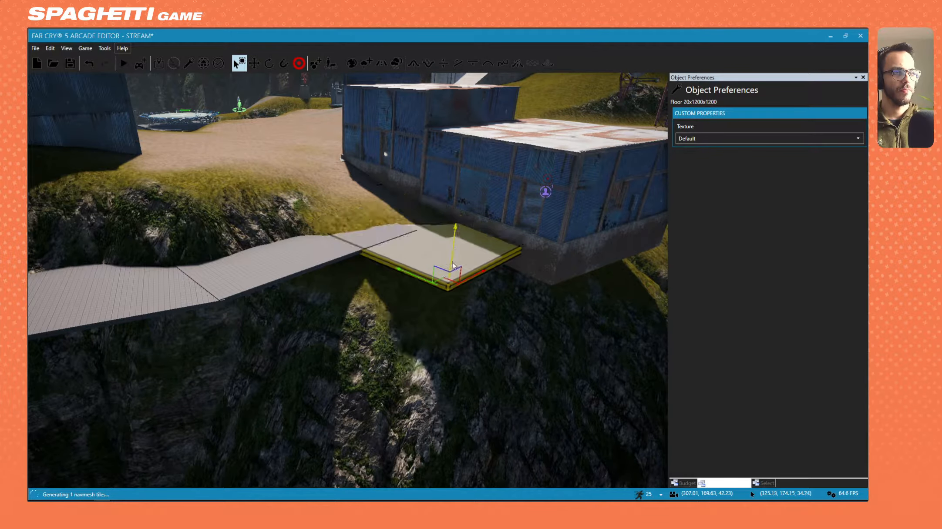
Slide the copied floor slab inward against the end of the cliffside walkway
key(d)
right_drag(453, 264, 361, 291)
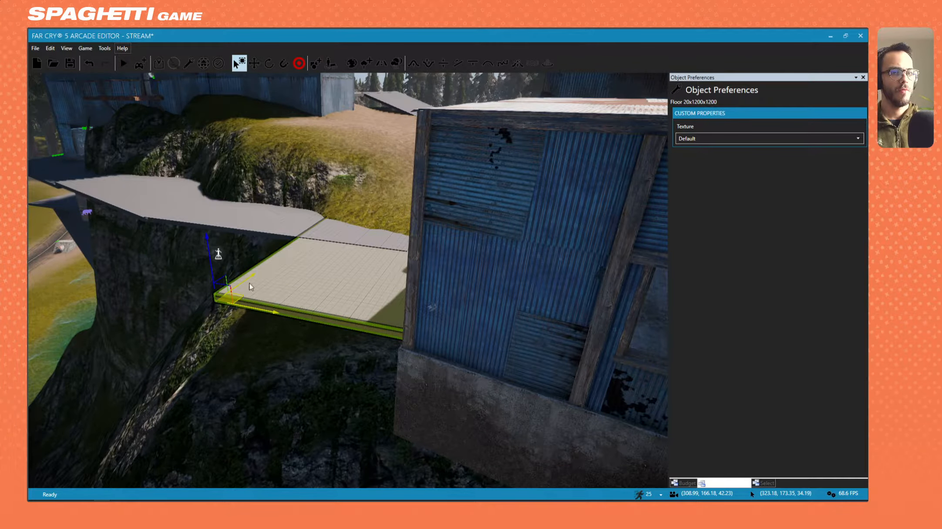
drag(250, 287, 265, 247)
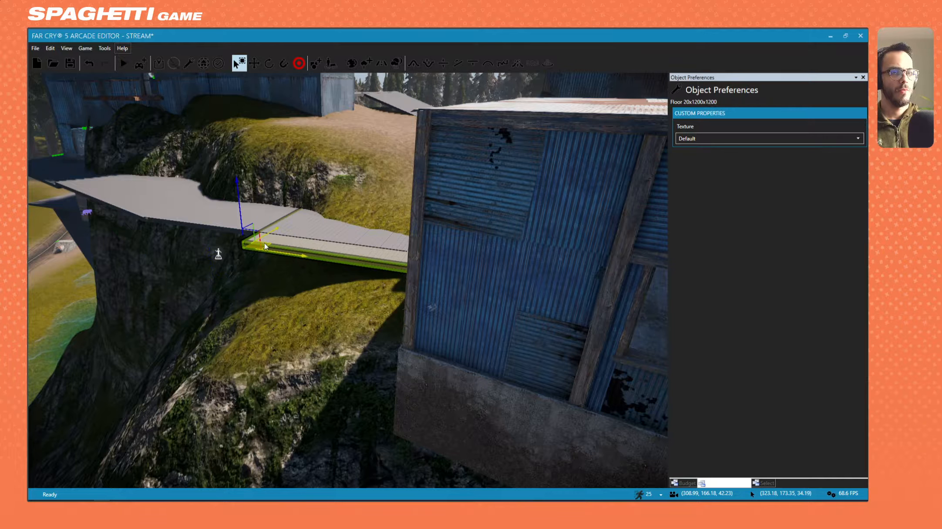
Rotate the copied floor slab horizontally around its corner so that the walkway bends along the blue building's base
click(269, 64)
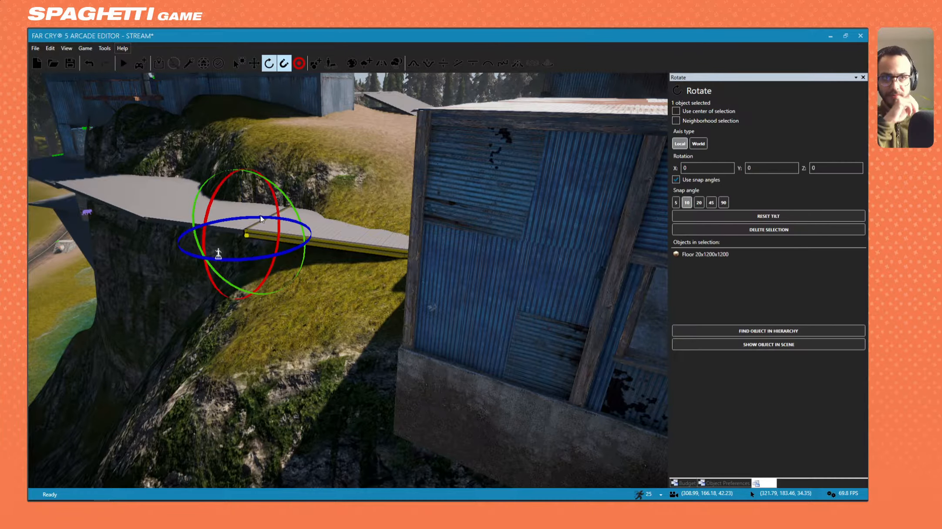
click(284, 64)
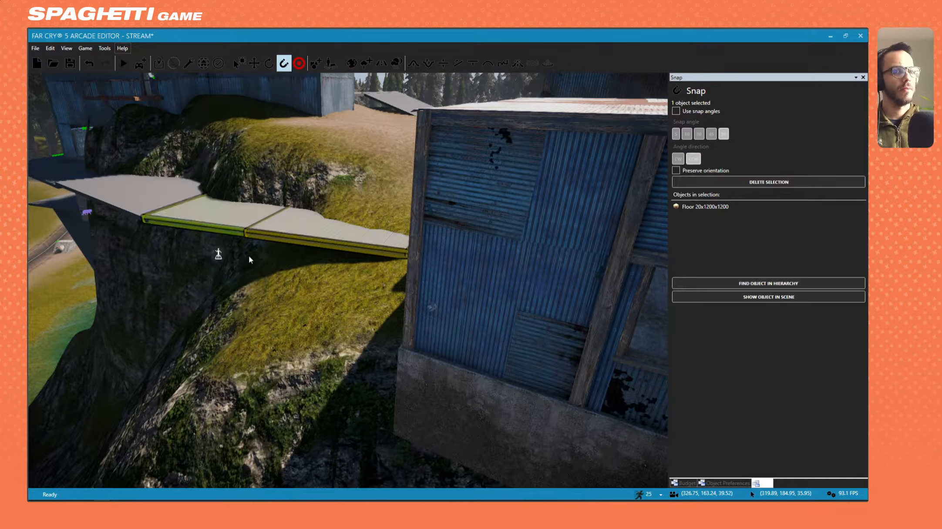
click(269, 64)
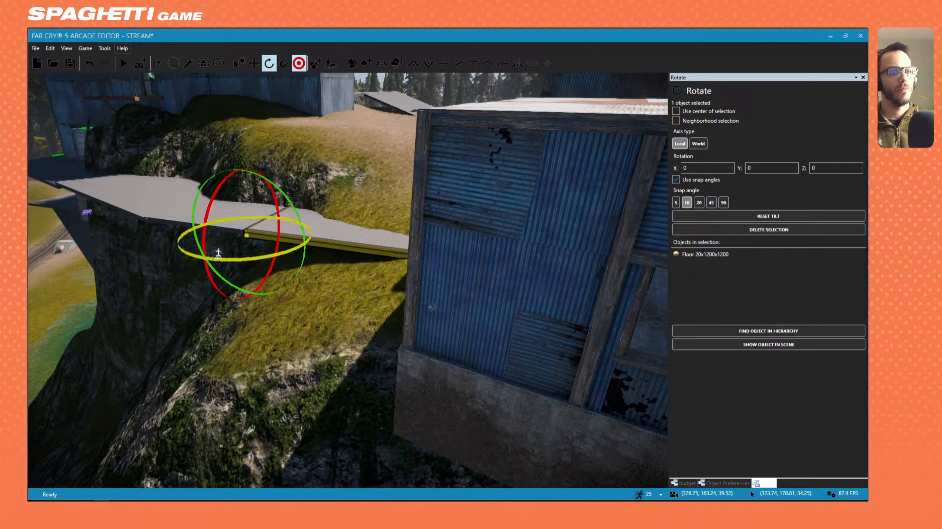
drag(218, 255, 218, 254)
right_drag(218, 255, 304, 302)
key(a)
key(s)
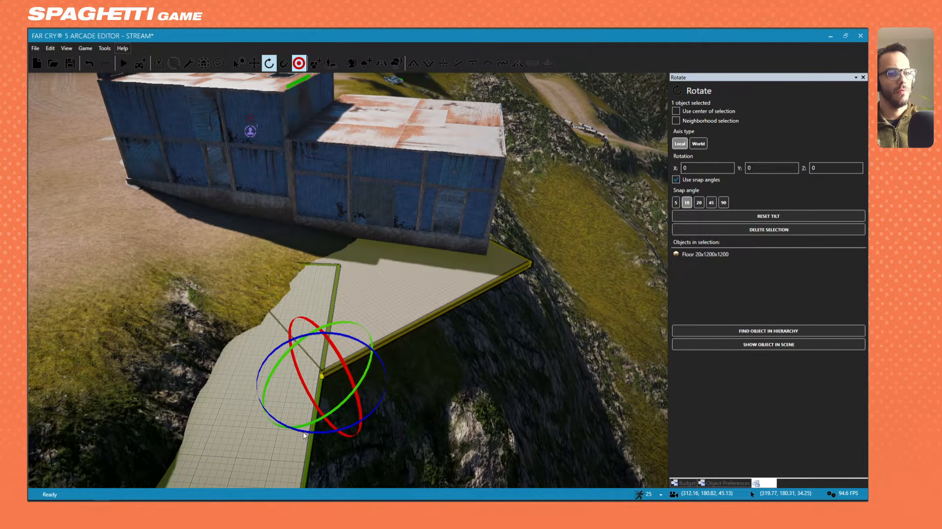
drag(304, 433, 292, 431)
Examine the extended walkway, the blue building and the dome building from several viewpoints around the outpost
key(s)
mouse_move(392, 387)
right_down()
mouse_move(378, 370)
mouse_move(431, 405)
mouse_move(370, 370)
mouse_move(418, 357)
mouse_move(376, 360)
mouse_move(368, 329)
mouse_move(392, 349)
mouse_move(387, 322)
mouse_move(370, 364)
mouse_move(387, 324)
mouse_move(329, 323)
mouse_move(327, 359)
mouse_move(312, 353)
mouse_move(322, 321)
mouse_move(474, 310)
mouse_move(561, 326)
mouse_move(592, 316)
mouse_move(581, 302)
mouse_move(500, 293)
mouse_move(467, 328)
right_up()
key(s)
key(w)
key(w)
key(s)
key(w)
key(w)
key(s)
key(a)
key(w)
key(a)
key(a)
key(w)
key(w)
key(s)
right_drag(134, 383, 218, 346)
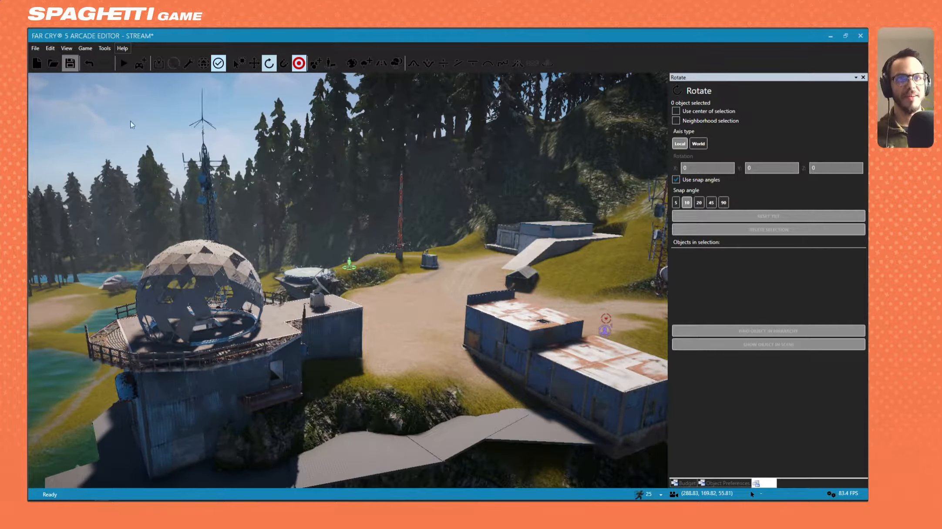
Save the map
key(ctrl+s)
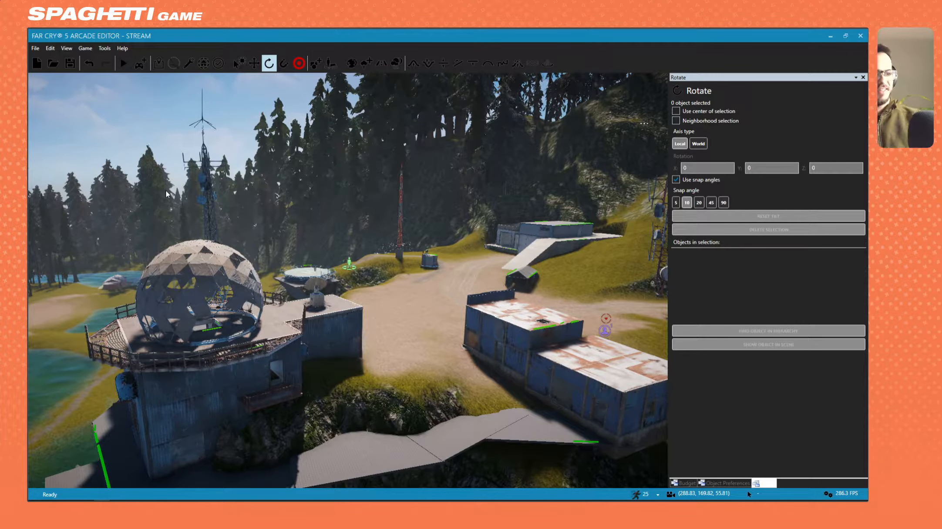
Examine the cliffside walkway and its supports around the dome building, from beside the cliff and from above
key(w)
right_drag(329, 242, 364, 250)
key(s)
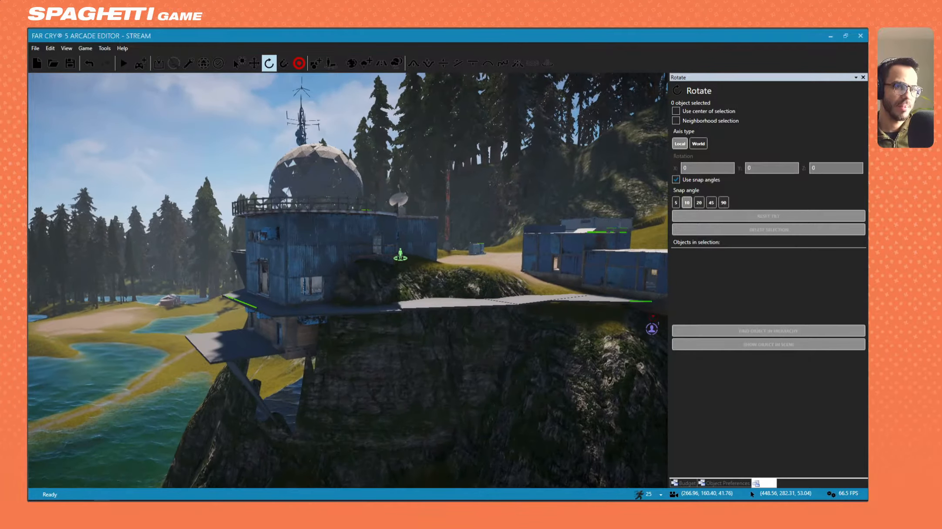
key(w)
key(s)
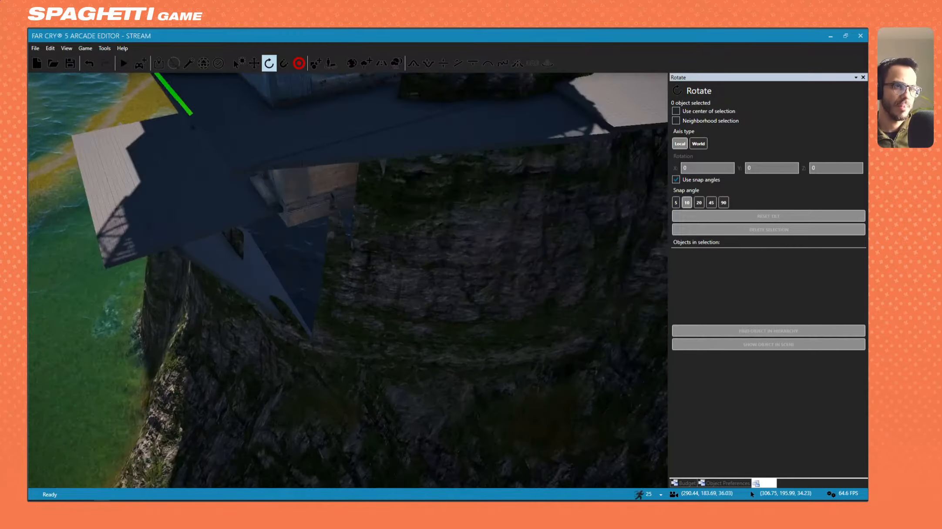
key(s)
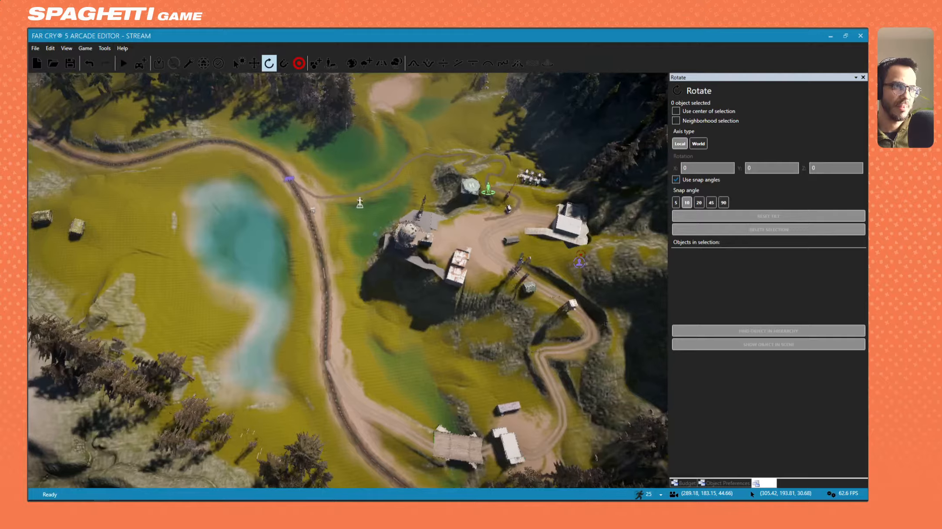
key(w)
right_drag(397, 270, 397, 169)
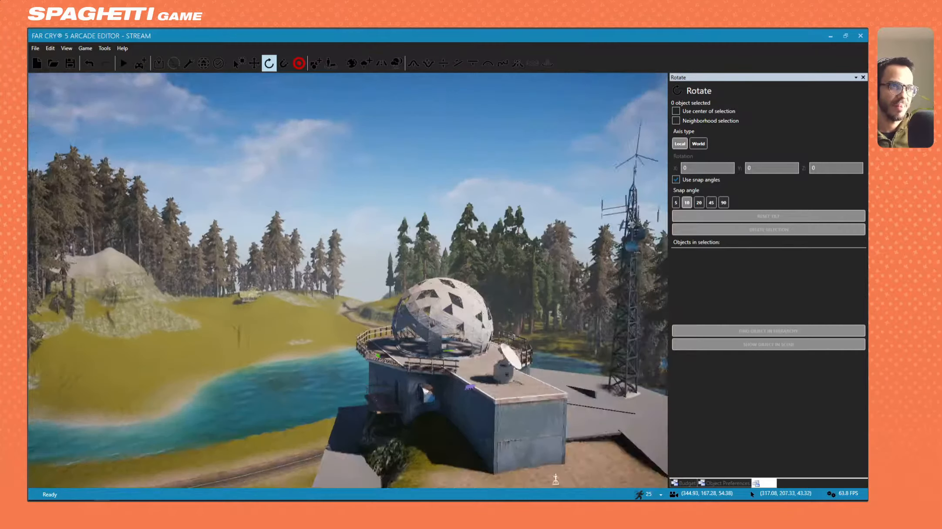
Inspect the dome building up close, including the outlook across the lake through its window and its rear side
key(w)
mouse_move(349, 281)
right_down()
mouse_move(338, 305)
mouse_move(340, 362)
mouse_move(313, 292)
mouse_move(348, 285)
mouse_move(352, 257)
mouse_move(336, 313)
mouse_move(383, 305)
mouse_move(342, 283)
mouse_move(349, 279)
right_up()
key(w)
key(s)
key(s)
key(w)
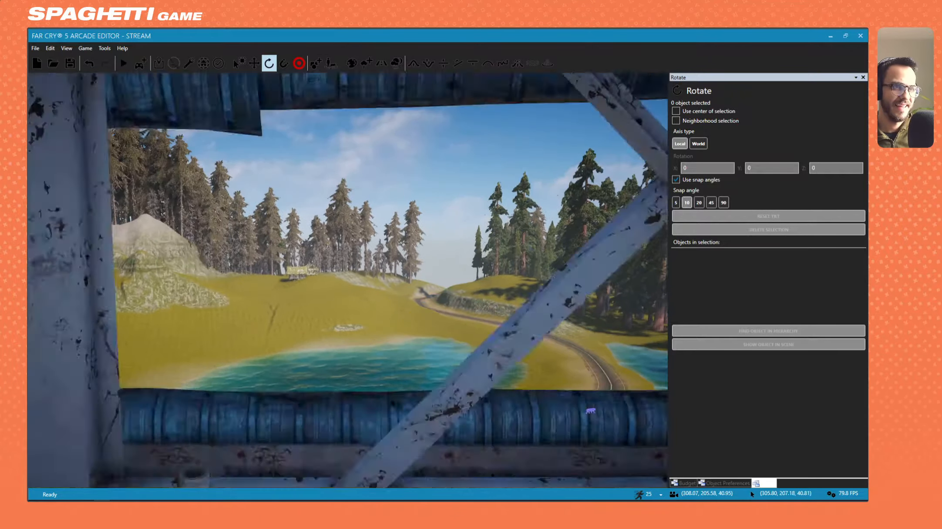
key(w)
key(s)
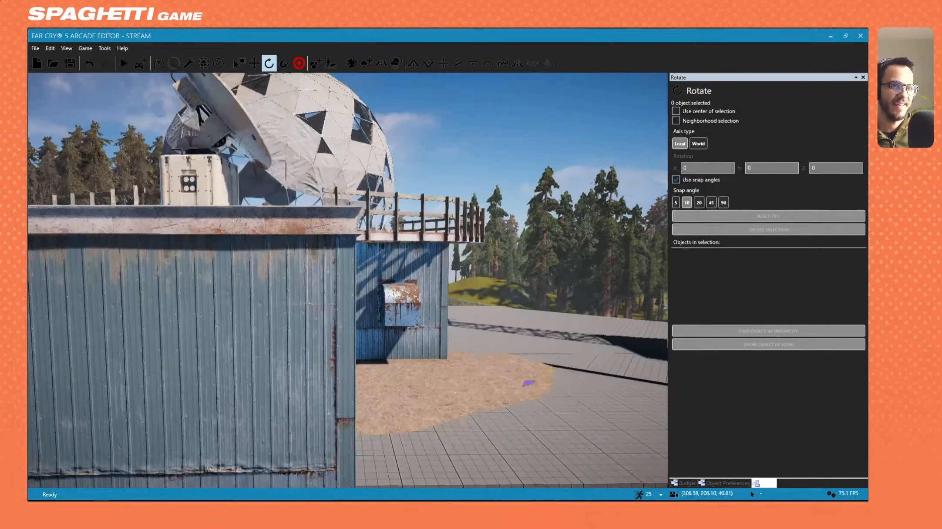
key(w)
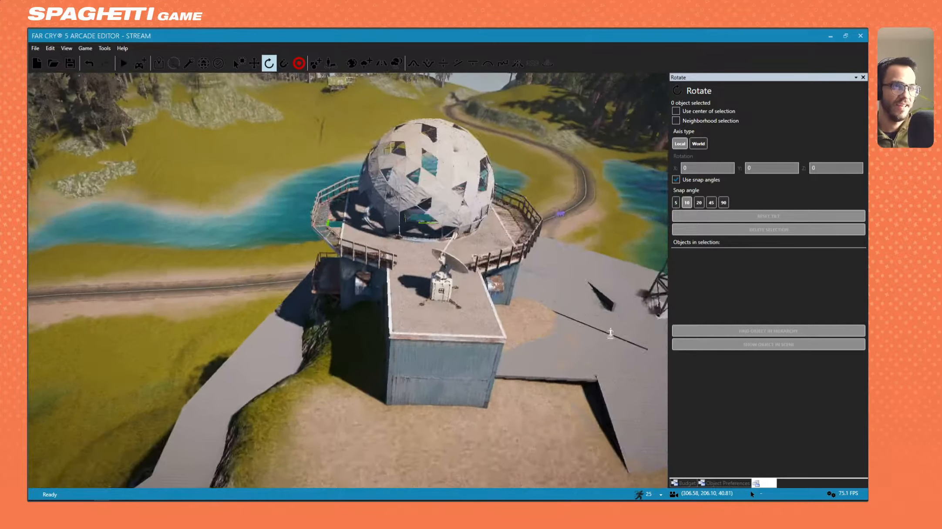
Leave the Rotate tool and survey the outpost's central yard, helipad, buildings and access road from above
key(s)
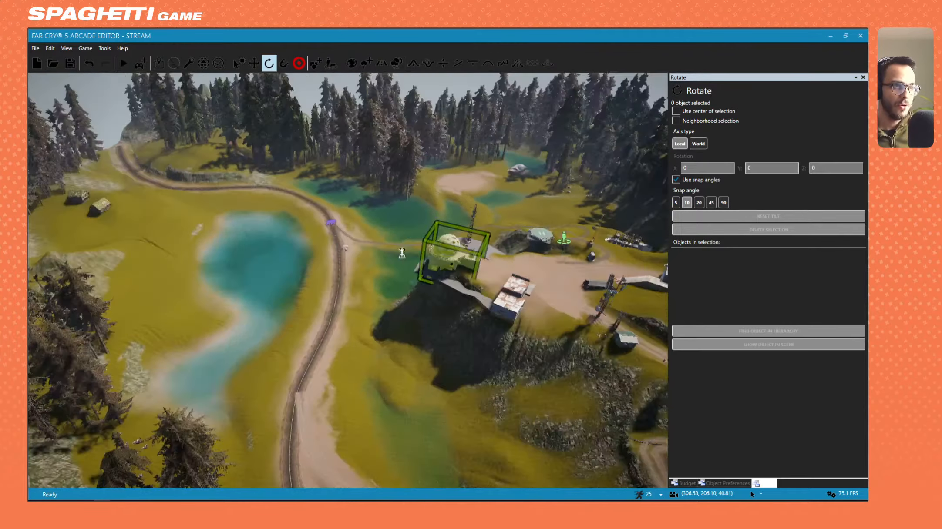
key(s)
key(Escape)
key(w)
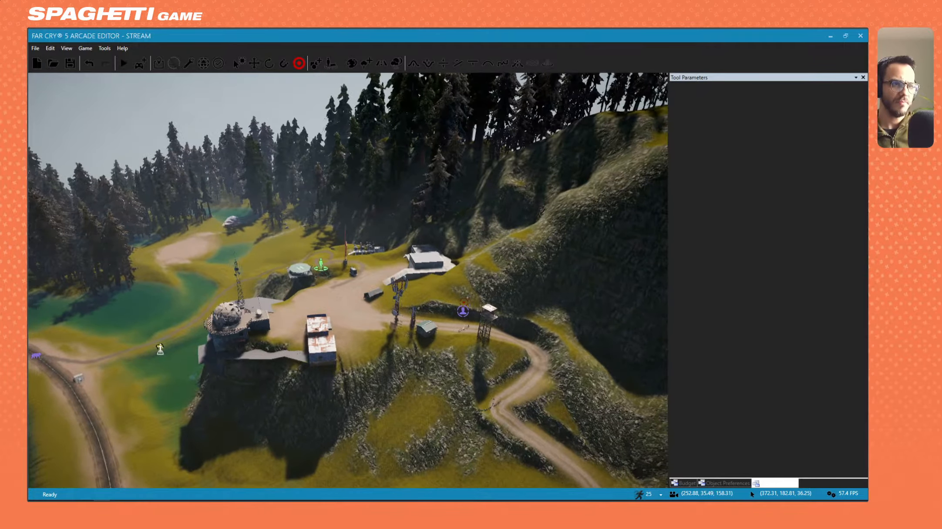
key(w)
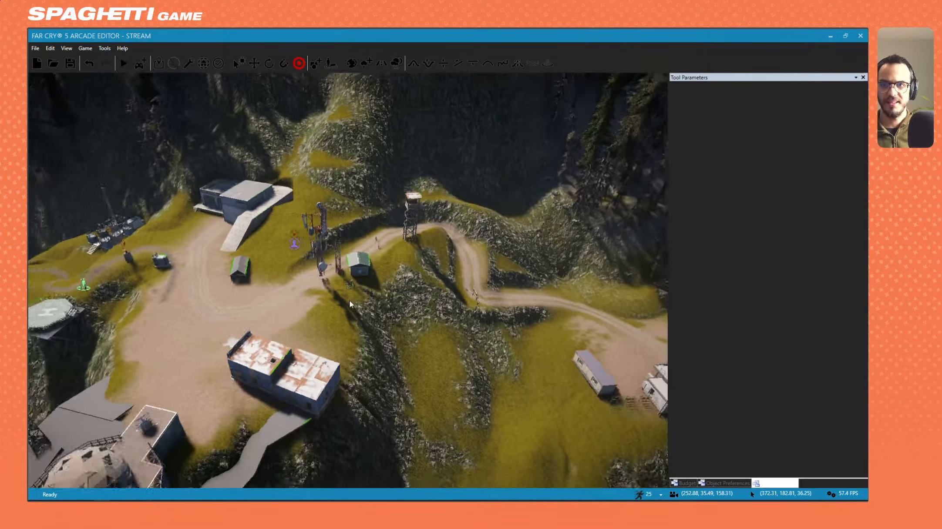
key(s)
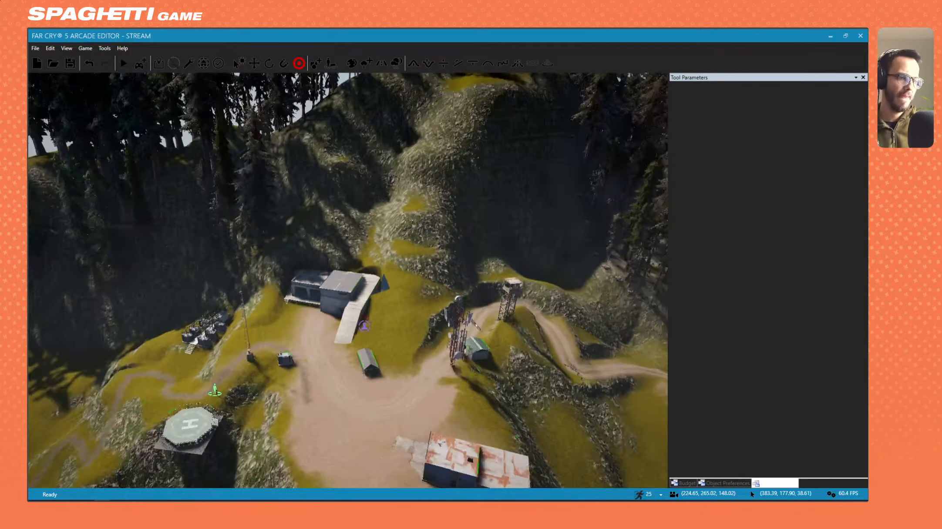
key(w)
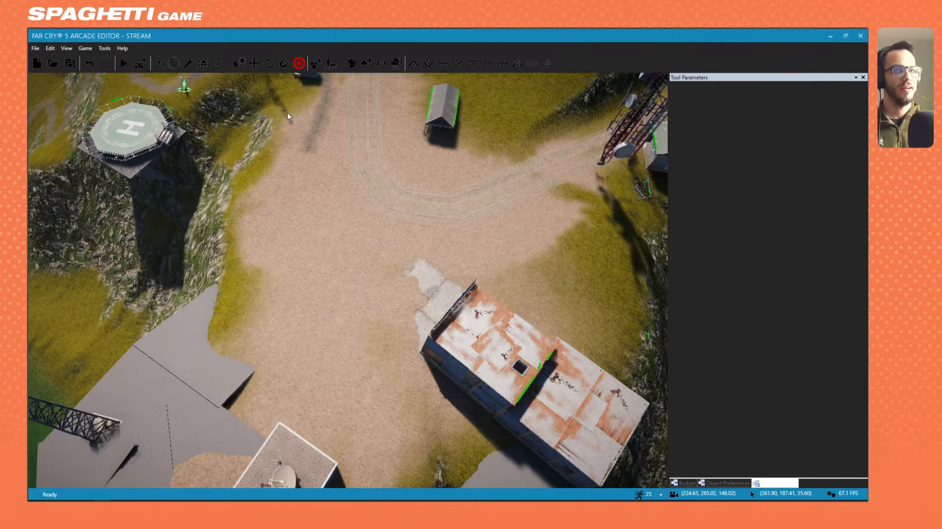
key(w)
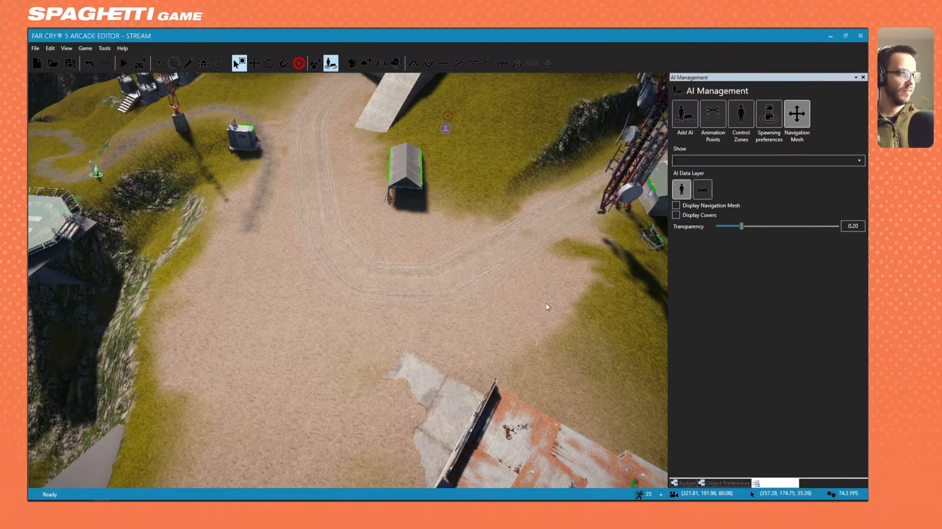
Switch the navigation mesh's AI data layer to vehicles and review the wave and faction choices for display
click(702, 189)
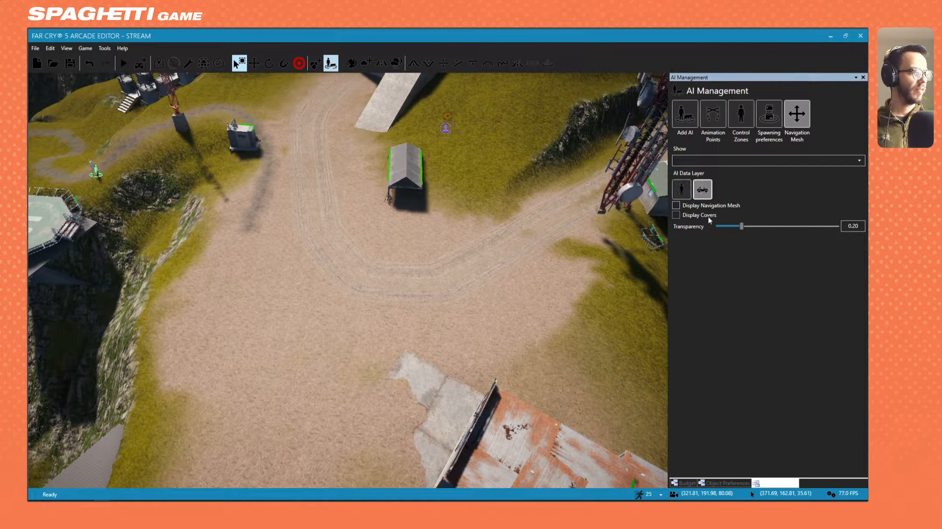
click(698, 160)
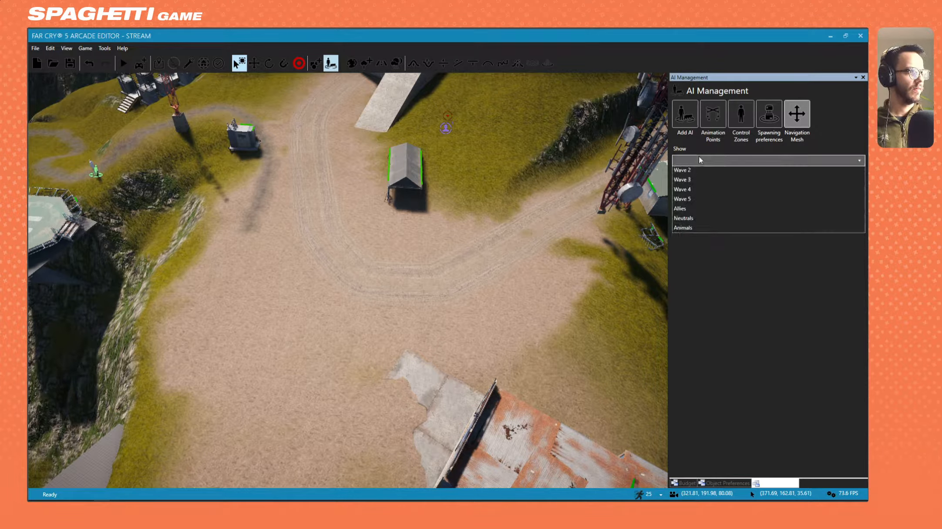
click(699, 160)
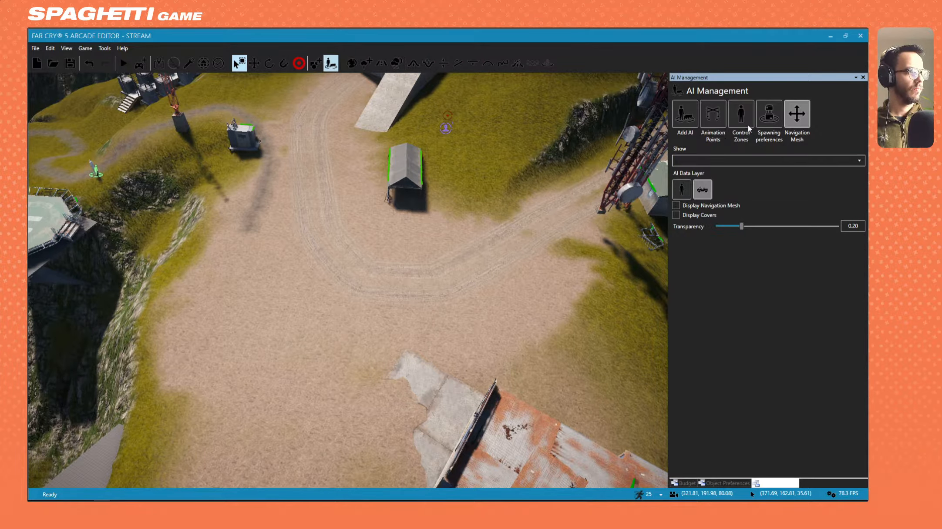
Browse the AI characters available to add for each faction, ending on Enemies
click(678, 114)
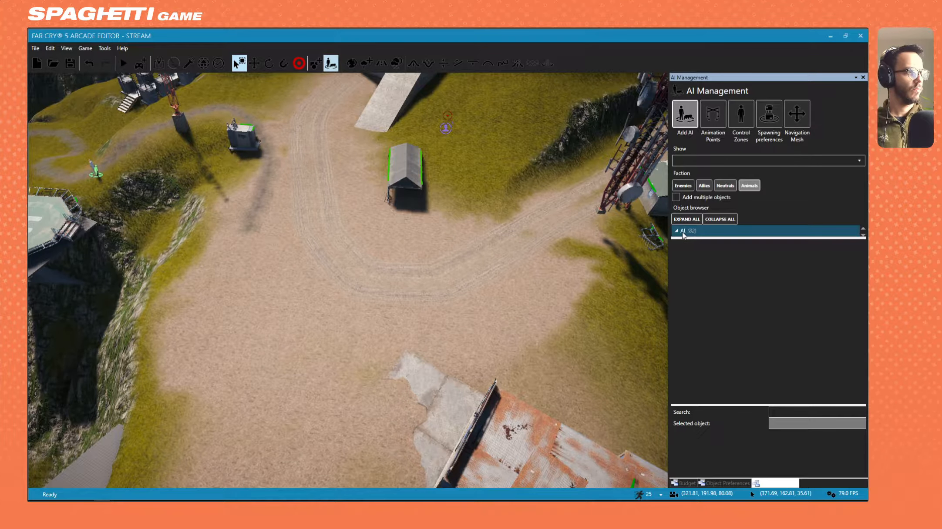
click(748, 161)
click(748, 160)
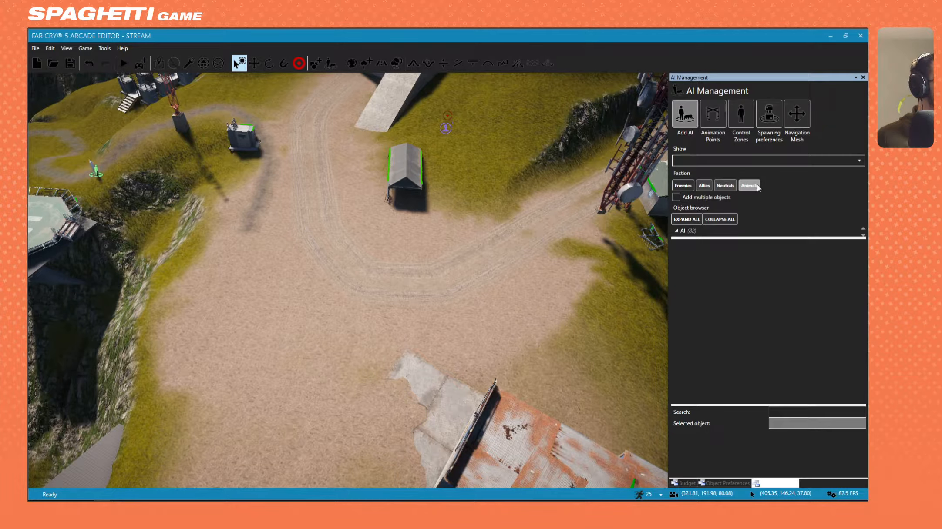
click(684, 186)
click(704, 187)
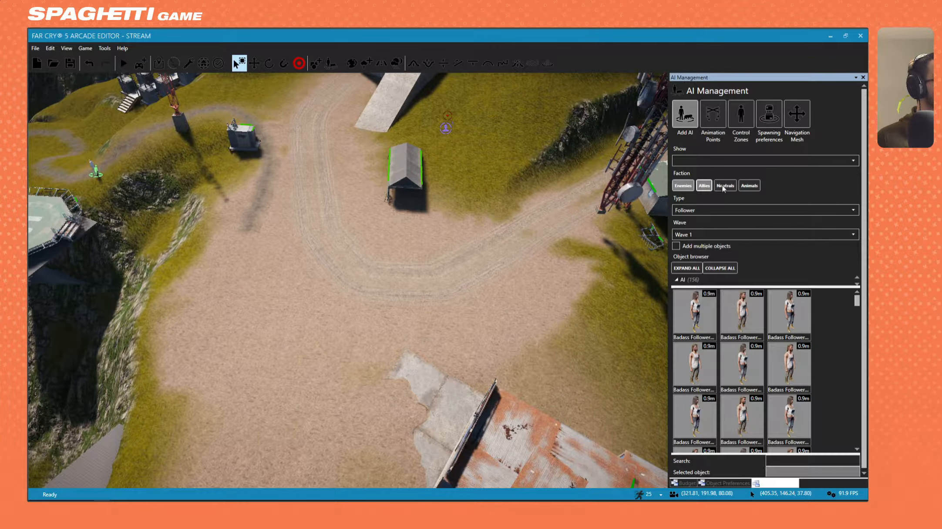
click(725, 186)
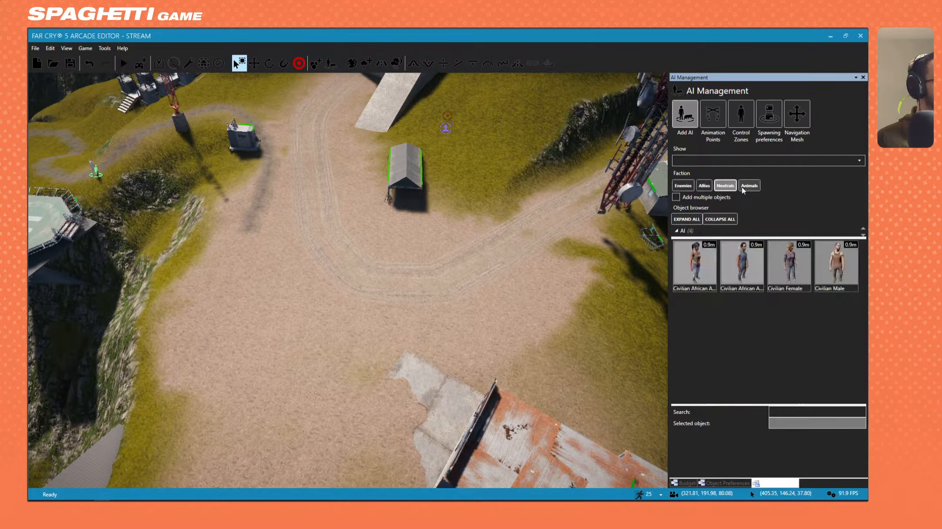
click(682, 187)
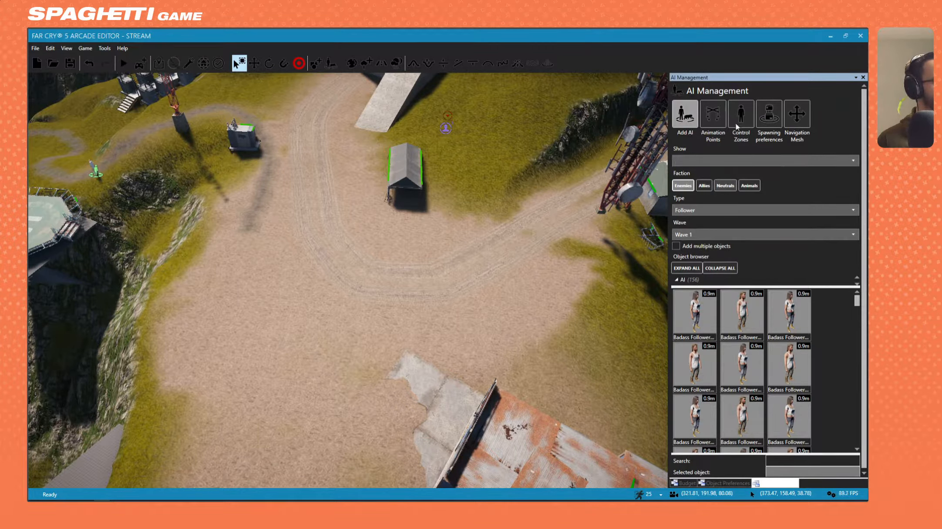
Review the display filter and the list of enemy types, keeping Follower as the type
click(715, 160)
click(716, 161)
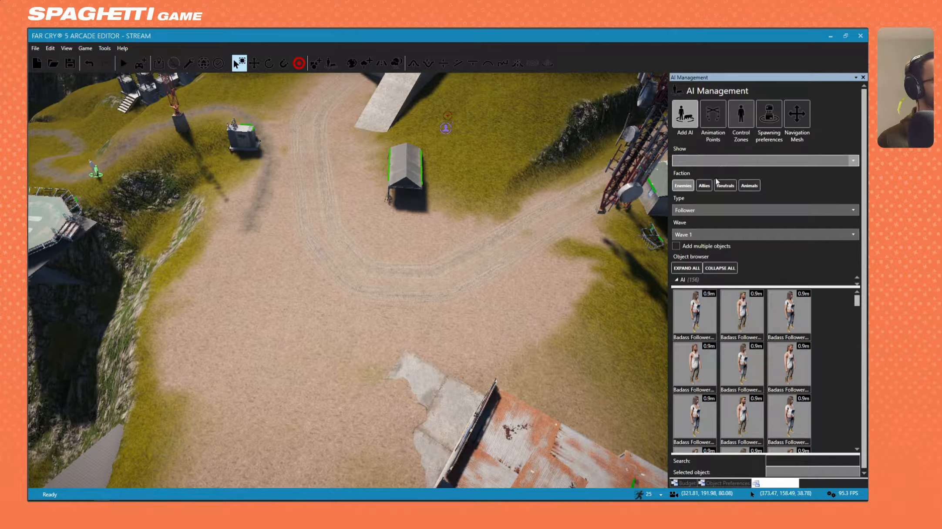
click(700, 212)
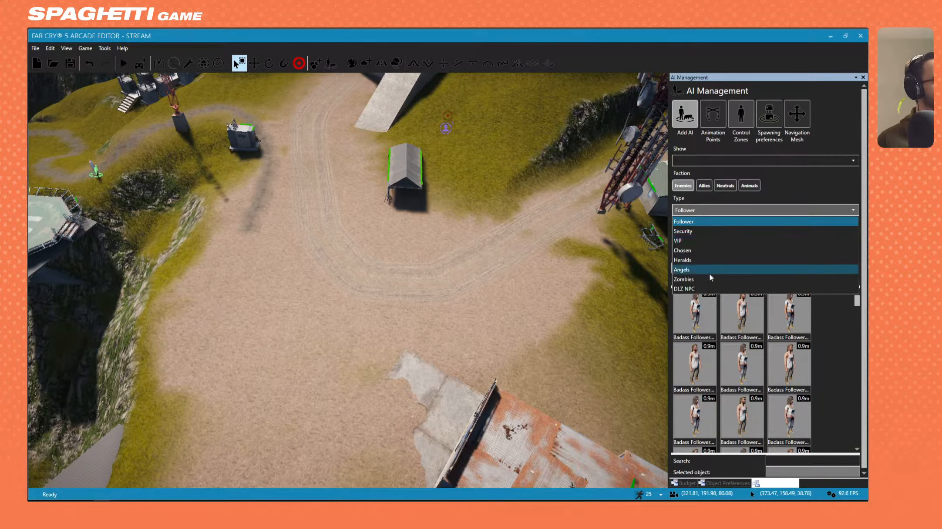
click(779, 175)
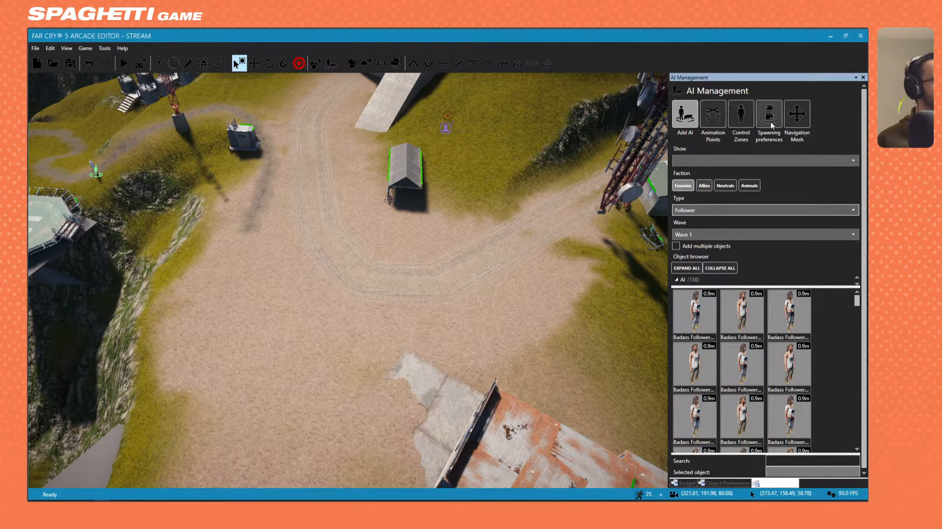
At the yard's edge facing the helipad, compare the Neutrals, Allies and Enemies AI catalogues and collapse the enemy list
right_drag(460, 338, 479, 248)
key(a)
key(w)
key(d)
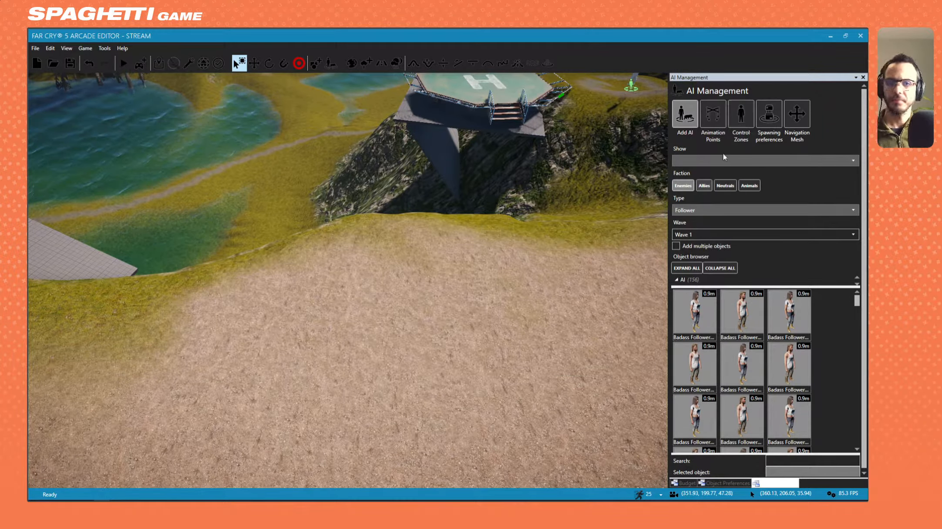
click(723, 190)
click(705, 186)
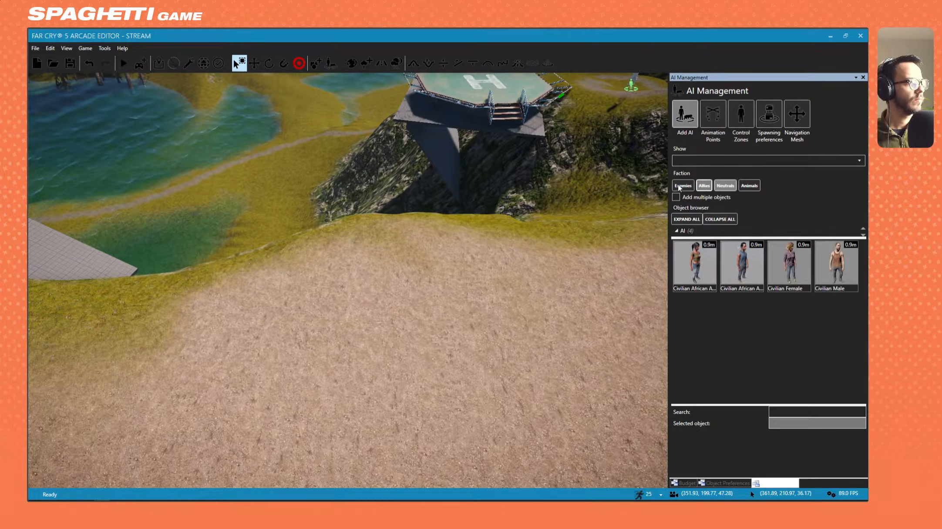
click(682, 186)
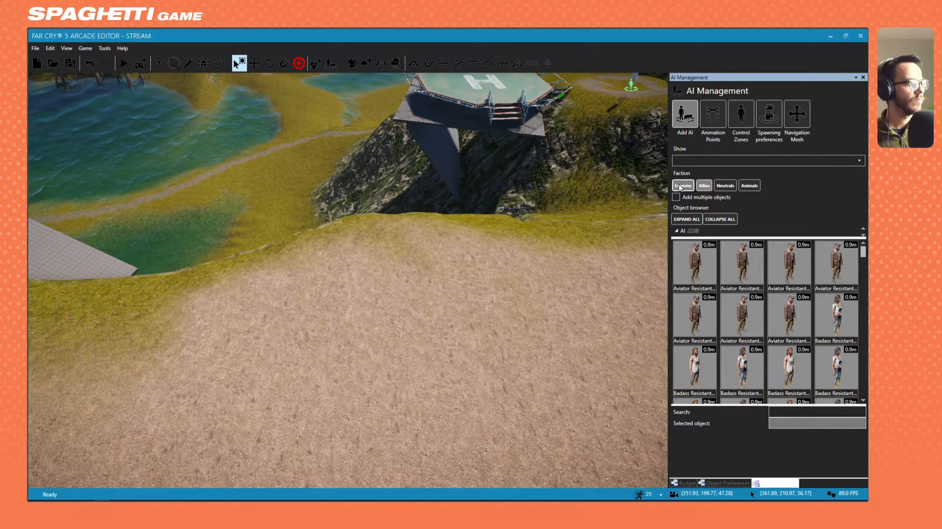
click(678, 232)
click(707, 224)
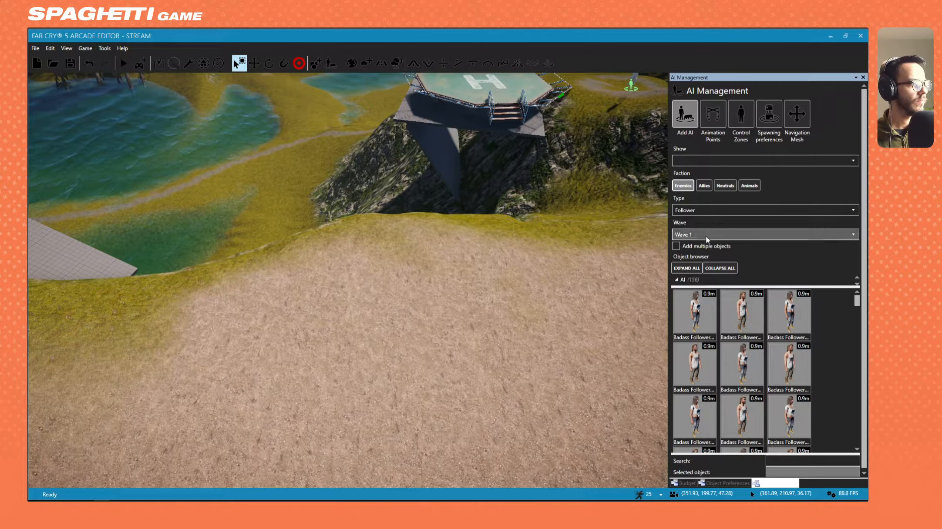
click(681, 282)
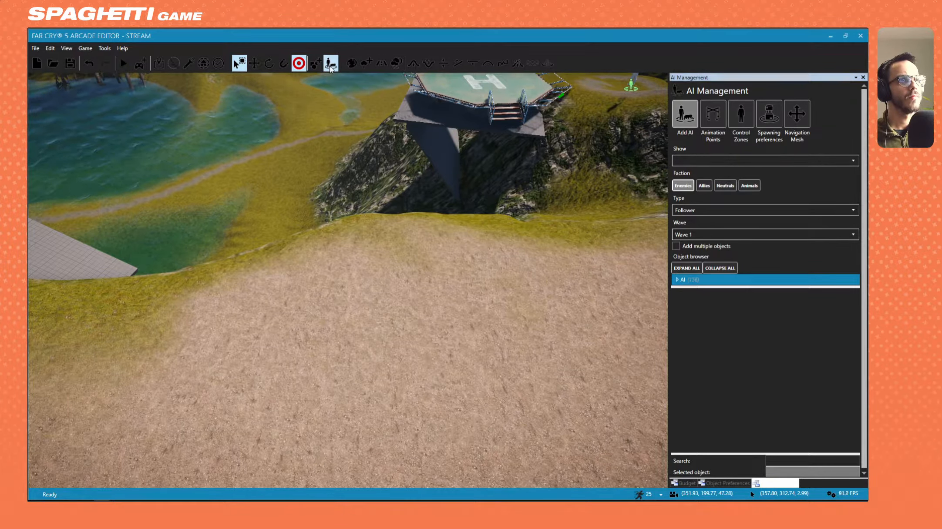
Check the general object catalogue, return to AI management and look through the Neutrals and Animals factions before reselecting Enemies
click(312, 67)
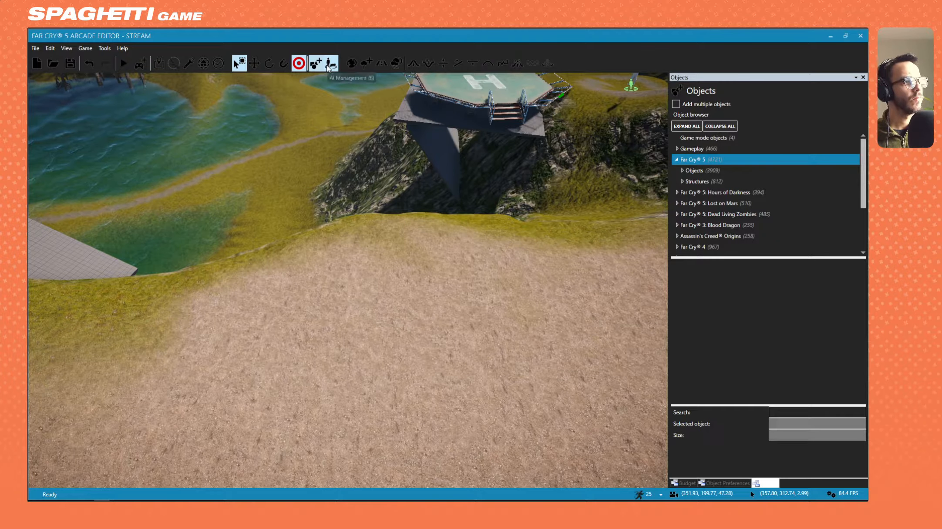
click(327, 65)
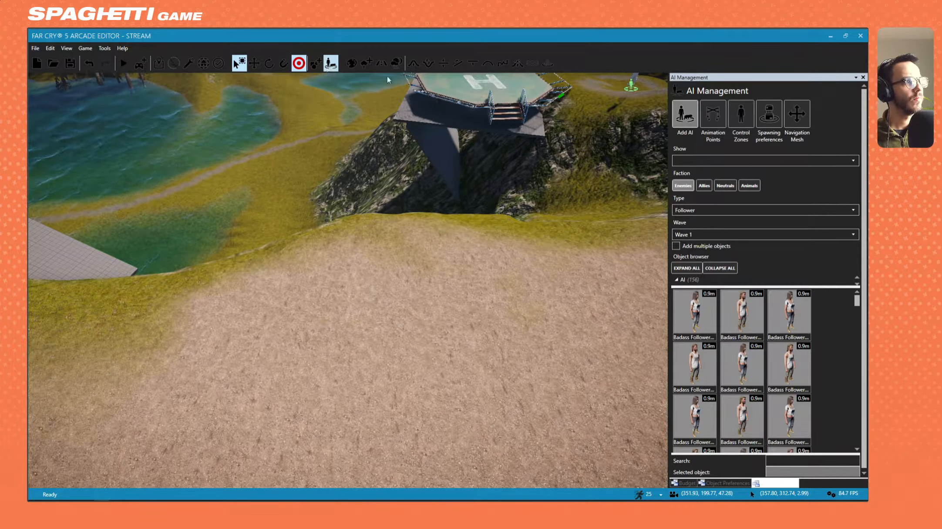
click(724, 188)
click(749, 186)
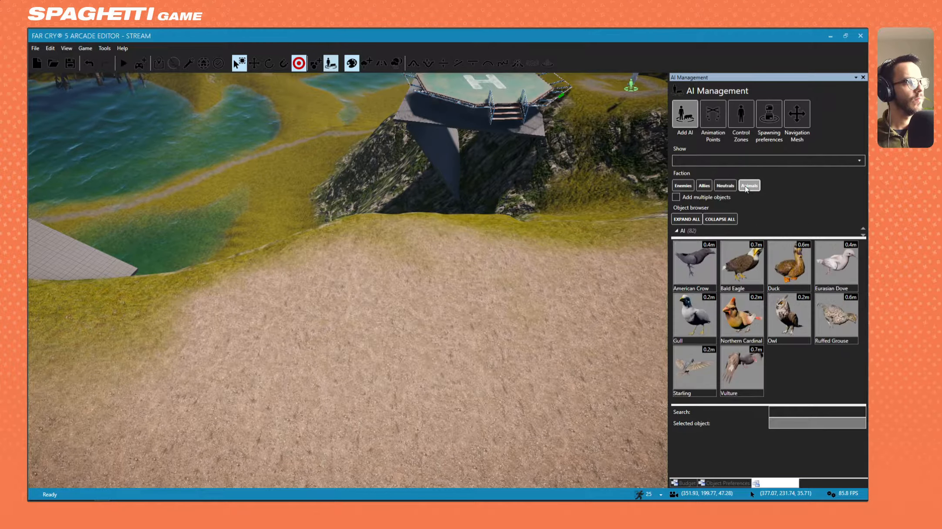
click(686, 186)
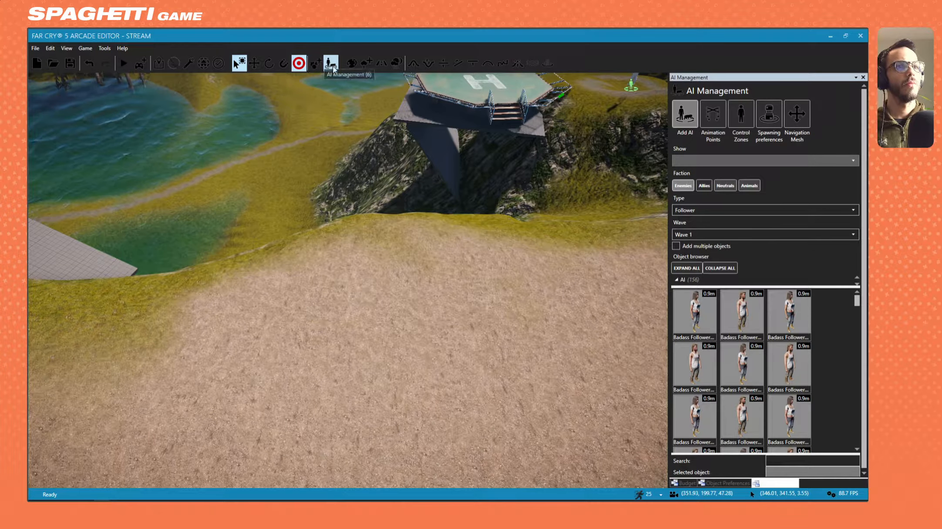
Review the AI spawning preferences, control zones and animation points
click(776, 117)
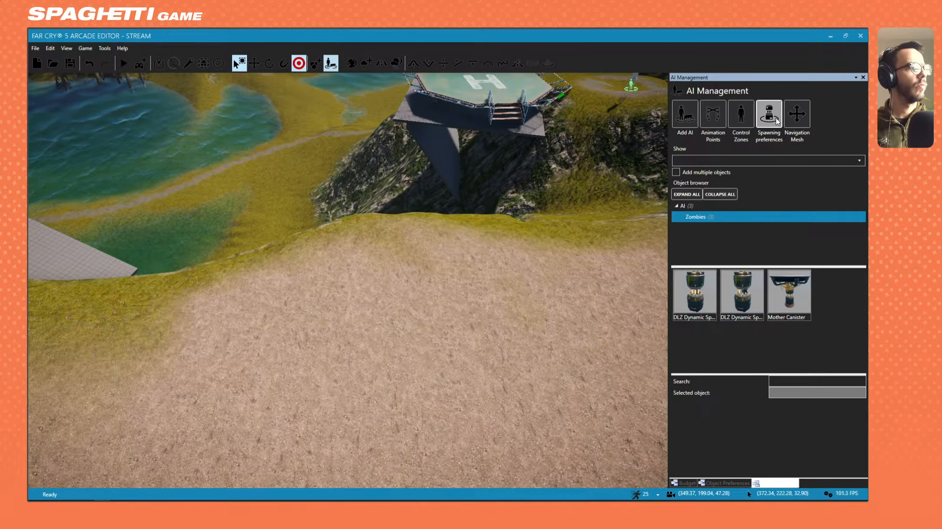
click(741, 114)
click(712, 117)
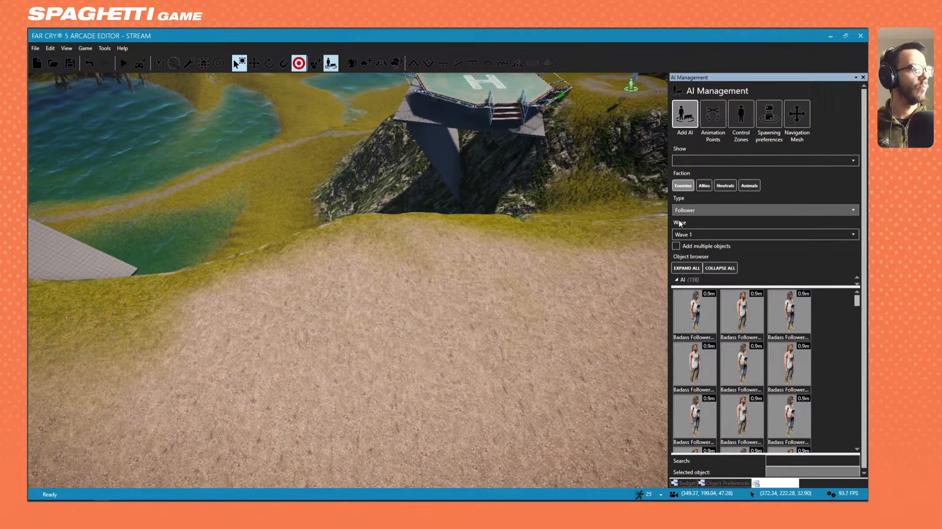
Look over the enemy types again, keeping Follower, and select the top-level AI category to clear the enemy thumbnails
click(687, 211)
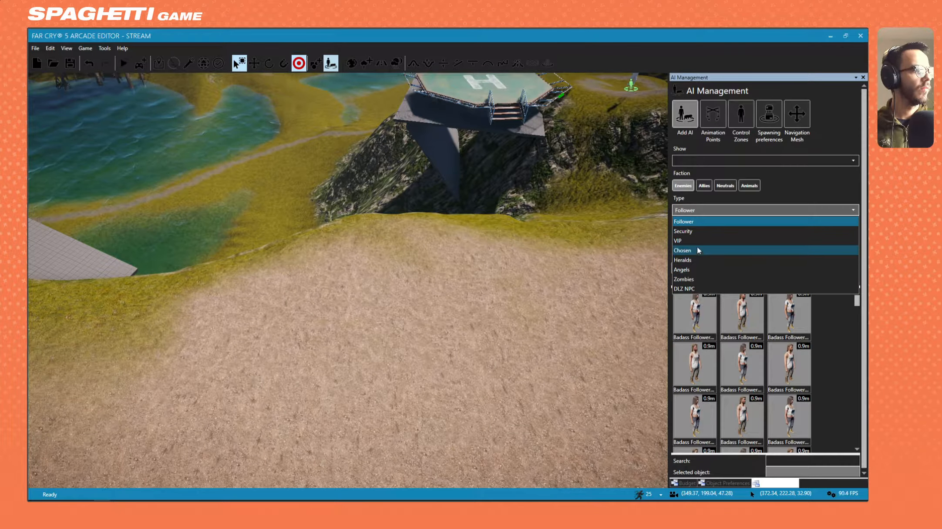
click(696, 197)
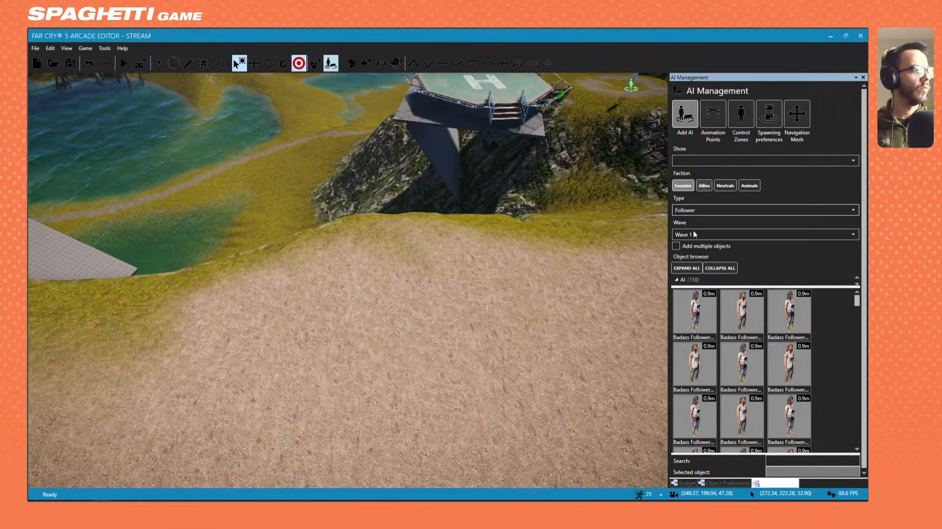
click(677, 281)
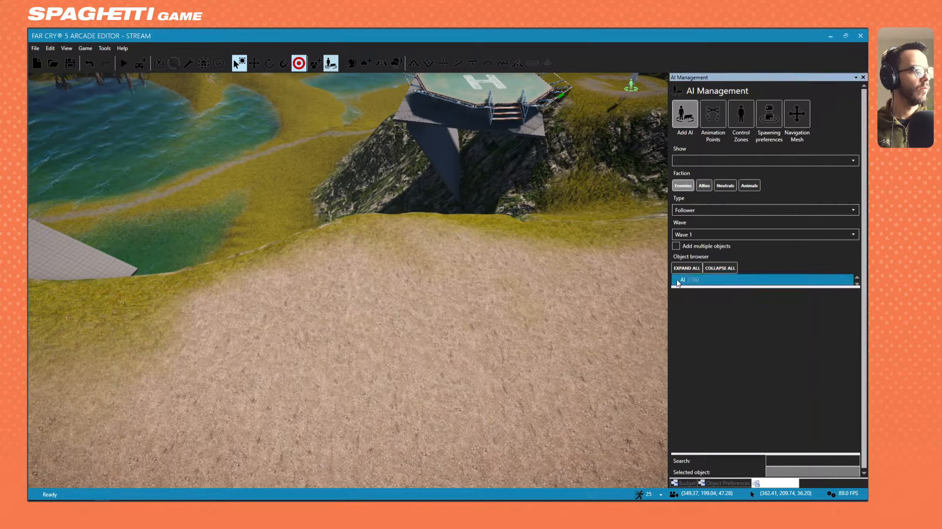
Survey the yard, the tented shelter and the grassy slope below the concrete bunker from the air
key(s)
right_drag(644, 266, 596, 272)
key(w)
key(s)
key(w)
key(s)
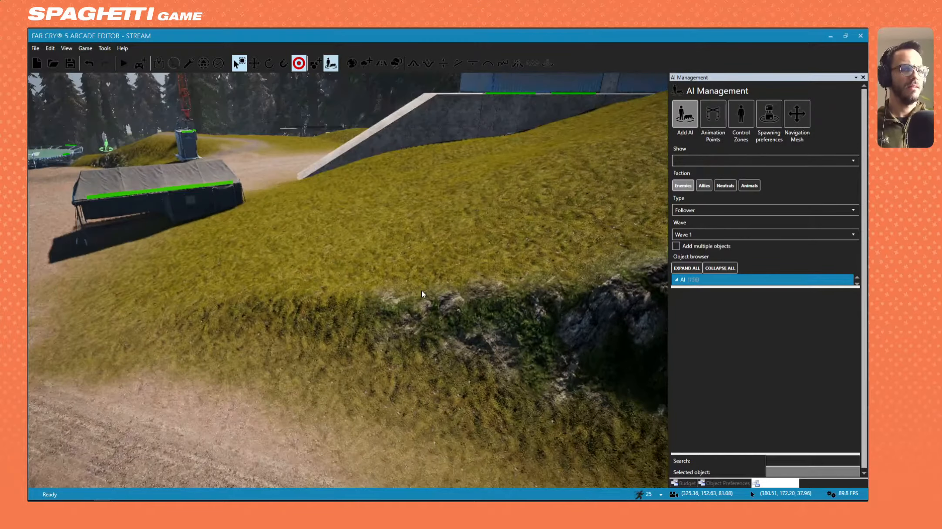
right_drag(422, 291, 166, 244)
key(w)
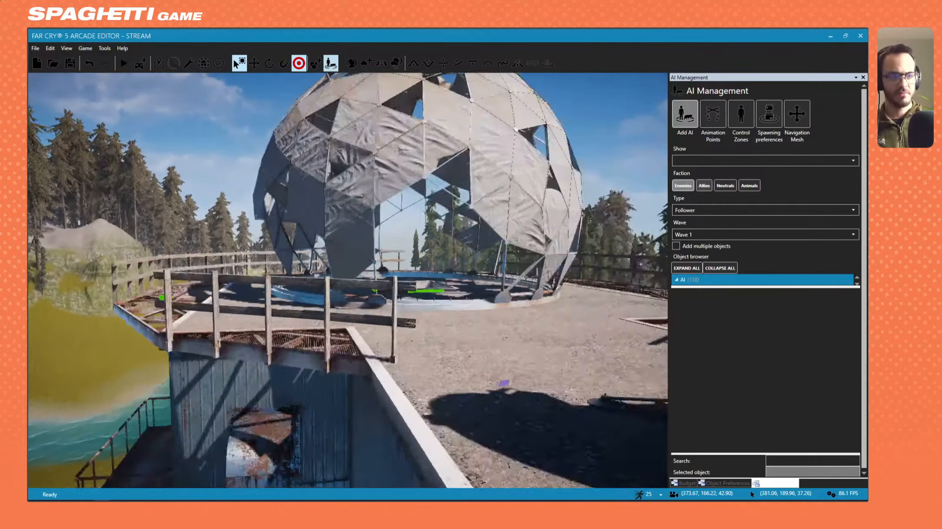
Inspect the domed rooftop up close, then view the blue warehouse, radio towers and bridge from above
key(w)
right_drag(504, 383, 621, 275)
key(s)
right_drag(331, 366, 222, 396)
key(w)
key(w)
key(w)
key(s)
right_drag(391, 395, 448, 303)
key(w)
key(s)
key(w)
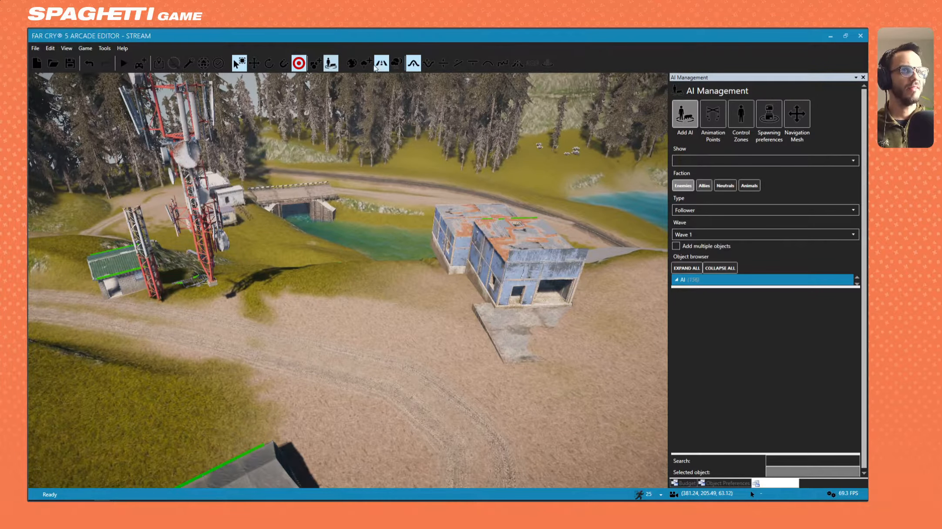
Paint patches of the Grass_Intermountain vegetation group with a radius-1 brush on the dirt between the blue warehouse and the satellite-dish roof
click(366, 65)
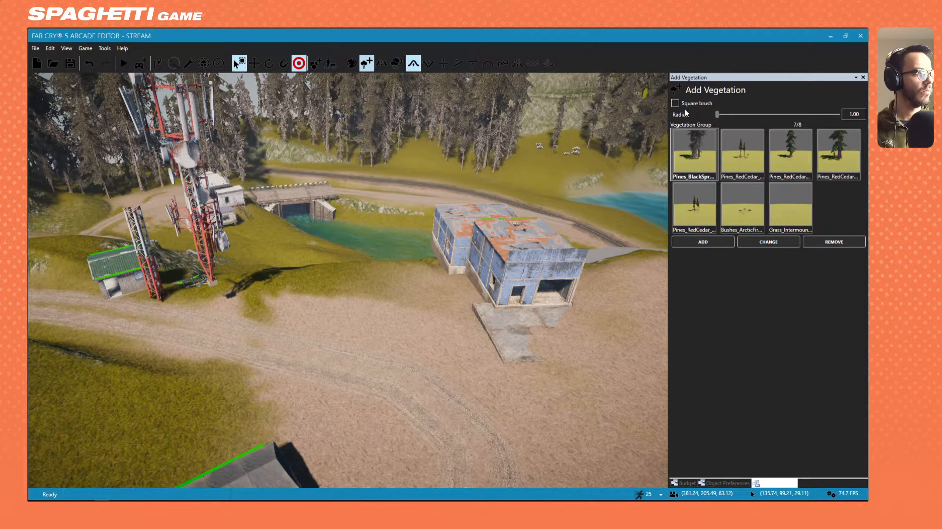
click(788, 204)
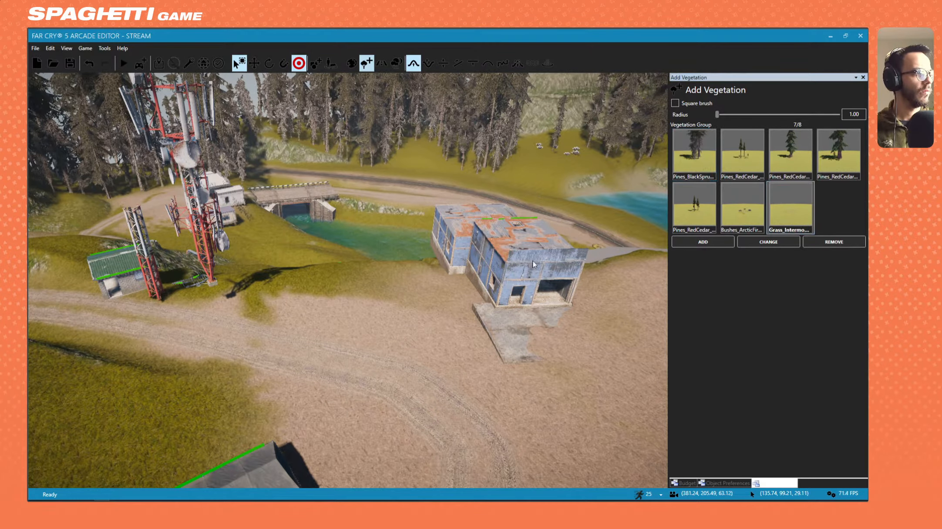
scroll(533, 262, up, 10)
scroll(435, 266, down, 6)
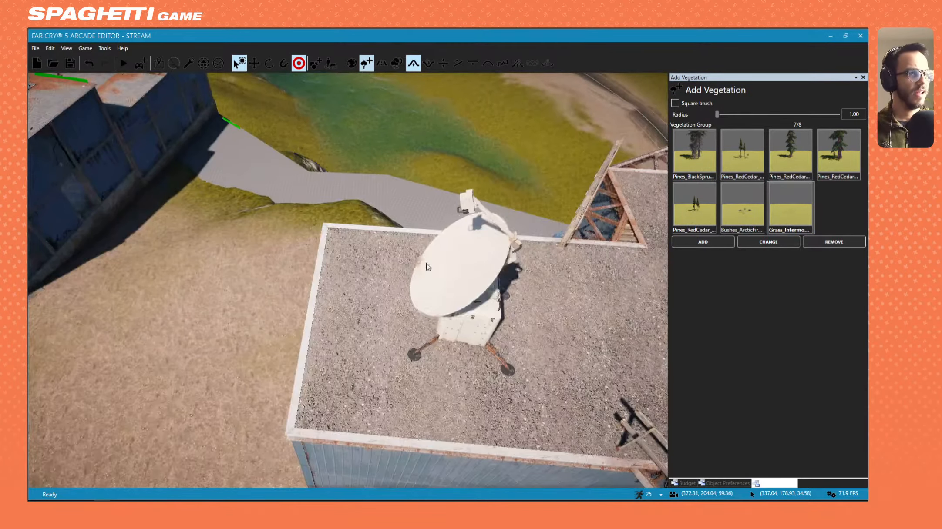
mouse_move(273, 227)
mouse_down()
mouse_move(196, 239)
mouse_move(144, 378)
mouse_up()
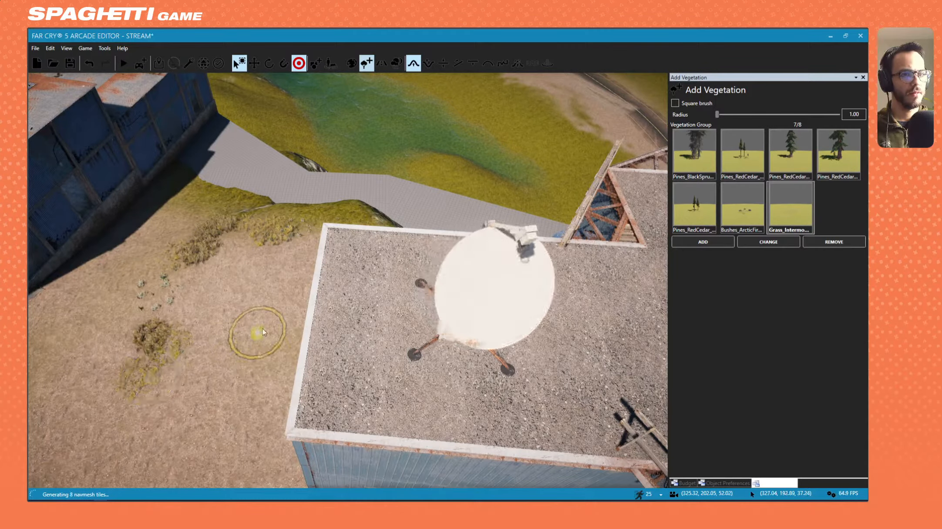
scroll(266, 322, down, 10)
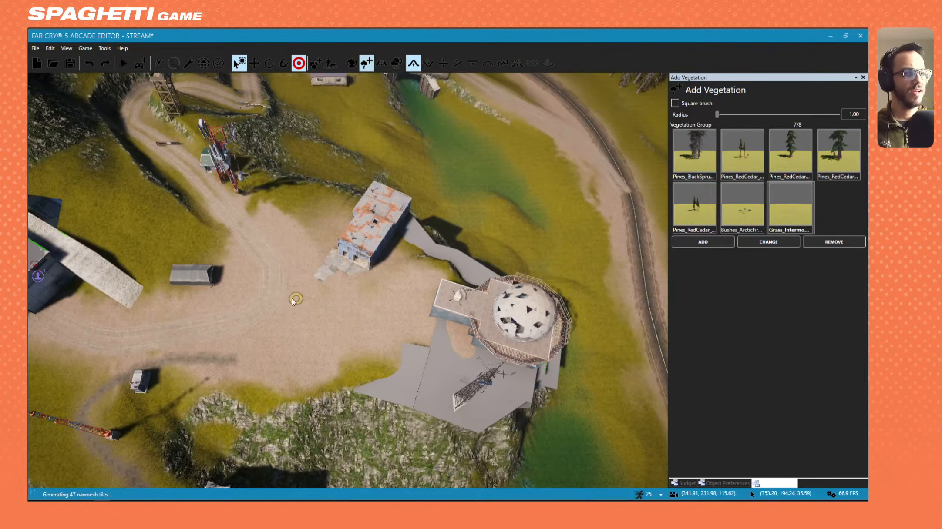
Enlarge the vegetation brush to radius 31 over the bunker yard, then reduce it to 14
ctrl+scroll(291, 299, up, 10)
right_drag(292, 300, 274, 273)
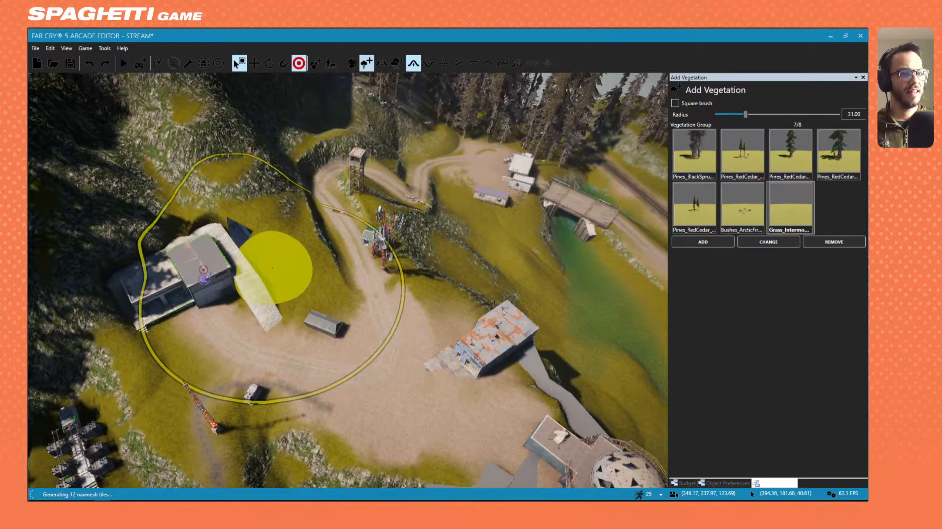
ctrl+scroll(274, 273, down, 6)
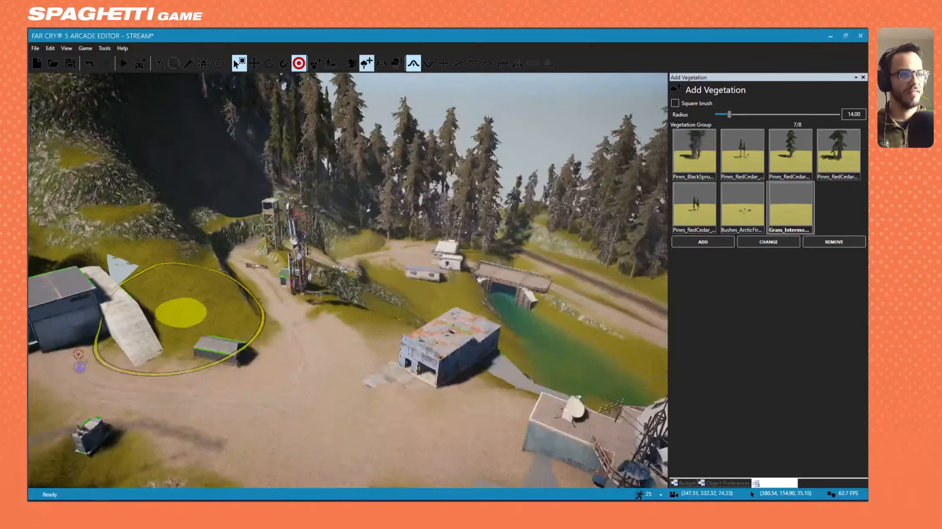
Survey the helipad, the cliffs and the shoreline slopes around the outpost with the grass brush active
key(a)
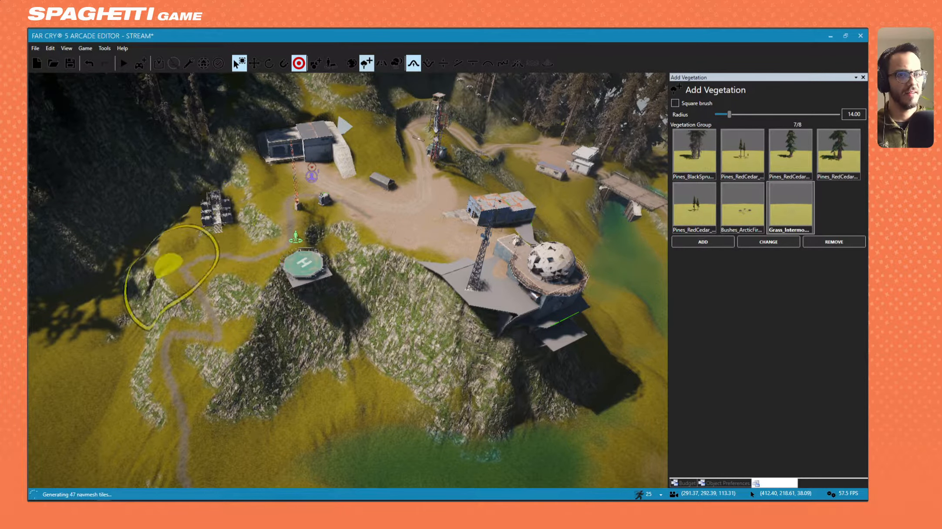
key(w)
mouse_move(204, 318)
right_down()
mouse_move(139, 316)
mouse_move(82, 274)
mouse_move(192, 222)
mouse_move(244, 274)
mouse_move(209, 301)
mouse_move(313, 263)
mouse_move(359, 270)
mouse_move(377, 292)
right_up()
key(w)
key(w)
drag(347, 376, 381, 339)
key(w)
mouse_move(381, 340)
right_down()
mouse_move(487, 301)
mouse_move(261, 307)
mouse_move(222, 314)
mouse_move(226, 324)
right_up()
key(w)
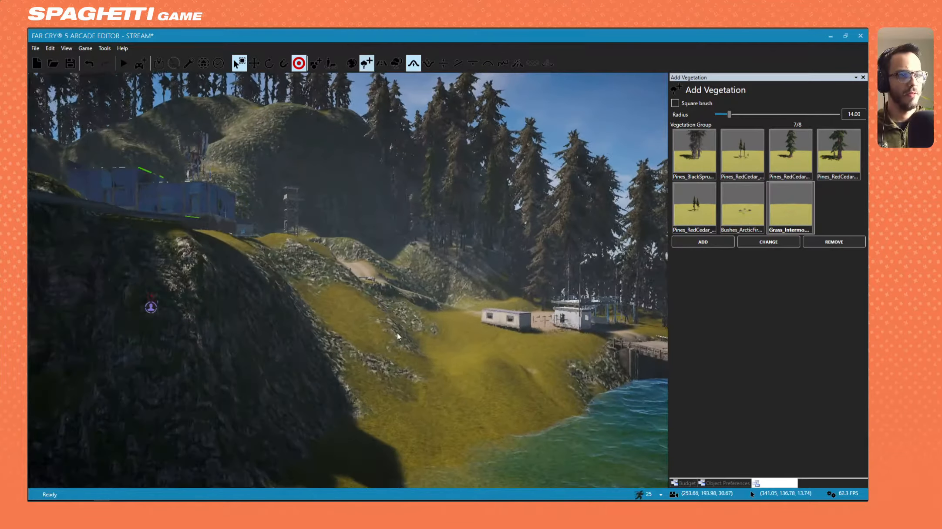
Check the map's global budget and highest sector costs while facing the blue warehouse
right_drag(431, 321, 283, 279)
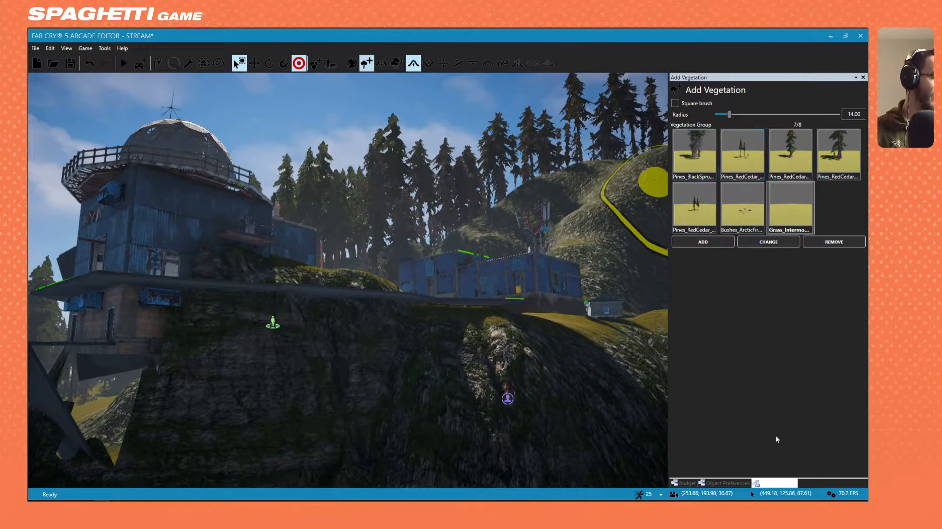
click(697, 483)
right_drag(399, 347, 381, 361)
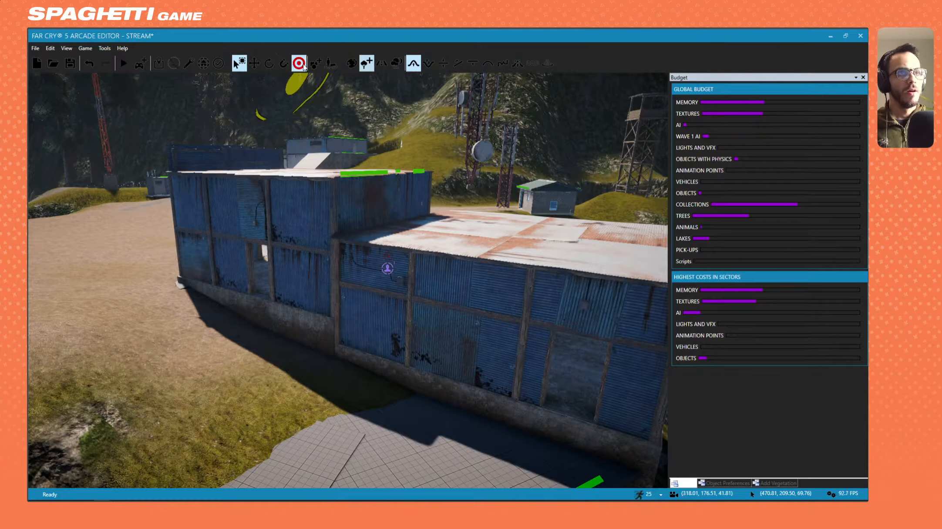
Return to AI management, check the display filter and enlarge the category tree to show the AI branches down to Follower
click(330, 64)
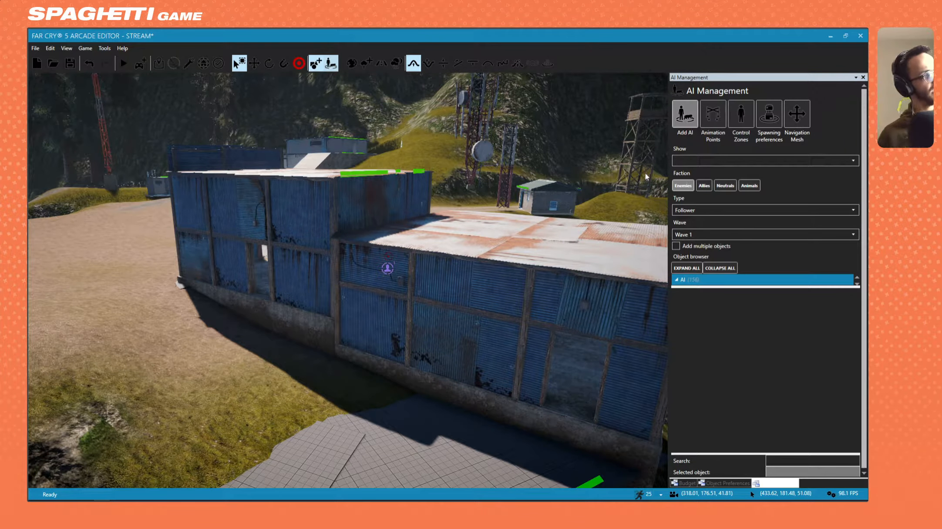
click(713, 162)
click(713, 161)
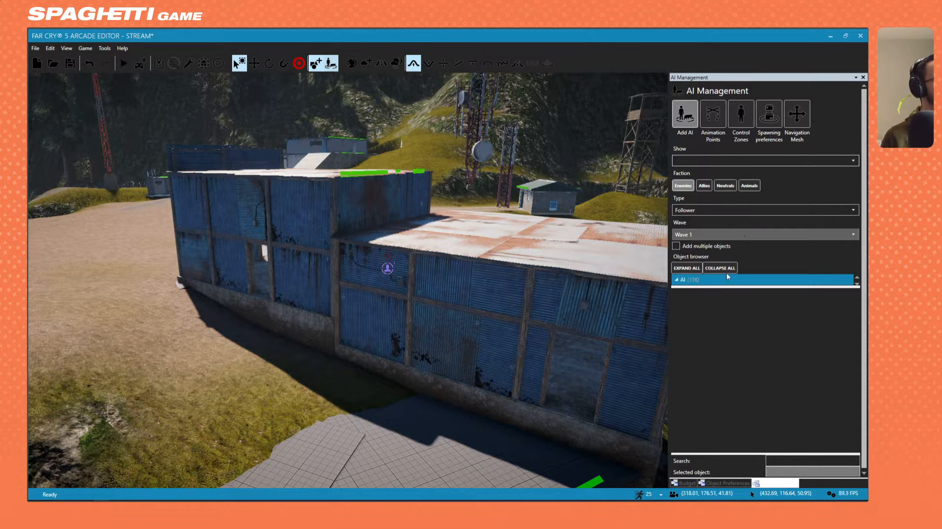
click(679, 279)
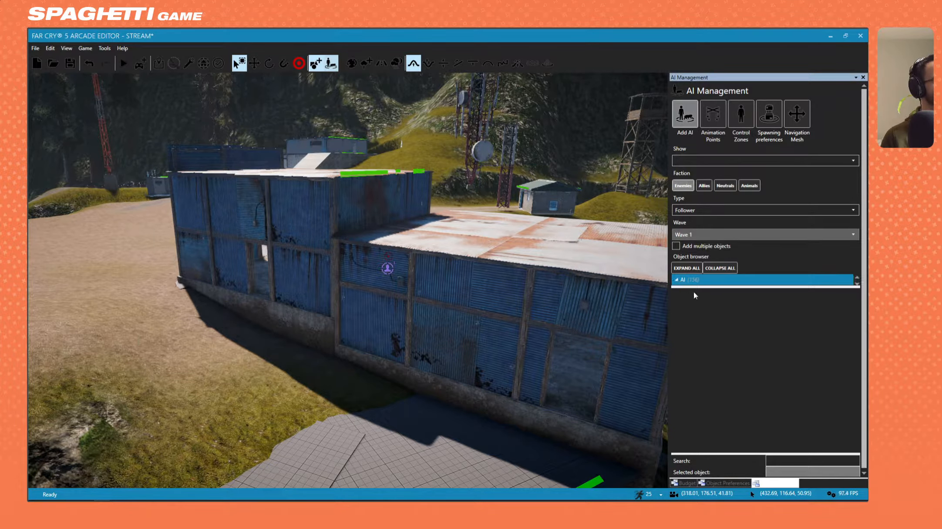
drag(695, 287, 701, 344)
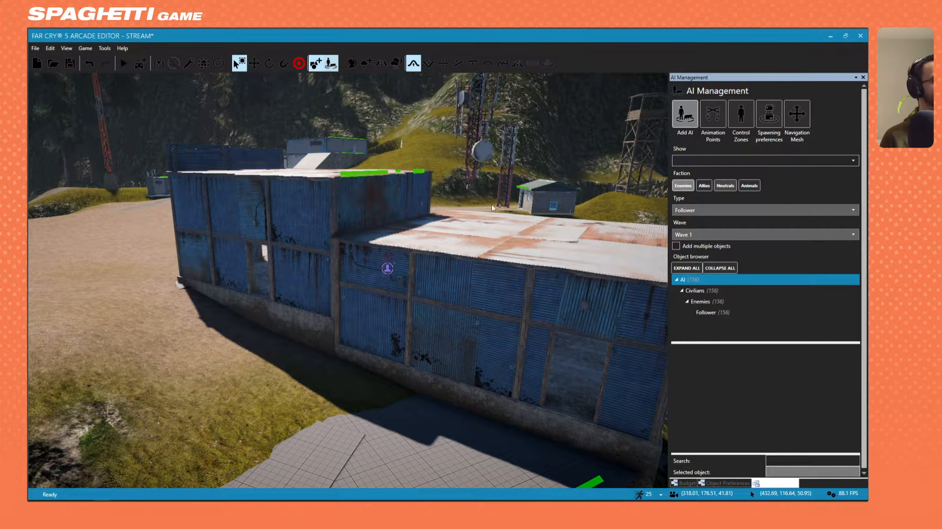
Browse the land vehicles under the Gameplay category of the general object catalogue
click(316, 63)
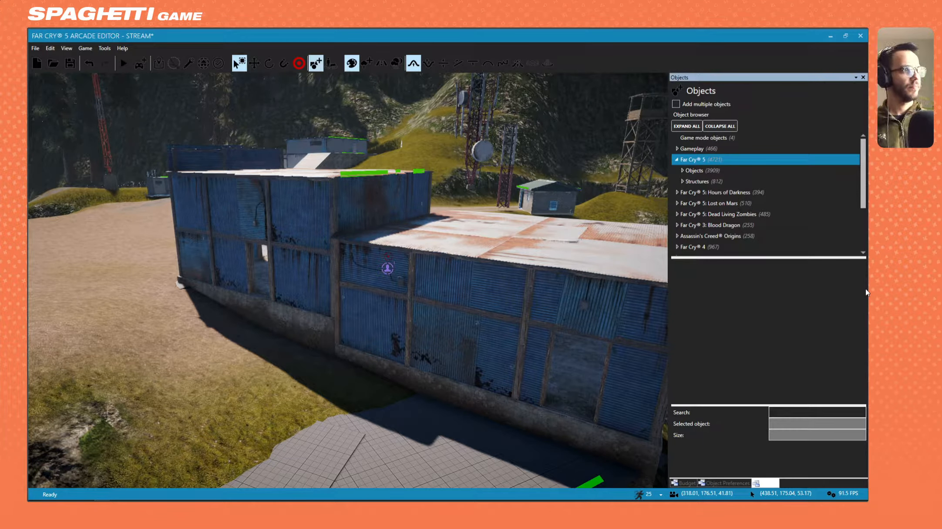
click(676, 149)
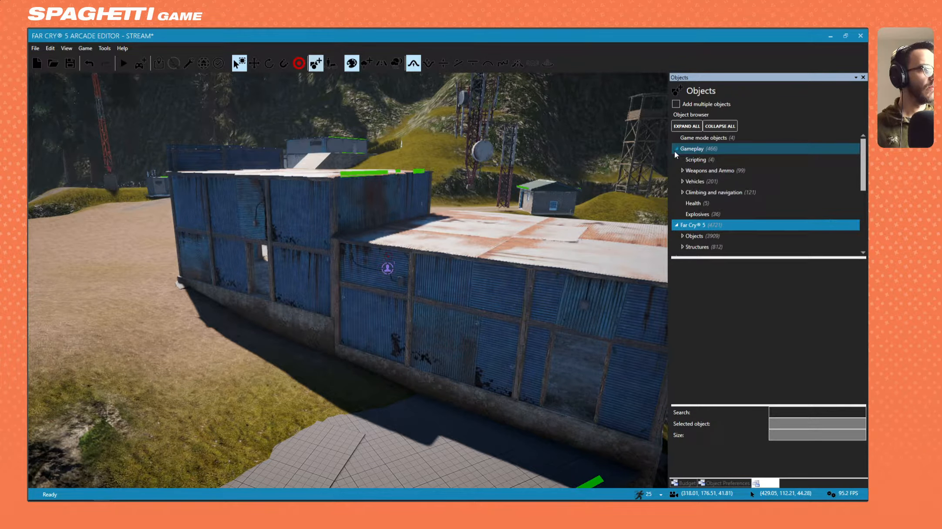
click(682, 183)
click(693, 192)
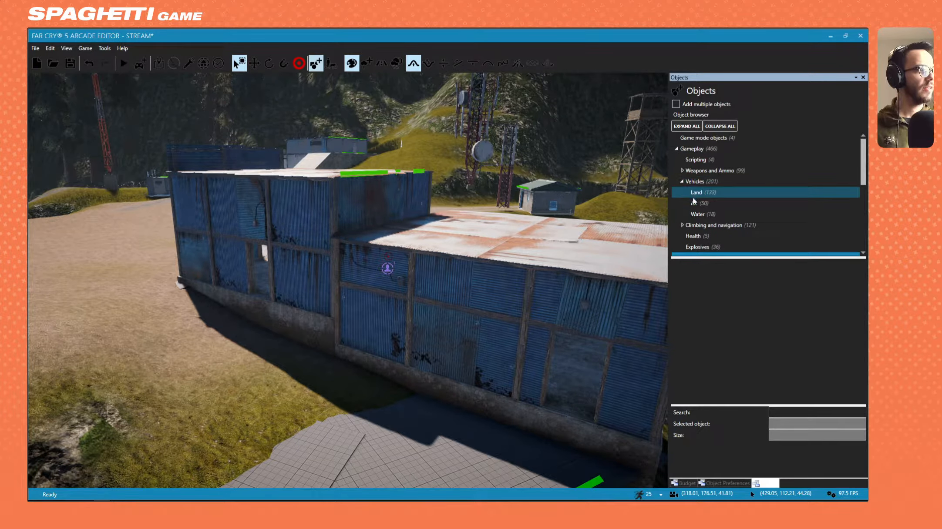
scroll(763, 316, down, 5)
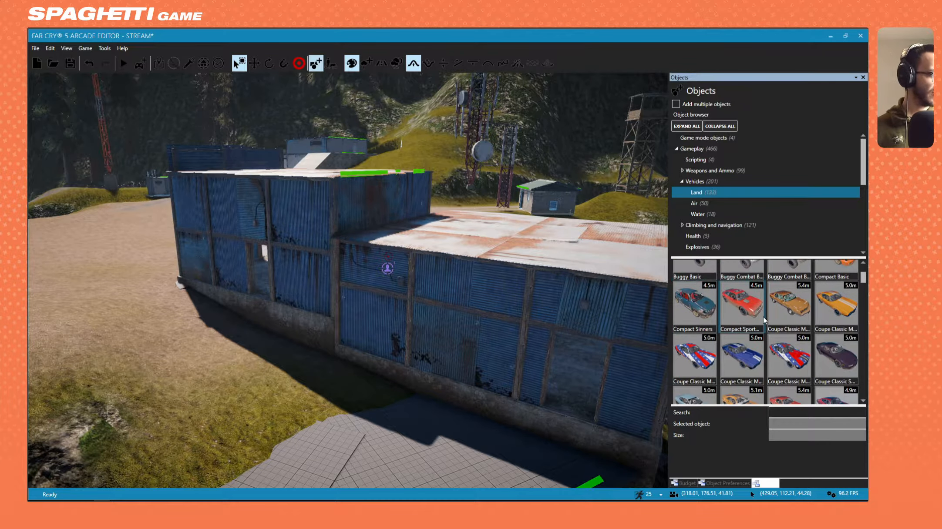
scroll(757, 316, down, 5)
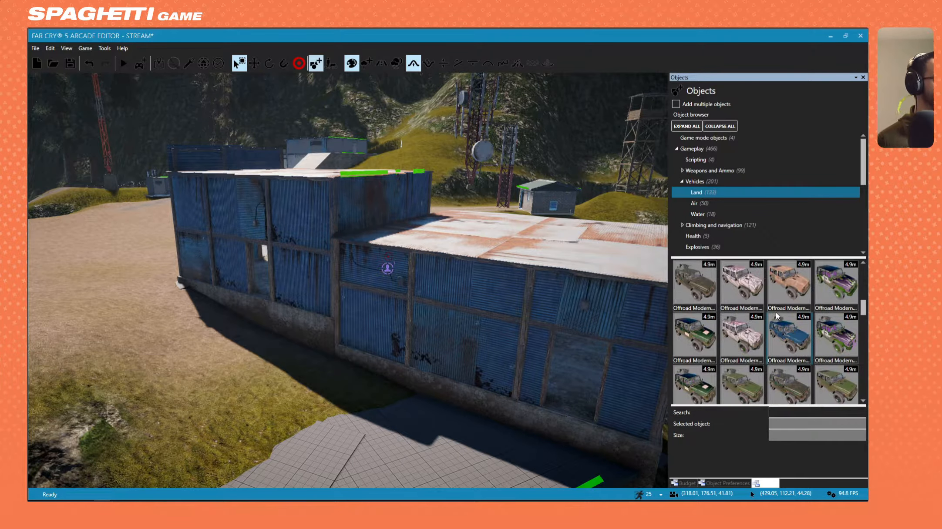
scroll(775, 301, down, 5)
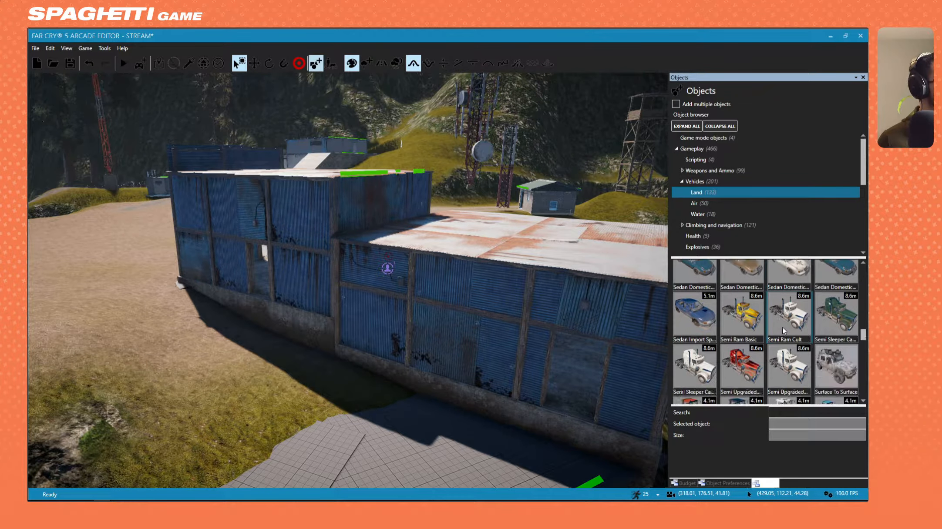
scroll(783, 330, down, 5)
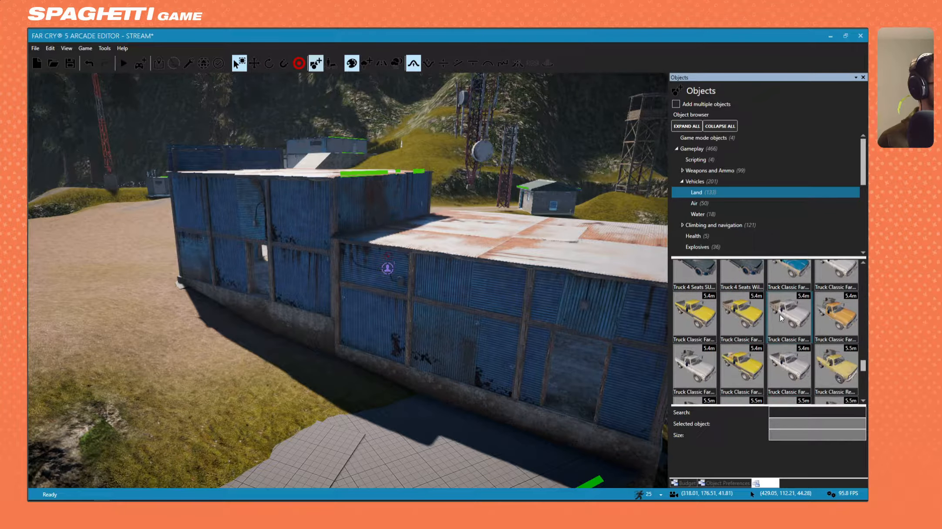
scroll(805, 356, down, 2)
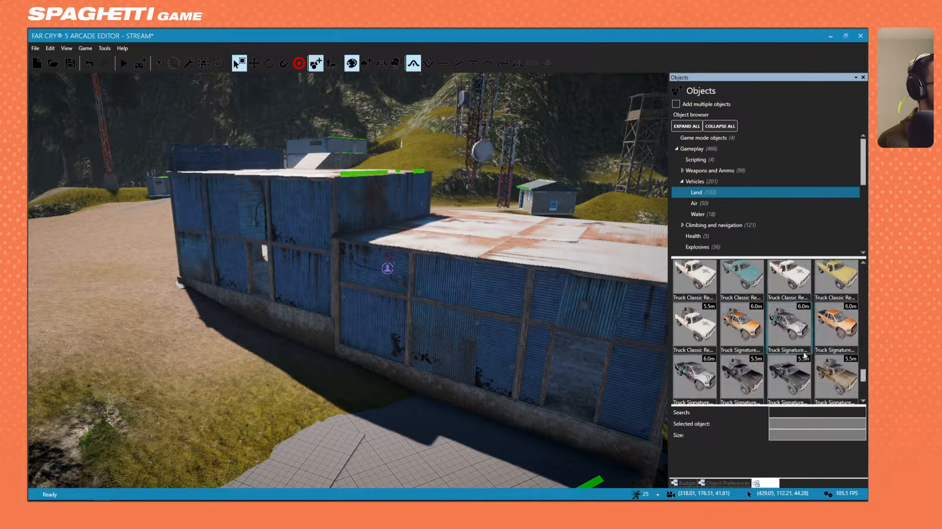
scroll(805, 356, down, 6)
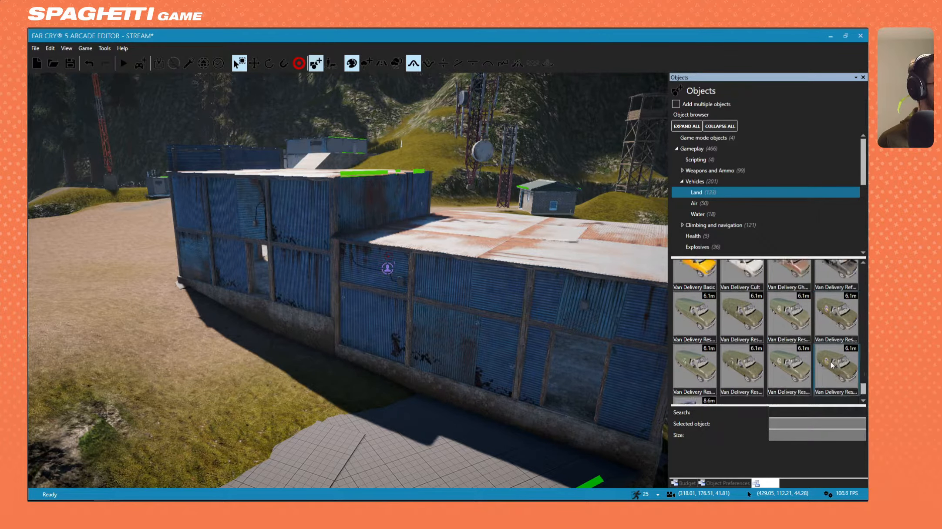
scroll(825, 353, down, 2)
Place a Truck 4 Seats Willis on the dirt yard beside the blue warehouse
drag(864, 387, 865, 358)
click(749, 366)
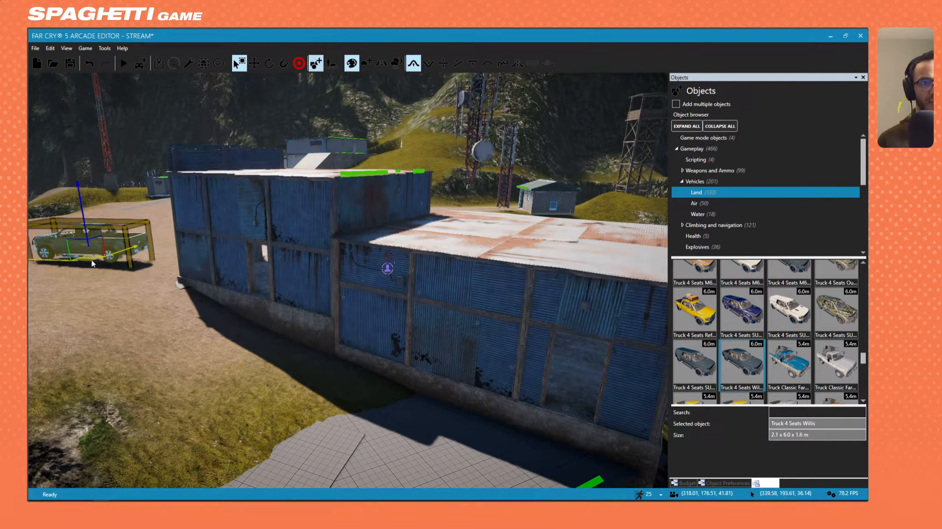
click(93, 255)
Place a Quad Resistant Camo on the dirt yard right beside the parked pickup truck
scroll(790, 346, up, 1)
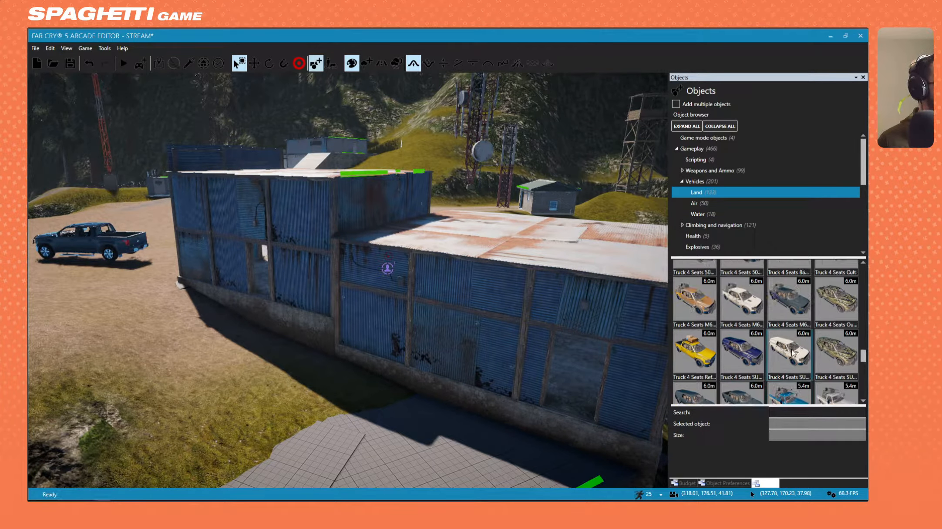
scroll(792, 353, up, 1)
scroll(791, 351, up, 3)
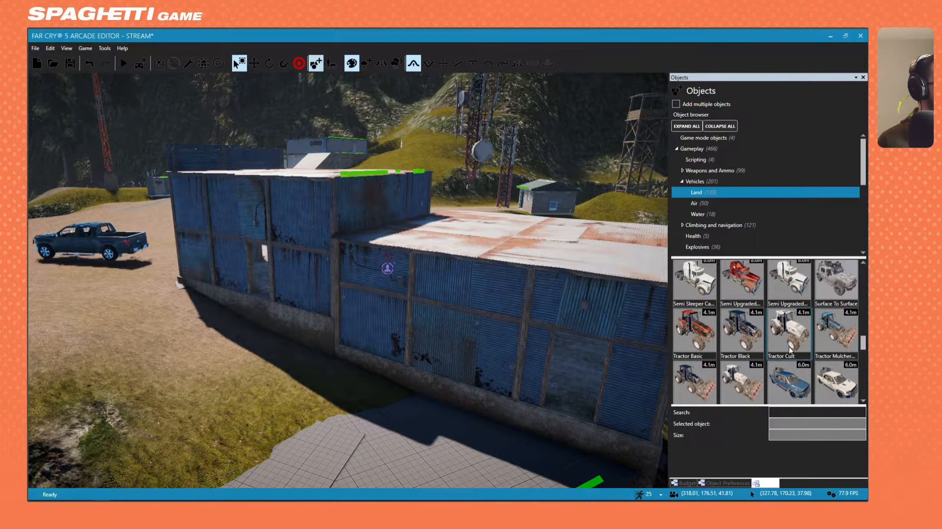
scroll(791, 350, up, 2)
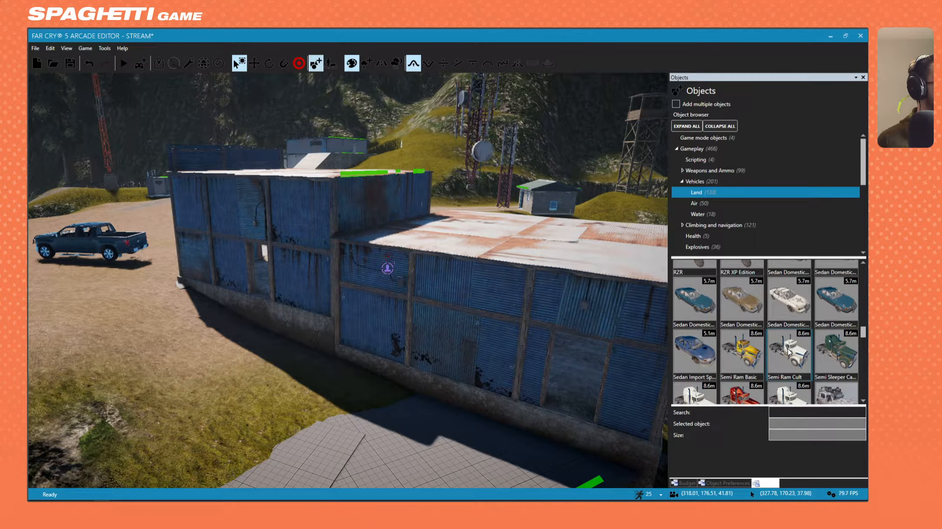
scroll(787, 349, up, 2)
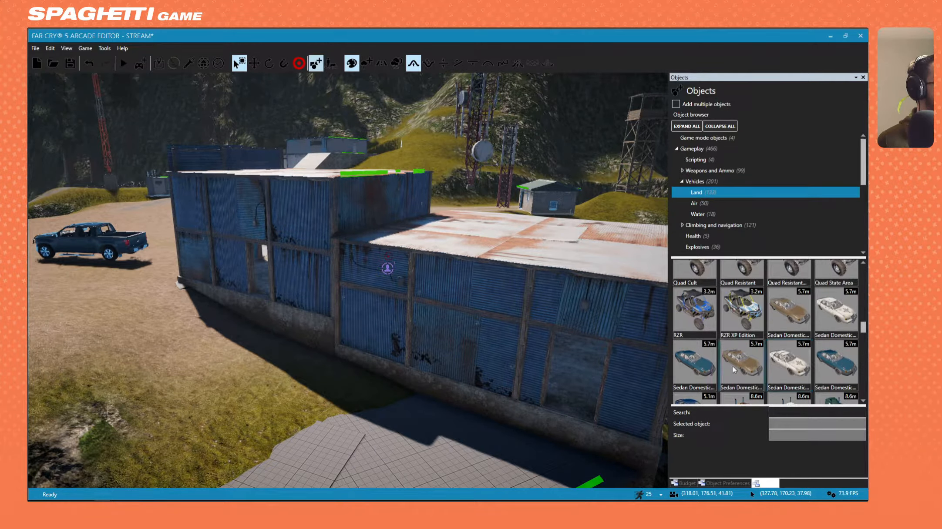
scroll(761, 360, up, 2)
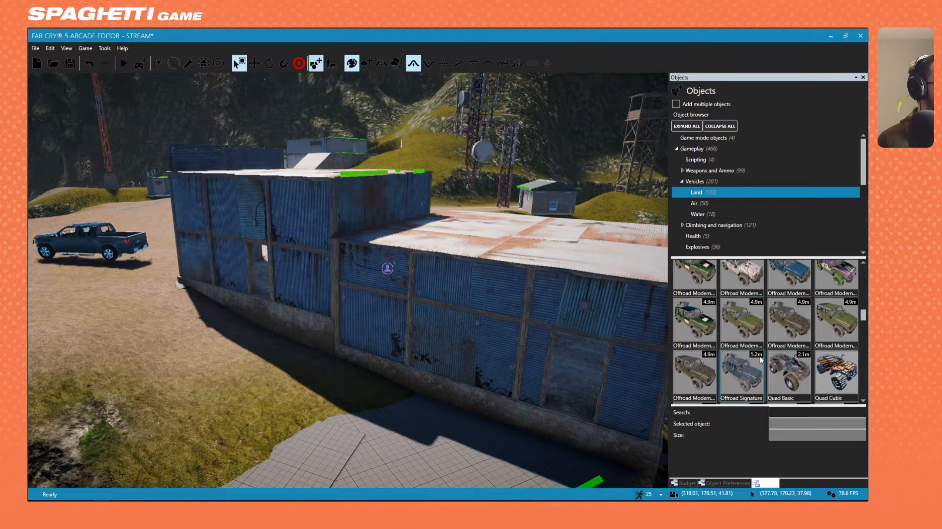
drag(778, 342, 47, 275)
Place an Offroad Modern Resistant Camo on the dirt yard behind the pickup truck
scroll(740, 339, up, 1)
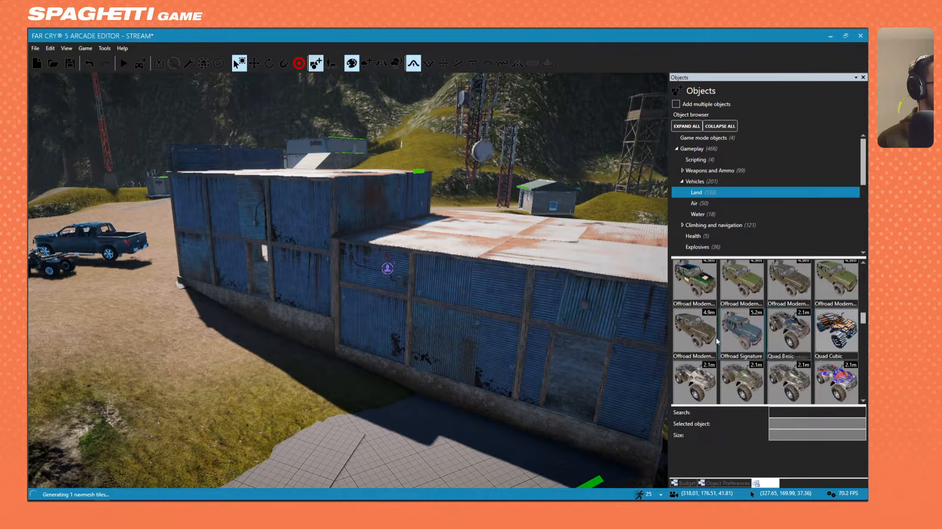
drag(714, 336, 345, 286)
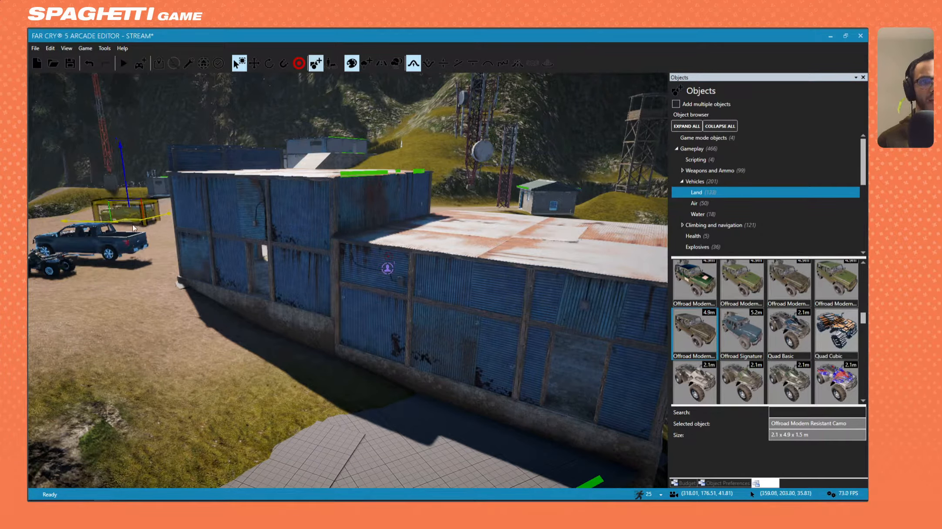
key(Escape)
click(139, 234)
Look through the remaining land vehicles, from the off-road models back to the buggies and compact cars
scroll(804, 356, up, 2)
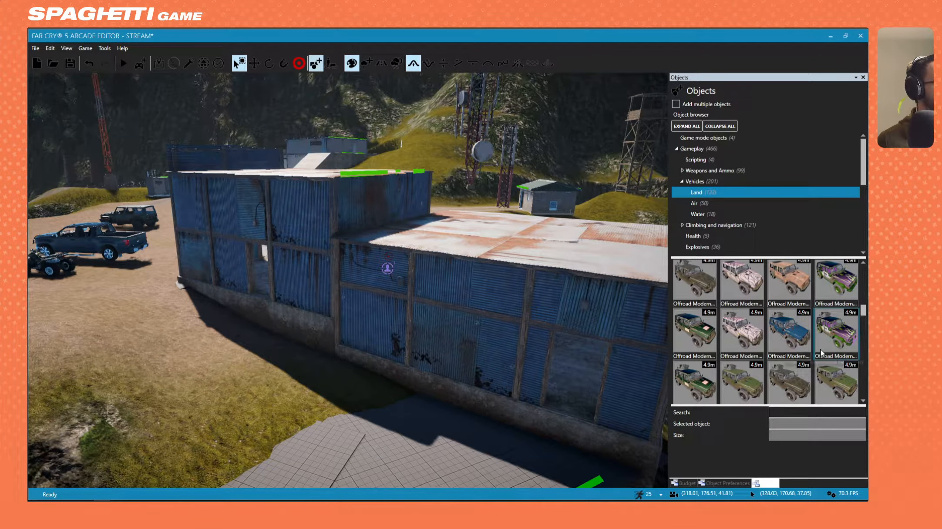
scroll(804, 356, up, 1)
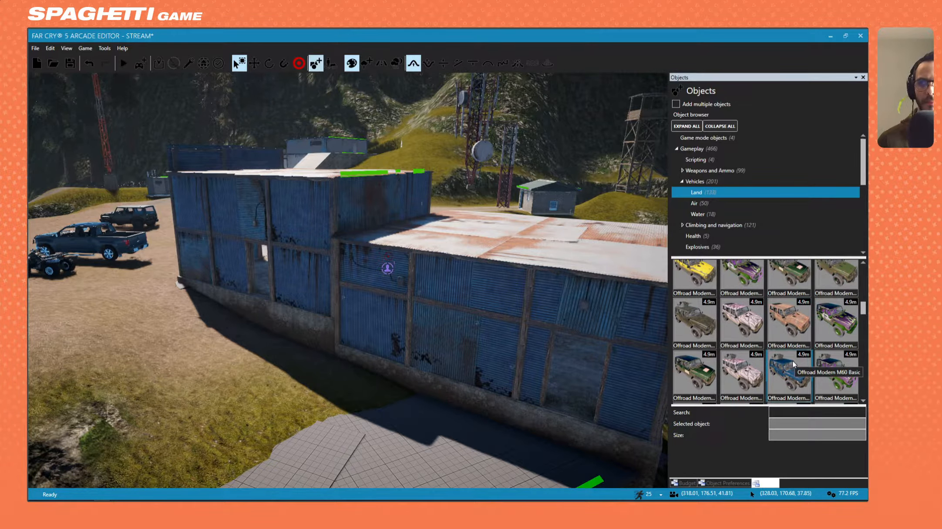
scroll(793, 363, up, 2)
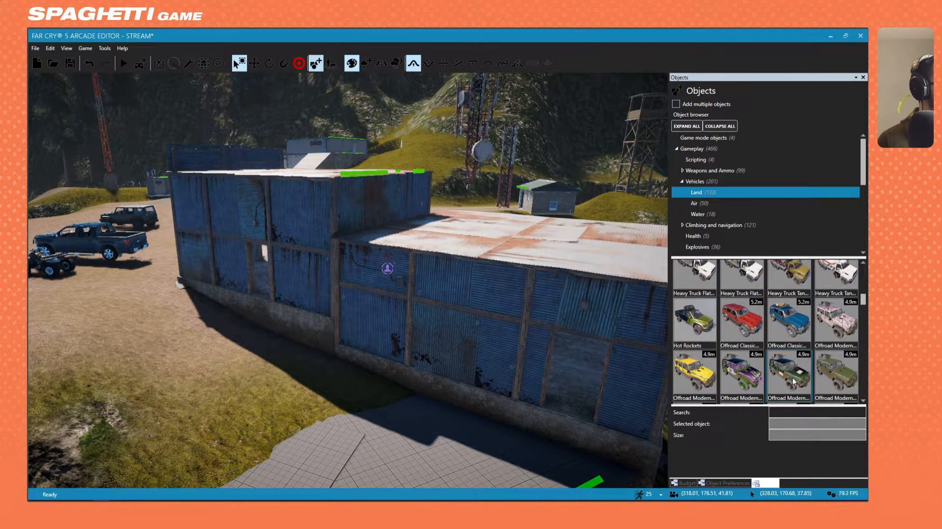
scroll(793, 382, up, 3)
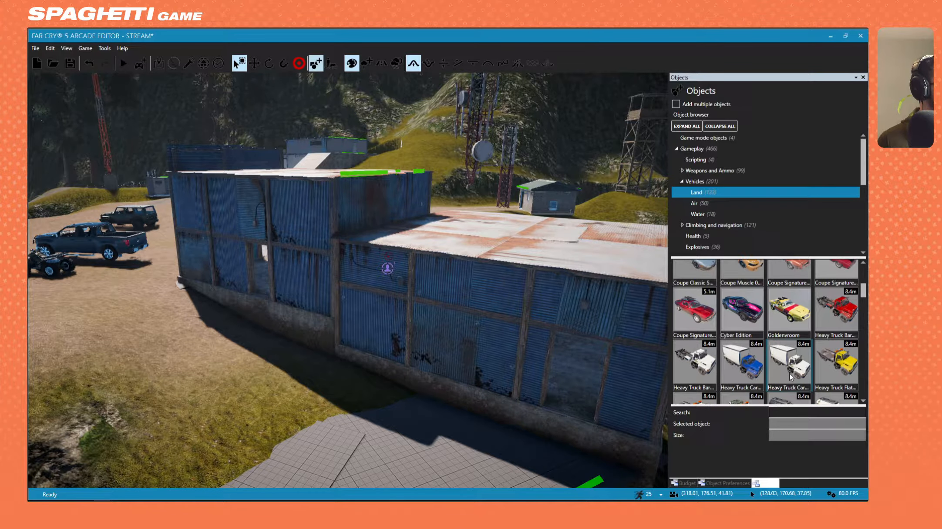
scroll(791, 377, up, 4)
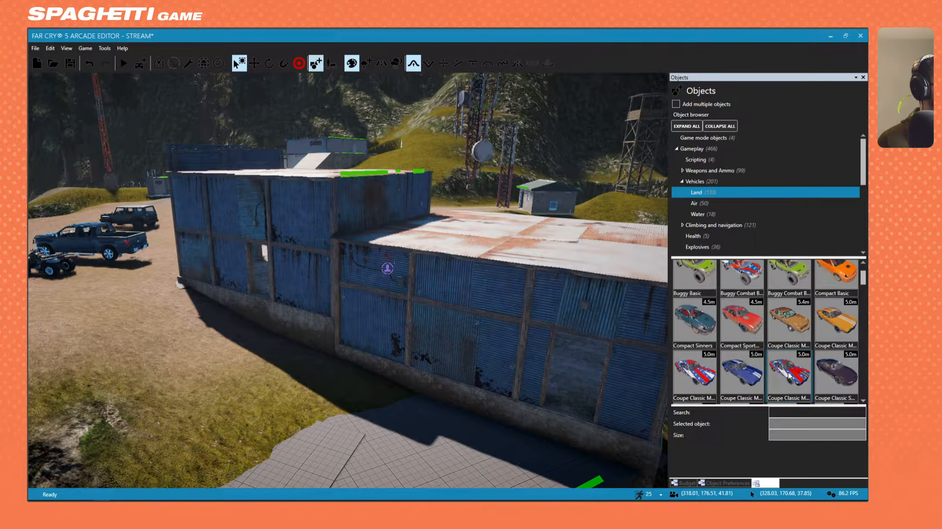
Move the Truck 4 Seats Willis toward the small hut by the radio tower and rotate it about its vertical axis
right_drag(436, 311, 376, 295)
click(427, 289)
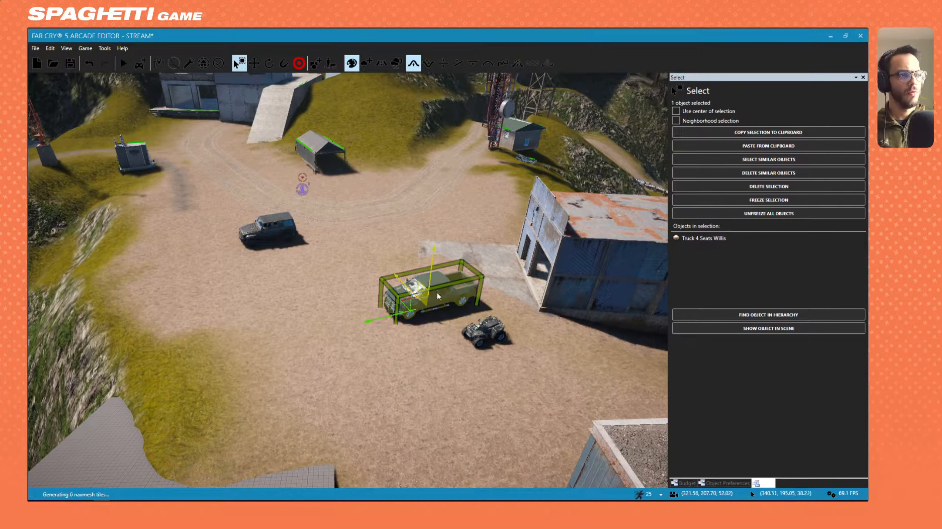
drag(404, 310, 458, 210)
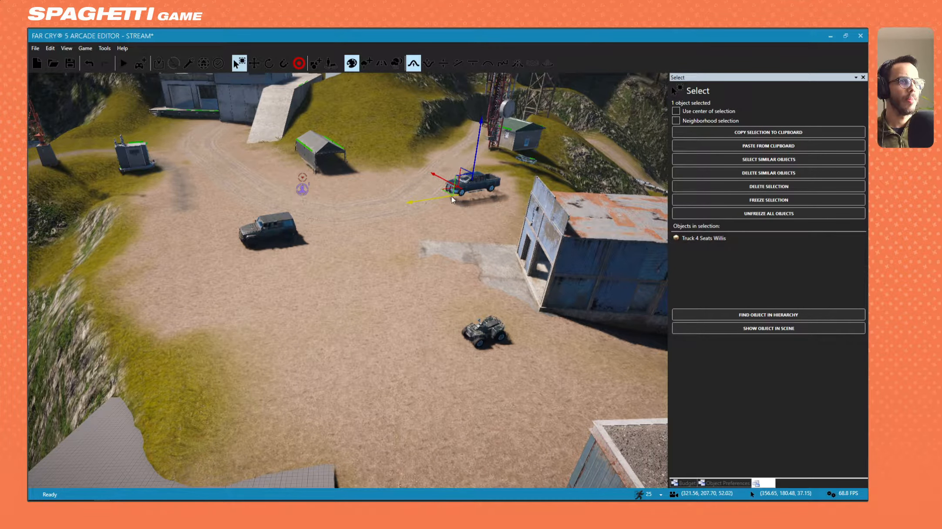
click(269, 64)
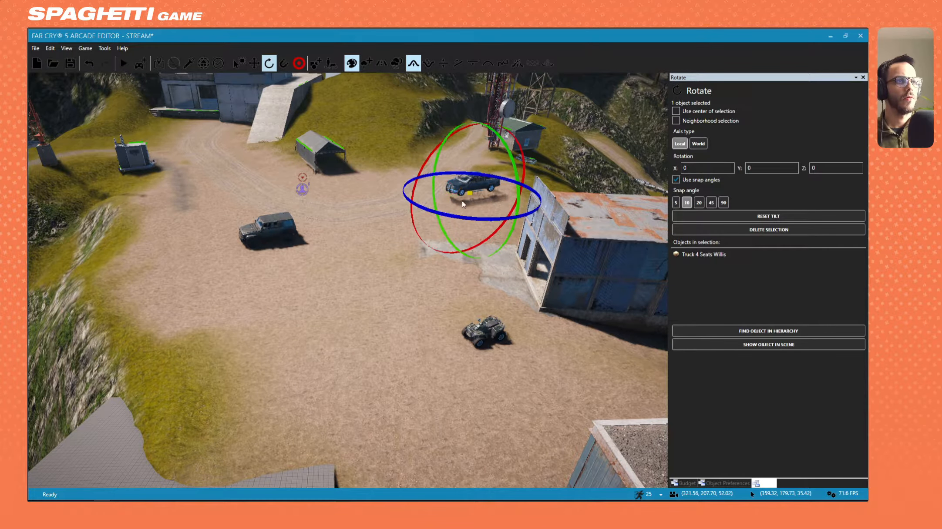
drag(447, 216, 166, 278)
Rotate the Offroad Modern Resistant Camo, park it alongside the pickup near the warehouse, and shift the pickup to make room
click(268, 230)
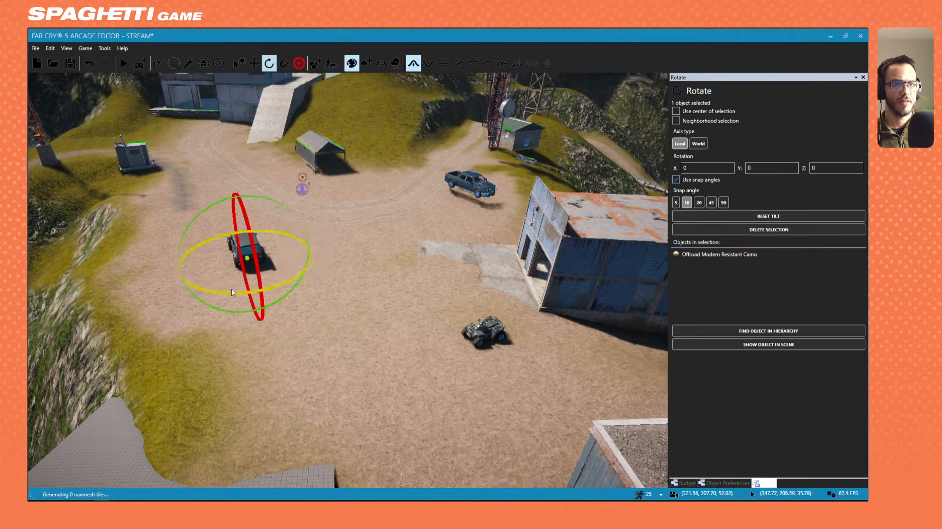
drag(233, 296, 465, 215)
click(254, 63)
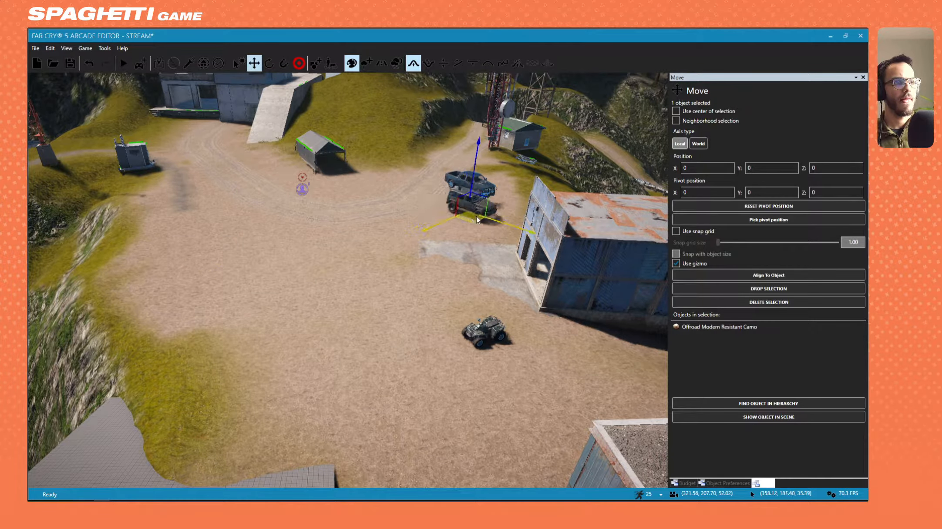
click(487, 191)
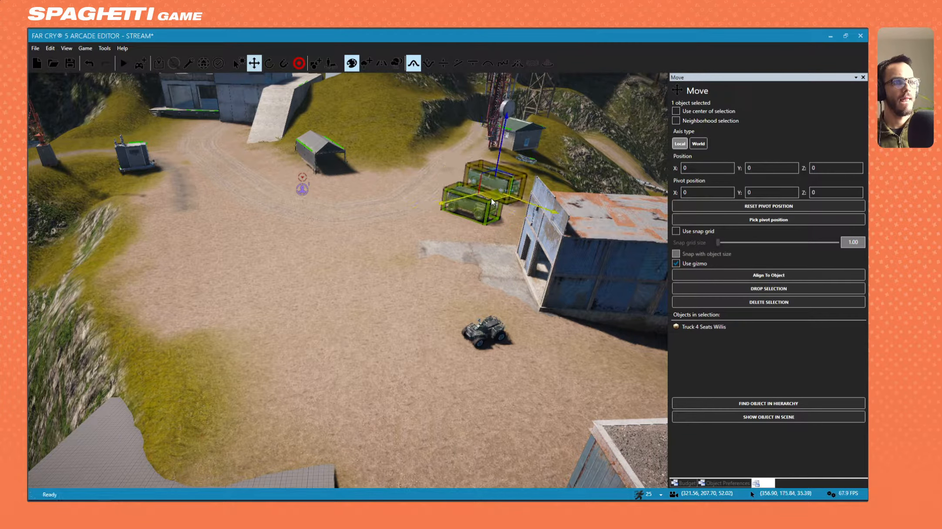
Park the Quad Resistant Camo on the free side of the pickup and rotate it in line with the other vehicles
click(484, 333)
right_drag(227, 297, 418, 291)
key(w)
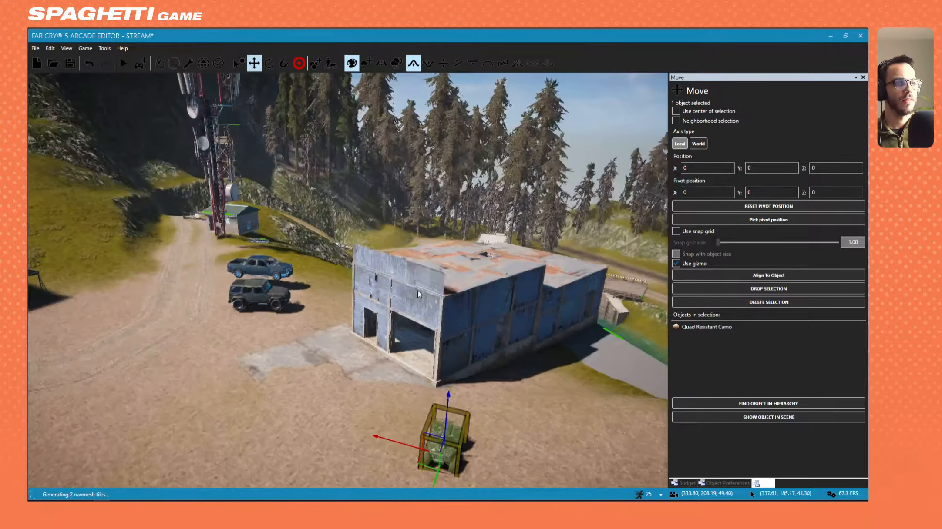
click(291, 300)
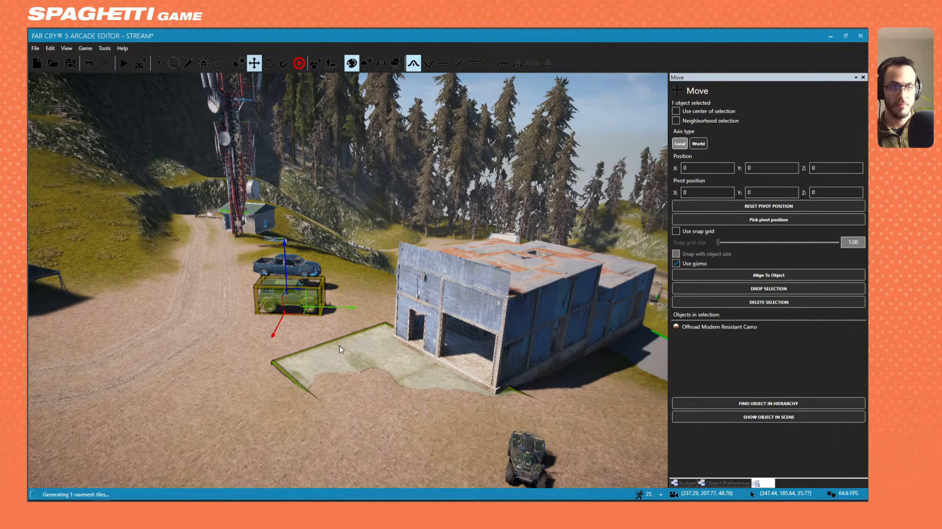
click(331, 63)
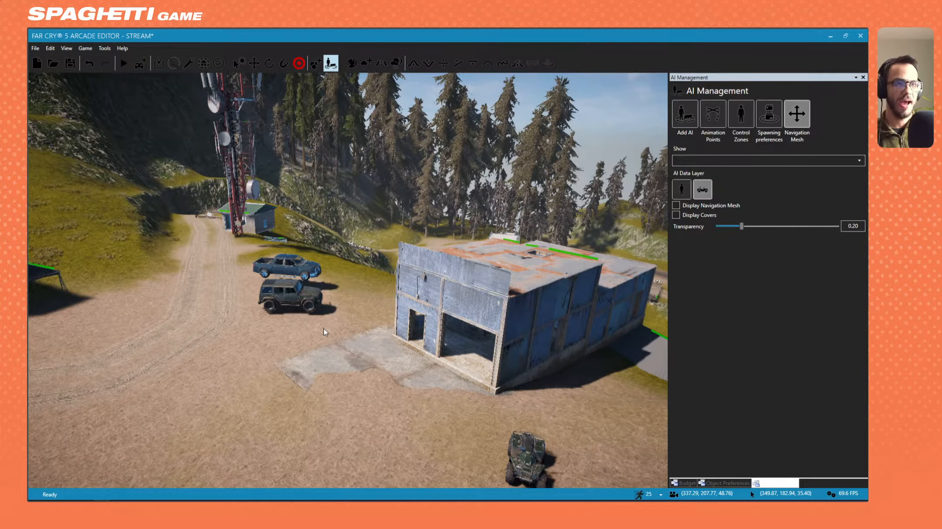
click(512, 459)
key(a)
right_drag(313, 377, 99, 370)
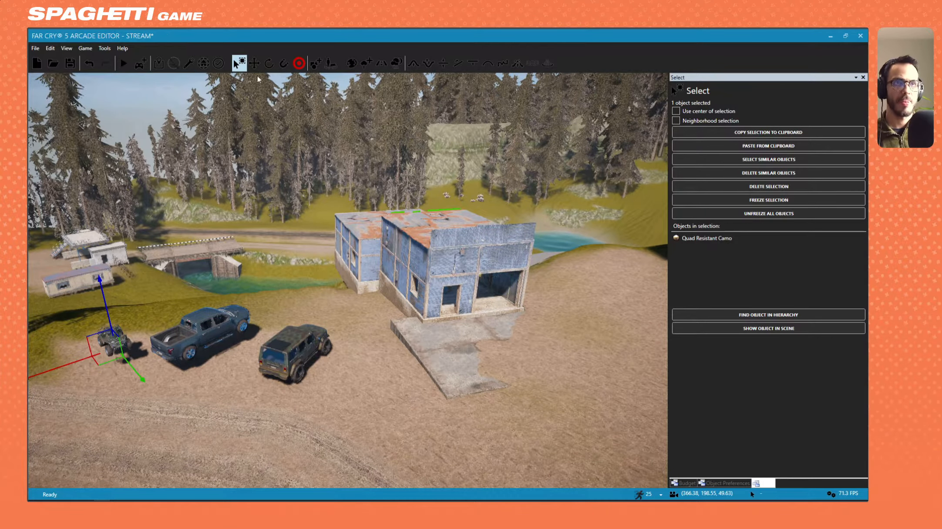
key(e)
drag(92, 391, 222, 378)
Save the map with the three vehicles parked beside the blue warehouse
key(a)
key(w)
right_drag(383, 270, 305, 223)
key(a)
key(s)
key(d)
key(s)
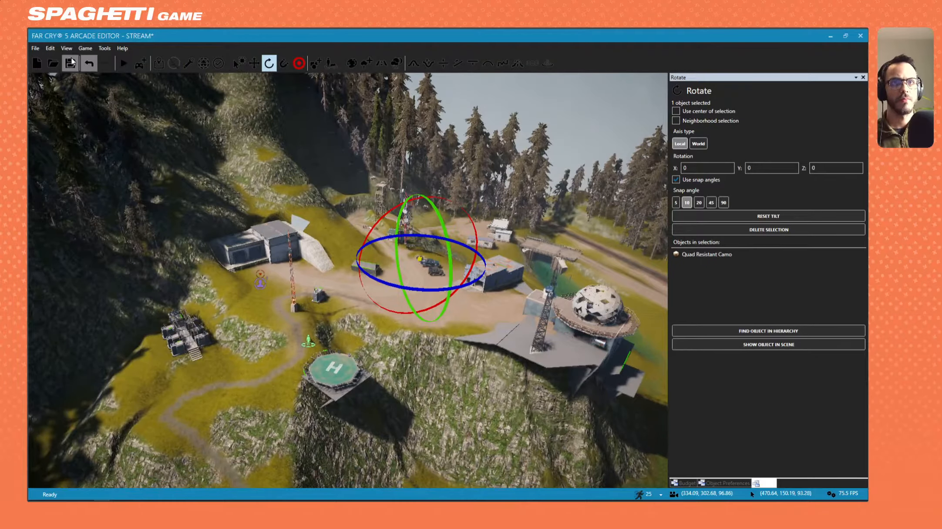
click(64, 63)
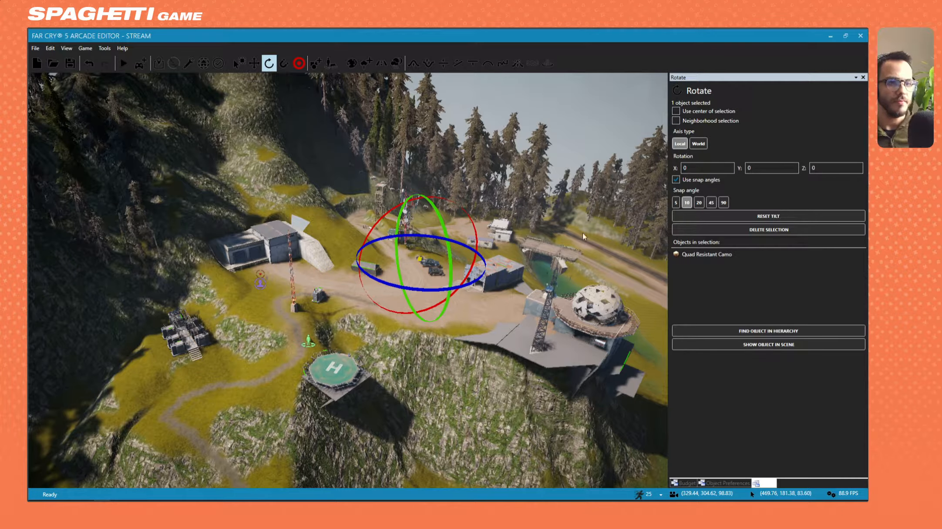
Examine the whole outpost from several sides, including the helipad, the dome building and the cliff face below them
key(w)
right_drag(497, 268, 174, 261)
key(s)
key(d)
key(w)
key(w)
key(w)
right_drag(349, 278, 278, 279)
key(w)
key(s)
key(d)
right_drag(511, 278, 318, 296)
key(d)
key(w)
key(w)
key(s)
right_drag(457, 283, 429, 296)
key(s)
key(a)
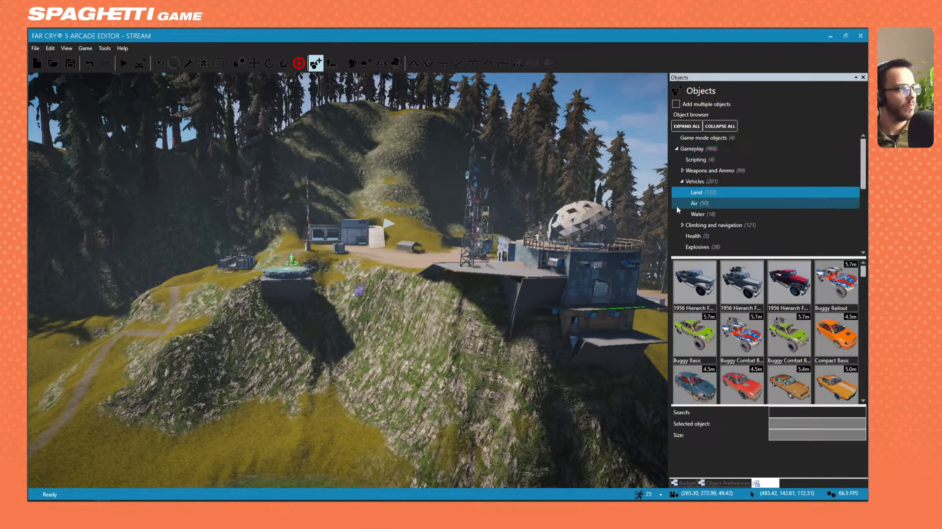
Check the Climbing and navigation subcategories of the object catalogue, then collapse the Gameplay category
click(683, 225)
scroll(680, 225, down, 2)
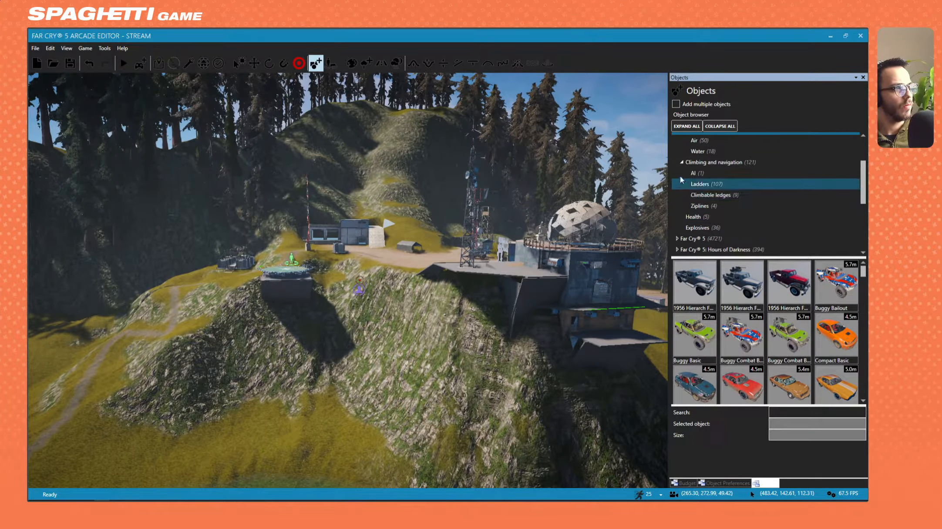
click(682, 162)
scroll(682, 175, up, 3)
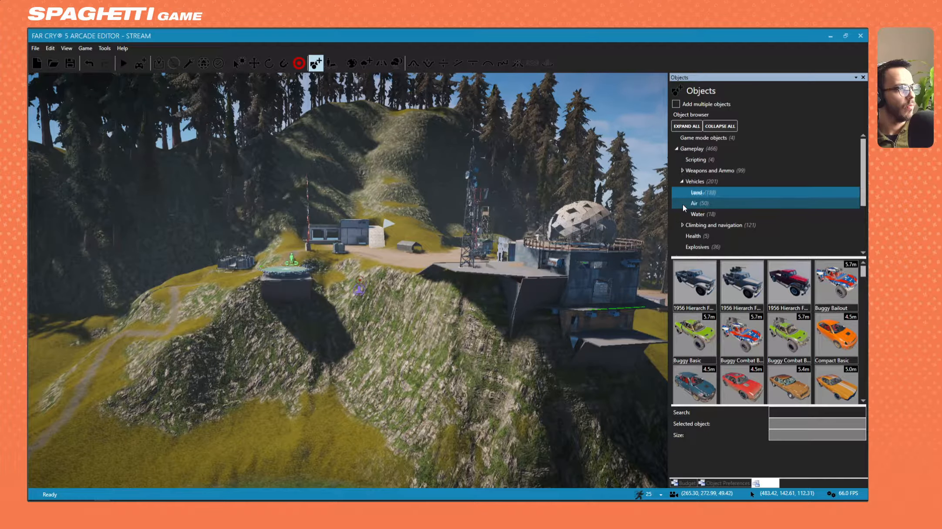
click(678, 149)
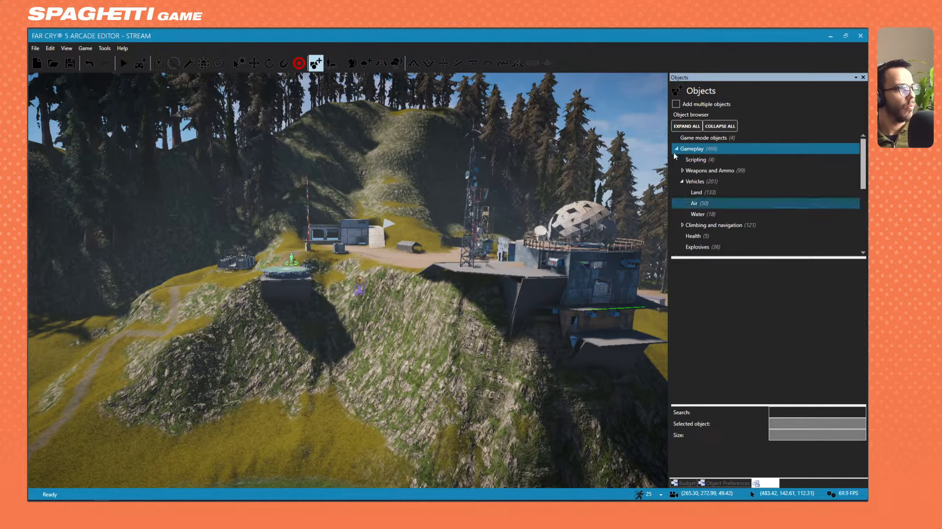
click(677, 149)
Check the Objects and Structures subcategories of the Far Cry 5 catalogue category, then collapse it
click(677, 160)
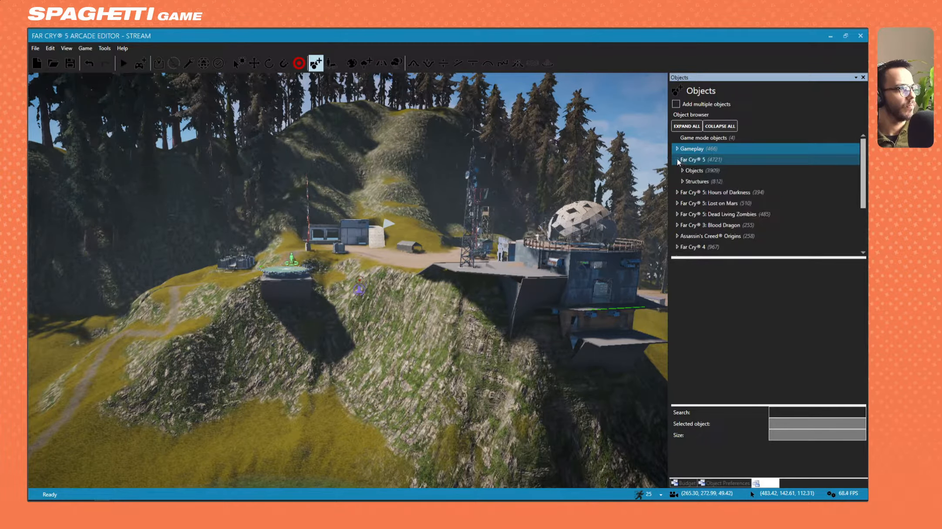
click(682, 171)
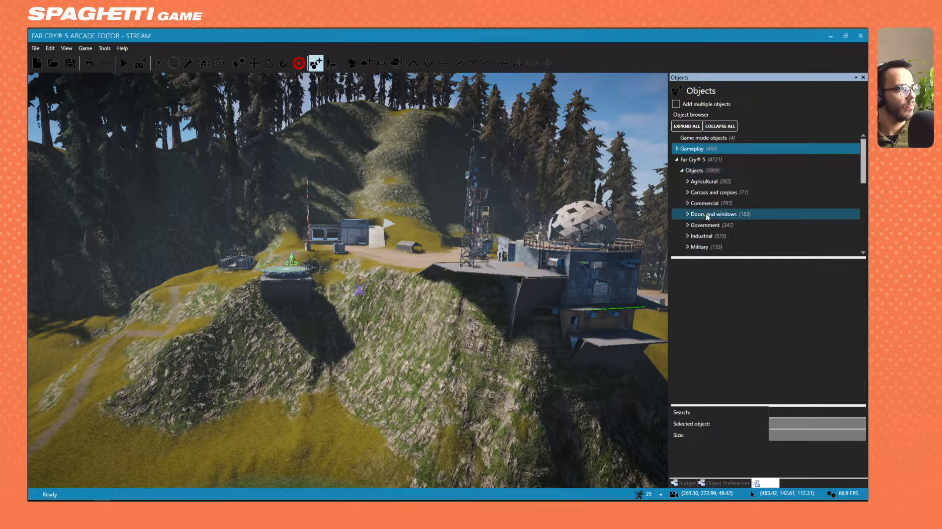
scroll(708, 215, down, 2)
scroll(709, 230, up, 3)
click(682, 170)
click(682, 182)
scroll(696, 205, down, 4)
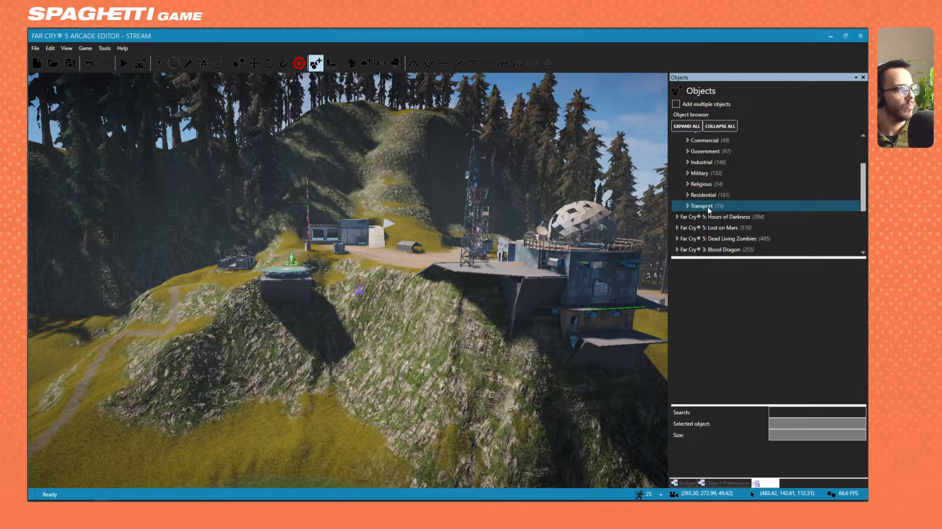
scroll(707, 207, up, 4)
click(677, 159)
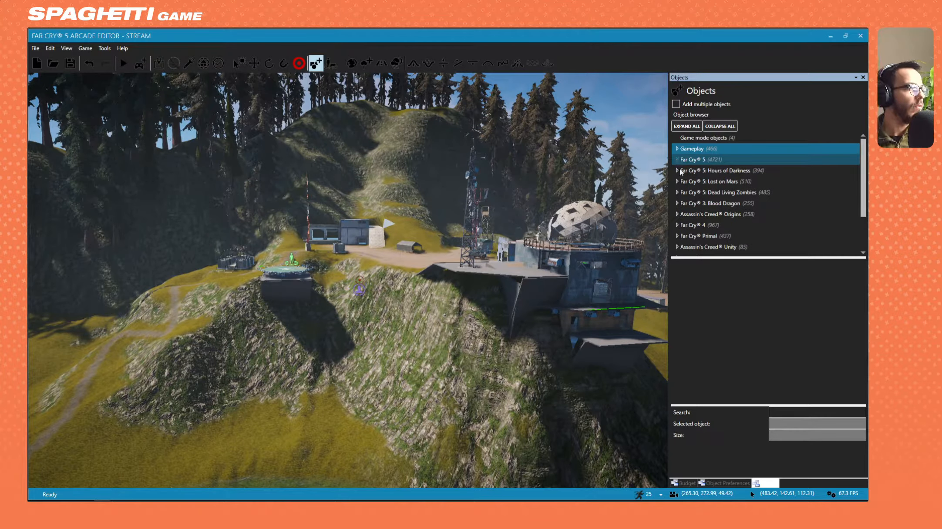
Examine the remaining top-level catalogue categories and recheck the Far Cry 5 Structures list for suitable objects
scroll(718, 193, down, 1)
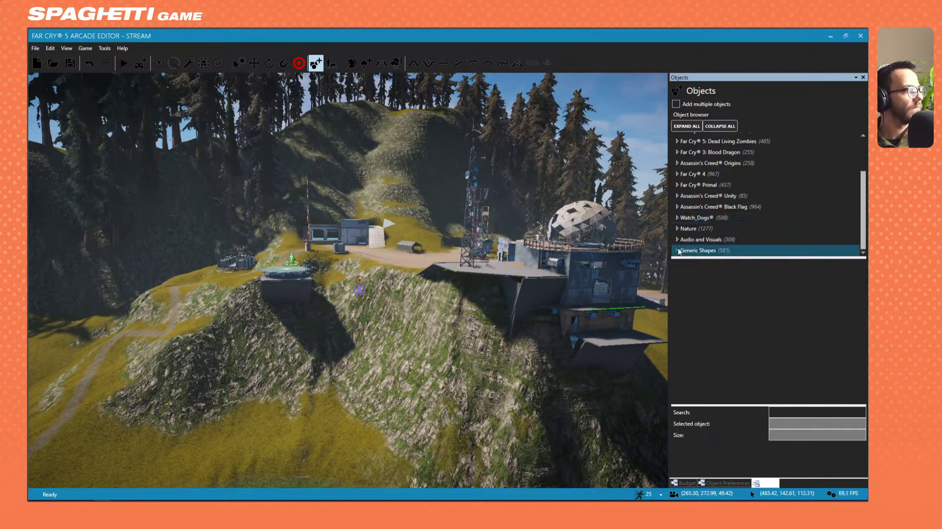
scroll(685, 165, up, 2)
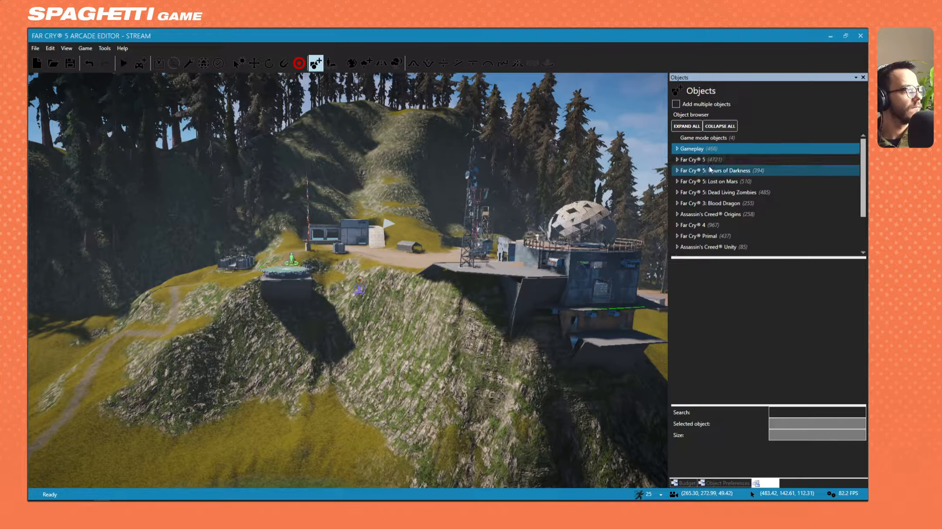
click(677, 161)
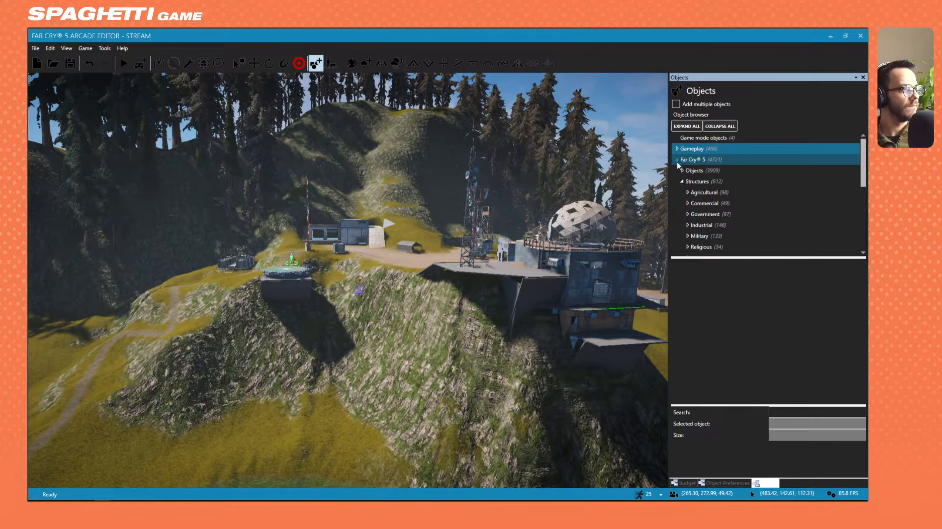
click(682, 182)
scroll(719, 196, down, 2)
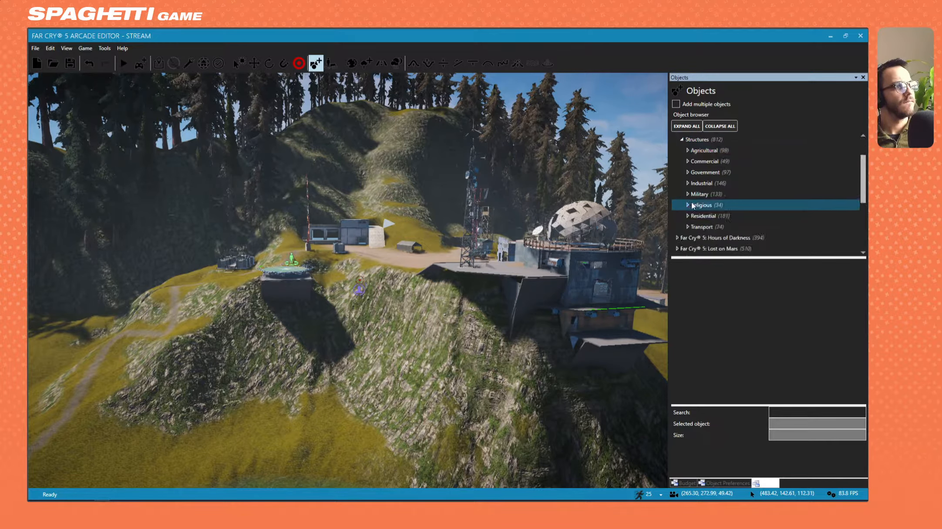
scroll(714, 183, up, 2)
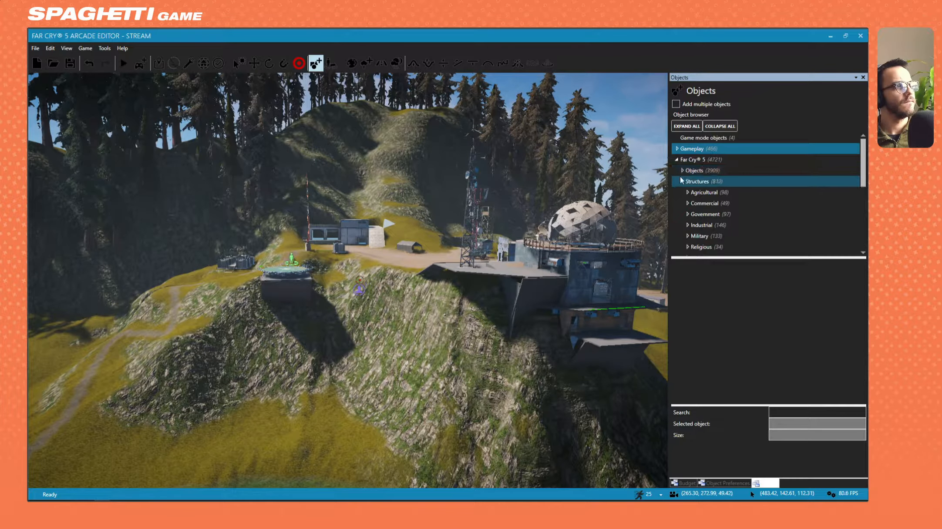
click(677, 149)
click(677, 150)
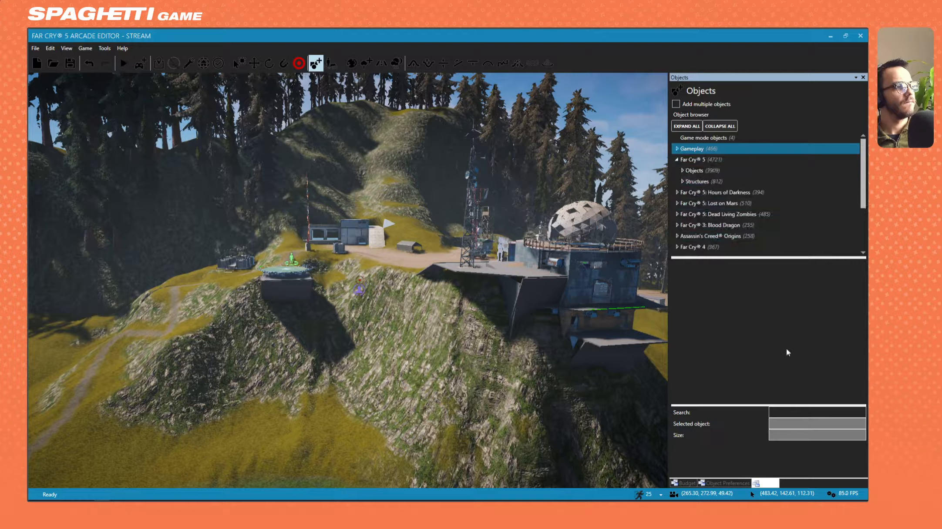
Search the object catalogue for "rock" and look through the models as far as the Mountain Rock entries
click(774, 411)
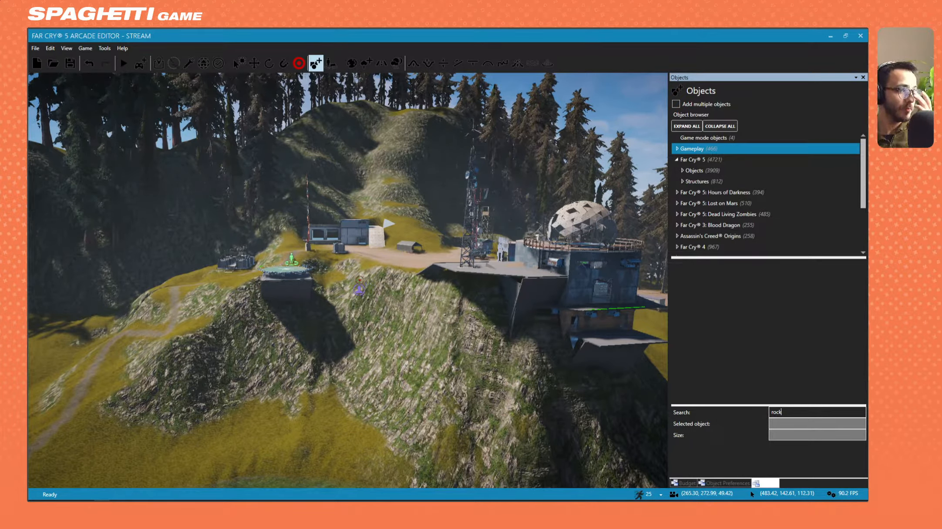
key(Return)
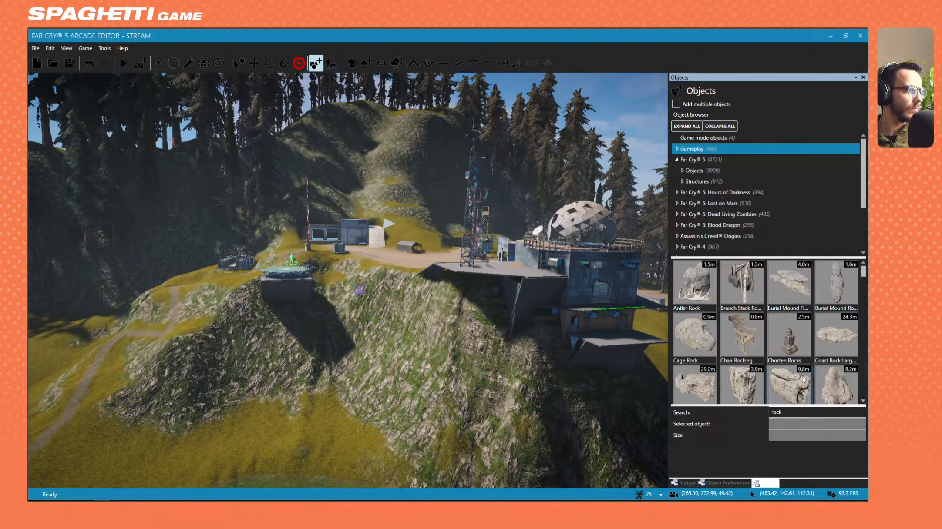
scroll(804, 379, down, 1)
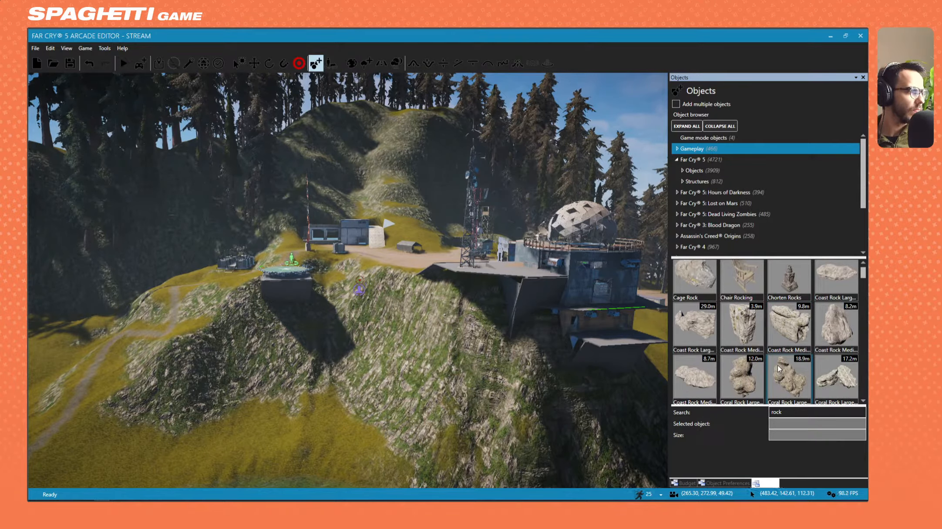
scroll(779, 368, down, 3)
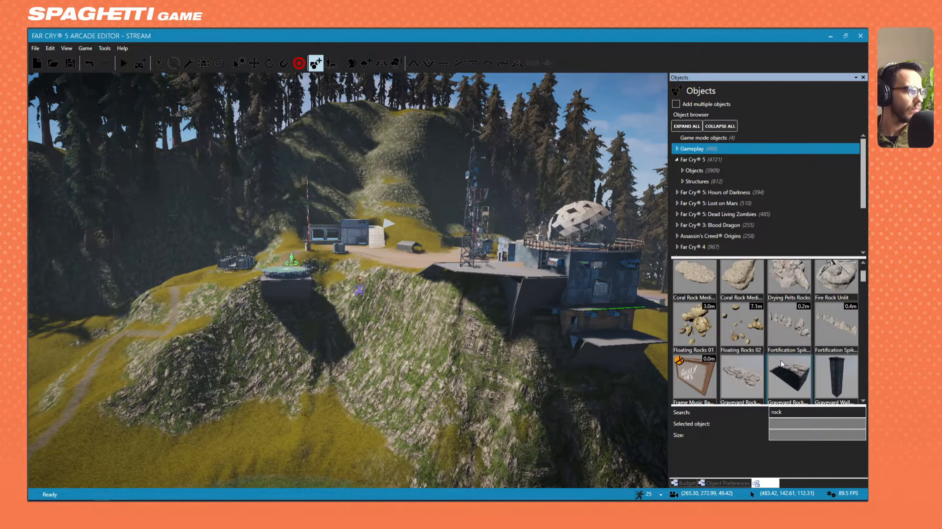
scroll(781, 364, down, 3)
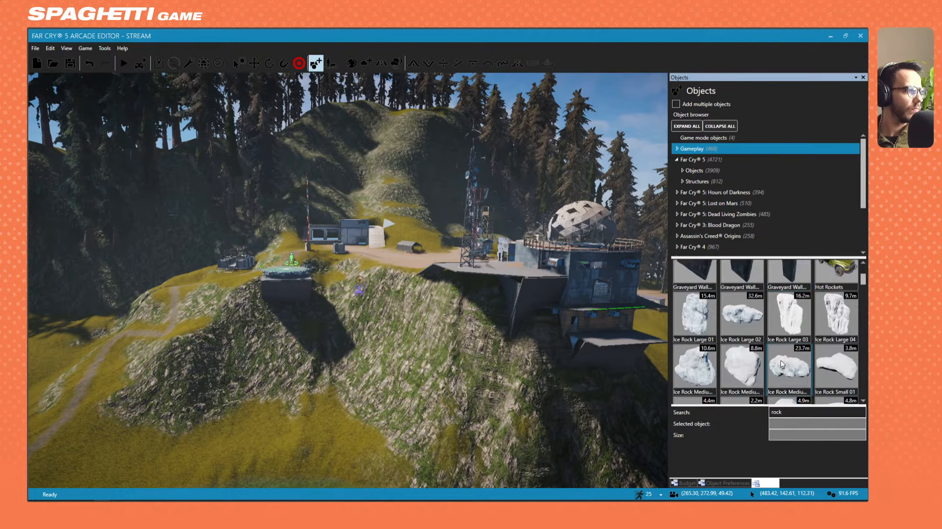
scroll(777, 346, down, 1)
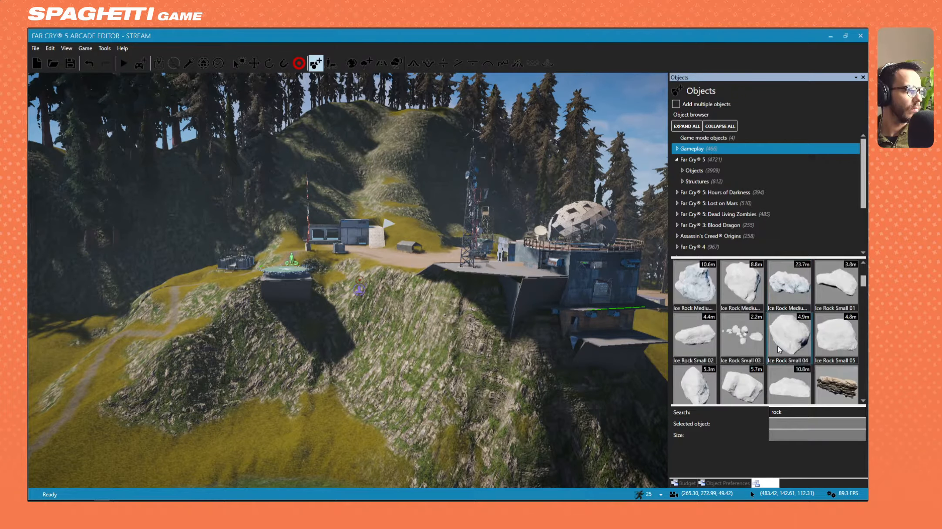
scroll(777, 348, down, 3)
scroll(777, 348, down, 3)
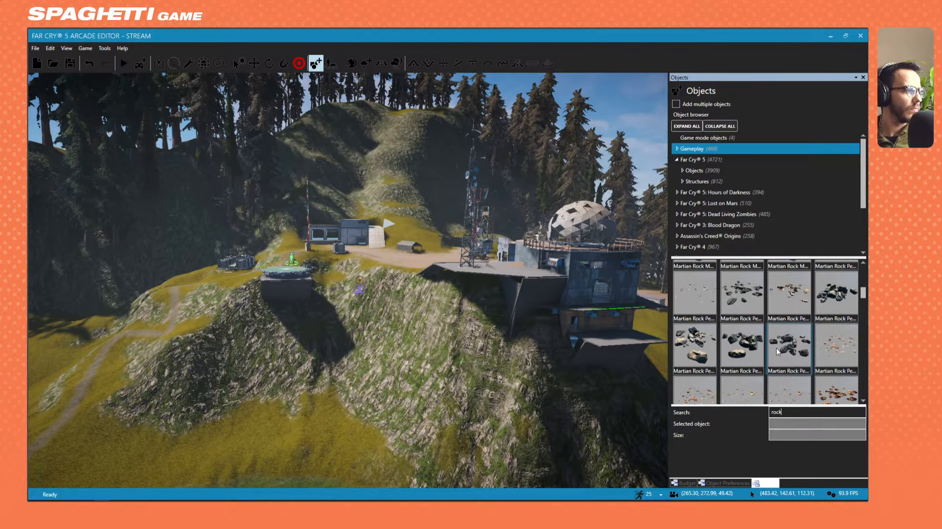
scroll(777, 349, down, 3)
scroll(776, 350, down, 3)
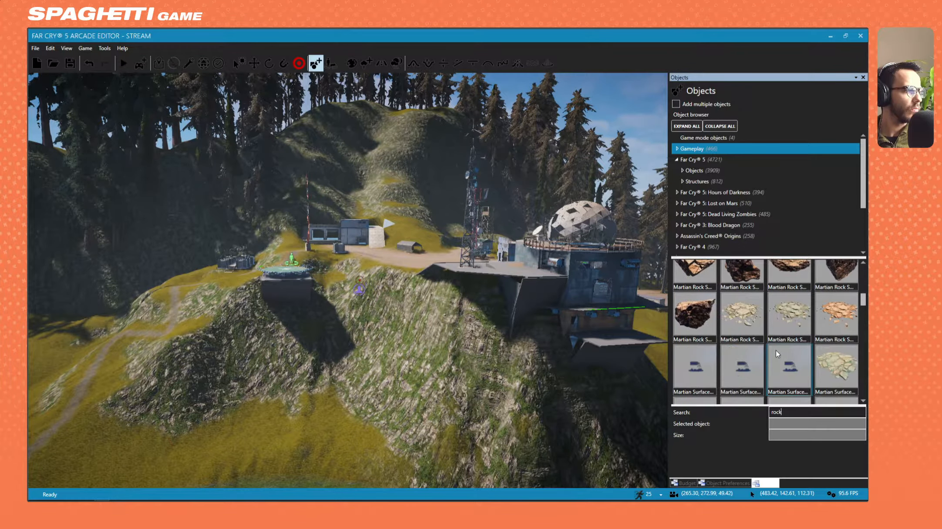
scroll(776, 350, down, 2)
scroll(775, 350, down, 5)
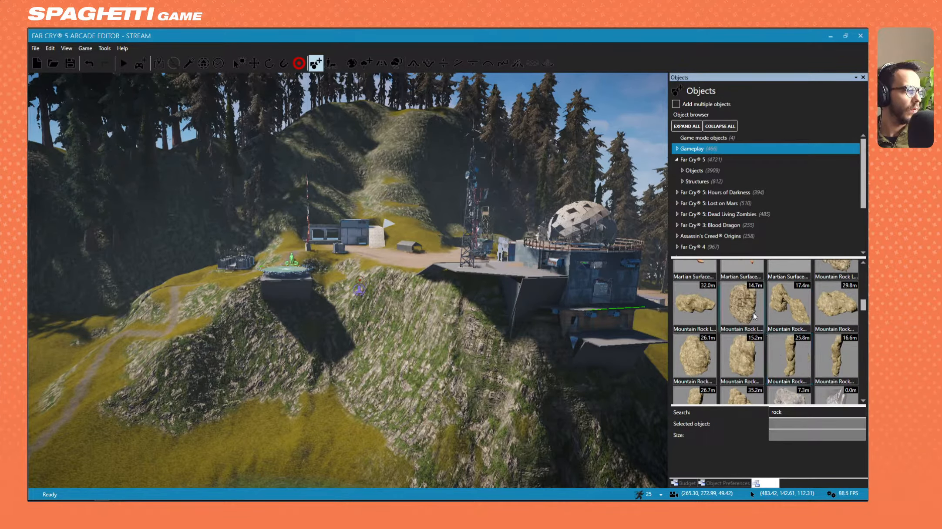
scroll(753, 313, up, 1)
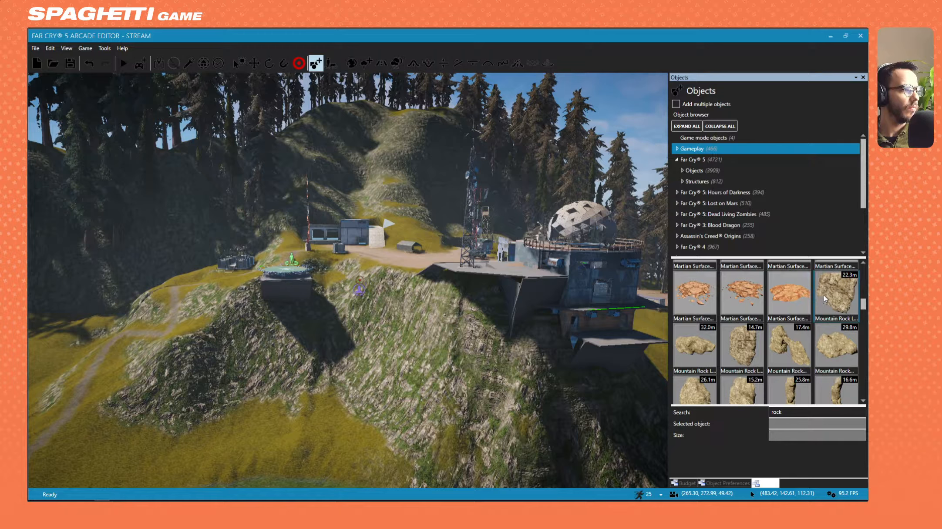
Place the 22.3 m, 32.0 m and 14.7 m Mountain Rock Large models on the low ground below the helipad
drag(826, 297, 279, 390)
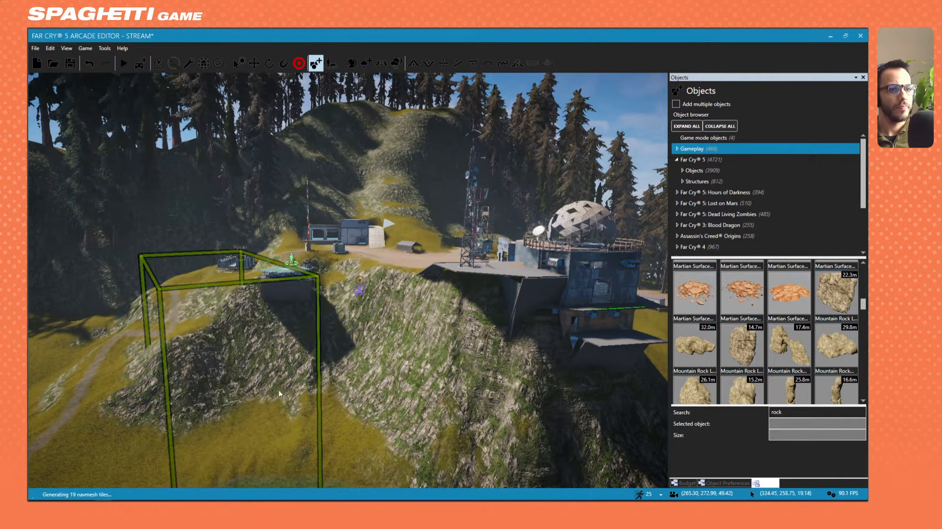
key(s)
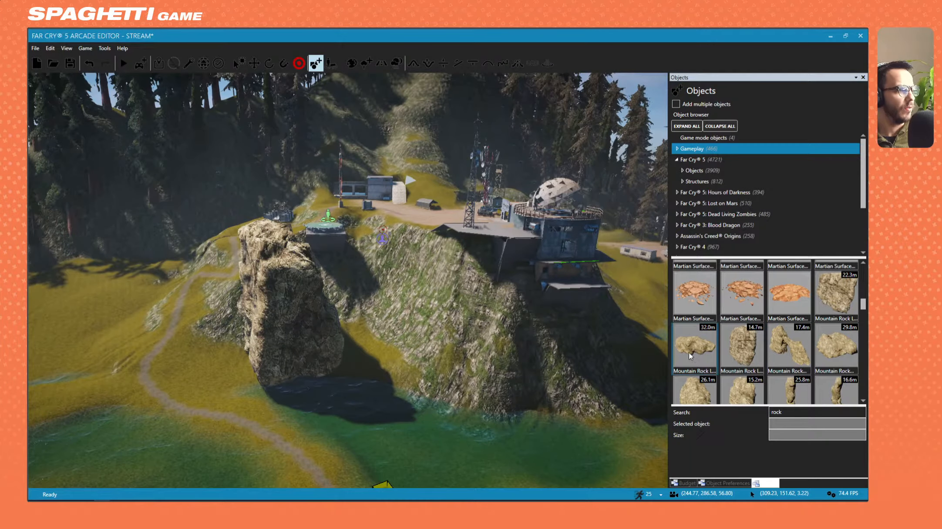
drag(690, 356, 235, 398)
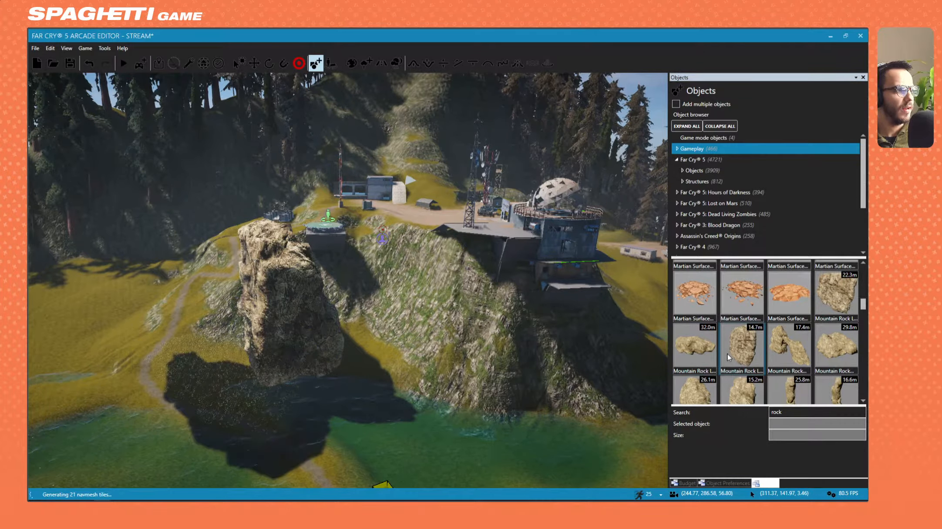
drag(728, 357, 235, 383)
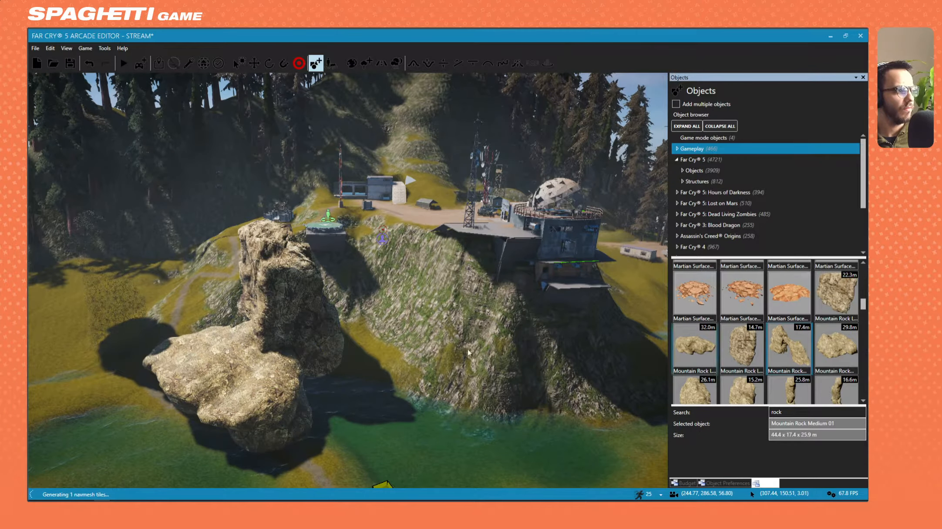
Place Mountain Rock Medium 01 beside the standing rock and the 29.8 m Mountain Rock at the water's edge
click(72, 342)
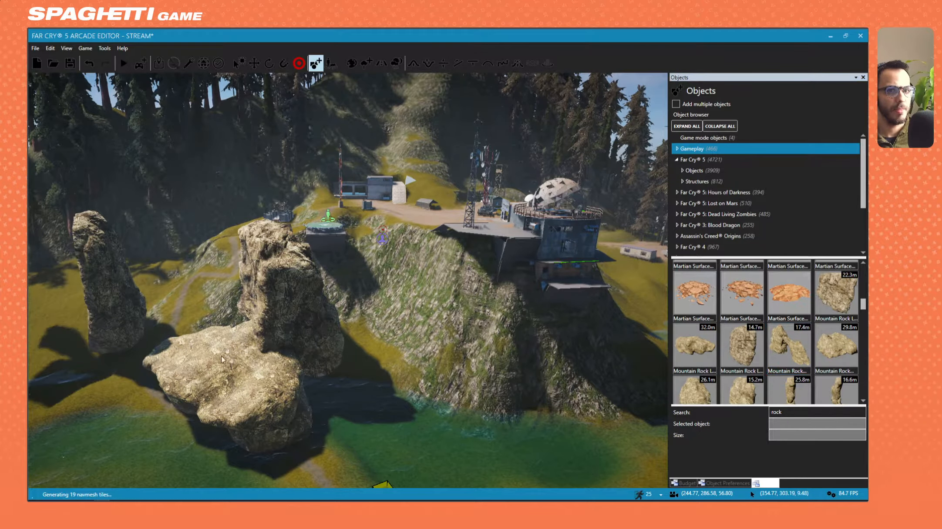
click(850, 344)
click(392, 404)
Place Mountain Rock Medium 03 on the pond's far bank and tall Mountain Rock models in the water in front of it
right_drag(474, 372, 531, 349)
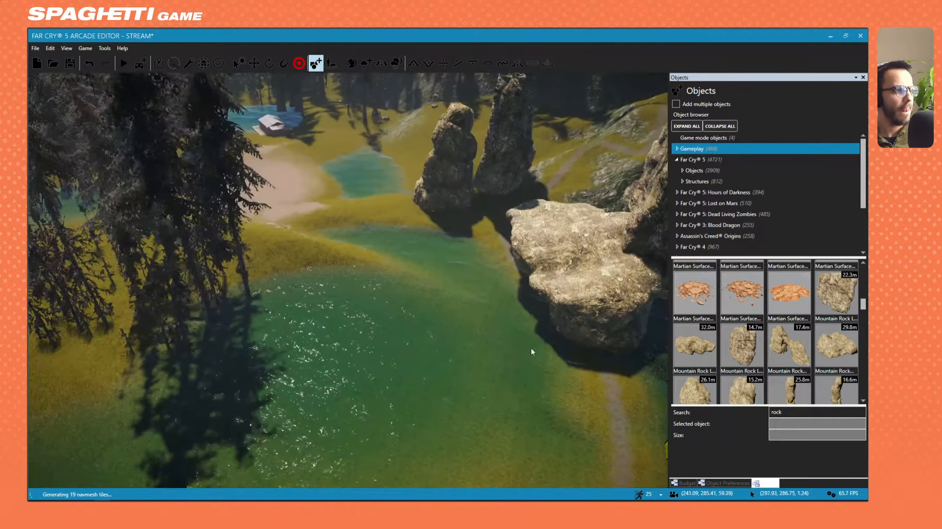
scroll(800, 336, down, 1)
click(695, 339)
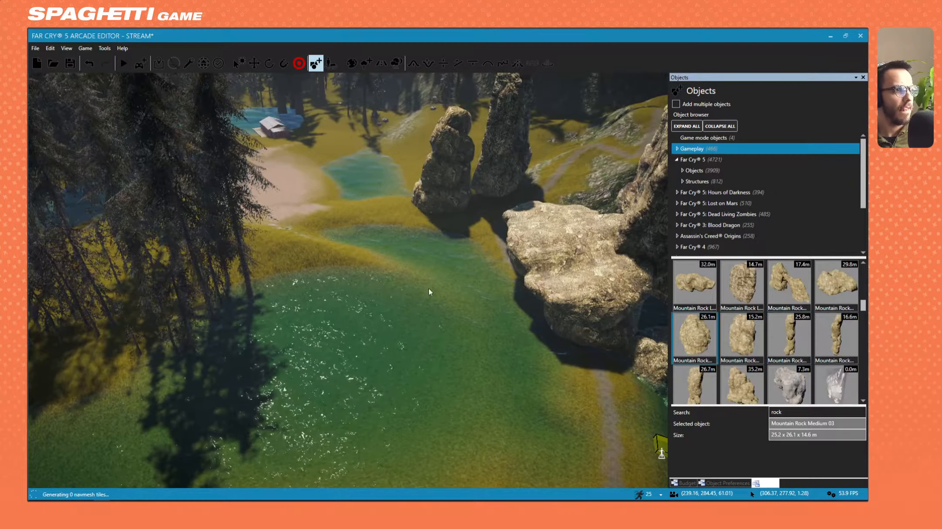
click(354, 260)
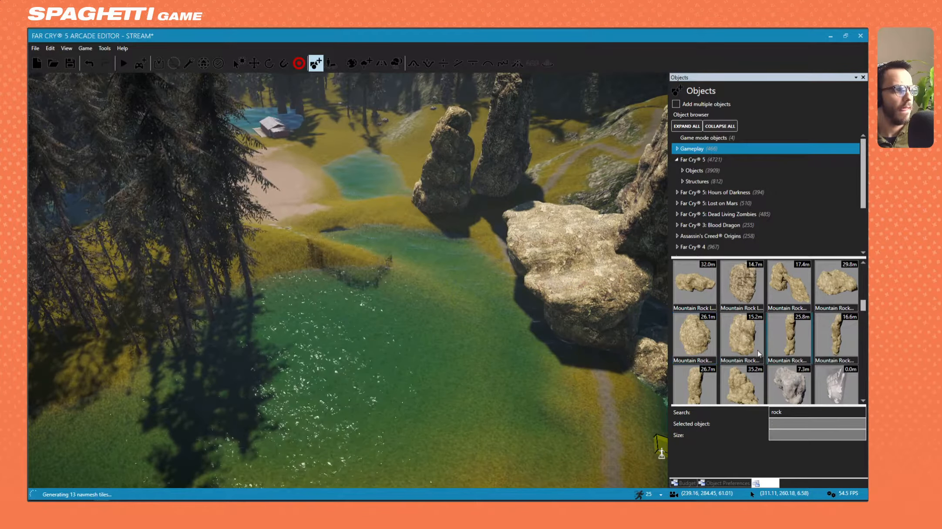
click(848, 342)
click(398, 342)
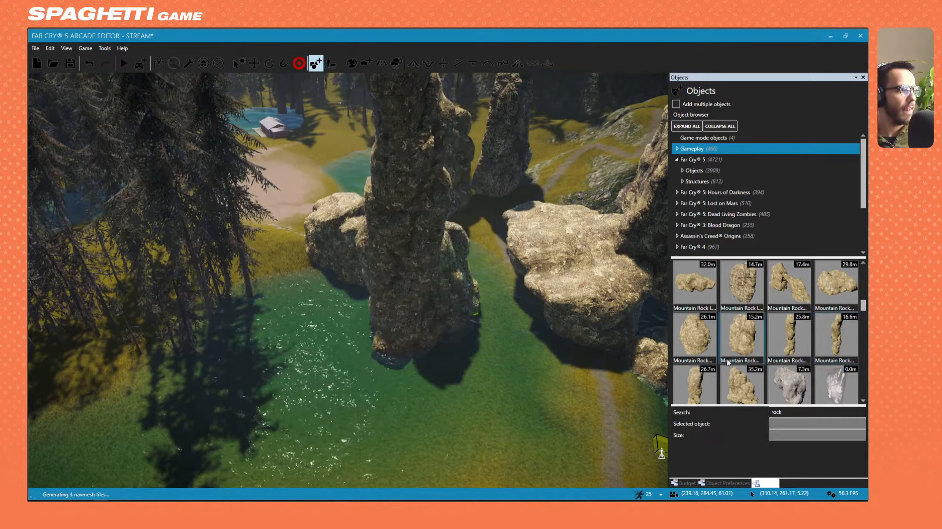
Add the 26.7 m and 35.2 m Mountain Rock models in the pond in front of the other rocks
click(705, 387)
click(325, 369)
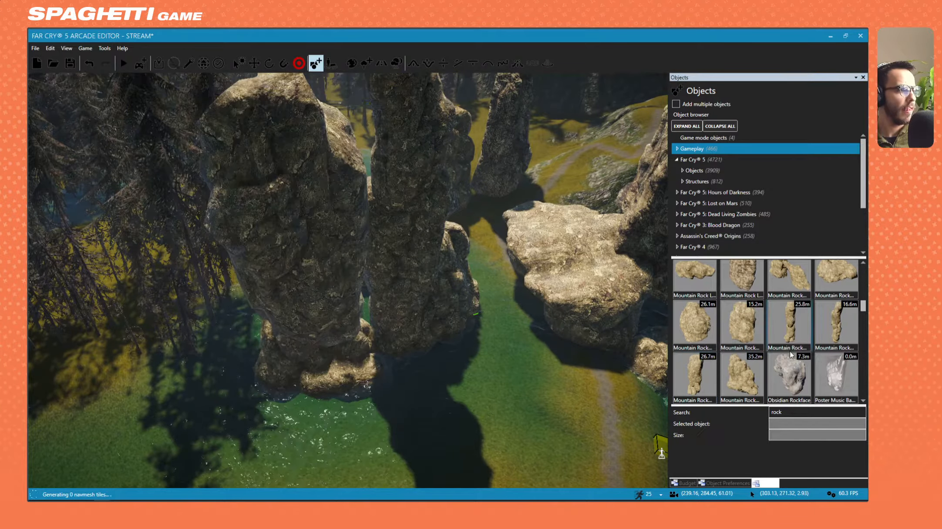
click(725, 381)
click(469, 387)
Find the 25.5 m Rock Cave Tunnel model among the rock results and place it by the water below the dome building
scroll(758, 349, down, 2)
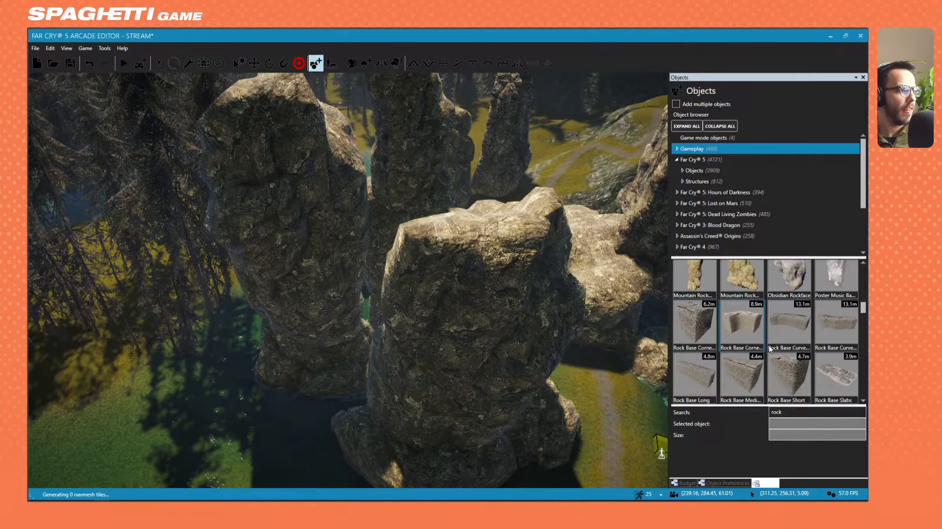
scroll(770, 349, down, 3)
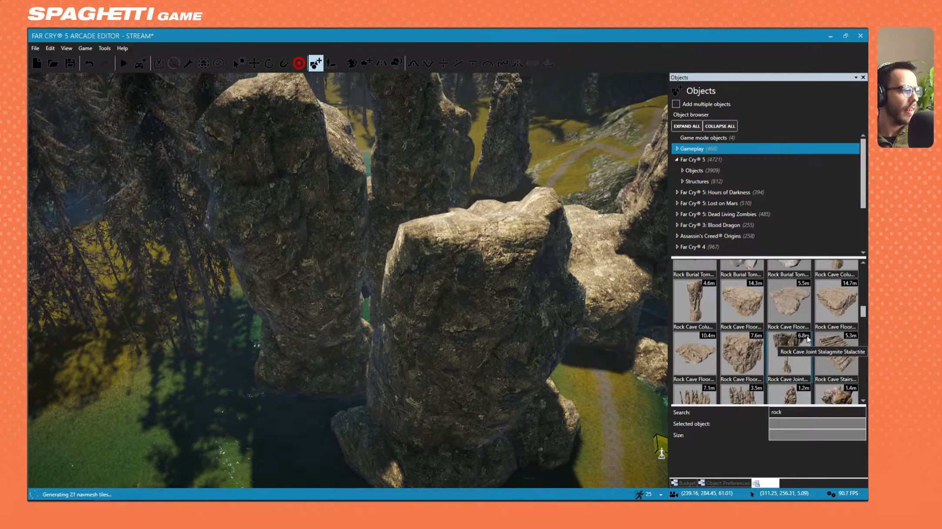
scroll(807, 339, down, 3)
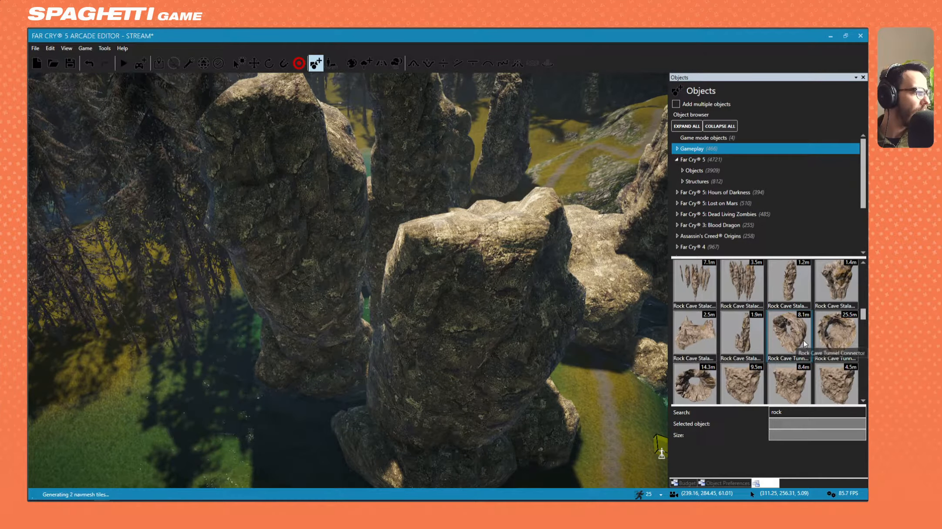
scroll(803, 345, down, 1)
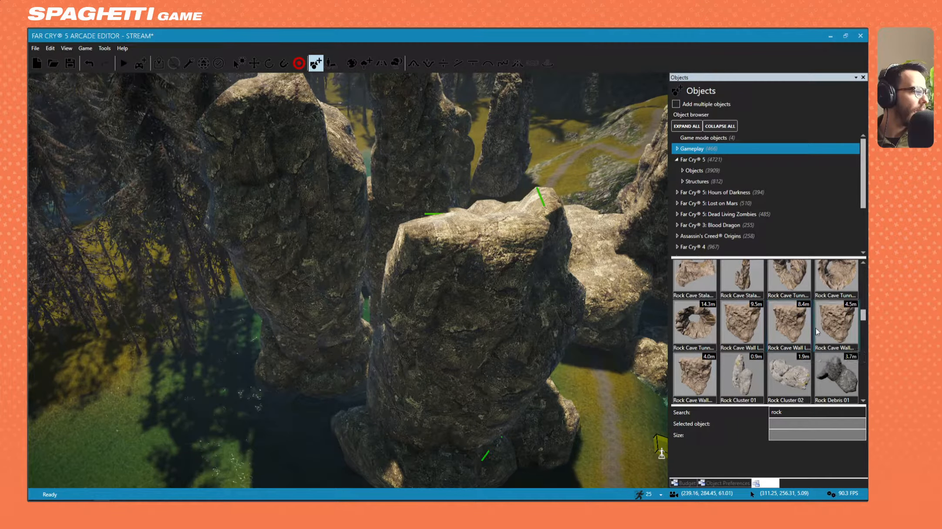
click(834, 286)
right_drag(570, 383, 638, 387)
click(469, 305)
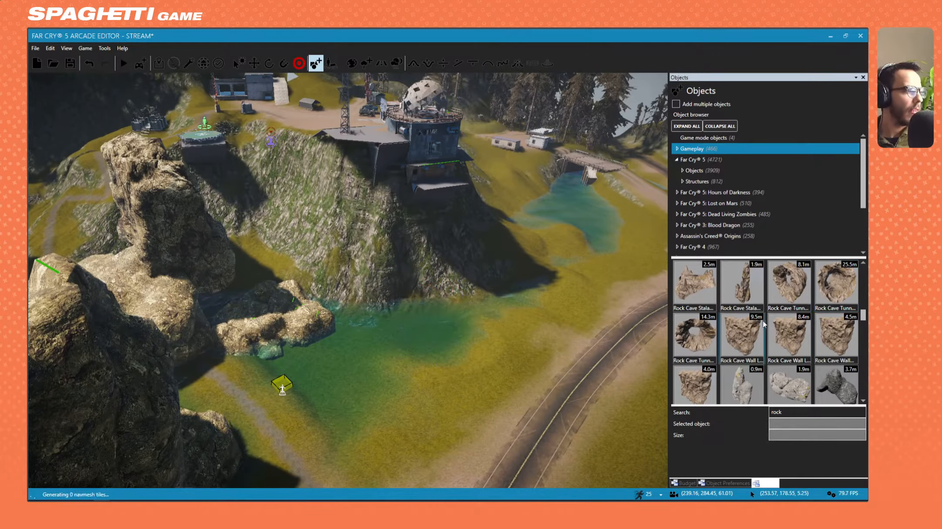
Place three Rock Large Alpine Forest models, including 02 and 04, in a row between the water and the road
scroll(788, 346, down, 2)
scroll(788, 348, down, 1)
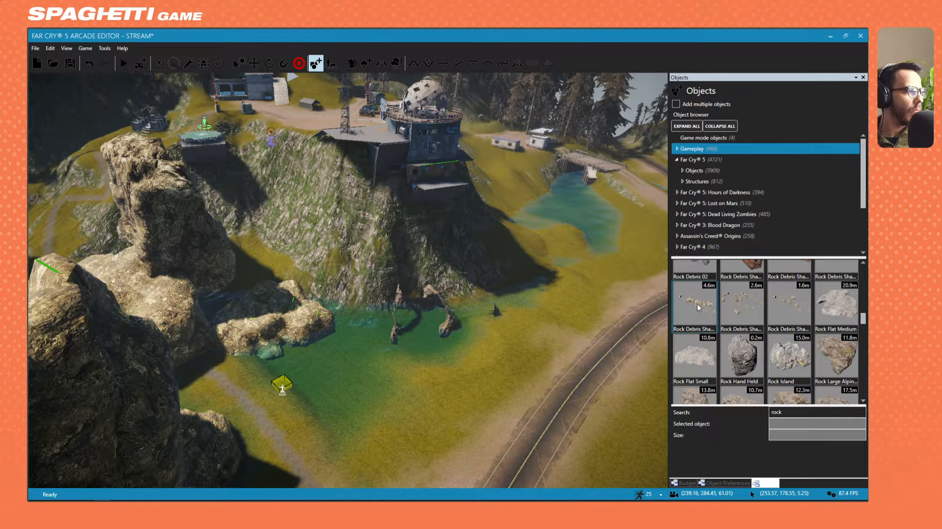
right_drag(408, 307, 263, 257)
key(d)
scroll(719, 344, down, 2)
scroll(718, 342, down, 1)
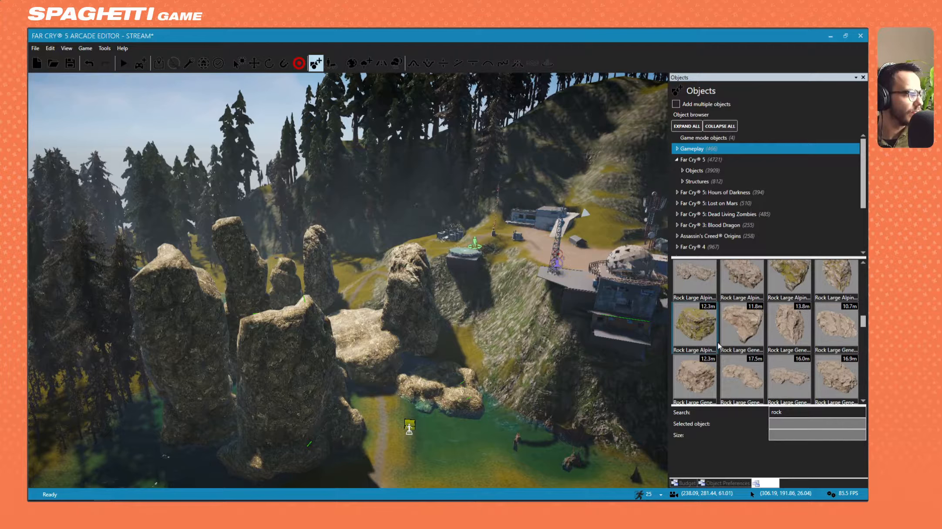
scroll(712, 337, up, 1)
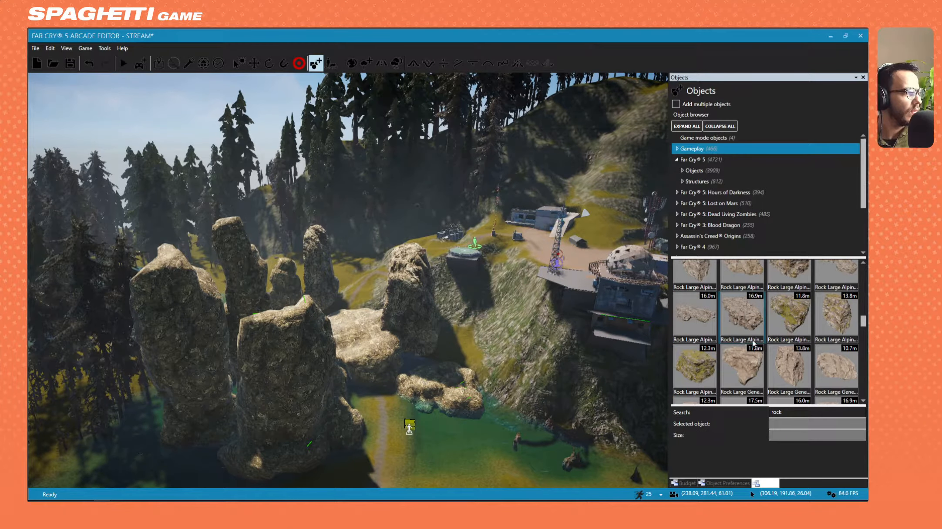
click(782, 324)
right_drag(459, 377, 473, 390)
click(505, 397)
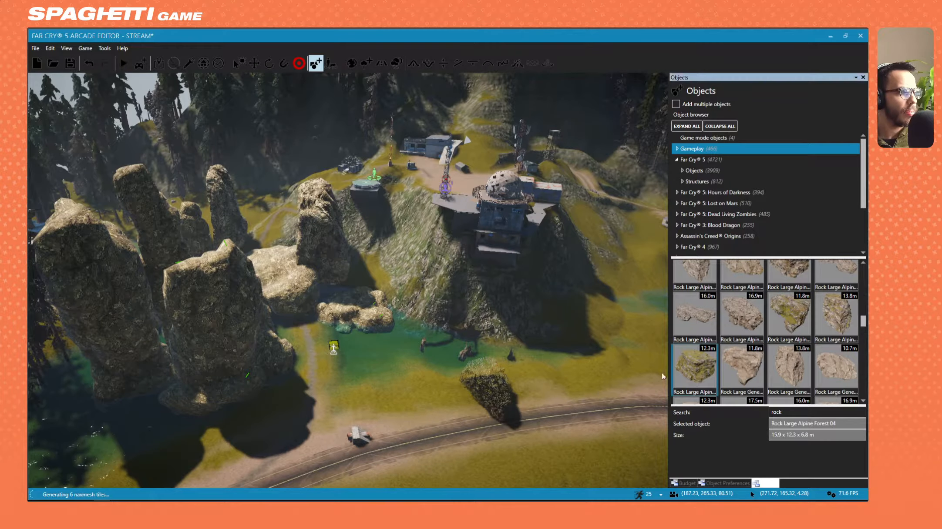
click(799, 322)
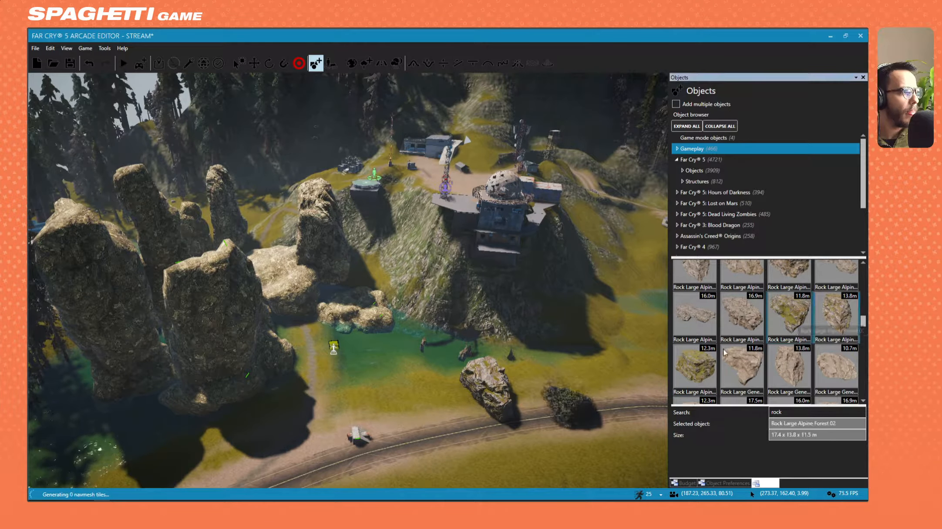
click(643, 388)
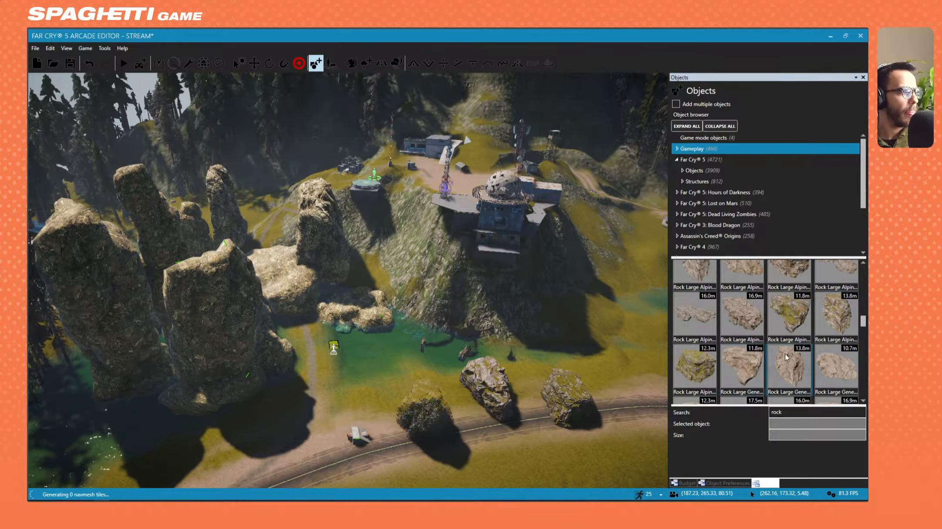
Place Rock Med Climbable Alpine Forest 02, Rock Med Cover Alpine Forest 10 and the 7.2 m Rock Med Cover model along the road
scroll(786, 357, down, 5)
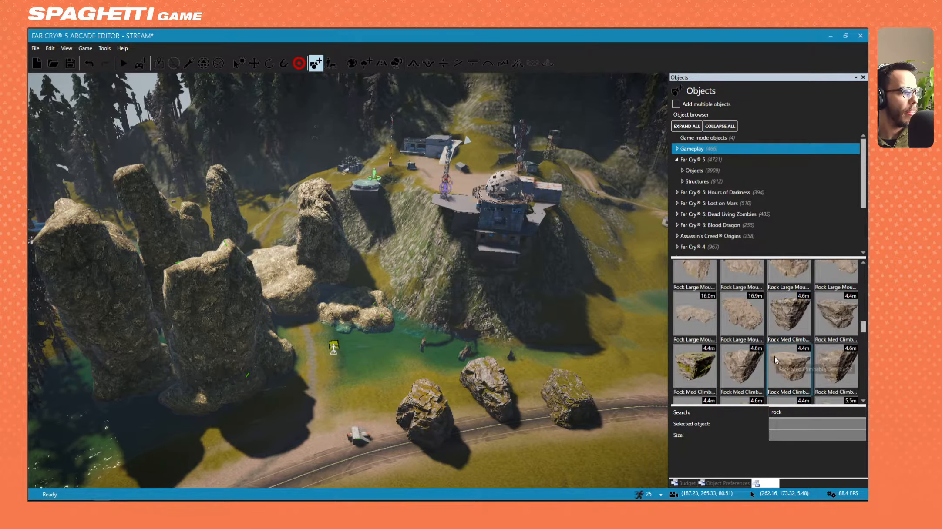
click(714, 372)
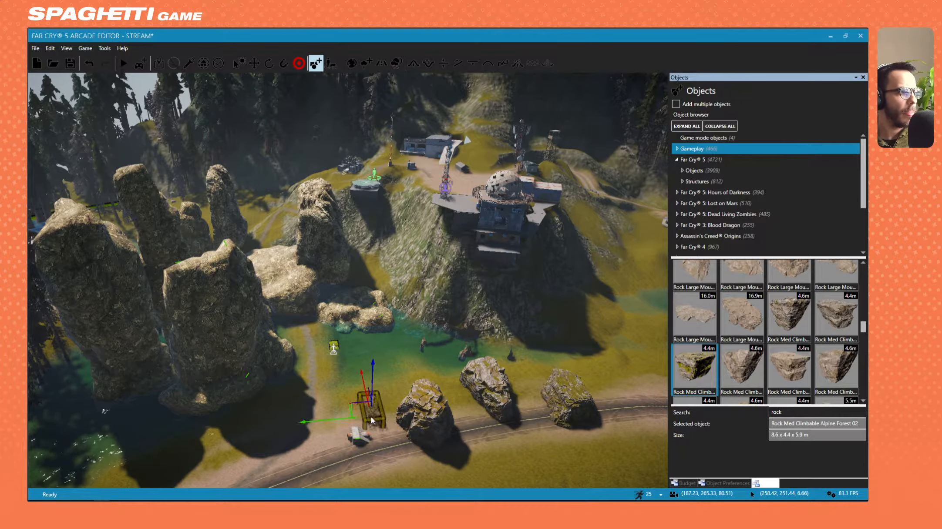
click(393, 429)
scroll(802, 356, down, 5)
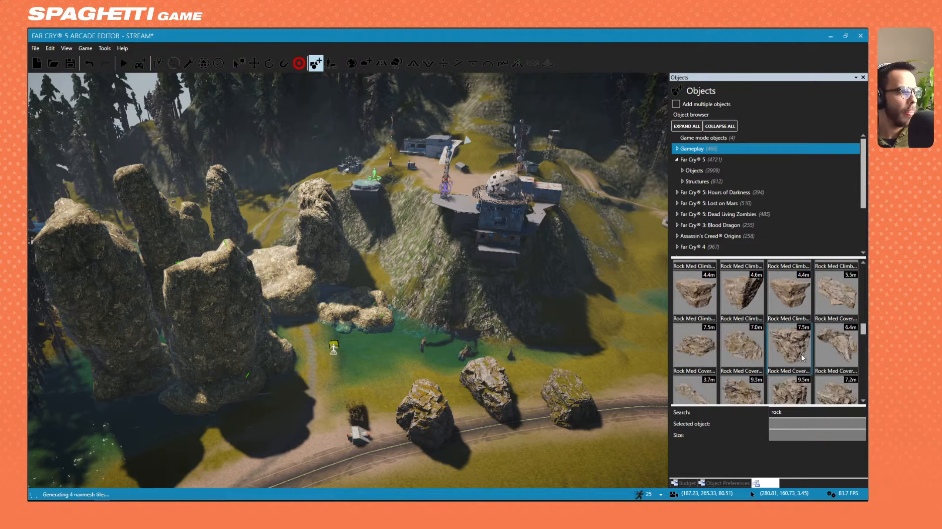
scroll(802, 356, down, 3)
click(826, 344)
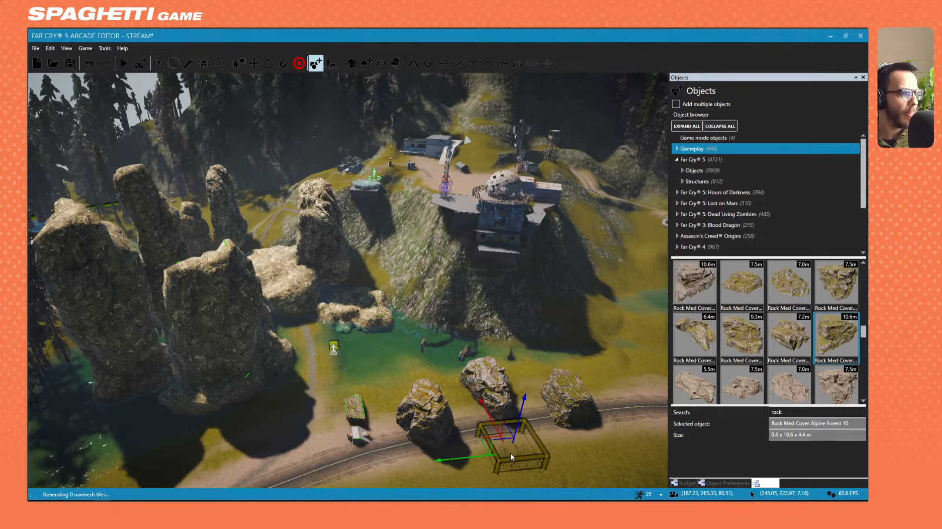
click(512, 456)
click(784, 339)
click(613, 403)
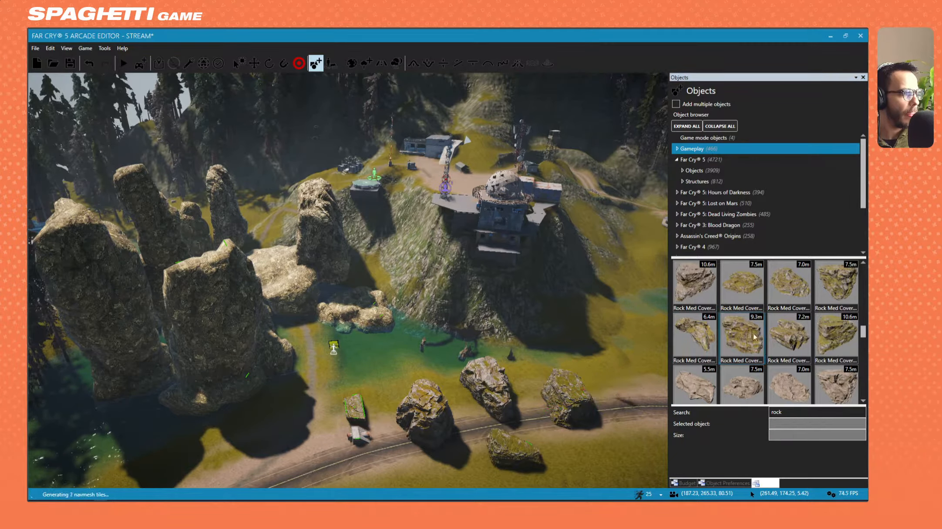
Search the objects for "alpine" and place Cliff Alpine 01 and Cliff Alpine 02 behind the roadside rocks
scroll(769, 330, down, 2)
scroll(770, 330, down, 5)
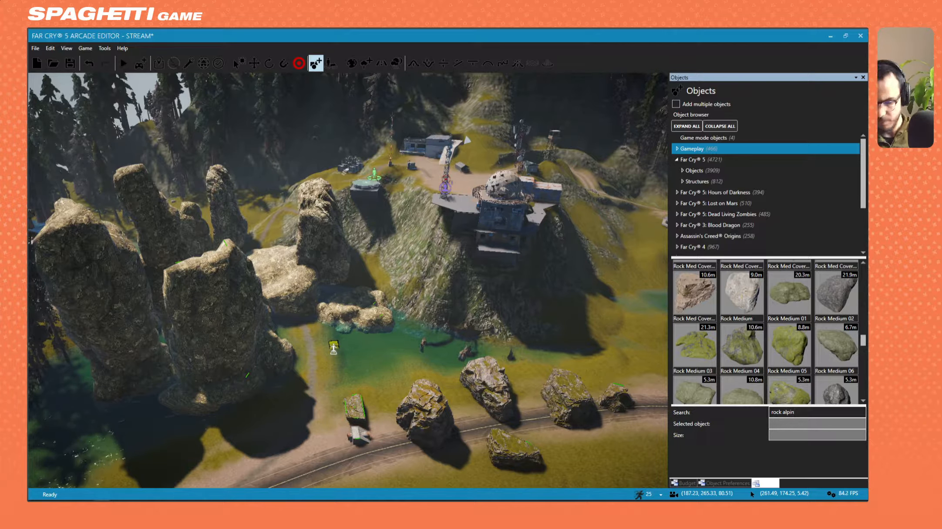
key(Return)
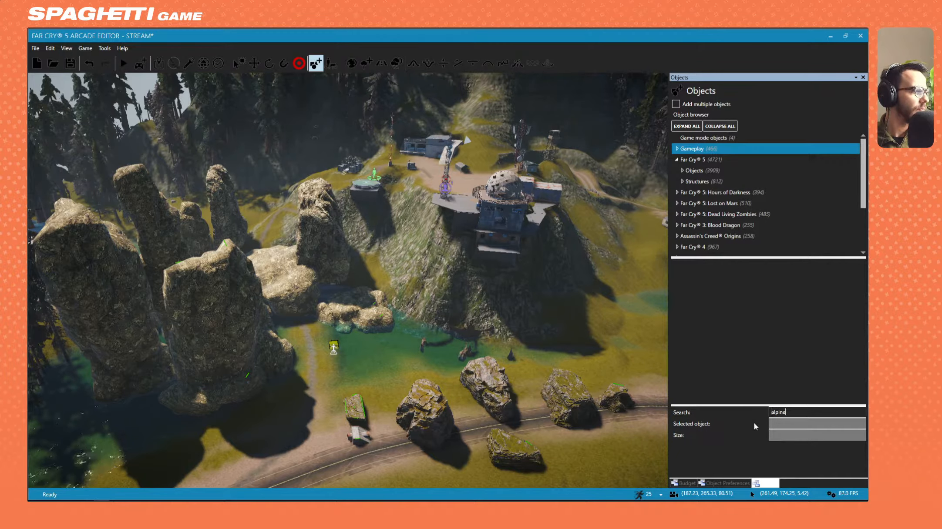
scroll(791, 385, down, 5)
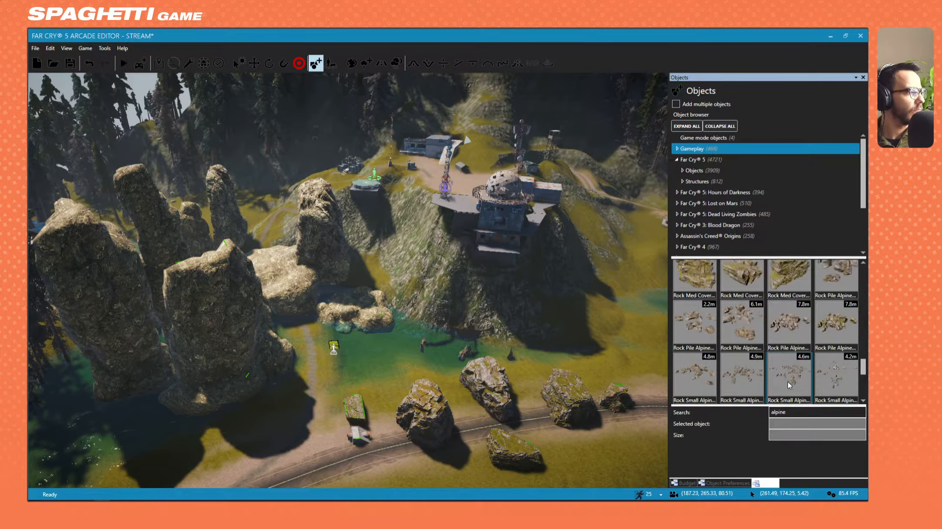
scroll(791, 385, up, 10)
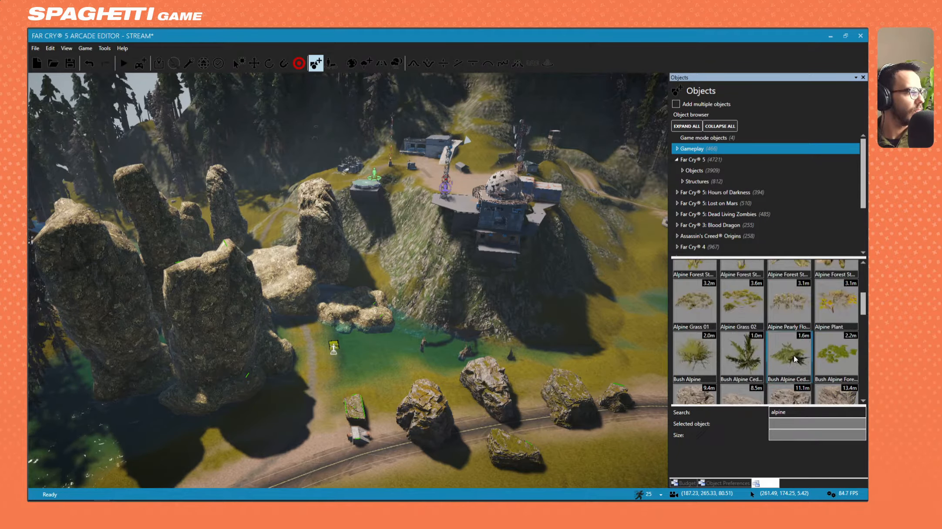
scroll(779, 368, down, 2)
click(694, 305)
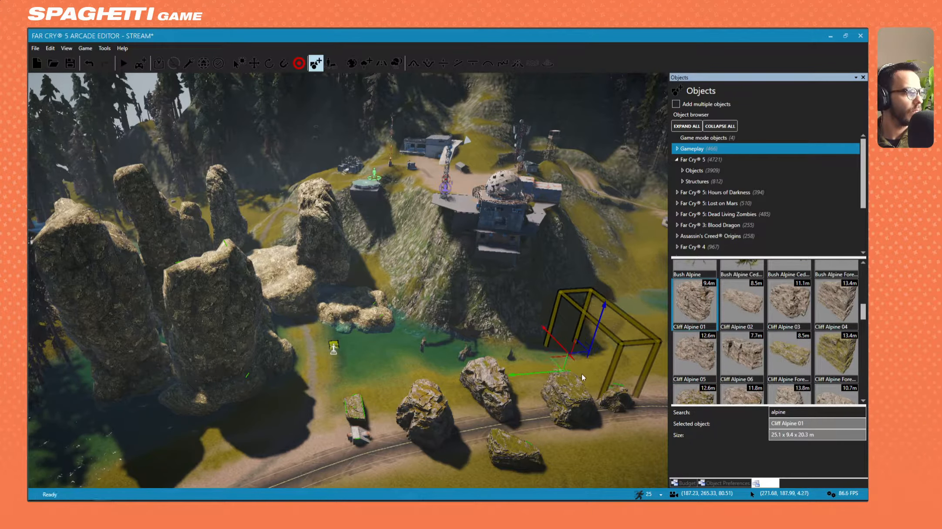
click(597, 365)
click(736, 310)
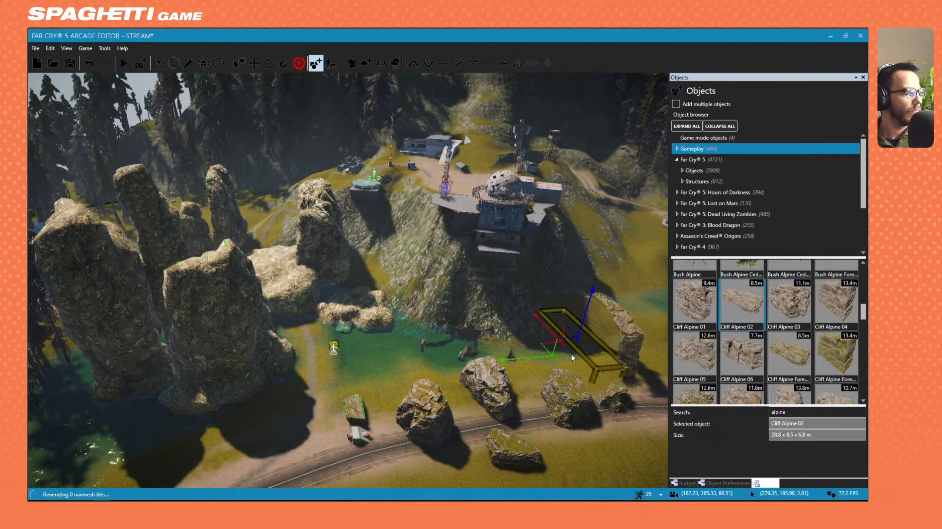
click(559, 367)
Delete Mountain Rock Spire 04, Mountain Rock Large 02 and the other mountain rocks standing in and around the ponds
click(233, 327)
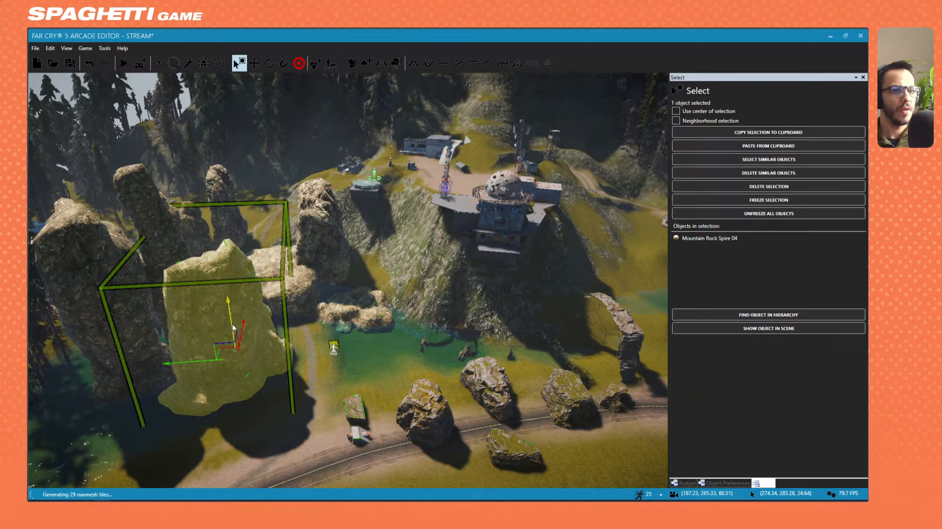
key(Delete)
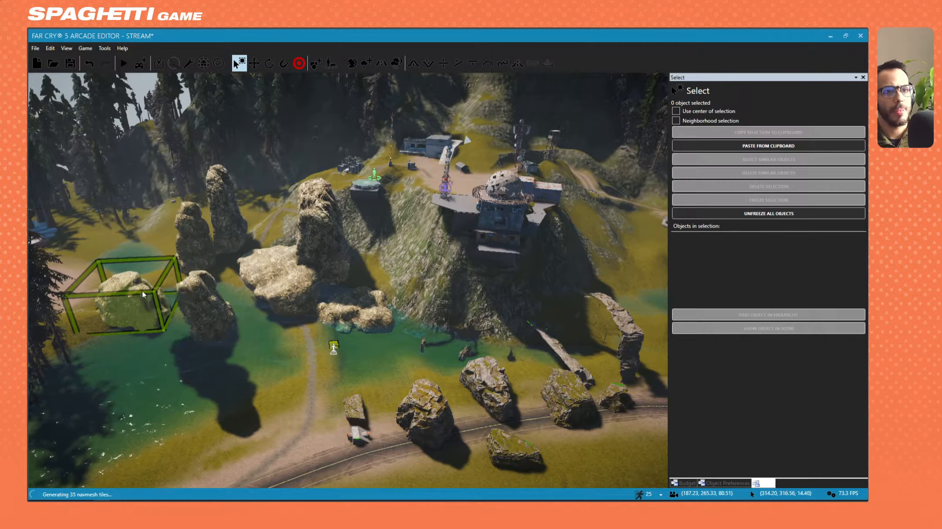
click(200, 299)
key(Delete)
click(192, 257)
click(227, 222)
key(Delete)
click(281, 275)
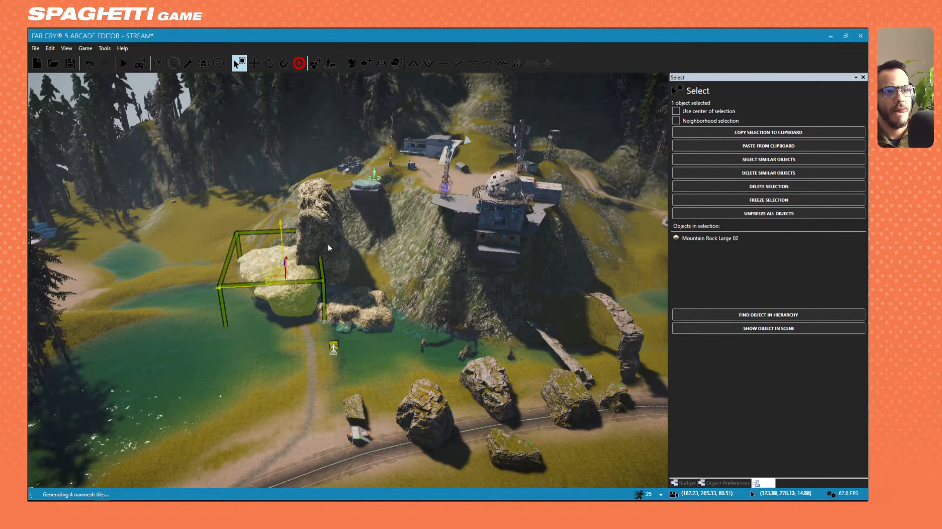
key(Delete)
click(329, 250)
key(Delete)
click(360, 298)
key(Delete)
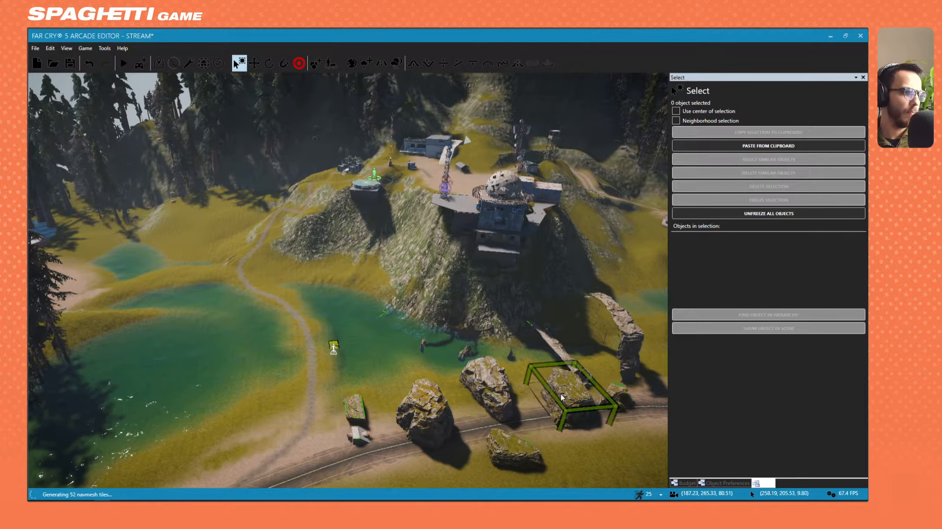
Locate Rock Large Alpine Forest 04 in the object hierarchy and place Cliff Alpine Forest 02 and 04 by the path between the ponds
click(570, 390)
click(759, 316)
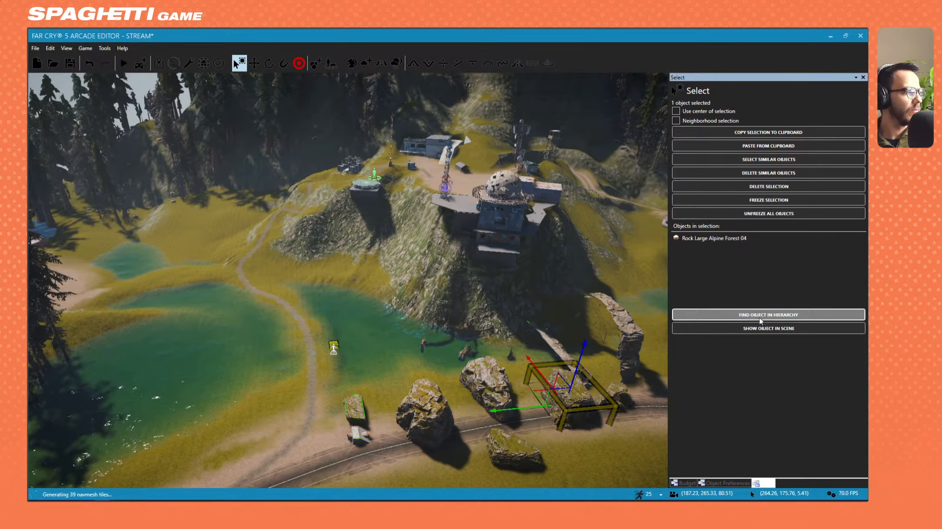
click(706, 294)
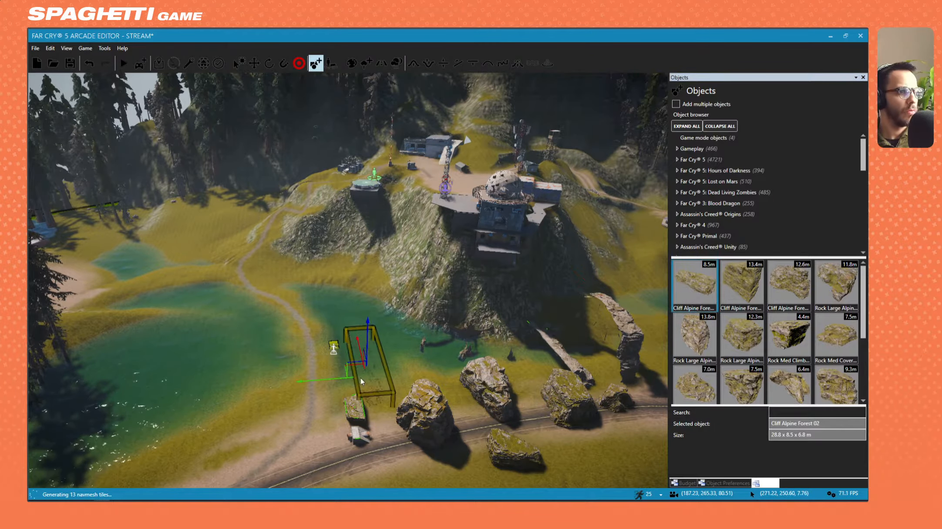
key(Escape)
click(772, 280)
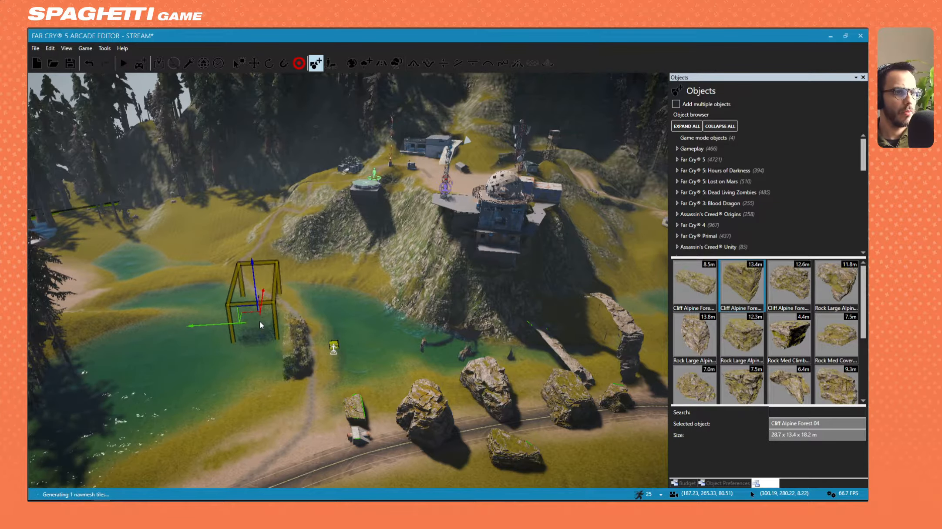
click(256, 305)
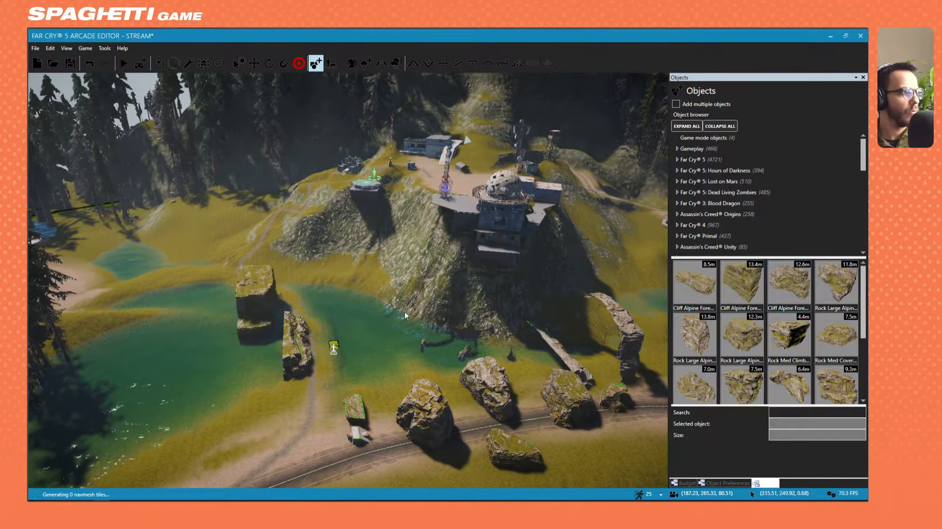
Add two more alpine forest rocks in the ponds, one on either side of the Cliff Alpine Forest blocks
click(705, 340)
click(181, 303)
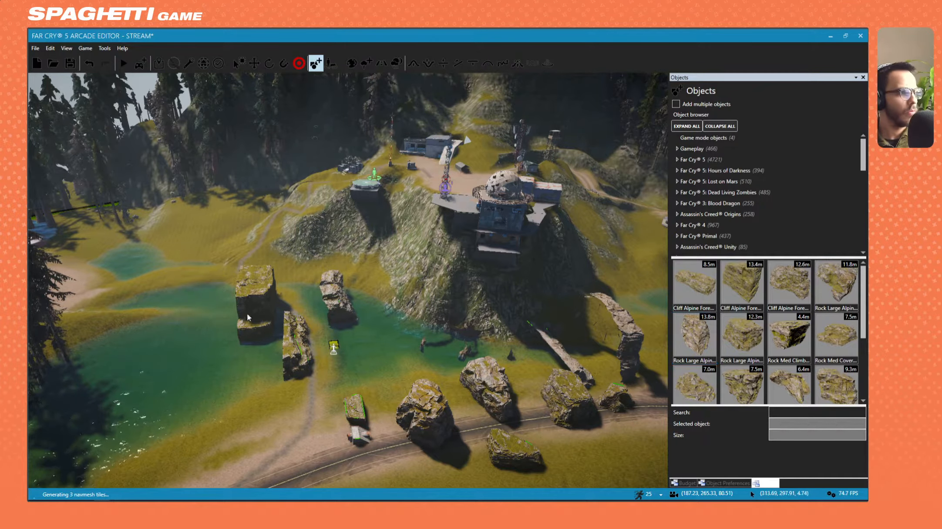
scroll(799, 345, down, 2)
scroll(799, 346, up, 2)
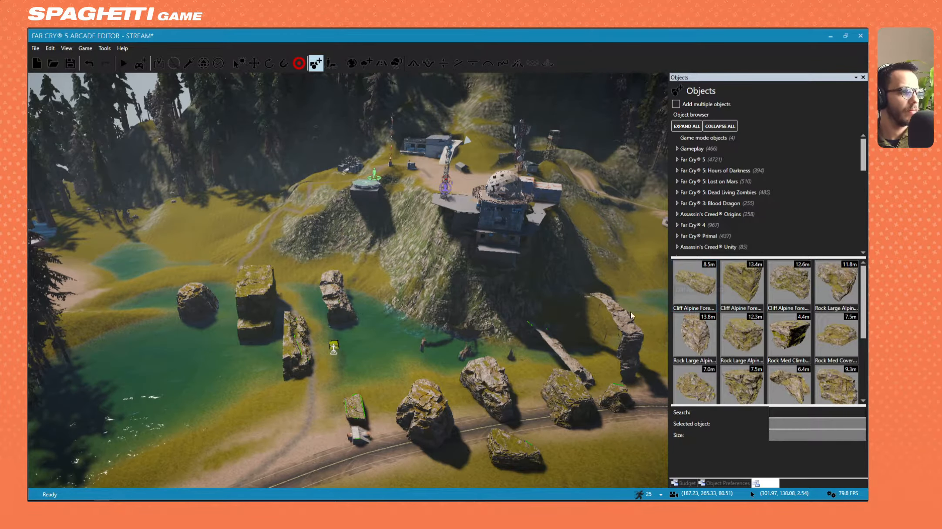
Move Cliff Alpine 01 horizontally toward the foot of the cliff below the dome building
right_drag(411, 336, 536, 333)
key(d)
key(w)
right_drag(403, 318, 239, 305)
click(239, 304)
right_drag(351, 324, 322, 296)
key(w)
right_drag(392, 305, 377, 330)
key(s)
right_drag(381, 467, 395, 367)
drag(396, 368, 487, 261)
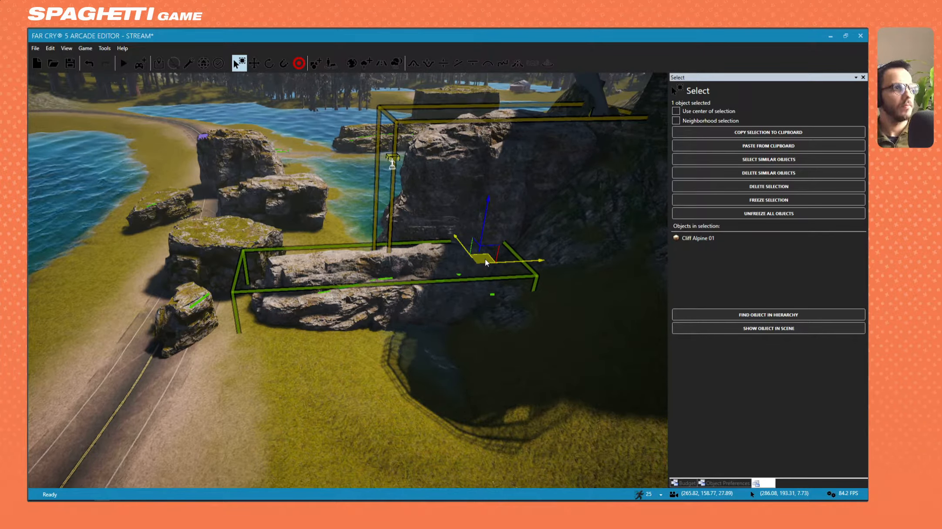
Rotate Cliff Alpine 01 around its vertical axis with angle snapping at 10 so its broad face covers the cliff base
right_drag(481, 309, 505, 300)
key(w)
key(s)
key(d)
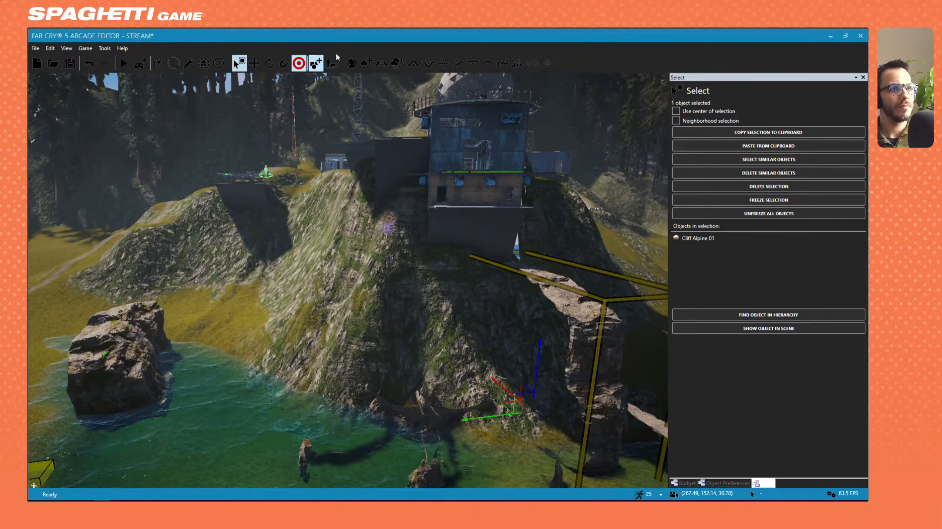
key(w)
click(269, 63)
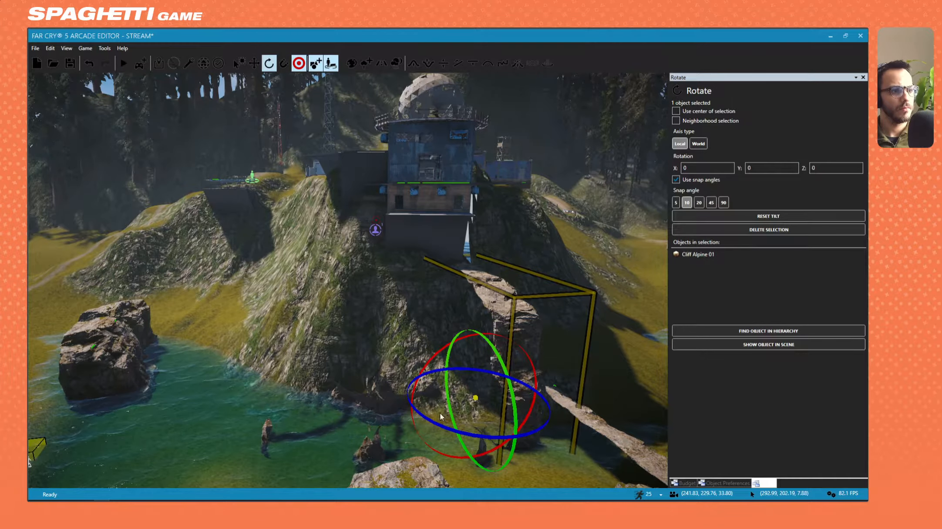
drag(451, 422, 417, 393)
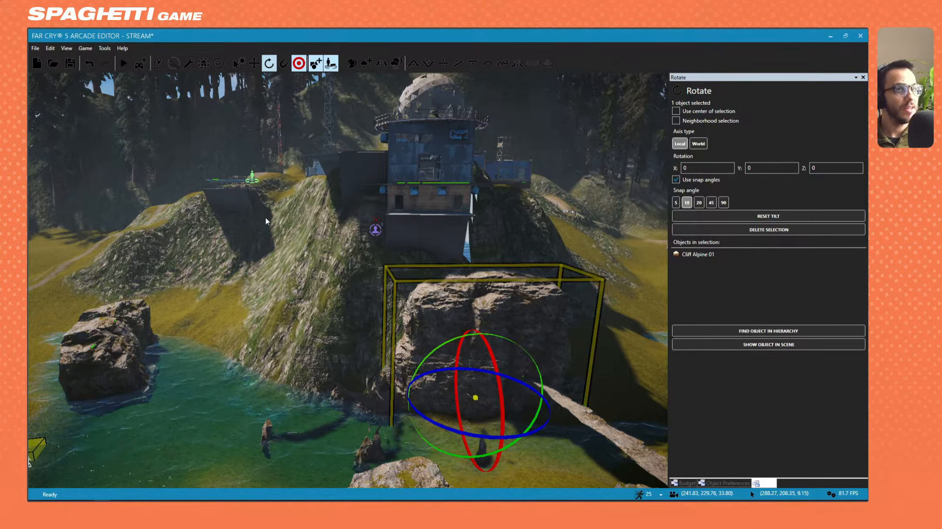
Set the environment's time of day to 08:31 and check the lighting on the cliff face
mouse_move(107, 48)
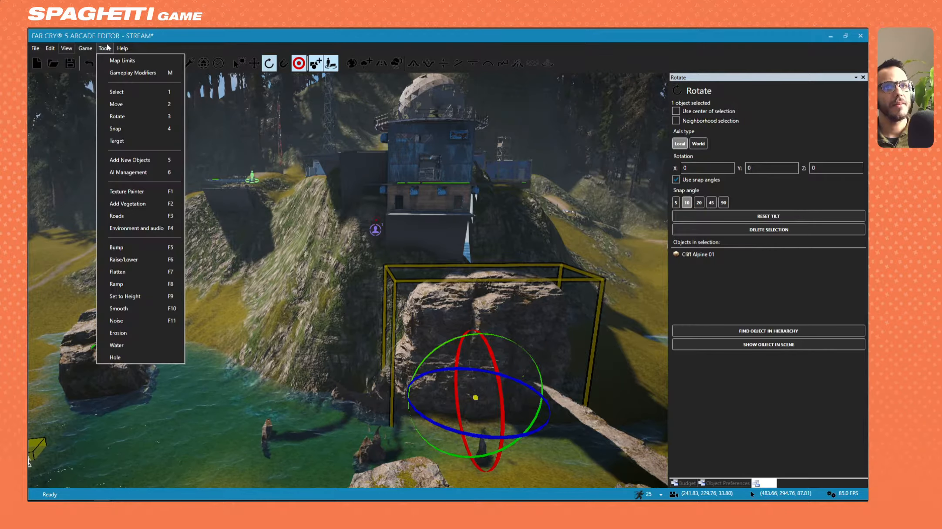
click(137, 228)
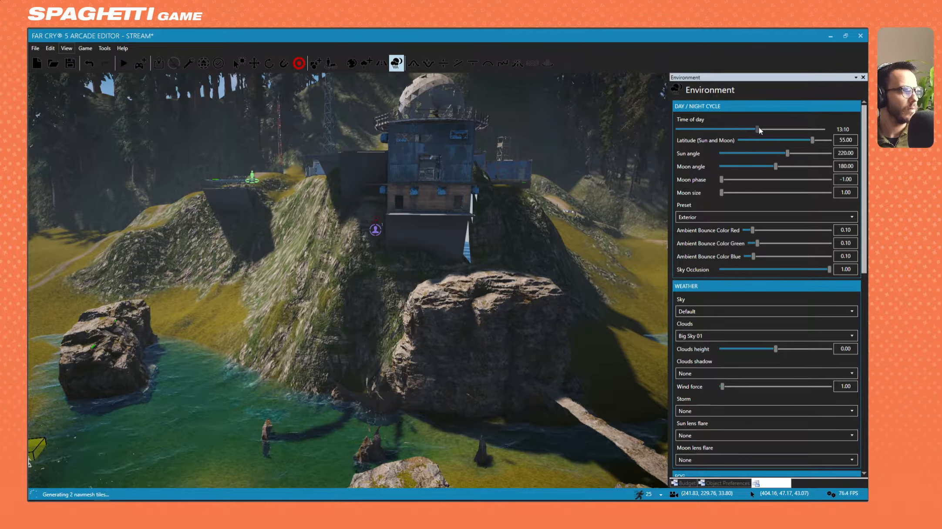
drag(759, 128, 733, 130)
key(s)
right_drag(499, 306, 555, 356)
key(w)
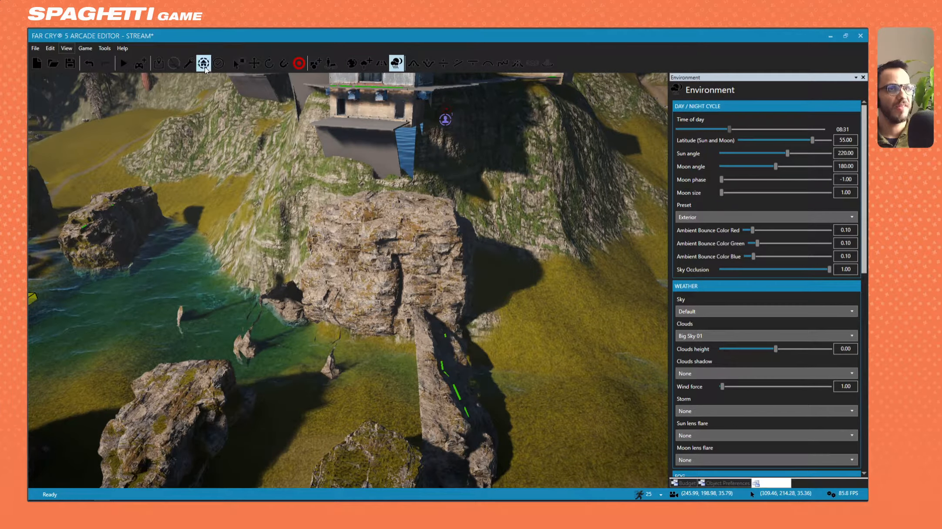
Select Cliff Alpine 01 and move it around the cliff to the grassy slope beside the dome building
click(316, 63)
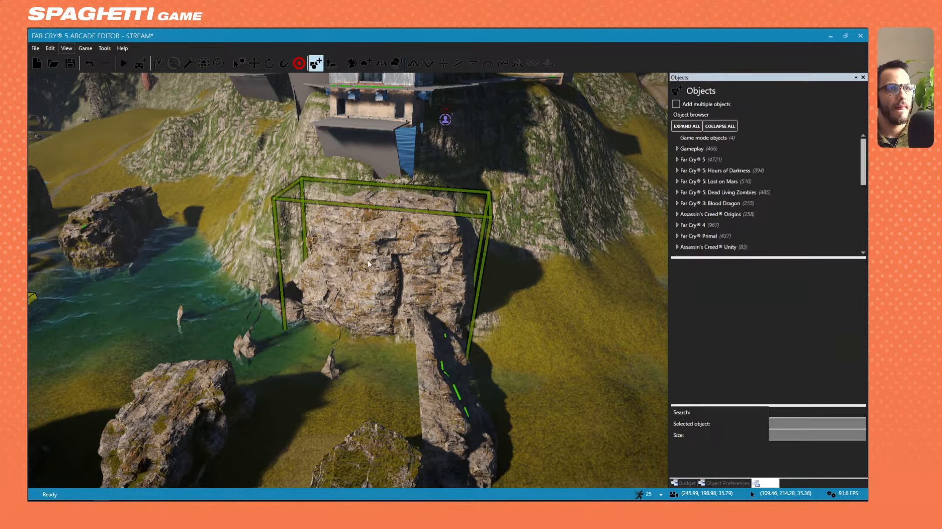
click(239, 63)
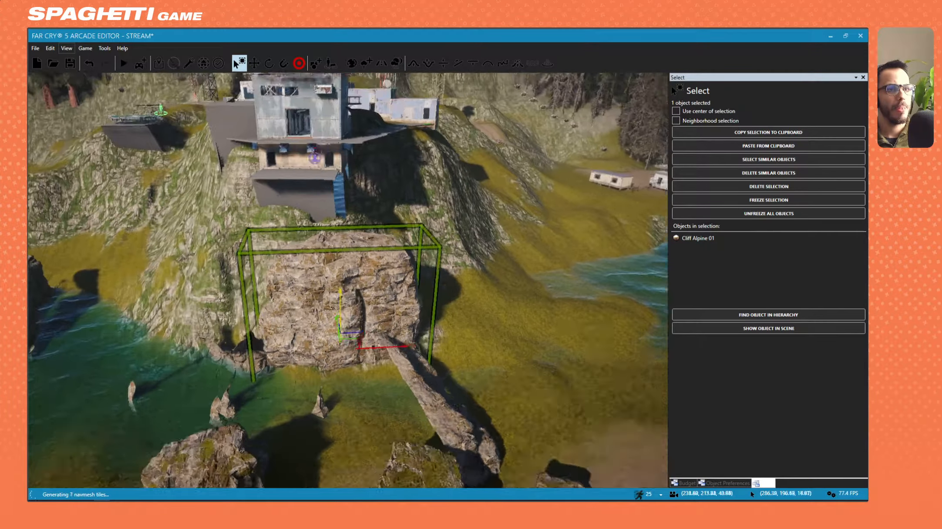
key(w)
right_drag(332, 260, 449, 255)
drag(458, 292, 171, 221)
key(s)
right_drag(171, 221, 170, 222)
Rotate Cliff Alpine 01 around its vertical axis with angle snapping at 10 so its broad face follows the slope
click(269, 63)
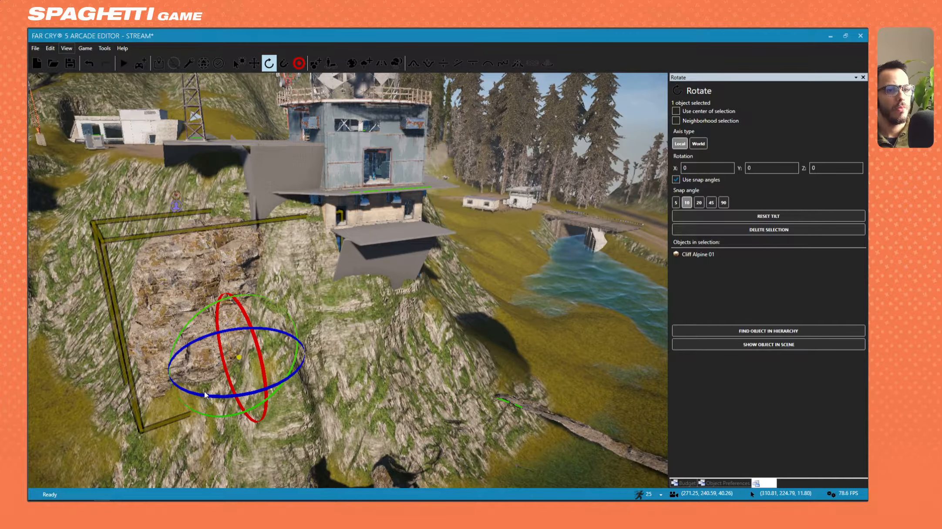
drag(266, 387, 200, 394)
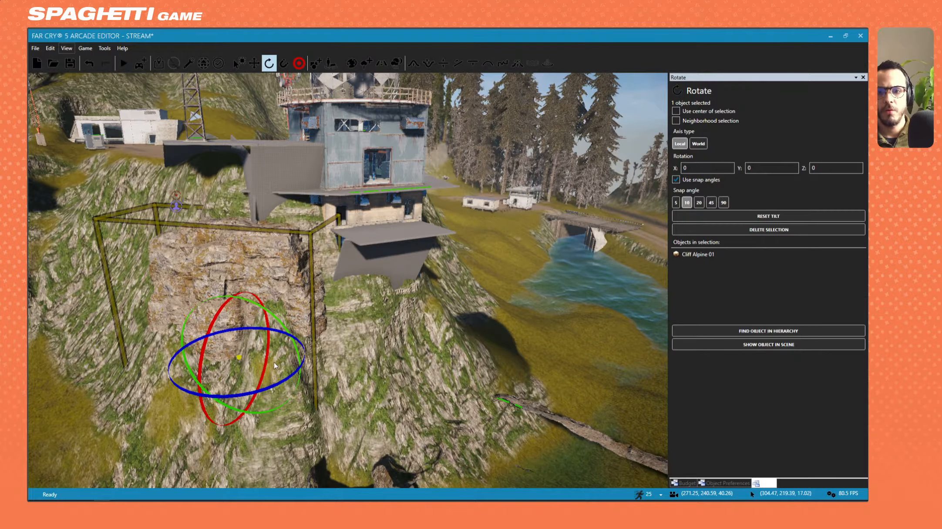
right_drag(274, 366, 259, 381)
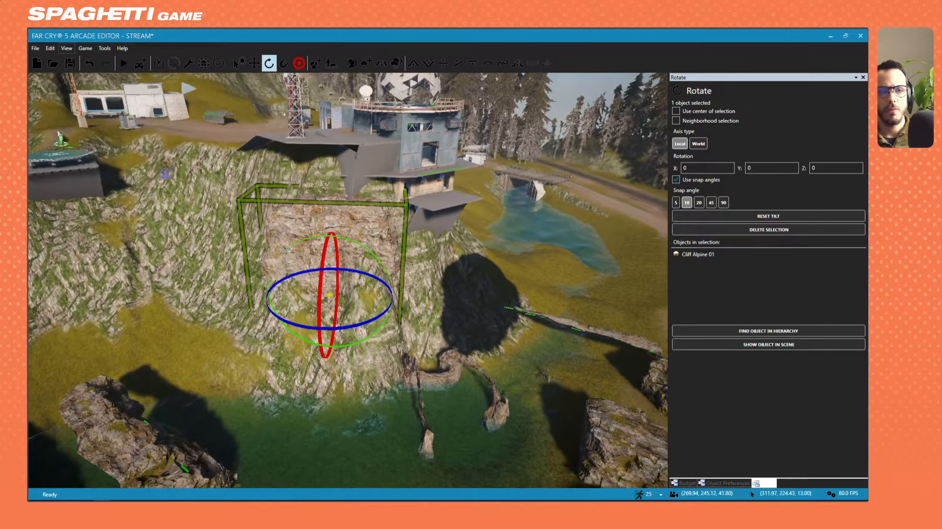
right_drag(334, 290, 336, 292)
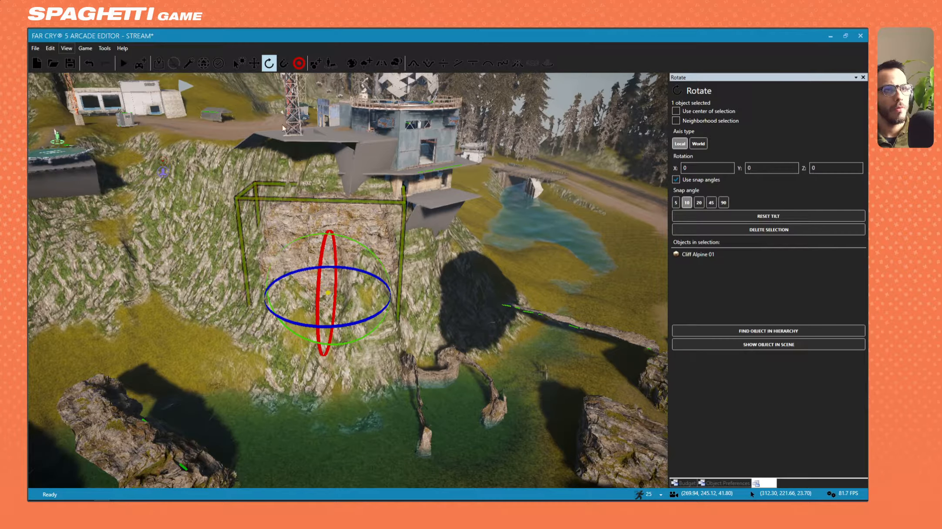
Raise Cliff Alpine 01 toward the platform beside the dome building and nudge it horizontally
click(254, 64)
drag(330, 292, 330, 213)
right_drag(330, 214, 342, 230)
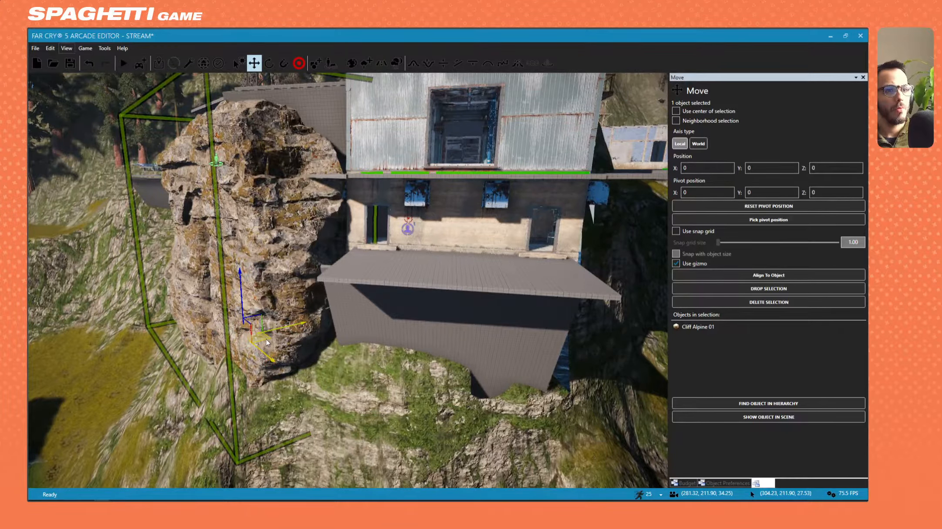
drag(264, 336, 272, 336)
key(3)
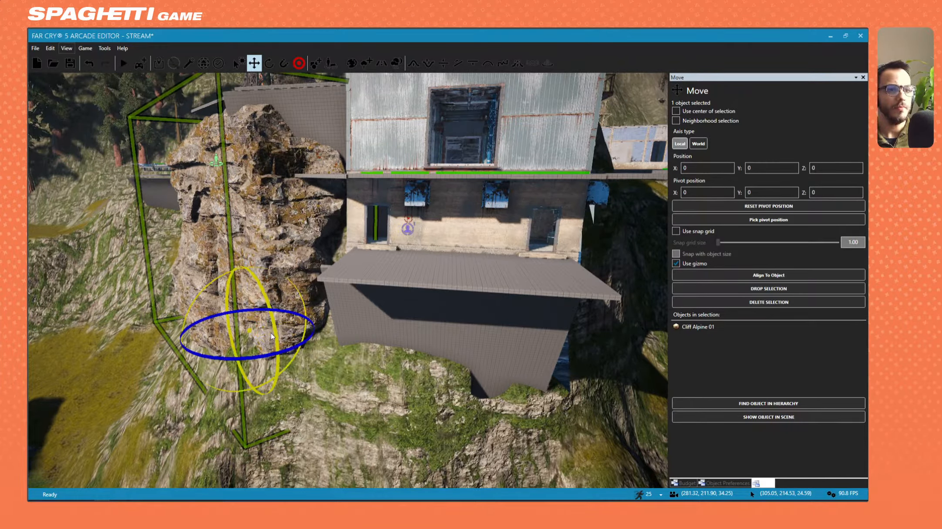
key(6)
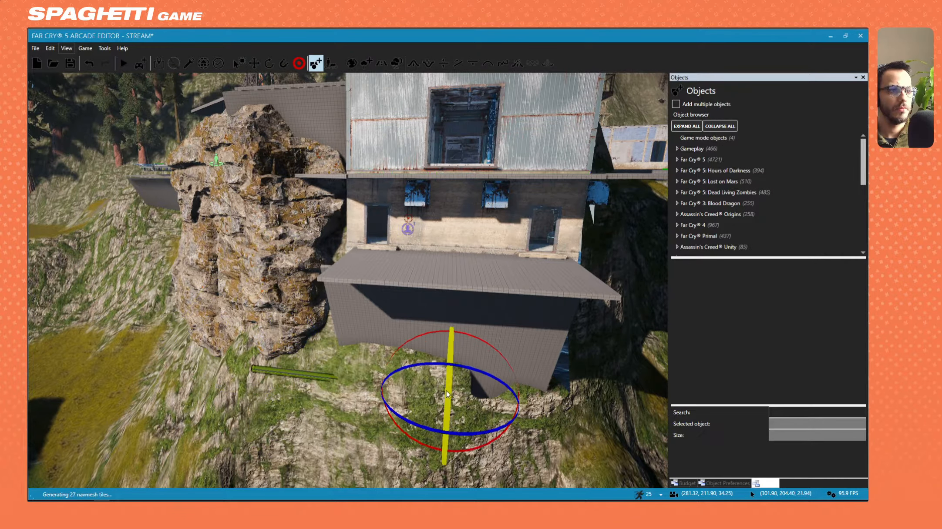
click(301, 300)
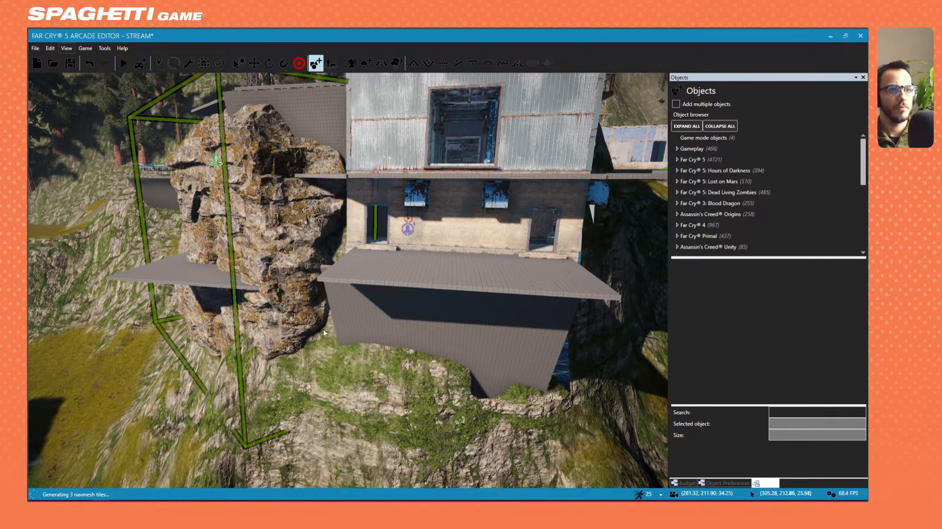
key(1)
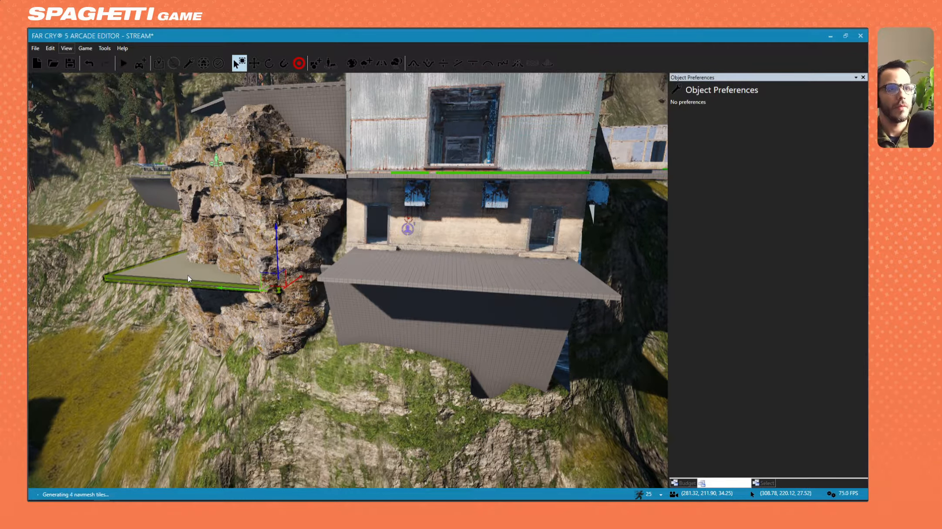
Reposition Cliff Alpine 01 so its top sits just beneath the platform beside the dome building
right_drag(284, 272, 304, 275)
key(a)
drag(321, 362, 316, 416)
right_drag(317, 416, 427, 304)
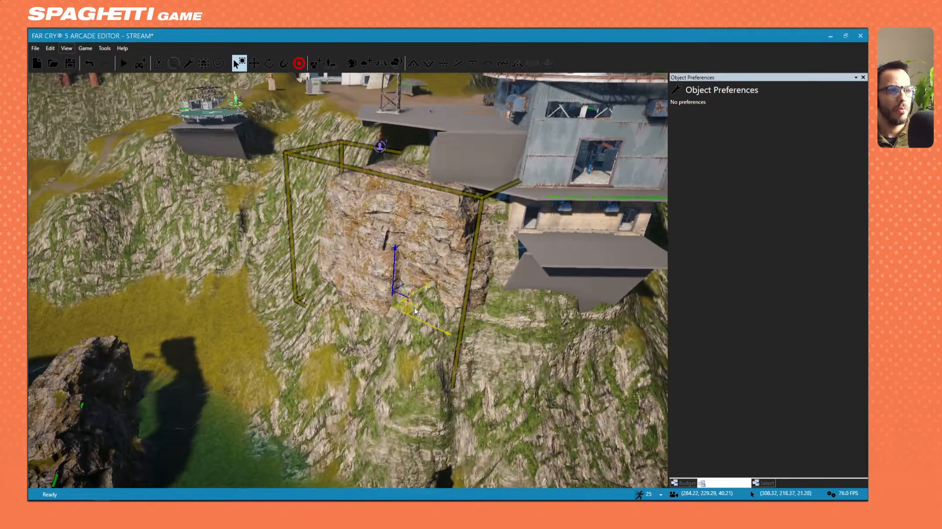
Paste a second Cliff Alpine 01 on the slope below the dome building and rotate it slightly around its vertical axis
key(ctrl+v)
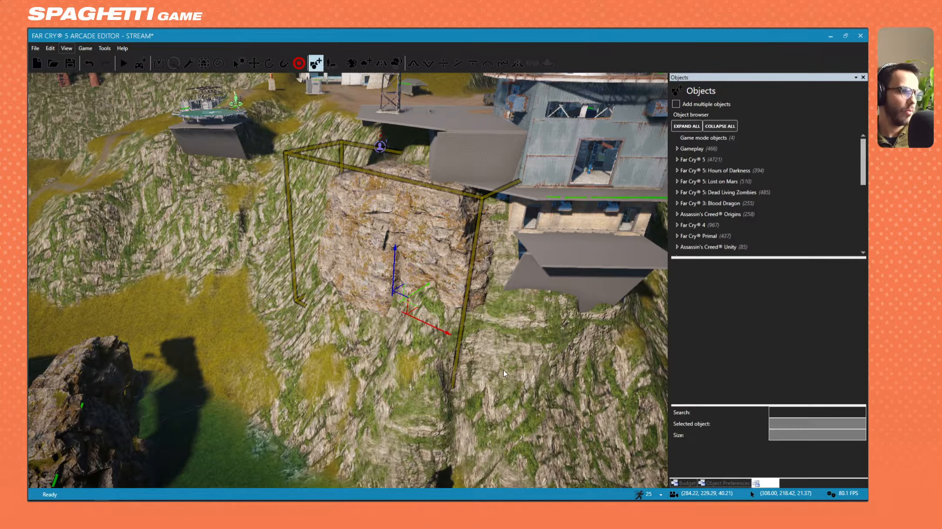
key(d)
click(407, 389)
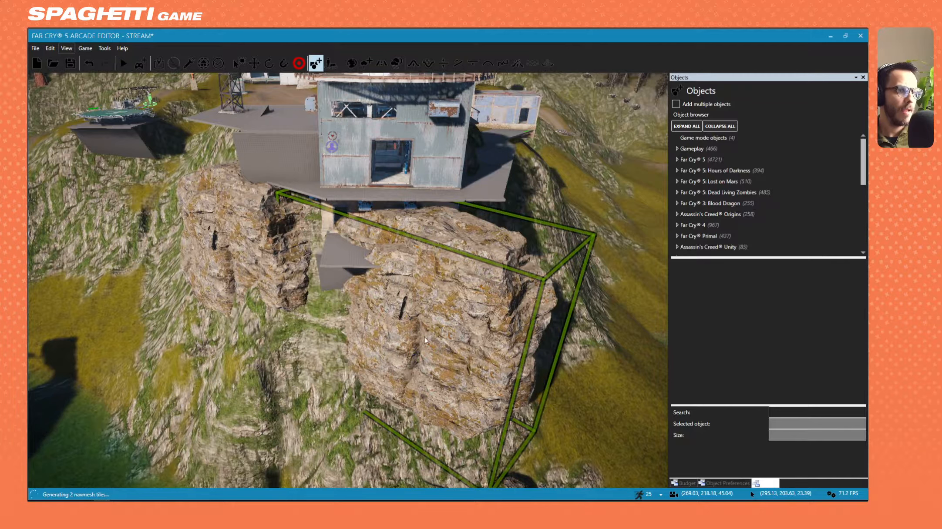
key(r)
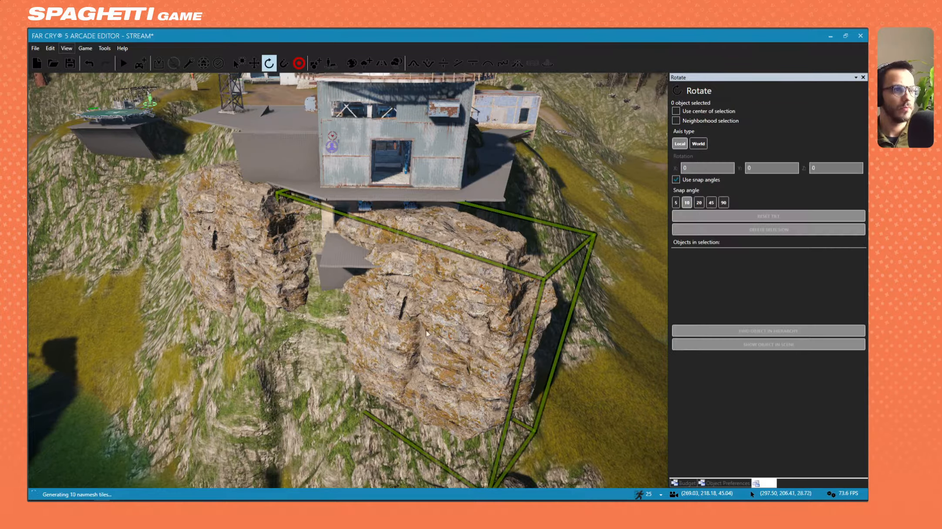
click(401, 402)
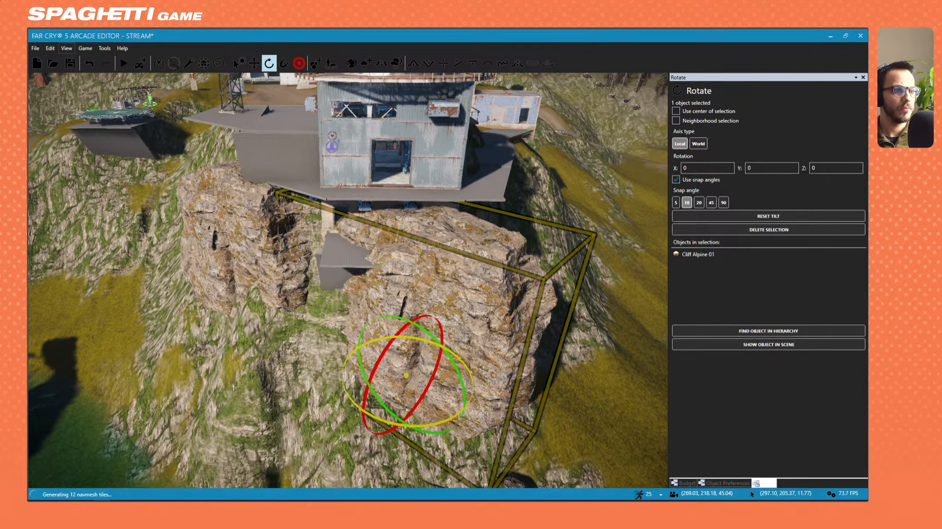
mouse_move(401, 424)
mouse_down()
mouse_move(455, 416)
mouse_move(396, 425)
mouse_up()
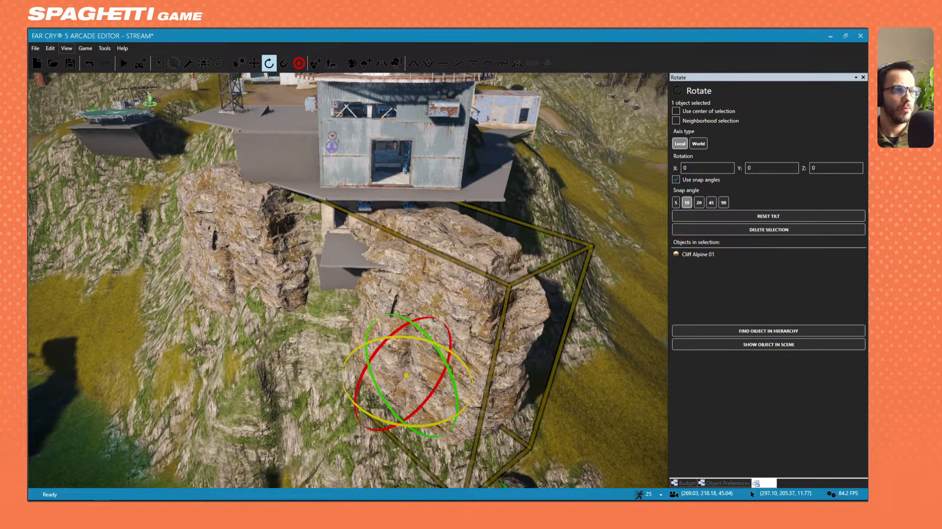
Move the second Cliff Alpine 01 horizontally next to the first one so the two rock faces overlap
key(2)
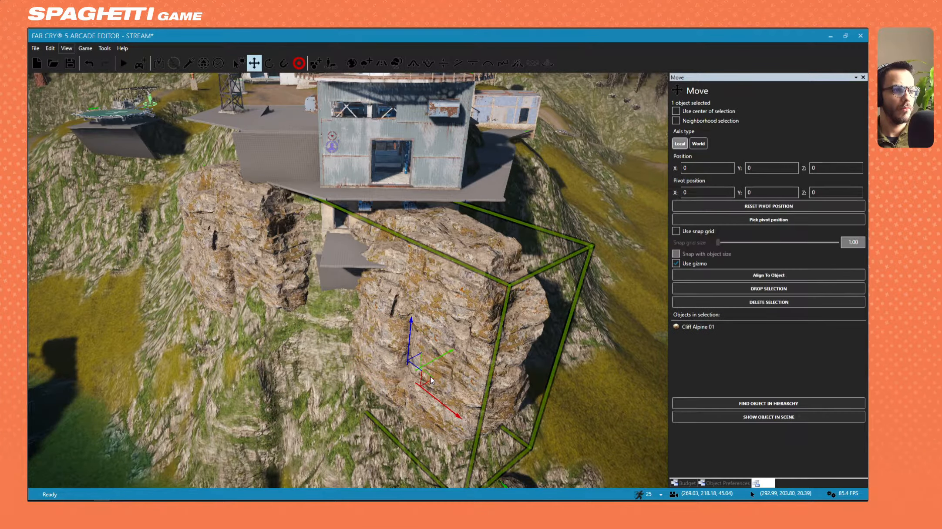
drag(427, 389, 239, 294)
key(a)
right_drag(238, 294, 260, 244)
drag(259, 422, 237, 363)
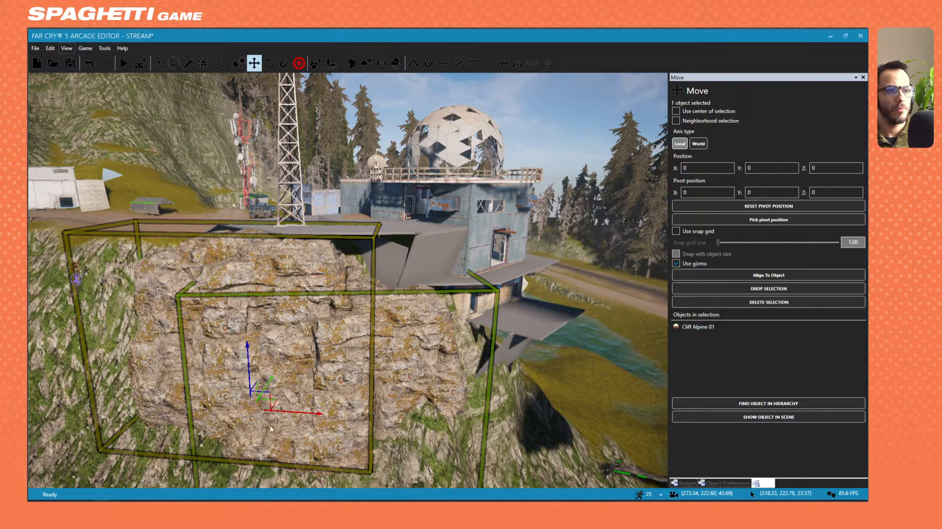
drag(273, 404, 298, 393)
Fine-tune the second Cliff Alpine 01's horizontal position in the slope under the platforms, checking it from both sides of the dome building
key(s)
right_drag(298, 393, 450, 229)
key(w)
key(s)
key(w)
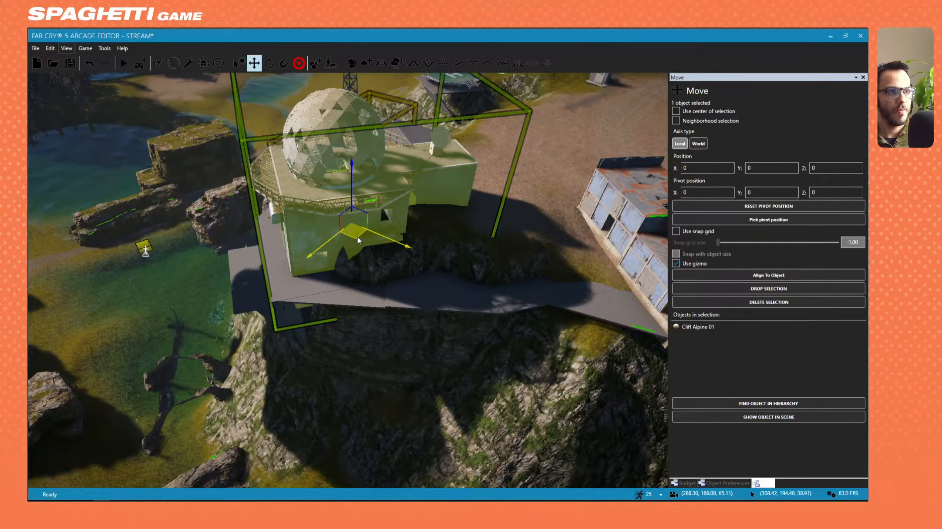
key(w)
right_drag(439, 292, 391, 260)
key(s)
drag(390, 260, 439, 223)
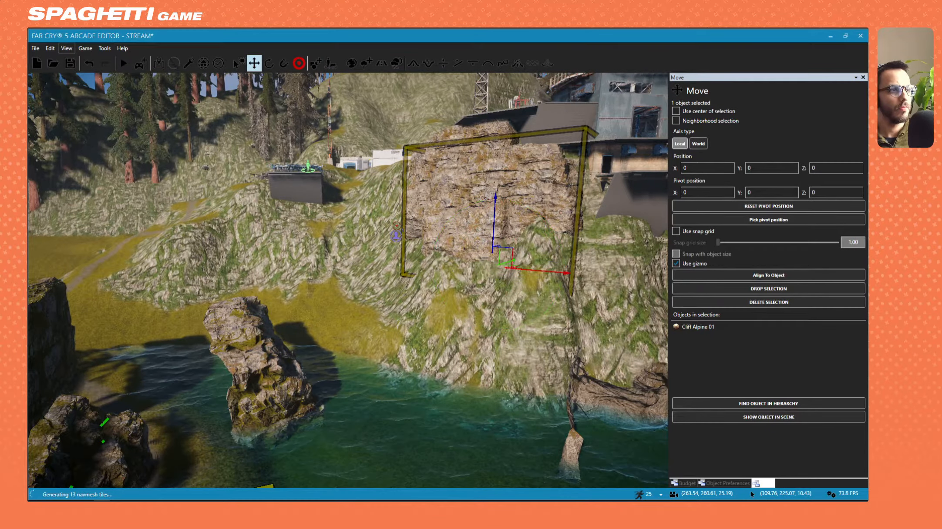
Paste a third Cliff Alpine 01 on the shaded cliff at the opposite side of the dome building
key(w)
mouse_move(470, 328)
right_down()
mouse_move(501, 320)
mouse_move(477, 300)
mouse_move(477, 314)
right_up()
key(s)
key(shift)
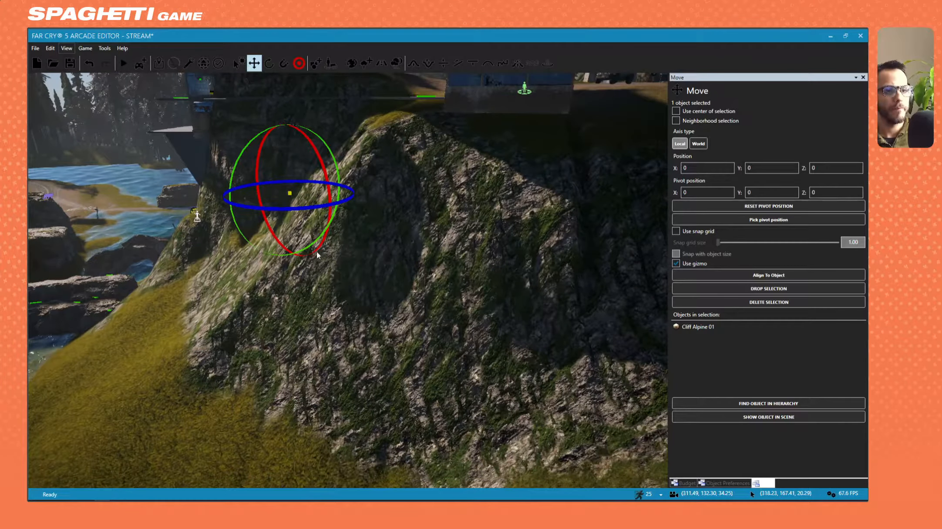
key(ctrl+v)
click(265, 260)
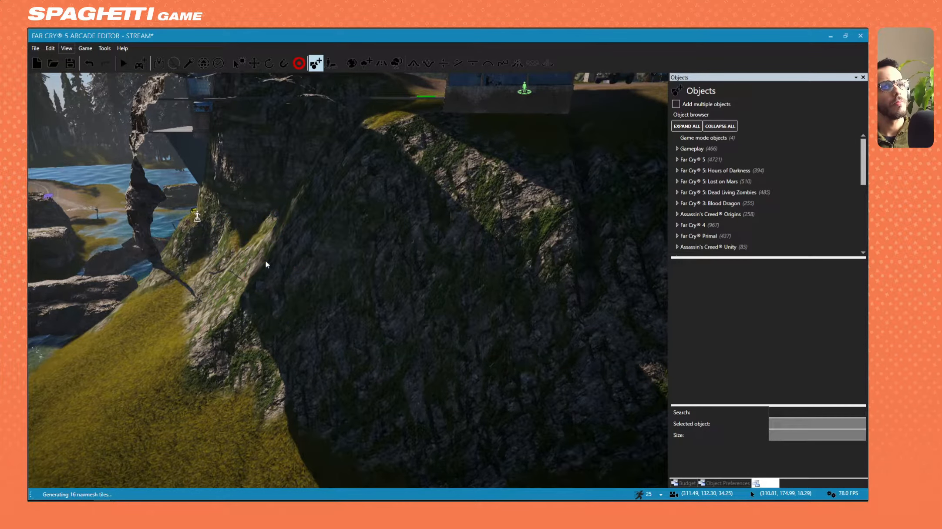
Rotate the third Cliff Alpine 01 around its vertical axis until its broad face runs along the cliff under the walkway
click(153, 195)
key(w)
right_drag(153, 195, 438, 253)
key(s)
click(269, 63)
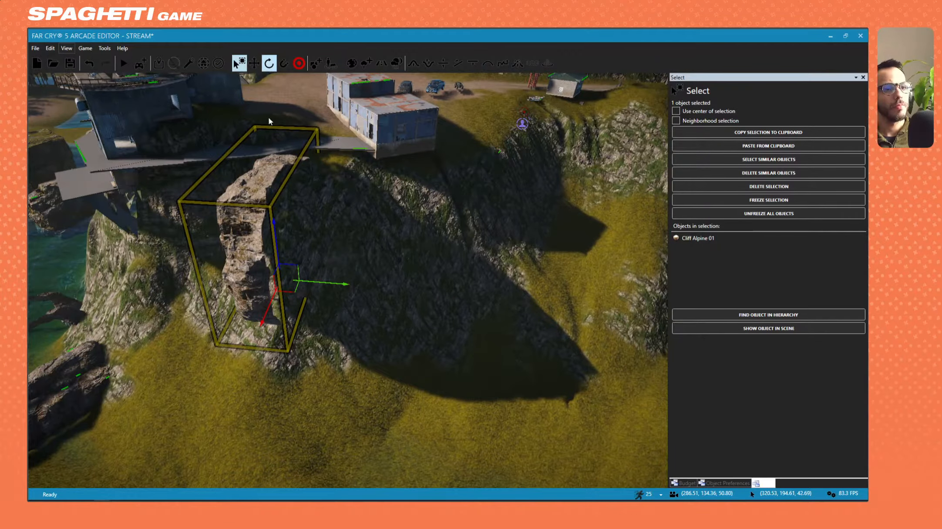
drag(279, 322, 335, 290)
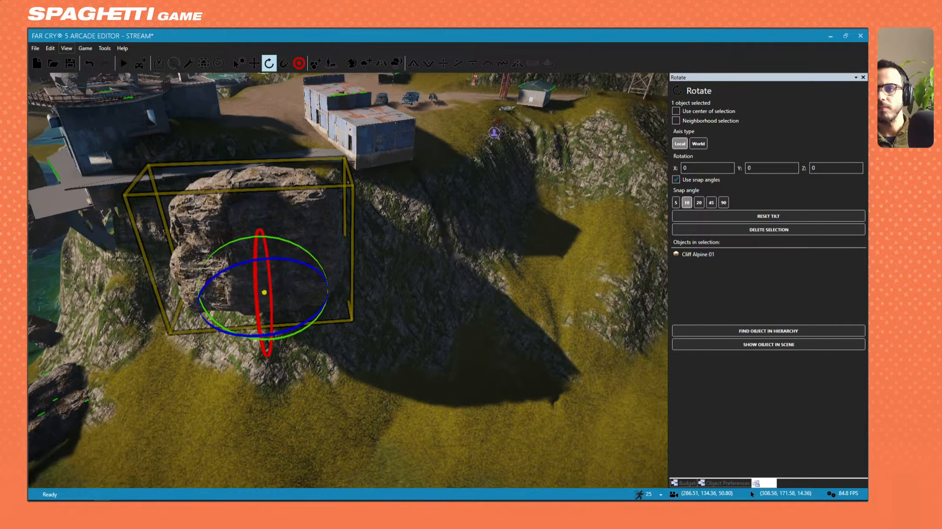
key(a)
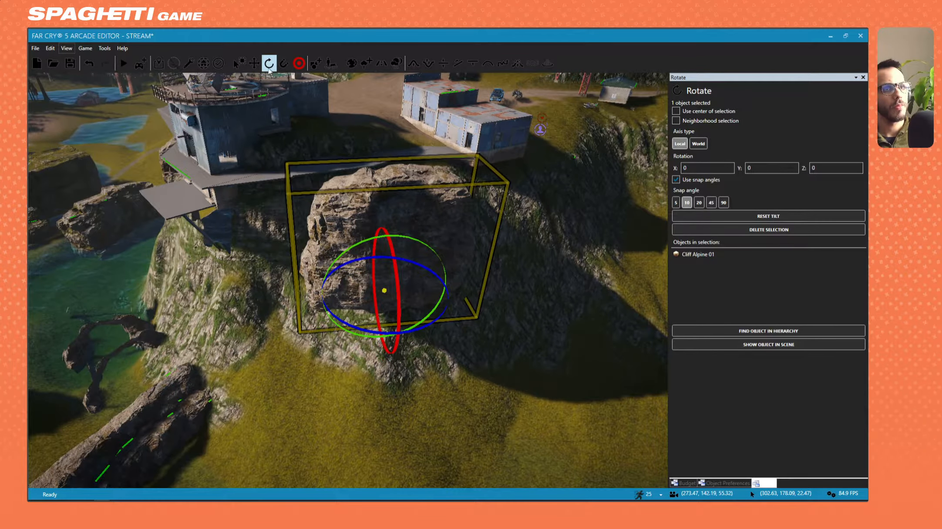
Move the third Cliff Alpine 01 against the cliff beside the dome building's lower floor and raise it slightly toward the walkway
click(255, 64)
drag(400, 279, 310, 283)
key(a)
mouse_move(309, 283)
right_down()
mouse_move(283, 285)
mouse_move(324, 283)
right_up()
key(w)
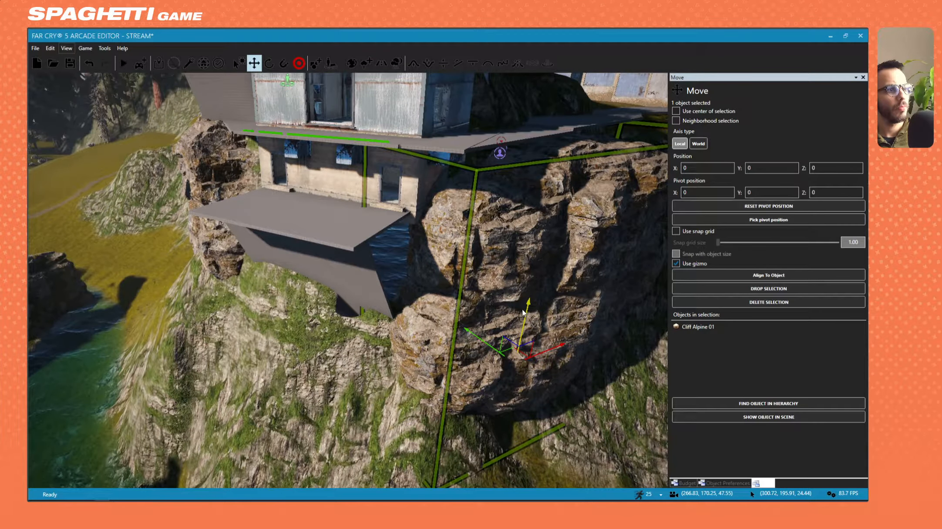
drag(522, 313, 526, 305)
drag(508, 343, 519, 343)
Paste a fourth Cliff Alpine 01 farther along the walkway and rotate it around its vertical axis so its broad face continues the cliff wall
right_drag(519, 342, 501, 339)
key(d)
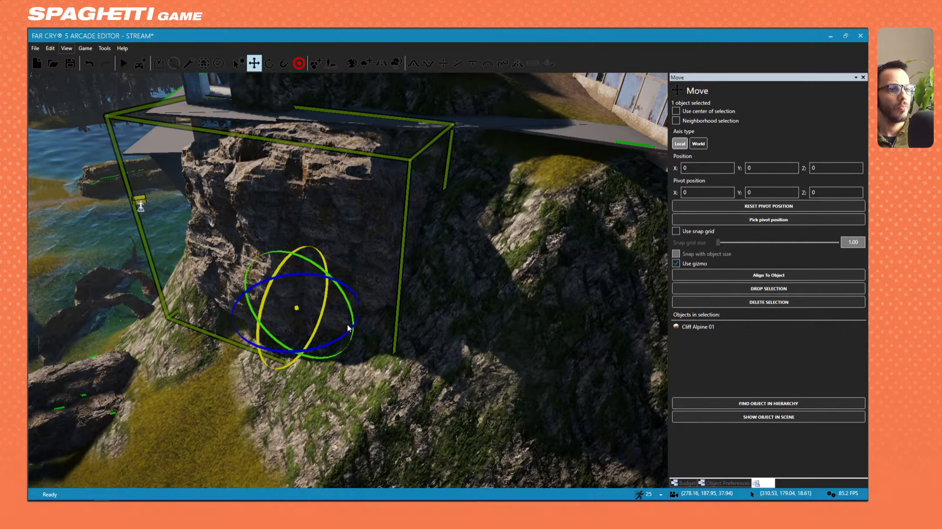
key(ctrl+v)
click(430, 349)
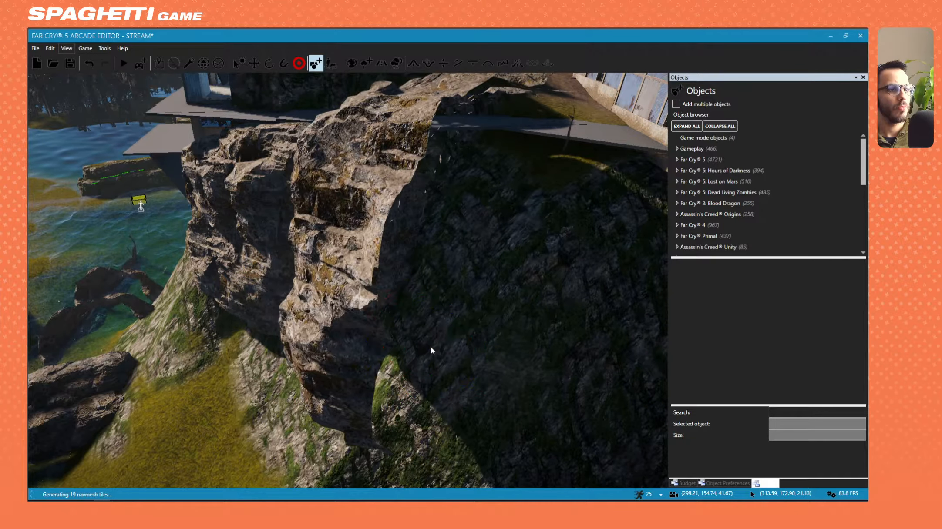
click(364, 329)
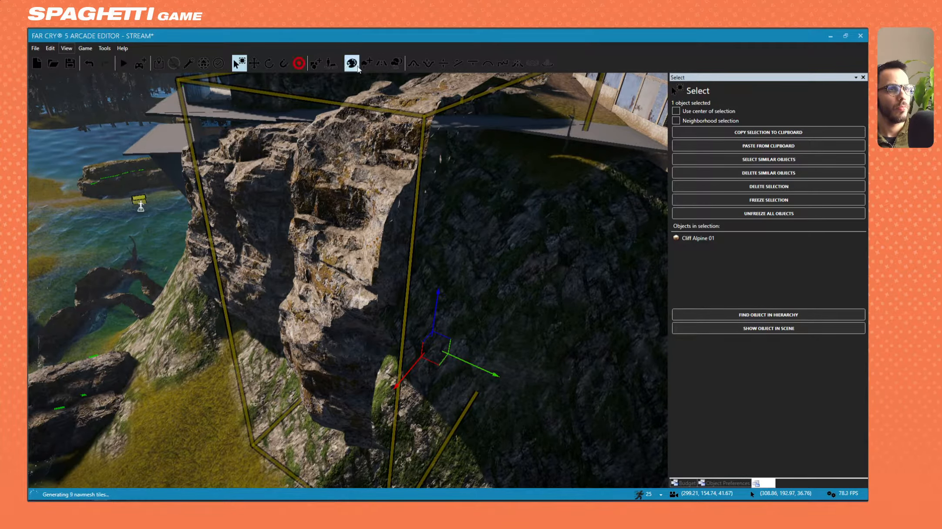
click(269, 63)
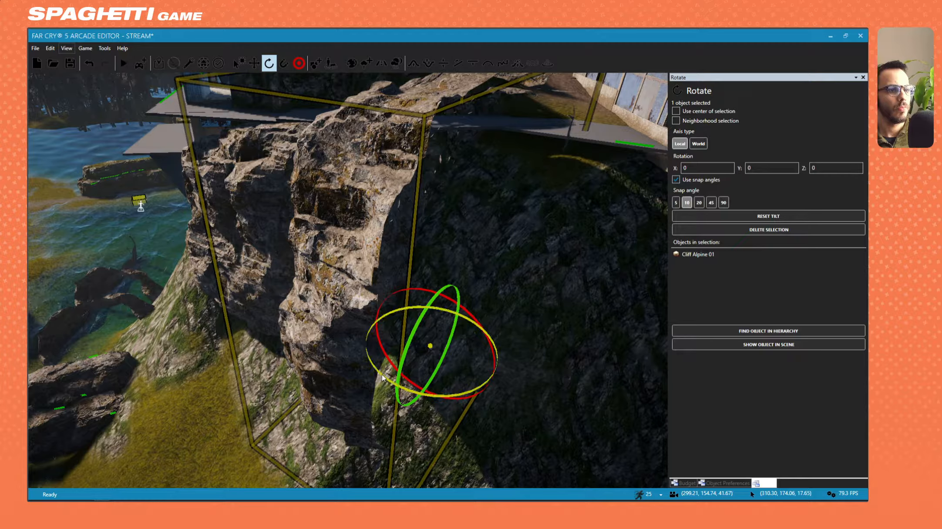
drag(383, 378, 476, 388)
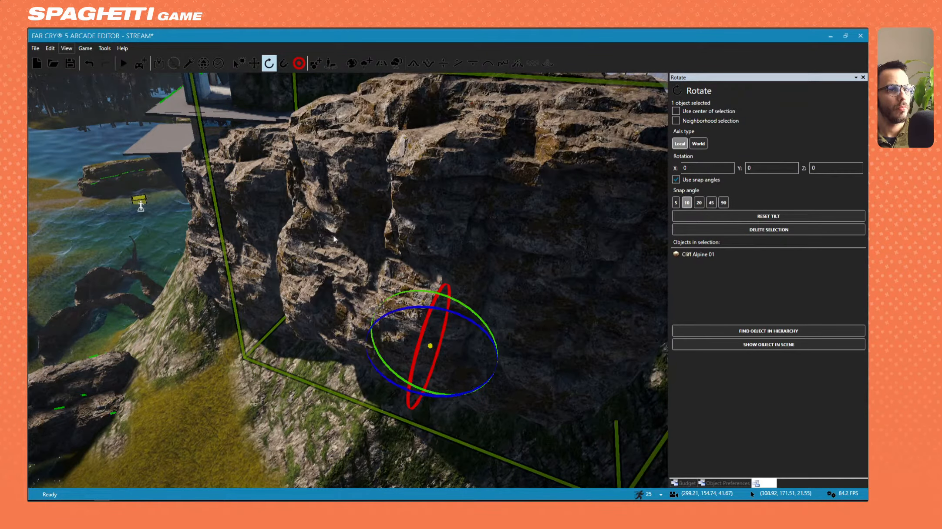
Move the fourth Cliff Alpine 01 horizontally beside the third one and adjust its height below the walkway
click(254, 66)
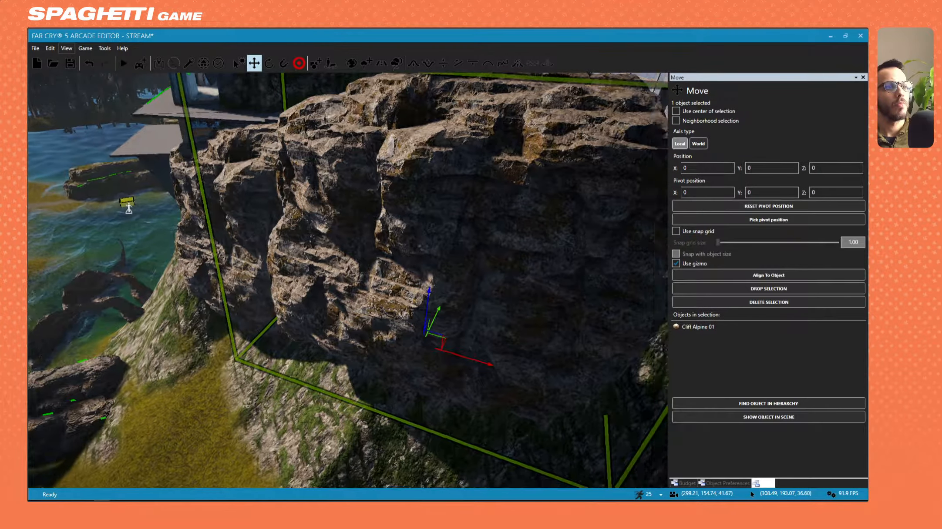
key(s)
right_drag(301, 279, 297, 298)
drag(290, 308, 323, 291)
drag(303, 259, 307, 292)
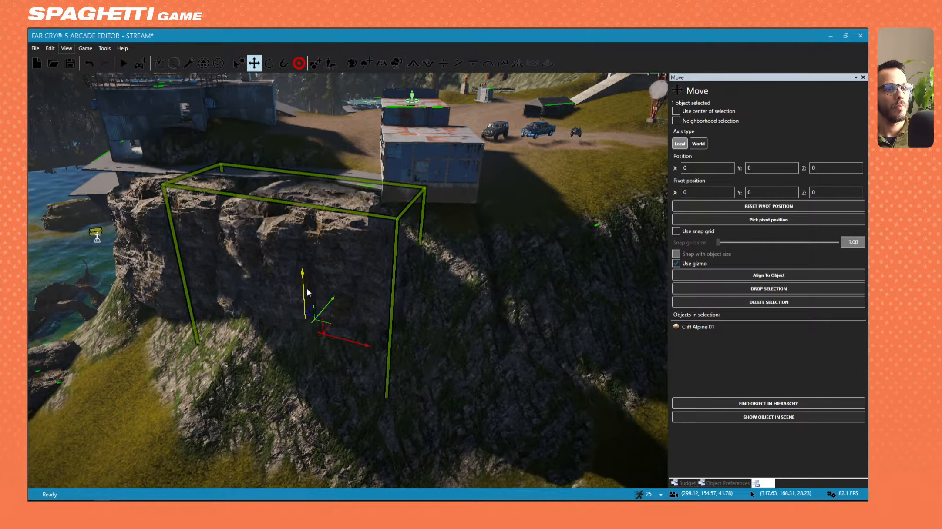
Push the fourth Cliff Alpine 01 in toward the walkway edge next to the blue container building
key(a)
right_drag(303, 275, 352, 279)
key(w)
key(a)
drag(366, 296, 338, 271)
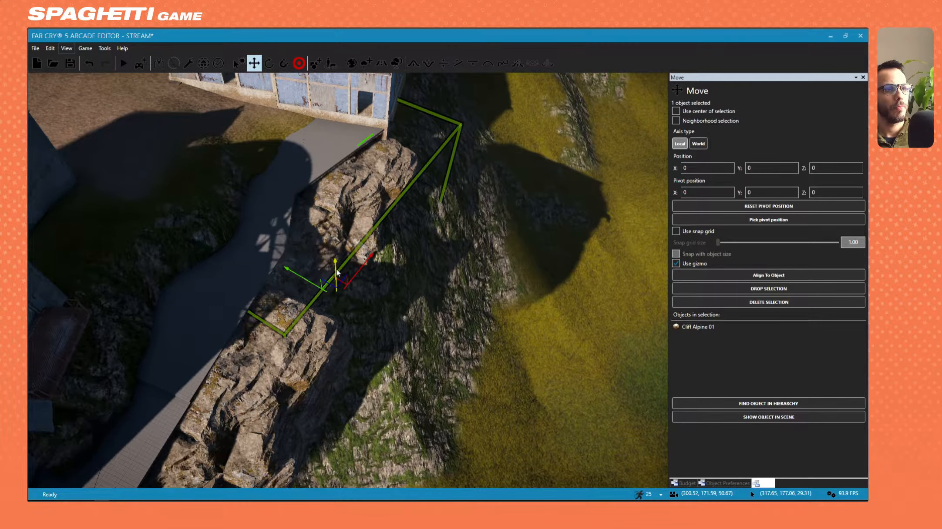
Rotate the fourth Cliff Alpine 01 slightly around its vertical axis to follow the walkway edge
click(269, 63)
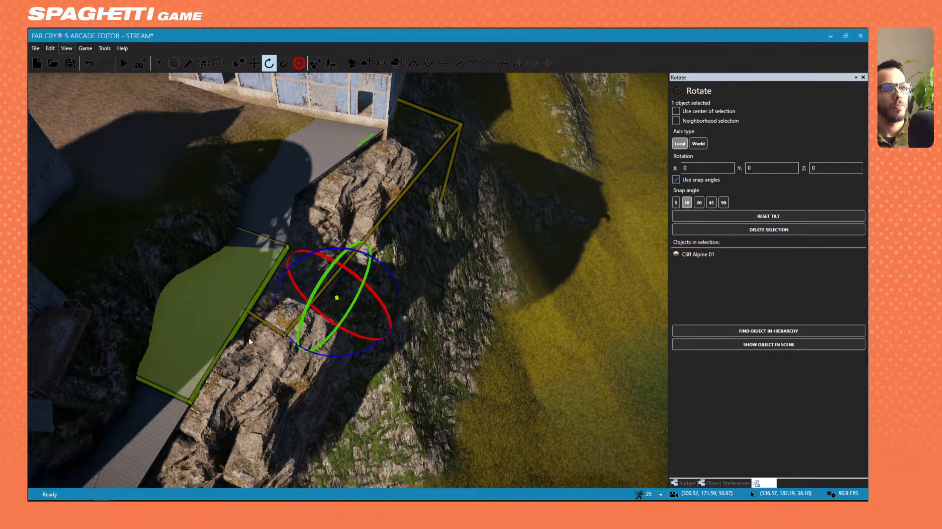
mouse_move(315, 355)
mouse_down()
mouse_move(353, 354)
mouse_move(322, 354)
mouse_up()
right_drag(331, 352, 361, 330)
key(a)
key(s)
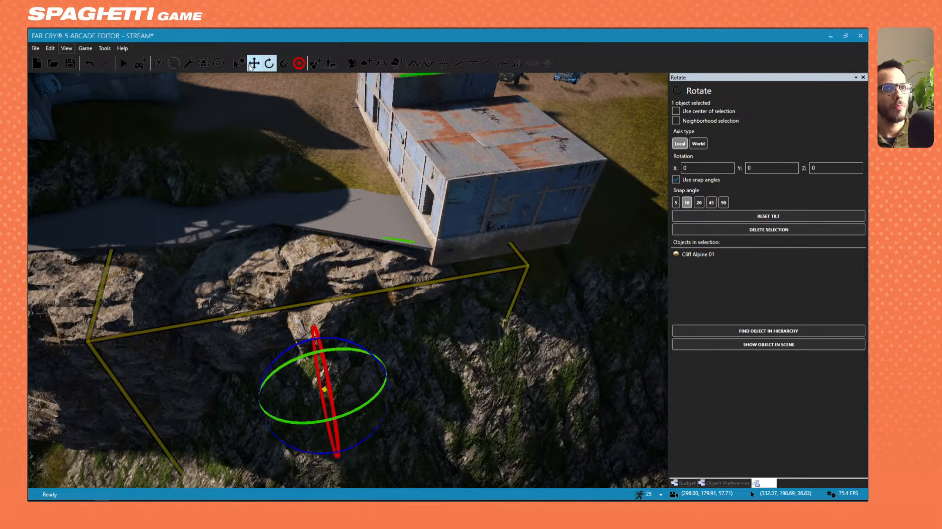
Place another Cliff Alpine 01 farther along the walkway, beneath the corner of the blue container building
click(251, 65)
drag(370, 379, 453, 375)
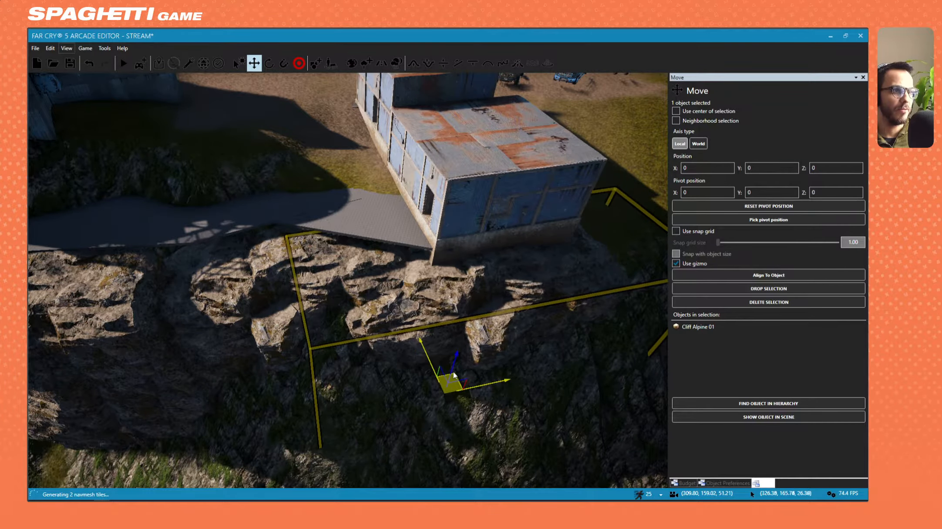
key(d)
key(w)
key(d)
right_drag(453, 374, 420, 357)
key(w)
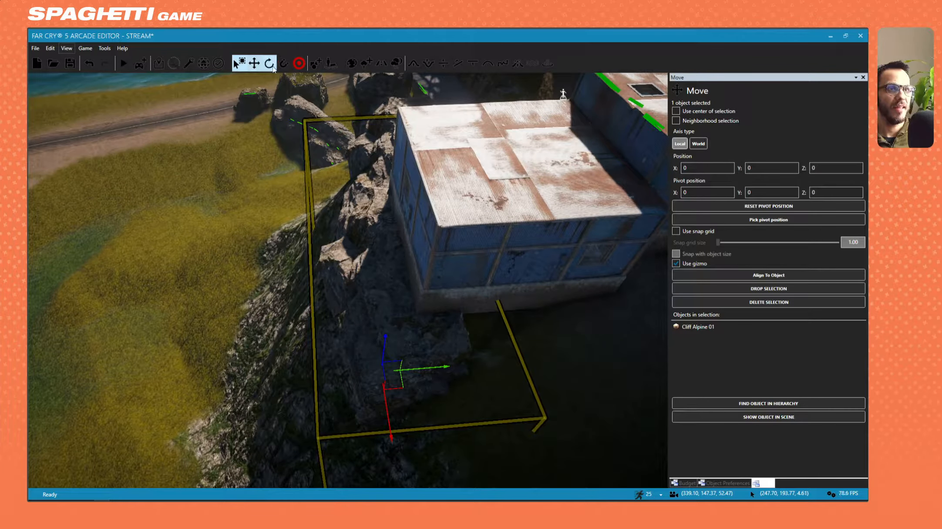
Turn this Cliff Alpine 01 around its vertical axis to run along the container building's outer wall and shift it against the foundation
click(273, 68)
drag(408, 338, 377, 339)
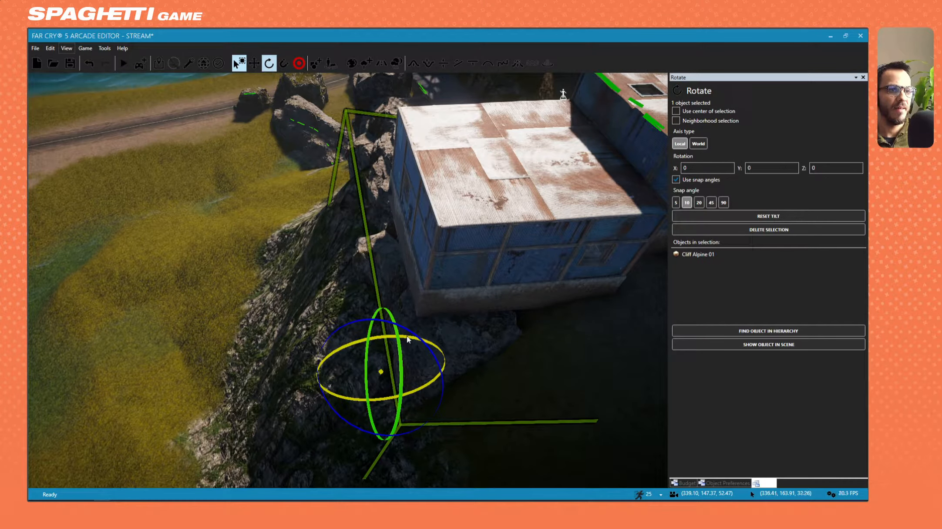
click(261, 65)
drag(437, 374, 406, 370)
Place one more Cliff Alpine 01 past the far corner of the blue container building, continuing the cliff wall
key(w)
right_drag(369, 351, 264, 354)
key(s)
key(d)
drag(267, 360, 391, 374)
Rotate the end Cliff Alpine 01 around its vertical axis toward the slope beyond the container building and shift it horizontally into the cliff
click(268, 65)
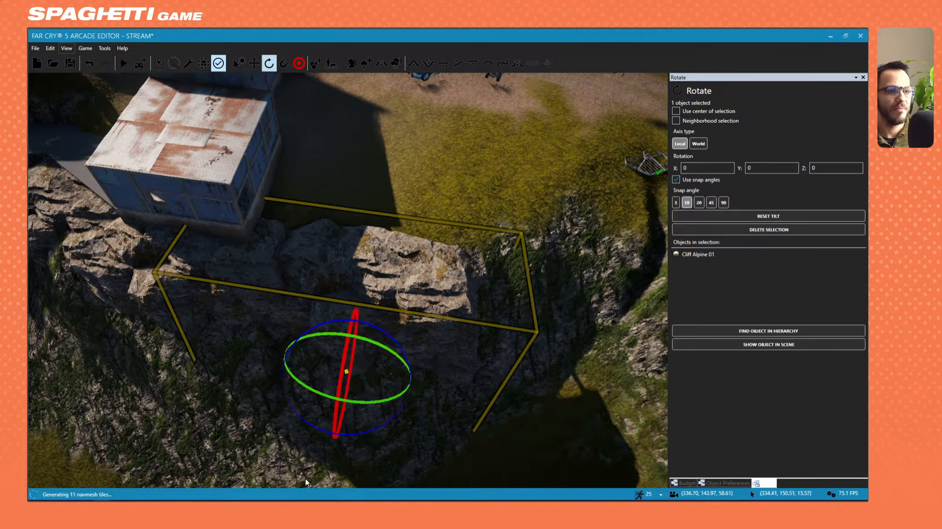
drag(306, 425, 313, 432)
key(w)
key(a)
right_drag(302, 350, 305, 350)
click(282, 298)
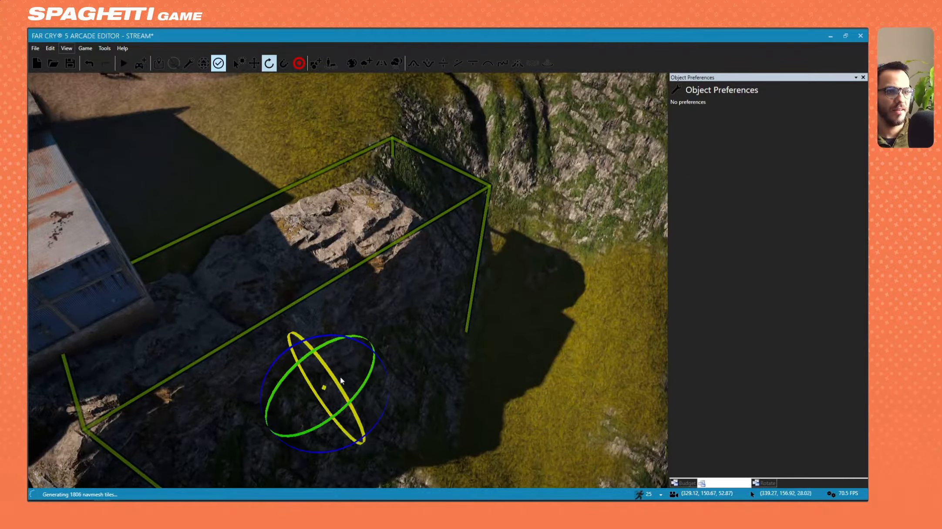
right_drag(300, 390, 296, 391)
key(s)
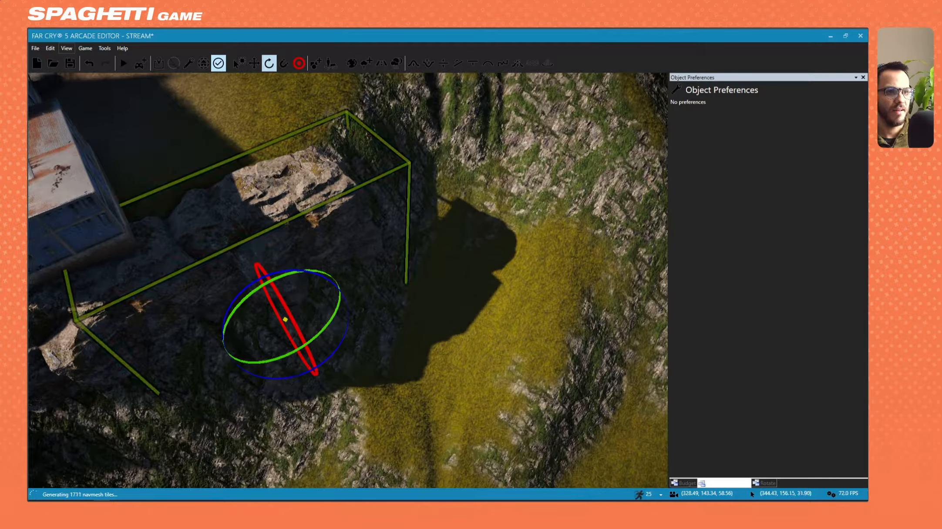
drag(301, 377, 320, 369)
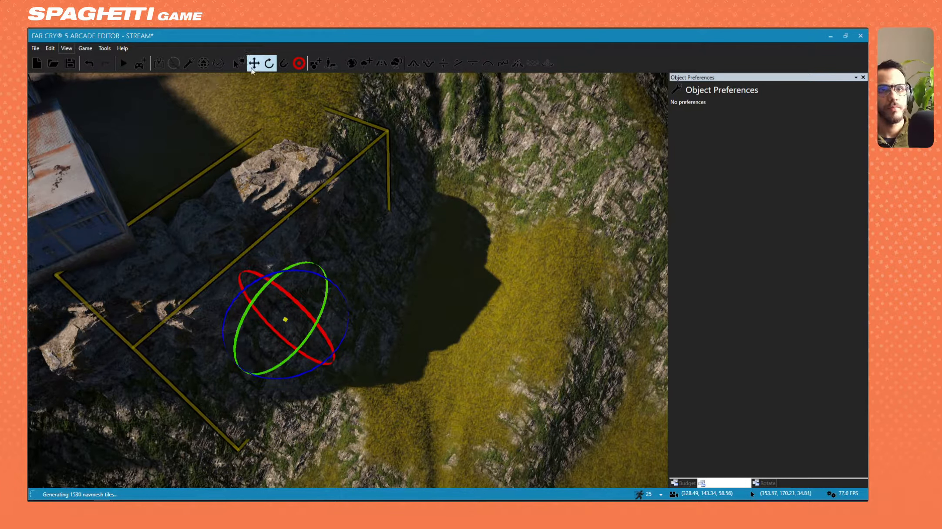
click(253, 64)
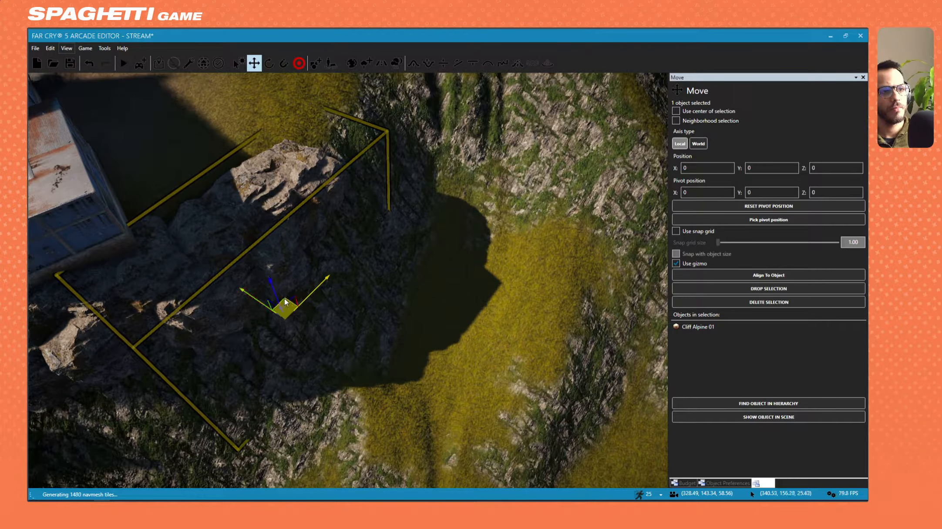
drag(285, 300, 300, 279)
Copy the Cliff Alpine 01 beside the dome building's lower floor sideways and rotate the copy around its vertical axis
right_drag(301, 279, 333, 187)
right_drag(388, 294, 420, 314)
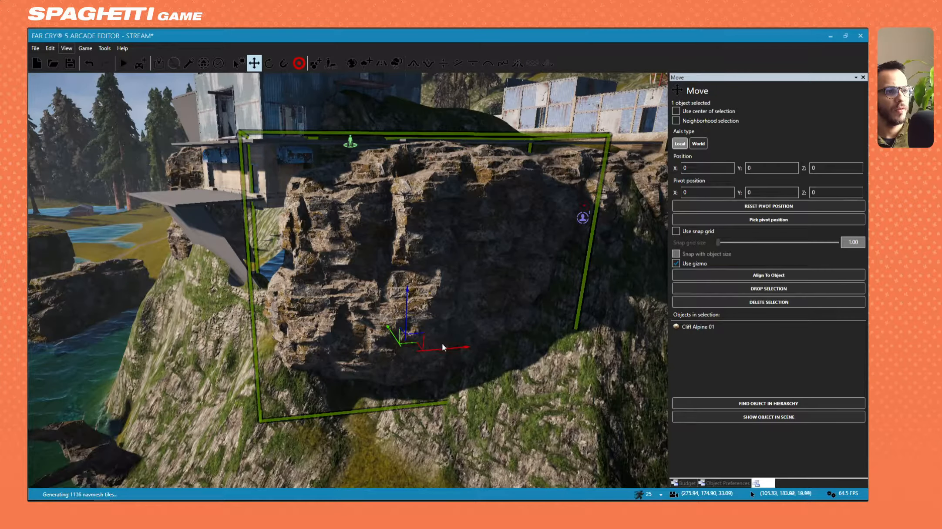
drag(442, 347, 291, 352)
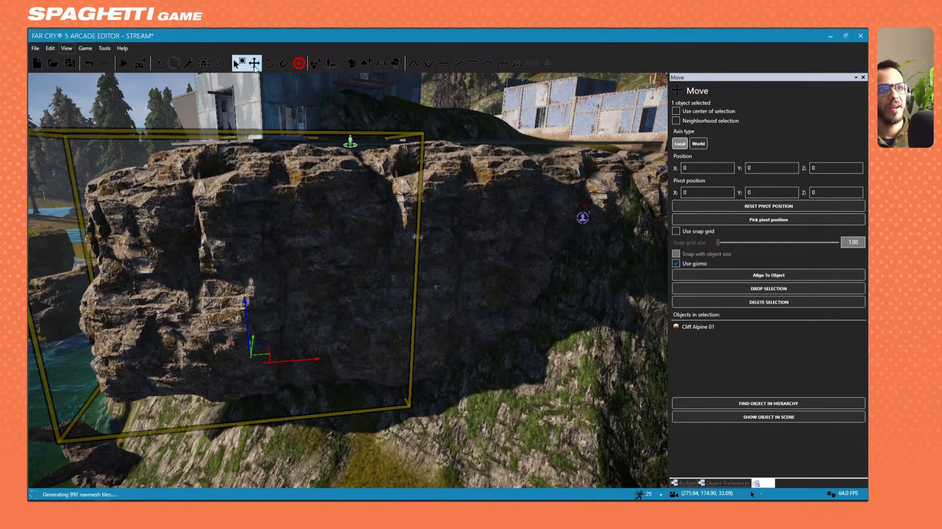
click(269, 63)
drag(222, 399, 346, 342)
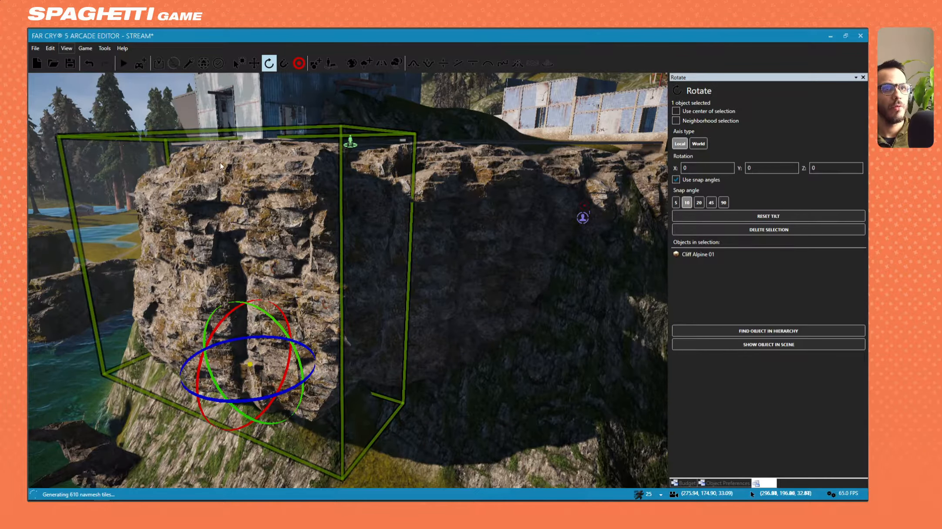
Lower the copied Cliff Alpine 01 down the slope and move it horizontally beneath the dome building's lower platform
key(w)
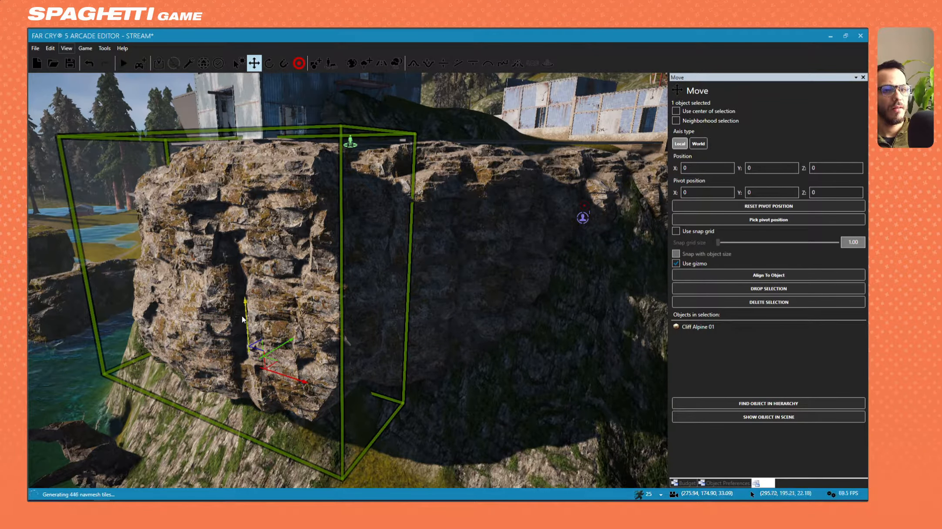
drag(244, 319, 253, 414)
key(a)
right_drag(261, 403, 309, 400)
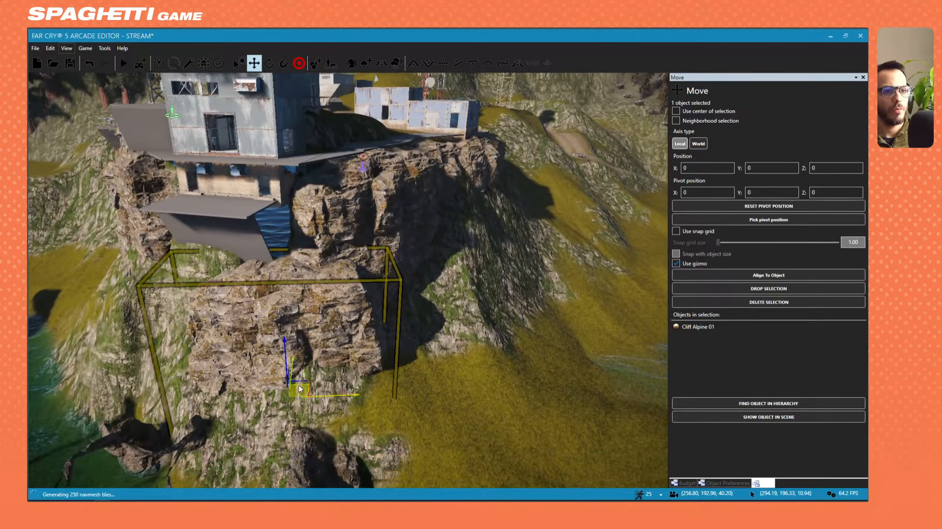
drag(300, 388, 251, 385)
Place another copy of the lower Cliff Alpine 01 beside it, along the cliff base near the water
key(w)
right_drag(256, 386, 240, 413)
key(d)
key(d)
right_drag(405, 300, 386, 266)
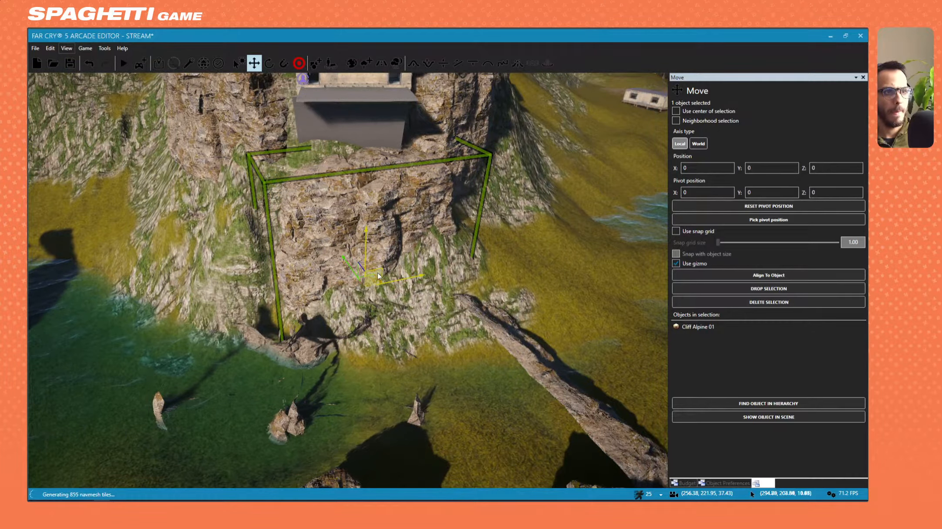
drag(380, 284, 252, 279)
Rotate the waterside Cliff Alpine 01 around its vertical axis so it wraps around the corner of the cliff base
click(269, 63)
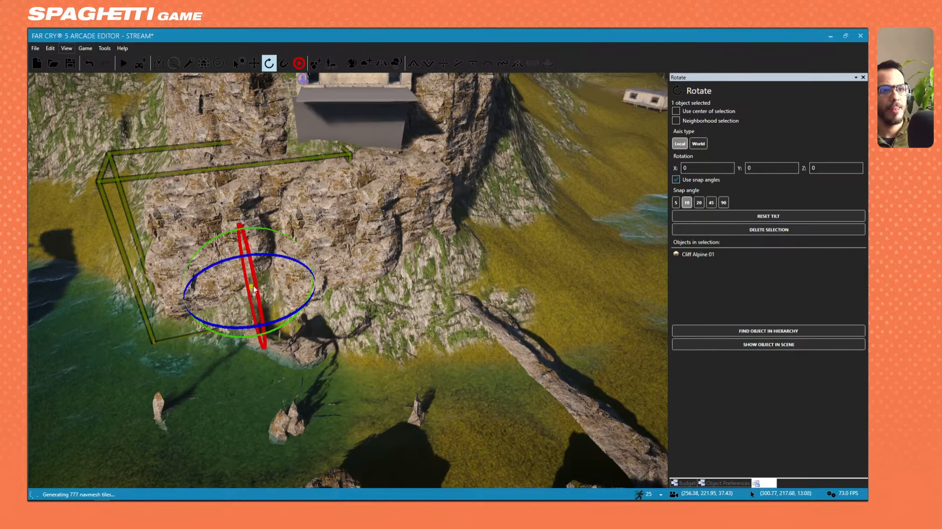
click(235, 328)
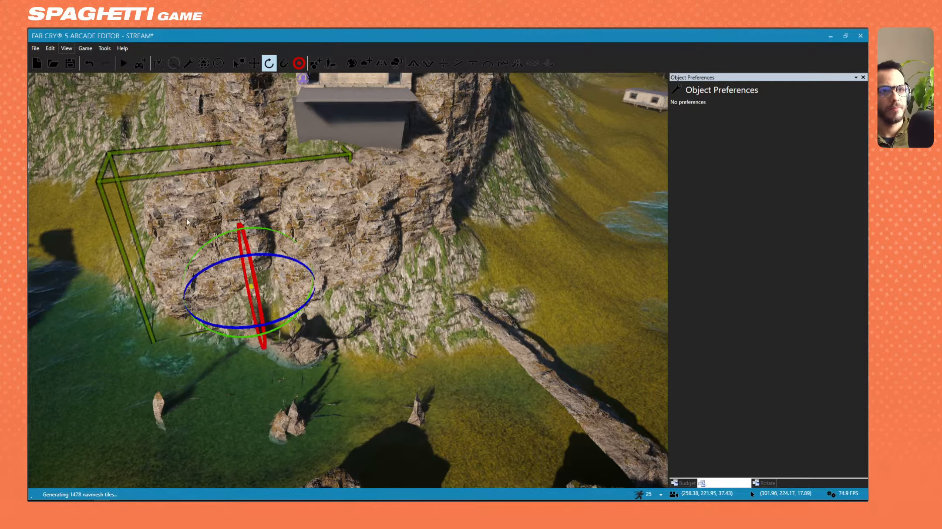
scroll(182, 230, down, 6)
scroll(182, 230, up, 4)
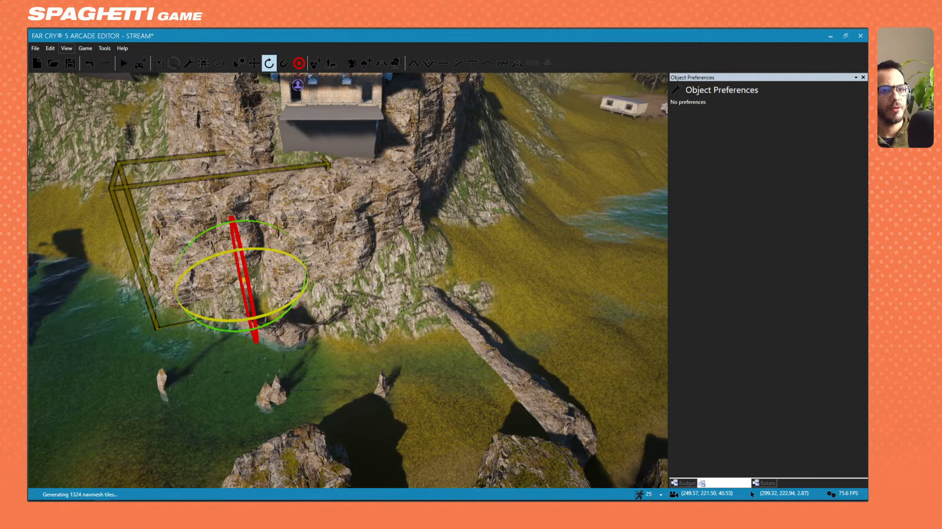
drag(244, 279, 261, 279)
drag(287, 307, 300, 298)
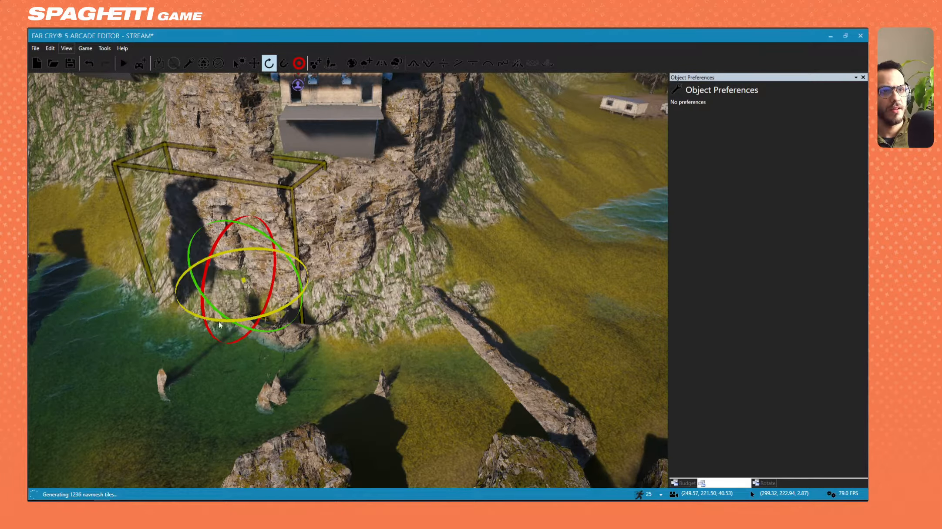
Push the waterside Cliff Alpine 01 in against the cliff base below the dome building
key(w)
right_drag(322, 300, 260, 313)
key(a)
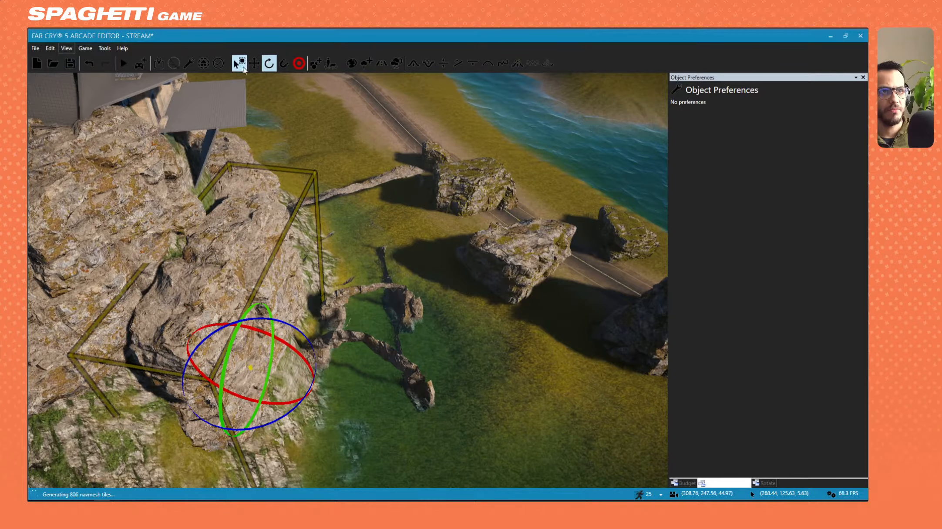
click(254, 69)
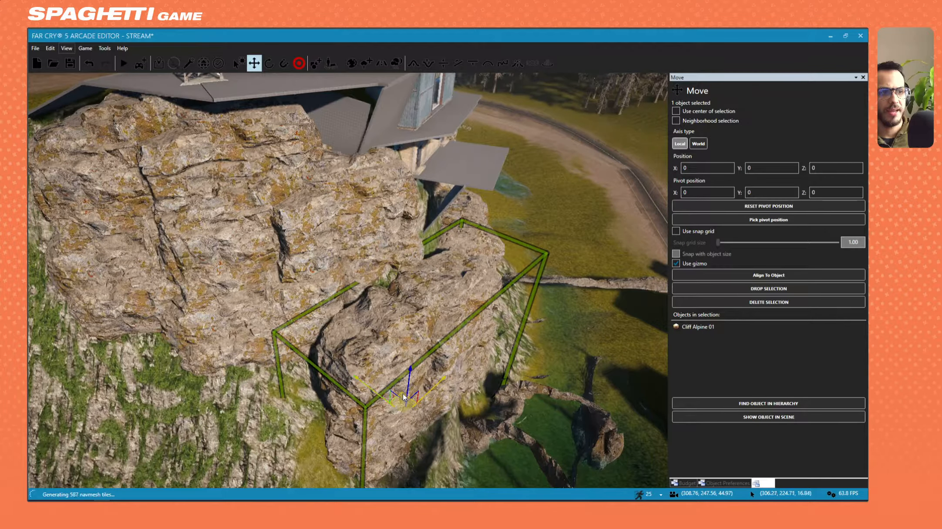
drag(404, 397, 385, 388)
Select the upper Cliff Alpine 01 below the antenna tower and copy it along the slope toward the helipad
key(d)
key(w)
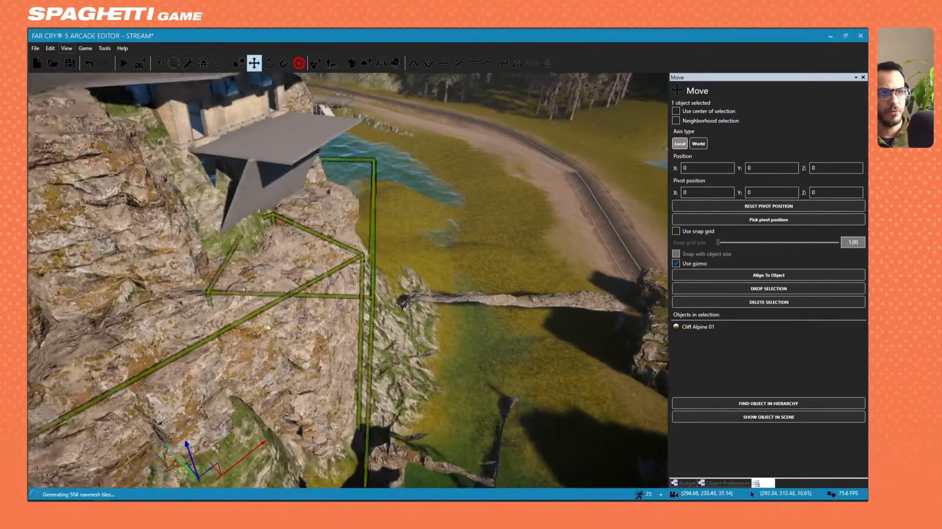
key(s)
right_drag(268, 327, 292, 260)
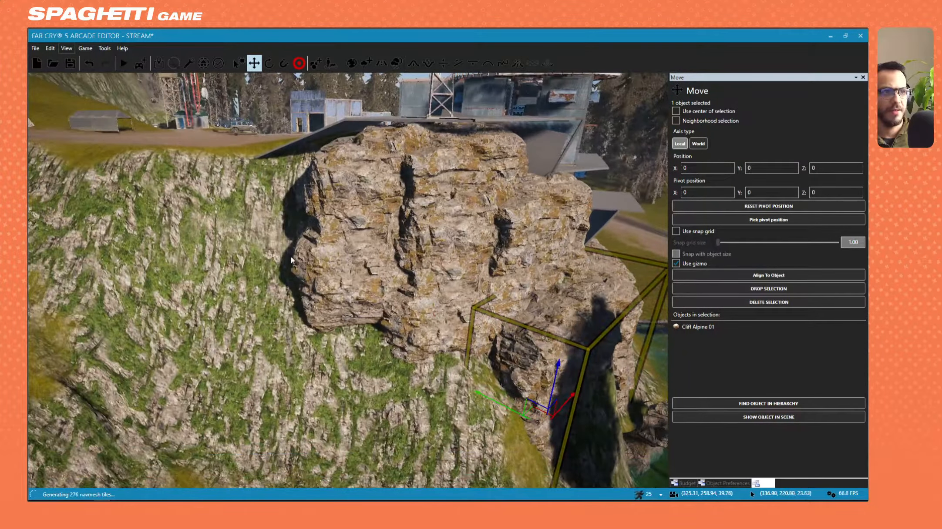
click(369, 247)
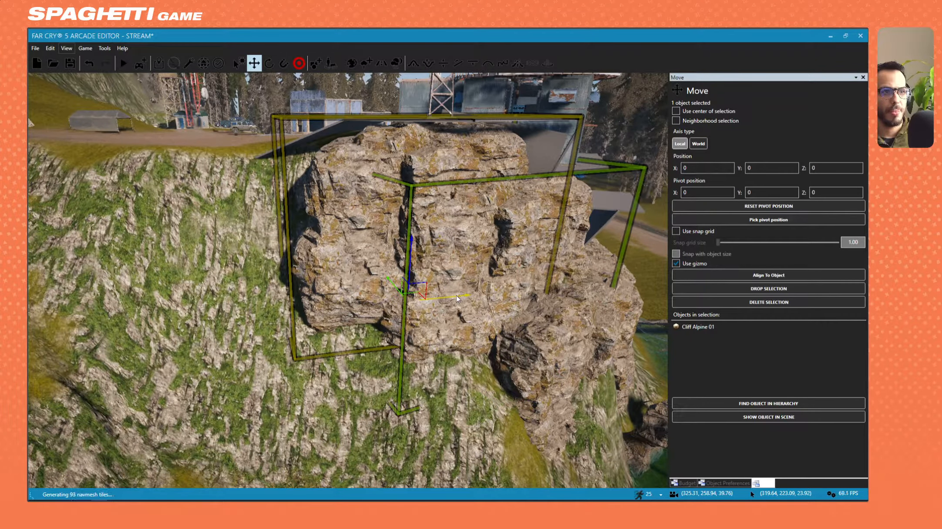
shift+drag(456, 296, 290, 298)
Move the new upper Cliff Alpine 01 horizontally into the slope beside the grey platform
key(w)
right_drag(289, 298, 294, 202)
key(s)
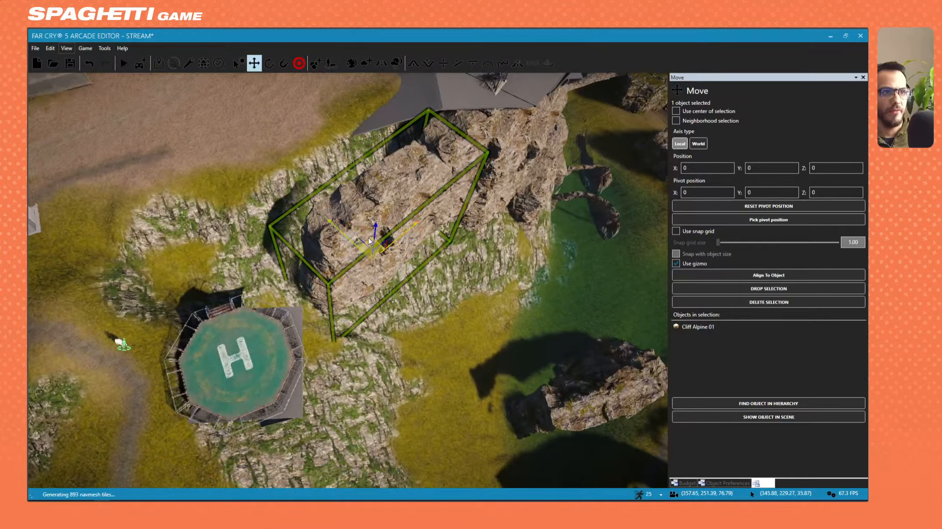
drag(368, 239, 360, 213)
Rotate this Cliff Alpine 01 around its vertical axis and shift it outward beneath the grey platform's edge, next to the neighbouring rock
key(w)
right_drag(359, 212, 359, 212)
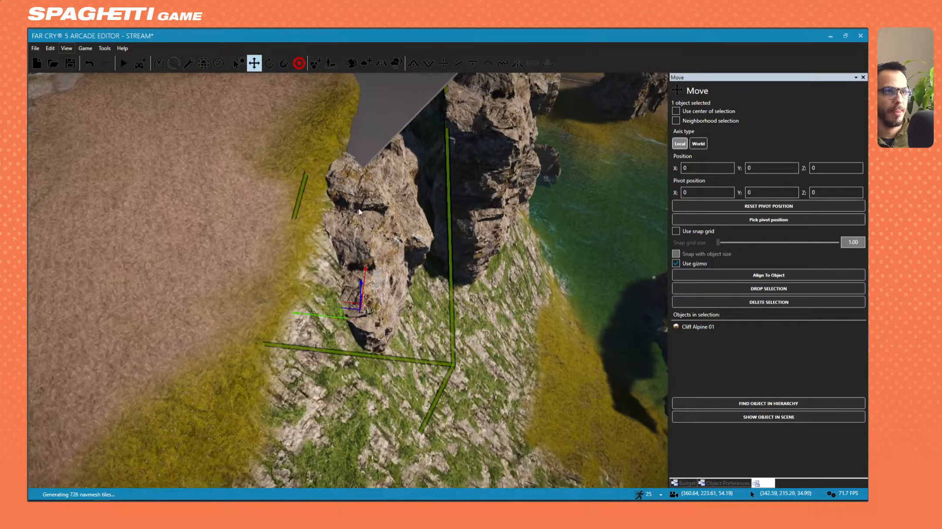
click(269, 64)
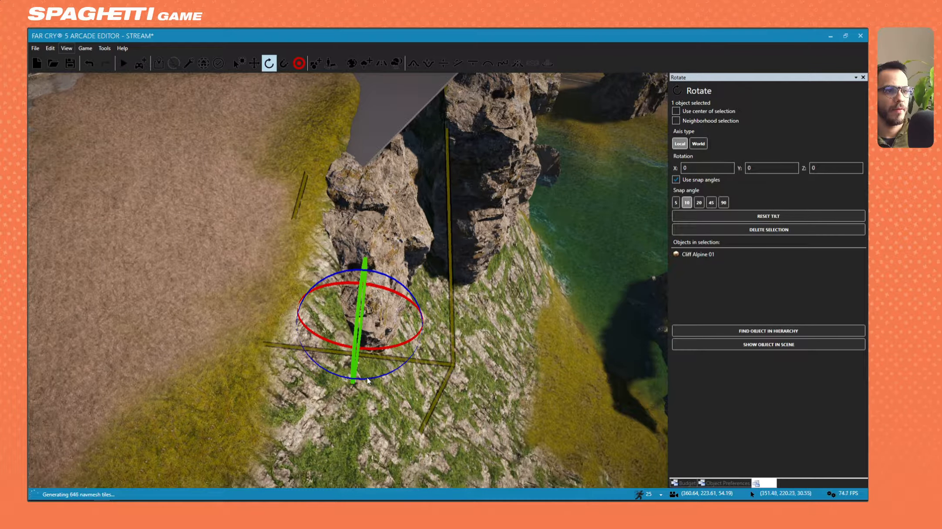
drag(367, 382, 388, 382)
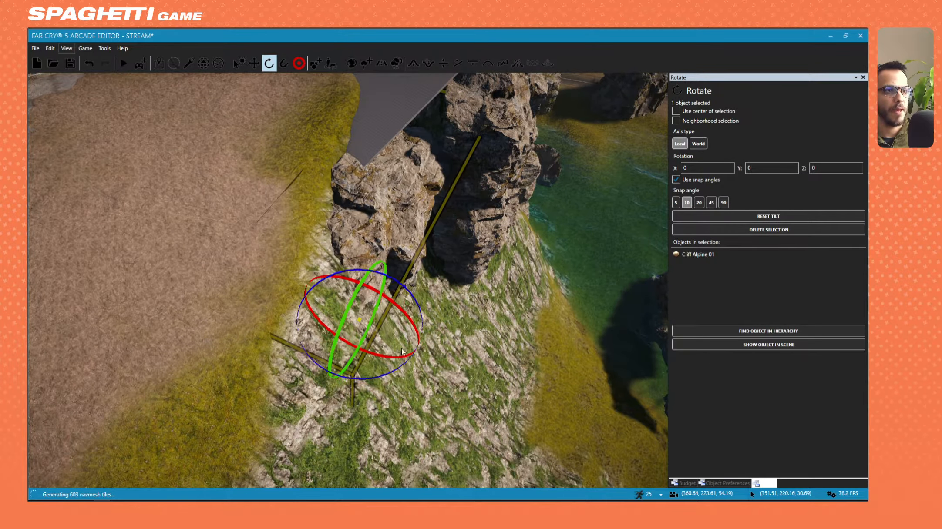
right_drag(387, 382, 402, 360)
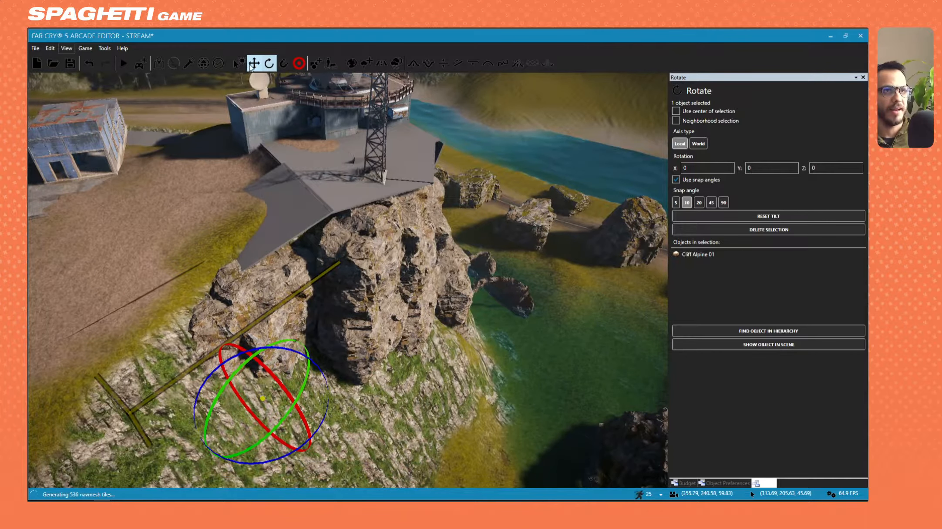
click(254, 64)
drag(269, 380, 279, 385)
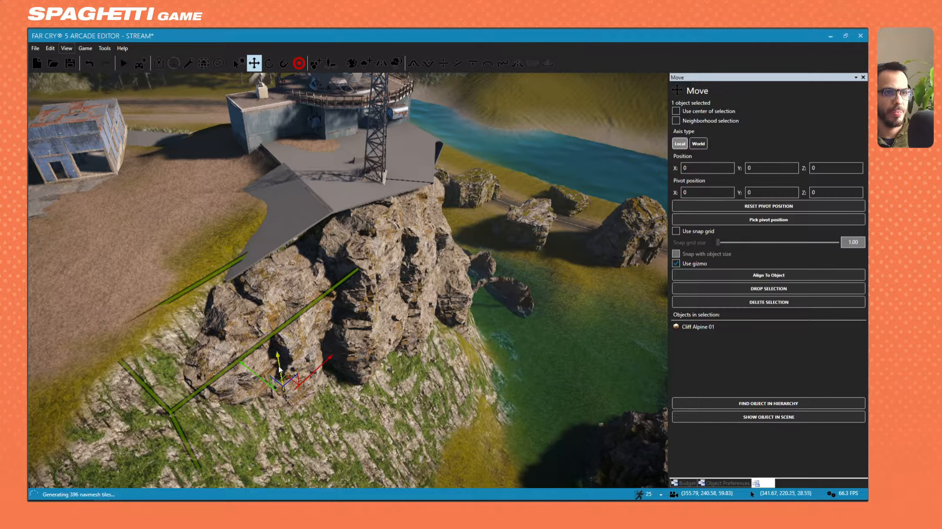
Move the Cliff Alpine 02 from the tower cliff to the grassy edge between the grey platform and the helipad, adjusting its height
right_drag(280, 365, 442, 320)
right_drag(492, 346, 619, 370)
click(367, 346)
mouse_move(392, 257)
right_down()
mouse_move(394, 301)
mouse_move(387, 253)
right_up()
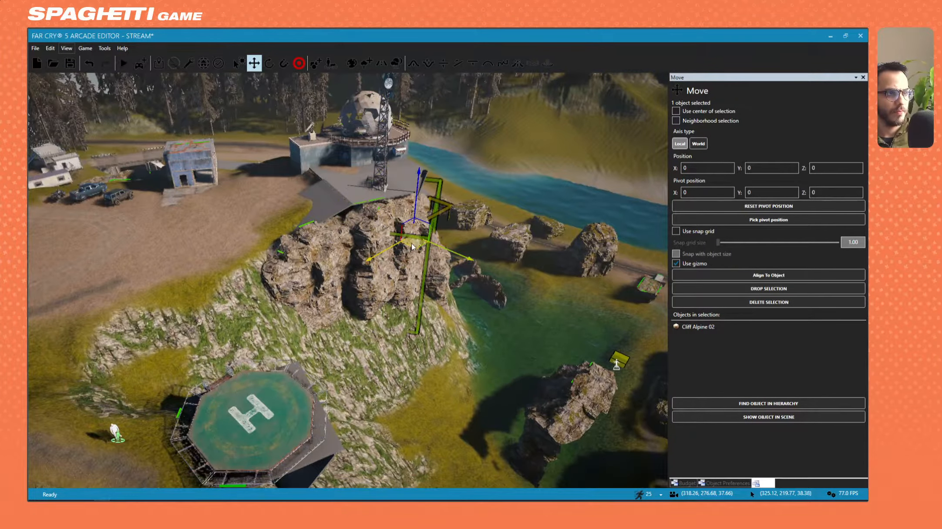
drag(332, 302, 229, 289)
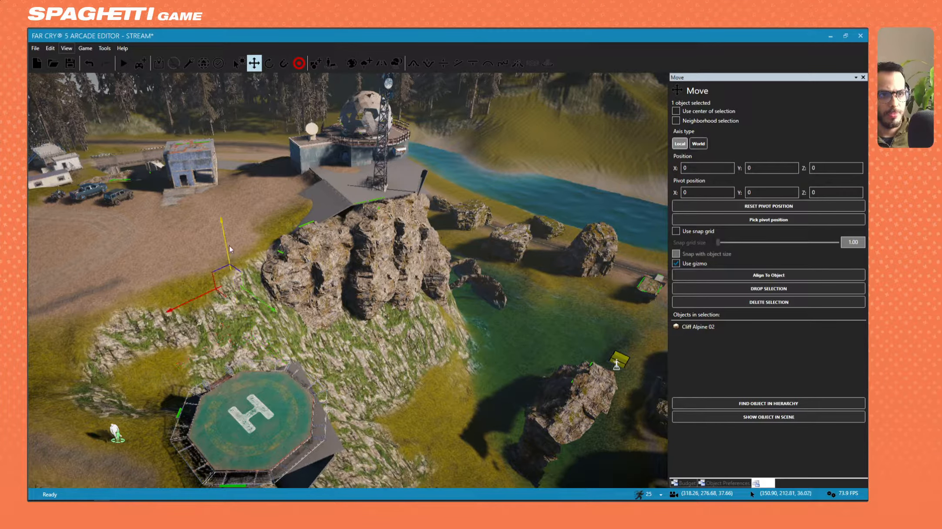
drag(237, 178, 235, 161)
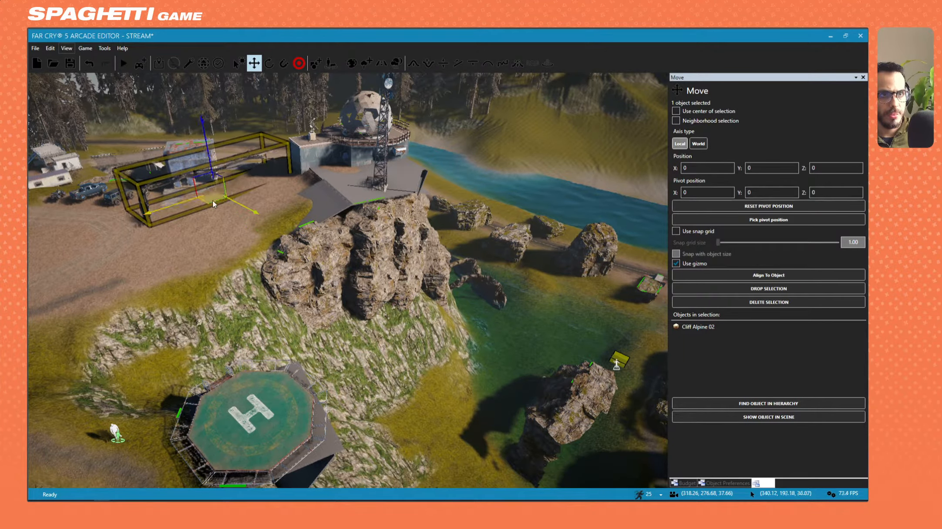
drag(213, 200, 220, 290)
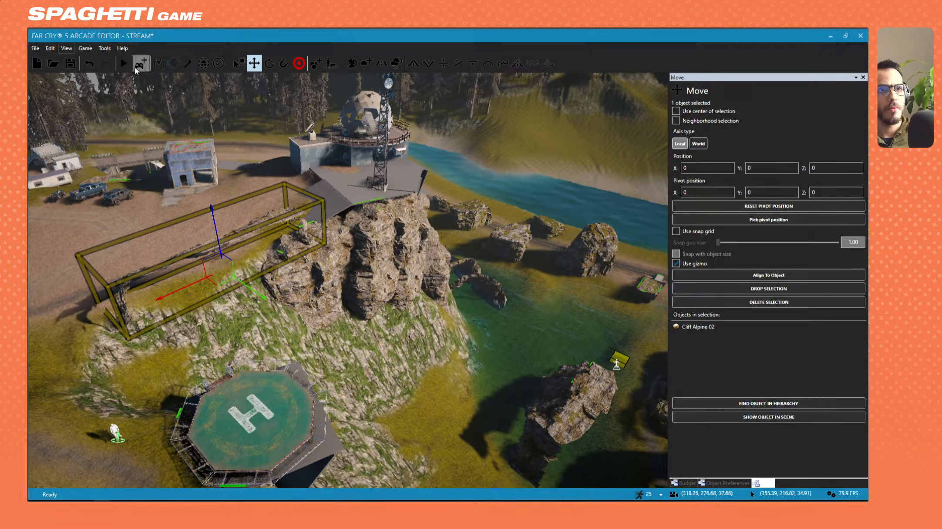
Rotate the Cliff Alpine 02 at the grassy edge around its vertical axis so its rock face points toward the helipad
click(284, 64)
click(269, 63)
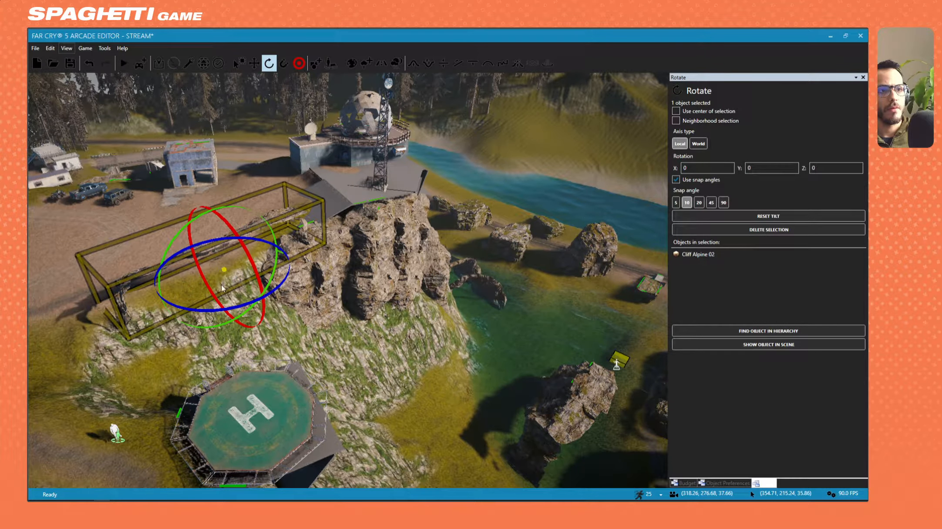
drag(215, 311, 287, 312)
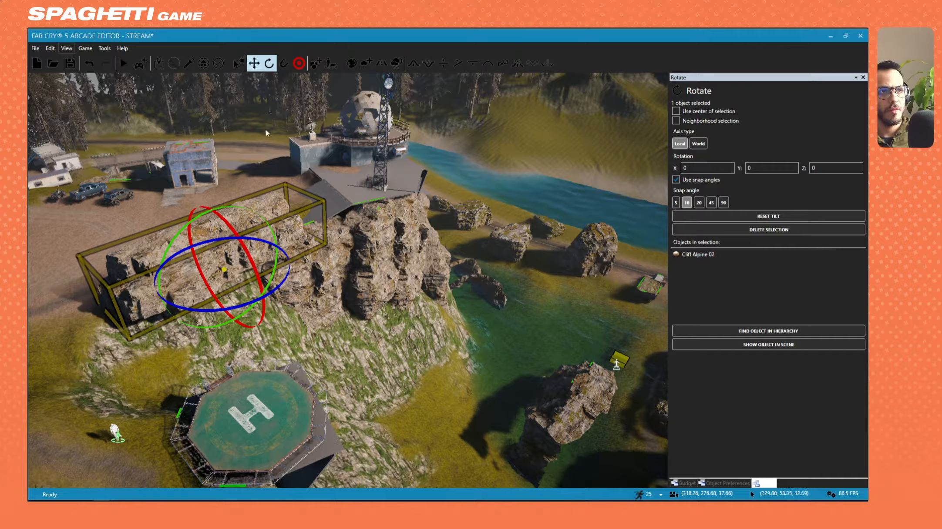
Lower the Cliff Alpine 02 into the slope edge and shift it sideways to line up with the neighbouring cliff rocks
right_drag(267, 133, 361, 167)
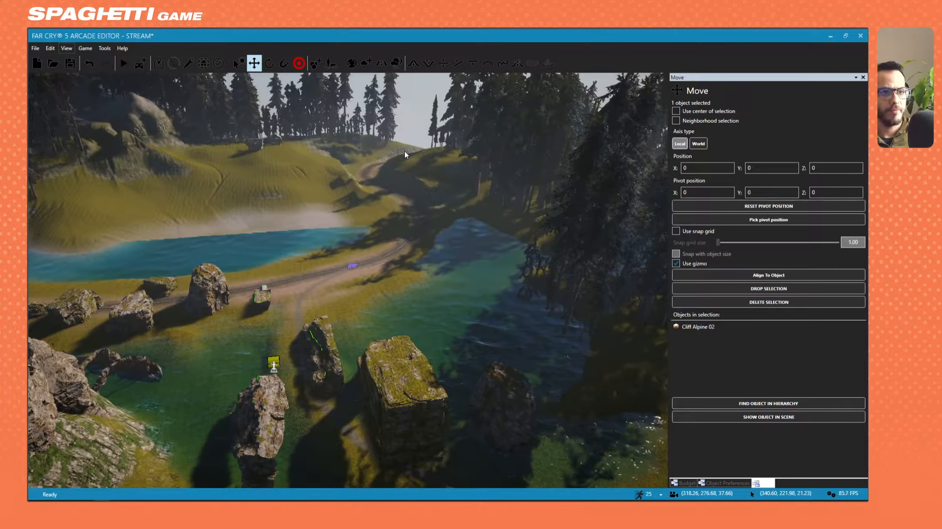
right_drag(405, 151, 431, 224)
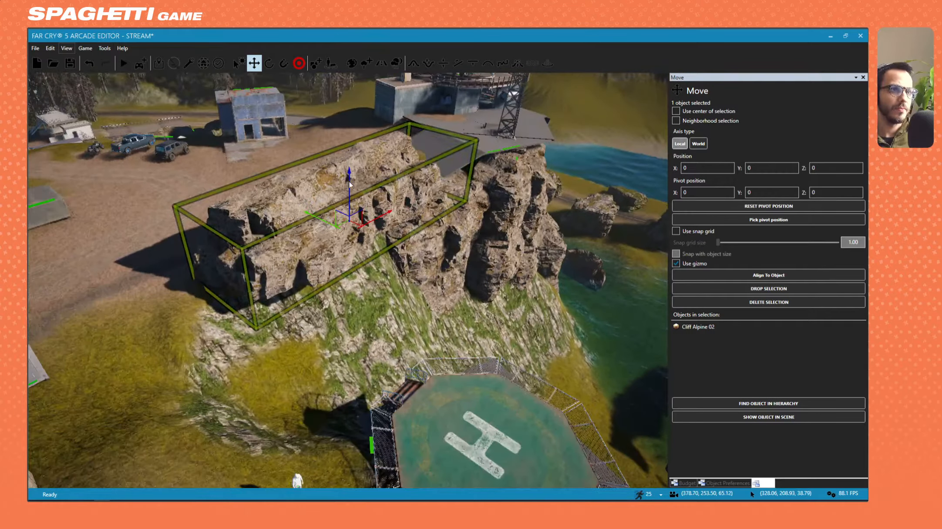
drag(351, 186, 350, 242)
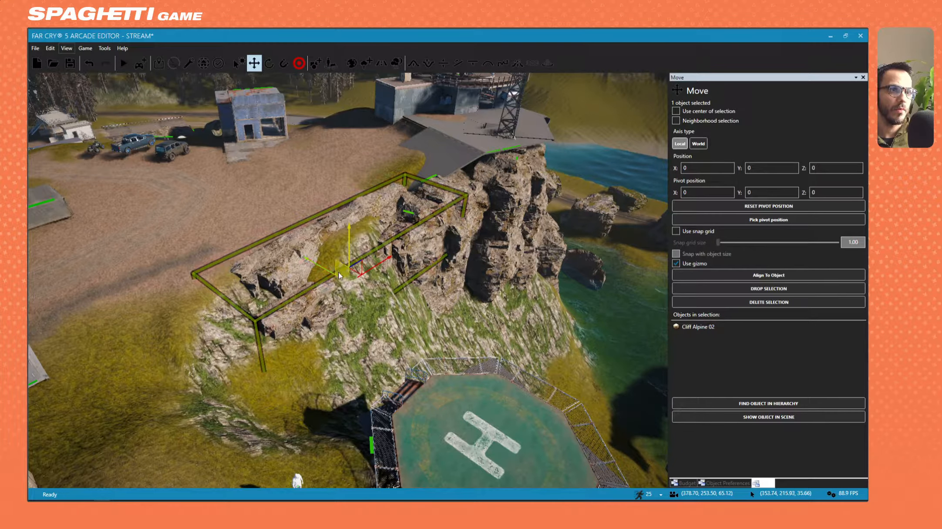
mouse_move(344, 275)
mouse_down()
mouse_move(368, 267)
mouse_move(345, 291)
mouse_up()
key(w)
key(a)
right_drag(346, 291, 418, 298)
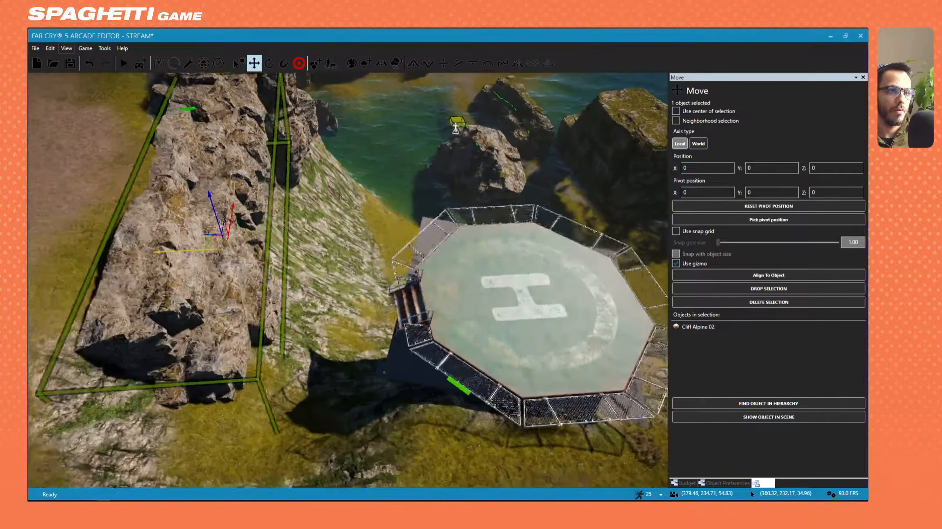
key(a)
key(s)
right_drag(300, 257, 309, 257)
mouse_move(302, 263)
mouse_down()
mouse_move(277, 266)
mouse_move(289, 264)
mouse_up()
Select the mossy Cliff Alpine Forest 04 block in the water and move it horizontally onto the slope below the helipad
key(s)
key(d)
right_drag(289, 264, 275, 219)
key(w)
click(374, 383)
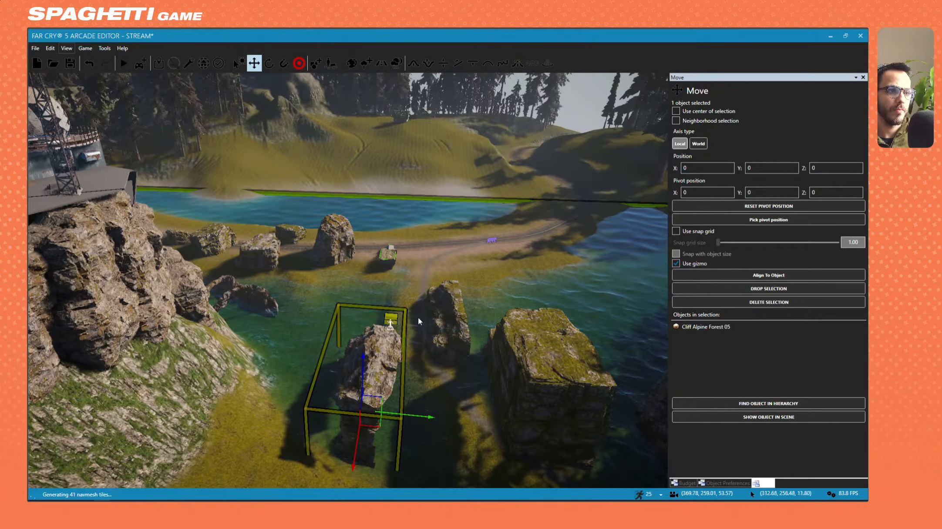
key(d)
right_drag(470, 344, 477, 387)
click(399, 364)
key(d)
key(d)
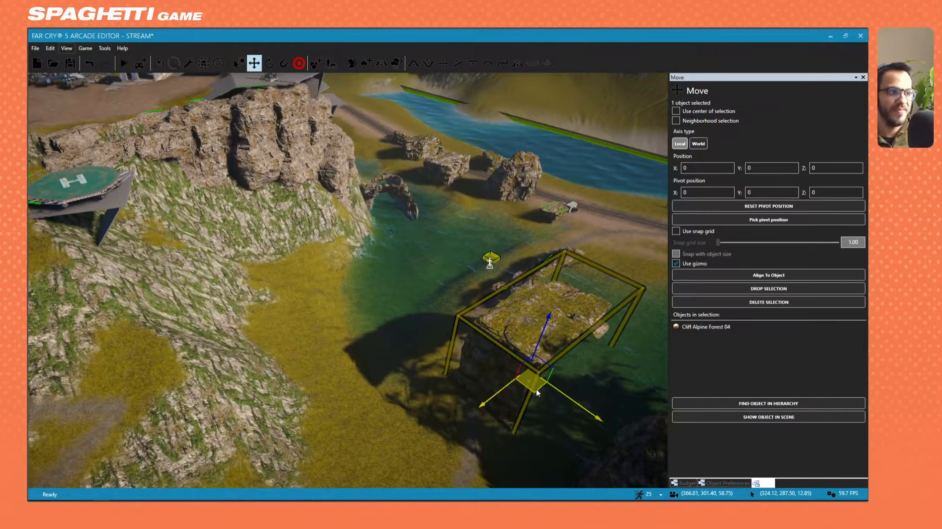
drag(536, 389, 94, 326)
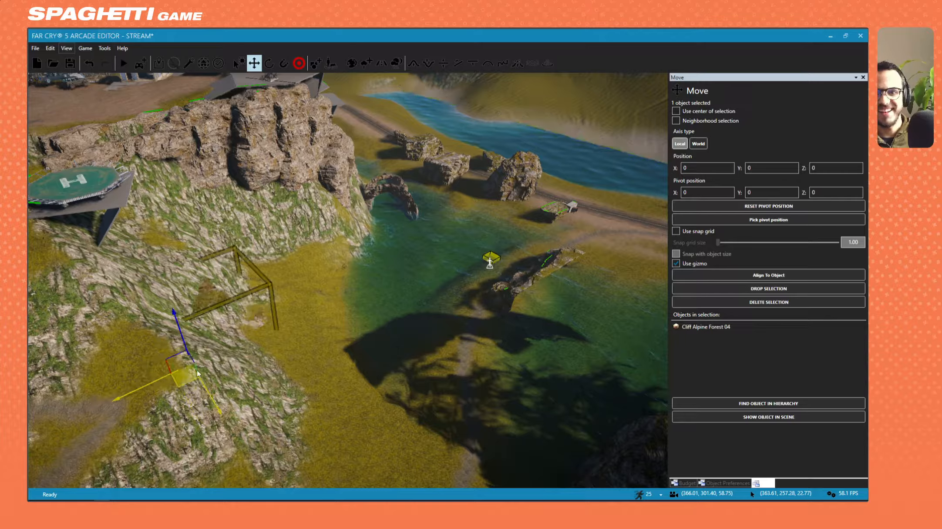
Bring the Cliff Alpine Forest 04 up the slope to the helipad and rotate it around its vertical axis
right_drag(260, 297, 174, 292)
key(d)
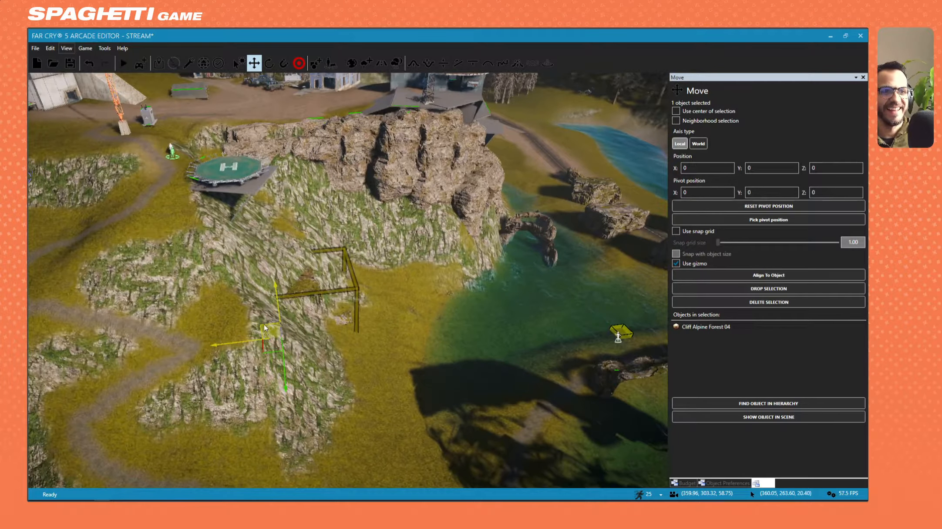
drag(265, 328, 249, 259)
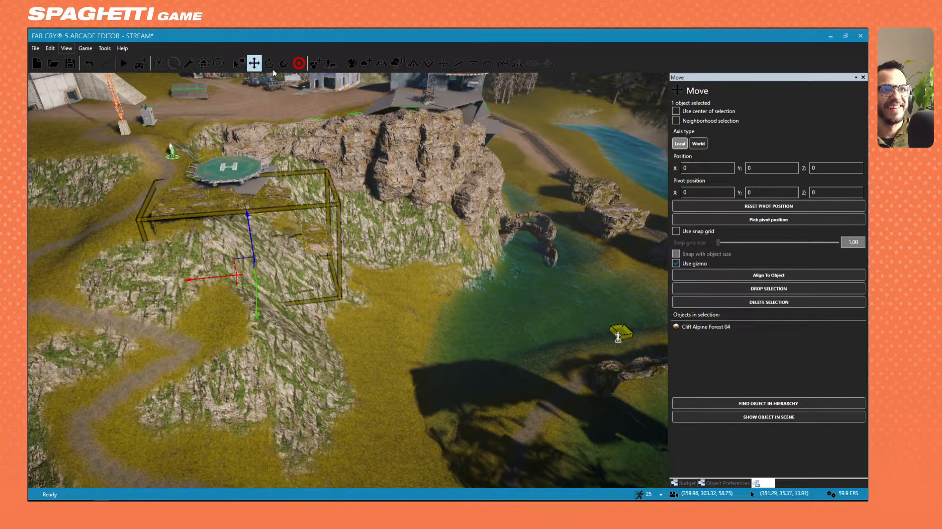
click(269, 64)
drag(232, 310, 321, 283)
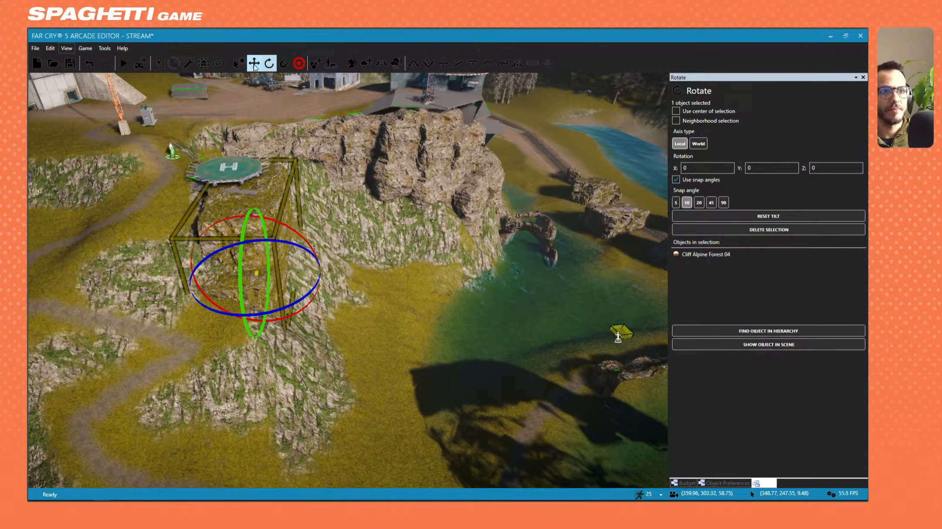
Shift the Cliff Alpine Forest 04 beneath the helipad's outer edge and rotate it to follow the slope
click(254, 63)
mouse_move(237, 258)
mouse_down()
mouse_move(229, 267)
mouse_move(226, 260)
mouse_up()
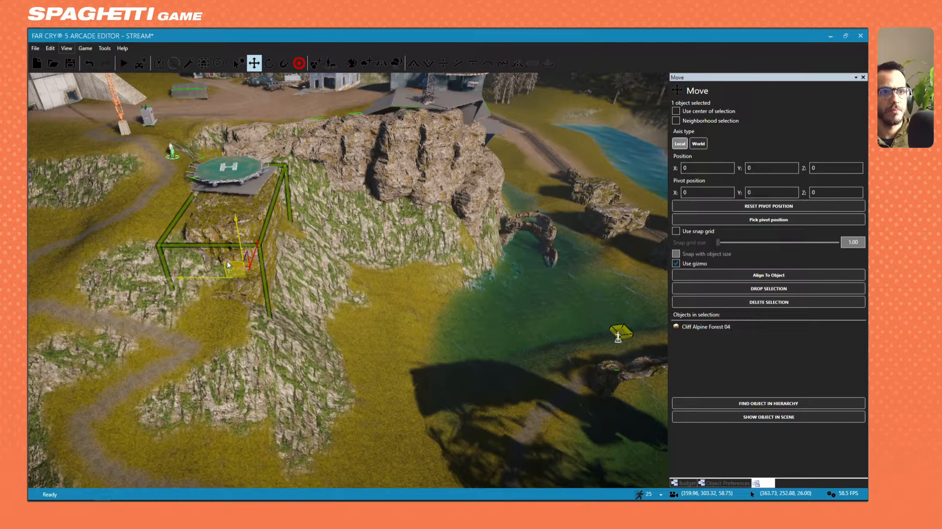
right_drag(230, 258, 193, 262)
key(d)
key(w)
mouse_move(320, 316)
mouse_down()
mouse_move(379, 287)
mouse_move(329, 300)
mouse_up()
click(268, 65)
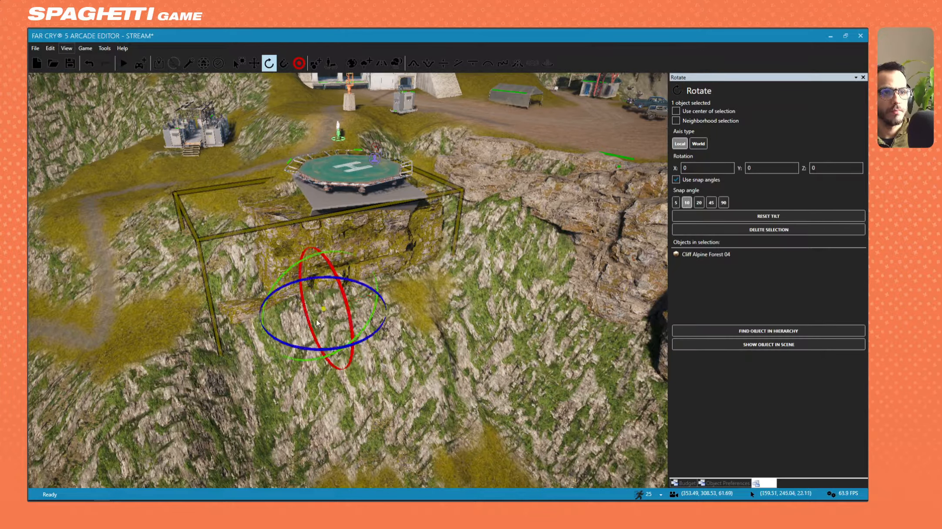
mouse_move(294, 344)
mouse_down()
mouse_move(313, 348)
mouse_move(293, 353)
mouse_up()
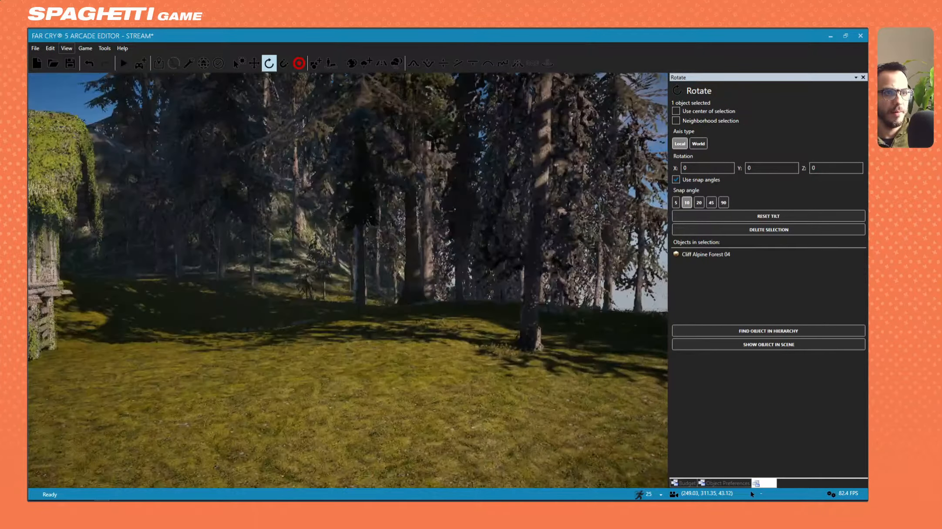
View the cliff outpost from the moss-covered hut across the lake and inspect the water's edge on the sandy shore
key(w)
right_drag(305, 332, 235, 332)
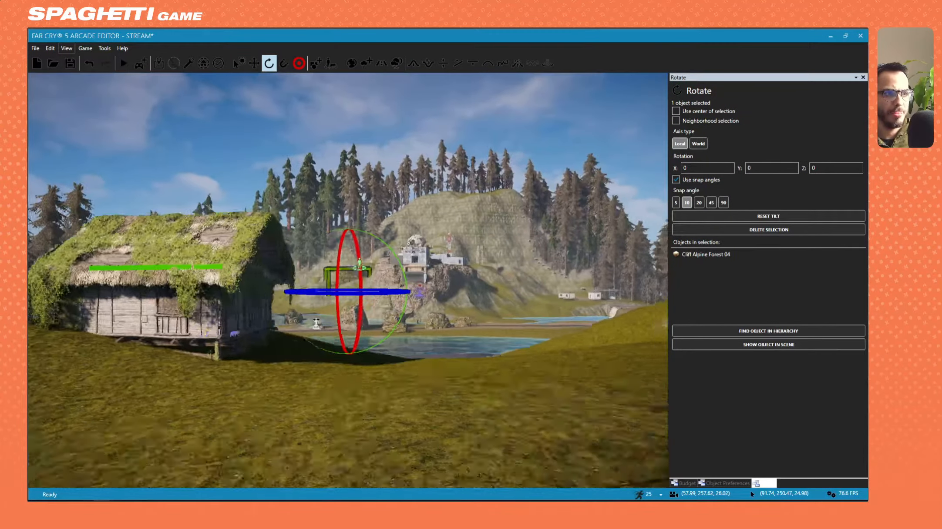
key(w)
key(d)
right_drag(323, 330, 315, 258)
key(s)
key(w)
key(s)
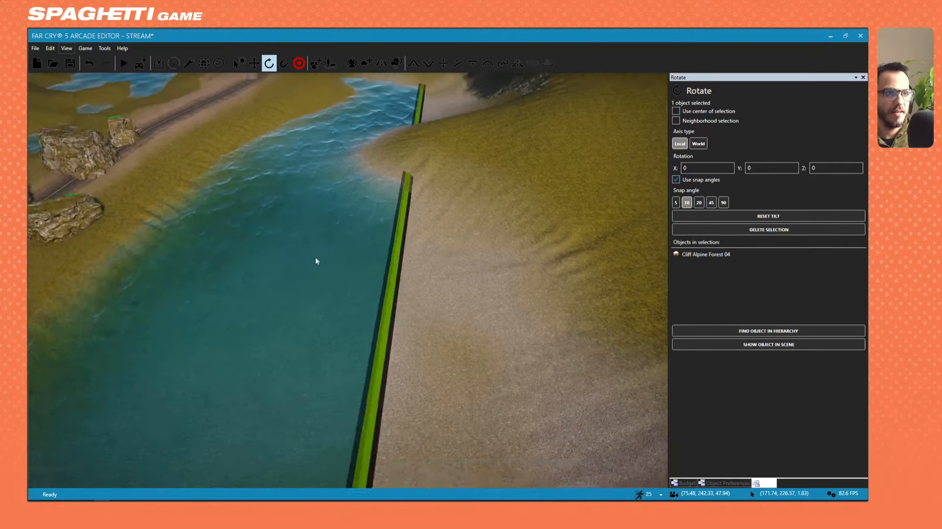
Select the Lake by its exposed straight edge and move it sideways so the water covers the sandy part of the basin
click(399, 255)
key(s)
mouse_move(378, 256)
right_down()
mouse_move(393, 261)
mouse_move(361, 259)
right_up()
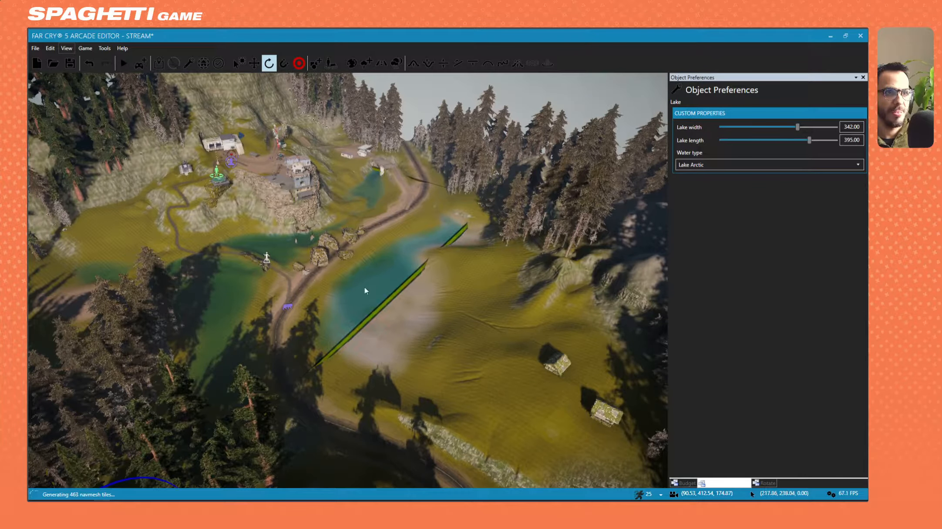
right_drag(435, 269, 349, 88)
click(254, 65)
right_drag(211, 322, 348, 267)
key(s)
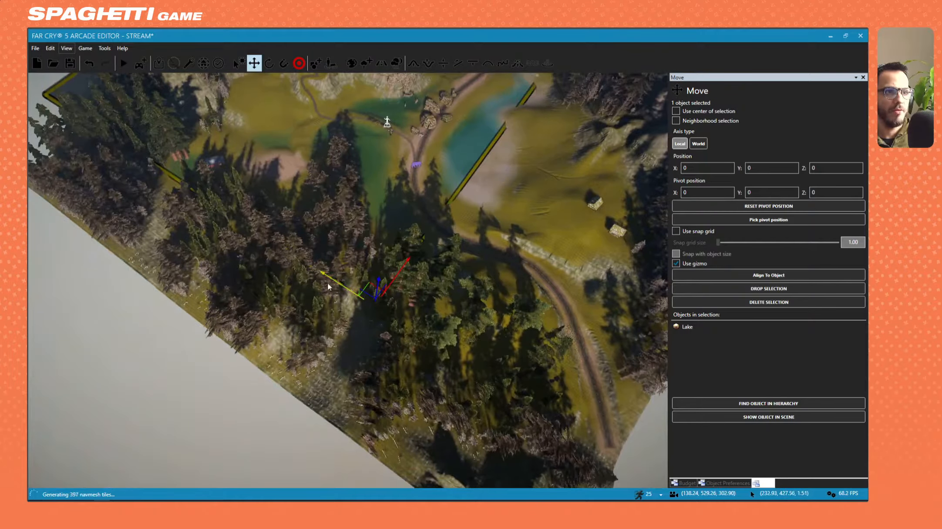
drag(329, 280, 418, 335)
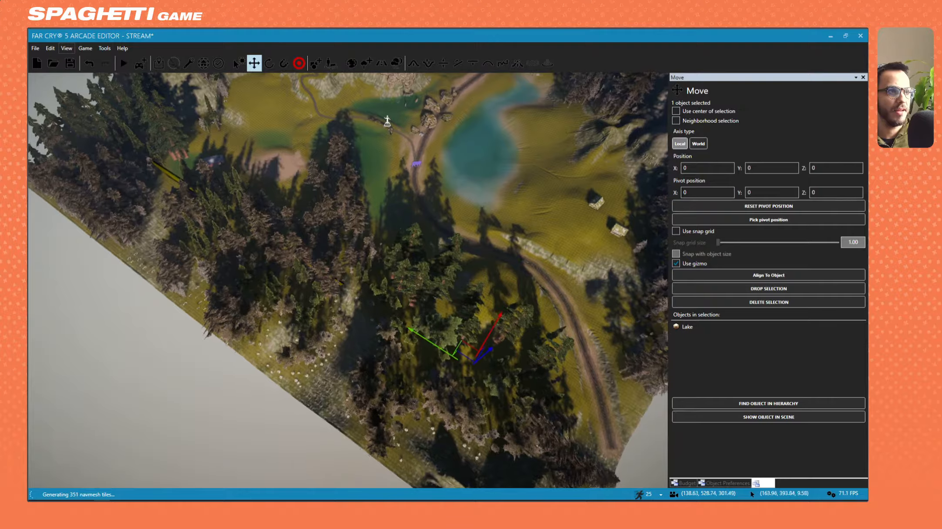
Inspect the repositioned lake's shoreline from the moss-covered huts, looking toward the outpost
key(w)
right_drag(420, 337, 449, 218)
key(w)
key(s)
key(a)
key(d)
key(a)
key(s)
key(w)
right_drag(392, 344, 438, 299)
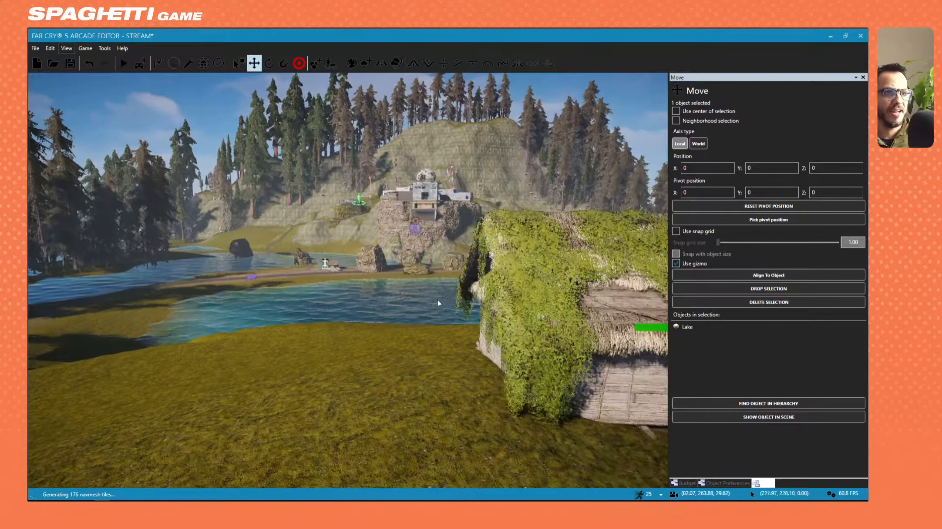
key(s)
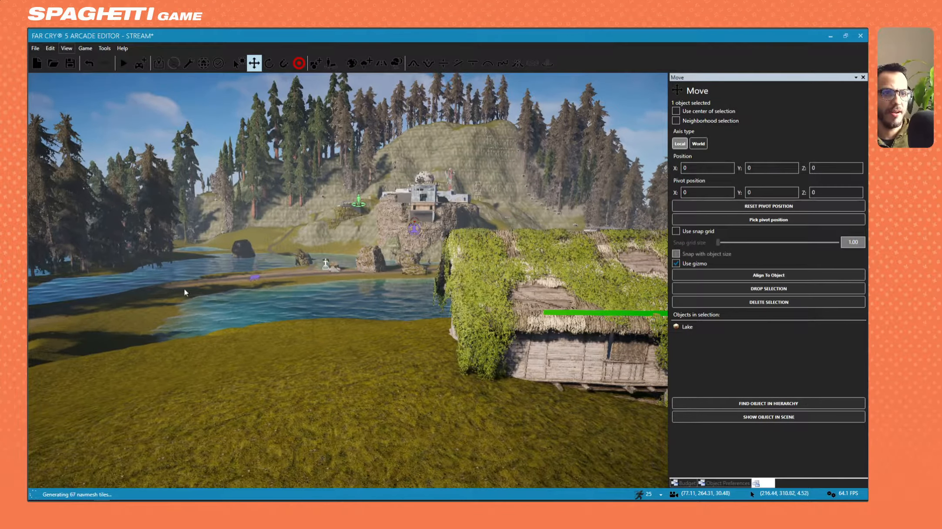
Fly over the lake to the outpost plateau and examine the buildings, vehicles and cliff edge
right_drag(184, 289, 274, 272)
key(s)
key(w)
key(w)
key(w)
key(s)
key(w)
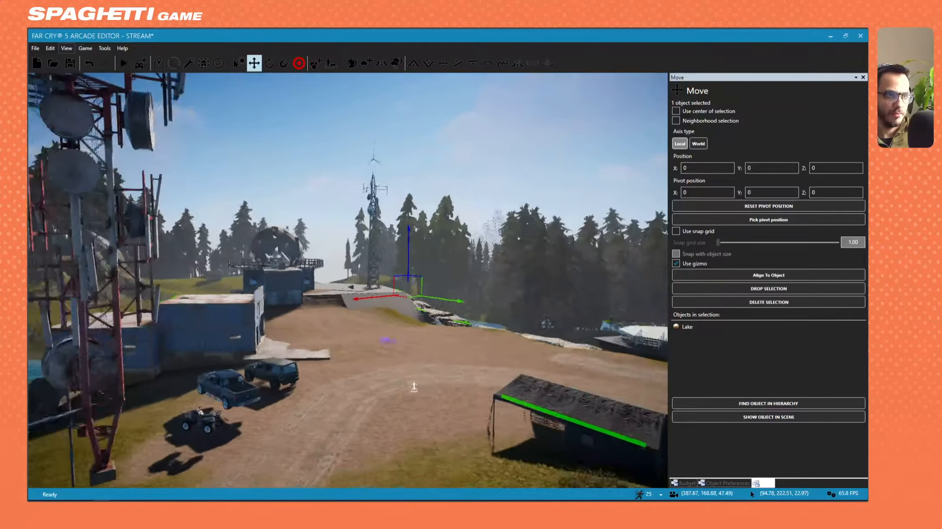
key(a)
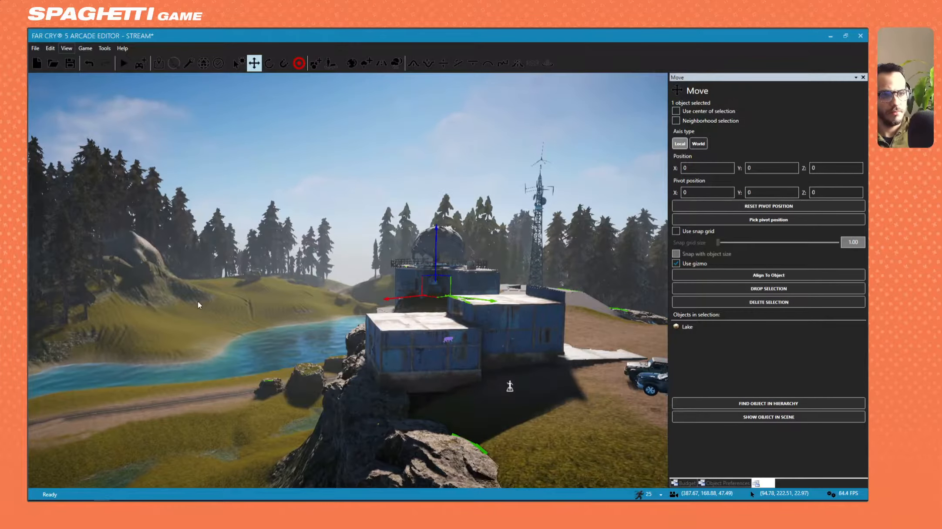
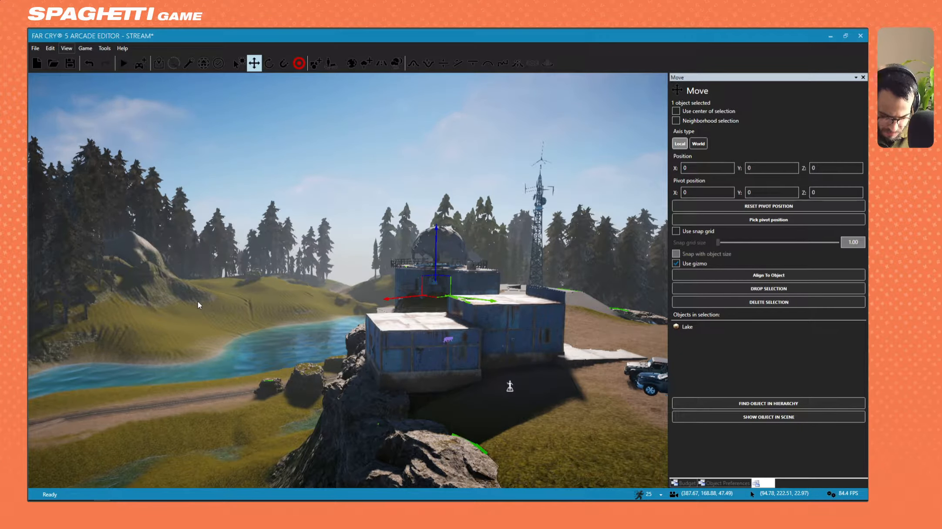
Select the Rock Large Alpine Forest 02 and move it to the grassy slope beside the helipad
key(w)
right_drag(279, 218, 257, 228)
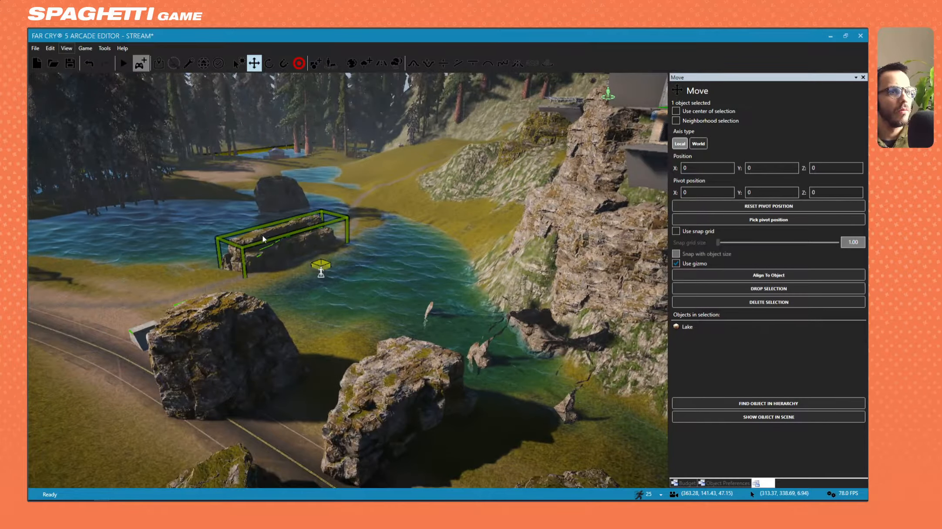
click(262, 234)
right_drag(350, 267, 413, 286)
click(266, 315)
key(w)
right_drag(266, 315, 318, 317)
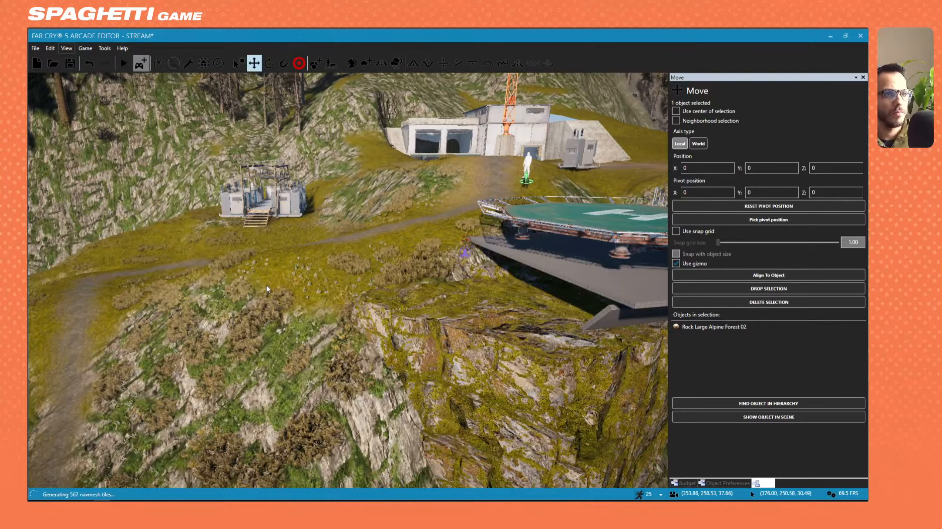
key(s)
right_drag(267, 285, 263, 276)
drag(563, 171, 341, 380)
Adjust the height and position of the Rock Large Alpine Forest 02 to embed it in the slope beside the winding path
drag(347, 339, 355, 283)
drag(346, 317, 332, 367)
scroll(331, 368, up, 5)
key(d)
mouse_move(311, 164)
right_down()
mouse_move(327, 164)
mouse_move(311, 164)
right_up()
Undo the last change and rotate the Rock Large Alpine Forest 02 around its vertical axis to face down the slope
click(269, 64)
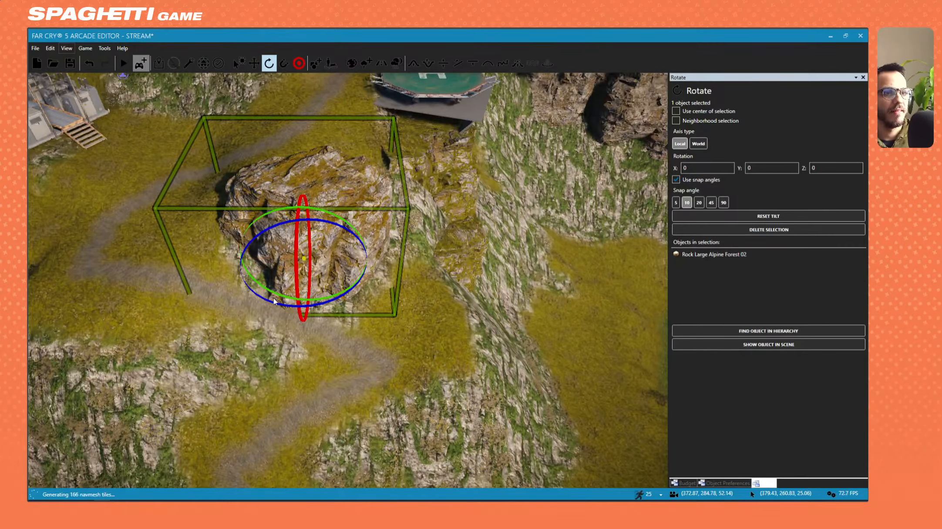
key(ctrl+z)
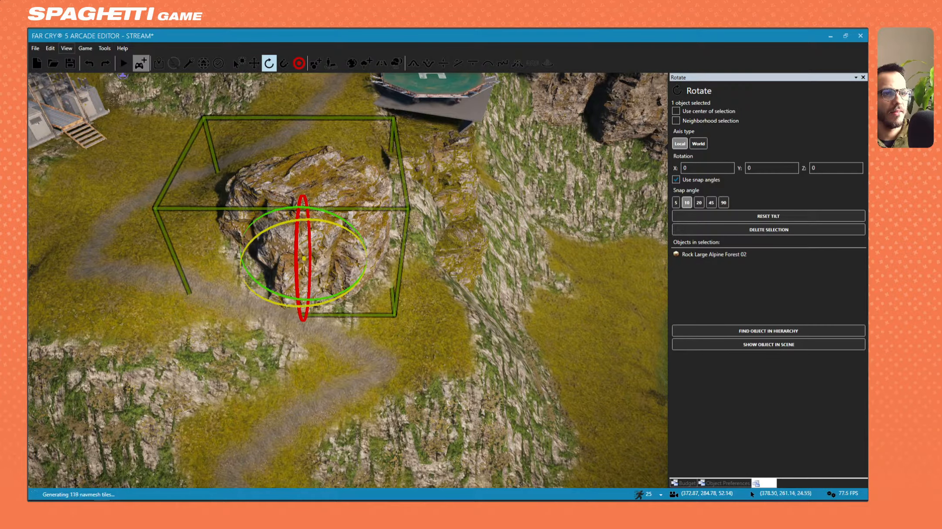
drag(314, 307, 244, 257)
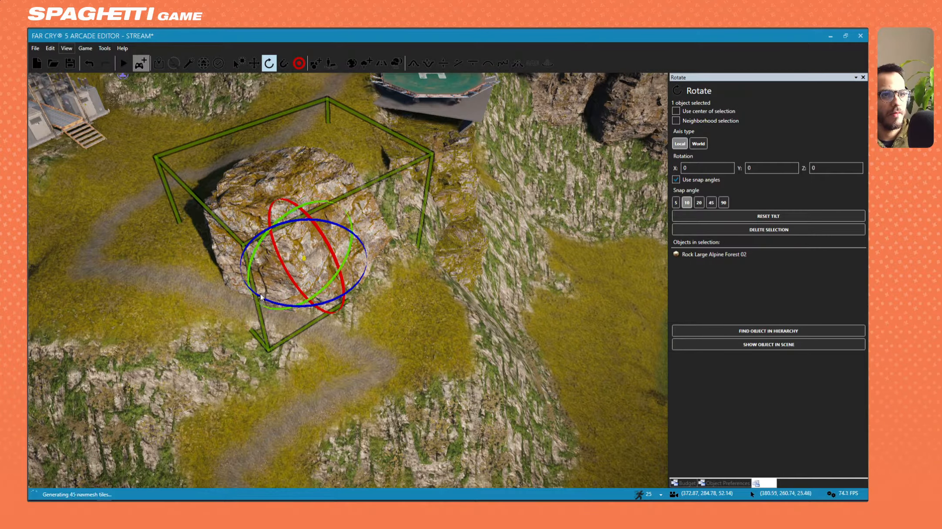
drag(307, 307, 271, 301)
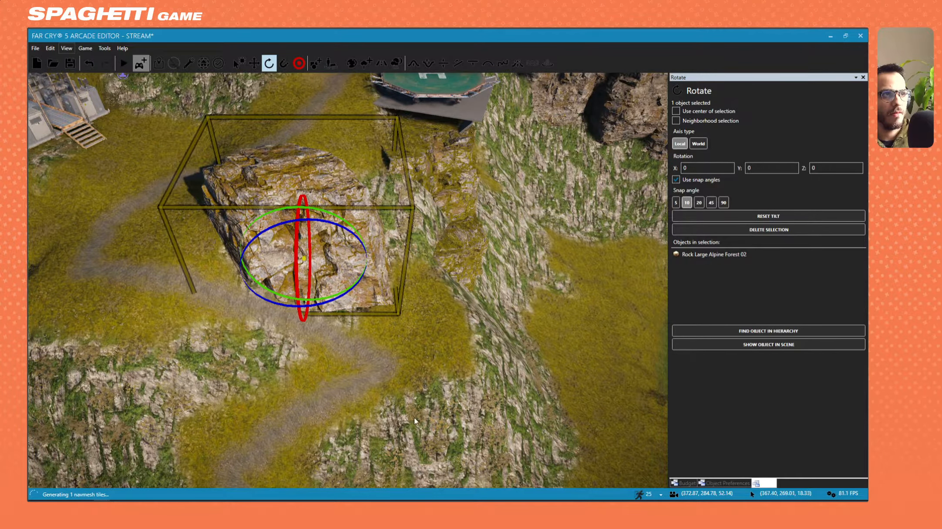
Try to snap the large Rock Large Alpine Forest 01 beside the road onto the nearby ground, and undo it
right_drag(415, 421, 504, 419)
key(w)
right_drag(468, 310, 201, 211)
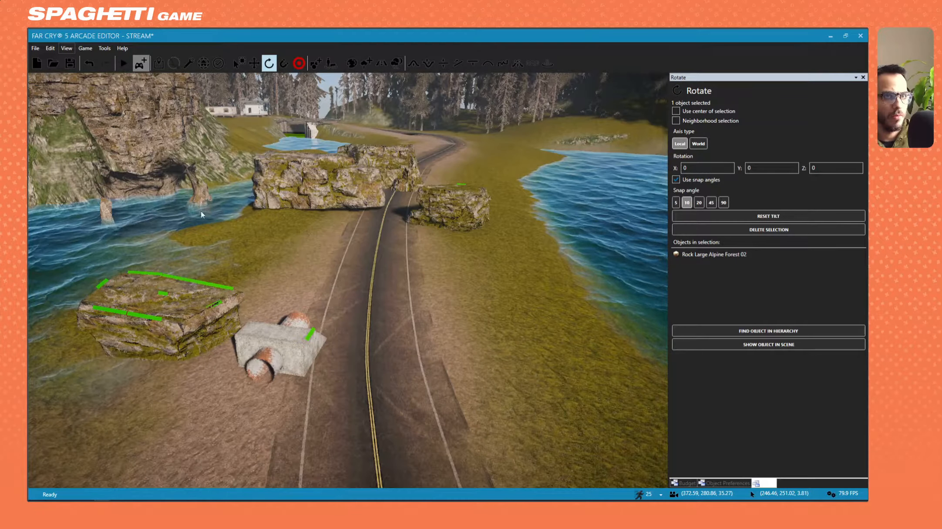
right_drag(234, 261, 248, 227)
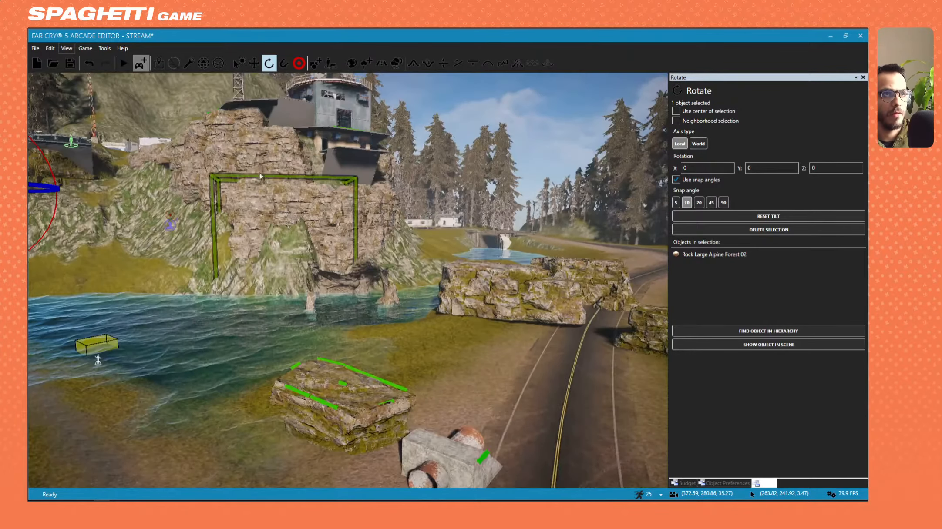
click(285, 64)
click(468, 312)
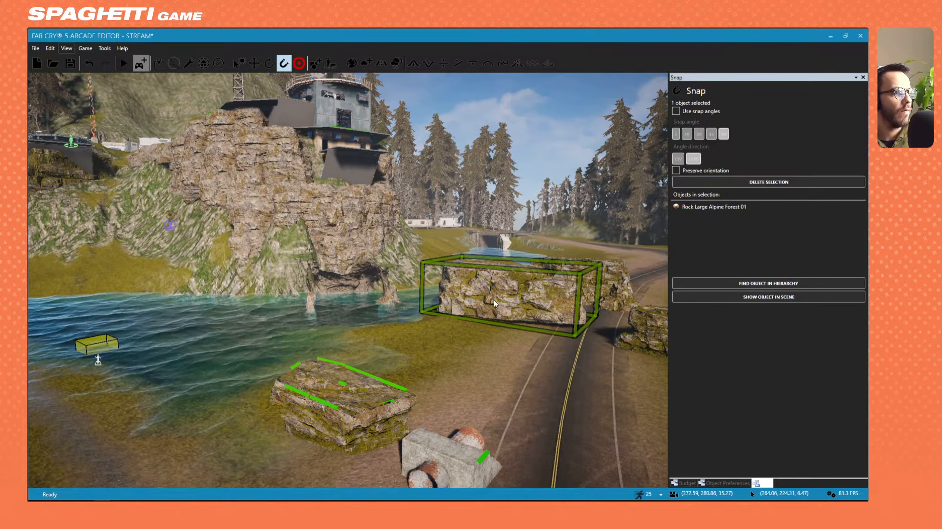
click(440, 391)
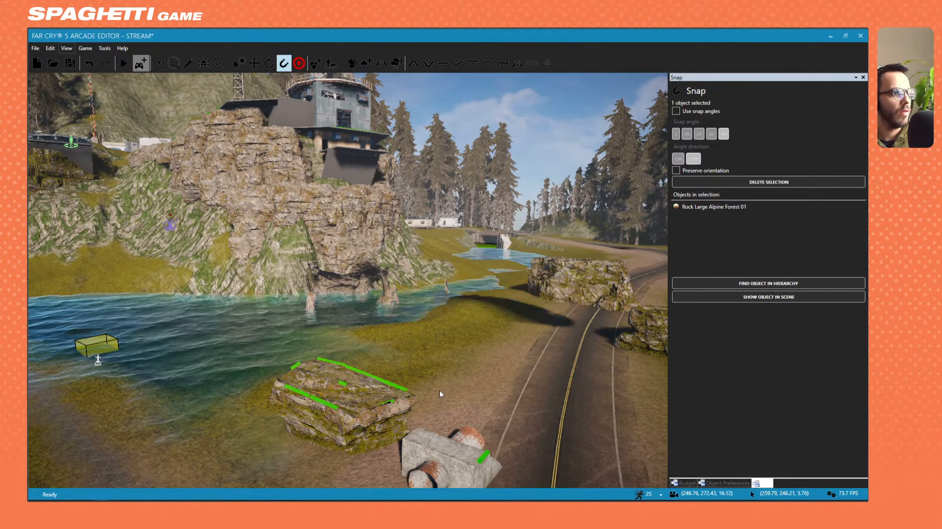
key(ctrl+z)
Try to snap the Rock Large Alpine Forest 01 against the small rock by the concrete barrier, and undo it
key(s)
right_drag(498, 348, 483, 268)
key(d)
click(479, 237)
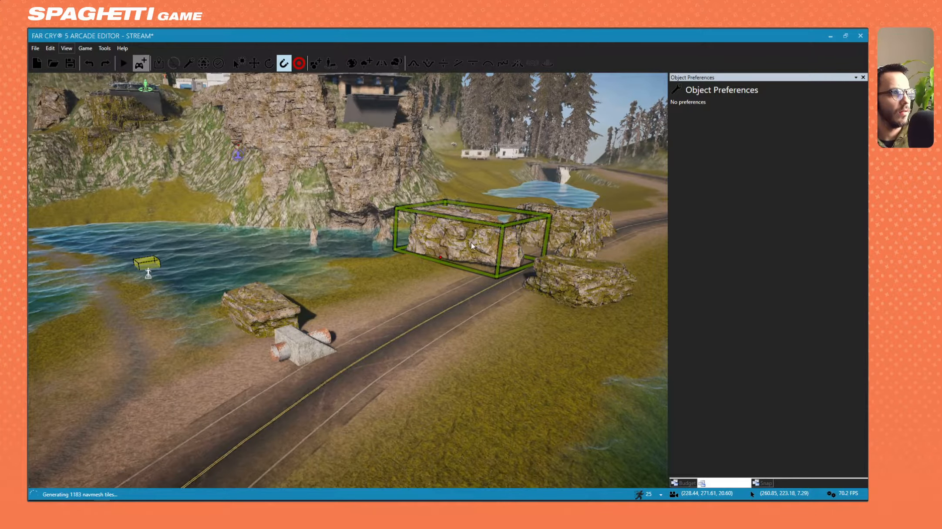
click(273, 307)
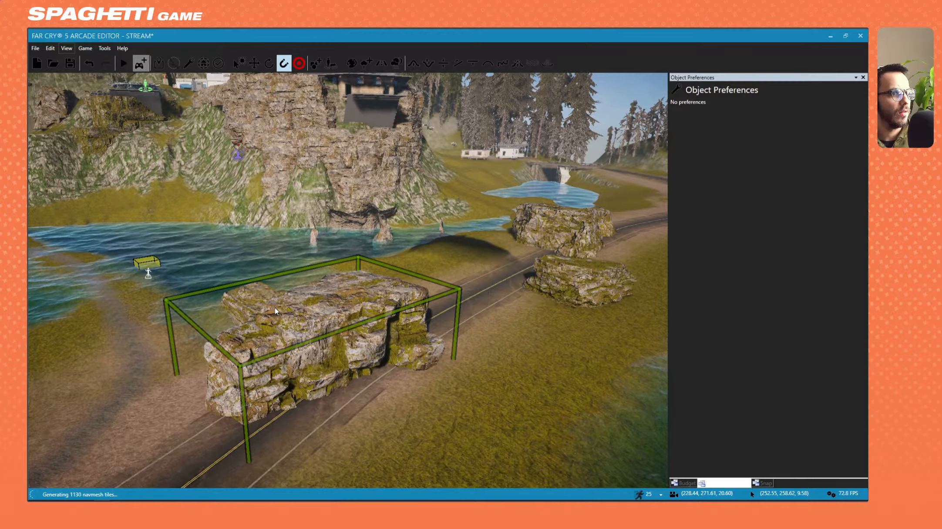
key(ctrl+z)
Cycle the selected Rock Large Alpine Forest 01 through the transform gizmos and return to Move
key(s)
right_drag(337, 316, 506, 303)
key(s)
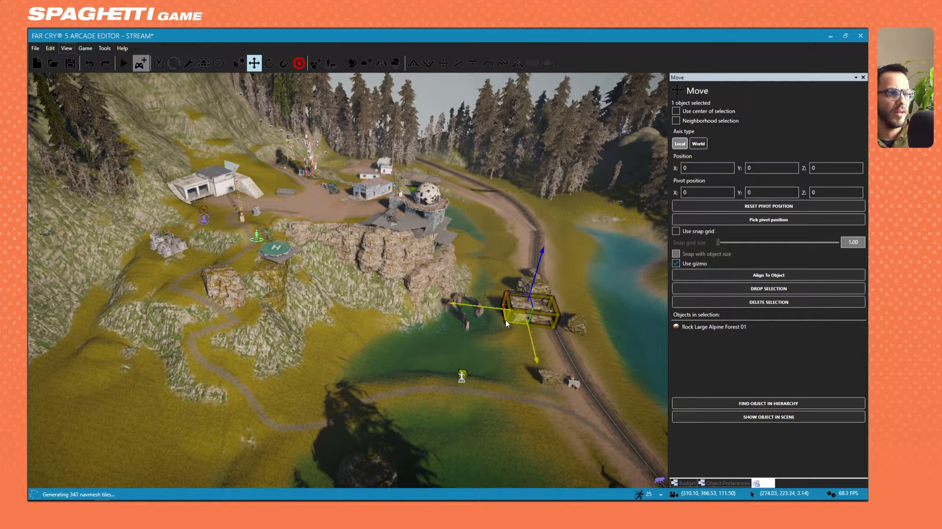
key(w)
right_drag(515, 319, 444, 313)
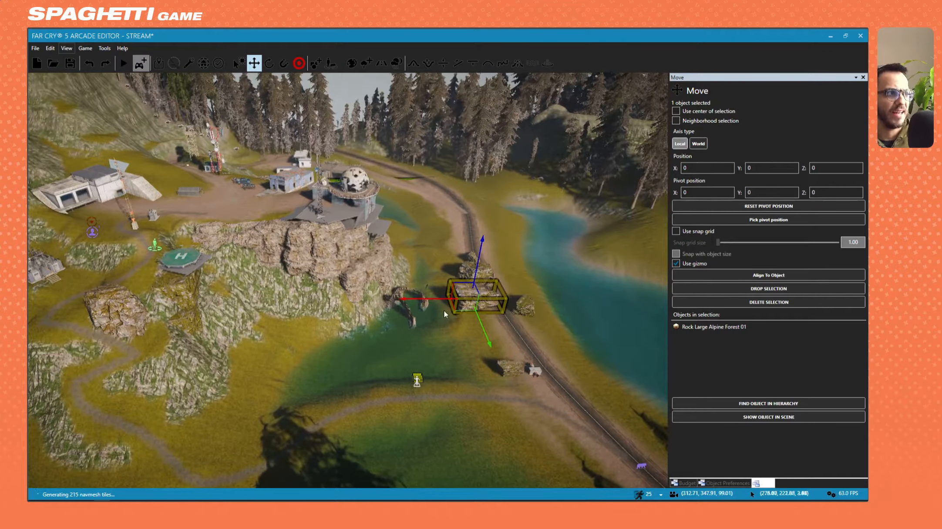
right_drag(266, 287, 265, 311)
key(space)
key(space)
key(space)
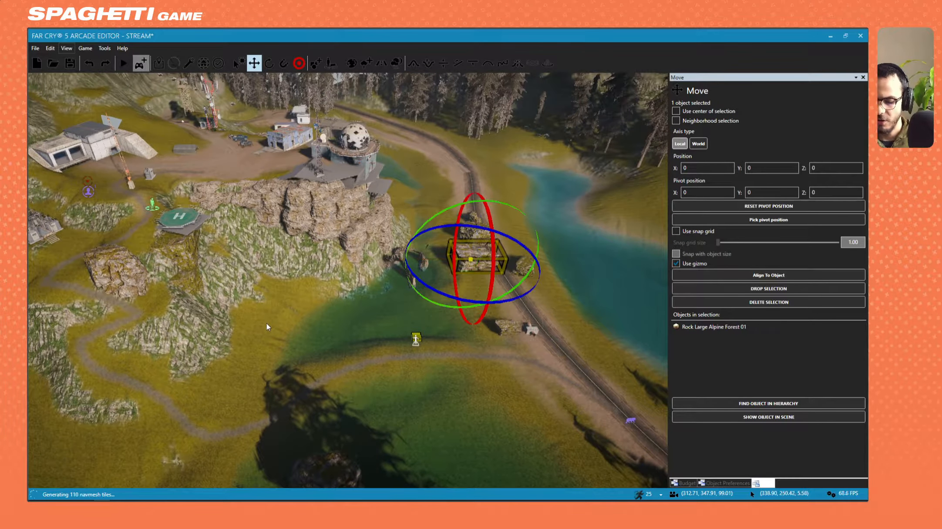
key(space)
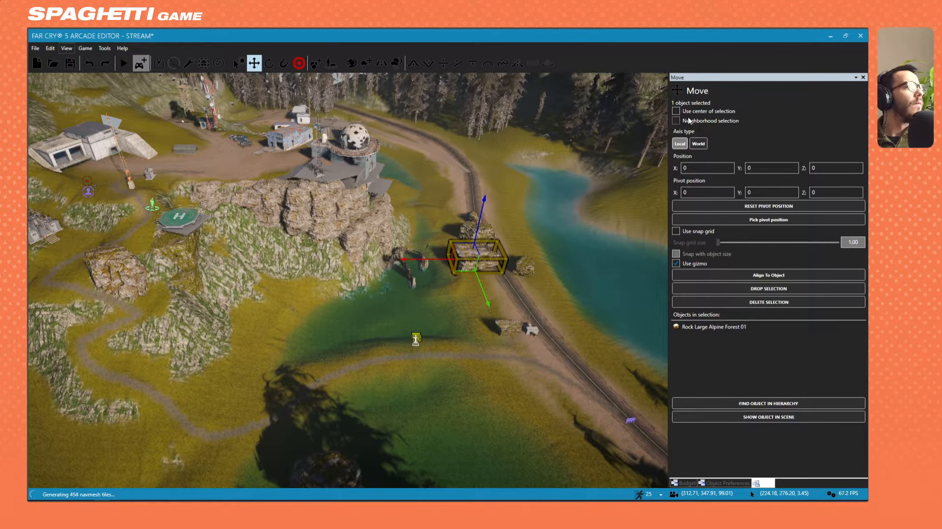
Move the Rock Large Alpine Forest 01 from the roadside across the lake to the slope below the helipad
key(w)
right_drag(390, 227, 165, 231)
key(w)
key(d)
key(d)
key(d)
right_drag(383, 272, 437, 215)
key(a)
key(w)
right_drag(318, 387, 244, 462)
key(w)
key(s)
right_drag(392, 462, 479, 374)
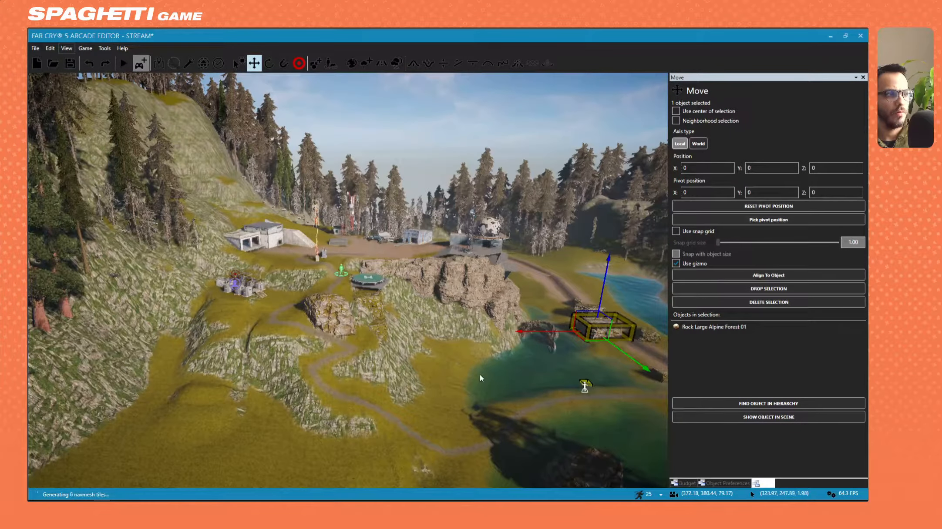
drag(586, 341, 379, 349)
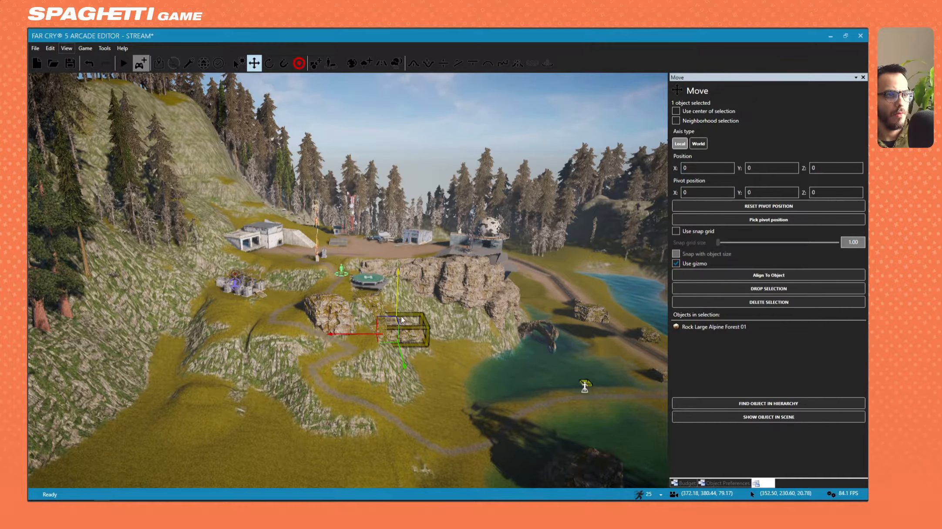
Shift the Rock Large Alpine Forest 01 along the slope to the rocky outcrop just below the Rock Large Alpine Forest 02
key(w)
right_drag(402, 320, 364, 296)
key(s)
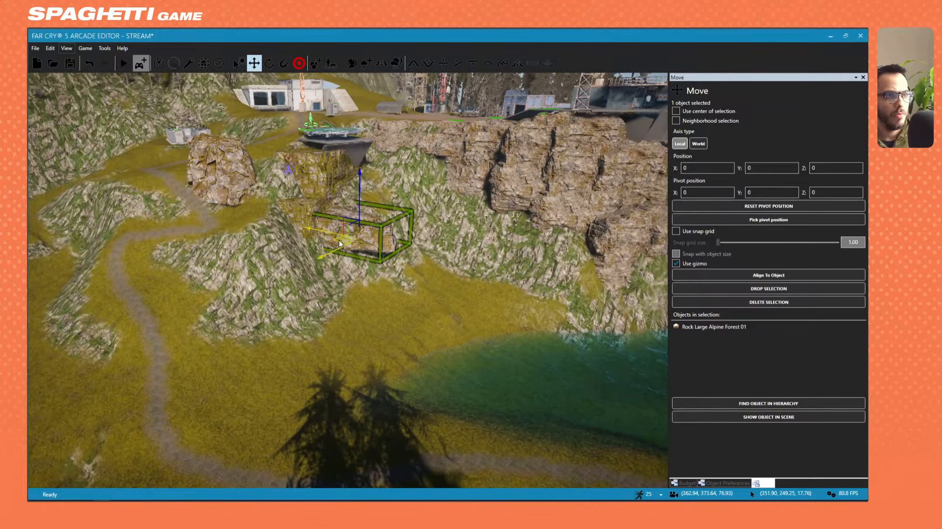
drag(338, 240, 244, 255)
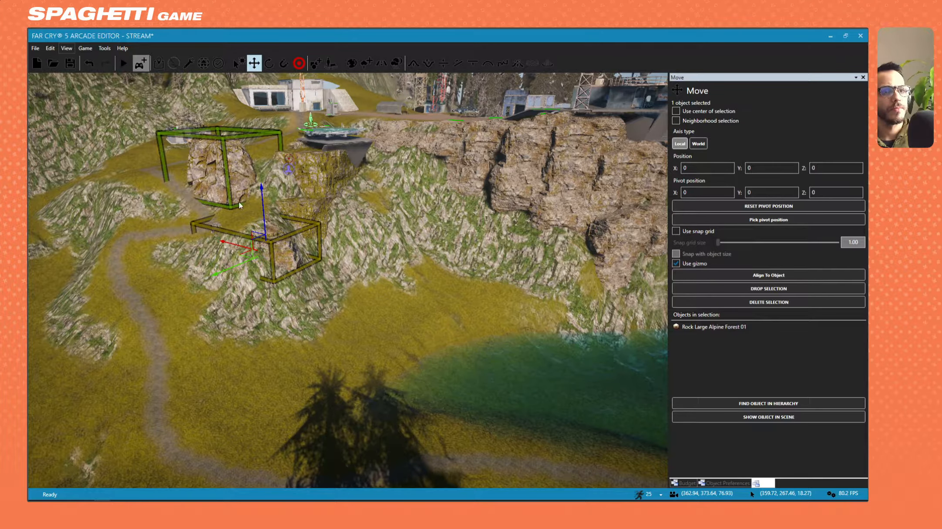
Select only the Rock Large Alpine Forest 01 and rotate it around its vertical axis to follow the slope
key(w)
right_drag(282, 249, 342, 316)
key(3)
key(e)
drag(464, 391, 383, 269)
click(558, 350)
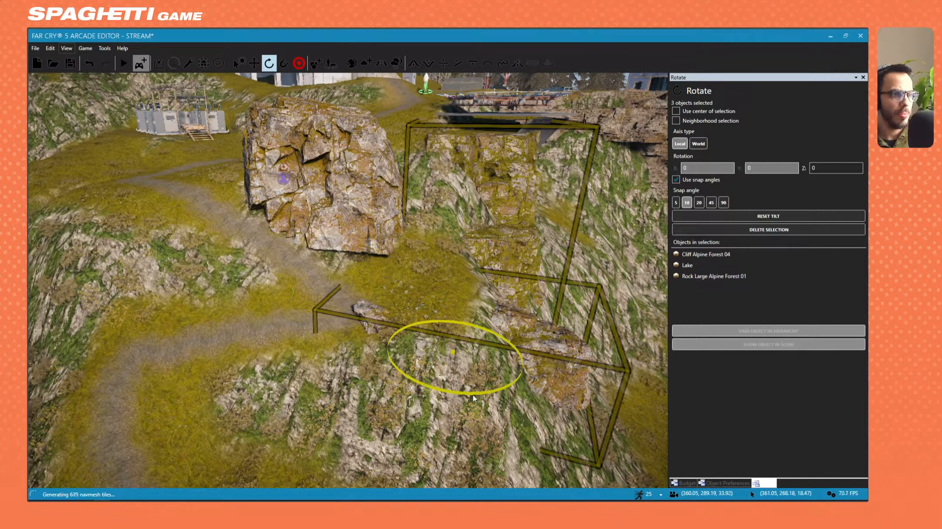
click(580, 383)
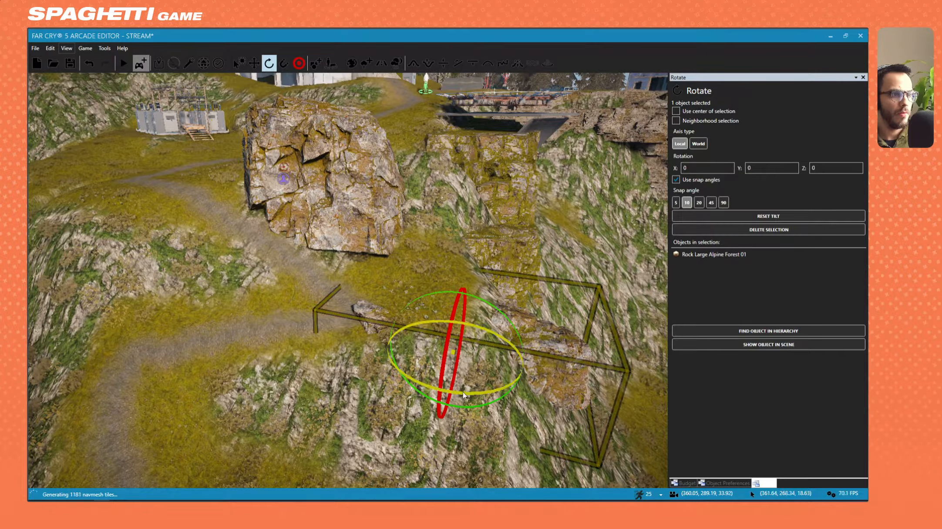
drag(492, 390, 449, 368)
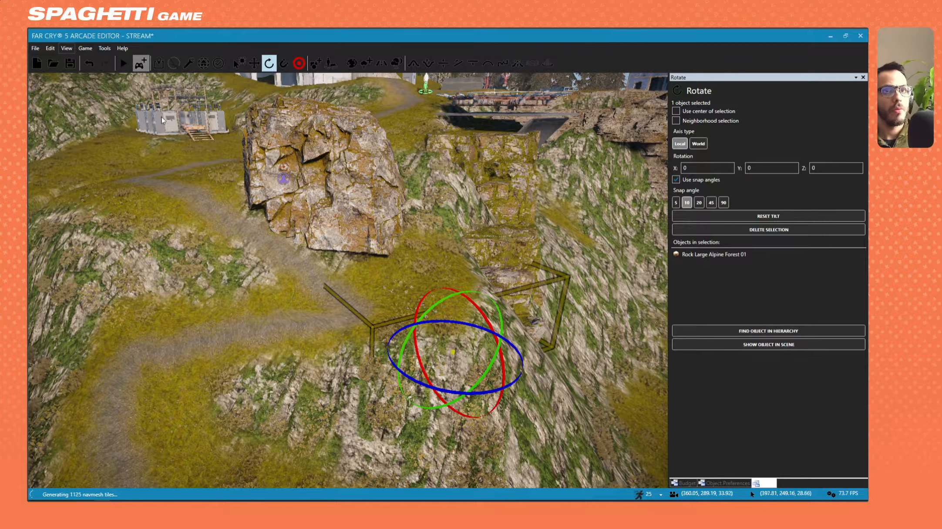
Move the Rock Large Alpine Forest 01 outward so it protrudes from the slope beside the bend in the path
key(w)
key(w)
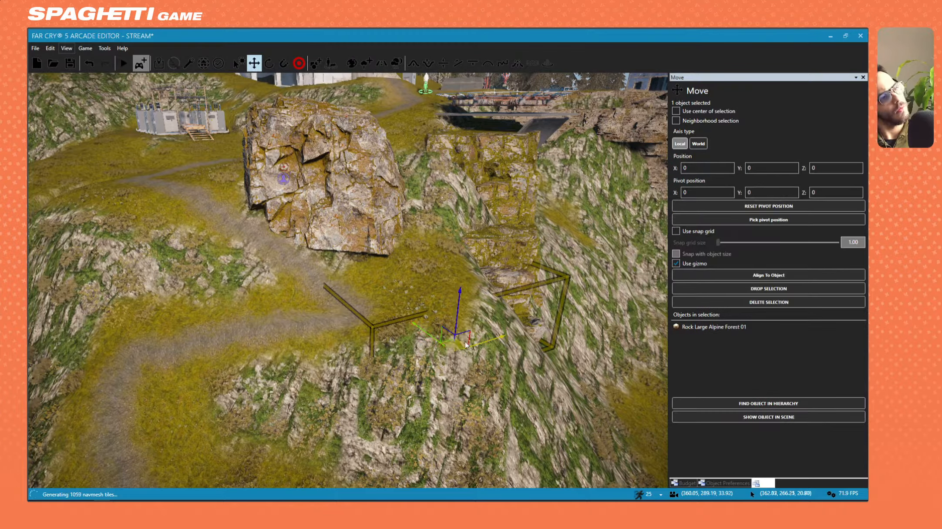
drag(454, 342, 439, 414)
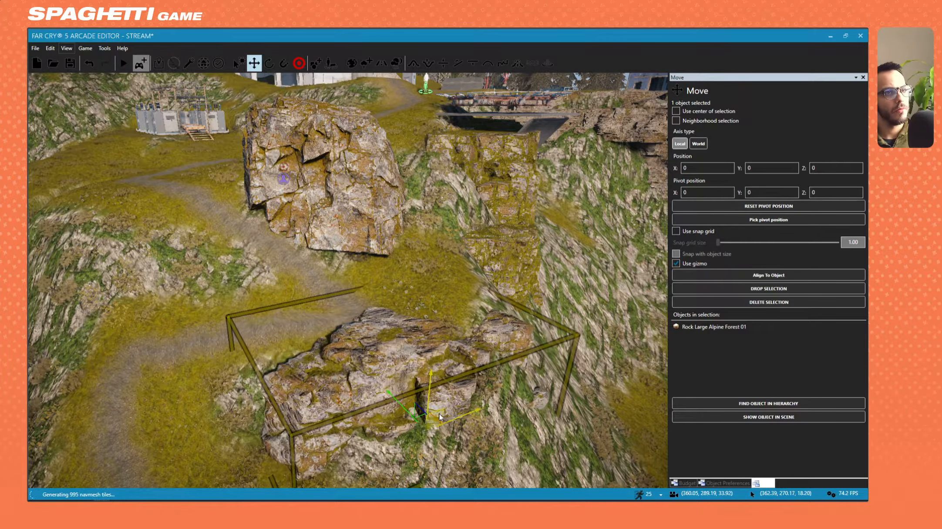
Select the Rock Large Alpine Forest 02 above the path bend and lower it into the slope
click(360, 236)
drag(321, 174, 318, 202)
key(s)
key(a)
mouse_move(318, 202)
right_down()
mouse_move(317, 217)
mouse_move(306, 189)
right_up()
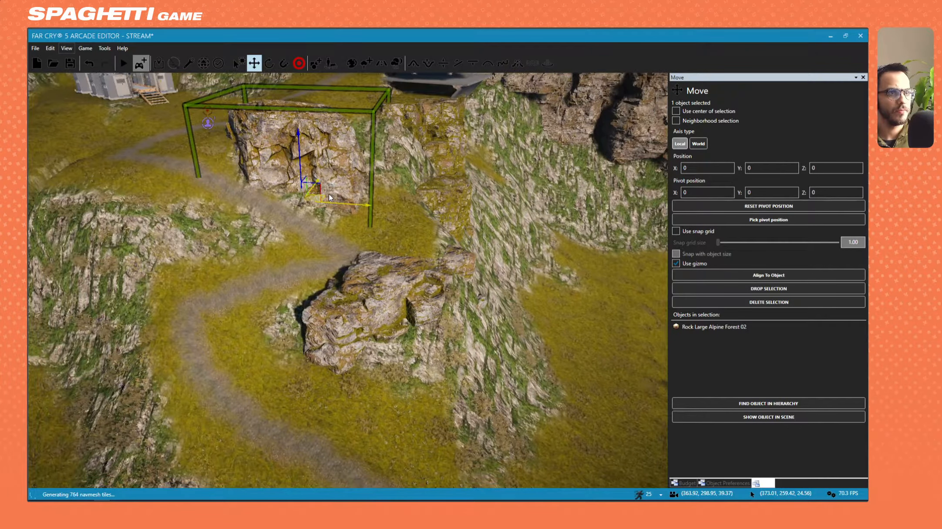
Duplicate the Rock Large Alpine Forest 02 and lower the copy beside the Rock Large Alpine Forest 01
key(ctrl)
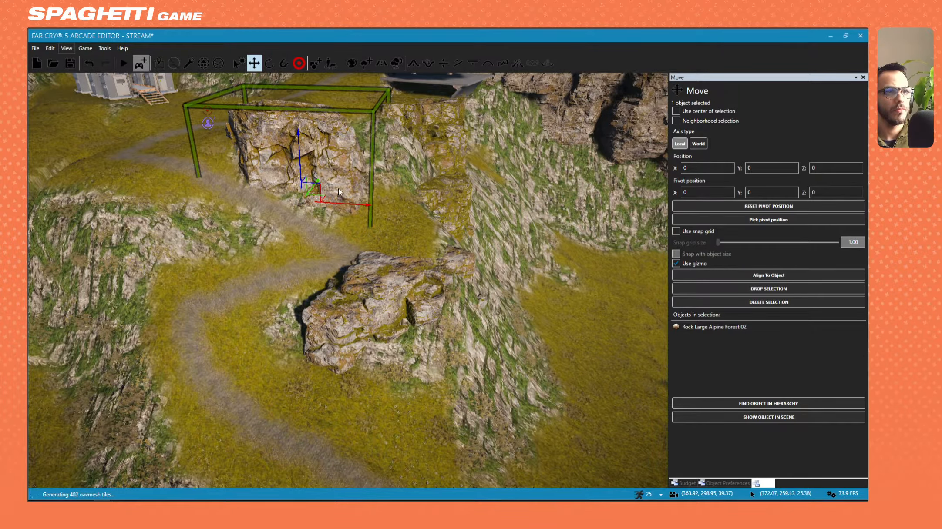
shift+drag(327, 201, 419, 263)
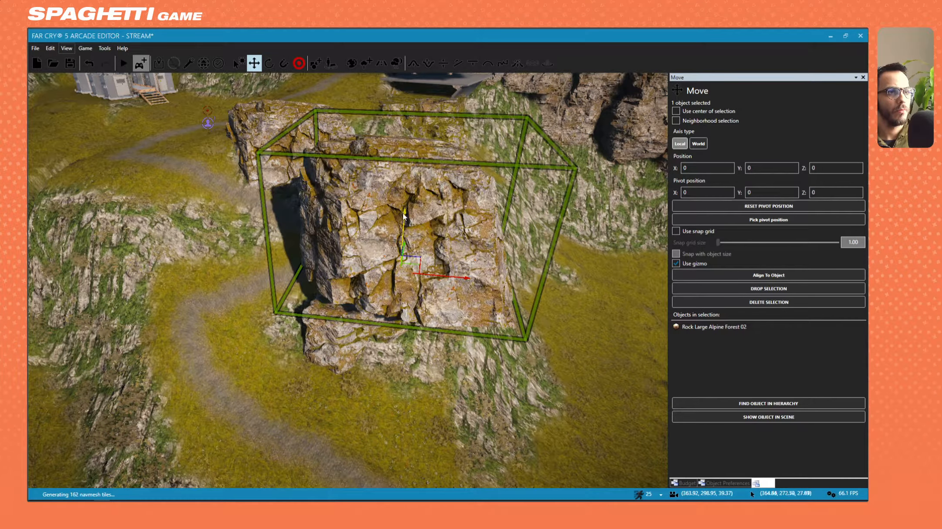
drag(404, 217, 403, 293)
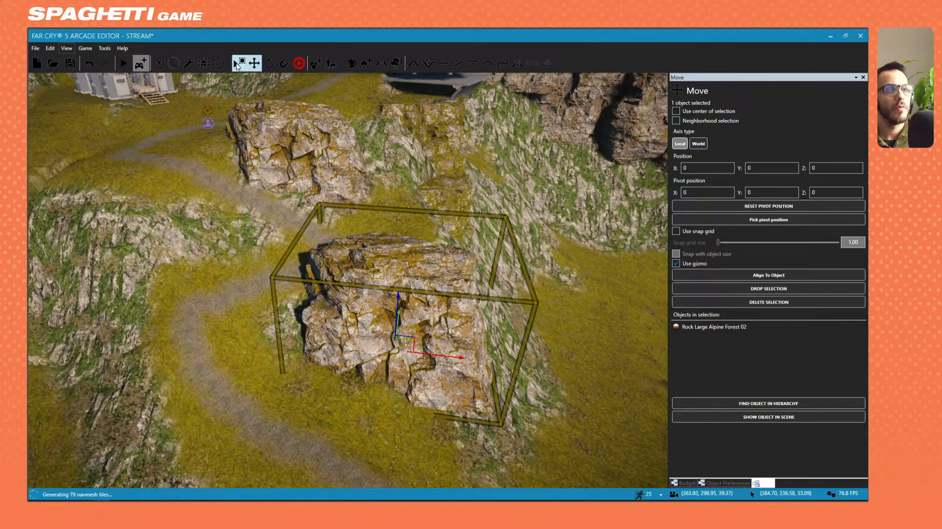
Rotate the copied Rock Large Alpine Forest 02 around its vertical axis and shift it deeper into the slope
click(269, 63)
drag(396, 398, 461, 399)
key(ctrl+z)
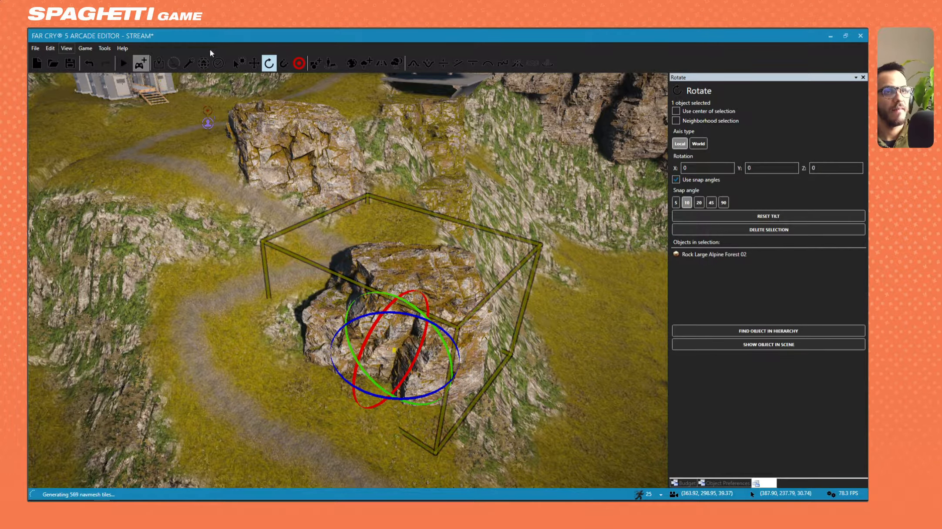
click(256, 64)
drag(372, 359, 407, 343)
drag(434, 304, 432, 320)
Place the Rock Large Alpine Forest 02 on the grassy slope at the foot of the cliff below the dome building
key(d)
key(w)
key(w)
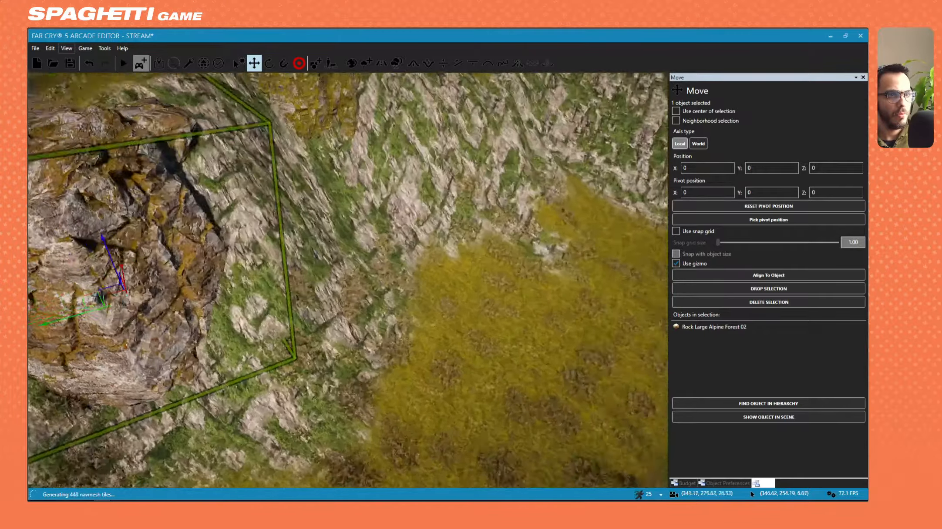
key(s)
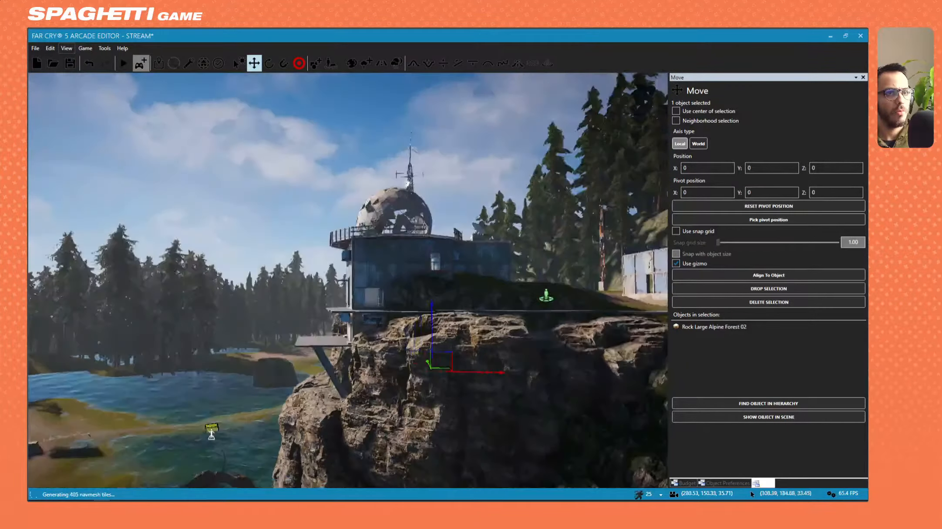
key(d)
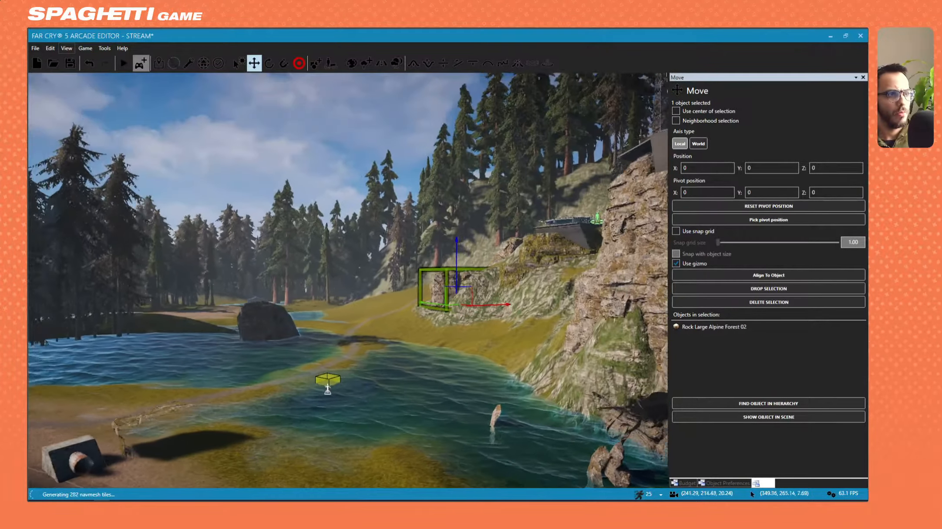
key(d)
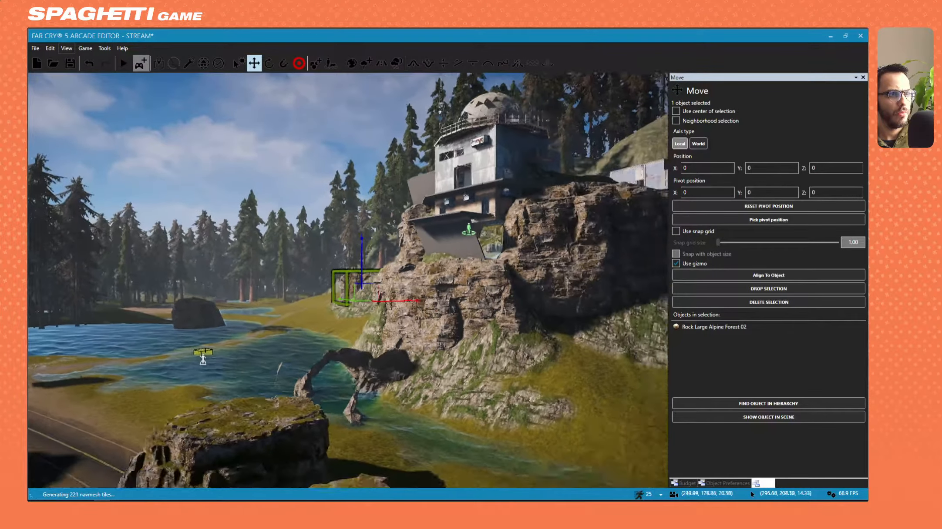
key(w)
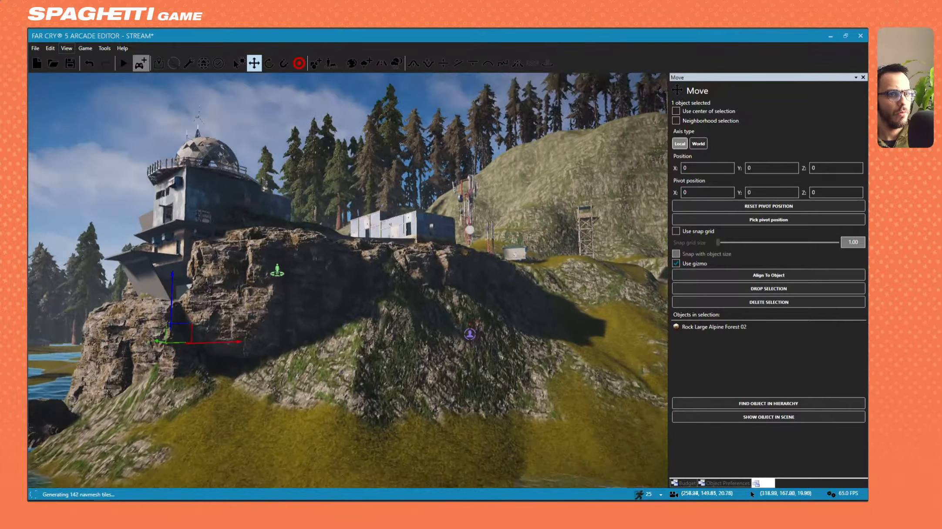
key(s)
key(s)
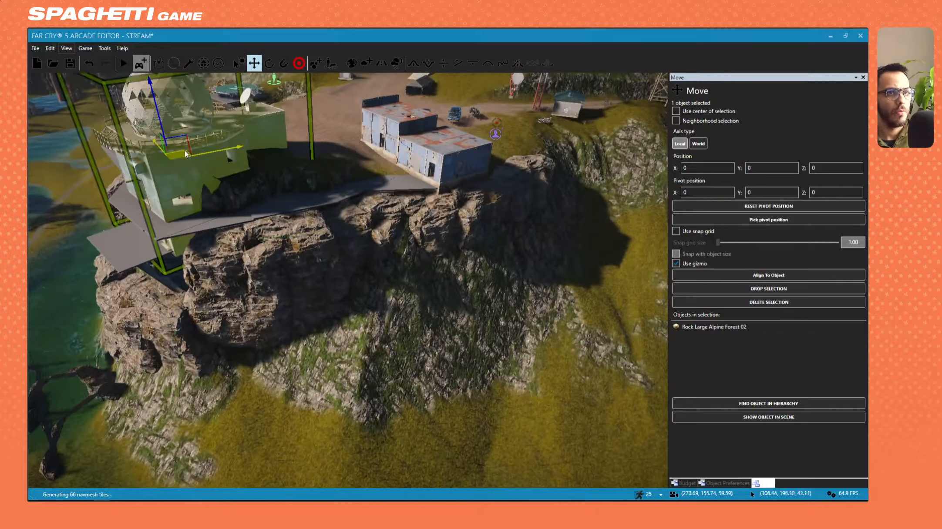
drag(183, 149, 362, 324)
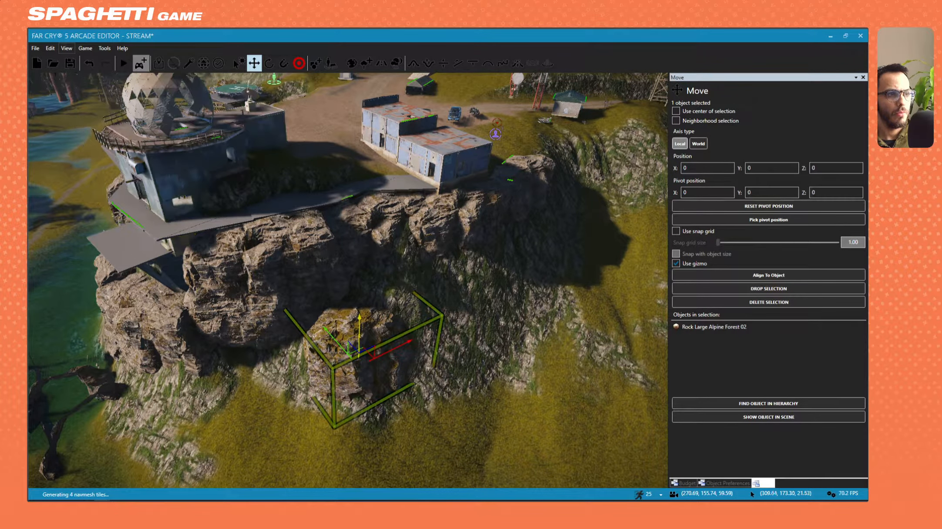
Place a copy of the Rock Large Alpine Forest 02 on the slope below the guardrail of the dirt road
right_drag(362, 326, 244, 337)
key(w)
key(d)
key(d)
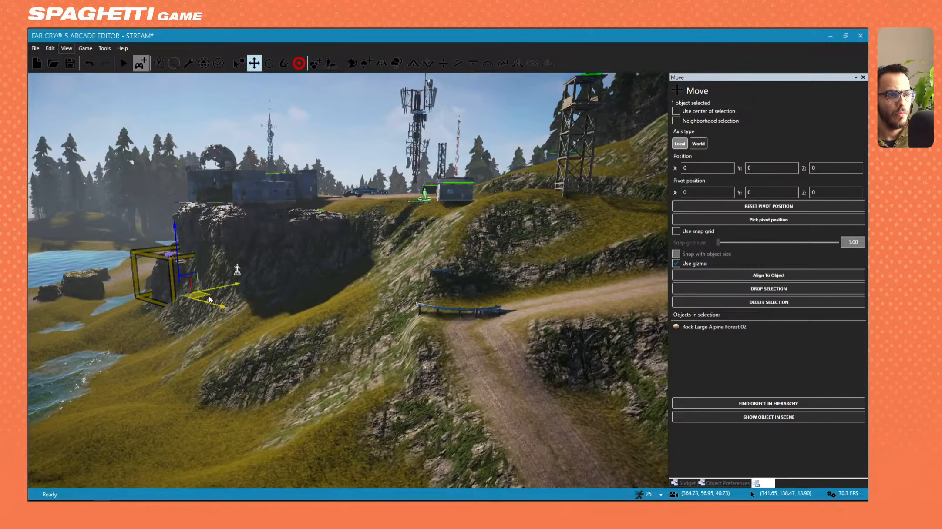
drag(209, 299, 478, 464)
key(a)
right_drag(478, 464, 445, 368)
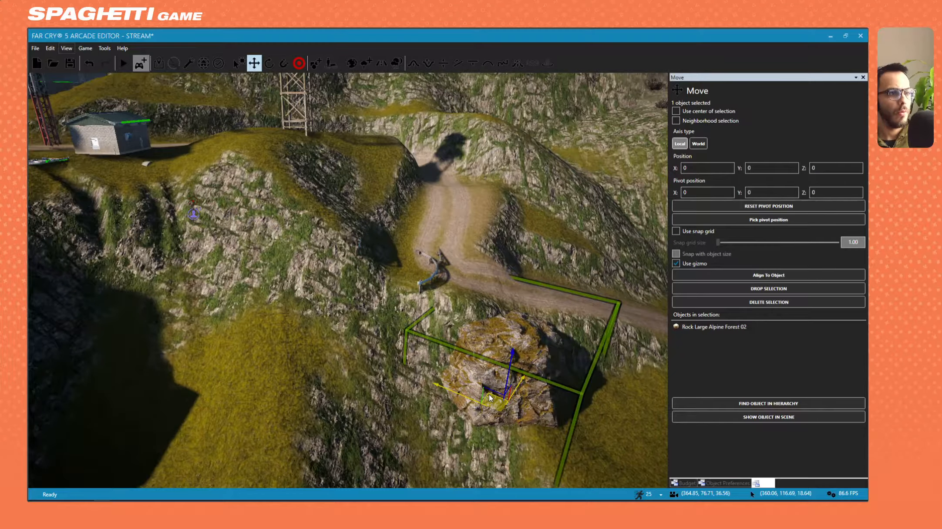
Fine-tune the position of the selected Rock Large Alpine Forest 02 on the slope near the dirt road
drag(265, 328, 221, 223)
right_drag(221, 223, 135, 139)
key(w)
key(d)
right_drag(436, 183, 273, 201)
mouse_move(426, 377)
mouse_down()
mouse_move(409, 387)
mouse_move(419, 393)
mouse_up()
Fly back along the cliff towards the lake and examine the rocks below the dome building
key(w)
right_drag(422, 392, 248, 400)
key(s)
key(a)
key(s)
key(w)
right_drag(375, 338, 292, 342)
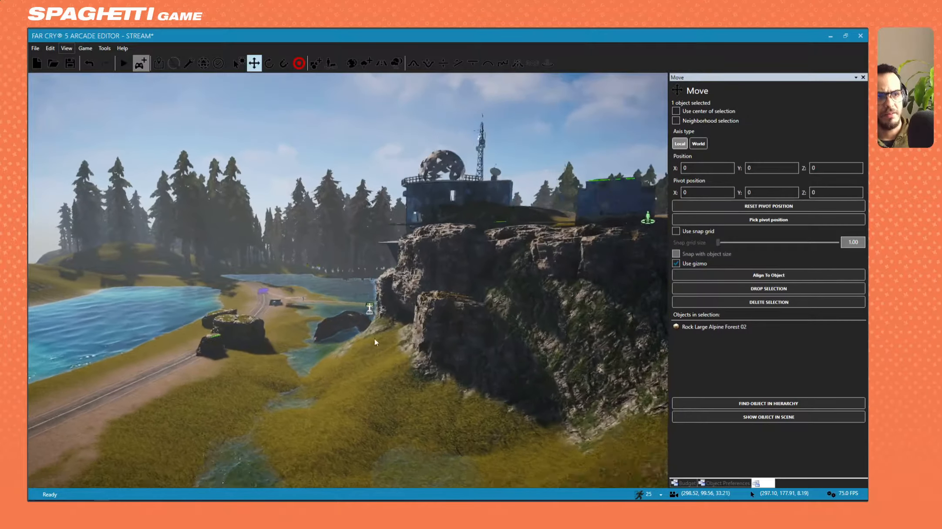
key(w)
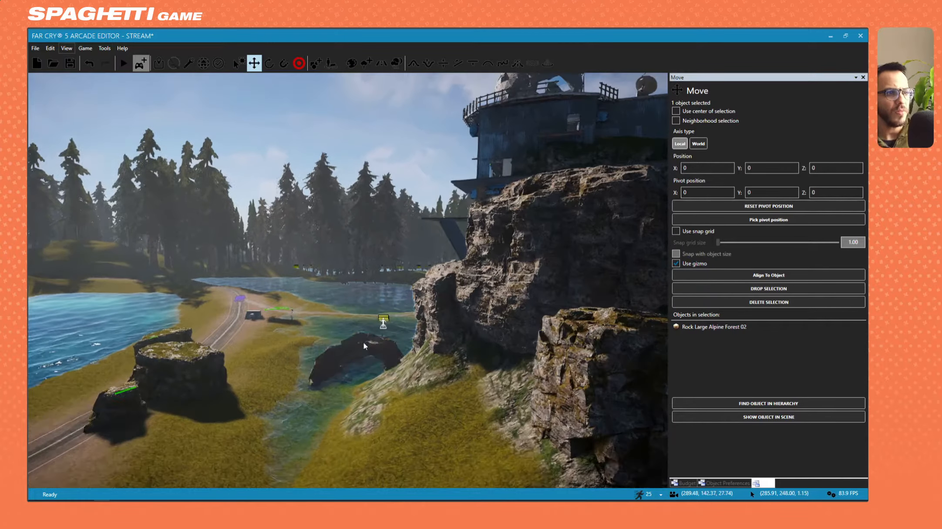
Duplicate the Rock Large Alpine Forest 02 near the helipad and sink the copy into the slope on the other side of the footpath
right_drag(475, 288, 492, 277)
key(w)
right_drag(416, 277, 518, 280)
key(w)
key(w)
right_drag(348, 279, 329, 275)
click(330, 252)
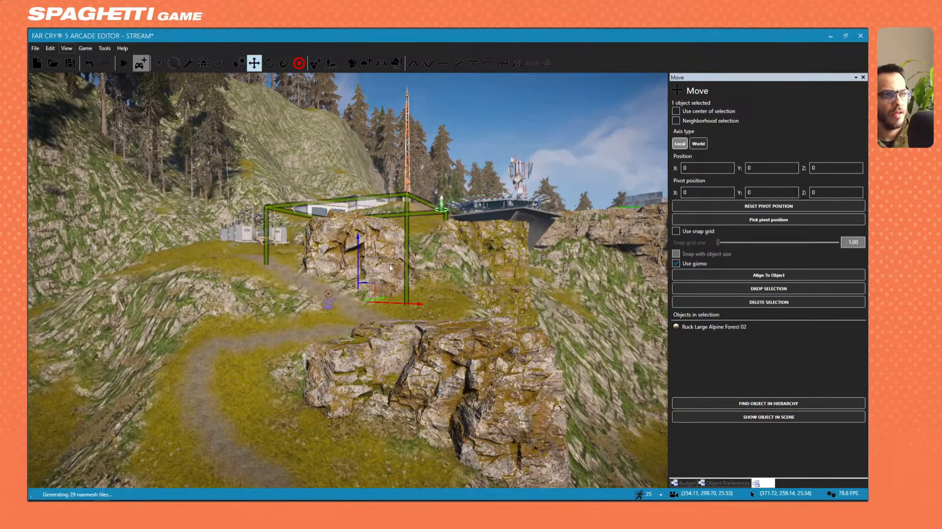
key(w)
right_drag(389, 265, 449, 205)
key(s)
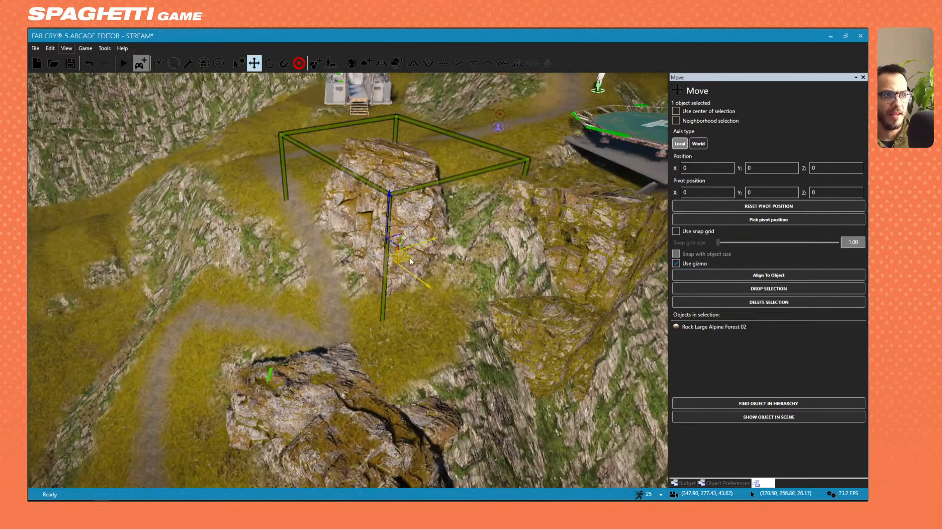
drag(410, 258, 229, 210)
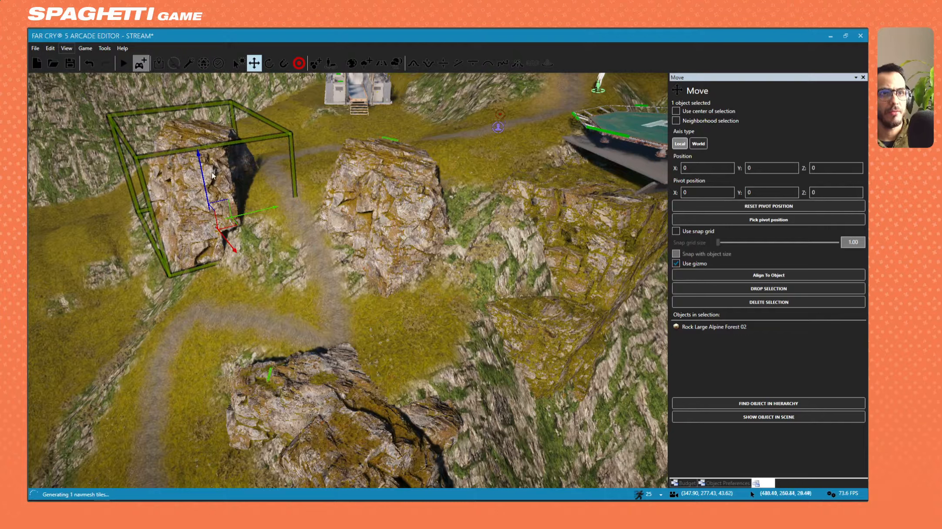
drag(213, 175, 194, 226)
Rotate the copied Rock Large Alpine Forest 02 about its vertical axis and shift it closer into the hillside
key(w)
right_drag(261, 261, 220, 240)
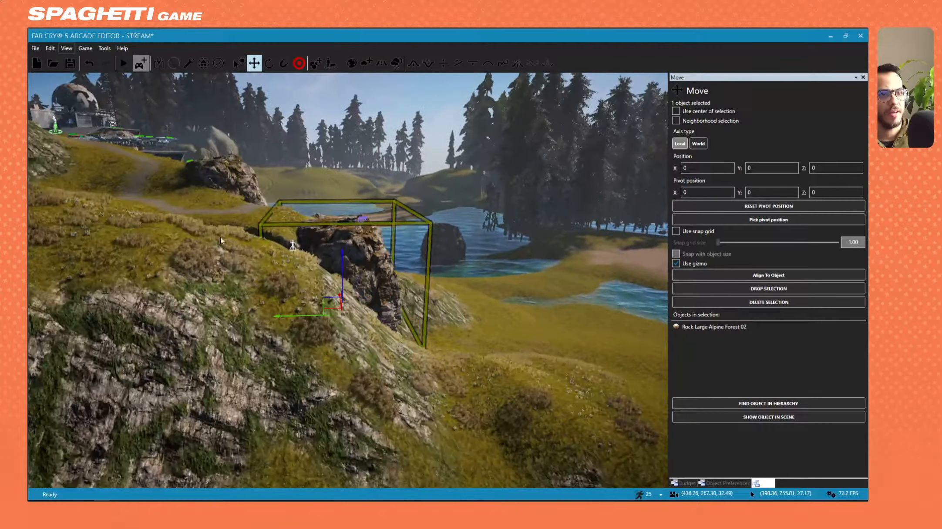
click(269, 63)
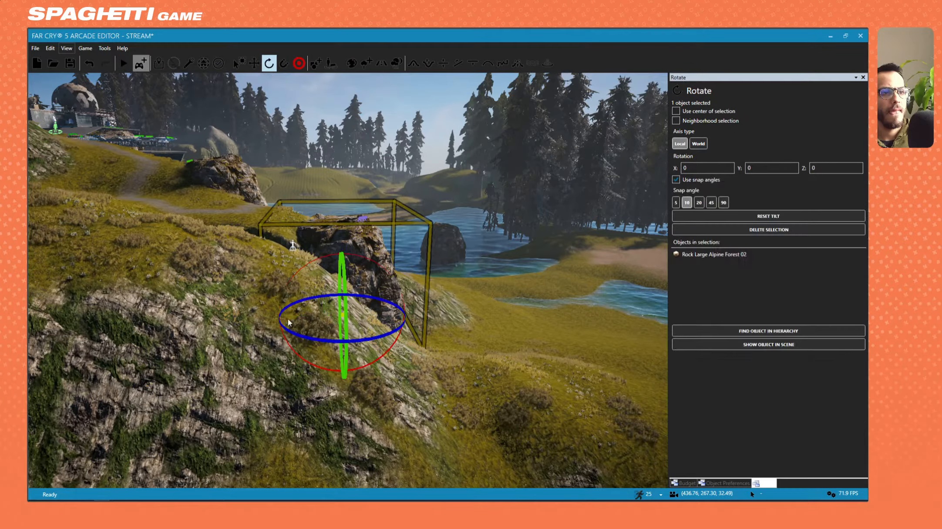
drag(304, 345, 383, 344)
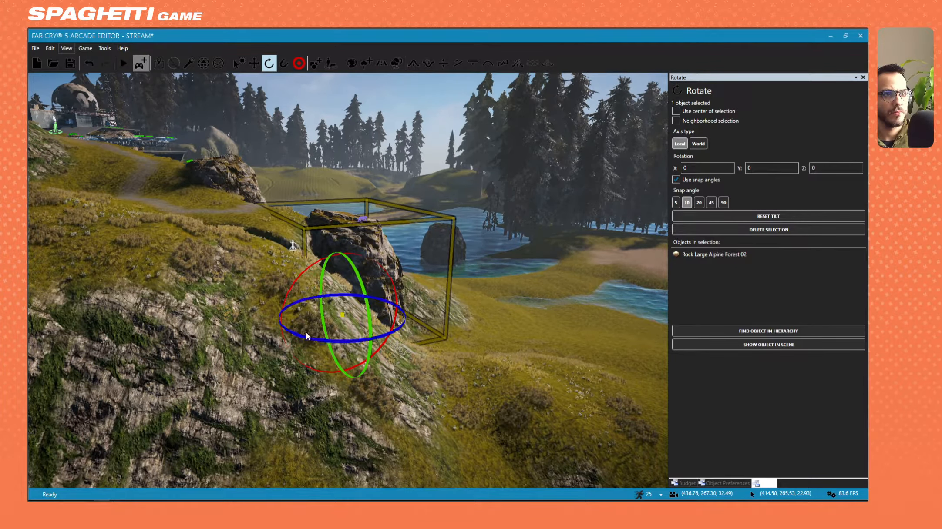
click(254, 64)
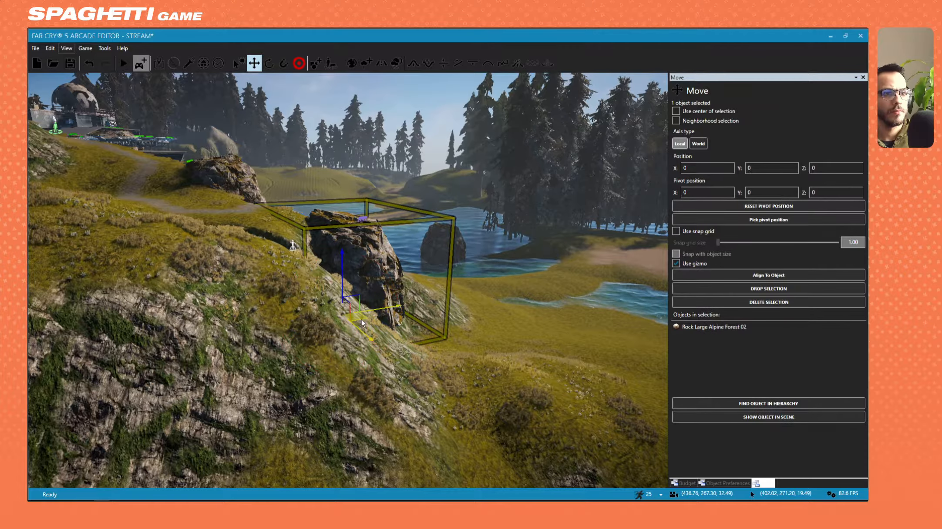
drag(365, 317, 332, 326)
Save the map with the newly placed rocks
key(w)
key(d)
right_drag(332, 327, 496, 298)
key(s)
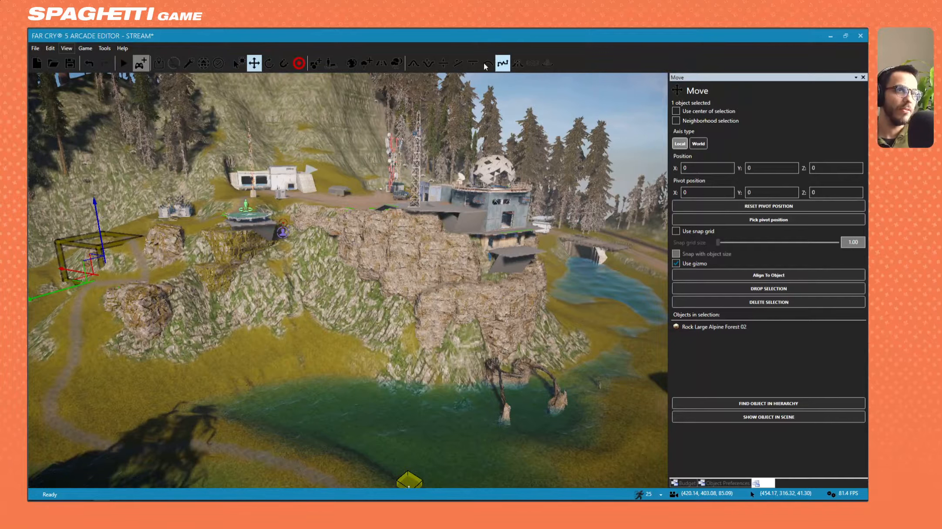
click(69, 63)
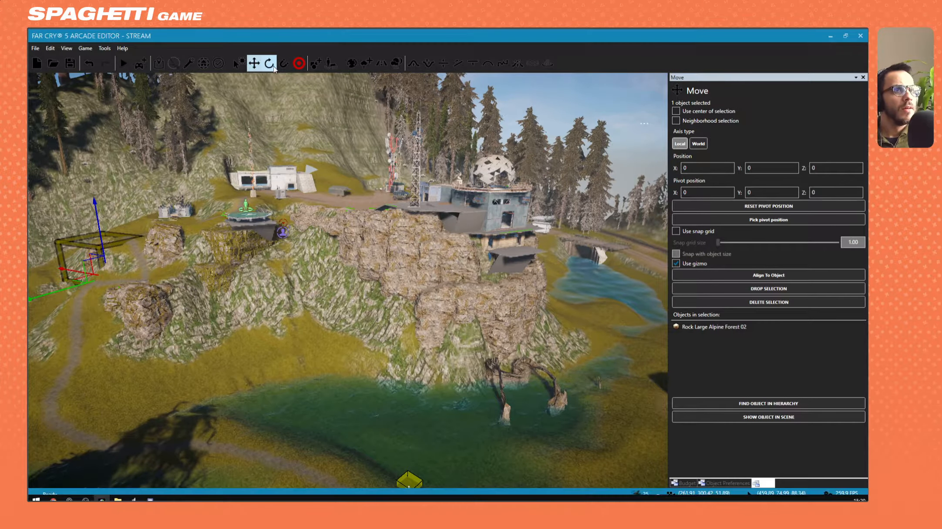
Replace the mossy Rock_Cliff terrain texture with Rock_Cliff_01 in the Texture Painter
click(351, 63)
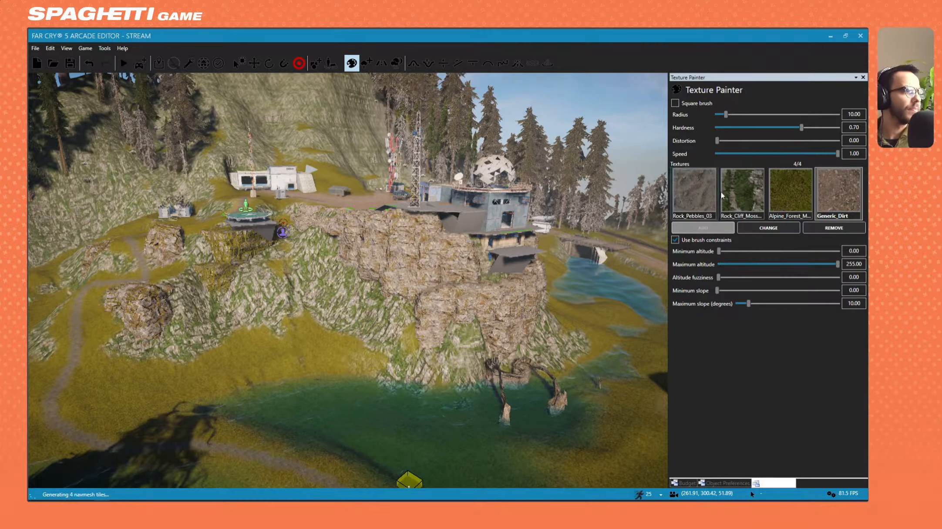
click(758, 196)
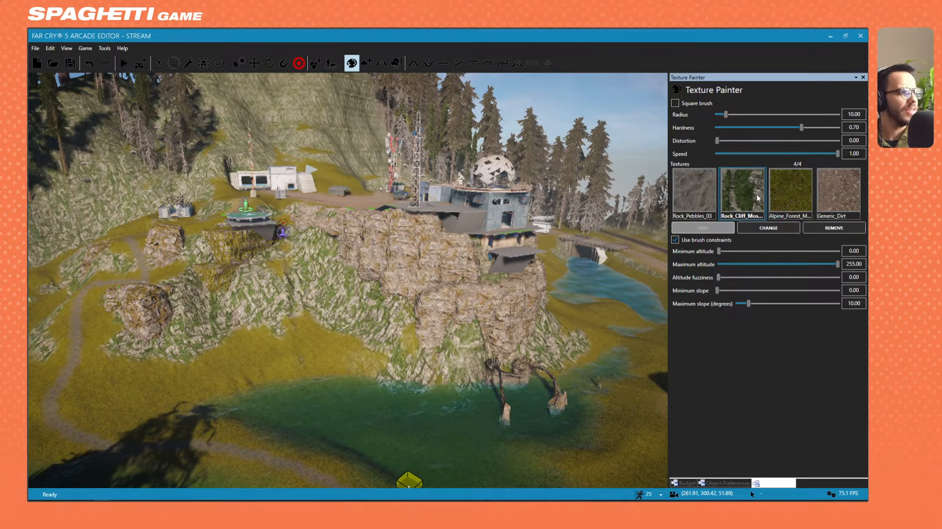
click(758, 229)
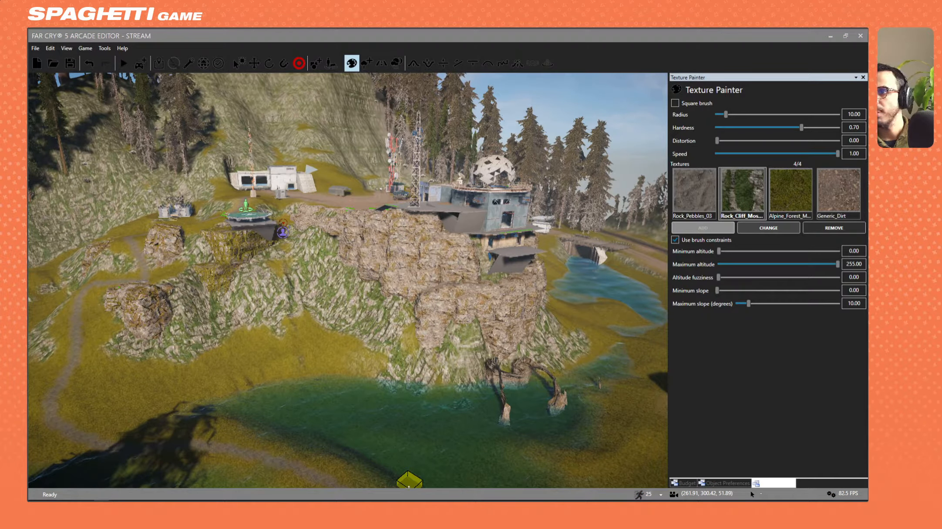
drag(327, 149, 473, 141)
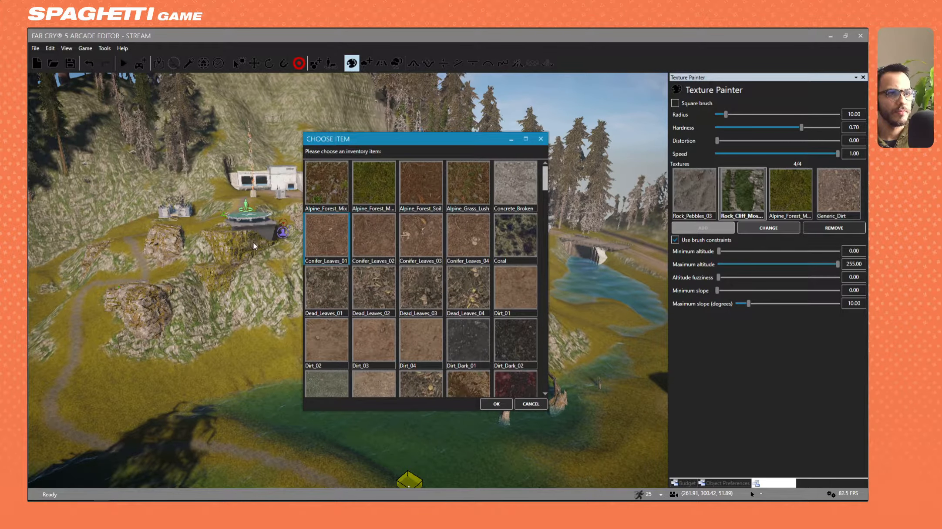
scroll(435, 305, down, 4)
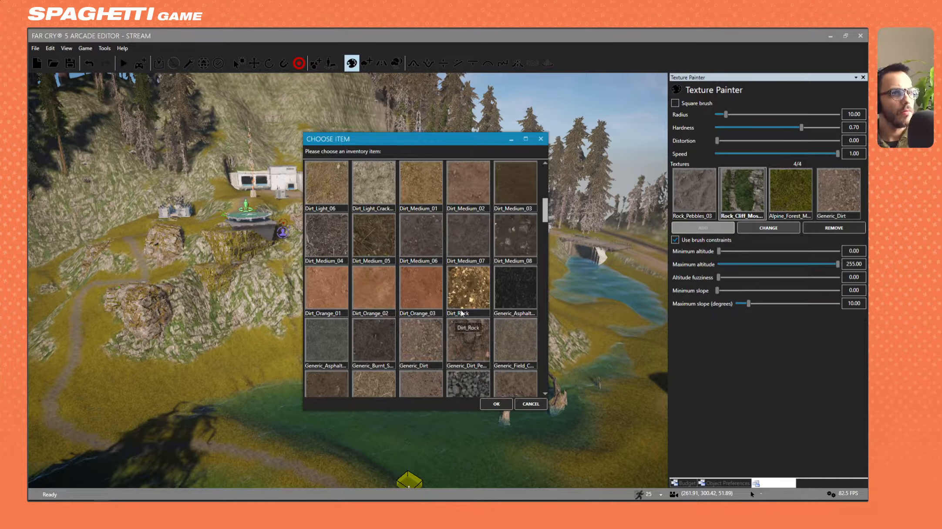
drag(544, 224, 538, 282)
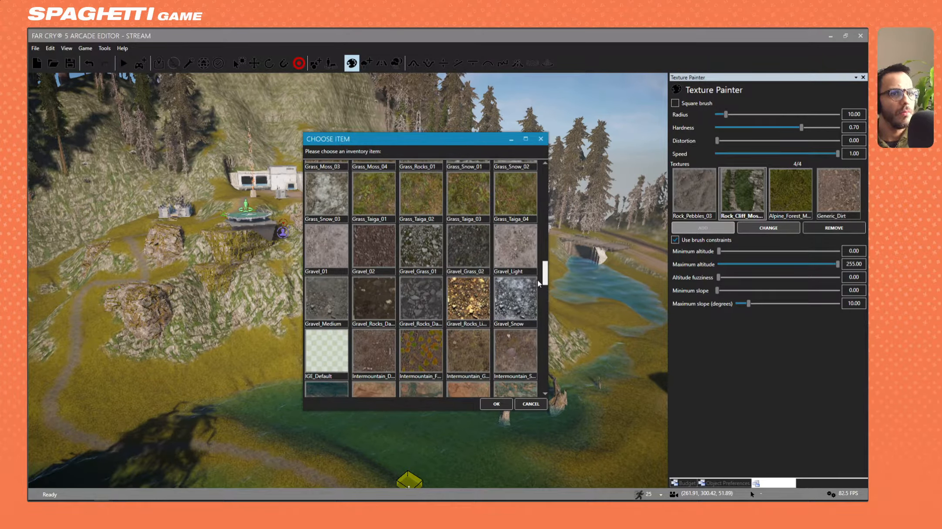
drag(538, 280, 533, 352)
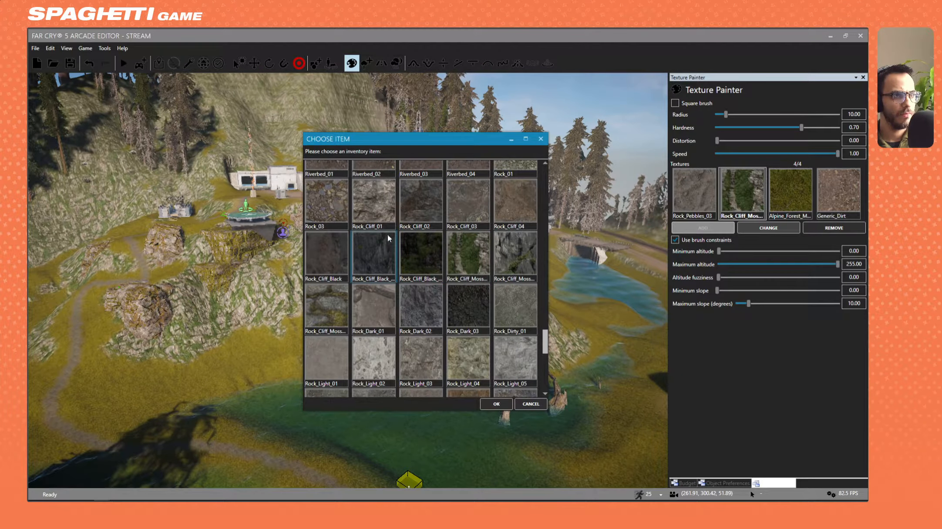
click(379, 210)
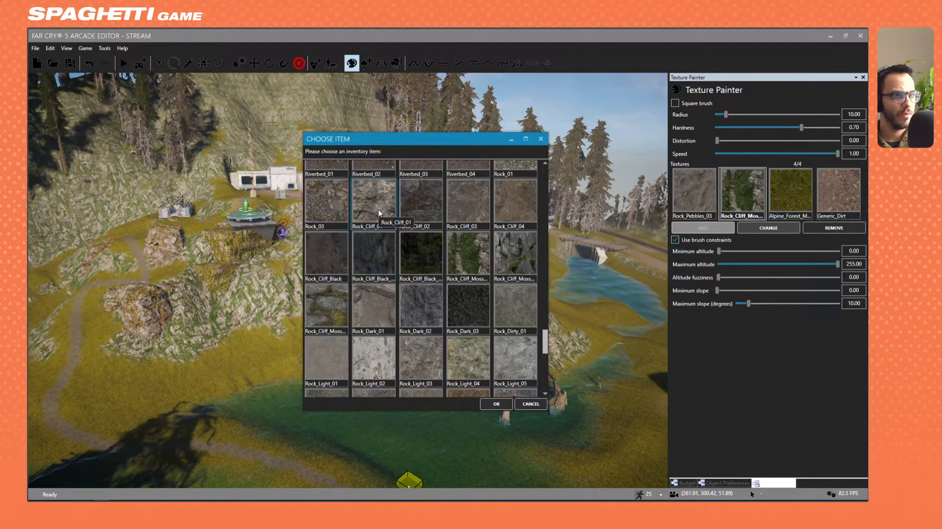
click(496, 404)
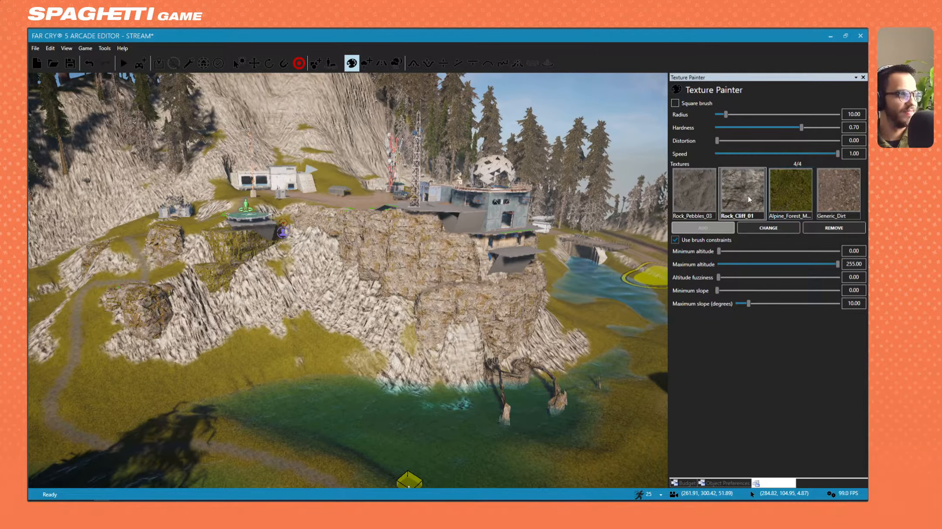
Change the Rock_Cliff_01 terrain texture to Rock_Orange
click(768, 227)
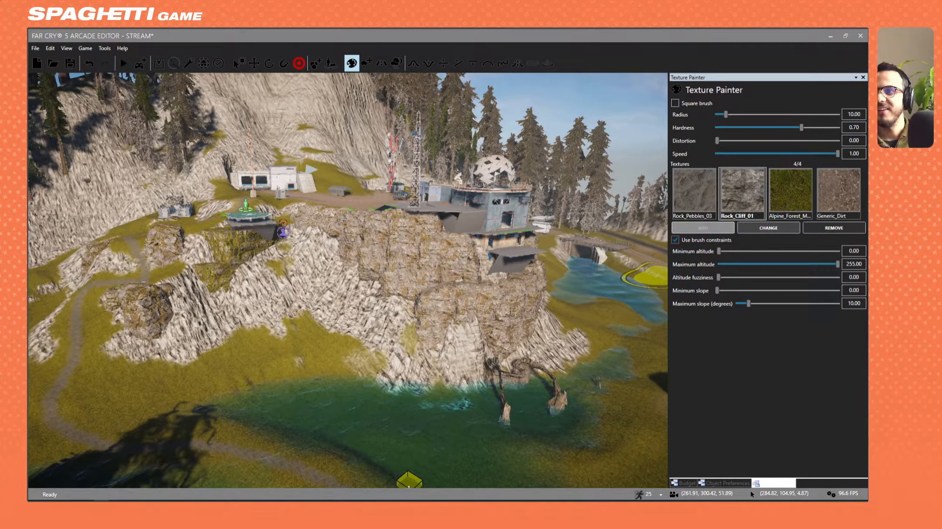
drag(0, 161, 439, 113)
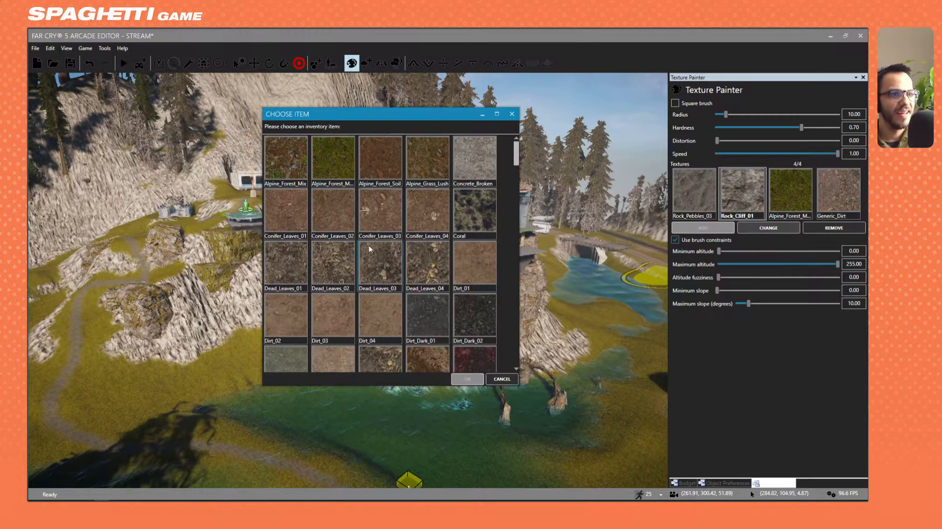
scroll(368, 245, down, 4)
scroll(352, 275, down, 5)
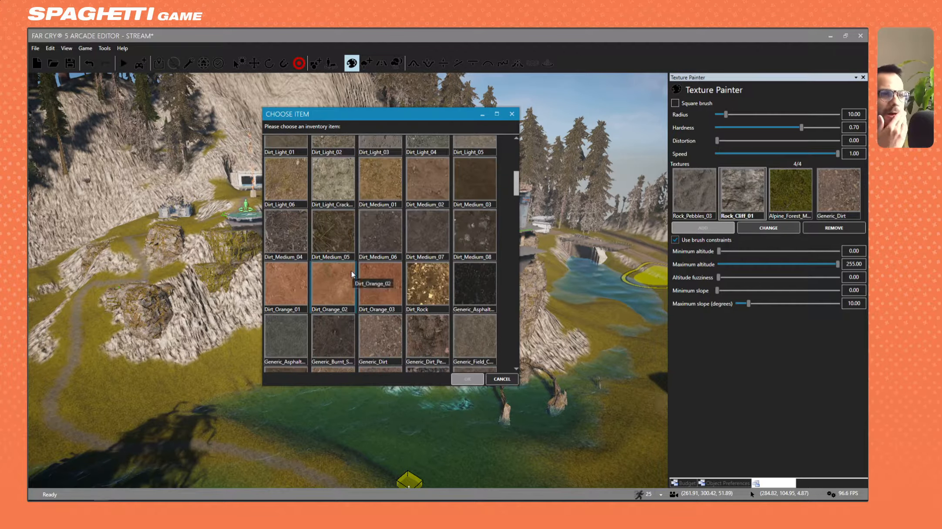
scroll(349, 275, down, 6)
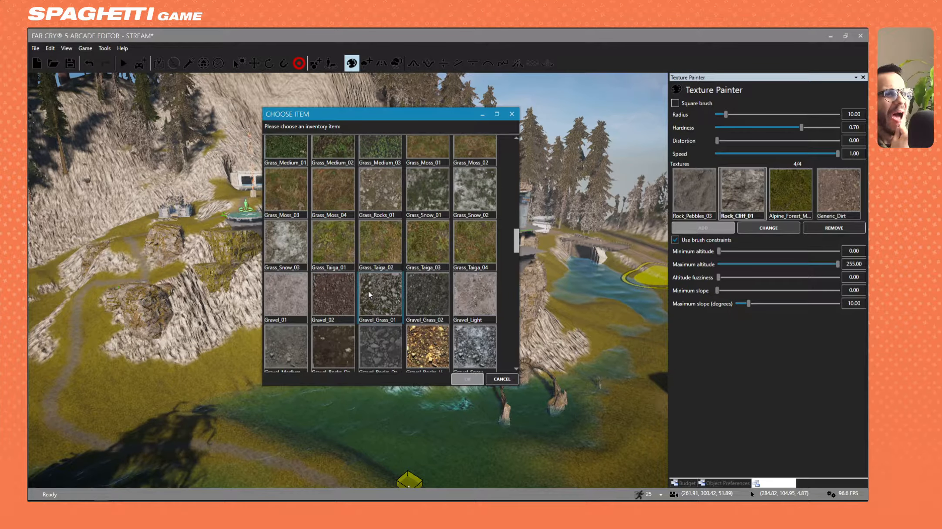
scroll(368, 291, down, 2)
scroll(370, 296, down, 5)
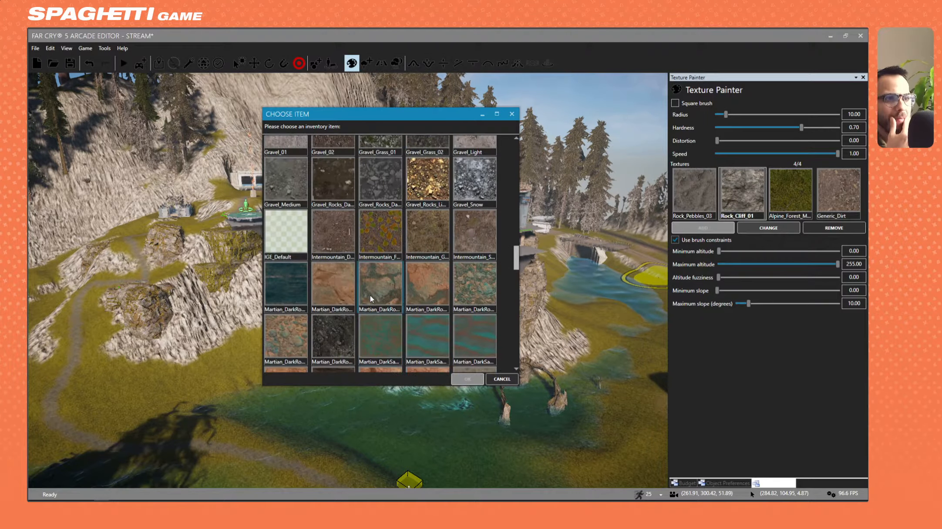
scroll(371, 301, down, 6)
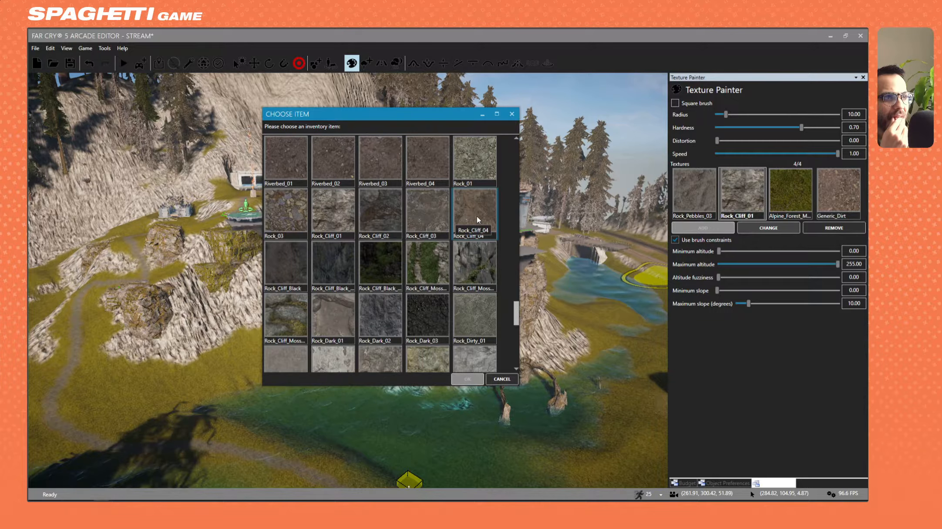
scroll(477, 216, down, 2)
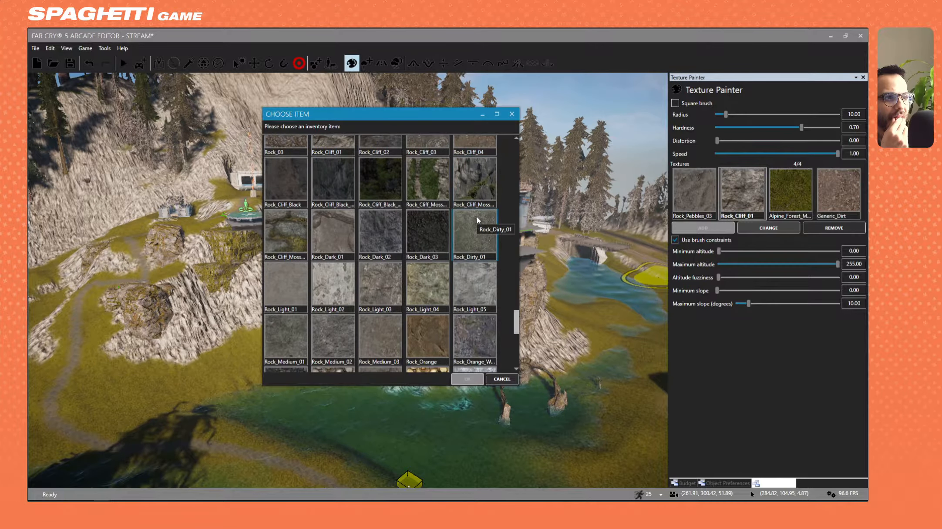
scroll(477, 216, down, 1)
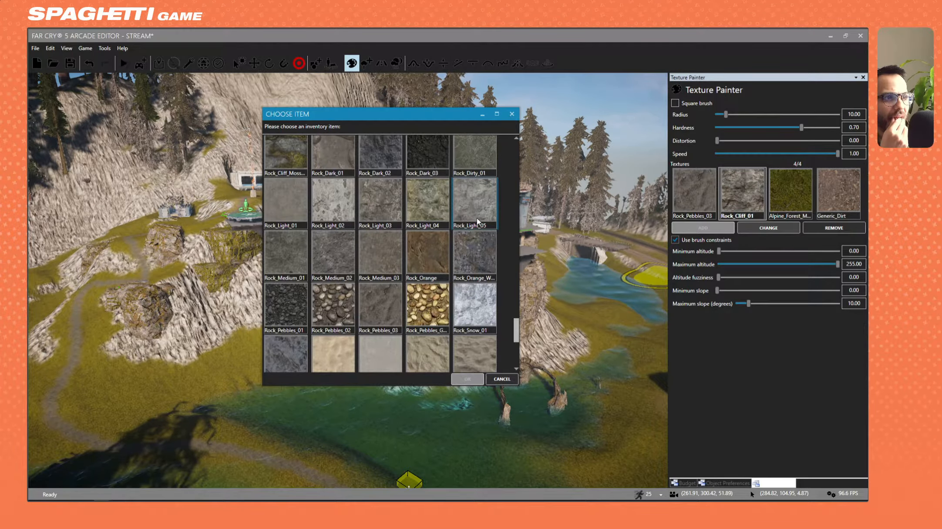
scroll(477, 220, up, 2)
scroll(477, 221, down, 2)
scroll(477, 221, up, 2)
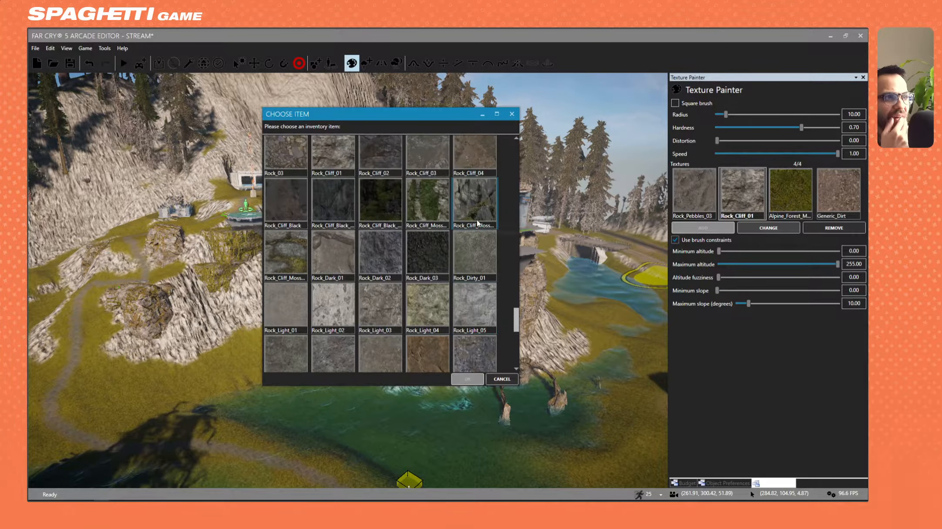
scroll(477, 223, down, 1)
click(428, 287)
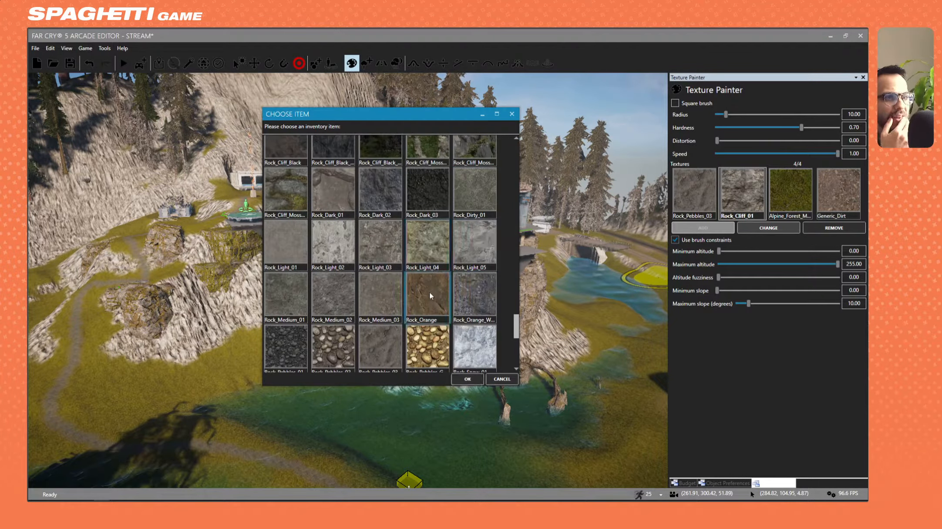
click(466, 379)
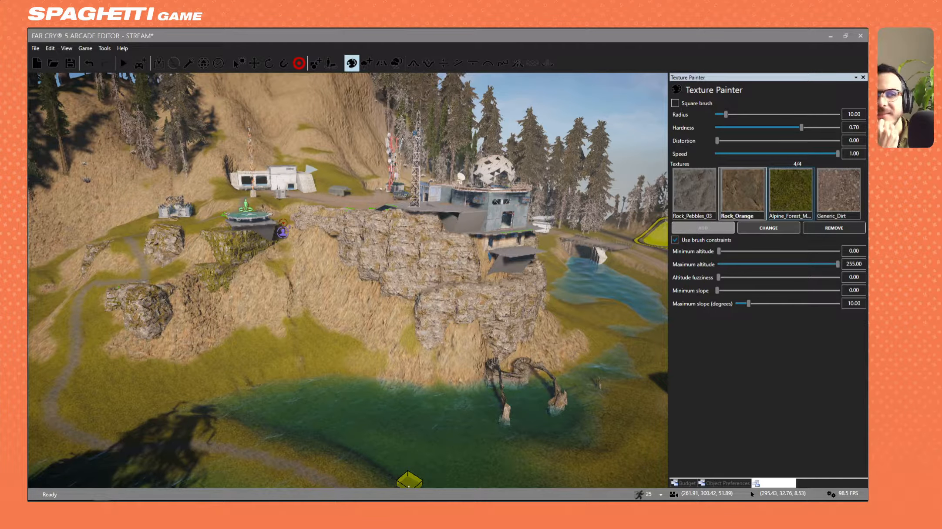
Change the Rock_Orange terrain texture to Rock_Cliff_04 in the Texture Painter
drag(31, 131, 467, 132)
scroll(418, 264, down, 20)
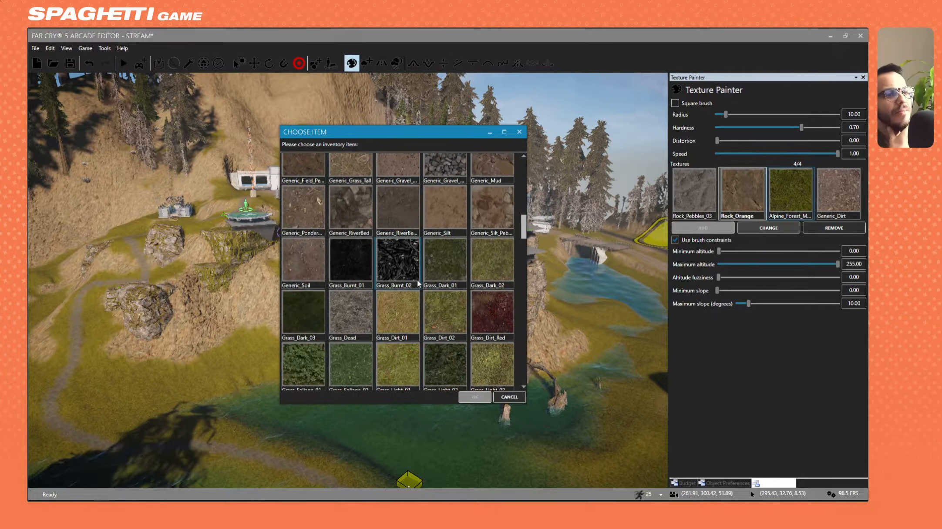
scroll(416, 283, down, 10)
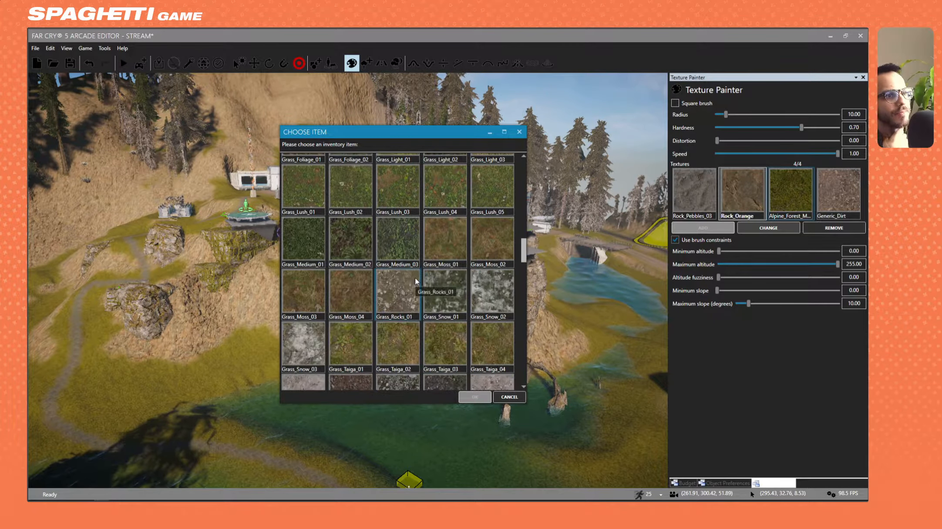
scroll(415, 281, down, 6)
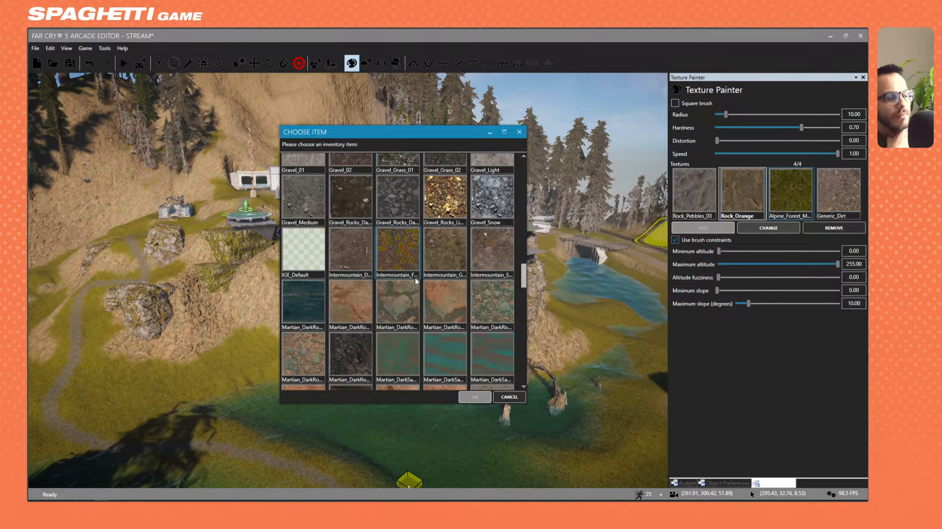
scroll(416, 280, down, 14)
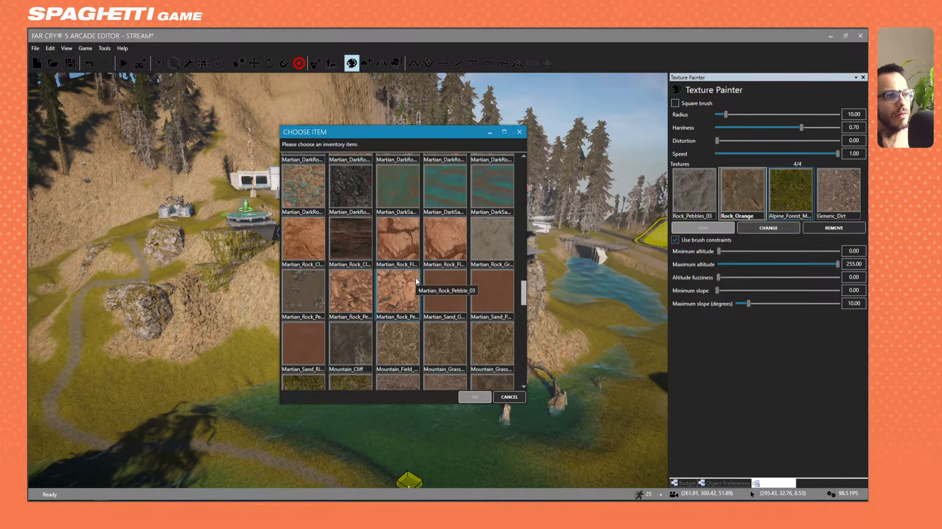
scroll(416, 281, down, 8)
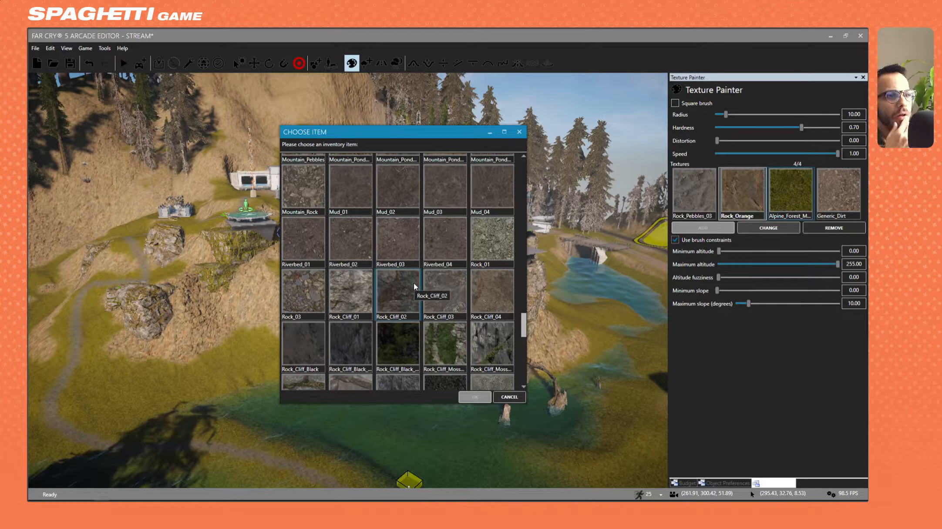
click(479, 289)
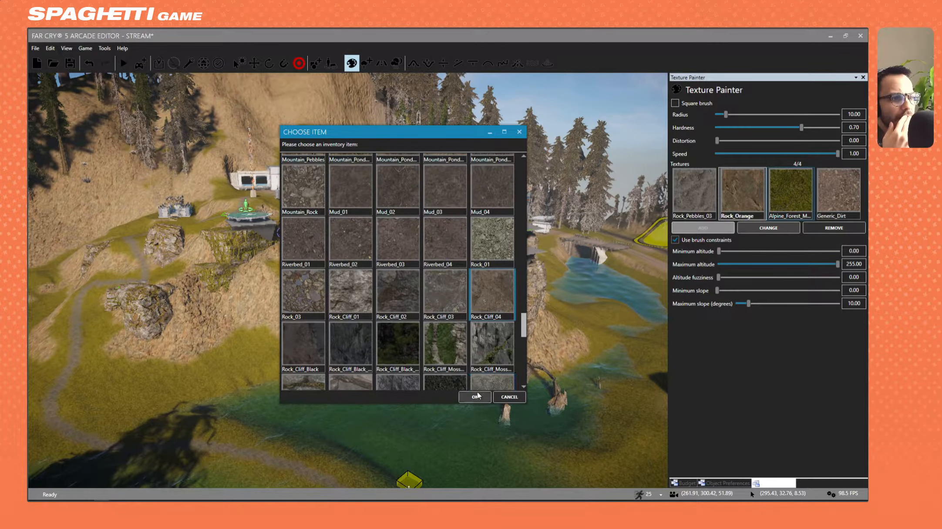
click(475, 396)
scroll(412, 348, up, 3)
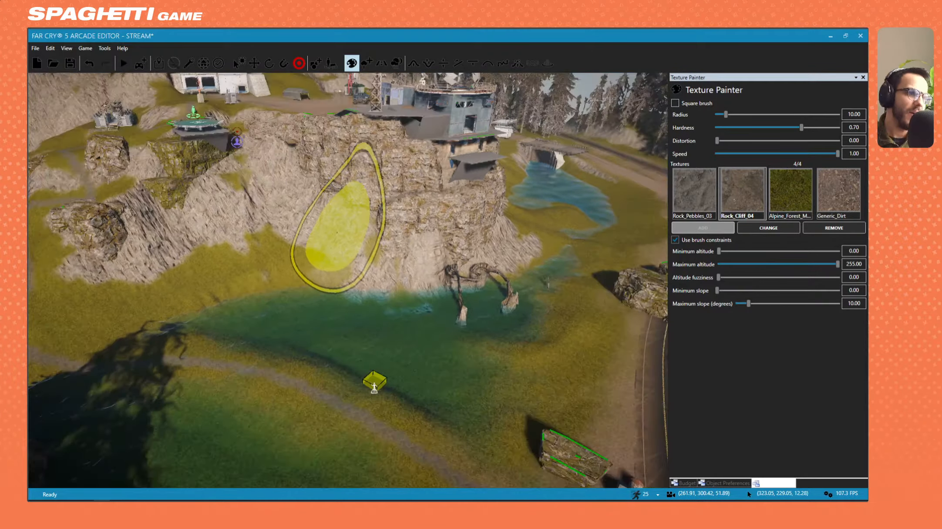
Examine how the retextured cliff matches its cladding rocks from the lake side below the outpost
key(w)
mouse_move(337, 233)
right_down()
mouse_move(375, 158)
mouse_move(379, 336)
mouse_move(358, 326)
mouse_move(364, 314)
mouse_move(454, 351)
mouse_move(354, 423)
mouse_move(233, 277)
mouse_move(283, 306)
mouse_move(368, 315)
mouse_move(300, 218)
mouse_move(307, 211)
mouse_move(311, 222)
mouse_move(250, 244)
mouse_move(163, 235)
mouse_move(98, 257)
mouse_move(154, 214)
mouse_move(159, 172)
right_up()
key(s)
key(w)
key(s)
key(w)
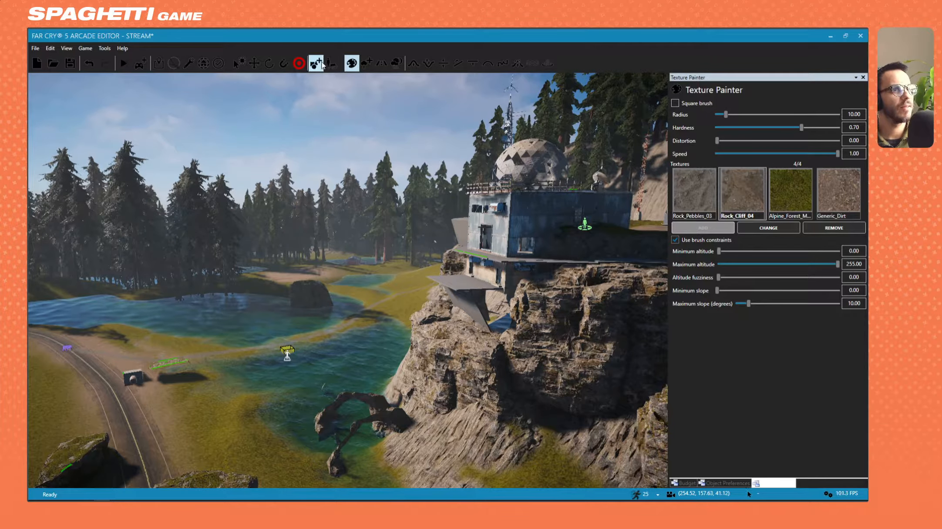
key(s)
right_drag(365, 244, 353, 313)
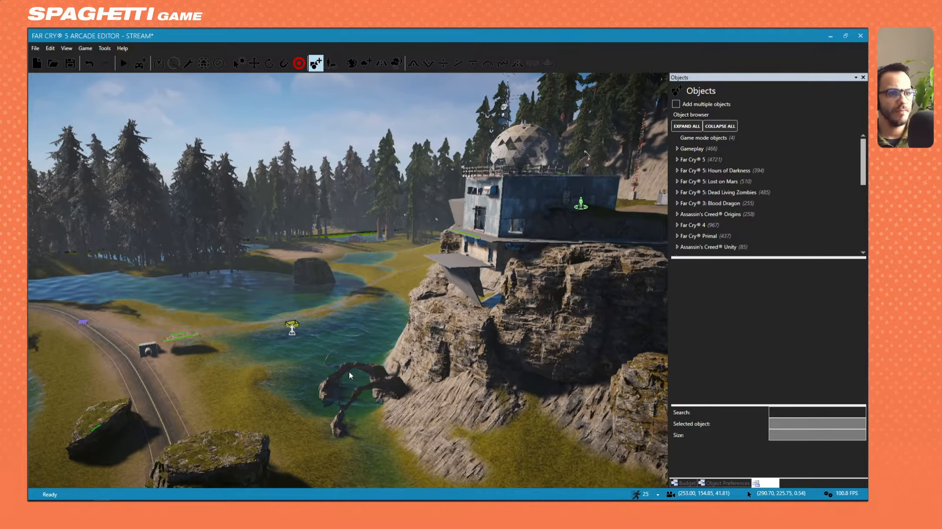
Sink the Rock Cave Tunnel Large arch into the lake and shift it against the base of the cliff
click(350, 371)
click(350, 368)
key(w)
right_drag(351, 369, 456, 323)
key(s)
key(s)
key(w)
key(w)
key(s)
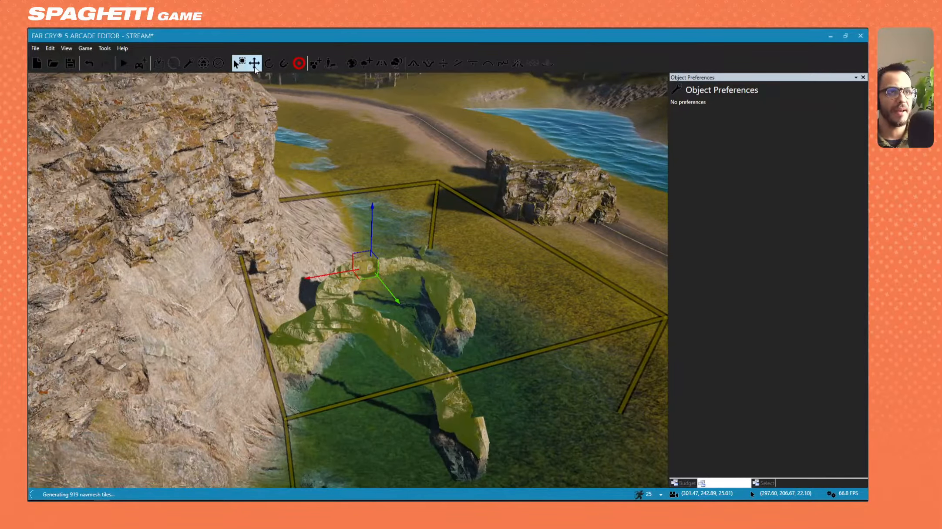
click(270, 63)
click(361, 302)
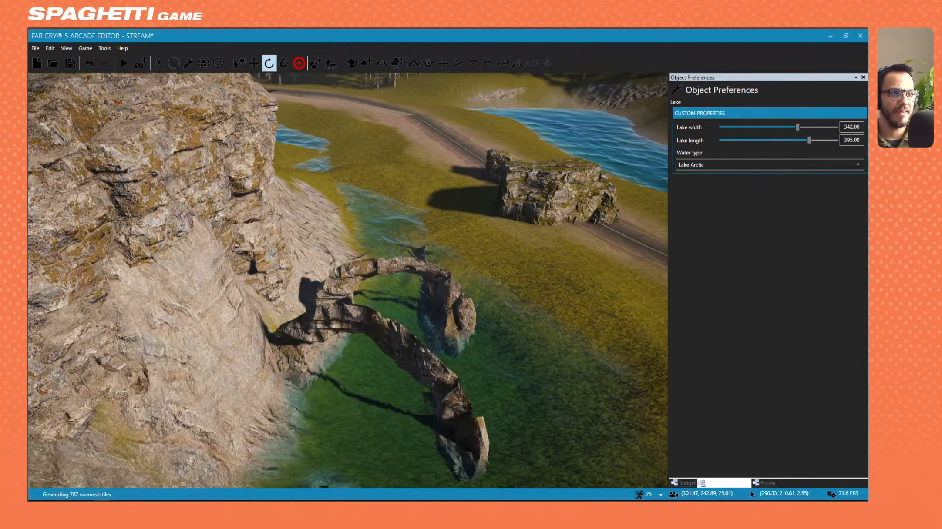
click(351, 304)
drag(331, 299, 354, 283)
key(w)
mouse_move(351, 222)
right_down()
mouse_move(418, 279)
mouse_move(348, 209)
right_up()
key(s)
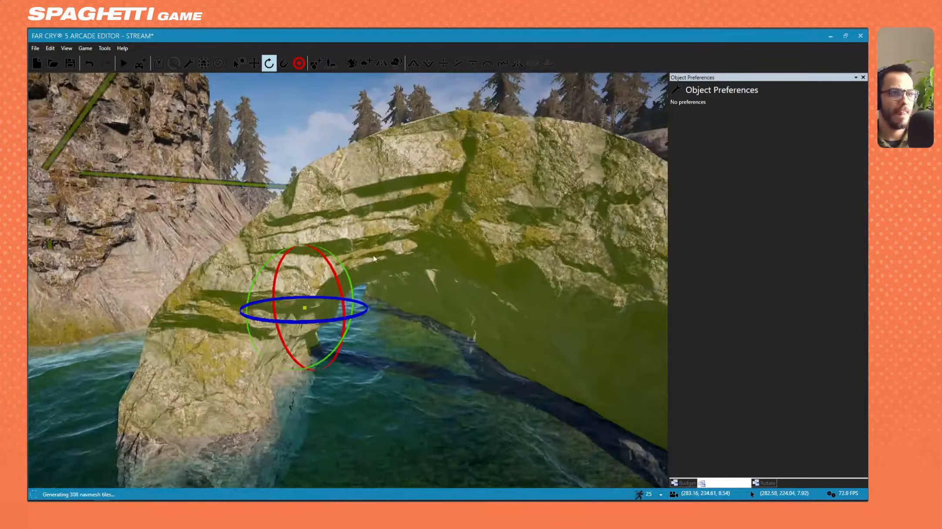
click(254, 67)
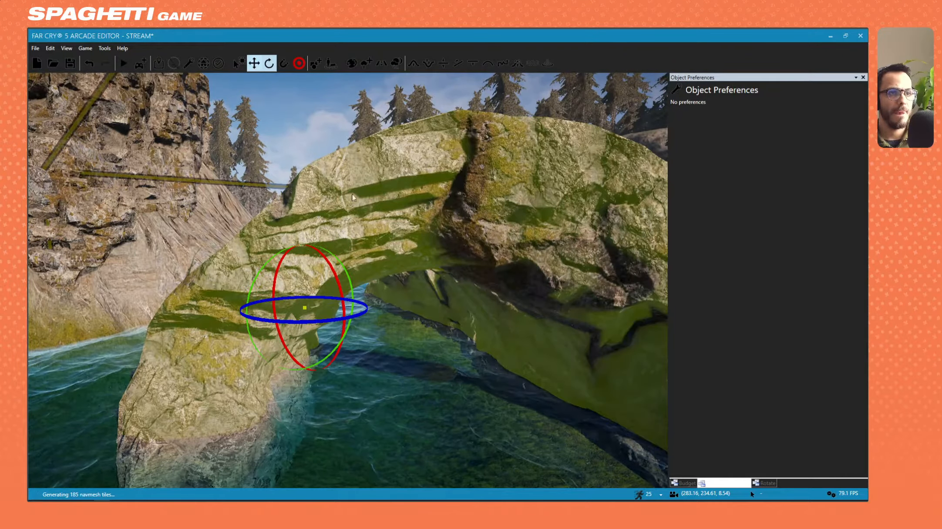
key(s)
right_drag(357, 226, 305, 222)
drag(409, 267, 297, 384)
key(s)
right_drag(350, 367, 314, 402)
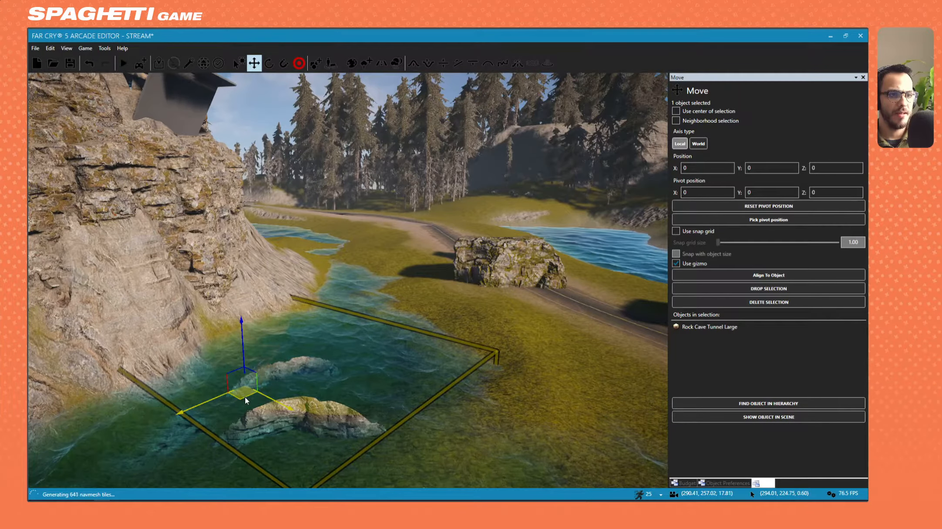
drag(244, 397, 164, 342)
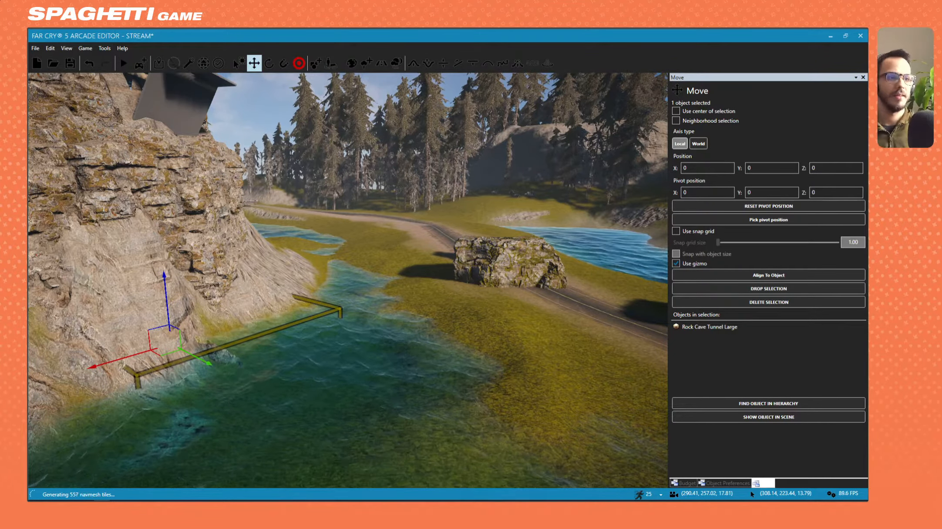
Move Rock Large Alpine Forest 04 from the roadside below the cliff to the grass between the road and the forest edge
right_drag(385, 344, 415, 331)
click(394, 313)
key(w)
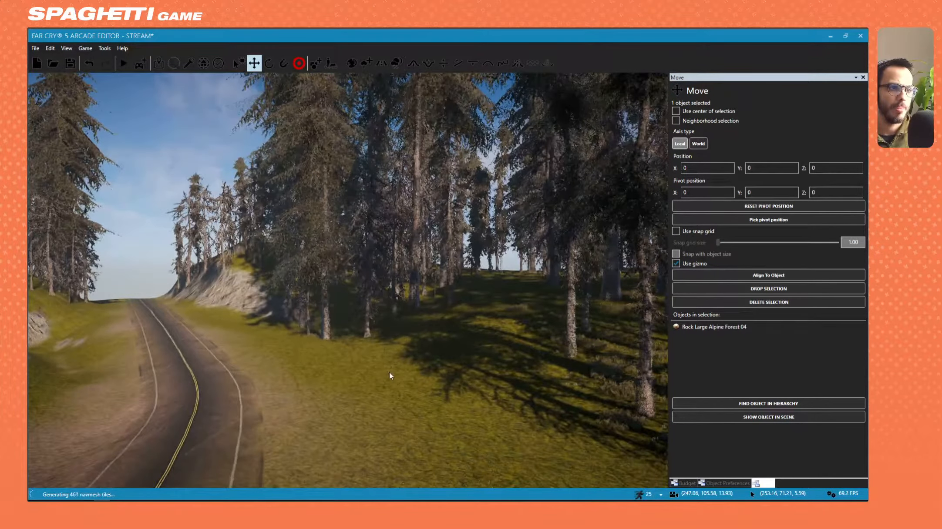
right_drag(387, 373, 522, 245)
key(s)
drag(544, 225, 261, 381)
Place Rock Med Cover Alpine Forest 07 beside Rock Large Alpine Forest 04 and shift the large rock farther from the road
click(533, 228)
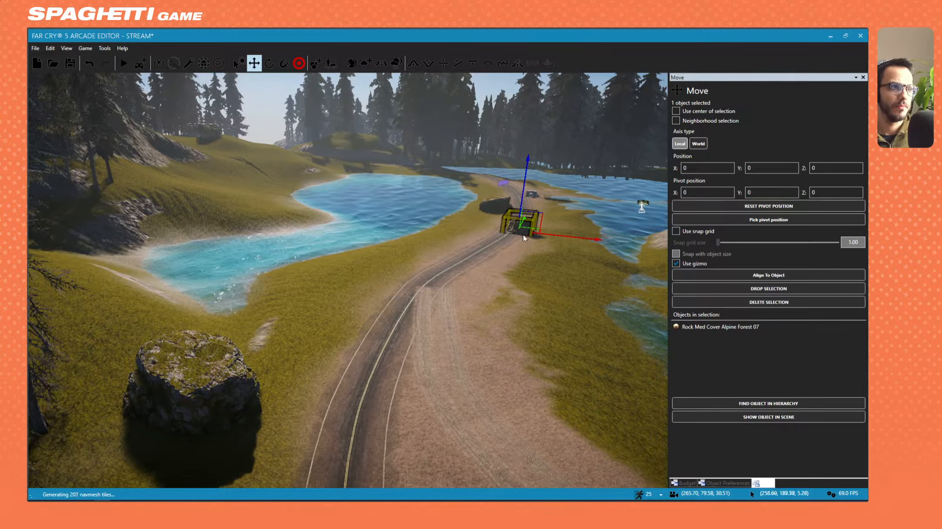
drag(522, 235, 317, 322)
right_drag(317, 323, 274, 326)
click(272, 328)
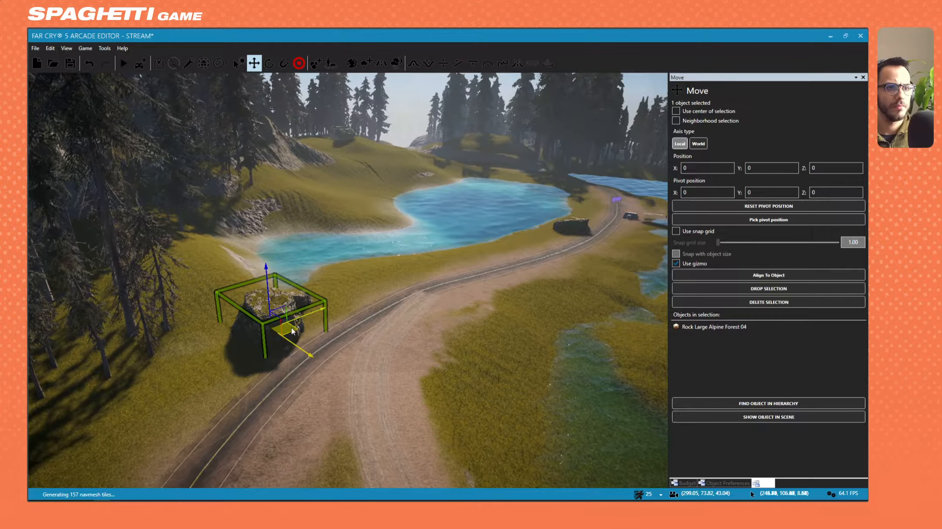
drag(292, 327, 241, 322)
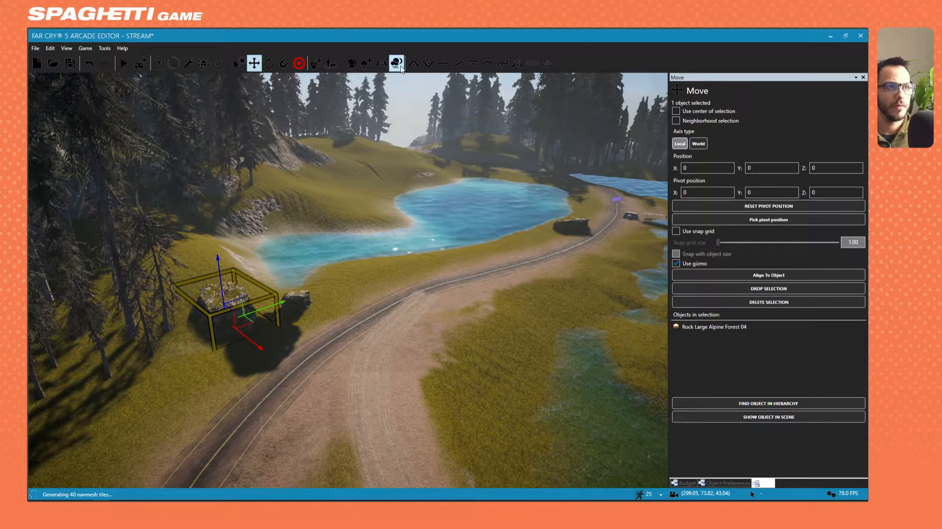
Rotate Rock Large Alpine Forest 04 about its vertical axis and nudge it slightly on the grass by the trees
click(271, 65)
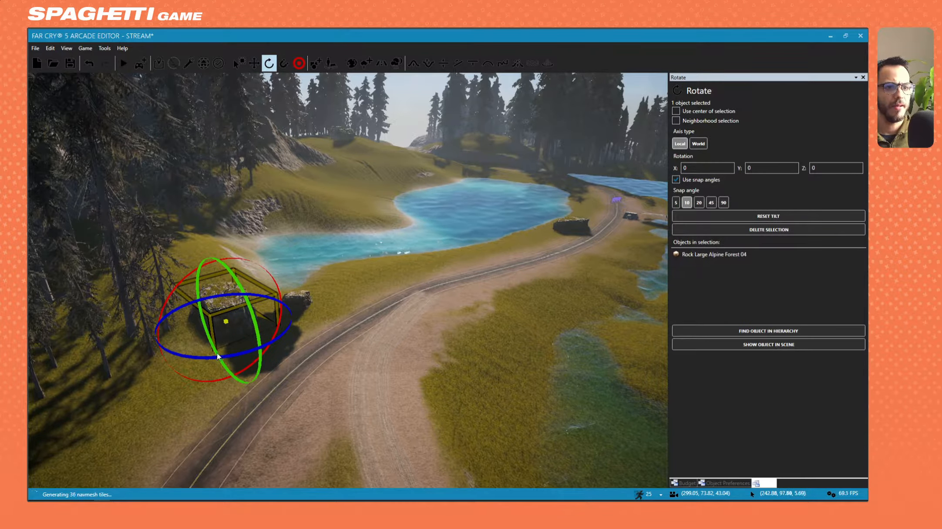
drag(227, 353, 169, 283)
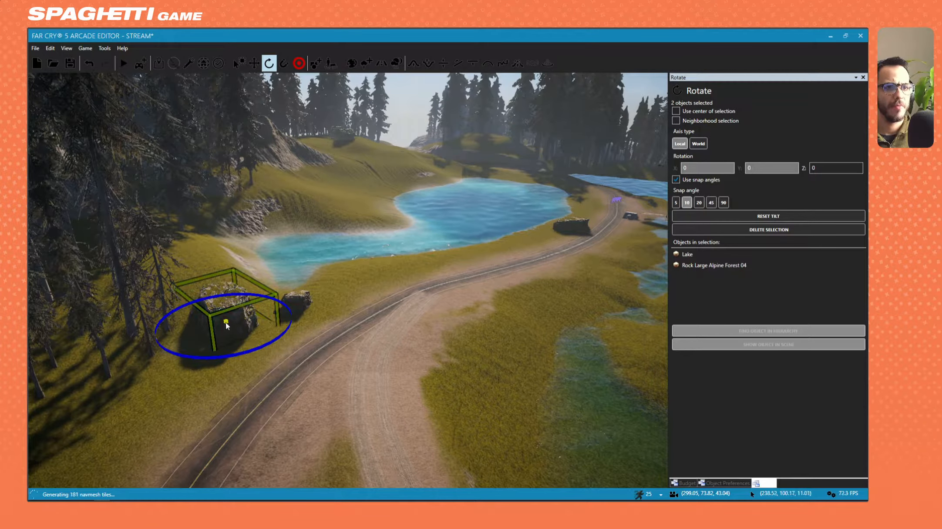
drag(221, 357, 146, 314)
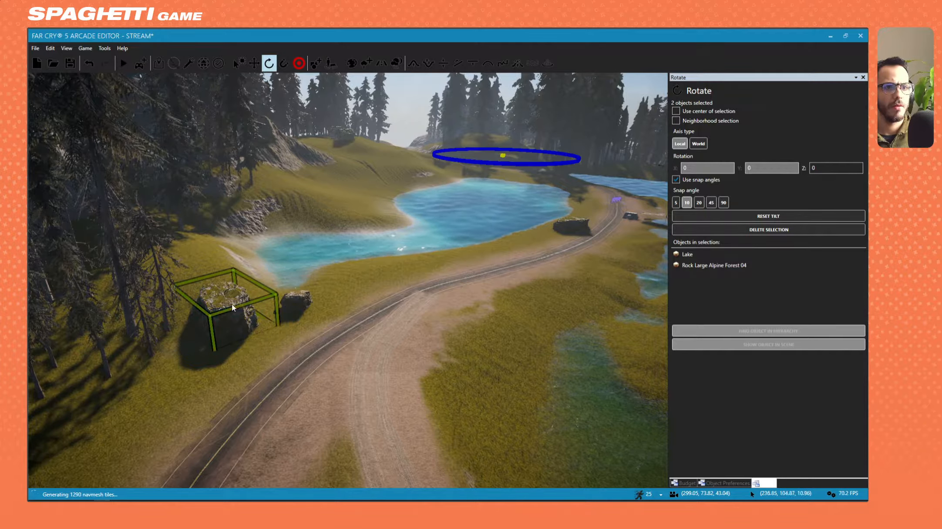
click(219, 297)
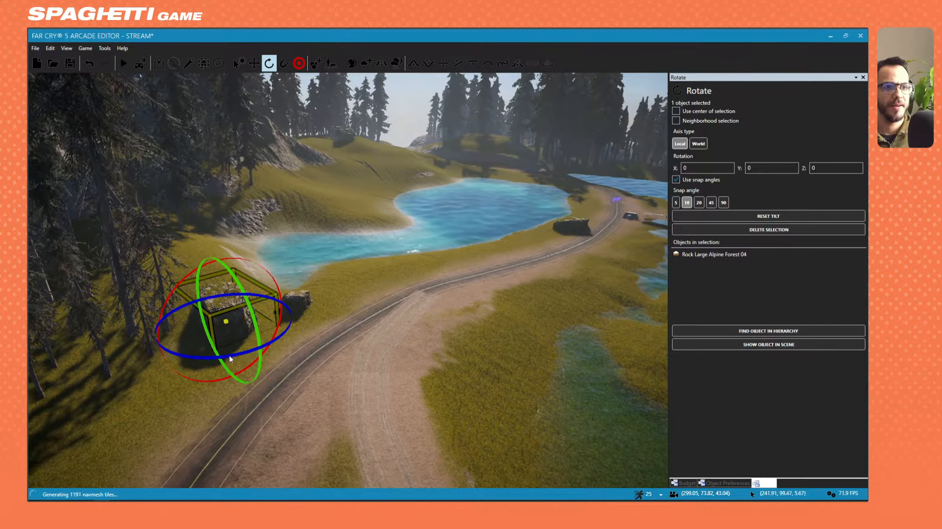
drag(213, 358, 248, 354)
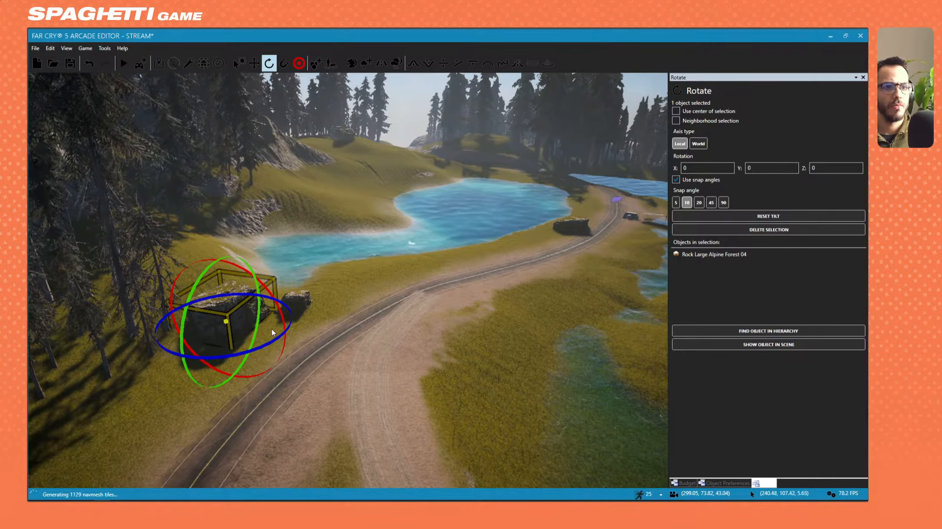
mouse_move(236, 316)
mouse_down()
mouse_move(222, 320)
mouse_move(228, 312)
mouse_up()
Move Rock Med Cover Alpine Forest 10 from the roadside across the small lake to the opposite grassy slope
right_drag(227, 310, 366, 265)
click(431, 310)
right_drag(431, 311, 377, 323)
key(w)
key(s)
key(d)
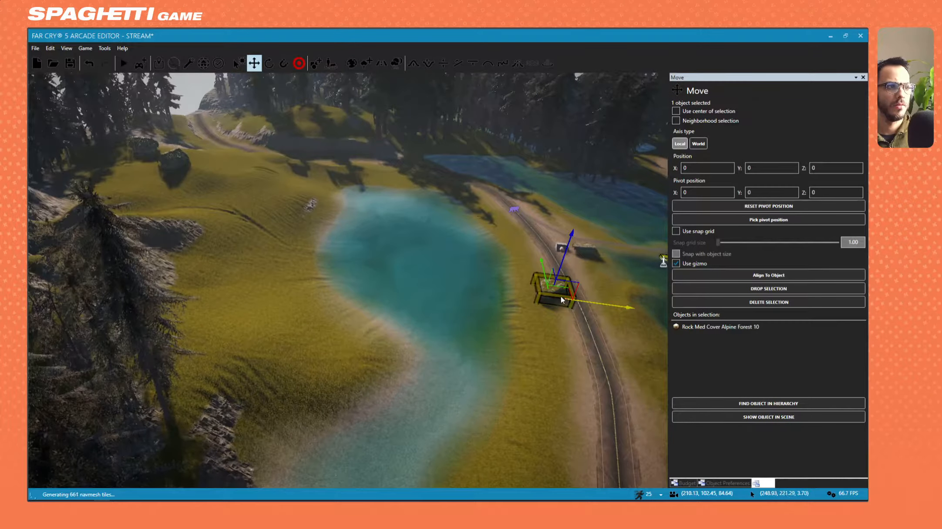
drag(561, 291, 202, 278)
Move the dark rock next to the concrete culvert away from the roadside towards the small lake
right_drag(222, 291, 305, 263)
key(w)
key(d)
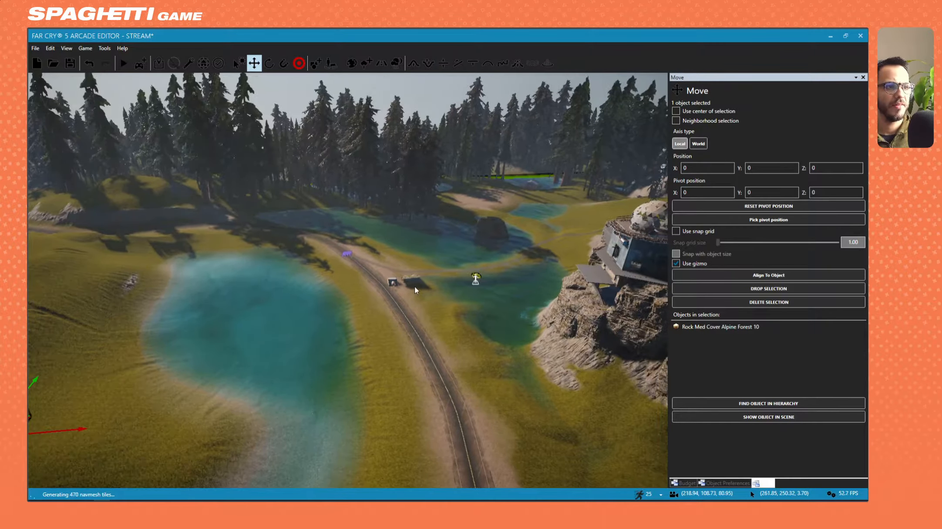
click(413, 279)
click(412, 278)
right_drag(405, 297, 347, 307)
key(s)
key(d)
drag(375, 322, 141, 288)
Move the concrete culvert from the roadside to the edge of the footpath embankment, next to the yellow spawn box
key(w)
right_drag(370, 343, 335, 368)
key(w)
click(489, 253)
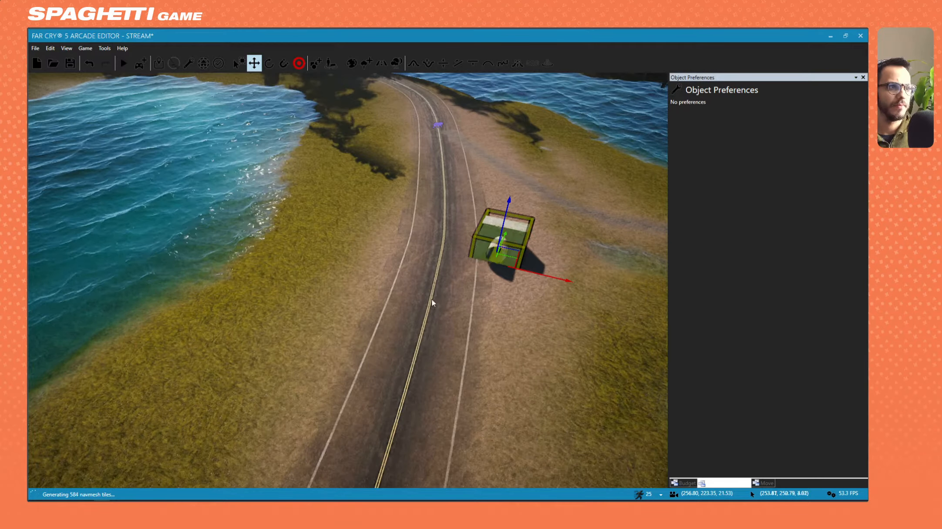
key(w)
right_drag(434, 303, 236, 315)
key(w)
key(d)
key(3)
key(2)
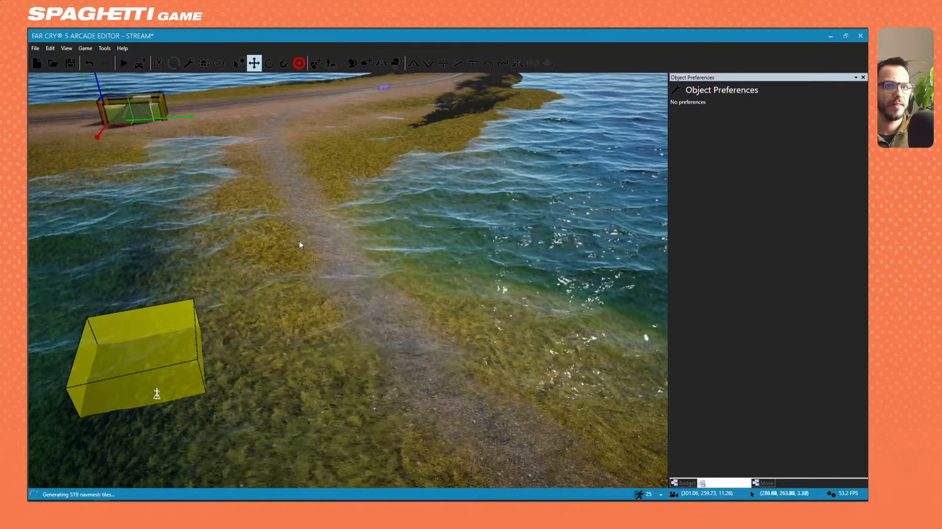
drag(128, 124, 135, 290)
key(s)
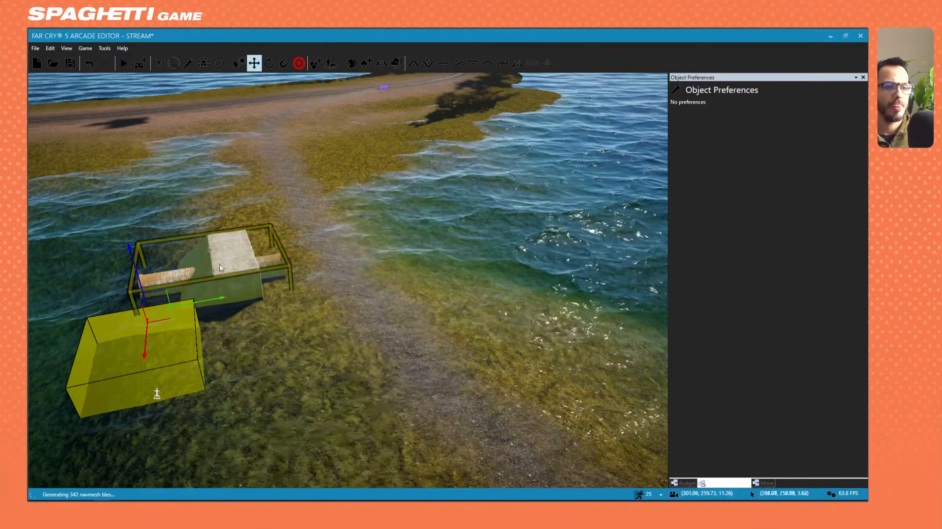
key(a)
right_drag(135, 290, 722, 493)
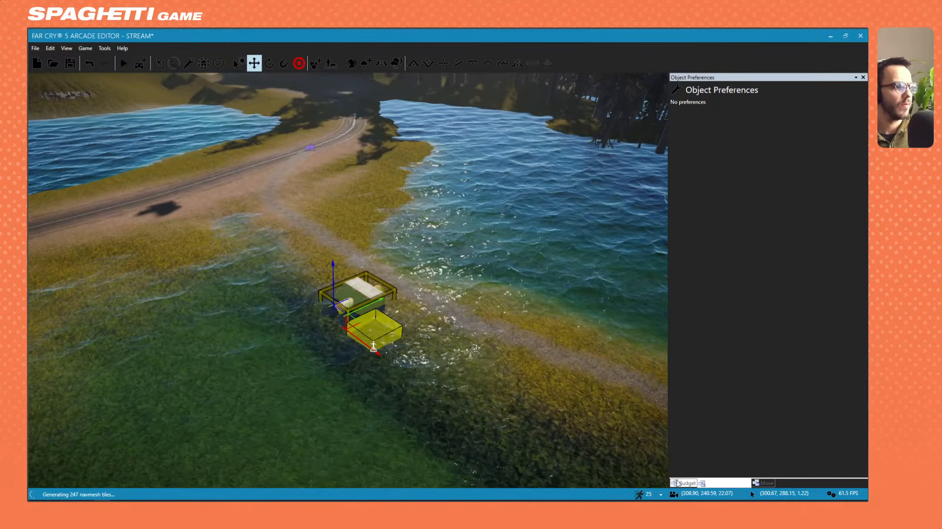
Sample the 3.92 ground height beside the road with Terrain Set to Height and undo the trial stroke
click(473, 63)
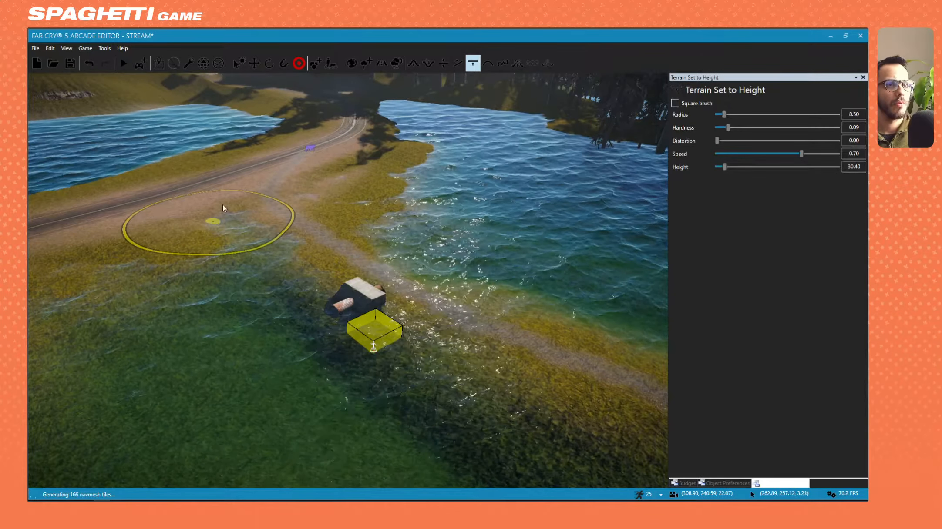
shift+click(235, 188)
drag(234, 188, 343, 273)
key(ctrl+z)
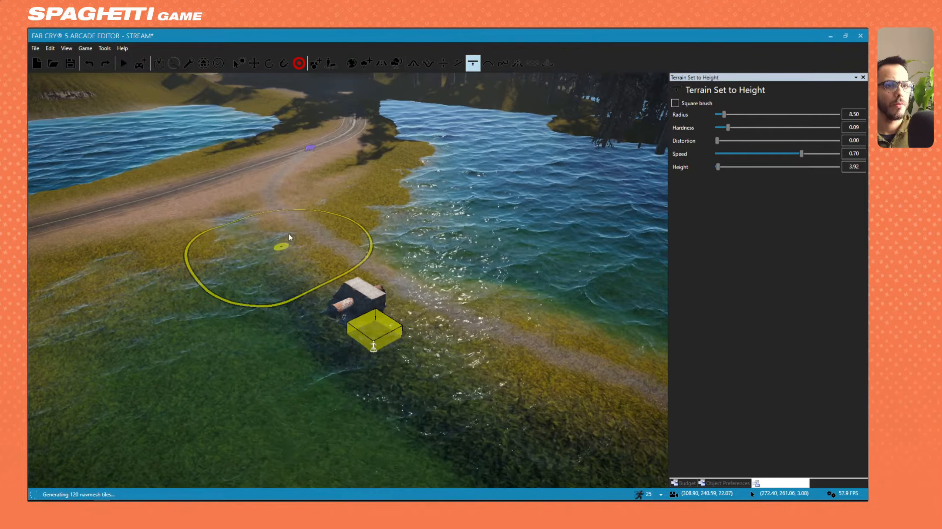
Reduce the brush radius to 7.50 and level the footpath embankment from the road to the far bank
drag(724, 115, 720, 114)
mouse_move(299, 218)
right_down()
mouse_move(362, 246)
mouse_move(325, 257)
right_up()
key(s)
mouse_move(175, 169)
mouse_down()
mouse_move(217, 205)
mouse_move(314, 256)
mouse_move(207, 180)
mouse_move(259, 205)
mouse_move(320, 212)
mouse_move(466, 223)
mouse_move(546, 207)
mouse_move(507, 226)
mouse_up()
scroll(219, 187, up, 7)
key(a)
key(w)
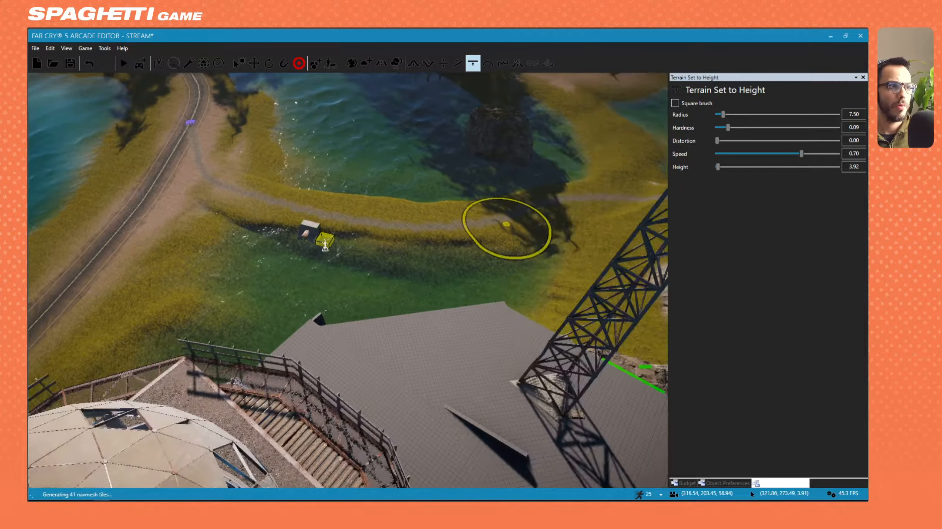
Level the footpath embankment past the culvert back to the road with the Terrain Set to Height brush
right_drag(506, 225, 502, 227)
mouse_move(387, 223)
mouse_down()
mouse_move(265, 295)
mouse_move(148, 325)
mouse_up()
key(a)
key(s)
right_drag(299, 257, 305, 257)
drag(324, 258, 138, 246)
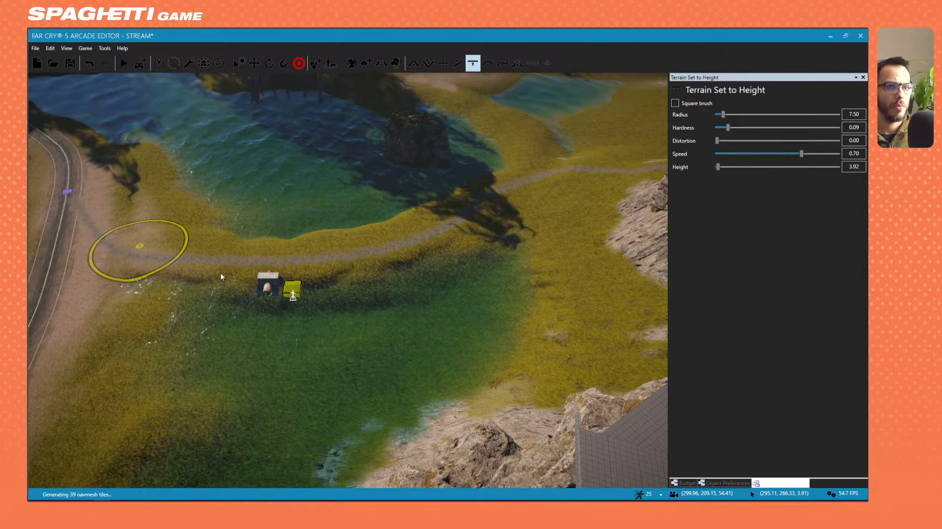
key(a)
key(w)
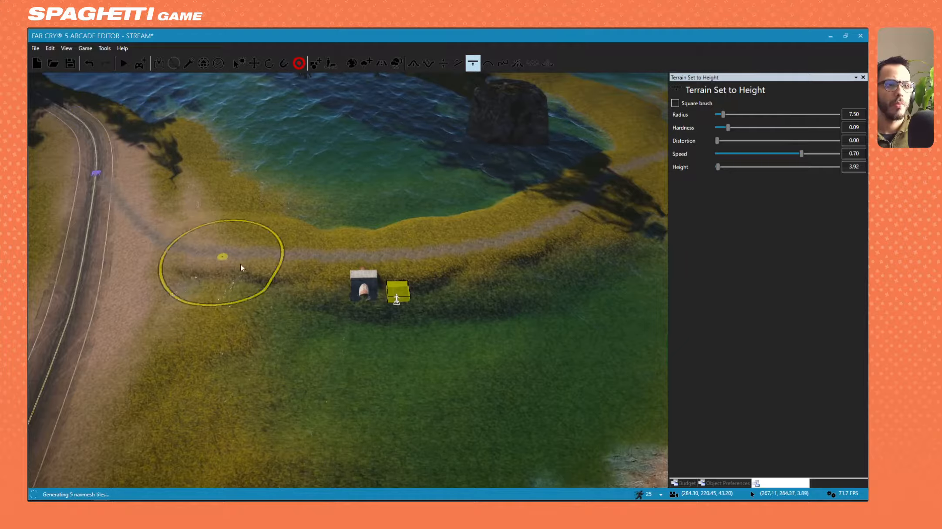
Level the embankment slope between the road junction and the culvert with the same height brush
key(w)
right_drag(315, 291, 334, 302)
key(a)
key(w)
mouse_move(334, 269)
right_down()
mouse_move(360, 240)
mouse_move(364, 278)
mouse_move(323, 285)
right_up()
key(a)
key(s)
key(s)
key(d)
mouse_move(260, 299)
mouse_down()
mouse_move(217, 305)
mouse_move(312, 271)
mouse_up()
mouse_move(340, 266)
right_down()
mouse_move(326, 261)
mouse_move(310, 314)
right_up()
key(d)
drag(314, 313, 436, 278)
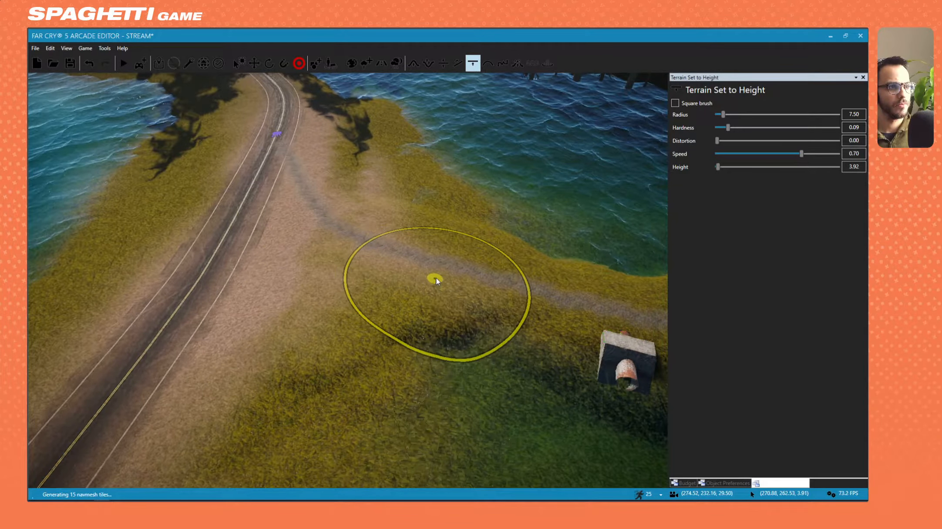
Level the uneven grassy ground beside the dirt path with the Terrain Set to Height brush at height 3.92
key(e)
mouse_move(436, 279)
right_down()
mouse_move(484, 283)
mouse_move(475, 288)
right_up()
mouse_move(150, 311)
mouse_down()
mouse_move(424, 228)
mouse_move(279, 265)
mouse_move(244, 285)
mouse_up()
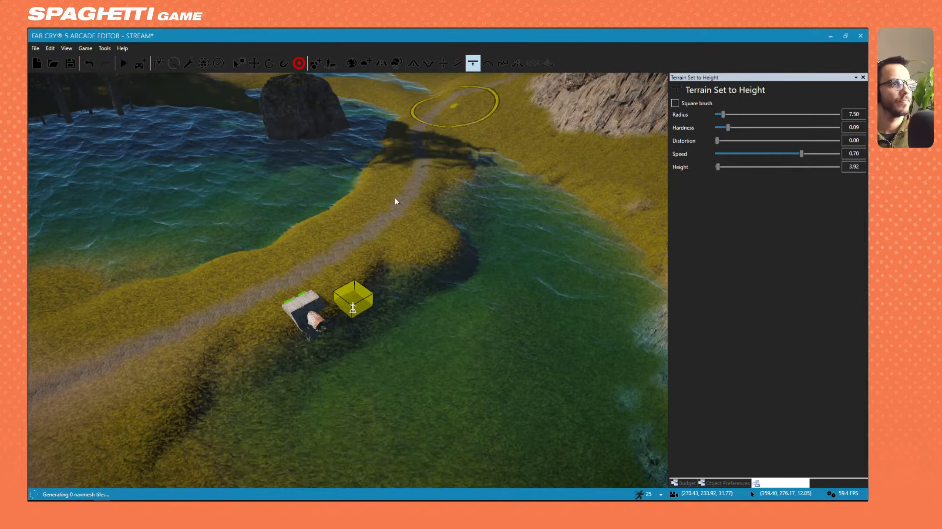
Smooth the banks along the dirt path with the Smooth terrain brush at radius 9.00
key(s)
right_drag(396, 202, 425, 89)
click(487, 63)
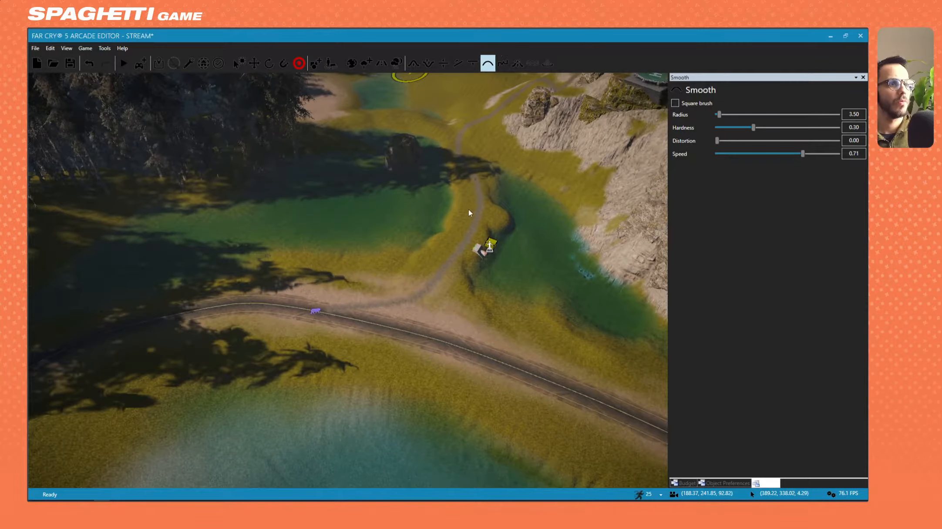
ctrl+scroll(475, 291, down, 2)
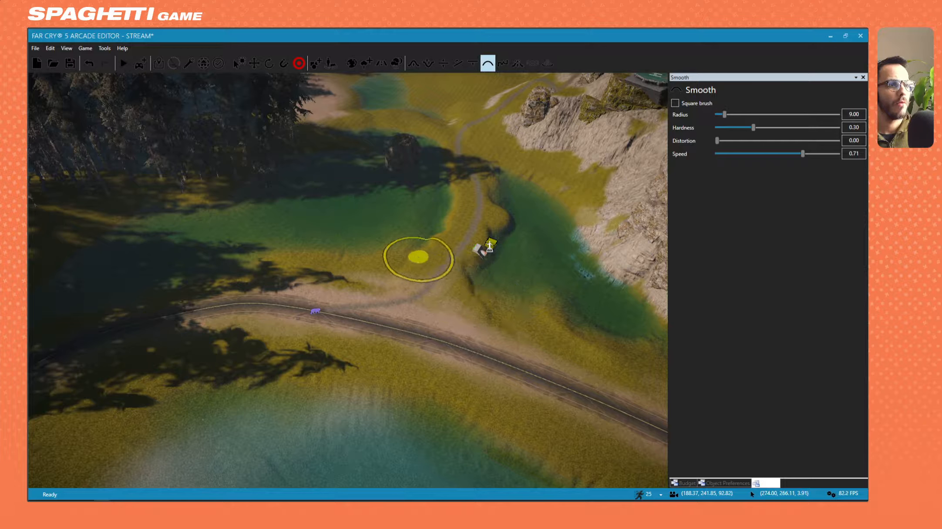
mouse_move(417, 256)
mouse_down()
mouse_move(446, 216)
mouse_move(441, 198)
mouse_move(487, 234)
mouse_move(493, 192)
mouse_up()
key(w)
right_drag(327, 292, 327, 292)
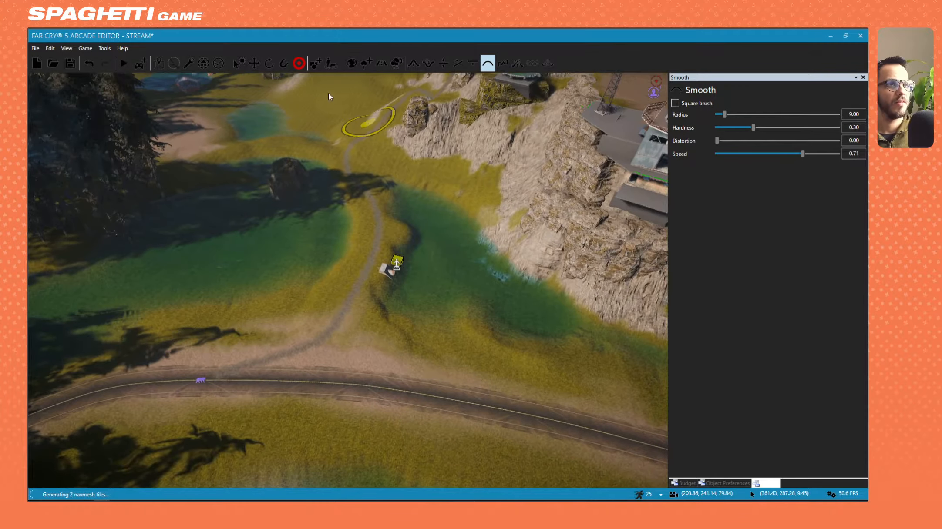
Adjust the position of the Culvert Pipe beside the path and place a copy on the opposite bank
click(157, 65)
right_drag(359, 242, 359, 242)
key(w)
click(344, 204)
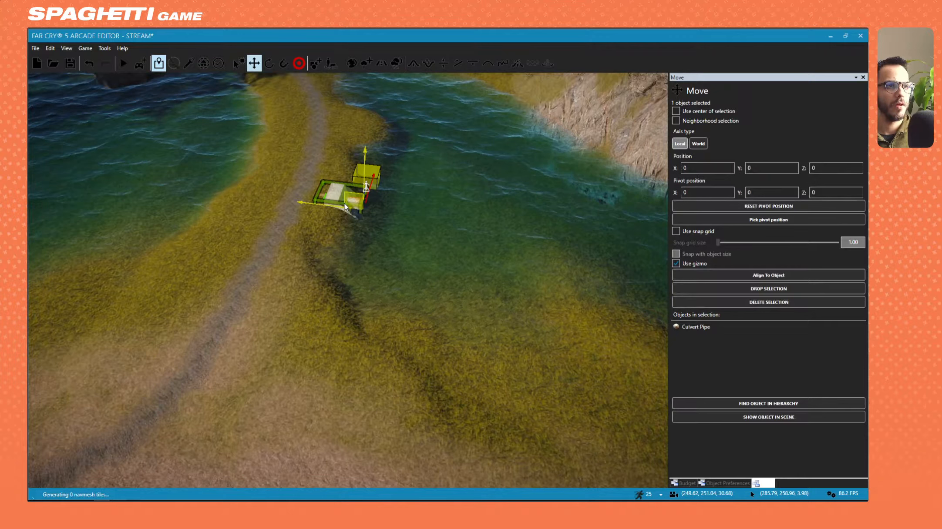
drag(366, 175, 366, 181)
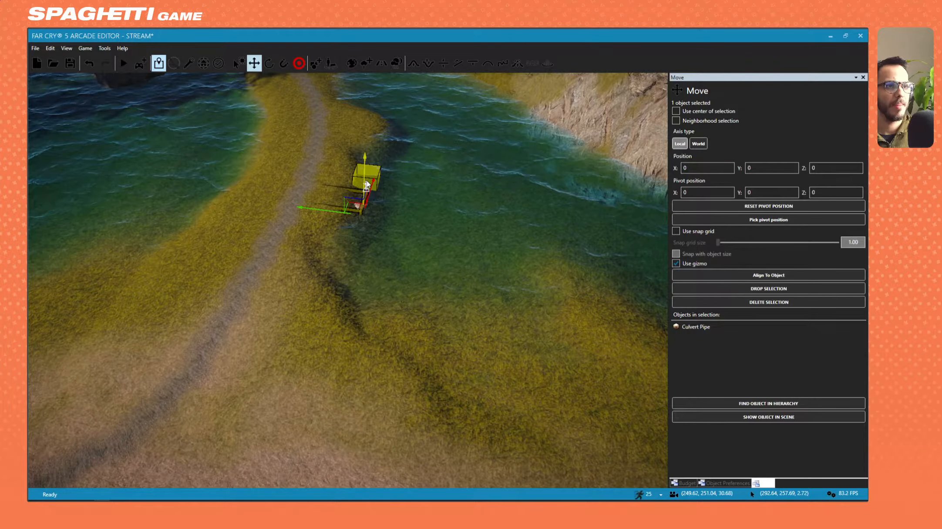
drag(326, 211, 227, 213)
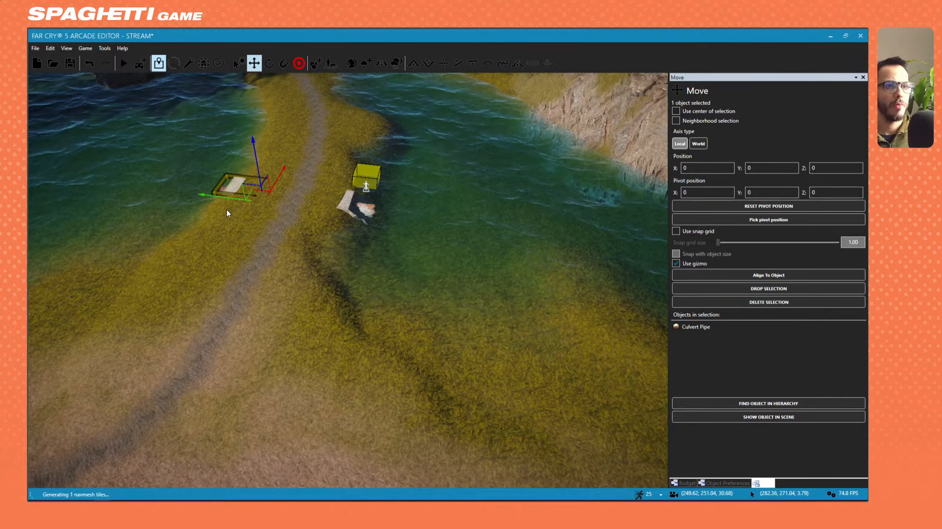
Rotate the copied Culvert Pipe so its opening faces the water and move it onto the shoreline
key(a)
right_drag(227, 210, 300, 207)
key(w)
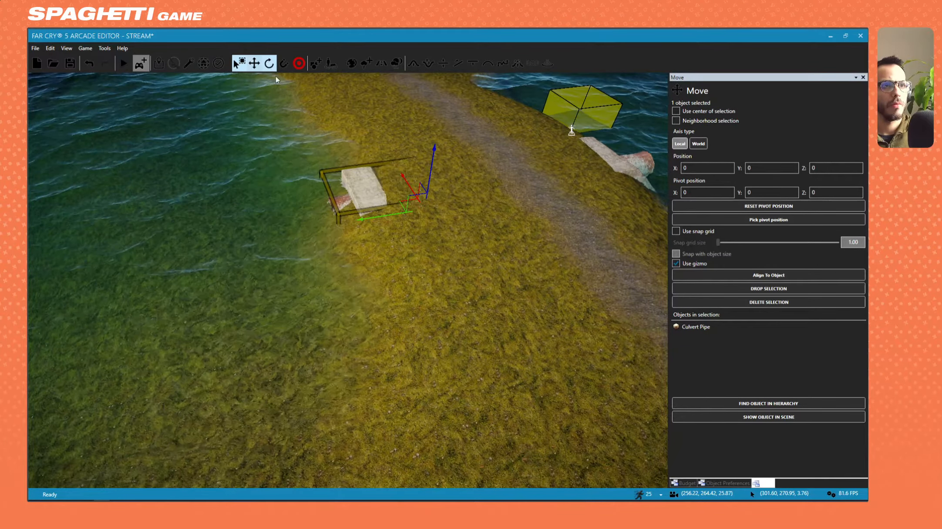
click(269, 63)
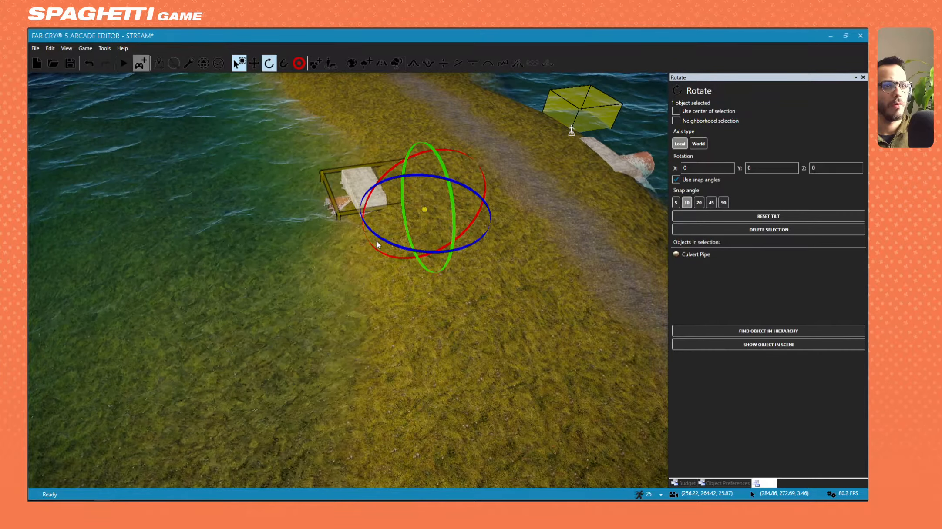
drag(377, 245, 450, 266)
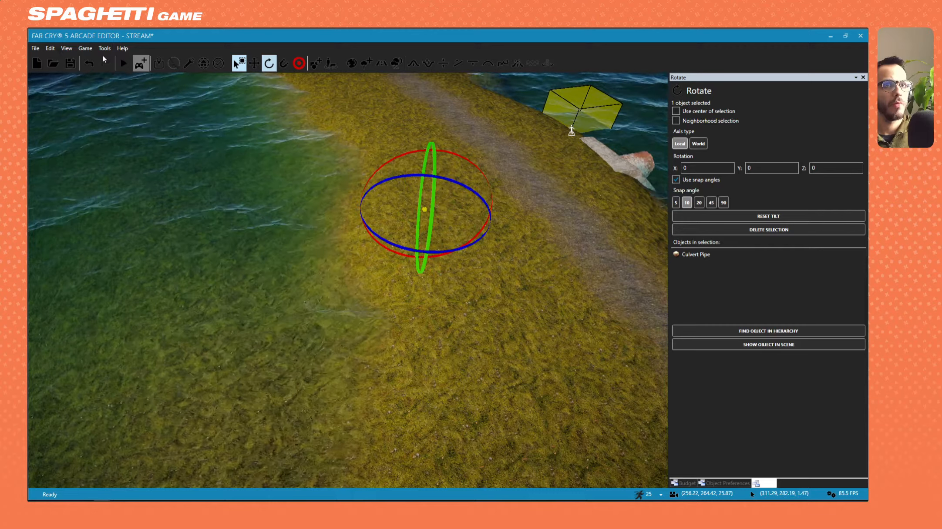
click(254, 64)
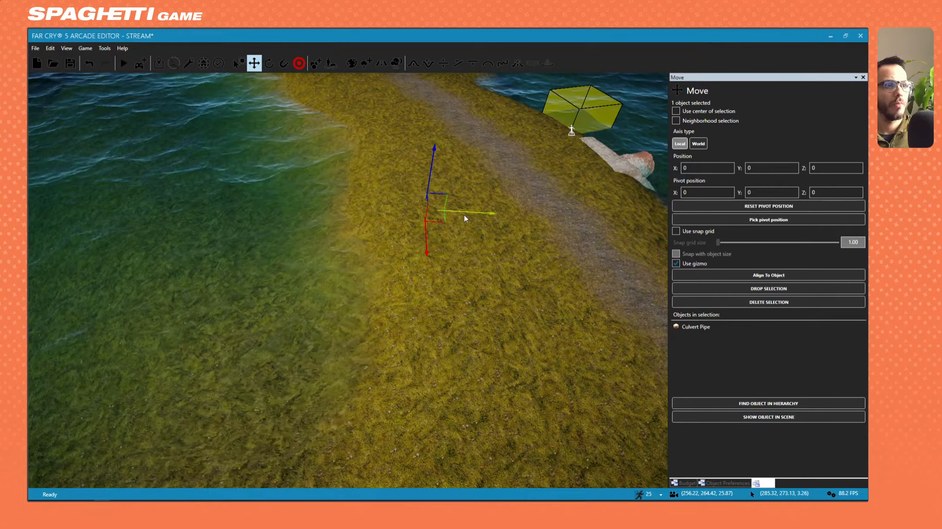
drag(464, 216, 318, 252)
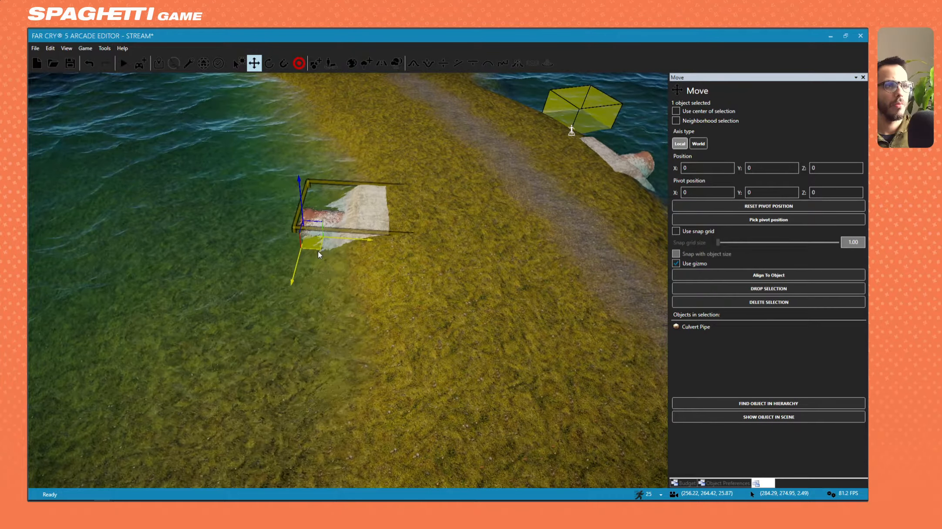
Fine-tune the copied Culvert Pipe's rotation and position so it sits in the bank, and deselect it
click(269, 64)
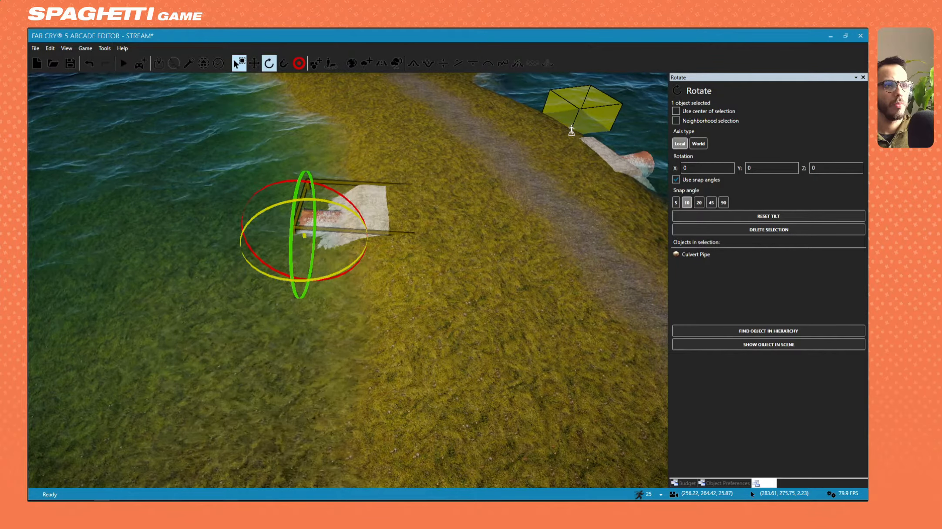
drag(307, 199, 301, 224)
key(a)
right_drag(301, 224, 361, 212)
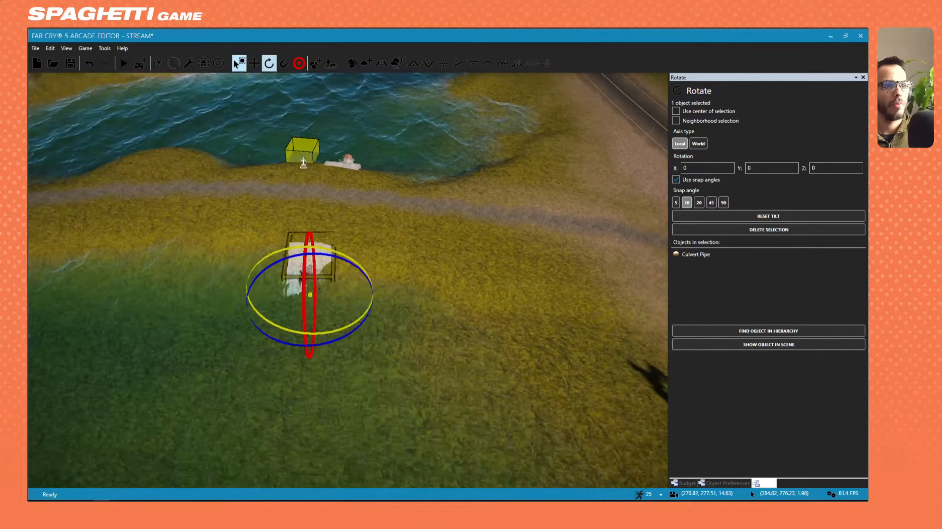
right_drag(266, 329, 283, 329)
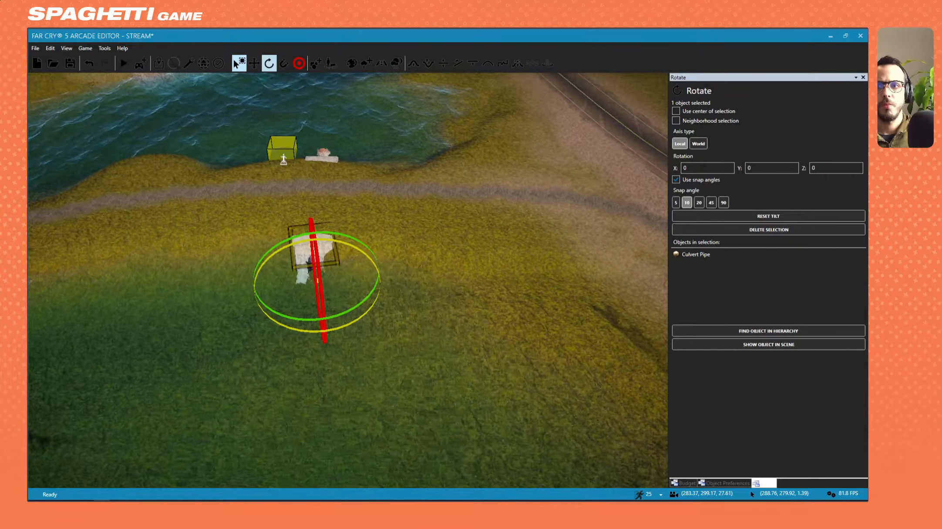
drag(282, 326, 274, 320)
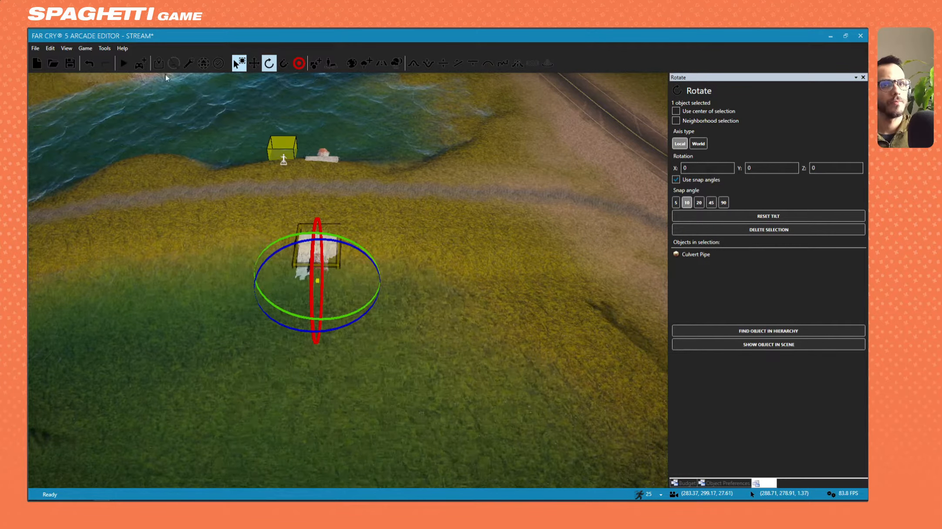
click(255, 63)
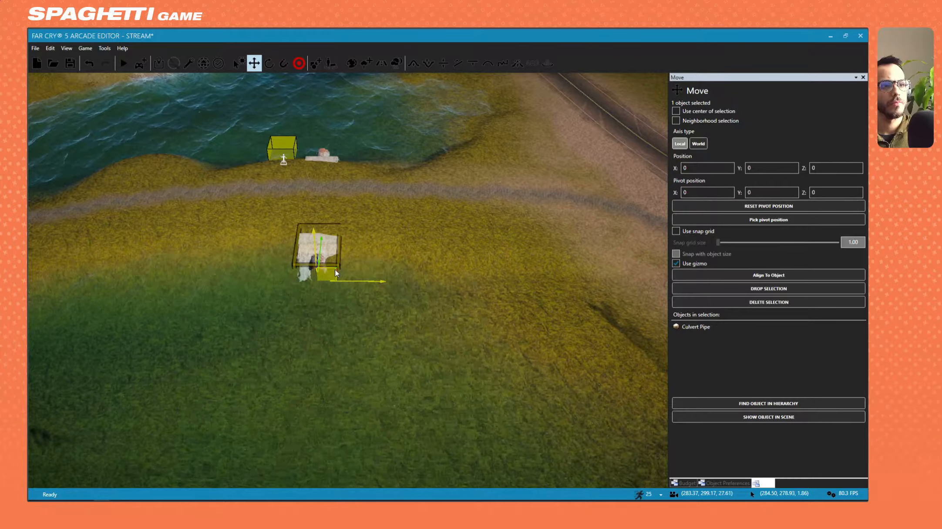
mouse_move(335, 273)
mouse_down()
mouse_move(333, 262)
mouse_move(338, 273)
mouse_up()
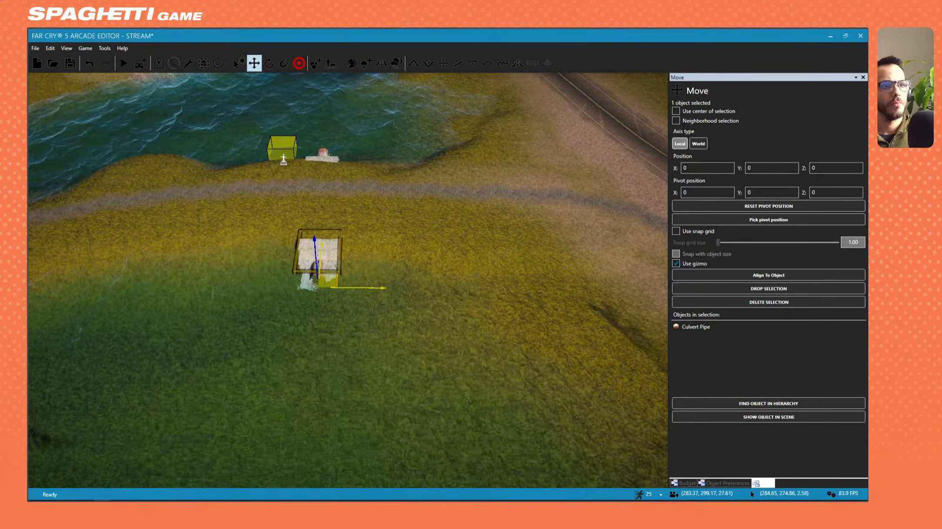
key(w)
right_drag(387, 305, 265, 270)
click(386, 306)
Review the cliff base, road, ponds and overall map layout from the air
key(w)
key(s)
key(s)
key(w)
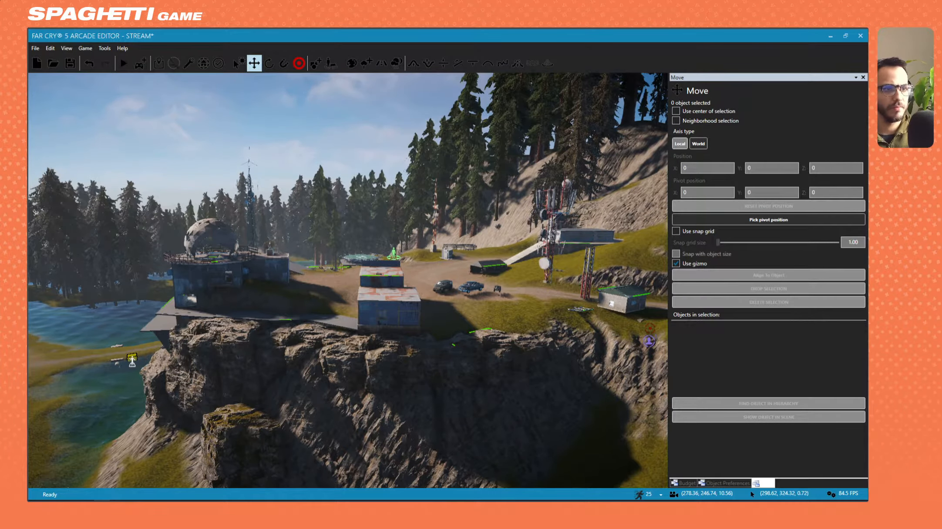
key(s)
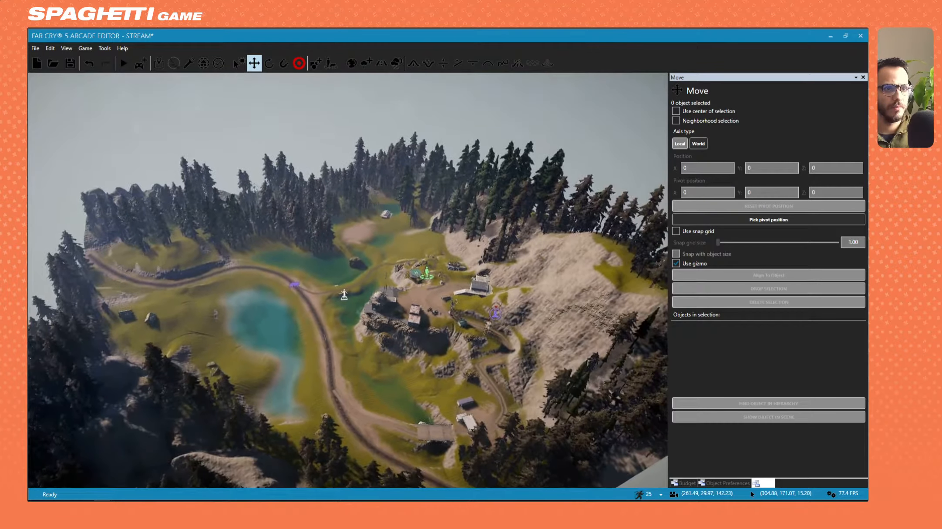
right_drag(349, 281, 357, 331)
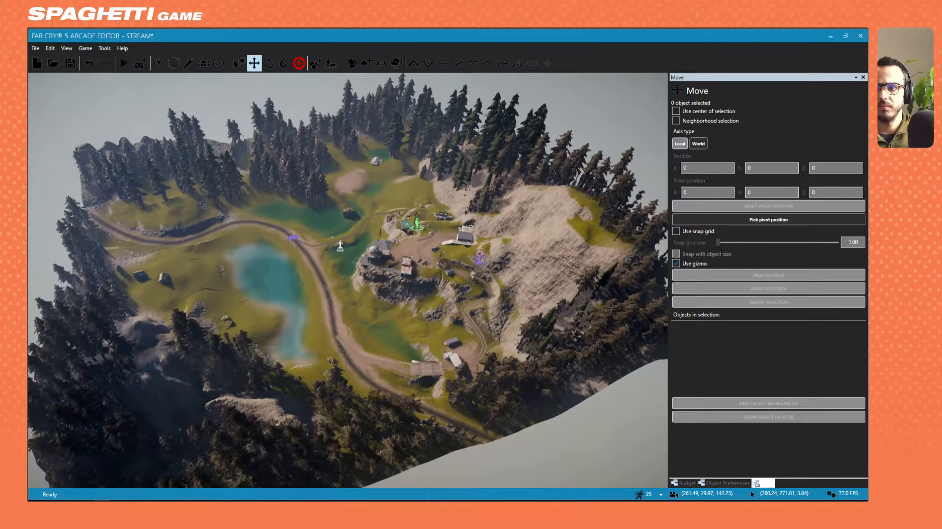
right_drag(307, 246, 315, 247)
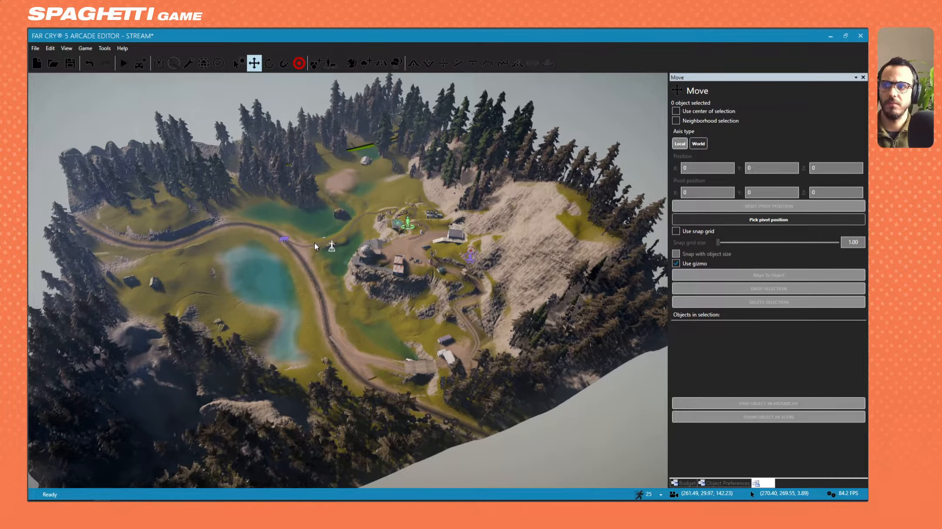
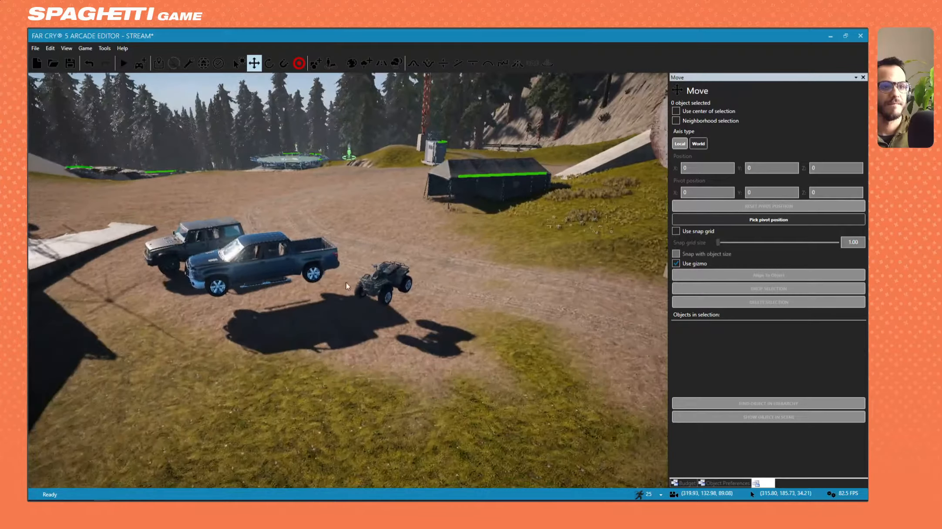
Copy the Cliff Alpine 01 rock below the domed building to the lower slope at the cliff's foot
right_drag(227, 300, 301, 287)
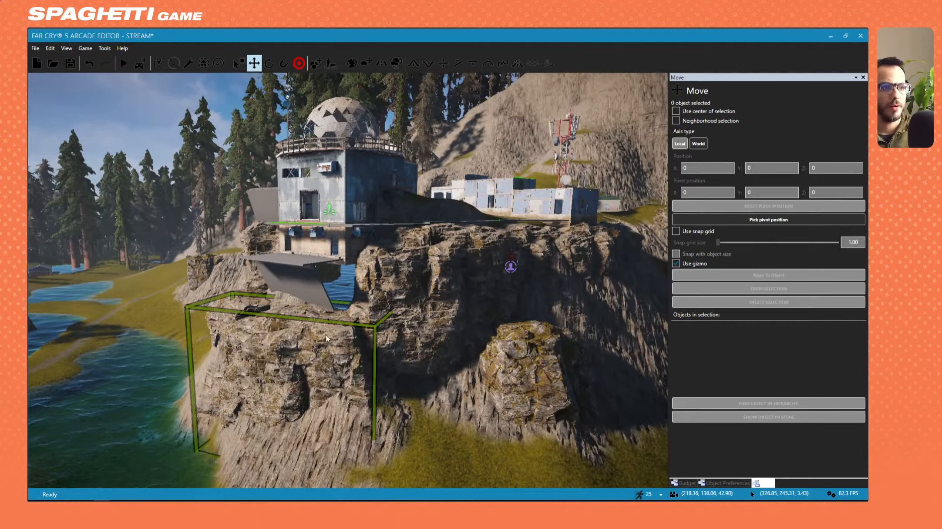
right_drag(325, 334, 258, 293)
click(258, 293)
right_drag(406, 281, 414, 279)
shift+drag(368, 282, 337, 349)
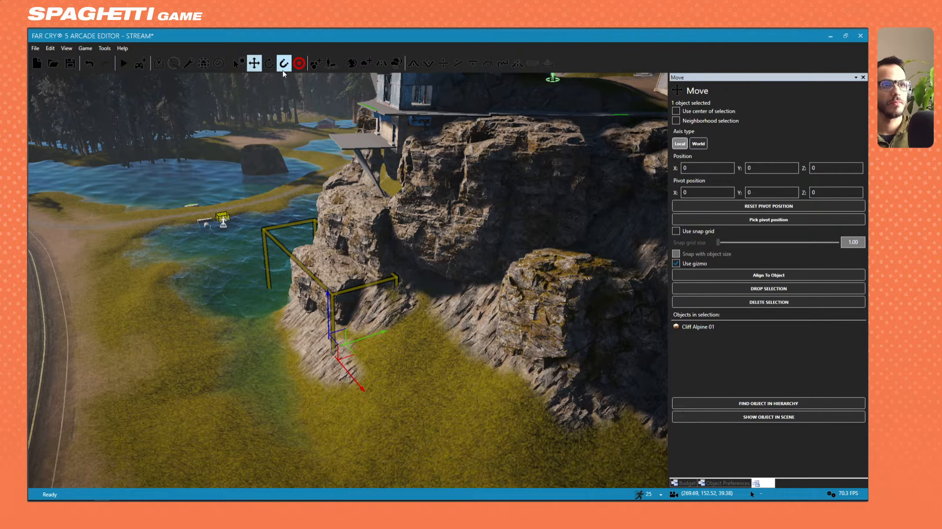
Tilt the copied Cliff Alpine 01 and shift it outward to cover the bare slope next to the water
click(269, 63)
drag(302, 311, 302, 337)
click(255, 63)
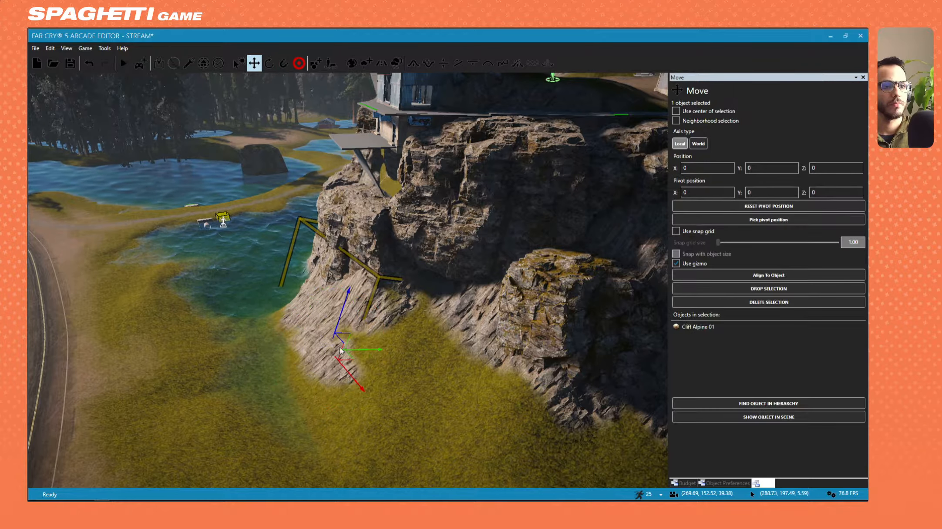
drag(370, 349, 346, 341)
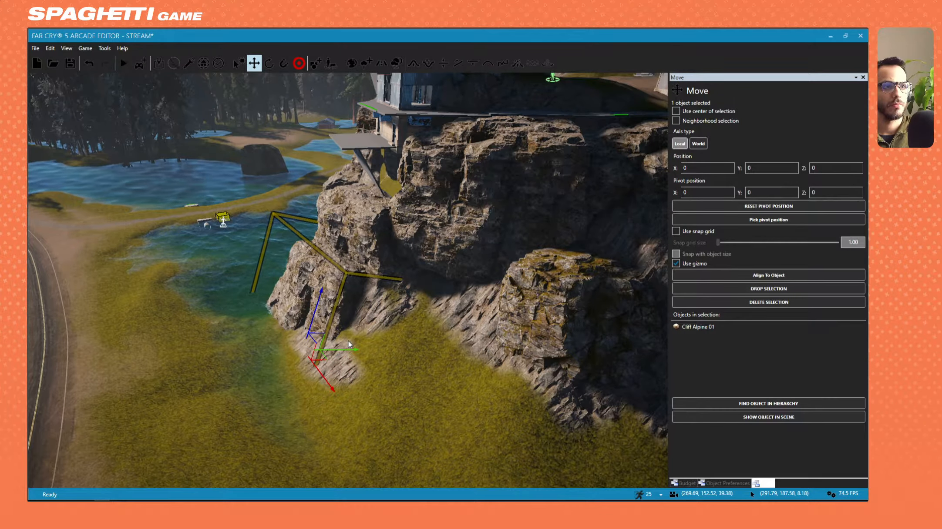
Place another Cliff Alpine 01 copy farther along the cliff's foot, rotating and moving it to follow the slope
drag(342, 379, 392, 442)
click(270, 63)
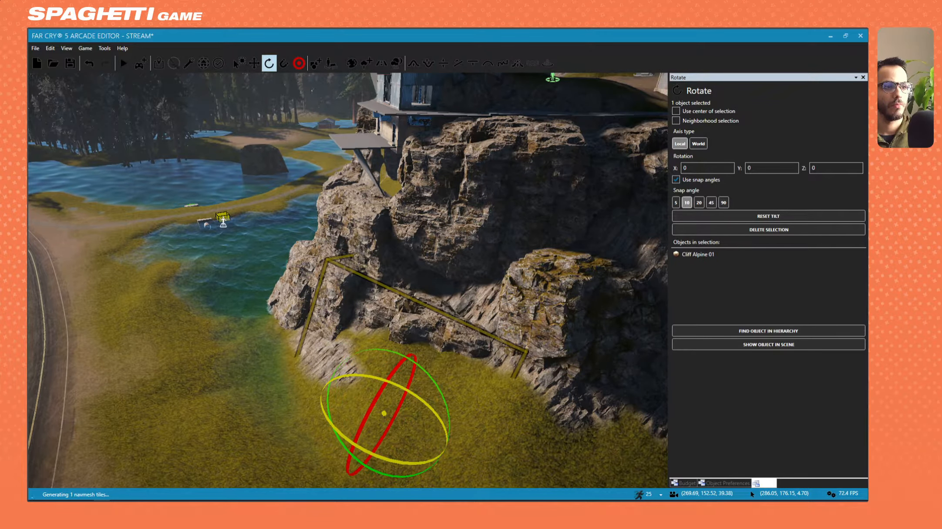
click(259, 63)
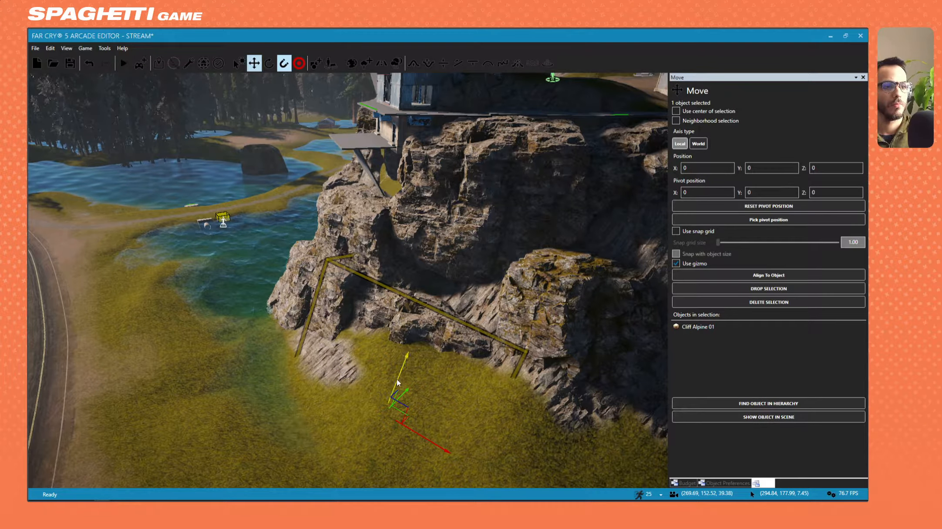
drag(397, 382, 408, 351)
Rotate the newest Cliff Alpine 01 copy and nudge it into the slope beside the mossy rock
key(d)
right_drag(408, 351, 428, 362)
click(269, 63)
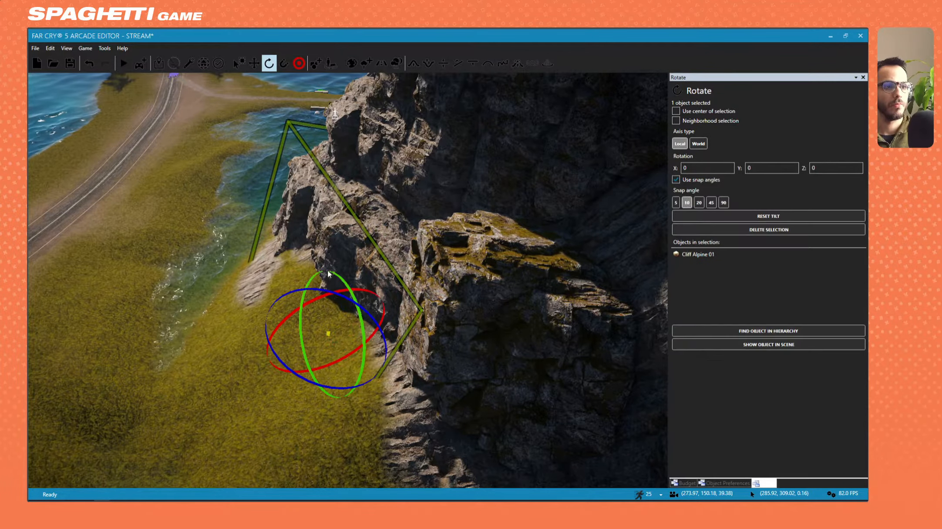
drag(333, 365, 305, 371)
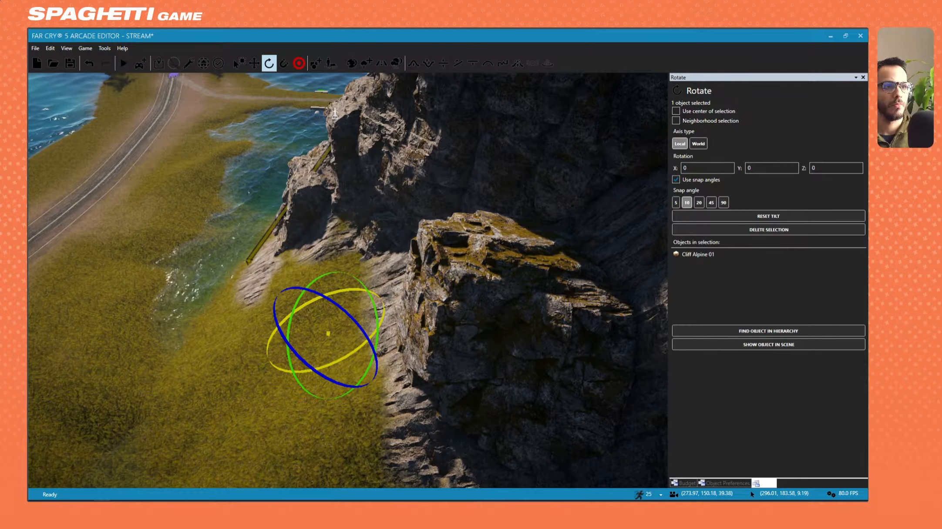
click(254, 63)
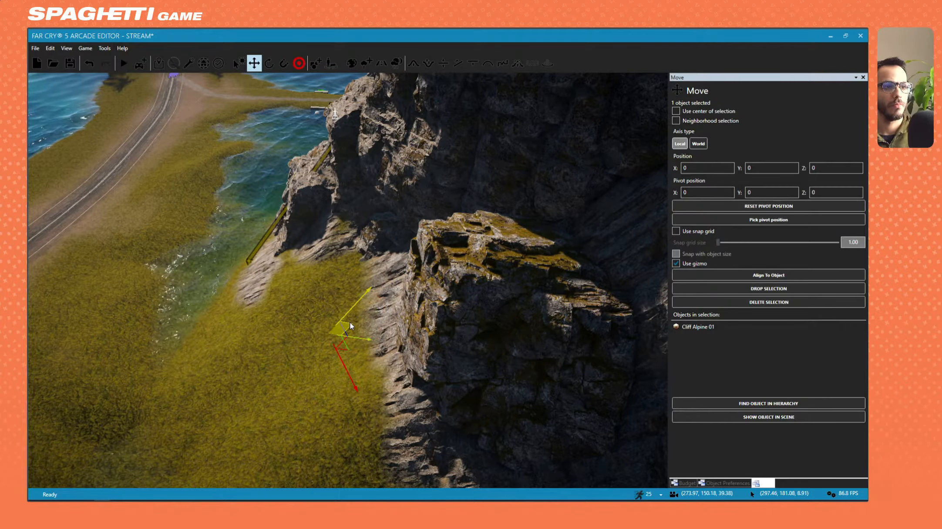
mouse_move(350, 322)
mouse_down()
mouse_move(333, 304)
mouse_move(335, 314)
mouse_up()
Select the Cliff Alpine 01 rock on the water side and place a copy along the waterline below the bare cliff face
key(d)
right_drag(335, 309, 391, 252)
key(a)
right_drag(278, 261, 335, 298)
key(w)
click(358, 280)
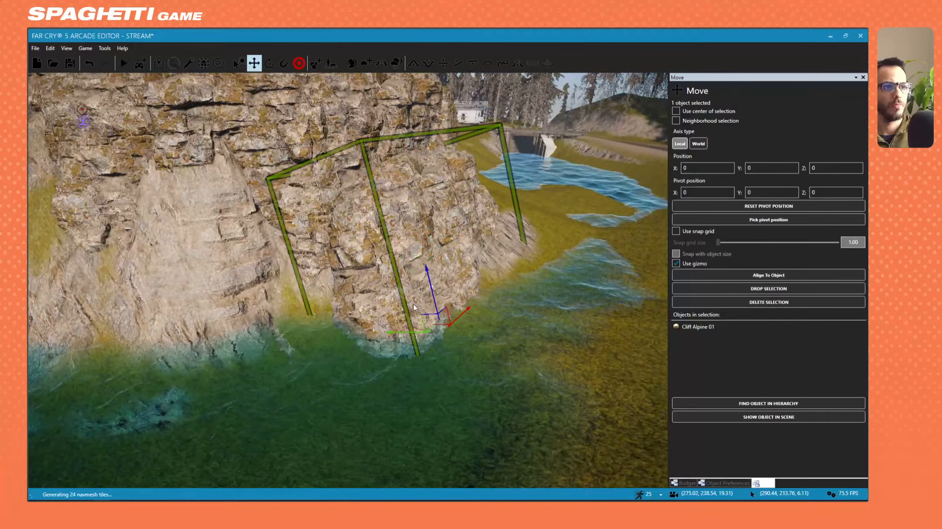
drag(434, 323, 267, 406)
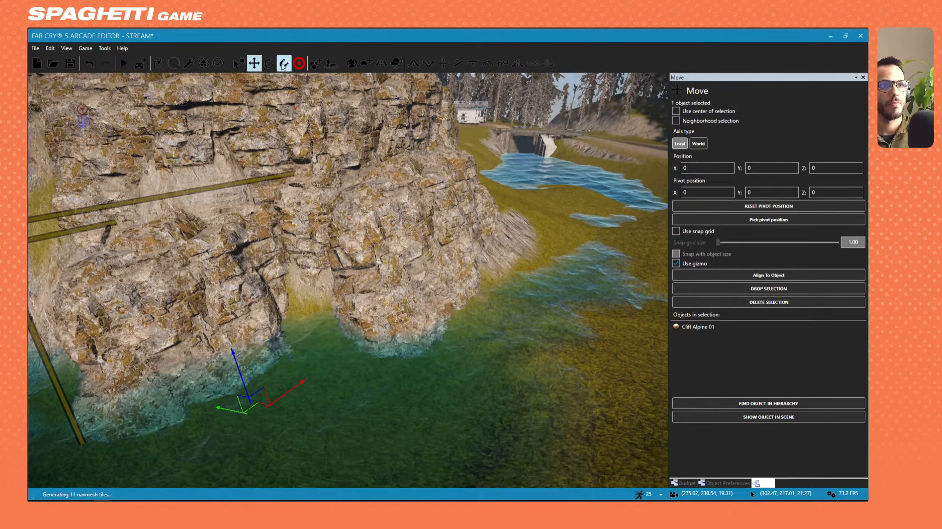
Rotate the Cliff Alpine 01 copy at the waterline so its face runs along the bare cliff face
click(269, 63)
right_drag(231, 218, 209, 219)
key(s)
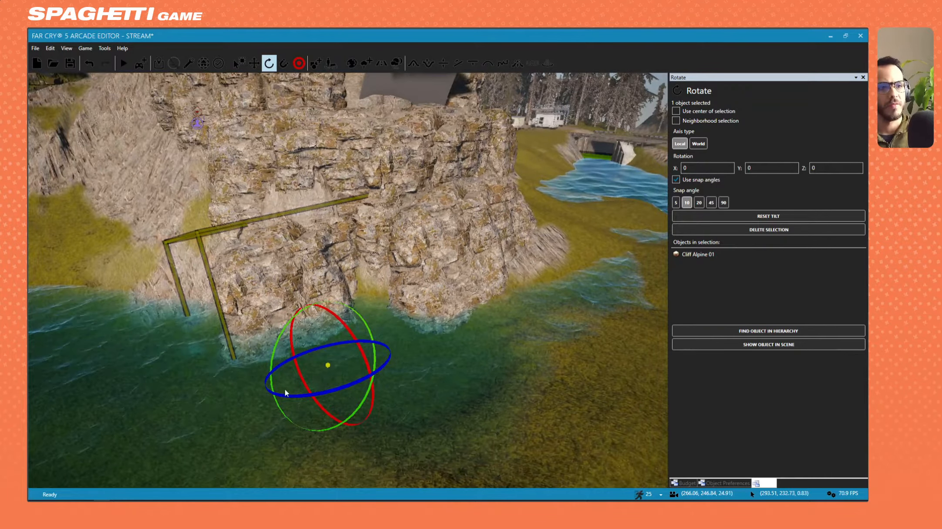
drag(288, 400, 327, 394)
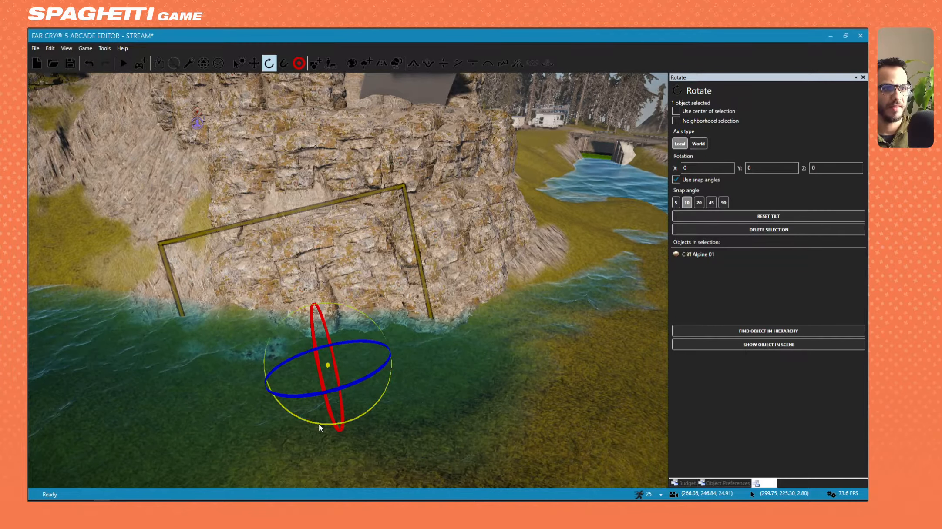
mouse_move(319, 426)
mouse_down()
mouse_move(344, 425)
mouse_move(322, 426)
mouse_up()
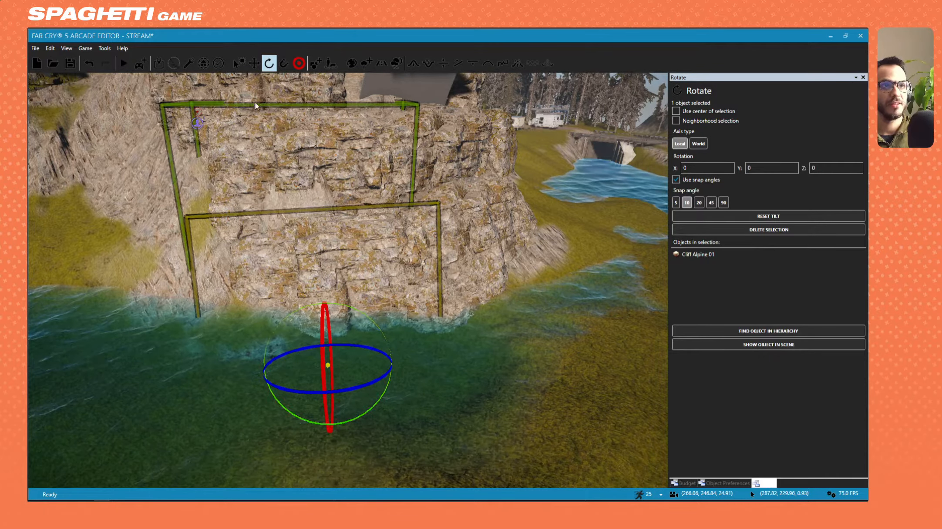
Move the rotated waterline rock back against the cliff and adjust its height and position to cover the bare face
click(254, 63)
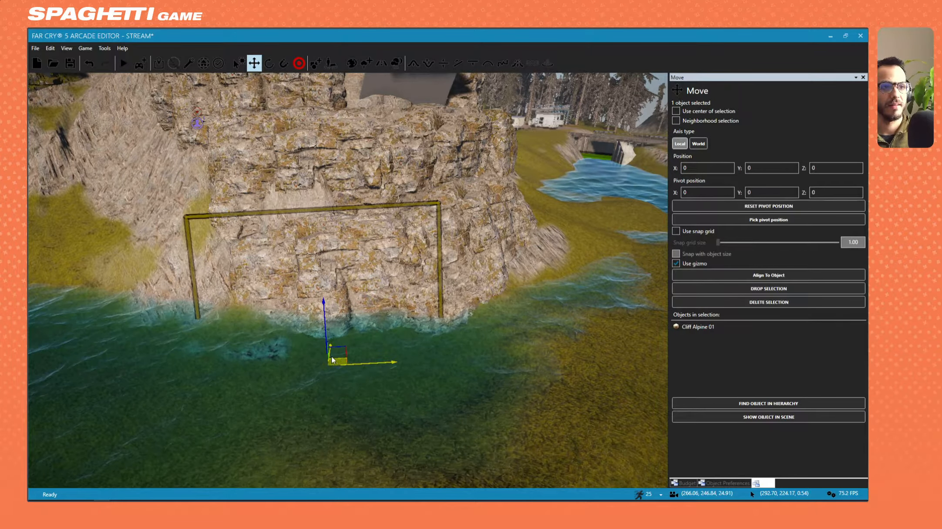
drag(332, 360, 302, 320)
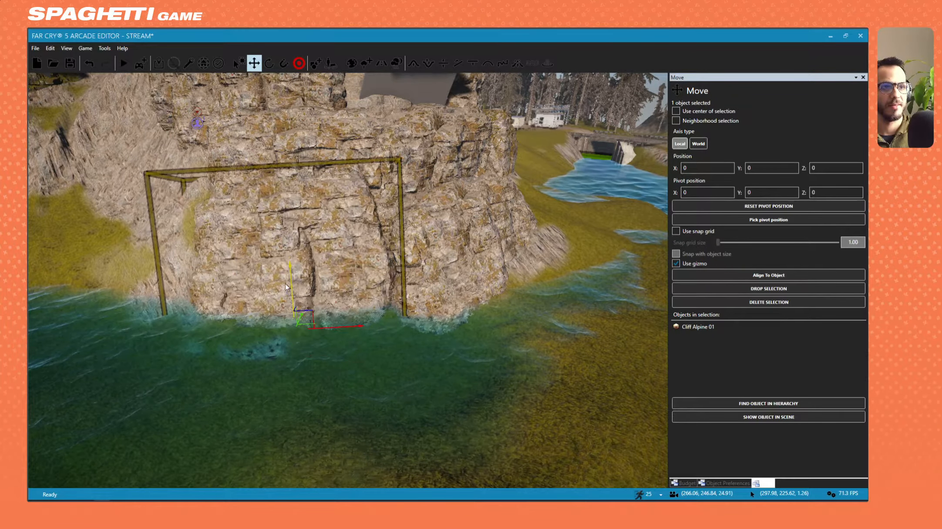
drag(286, 286, 287, 275)
right_drag(287, 278, 301, 298)
key(a)
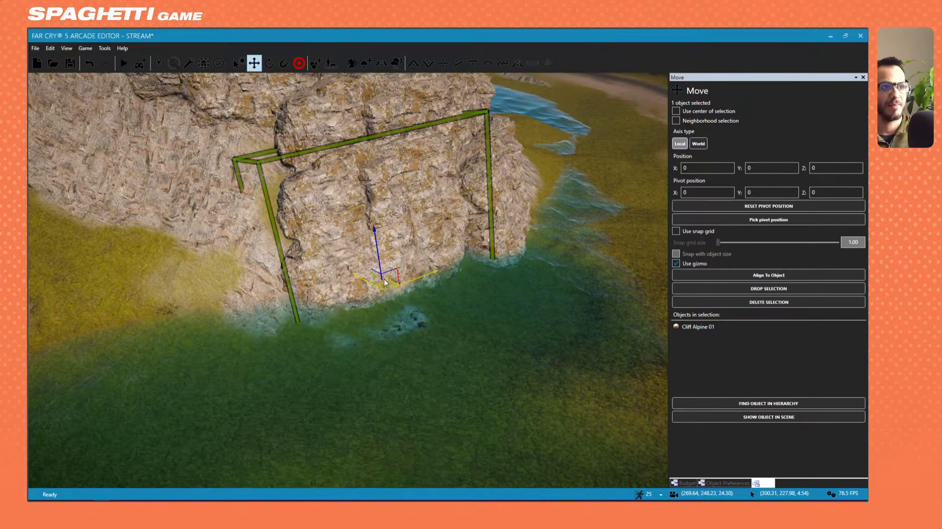
drag(385, 279, 379, 282)
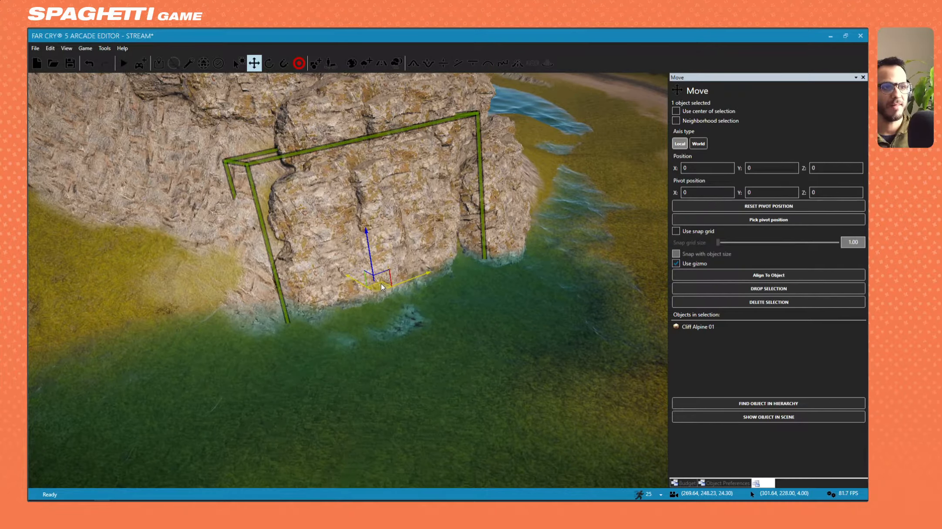
key(ctrl)
right_drag(381, 285, 370, 248)
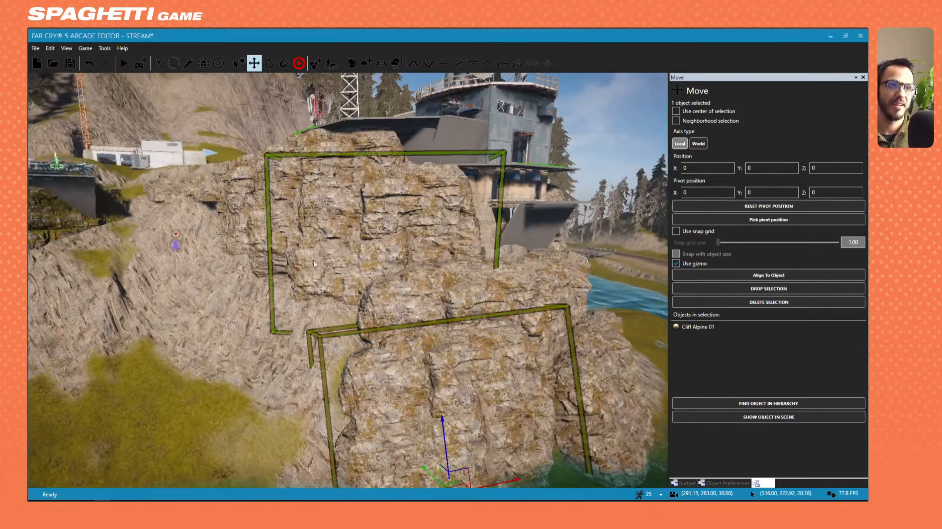
Select the upper Cliff Alpine 01 rock and place a copy lower on the bare slope beside the waterline rock
click(261, 256)
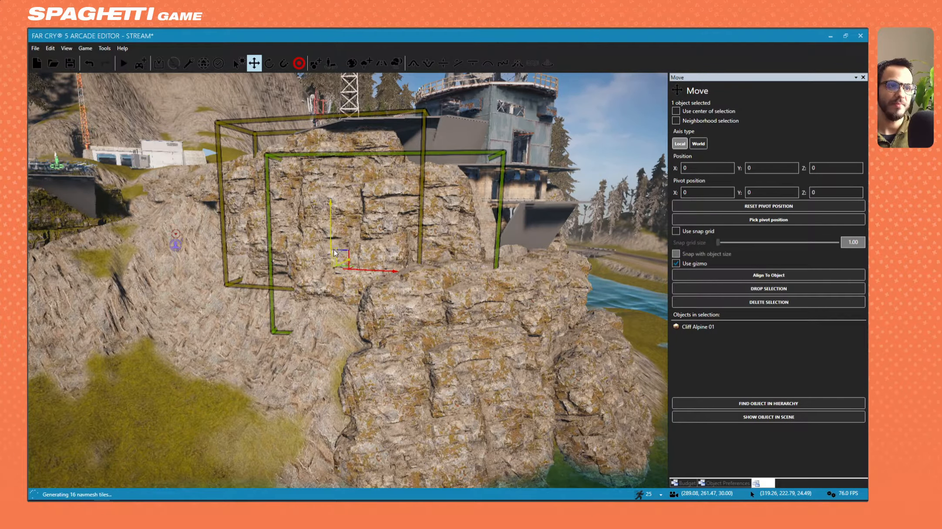
drag(334, 253, 308, 390)
key(d)
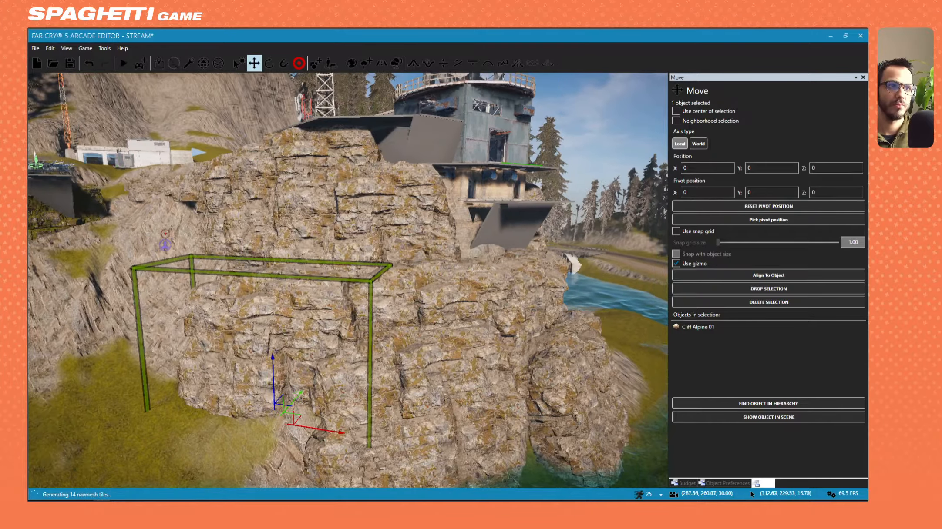
key(w)
right_drag(308, 391, 273, 386)
key(s)
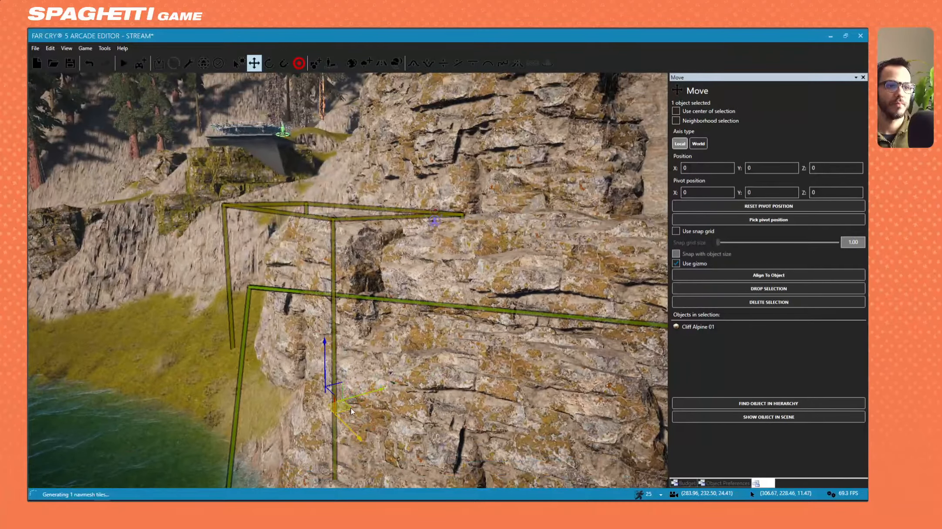
drag(351, 408, 348, 371)
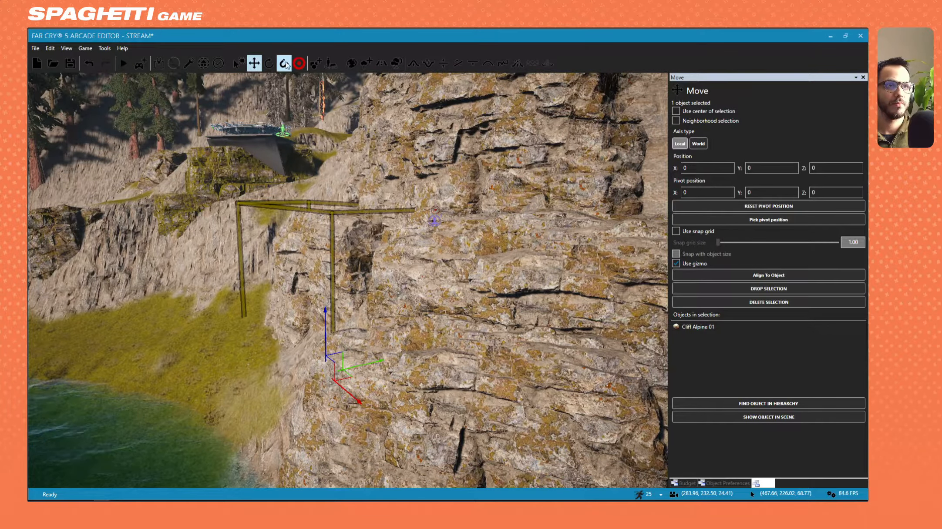
Rotate the lower Cliff Alpine 01 copy with the Rotate tool to follow the corner of the cliff
click(270, 64)
drag(317, 406, 298, 402)
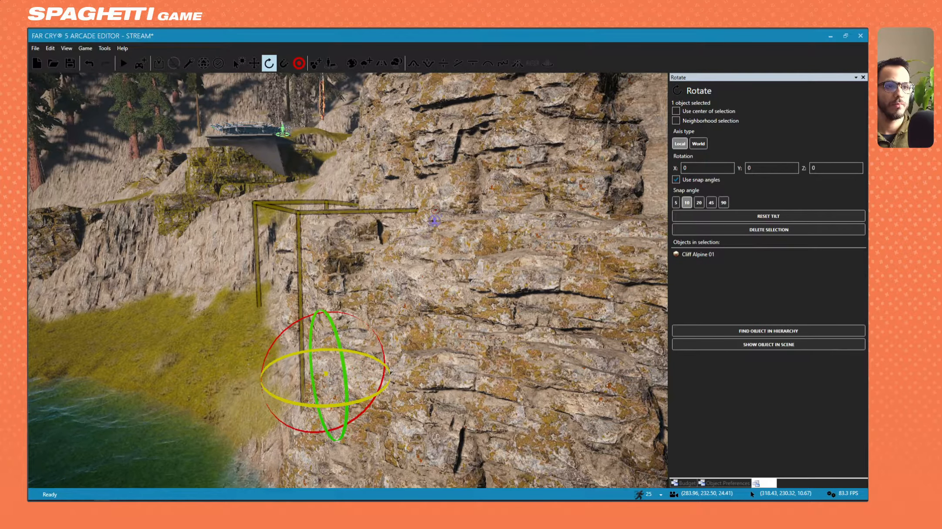
mouse_move(291, 330)
mouse_down()
mouse_move(310, 330)
mouse_move(274, 330)
mouse_up()
right_drag(275, 261, 146, 255)
drag(161, 283, 167, 257)
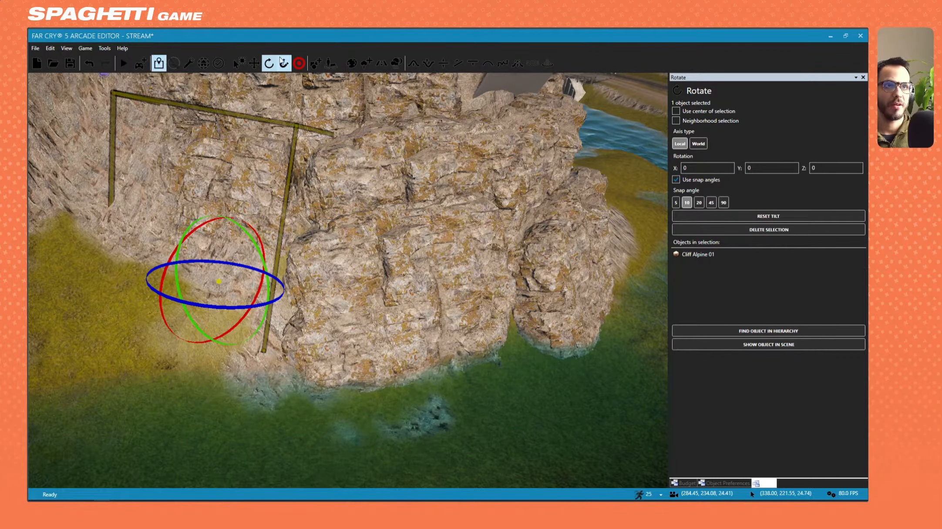
Move the rotated copy down to fill the bare slope between the waterline rock and the grass
click(254, 63)
drag(246, 286, 240, 300)
key(s)
right_drag(240, 301, 327, 308)
key(a)
key(ctrl)
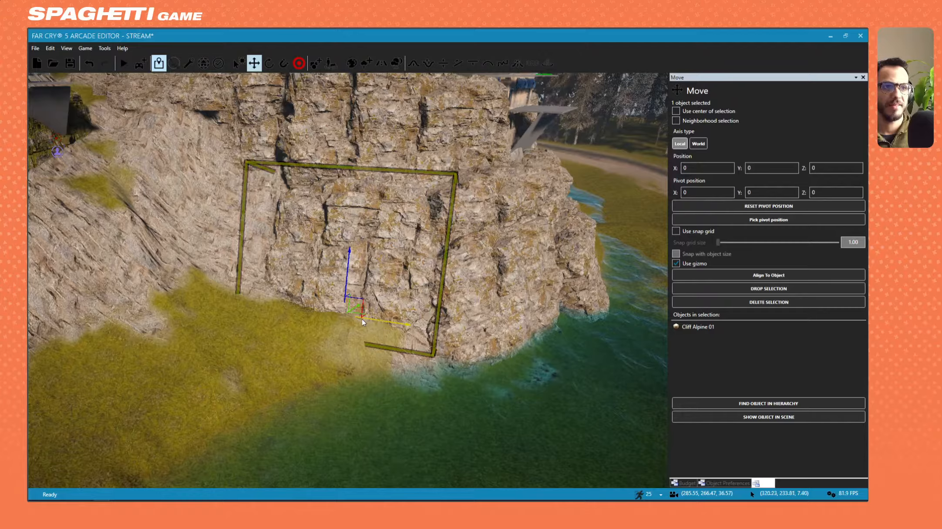
Place another Cliff Alpine 01 copy farther inland along the bare slope above the grass
shift+drag(384, 319, 281, 303)
key(w)
mouse_move(281, 304)
right_down()
mouse_move(261, 244)
mouse_move(274, 322)
mouse_move(379, 335)
mouse_move(405, 352)
right_up()
key(s)
key(a)
key(d)
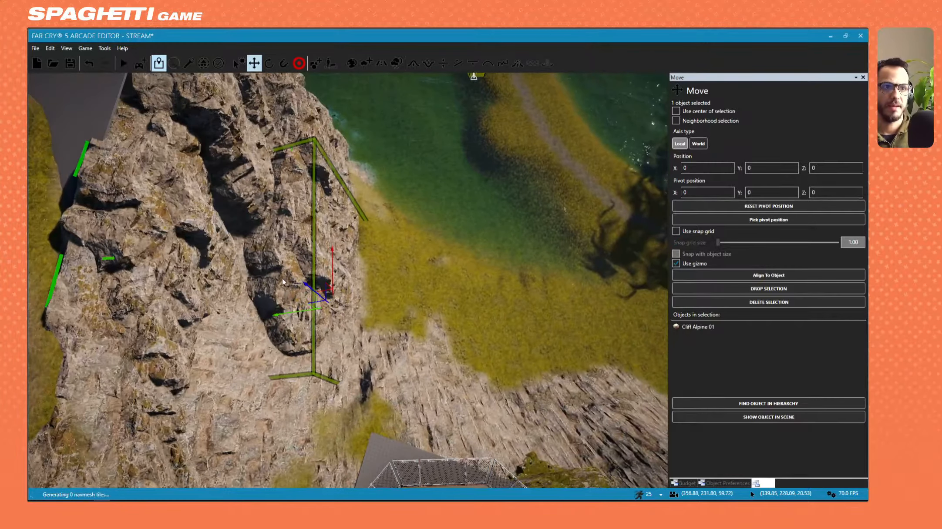
Shift the inland copy deeper into the cliff and turn it to follow the slope, undoing the last adjustment
drag(304, 286, 265, 295)
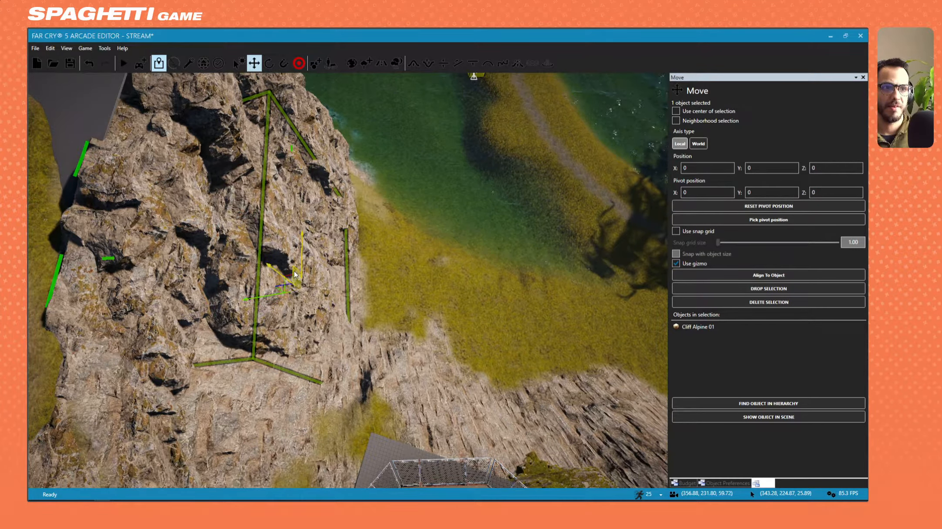
mouse_move(294, 275)
middle_down()
mouse_move(285, 276)
mouse_move(312, 273)
mouse_move(293, 270)
middle_up()
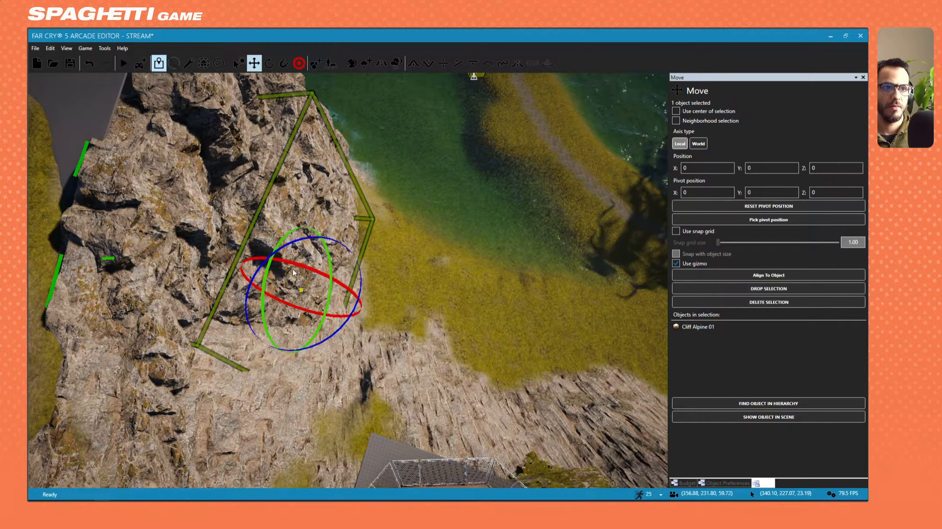
ctrl+drag(332, 214, 342, 211)
key(ctrl+z)
key(d)
right_drag(438, 256, 380, 254)
key(d)
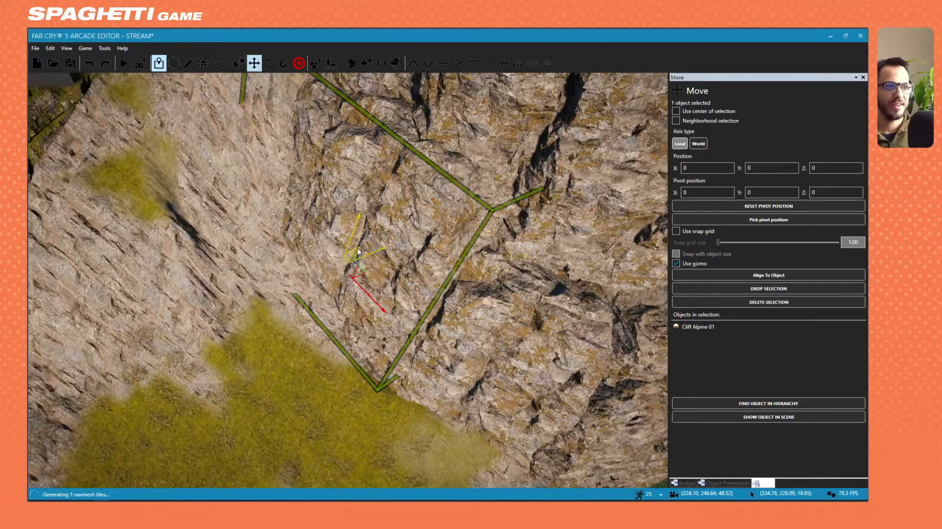
Nudge the inland Cliff Alpine 01 copy down and outward so it blends into the slope above the grass
ctrl+drag(358, 251, 325, 299)
key(d)
right_drag(412, 317, 393, 311)
drag(371, 326, 334, 312)
right_drag(335, 312, 322, 291)
key(s)
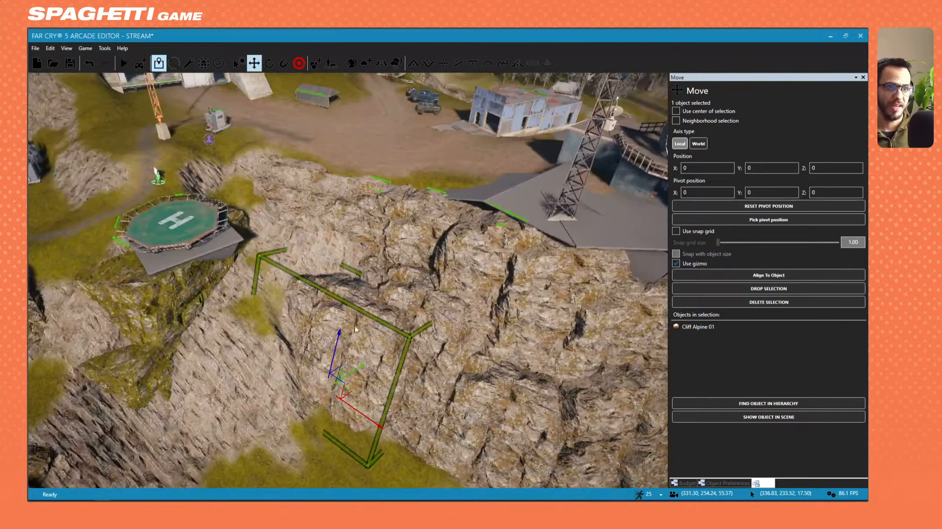
Position a Cliff Alpine 01 piece higher on the slope near the helipad and rotate it to fit the cliff
ctrl+drag(341, 372, 345, 337)
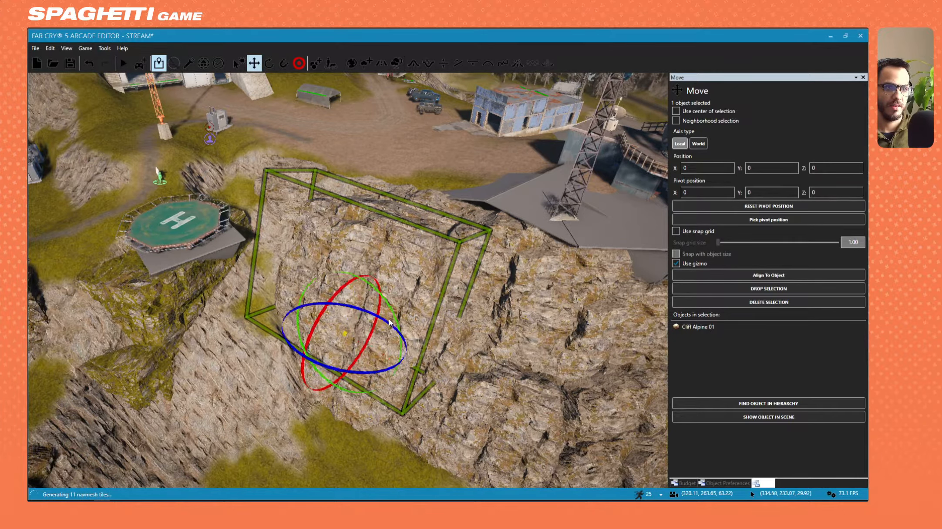
drag(380, 335, 366, 313)
right_drag(366, 313, 425, 301)
key(w)
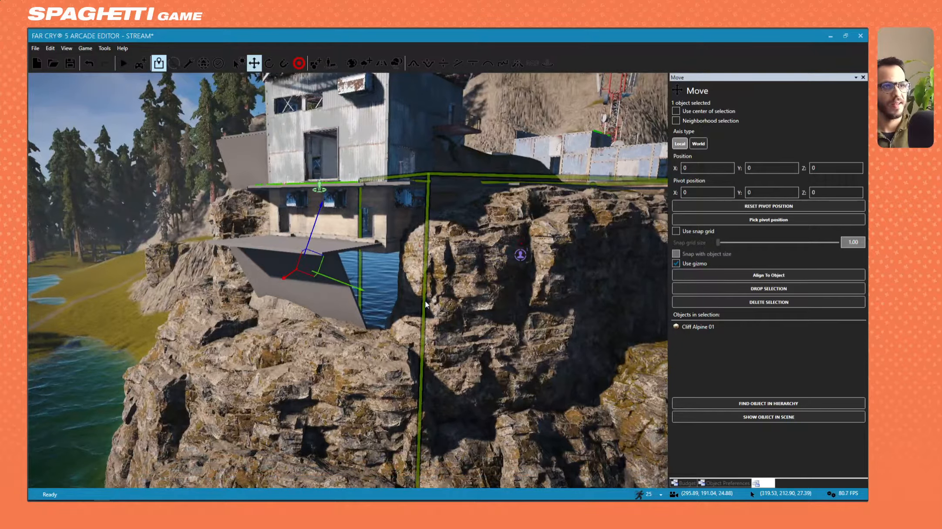
Choose Radar Tower Large from the military structures and try it beside the existing tower, then cancel the placement
click(363, 211)
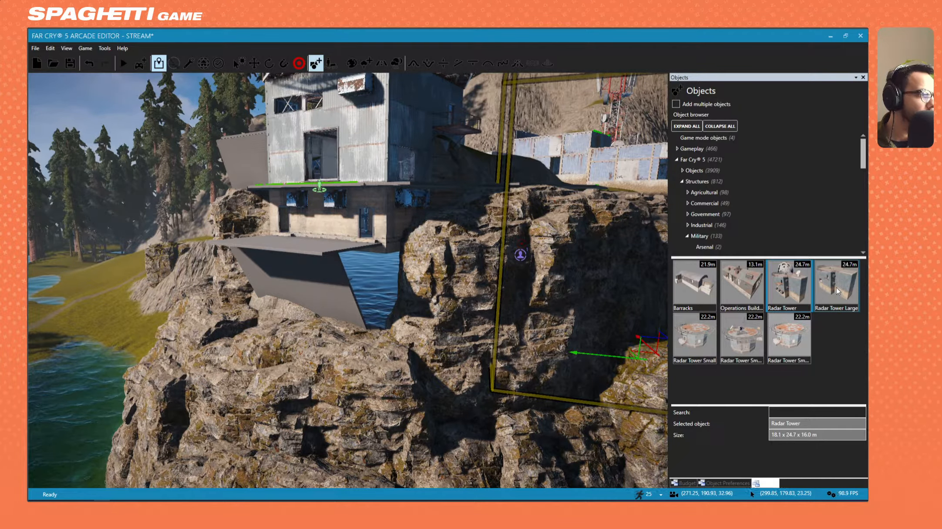
click(837, 286)
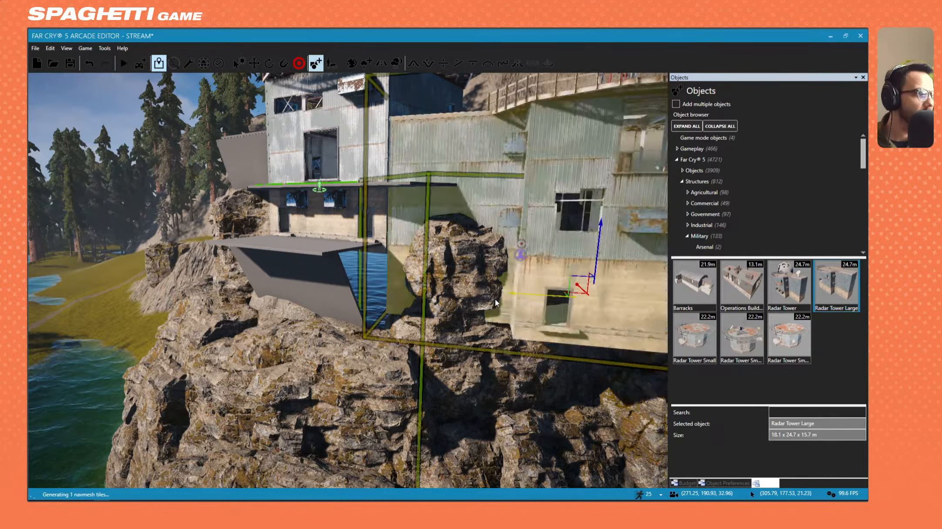
key(Escape)
click(391, 256)
right_drag(391, 256, 331, 244)
key(s)
right_drag(417, 322, 427, 354)
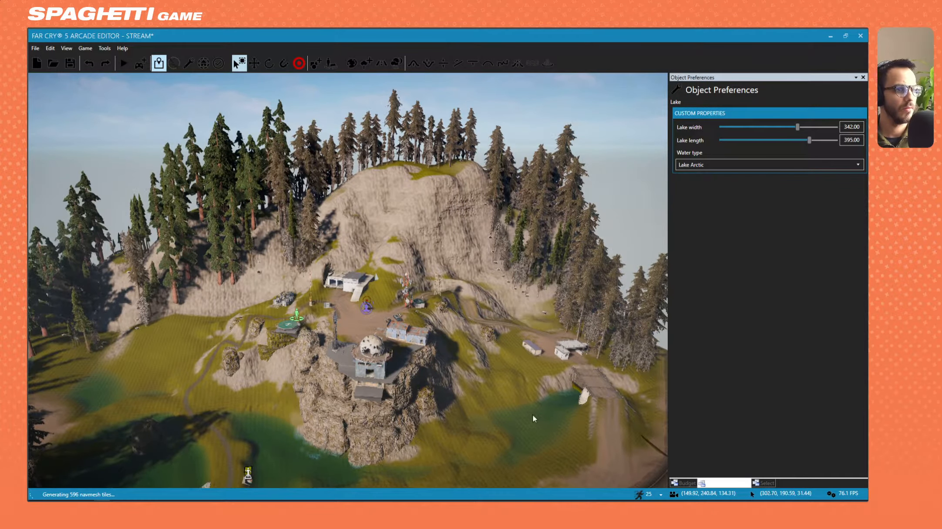
Place a Radar Tower Large on the grass beside the rock-covered cliff and select it
click(317, 64)
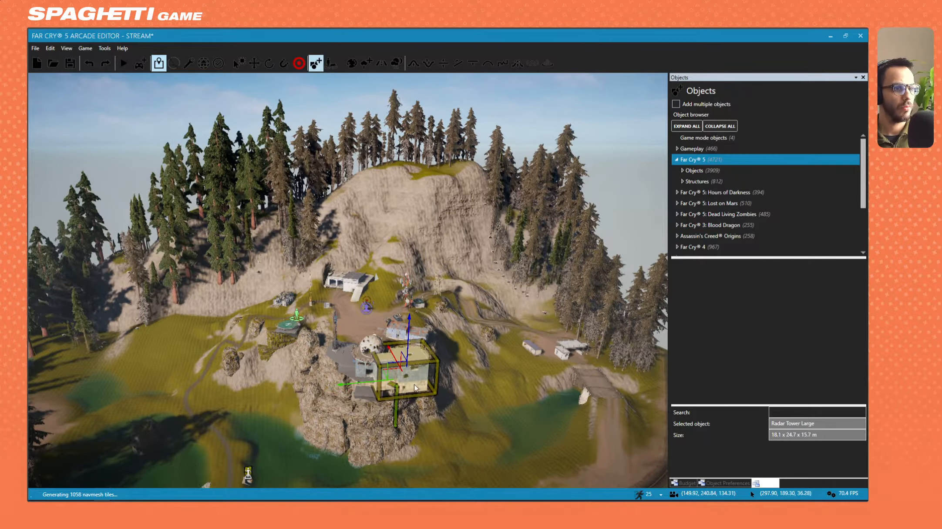
click(439, 403)
key(w)
right_drag(444, 401, 472, 486)
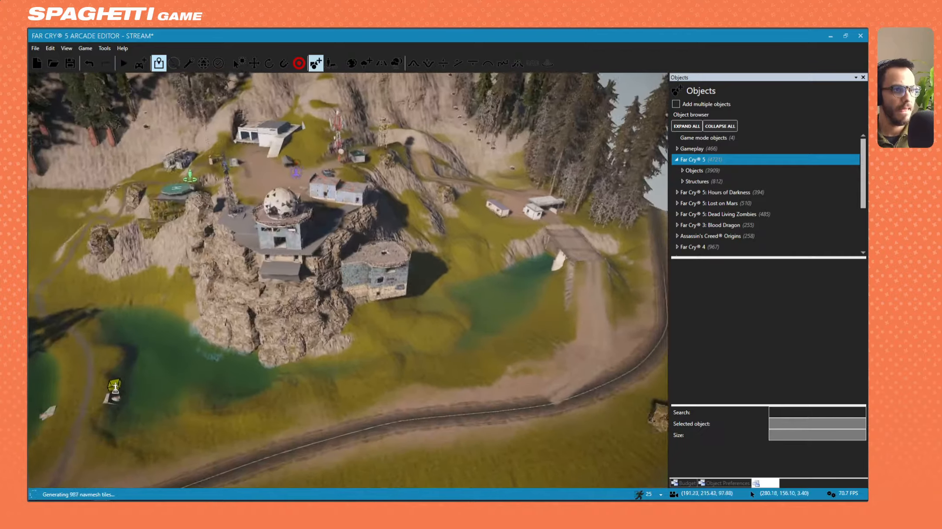
right_drag(440, 361, 432, 323)
click(431, 322)
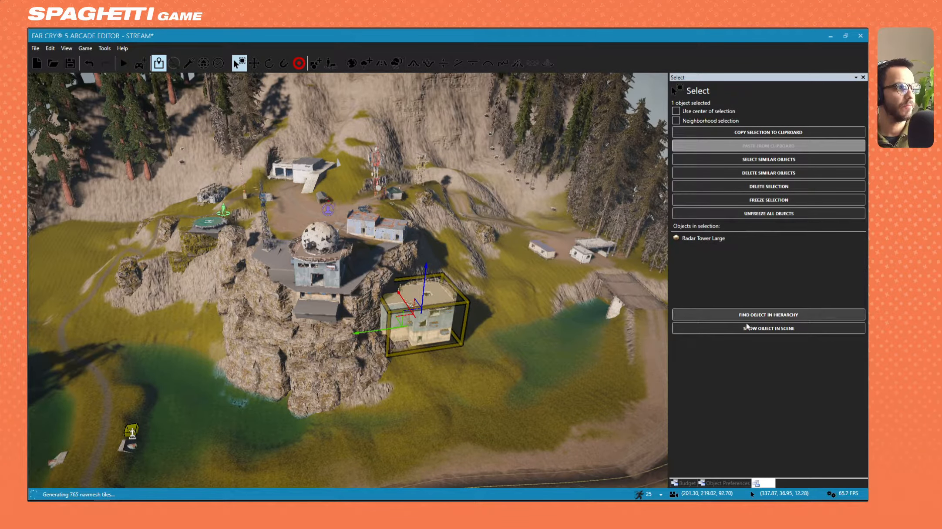
Align the Radar Tower Large to the existing radar tower on the cliff top and lower it beneath
click(254, 64)
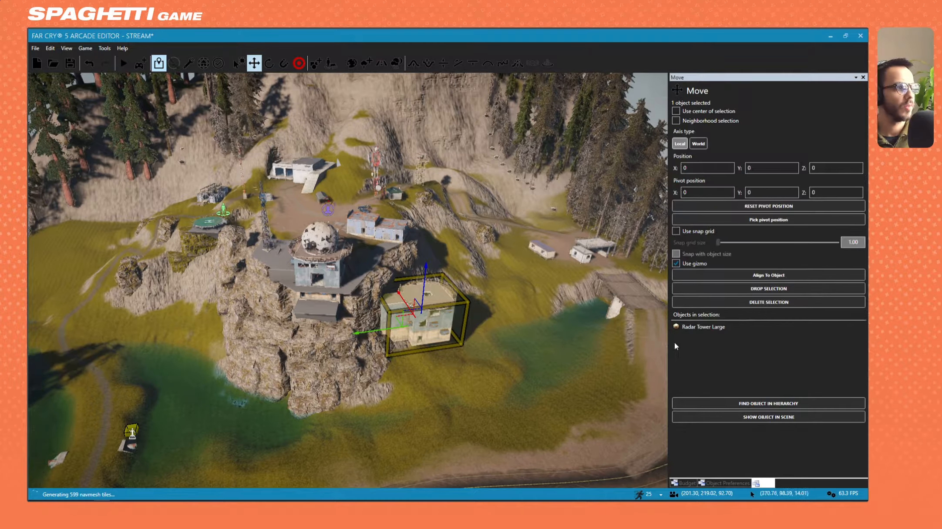
click(777, 275)
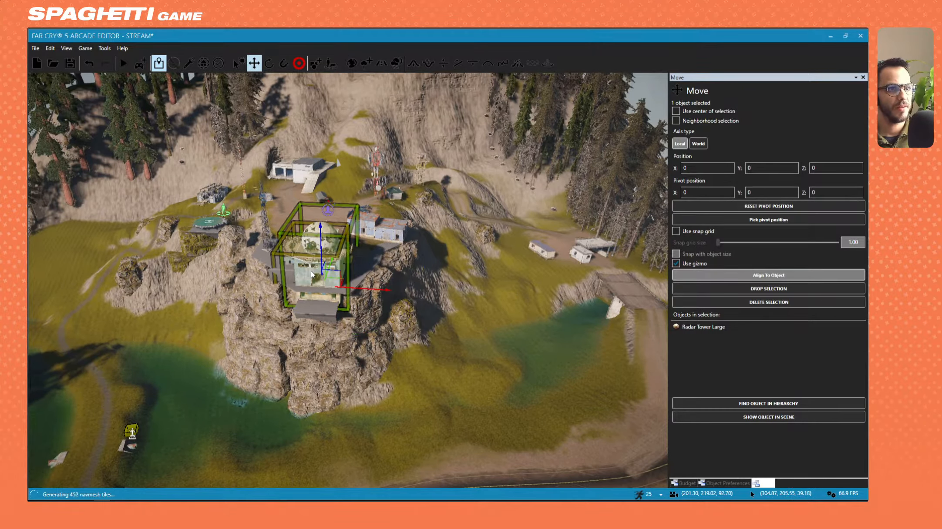
click(312, 274)
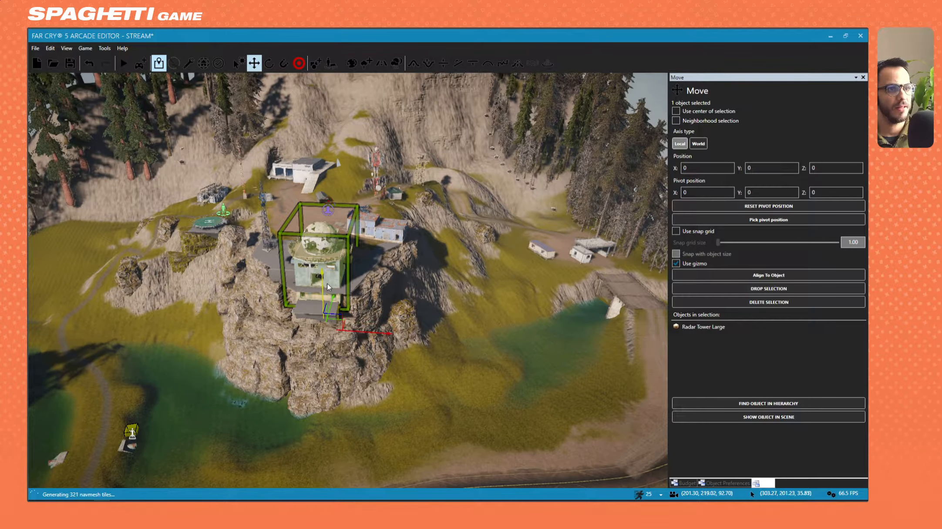
Examine how the Radar Tower Large fits inside the cliff under the existing tower and adjust its height
key(w)
right_drag(329, 288, 292, 292)
key(s)
key(w)
key(w)
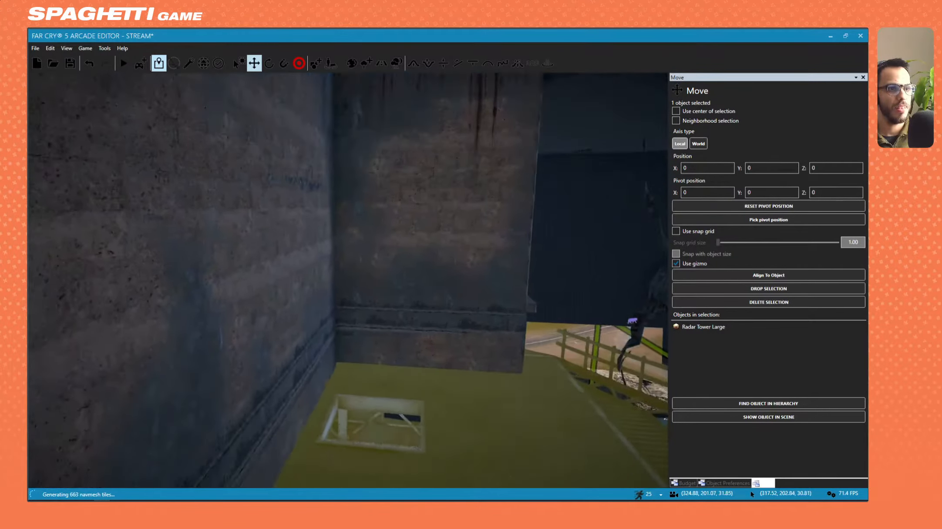
key(s)
mouse_move(409, 292)
right_down()
mouse_move(401, 300)
mouse_move(414, 331)
mouse_move(419, 299)
right_up()
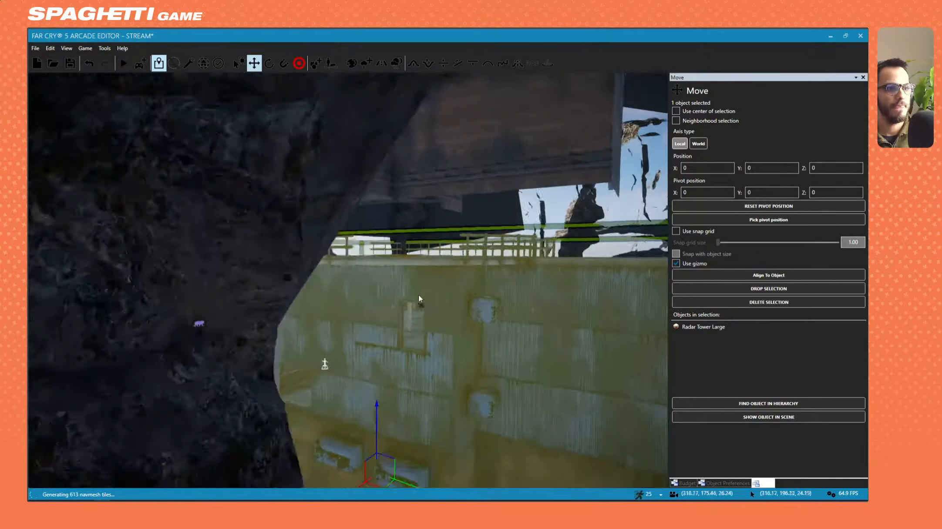
key(w)
key(d)
drag(323, 439, 315, 409)
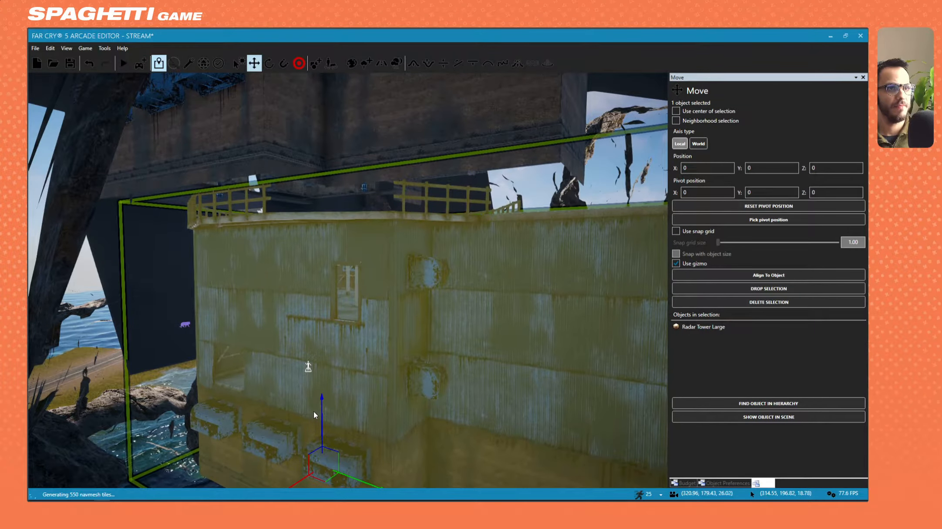
Delete the Radar Tower Large from beneath the existing tower
key(a)
right_drag(315, 410, 270, 314)
key(a)
key(Delete)
key(s)
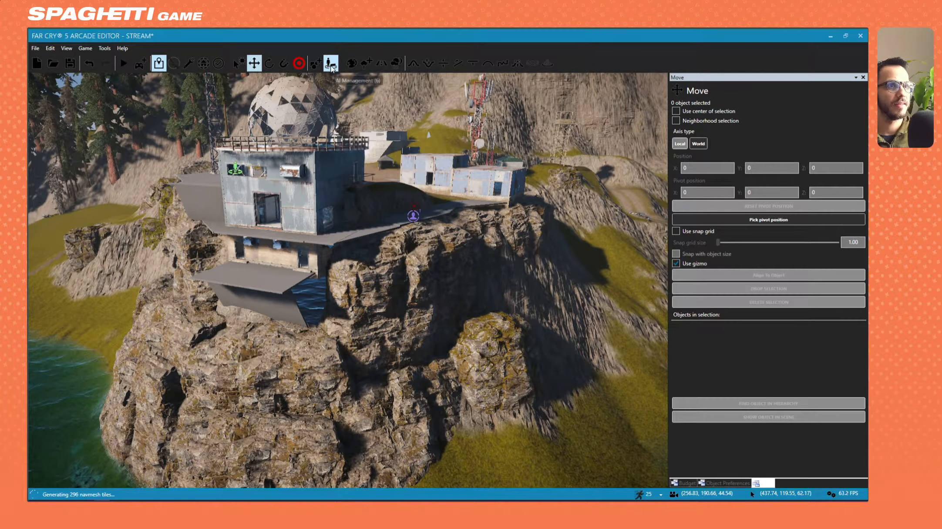
Search the object library for CATWALK and look through the matching pieces
click(316, 64)
scroll(403, 305, up, 3)
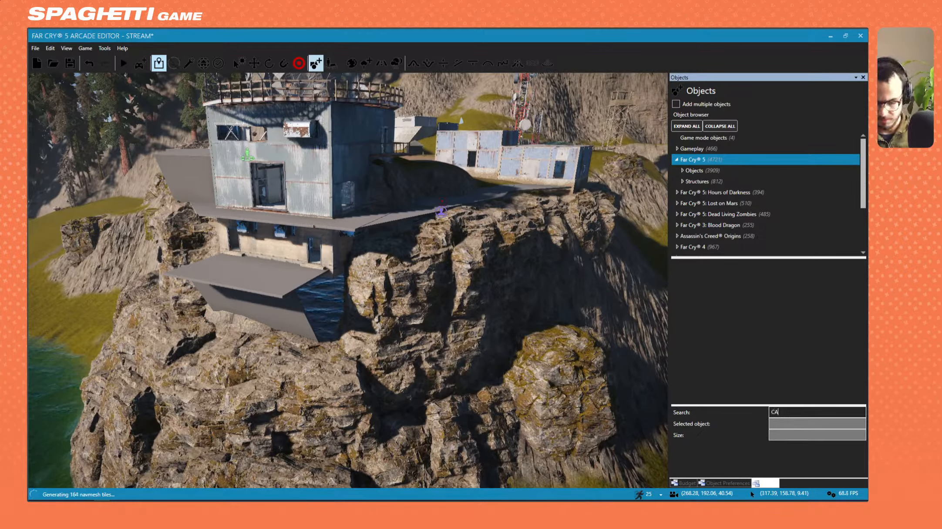
key(Return)
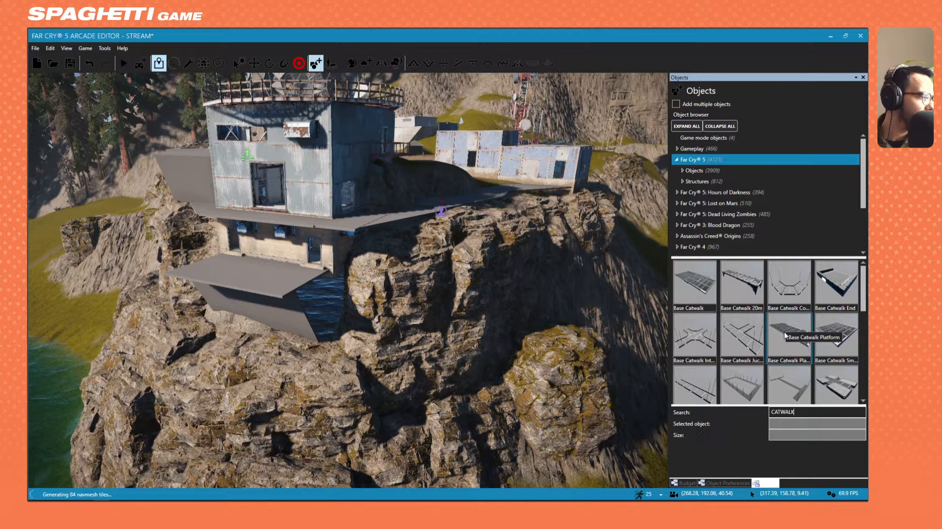
scroll(785, 336, down, 2)
scroll(788, 339, down, 1)
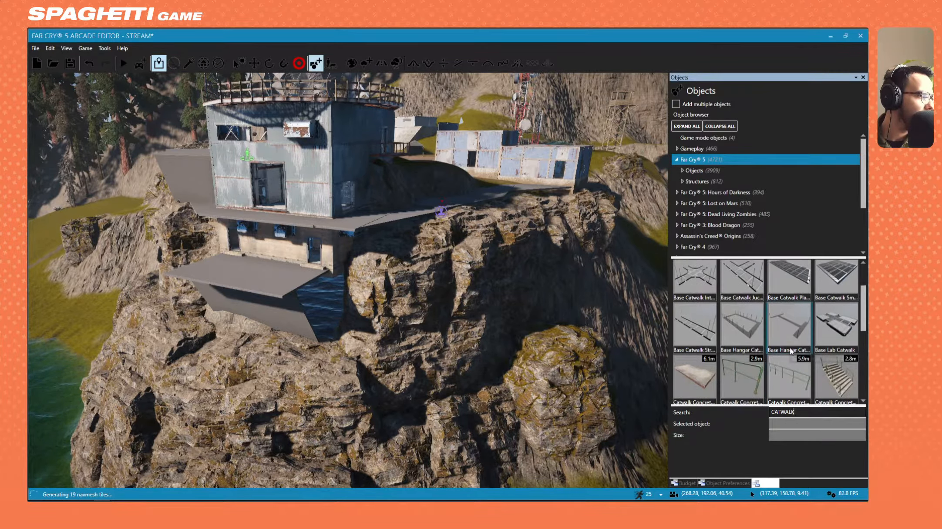
scroll(791, 354, down, 2)
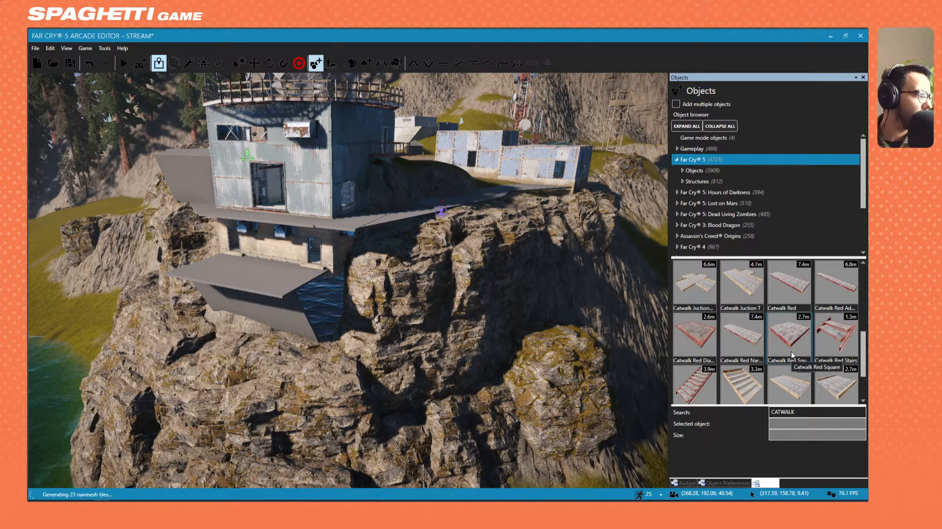
scroll(791, 354, down, 2)
scroll(791, 353, up, 10)
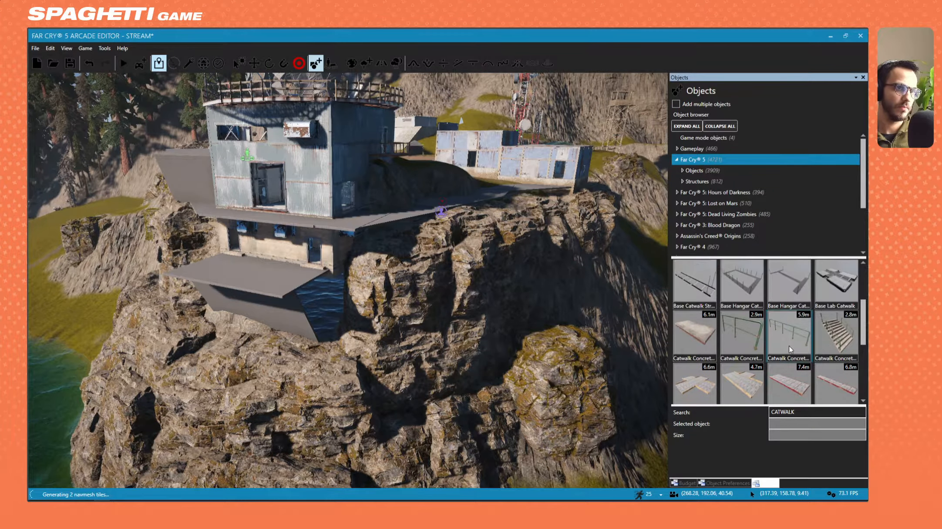
Try a Base Catwalk on the flat ledge beside the radar building, inspect it up close and delete it
click(697, 292)
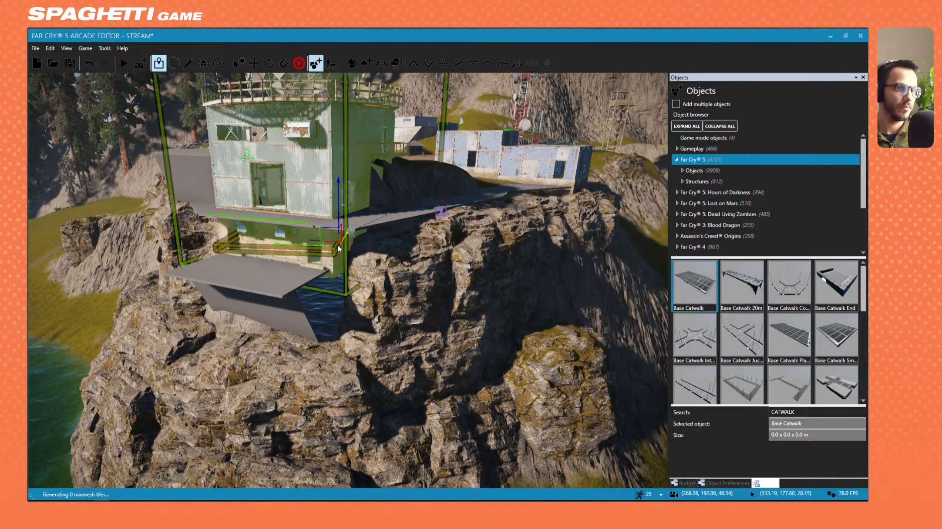
click(367, 223)
key(w)
right_drag(367, 223, 344, 270)
right_drag(383, 244, 351, 234)
key(w)
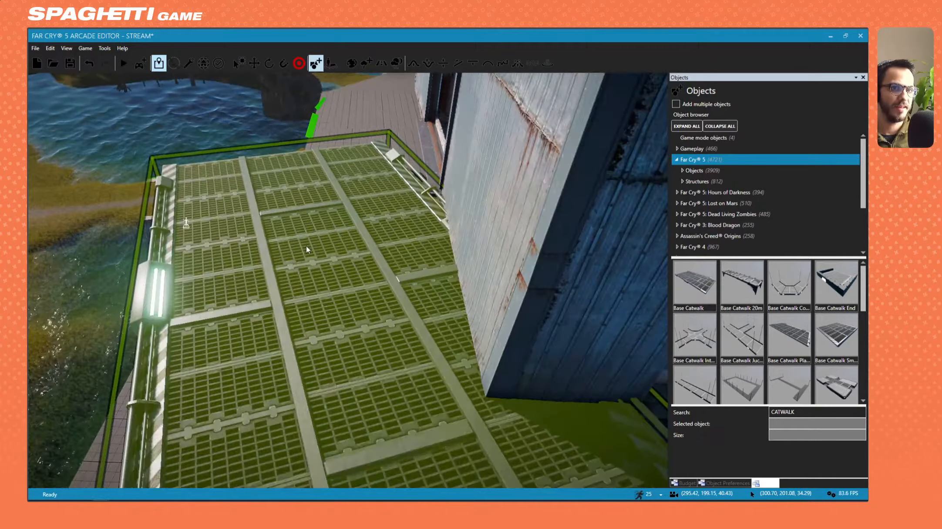
key(Escape)
key(Delete)
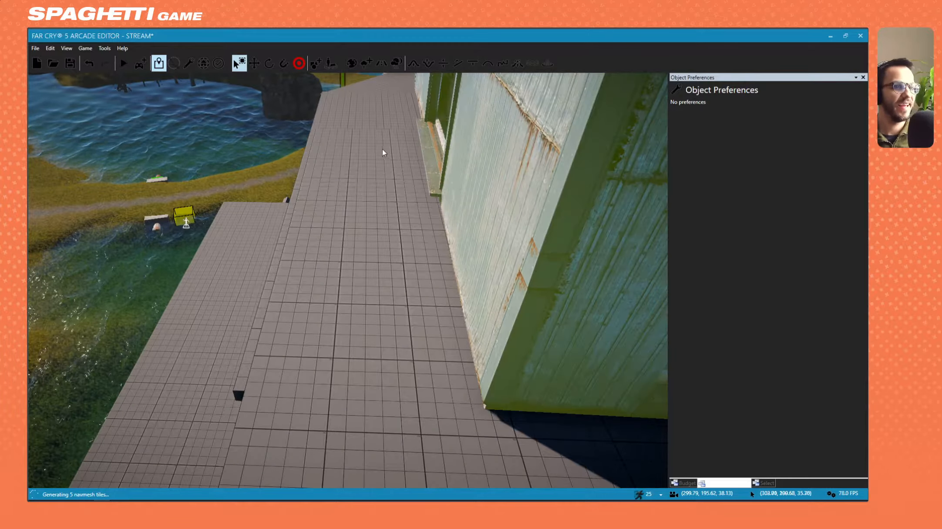
Inspect the two platforms from the side of the cliff and search the object library for SLAB
key(s)
right_drag(408, 184, 457, 153)
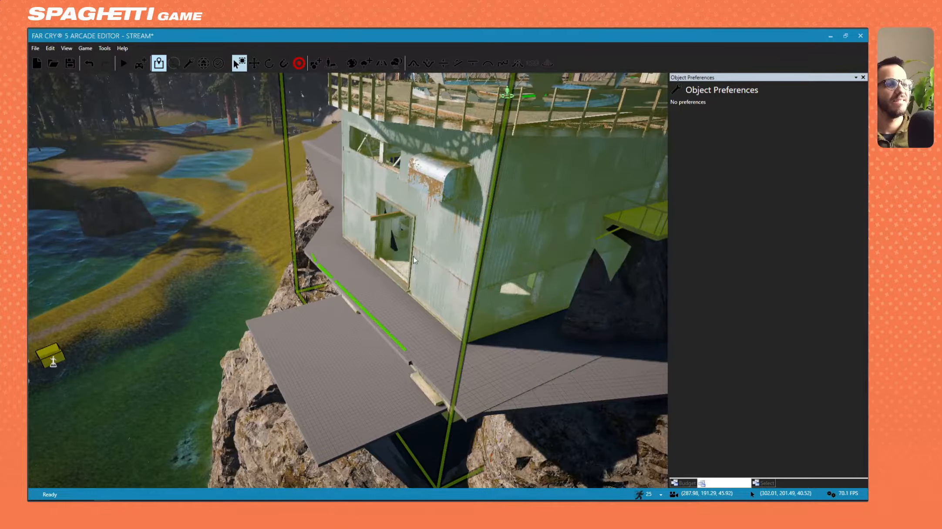
key(w)
right_drag(383, 328, 431, 309)
key(s)
key(d)
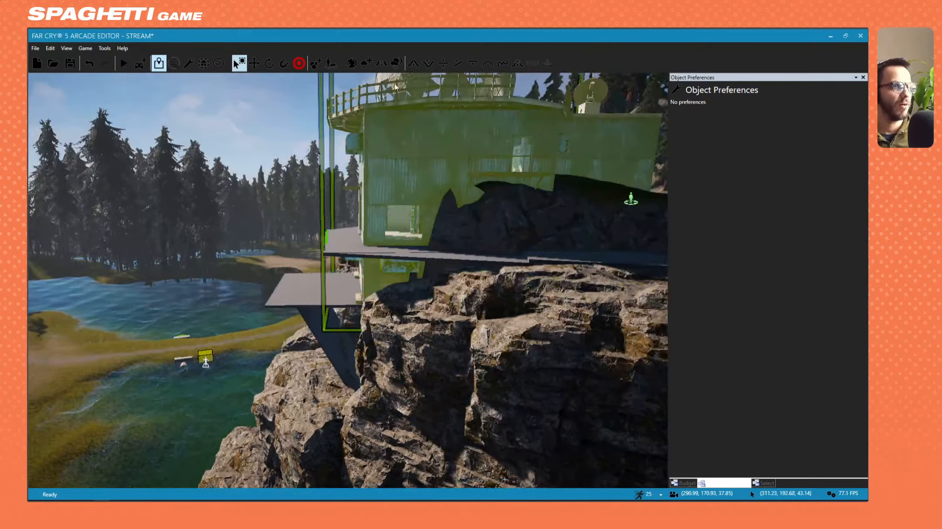
click(316, 64)
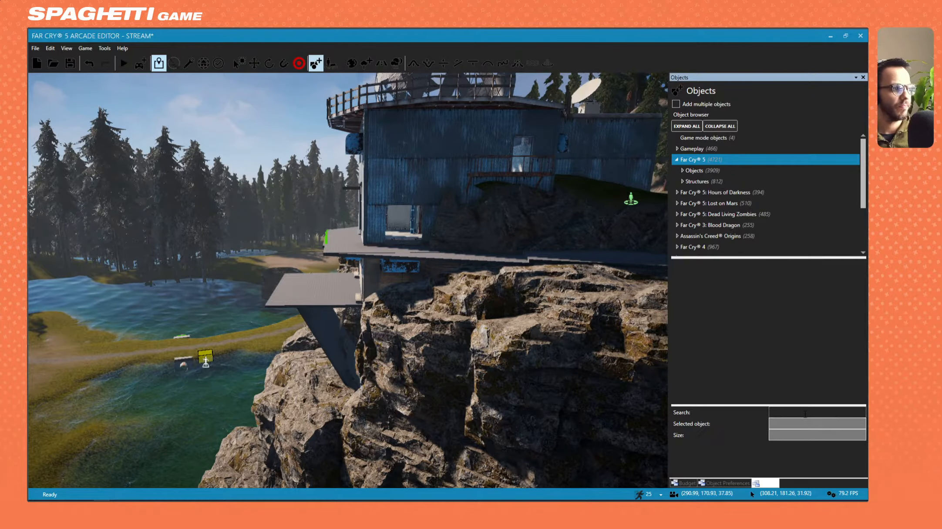
text(SLA)
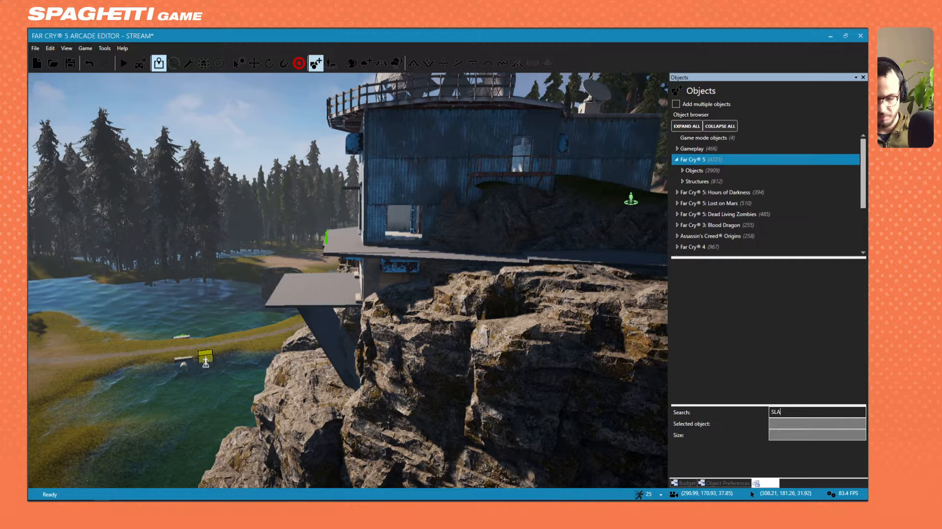
text(B)
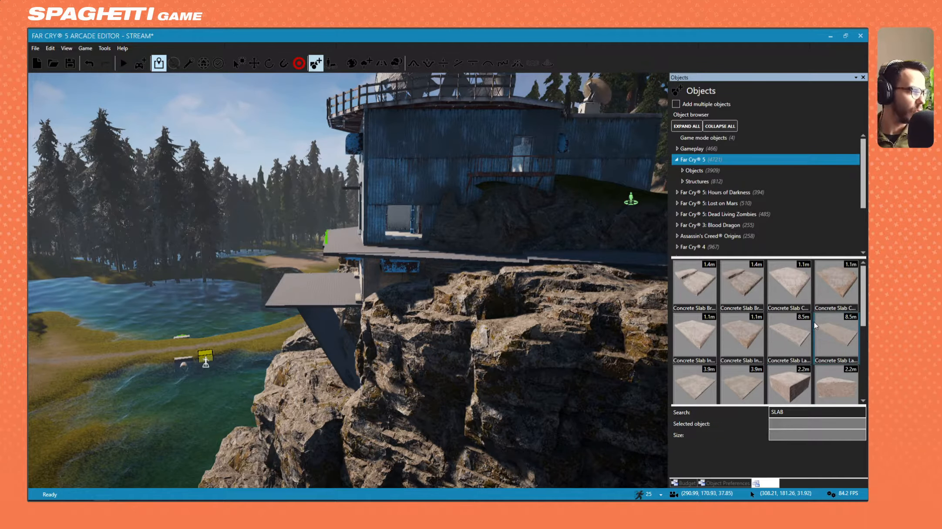
scroll(814, 322, down, 10)
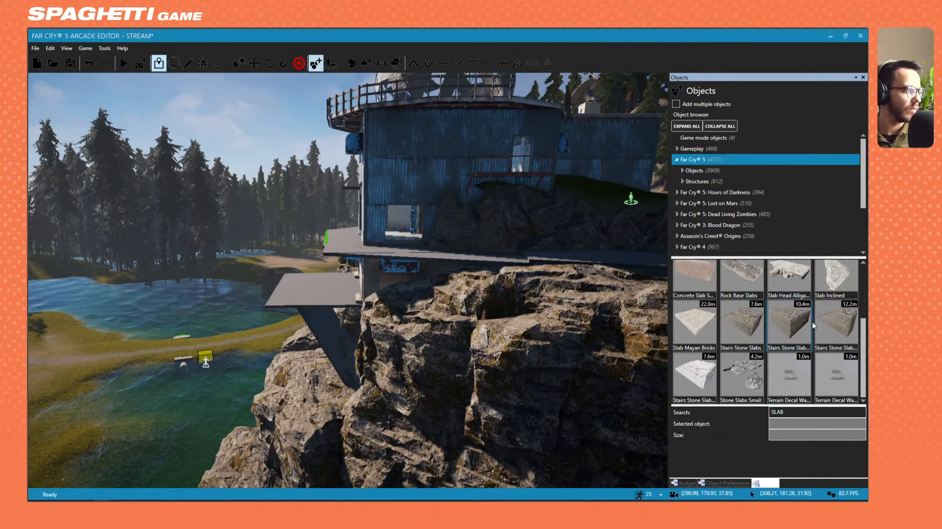
scroll(811, 322, up, 2)
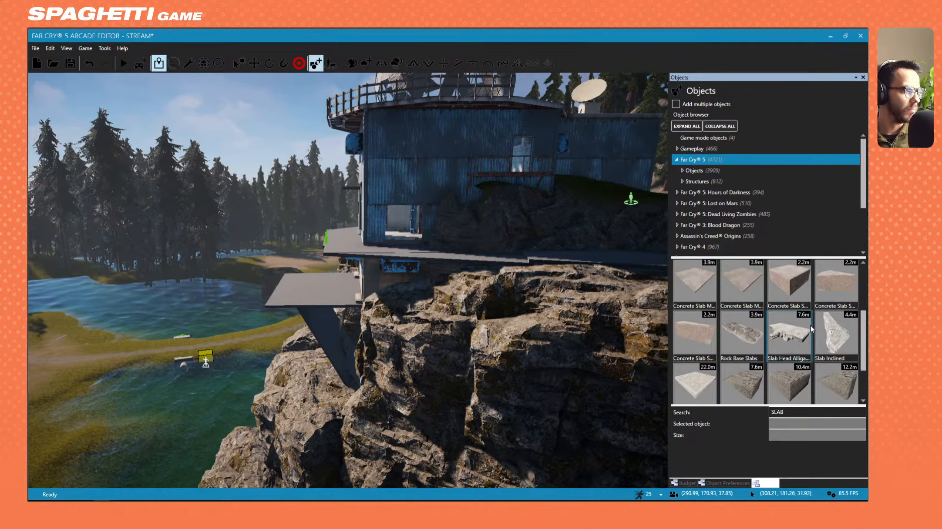
Preview the Concrete Slab Medium Dirty, Large, Large Dirty and Intact pieces against the cliff below the platforms
click(696, 287)
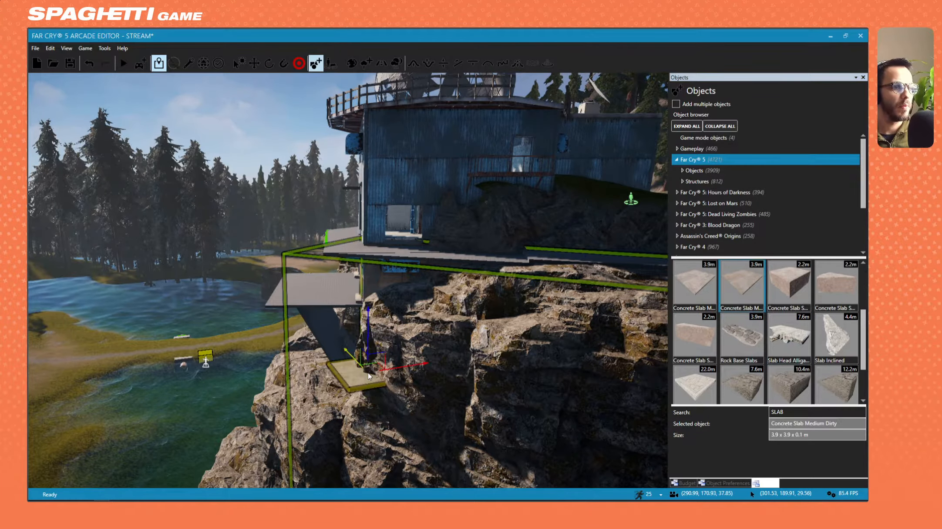
scroll(776, 336, up, 2)
click(778, 323)
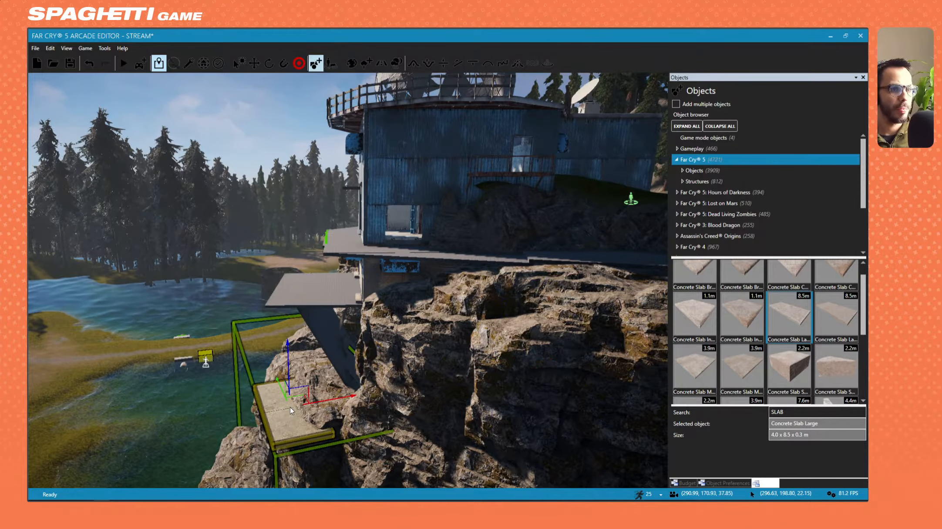
click(854, 322)
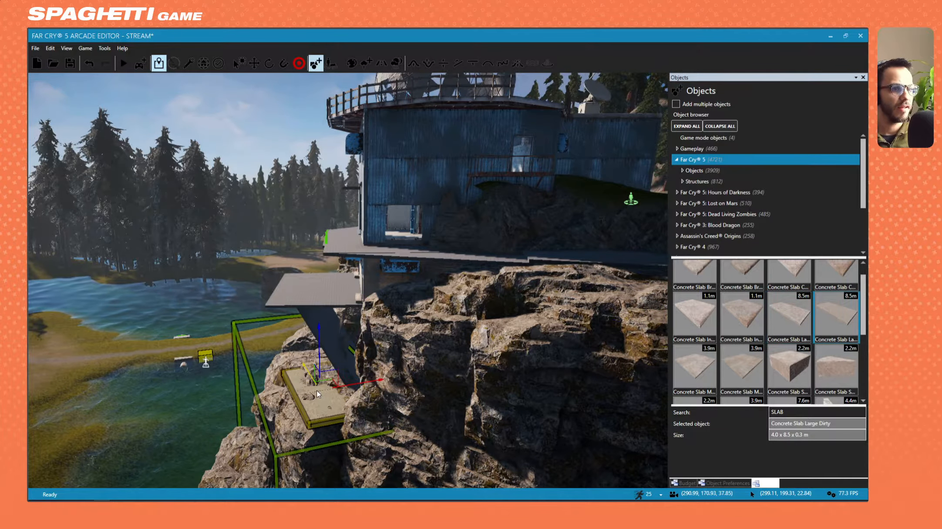
click(683, 316)
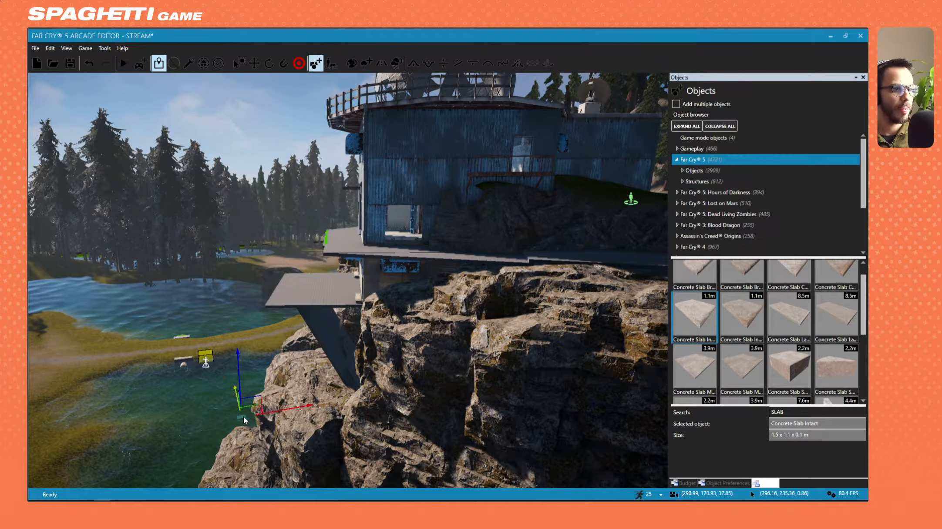
scroll(789, 322, up, 1)
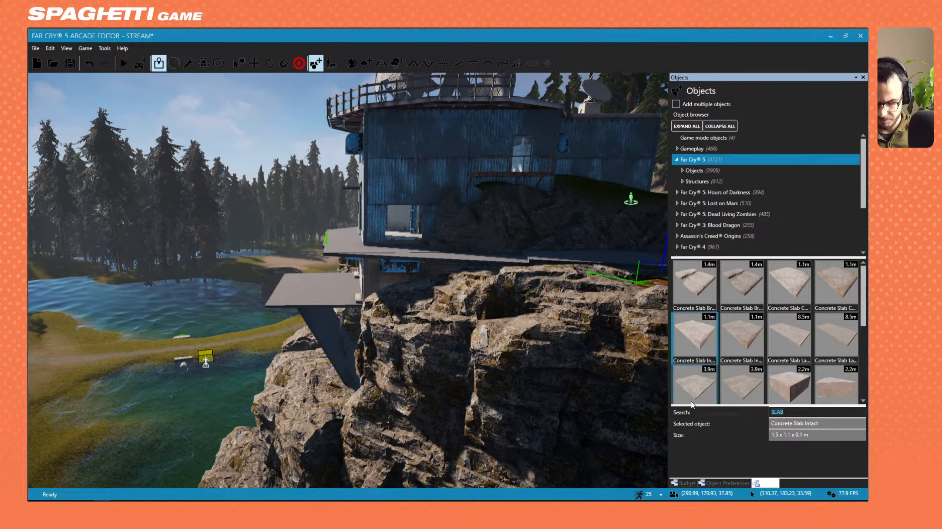
Search the object library for CATWALK and preview Catwalk Red and Catwalk Red Narrow against the cliff
text(CATWALK)
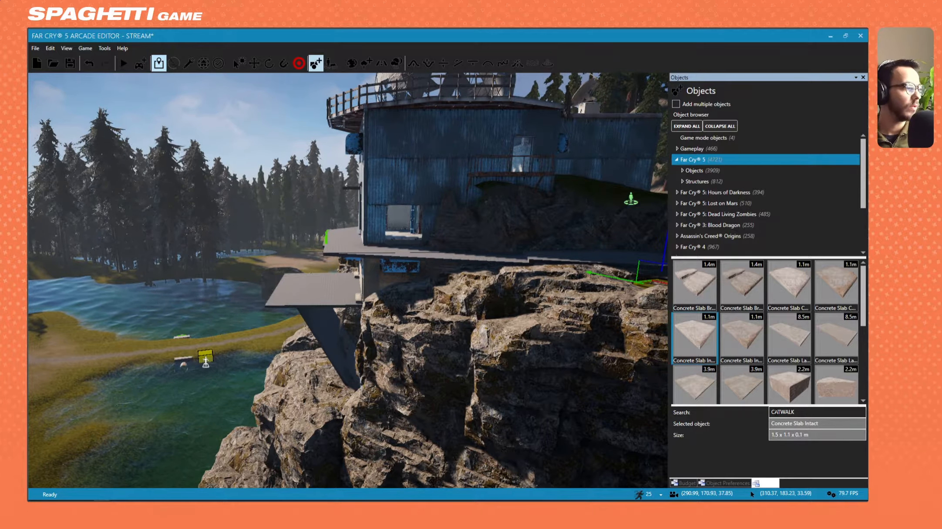
key(Return)
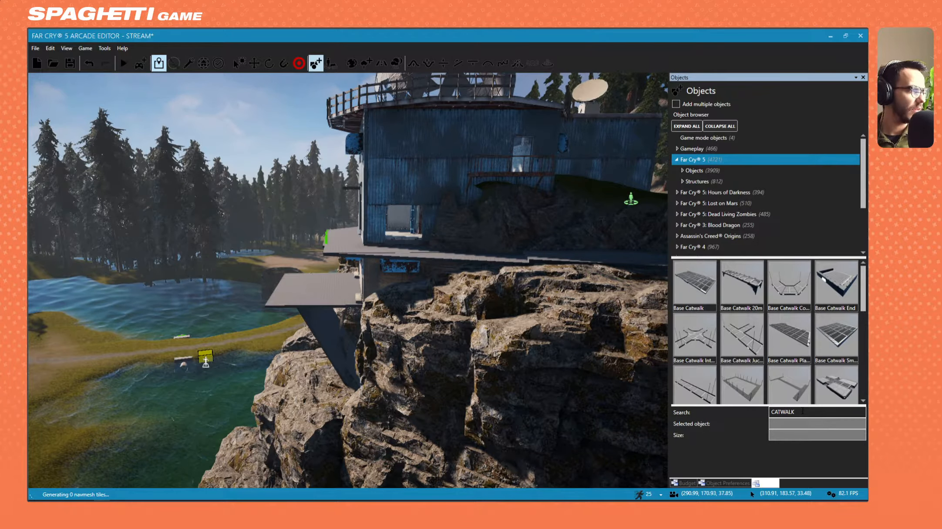
scroll(787, 357, down, 3)
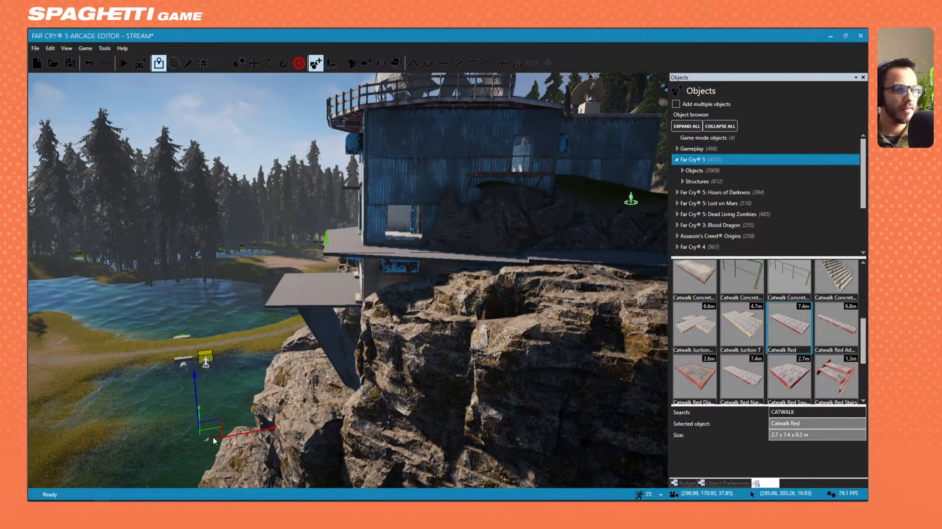
click(748, 380)
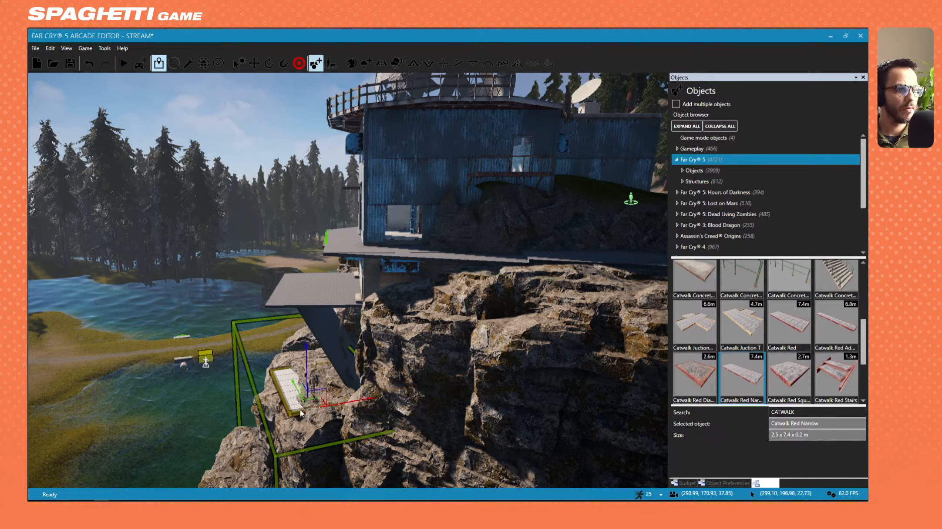
scroll(797, 323, down, 3)
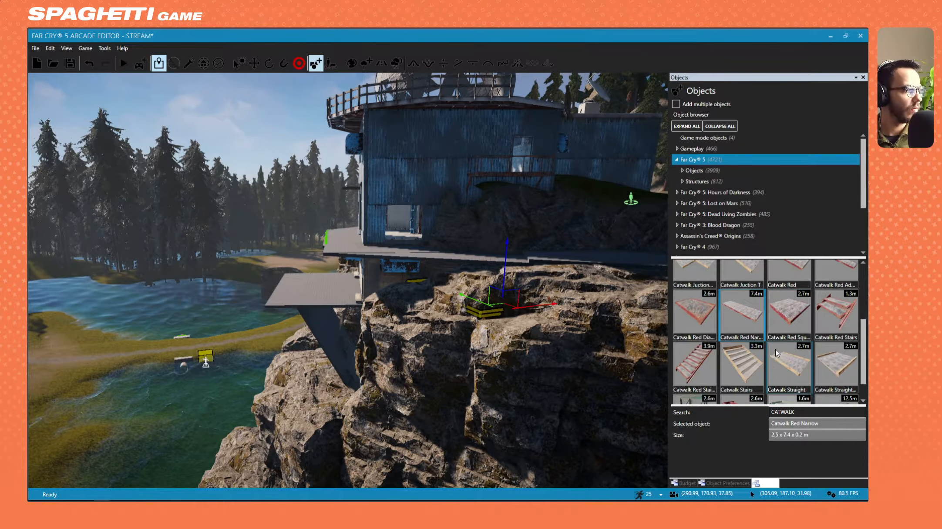
scroll(798, 323, down, 1)
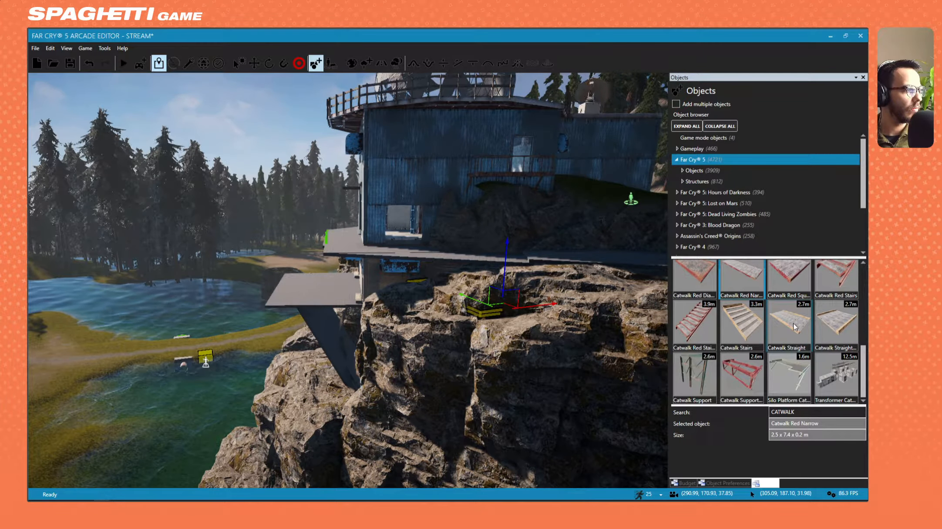
scroll(781, 383, up, 10)
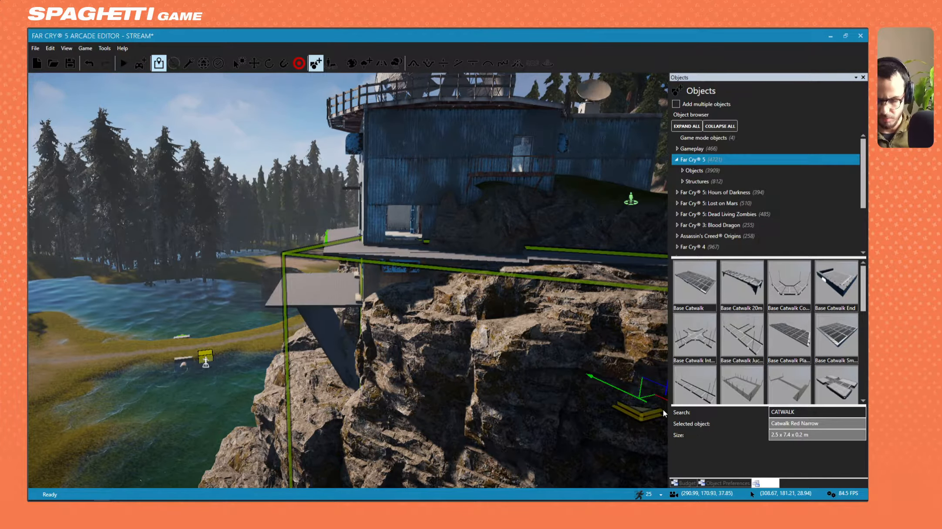
Place a Catwalk Concrete Platform 01 at the outer edge of the lower grey platform
key(w)
key(a)
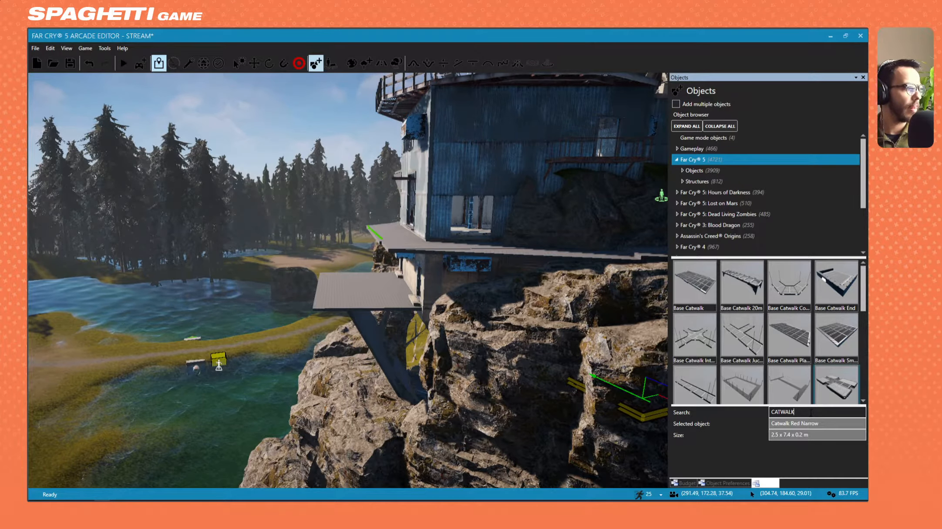
scroll(779, 380, down, 5)
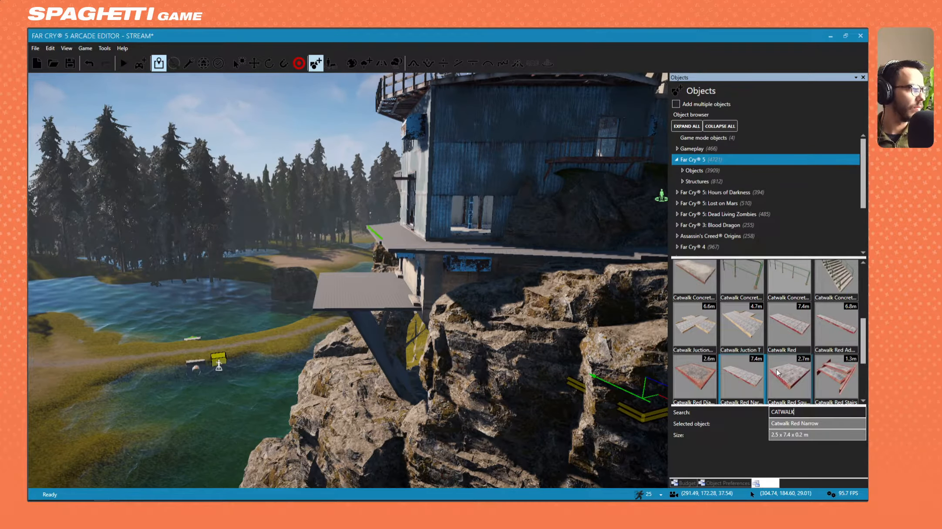
click(706, 286)
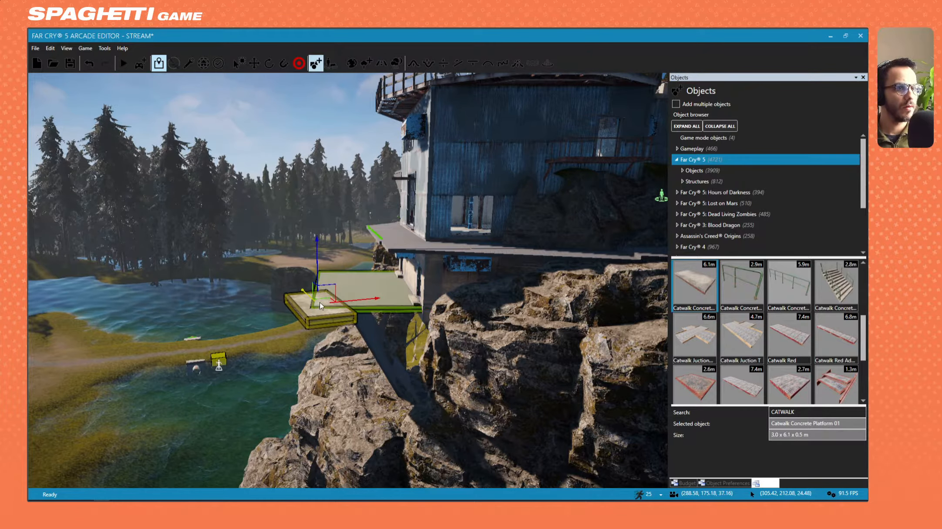
click(329, 296)
Place a Catwalk Juction Cross at the lower platform above its slanted support and select it
scroll(727, 344, down, 2)
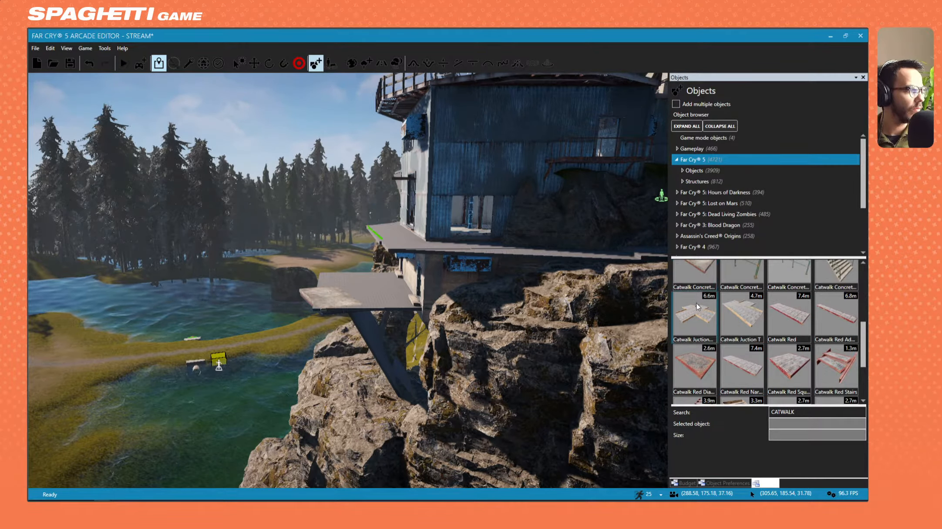
scroll(697, 307, down, 2)
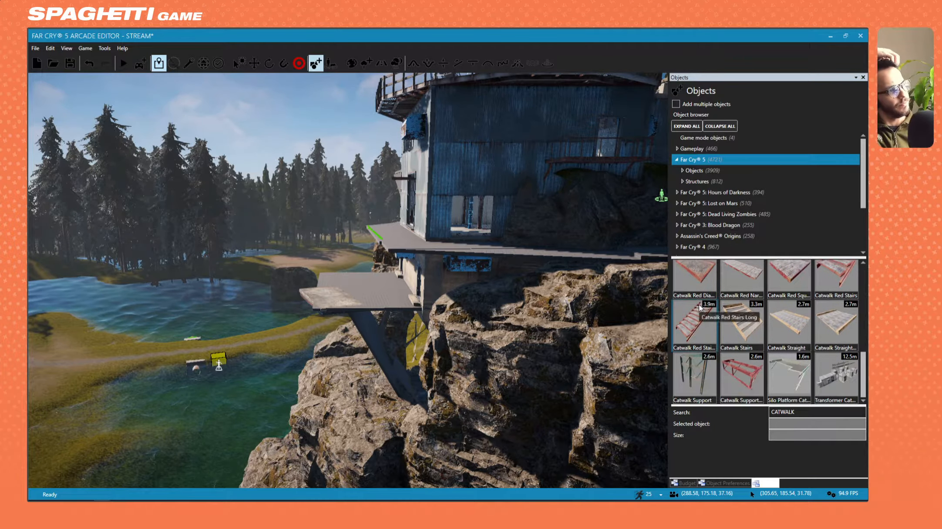
scroll(705, 310, up, 1)
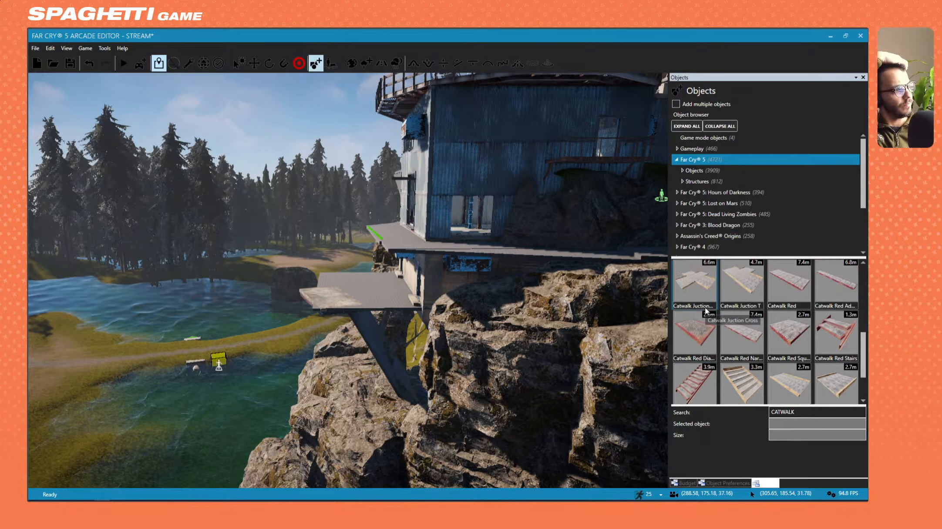
click(700, 272)
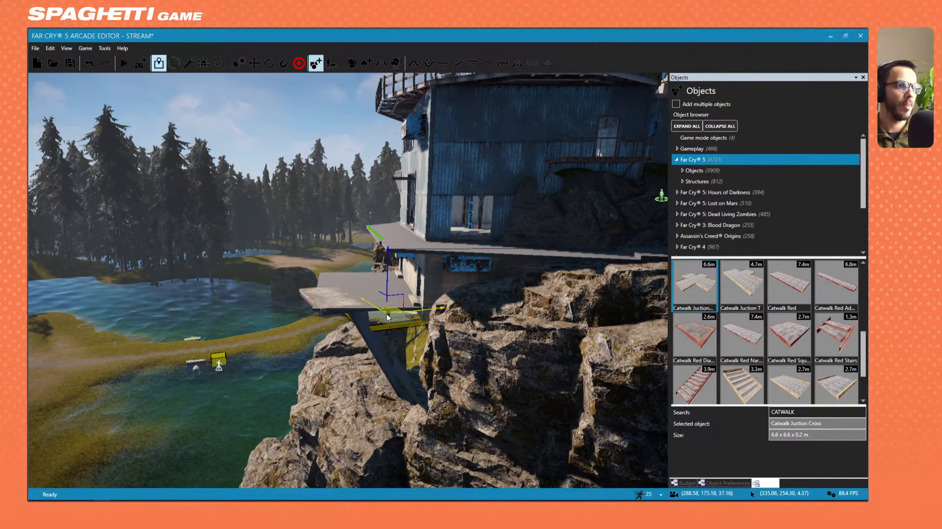
click(387, 311)
click(390, 294)
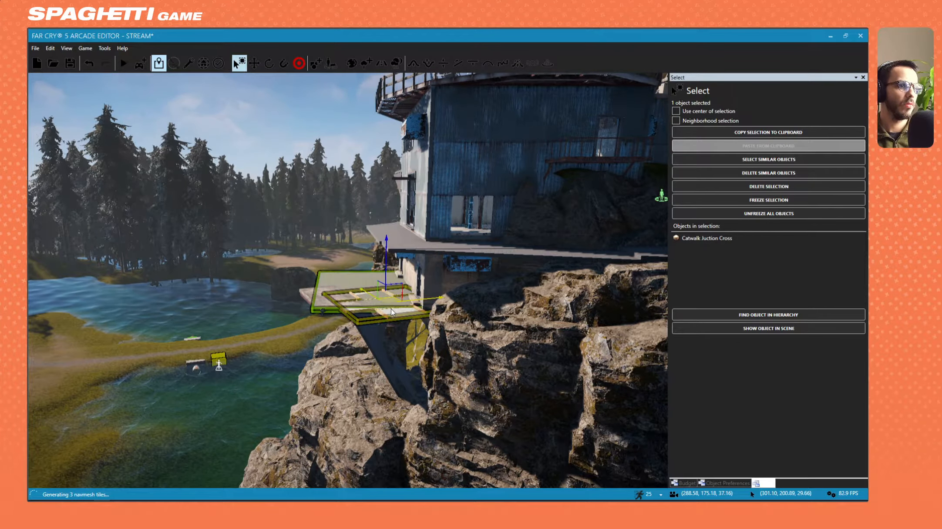
Delete the Catwalk Juction Cross and align the Catwalk Concrete Platform 01 to the lower concrete building
key(Delete)
key(w)
right_drag(375, 292, 370, 274)
key(s)
click(337, 308)
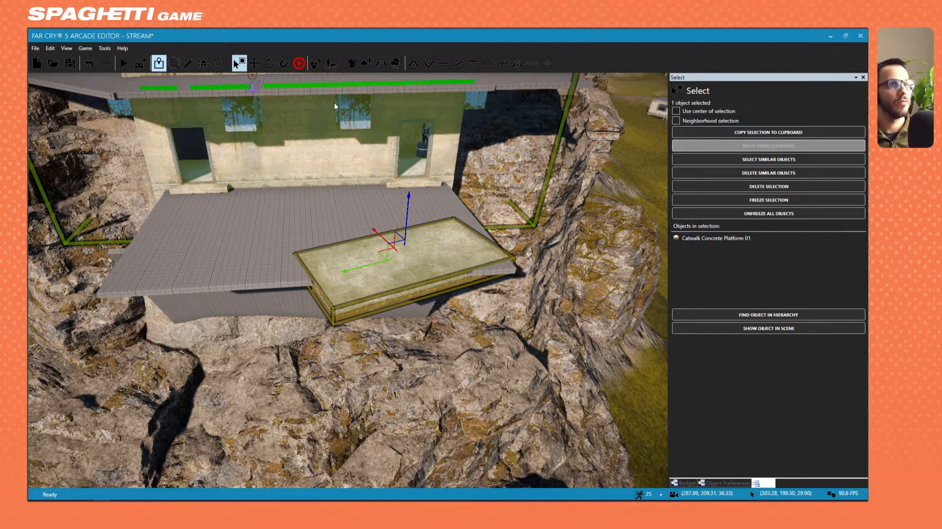
click(254, 63)
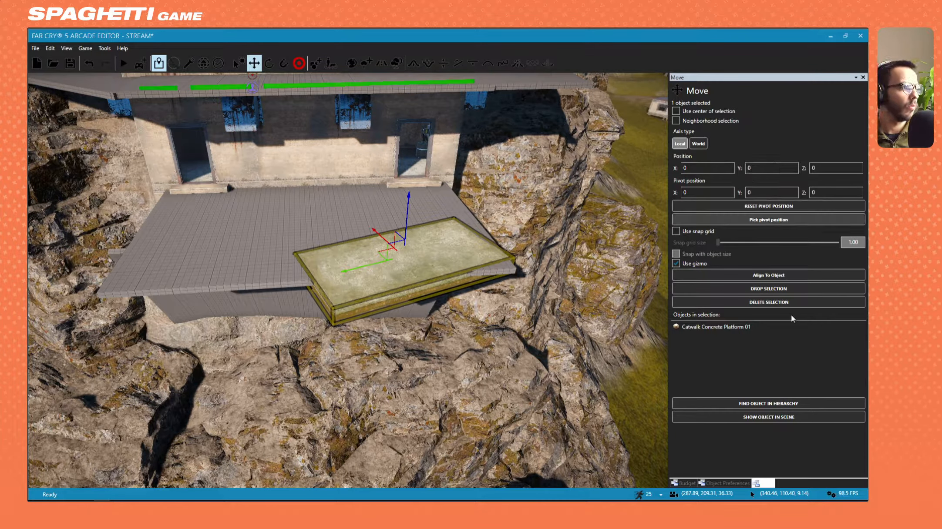
click(769, 276)
click(328, 244)
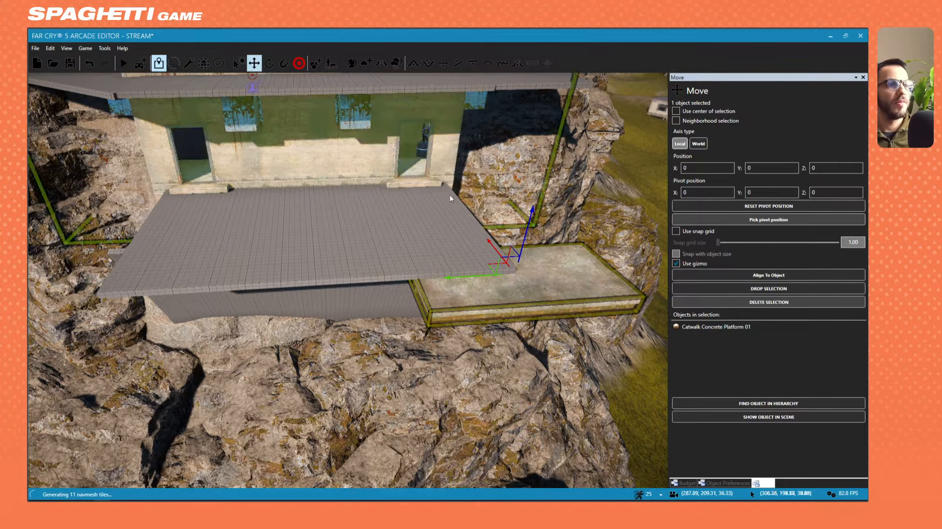
Delete the grey floor in front of the lower building and shift the concrete platform across toward its end doorway
click(353, 234)
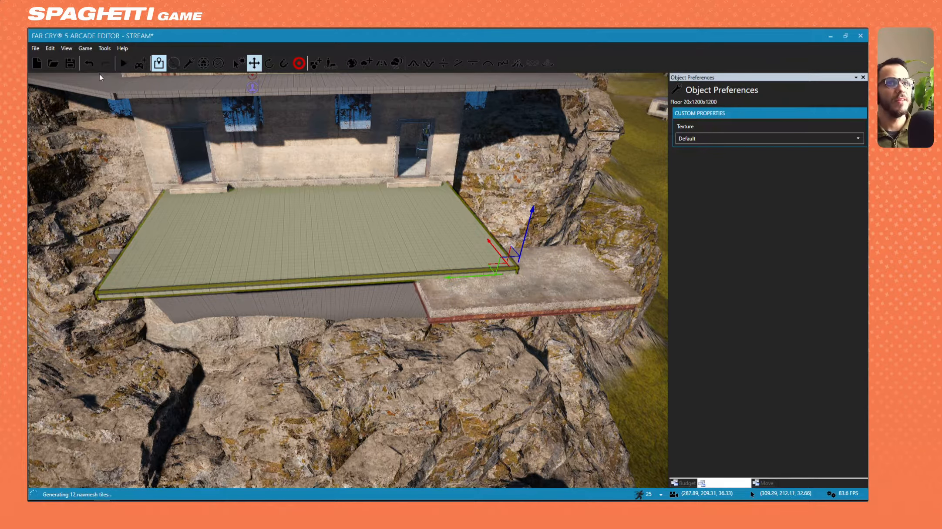
key(Delete)
click(473, 293)
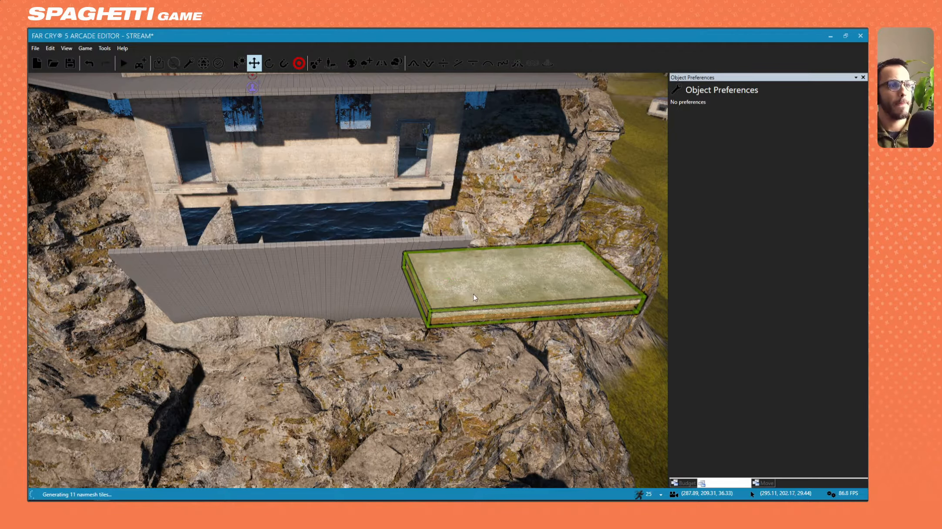
drag(494, 263, 397, 238)
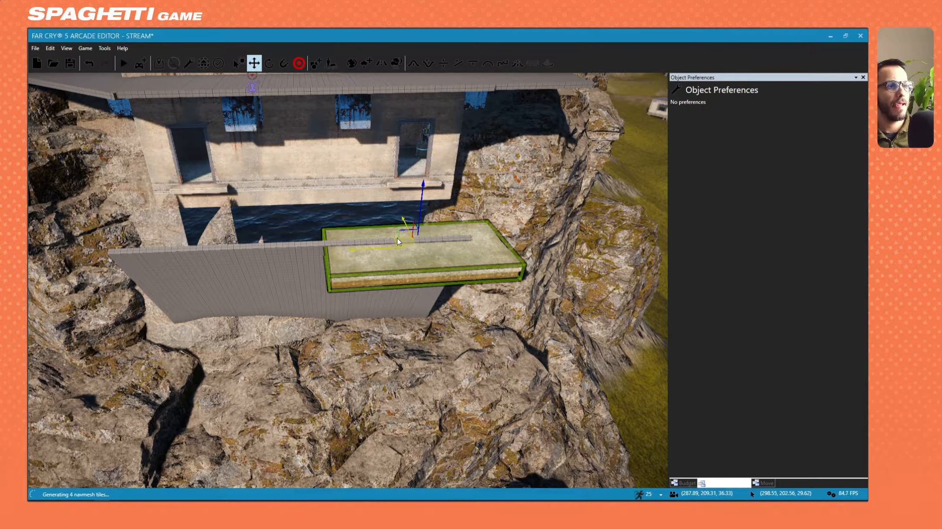
Push the concrete platform against the lower building's wall and raise it slightly toward the doorstep
key(d)
key(w)
mouse_move(397, 238)
right_down()
mouse_move(305, 238)
mouse_move(404, 236)
right_up()
key(s)
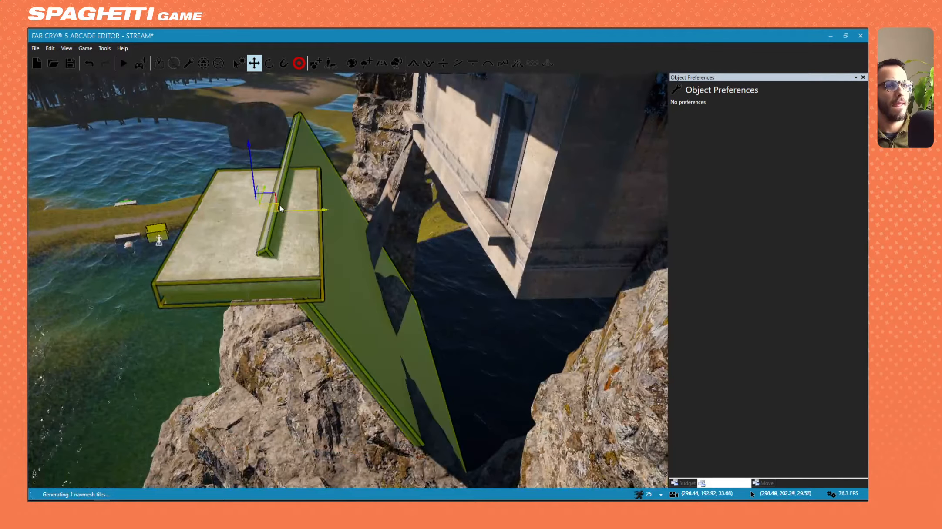
drag(280, 208, 430, 206)
key(w)
right_drag(430, 206, 451, 183)
key(d)
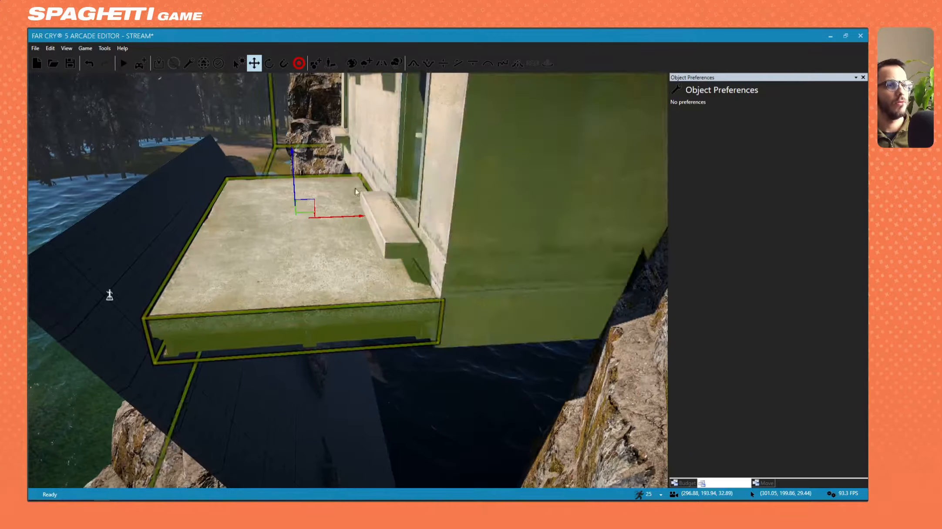
drag(293, 170, 292, 157)
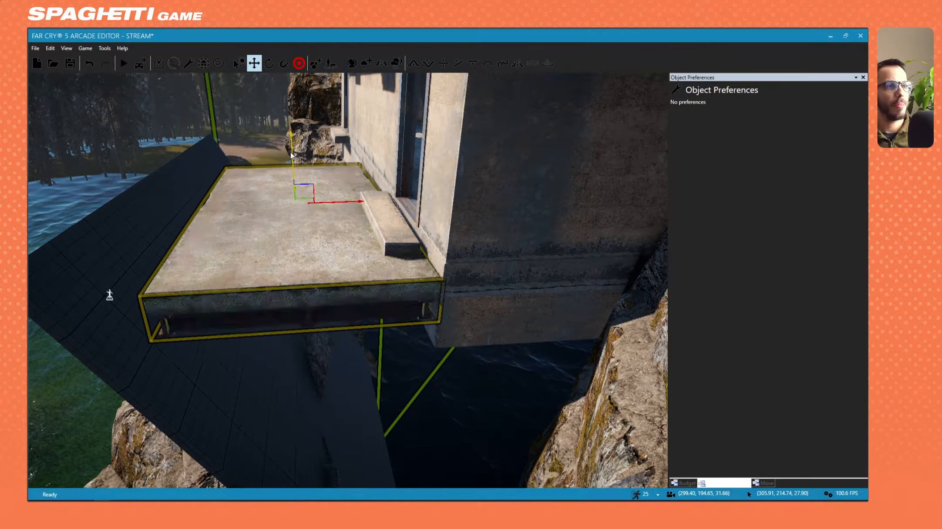
Duplicate the concrete platform away from the building and butt the copy against the first one's outer edge
right_drag(292, 165, 328, 238)
key(a)
key(s)
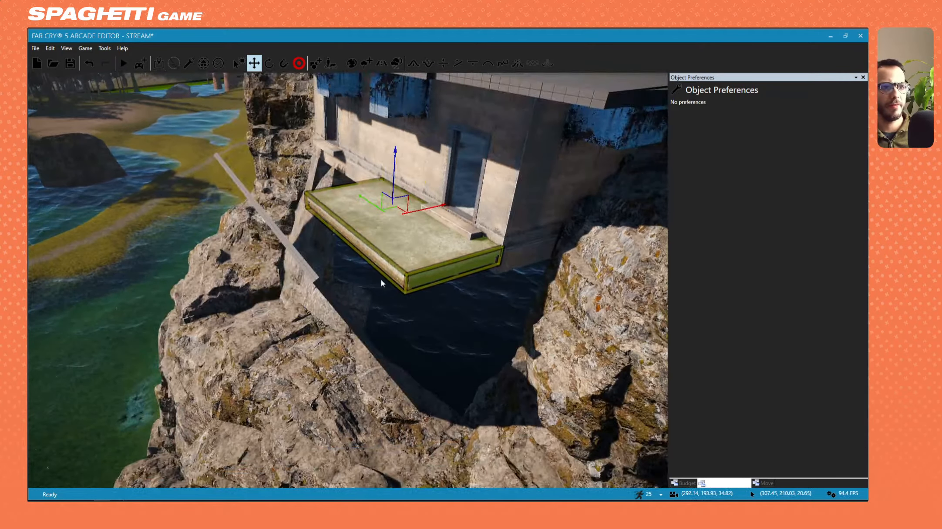
right_drag(382, 281, 386, 264)
key(d)
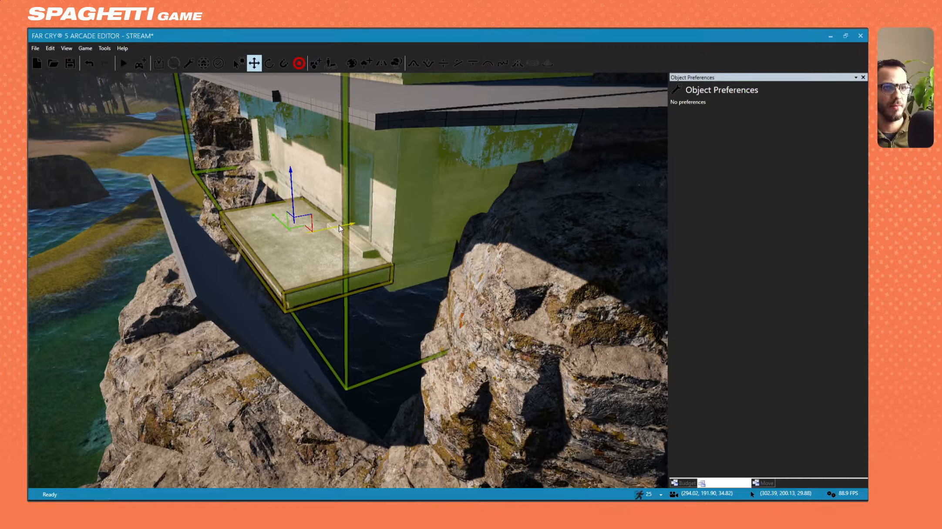
drag(340, 229, 253, 248)
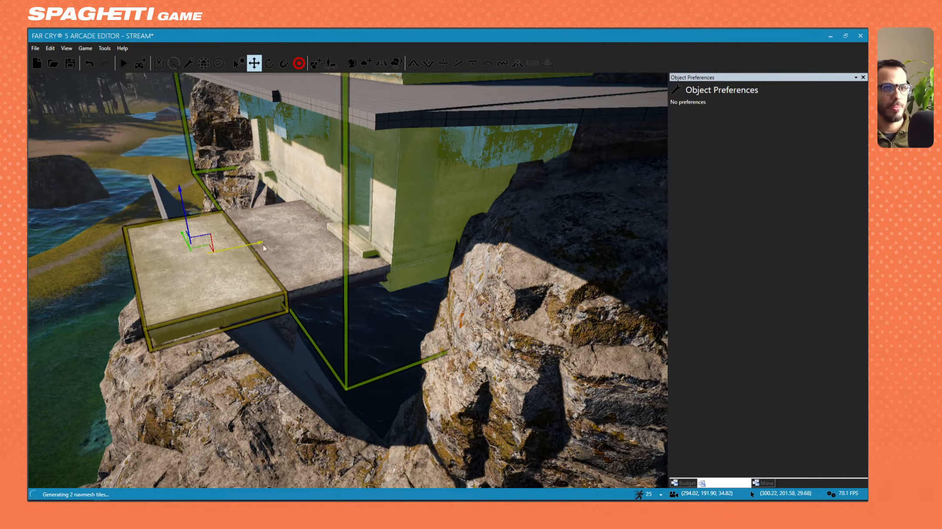
key(w)
right_drag(300, 244, 325, 271)
key(d)
mouse_move(234, 251)
mouse_down()
mouse_move(219, 249)
mouse_move(232, 249)
mouse_up()
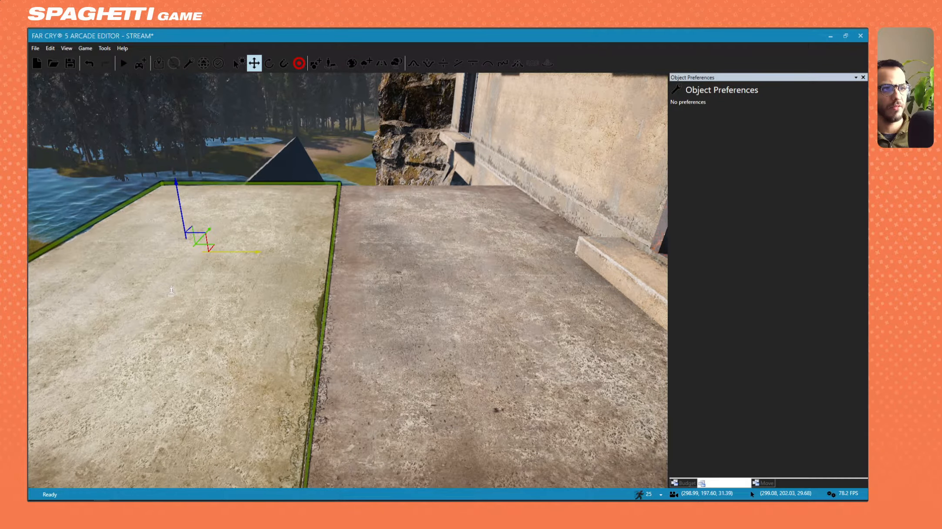
Select both concrete platforms, duplicate them along the building and fit the copies against the first pair
key(s)
key(a)
right_drag(231, 250, 394, 253)
ctrl+click(510, 236)
key(a)
key(s)
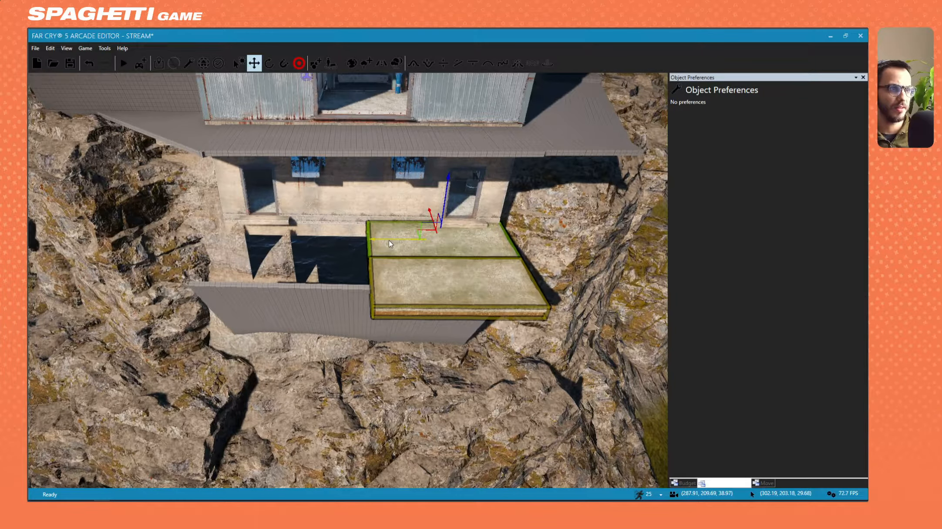
drag(388, 240, 302, 239)
key(w)
right_drag(301, 239, 249, 159)
key(s)
drag(194, 159, 203, 159)
Duplicate the selected platform pair once more along the wall to complete a deck three slabs long and two deep
key(s)
right_drag(203, 159, 252, 171)
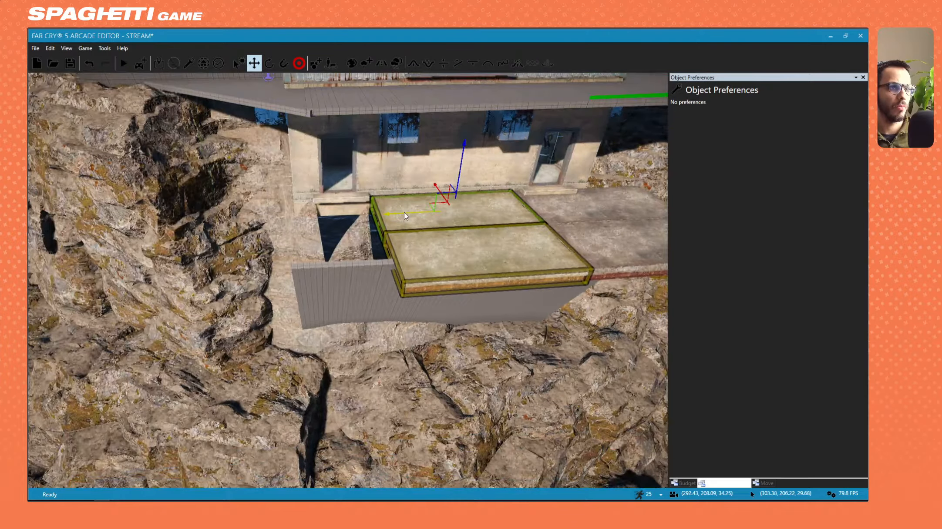
drag(404, 212, 249, 223)
Try copying the three inner deck slabs straight up to the level of the upper grey platform
key(w)
right_drag(251, 227, 345, 265)
key(d)
key(s)
key(w)
key(s)
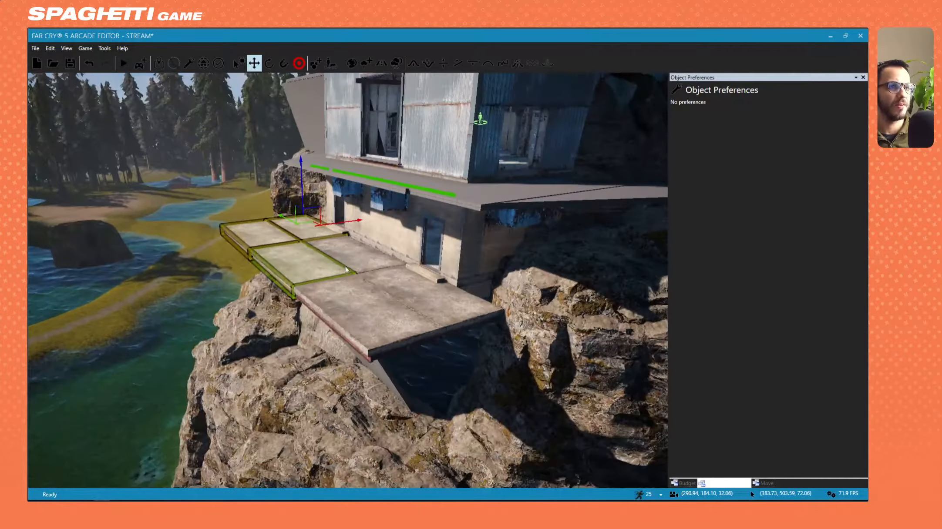
click(353, 254)
ctrl+click(400, 276)
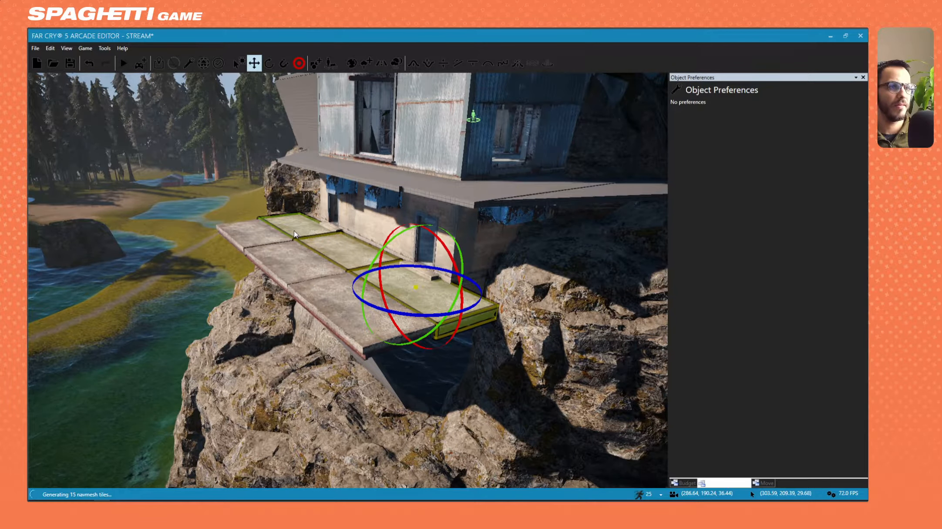
click(304, 213)
drag(299, 201, 297, 132)
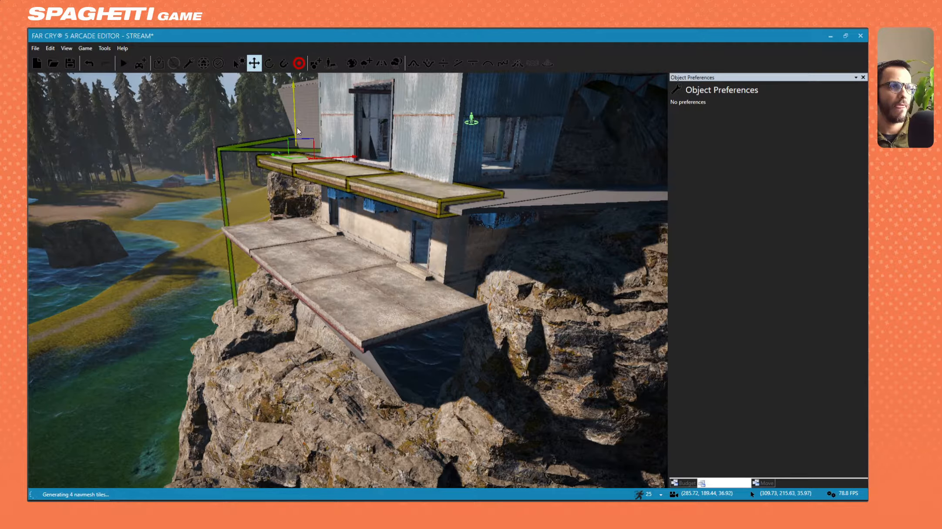
Delete the three slab copies from the upper platform level
key(w)
mouse_move(306, 117)
right_down()
mouse_move(230, 293)
mouse_move(410, 175)
right_up()
key(s)
key(w)
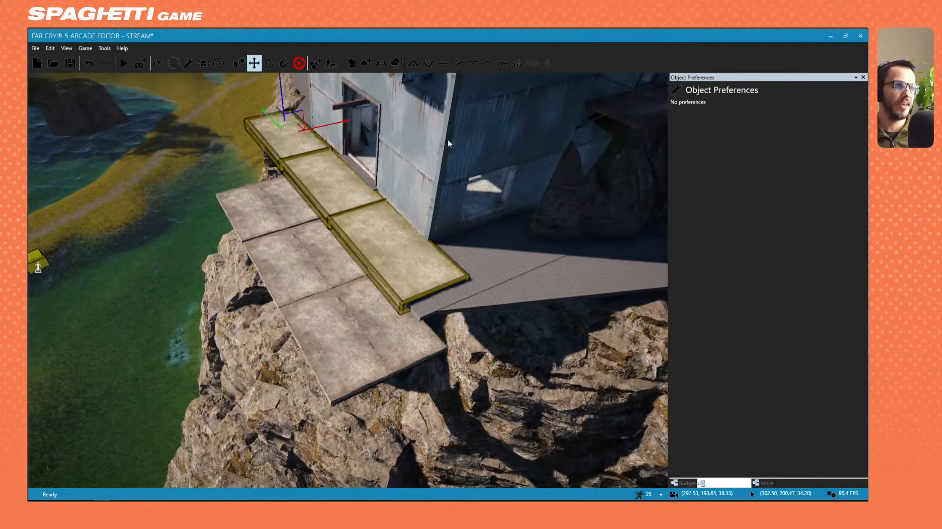
right_drag(448, 144, 455, 136)
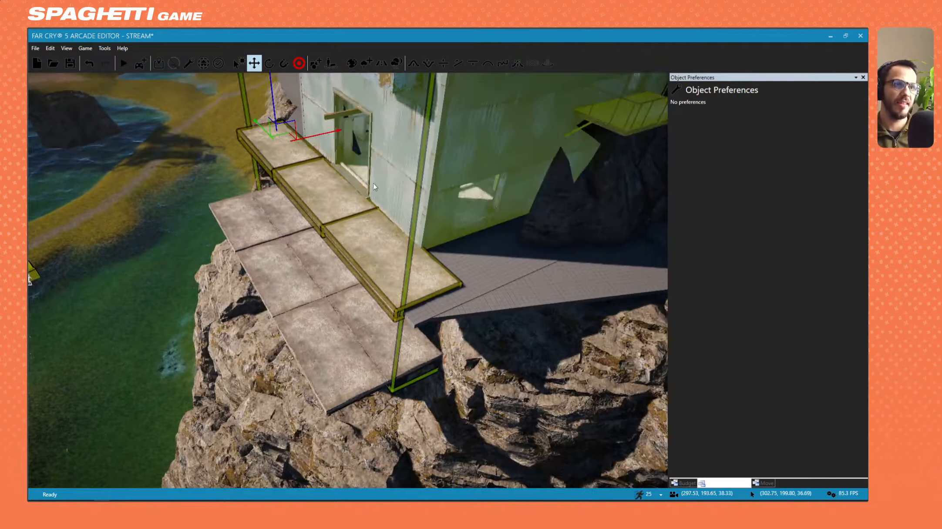
key(Delete)
Duplicate the middle inner slab upward and align the copy to the upper metal building
click(332, 280)
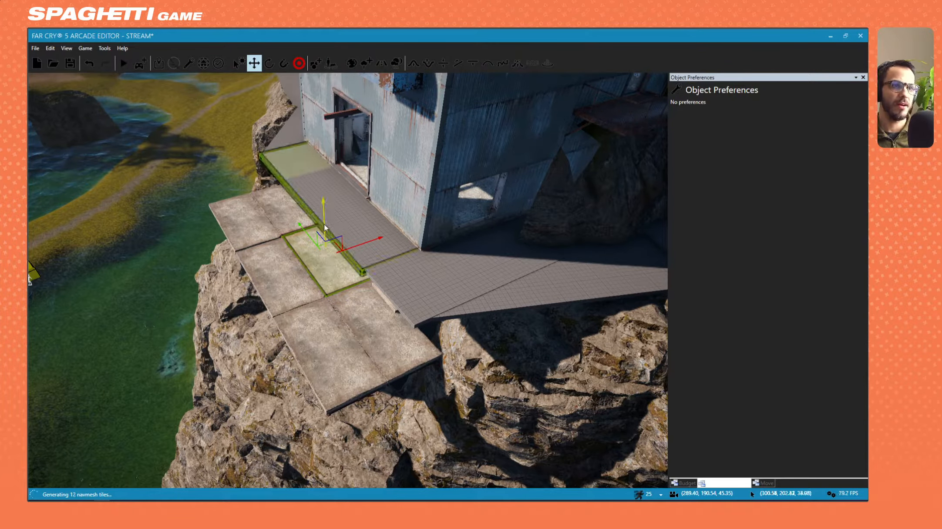
shift+drag(324, 208, 322, 170)
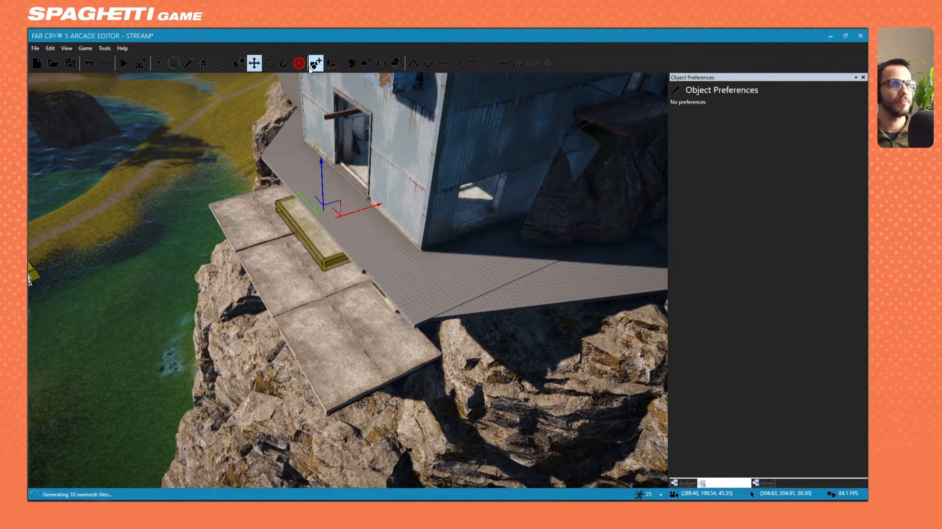
right_drag(605, 392, 640, 409)
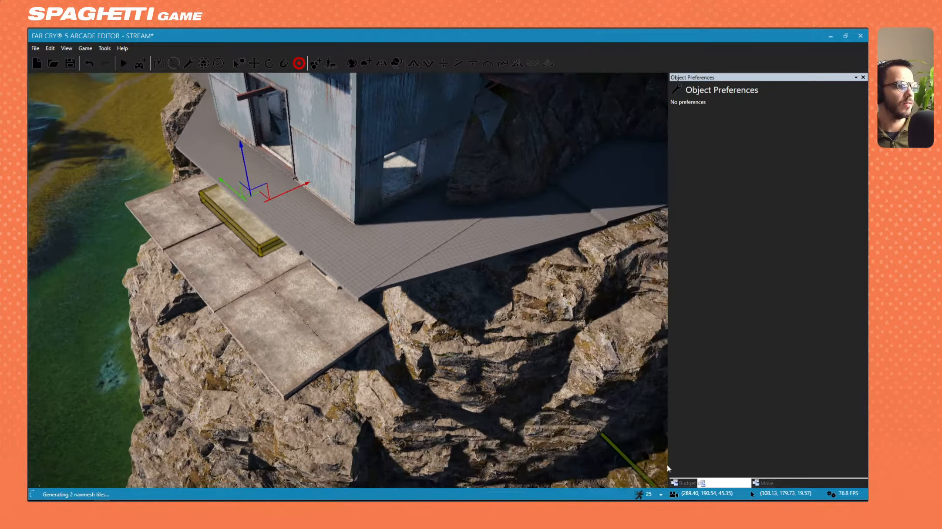
click(763, 483)
click(723, 273)
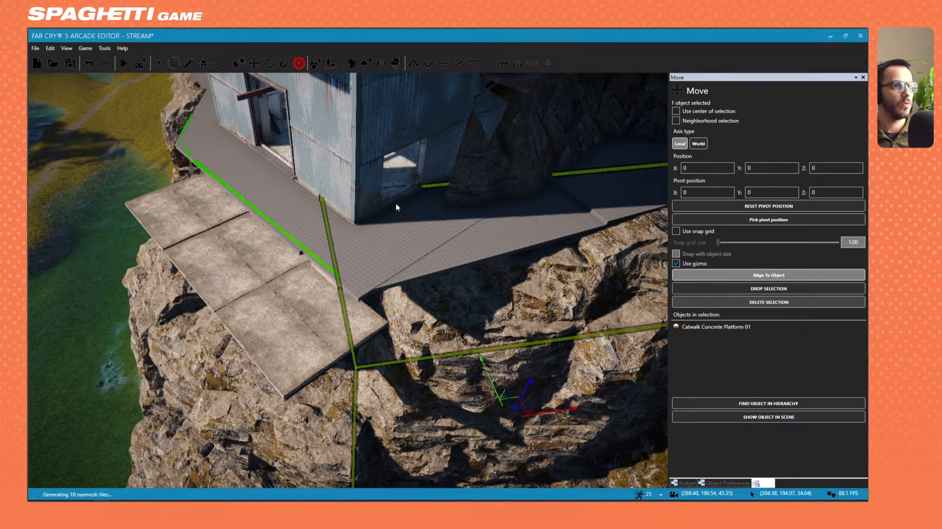
click(358, 175)
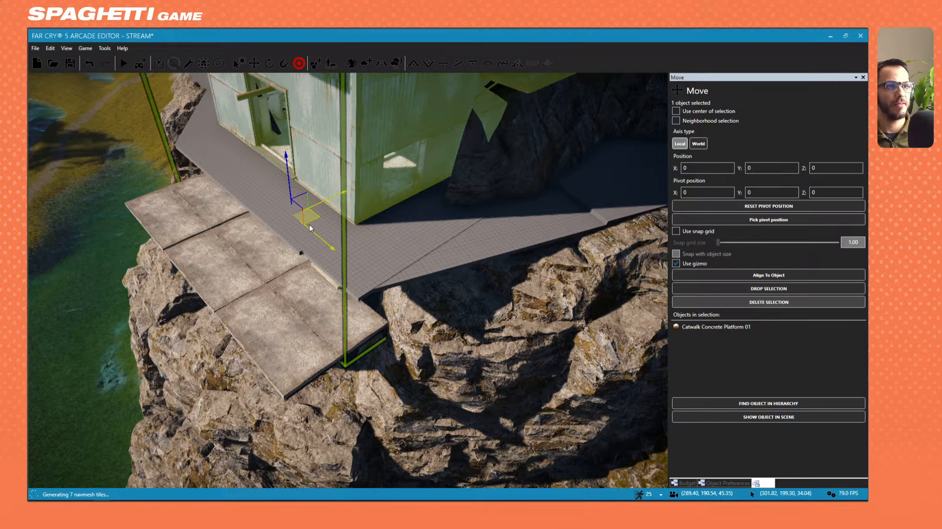
Move the aligned slab onto the upper platform's outer edge and rotate it a quarter turn to run along the metal wall
drag(310, 228, 260, 173)
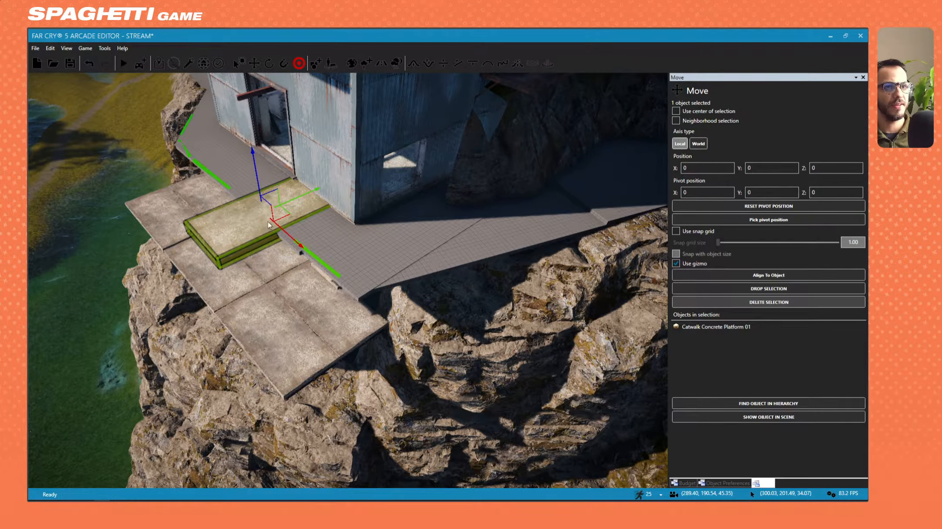
click(269, 63)
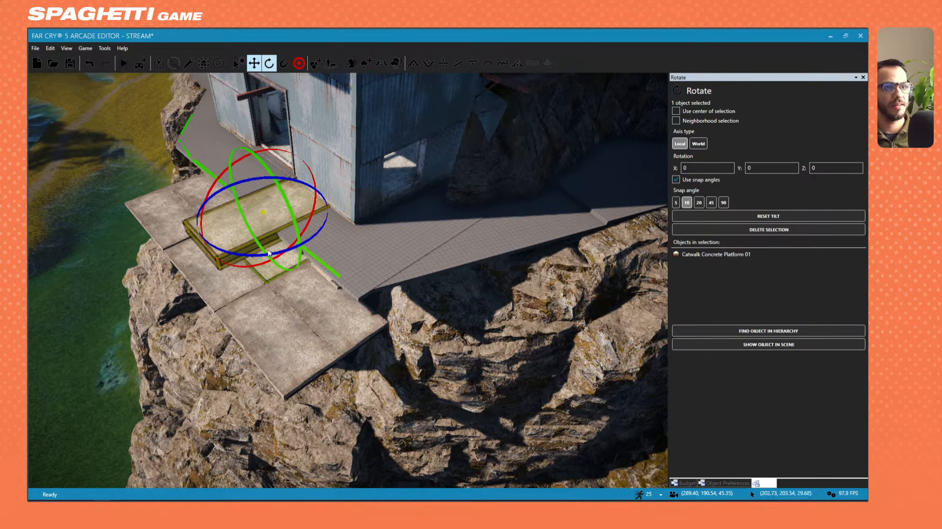
mouse_move(261, 256)
mouse_down()
mouse_move(244, 256)
mouse_move(259, 255)
mouse_up()
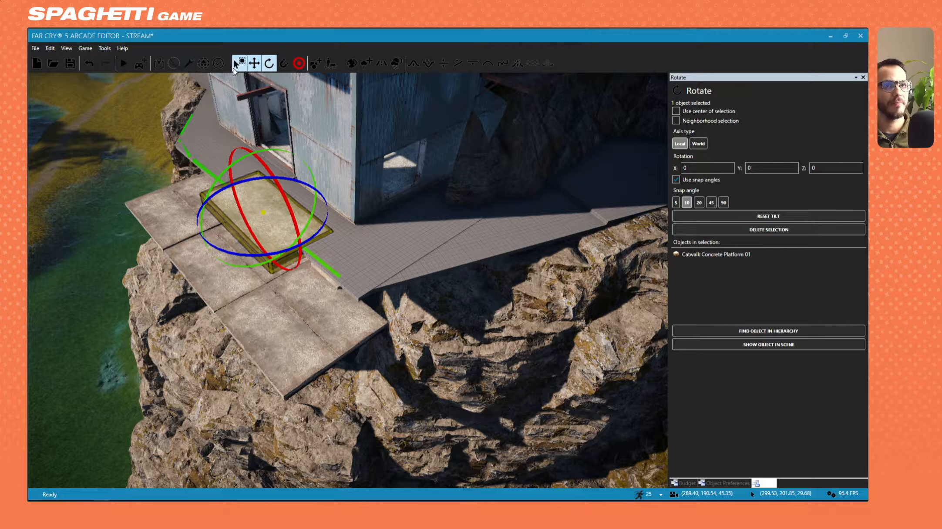
Slide the upper slab inward until its long side sits close against the metal building's wall
click(254, 65)
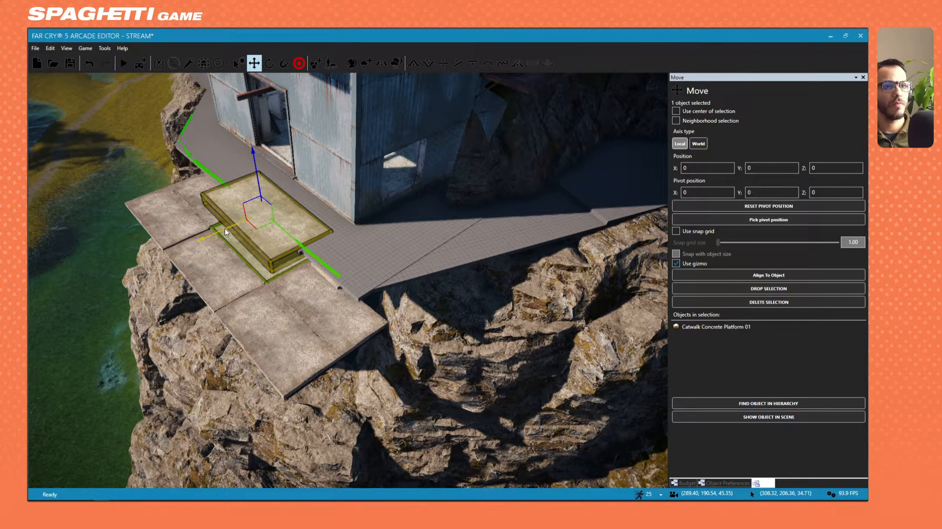
drag(225, 228, 242, 215)
key(w)
right_drag(241, 216, 328, 196)
key(d)
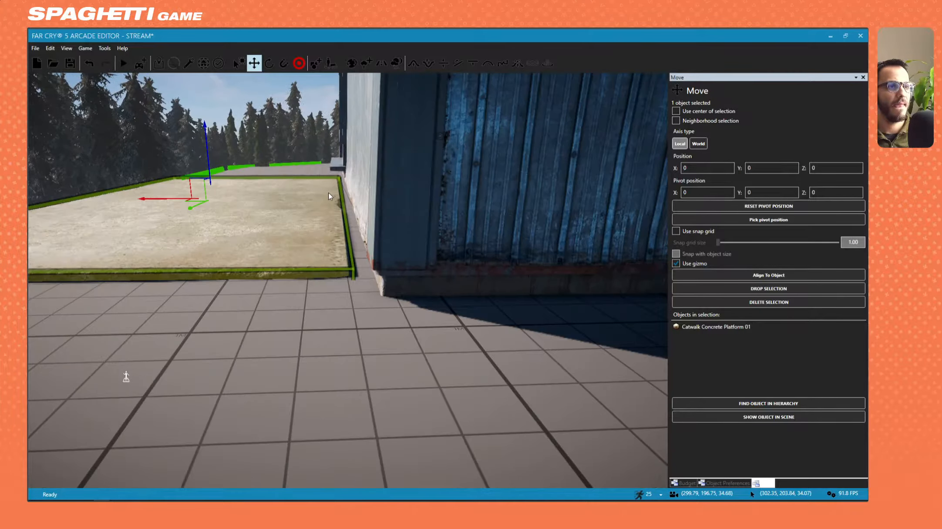
key(w)
right_drag(194, 208, 316, 239)
key(w)
key(s)
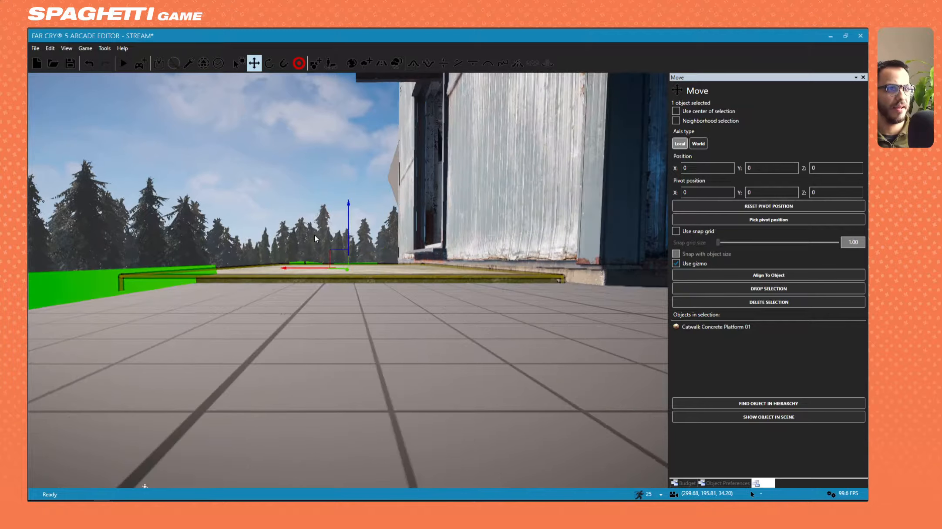
drag(294, 266, 301, 260)
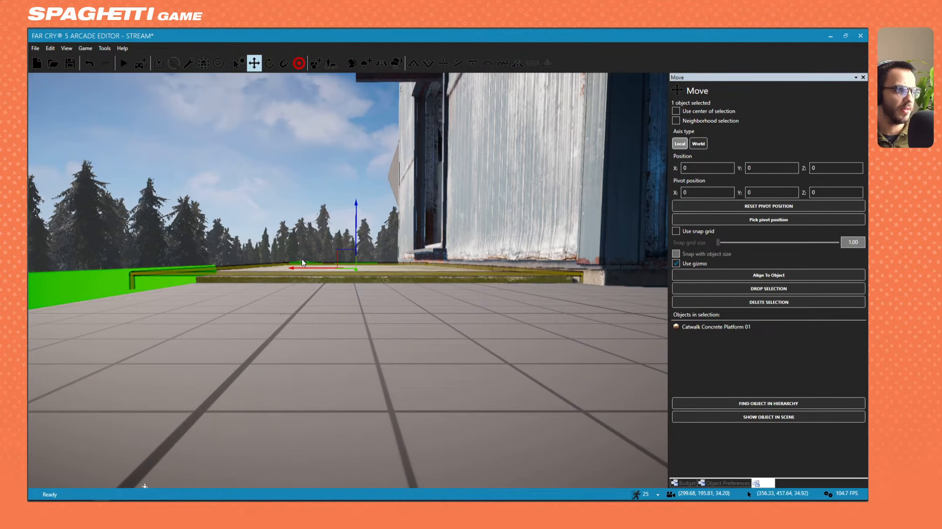
Duplicate the upper slab along the metal wall so the copy extends the walkway in front of the doorway
right_drag(342, 263, 435, 248)
key(w)
key(f)
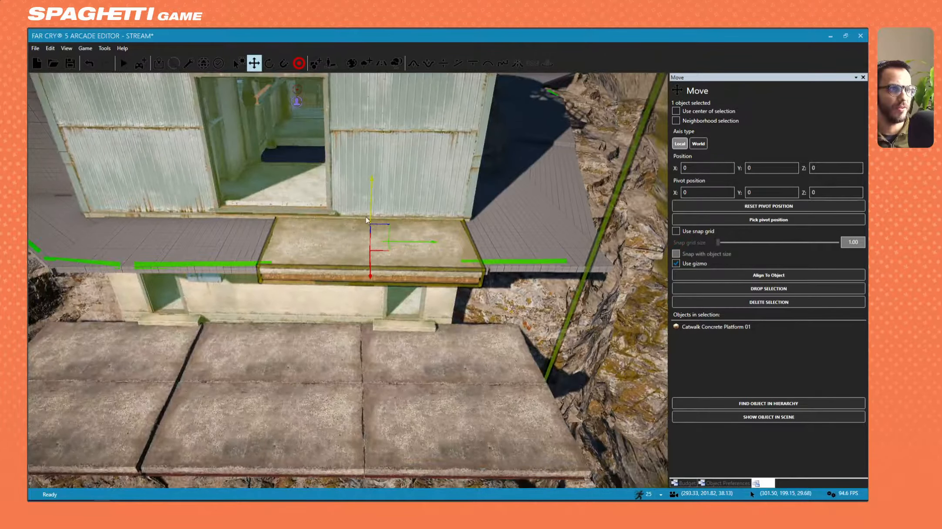
drag(417, 241, 249, 243)
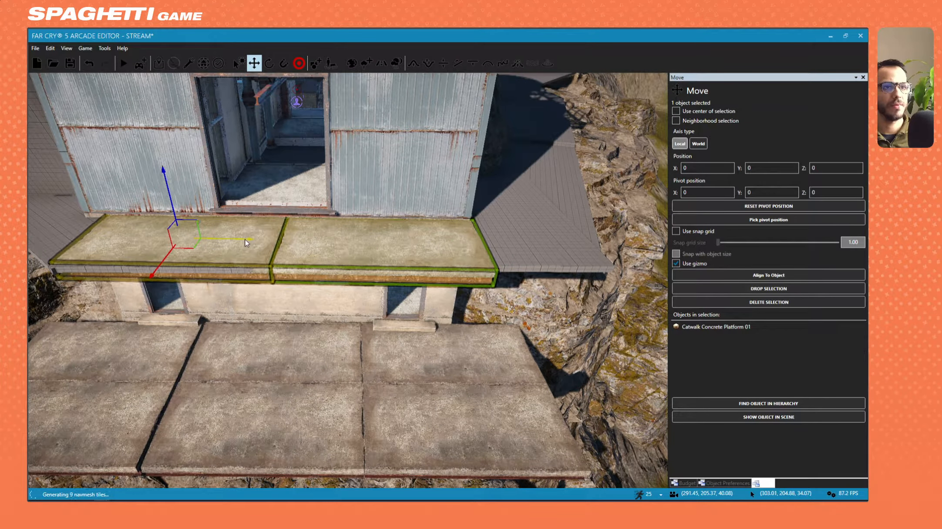
scroll(246, 239, up, 5)
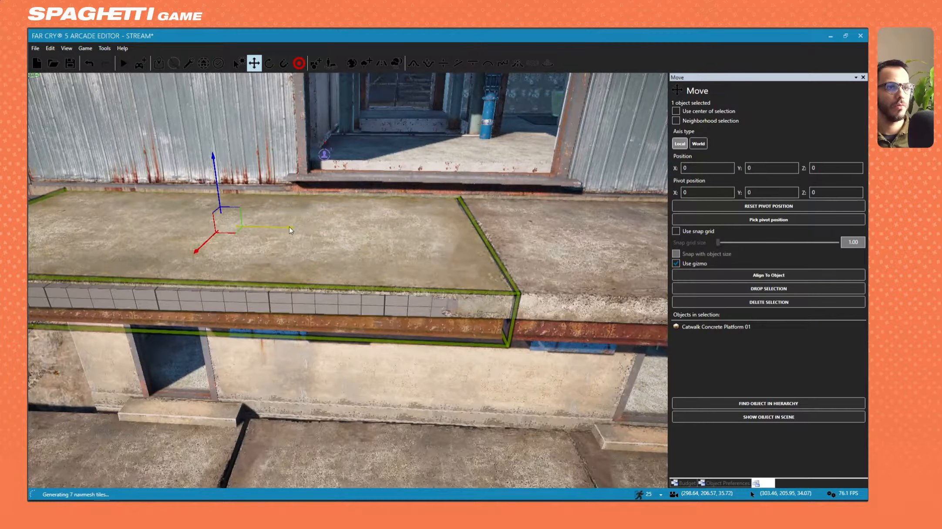
Close the gap between the two upper slabs and shift both together along the metal wall
mouse_move(289, 227)
mouse_down()
mouse_move(281, 226)
mouse_move(292, 225)
mouse_up()
scroll(292, 225, down, 5)
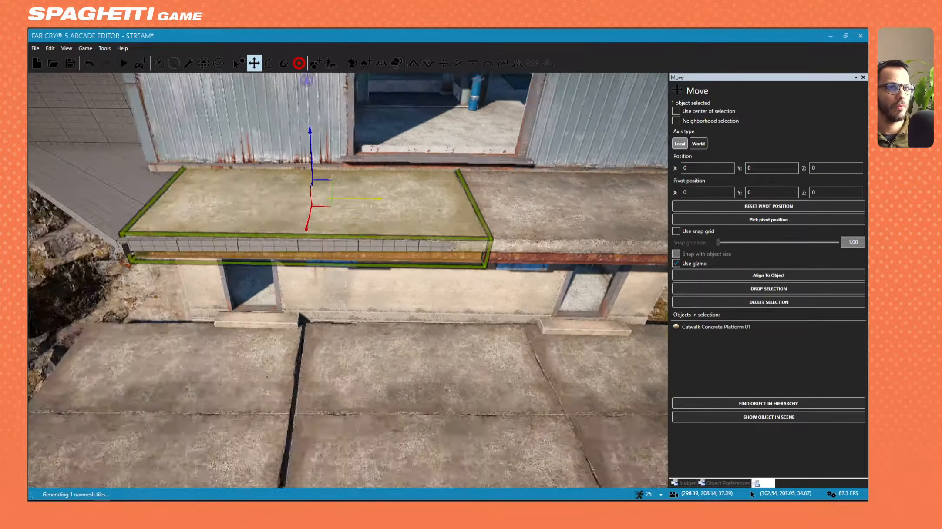
scroll(292, 225, down, 3)
key(d)
right_drag(381, 230, 435, 228)
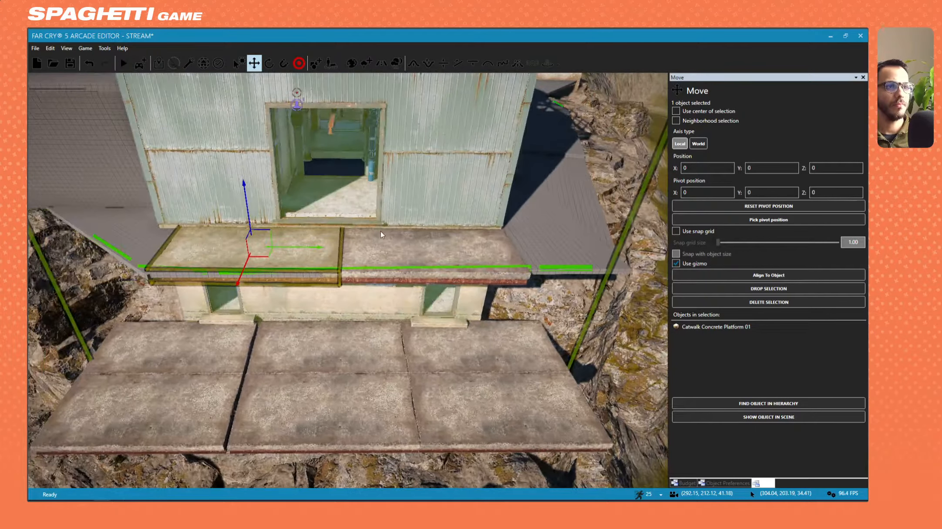
ctrl+click(381, 235)
drag(484, 248, 461, 247)
right_drag(308, 265, 468, 260)
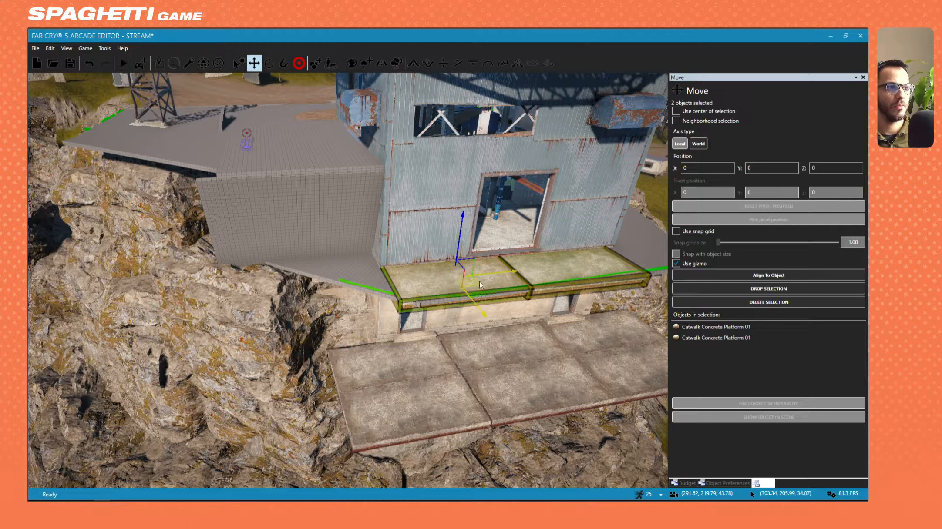
Duplicate the upper slab at the metal building's corner so the copy continues along the base of the tall grey wall
drag(479, 281, 338, 361)
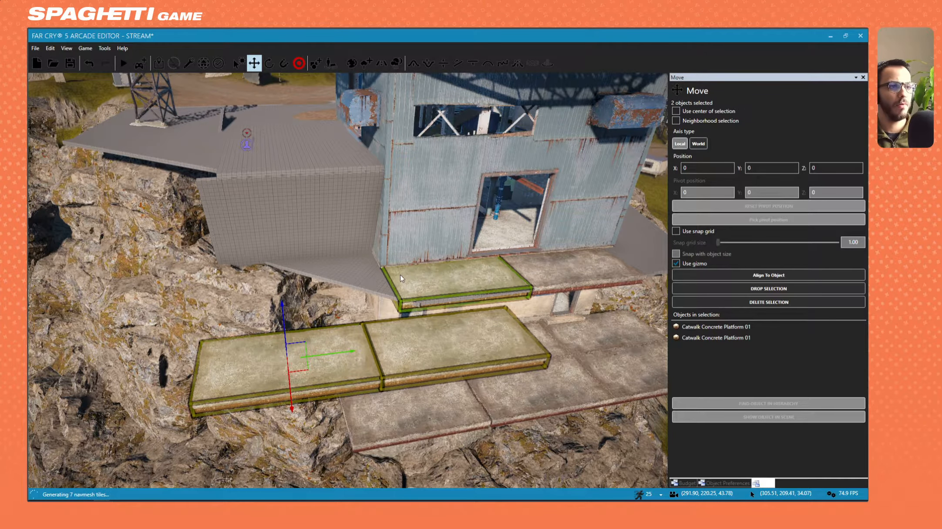
key(Delete)
click(409, 286)
drag(479, 286, 349, 287)
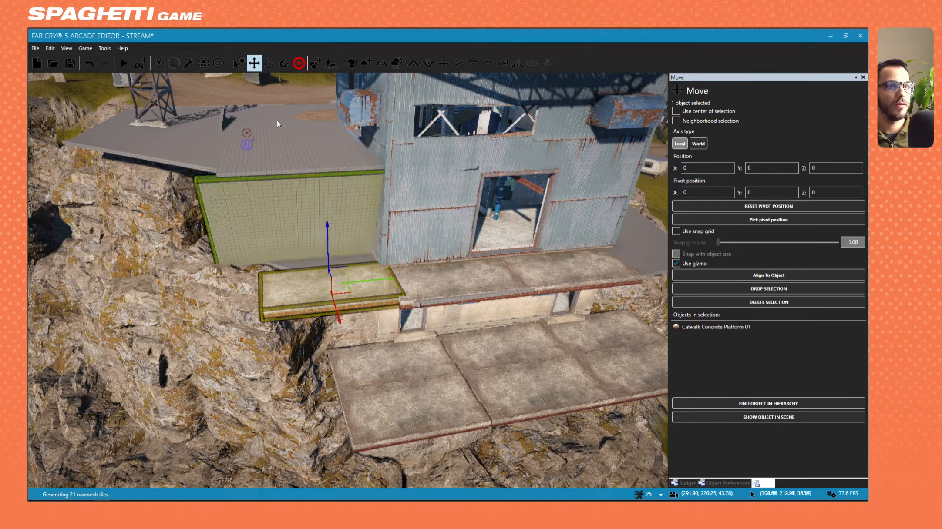
Rotate the copy about its vertical axis to angle it across the building's corner and move it inward onto the walkway's end
click(269, 63)
scroll(377, 298, up, 4)
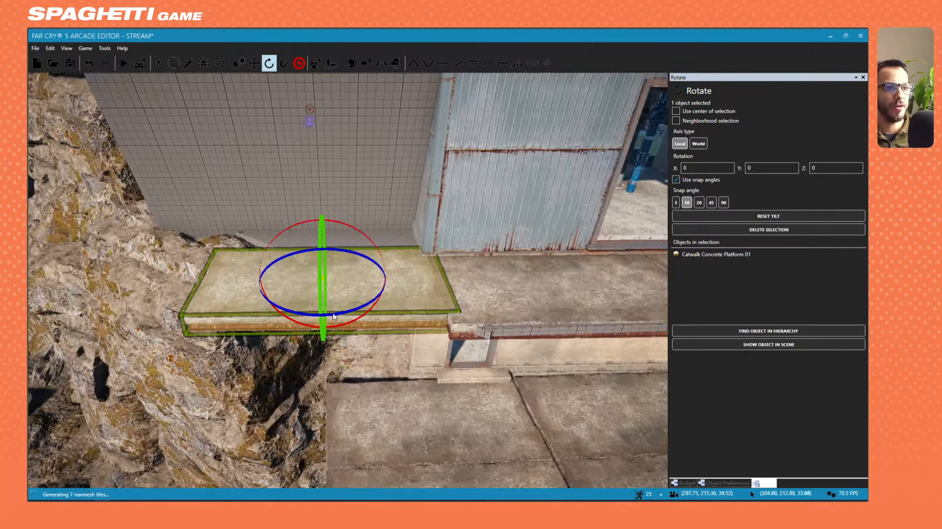
drag(377, 298, 354, 310)
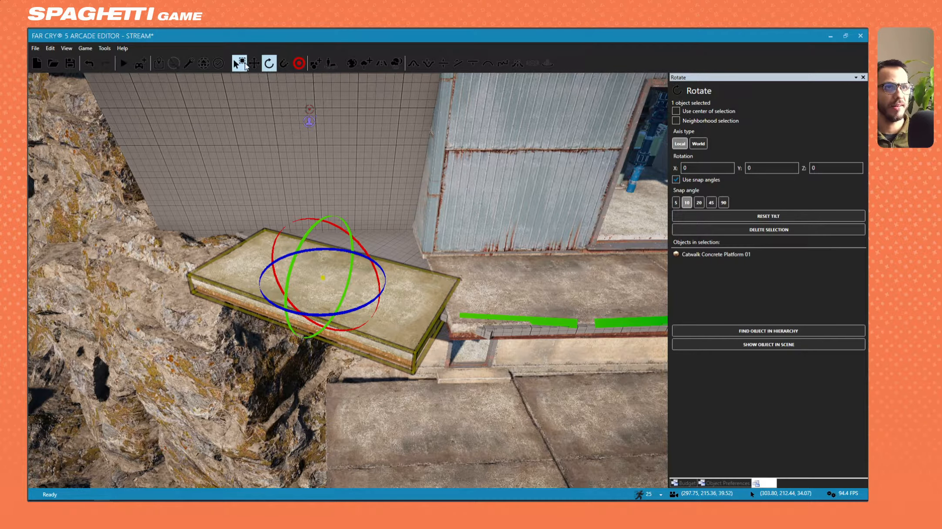
click(254, 63)
drag(330, 291, 363, 271)
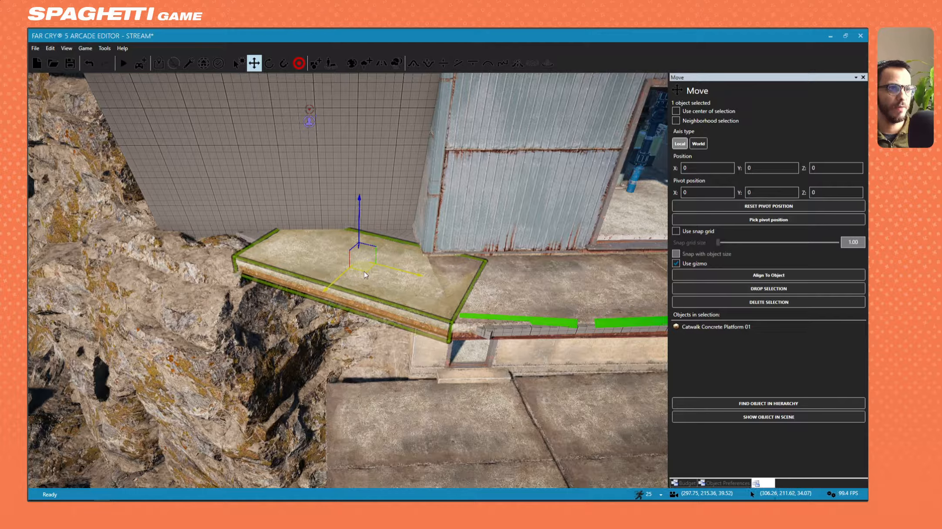
Lower the angled slab slightly so its surface no longer coincides with the neighbouring walkway slab, and deselect it
key(w)
right_drag(364, 271, 327, 176)
key(s)
key(w)
key(s)
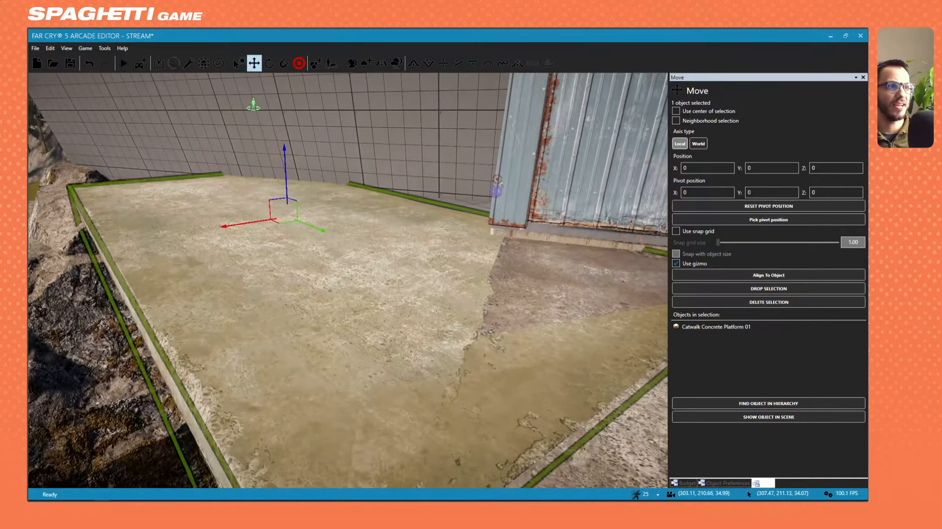
drag(285, 159, 286, 161)
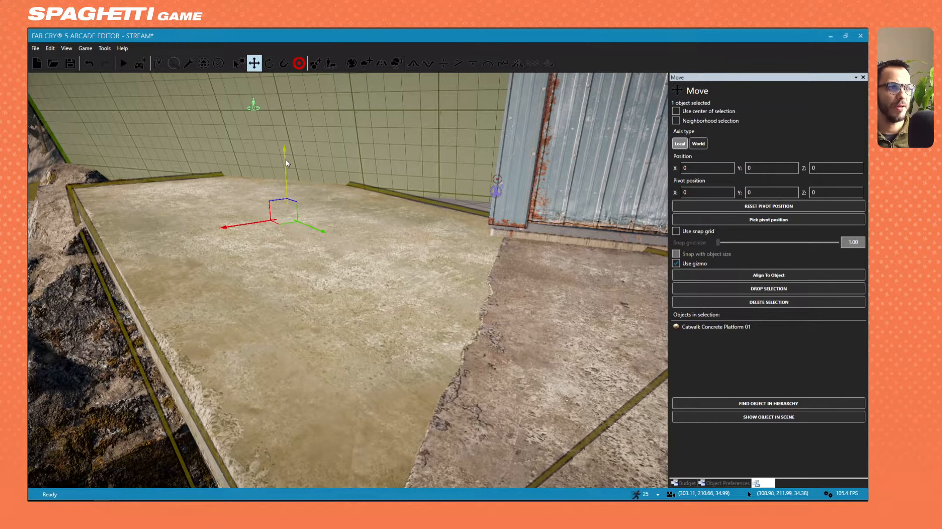
key(s)
right_drag(329, 181, 426, 213)
key(w)
key(Escape)
key(s)
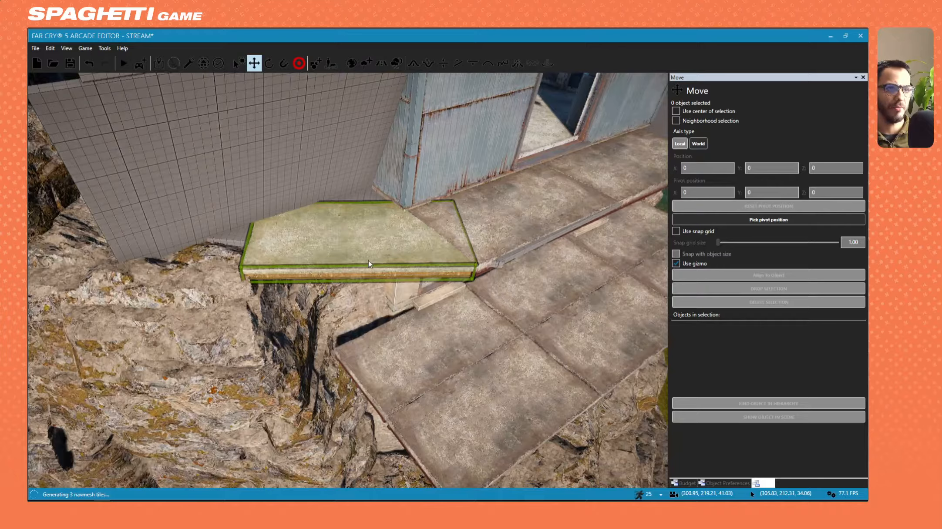
Rotate the angled slab another 10 degrees about its vertical axis and move it closer to the grey wall
click(367, 261)
key(w)
right_drag(368, 261, 470, 314)
right_drag(383, 244, 349, 231)
key(d)
key(s)
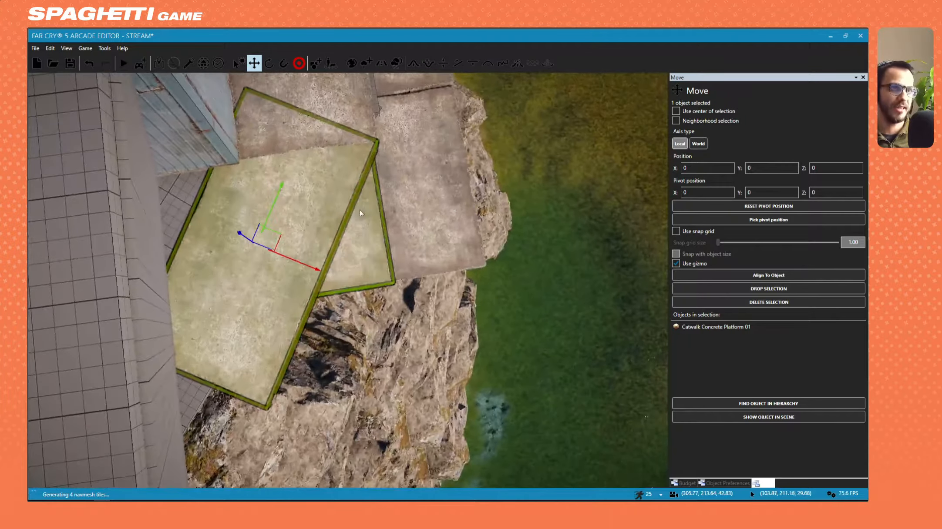
click(269, 64)
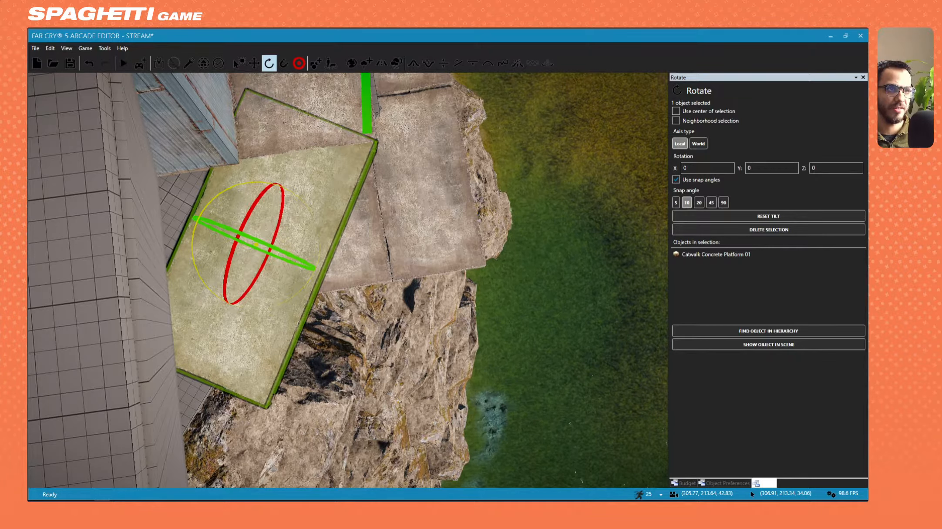
mouse_move(192, 235)
mouse_down()
mouse_move(194, 247)
mouse_move(197, 223)
mouse_up()
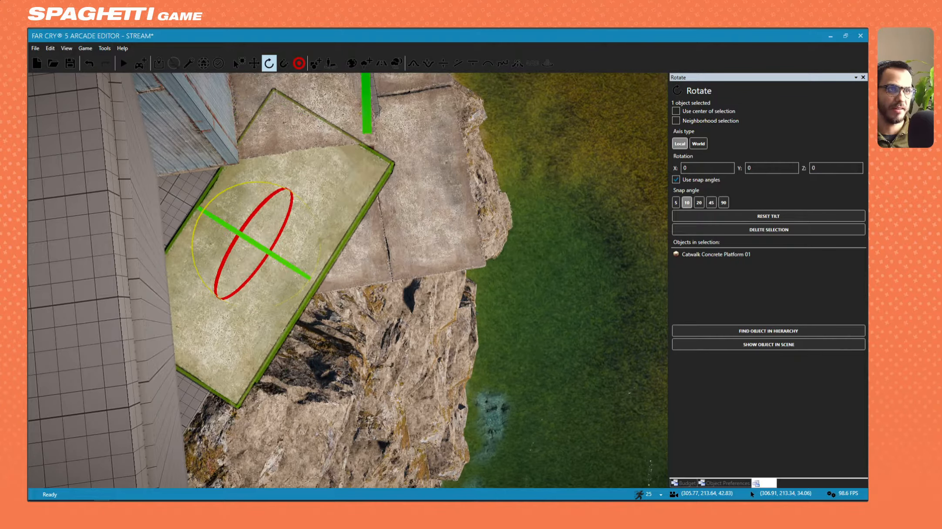
click(254, 63)
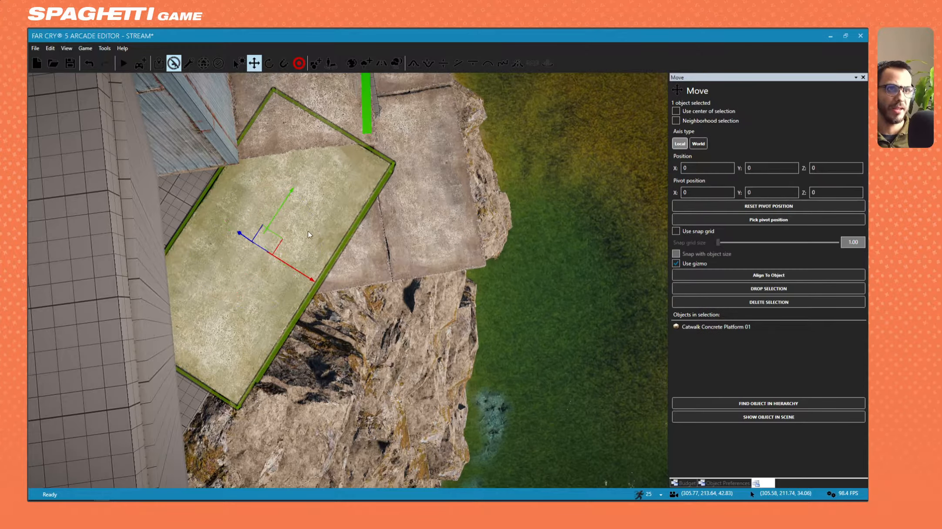
drag(282, 242, 270, 227)
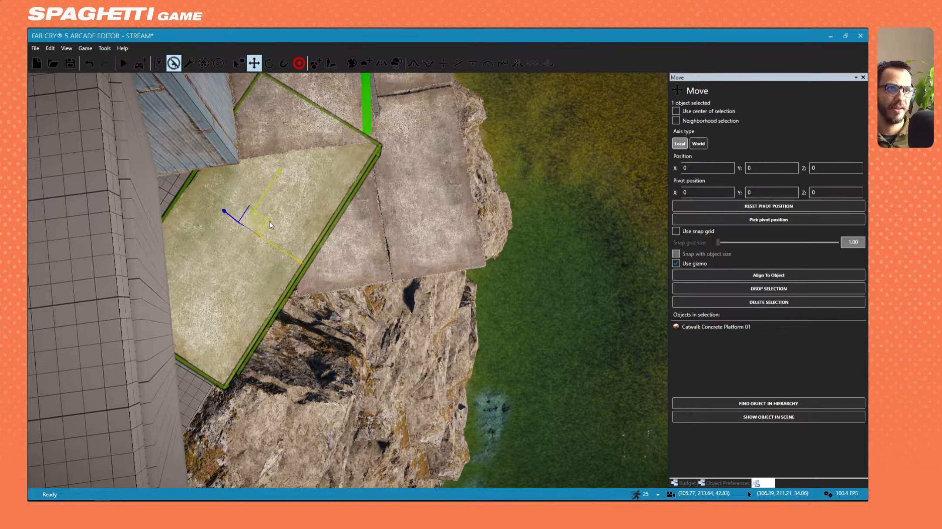
Fit the angled slab's outer corner to the walkway's edge and slide it out along the grey wall's base
right_drag(271, 227, 261, 161)
key(w)
right_drag(339, 257, 274, 199)
drag(280, 138, 293, 138)
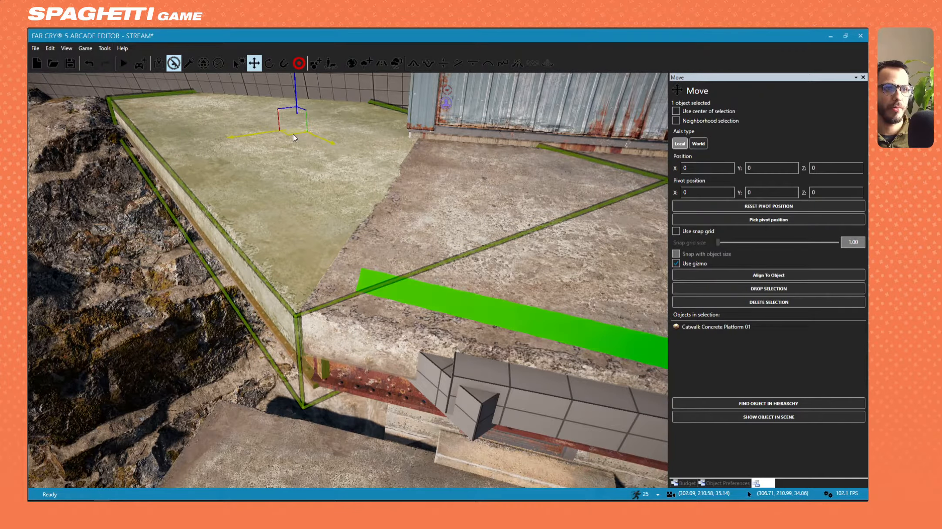
key(w)
right_drag(263, 270, 327, 272)
key(s)
key(w)
right_drag(431, 300, 478, 282)
key(s)
key(a)
key(s)
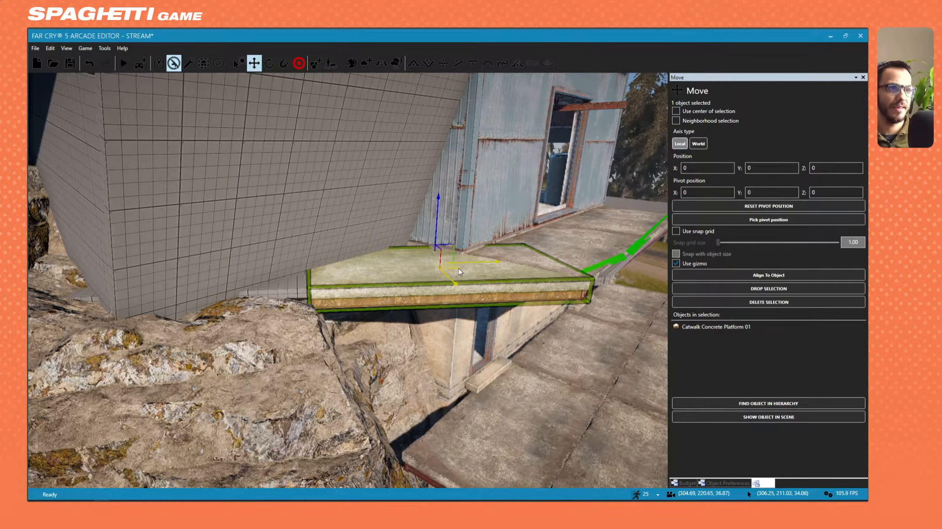
drag(459, 268, 335, 244)
Duplicate the upper slab at the walkway's opposite end so the copy extends past the metal building's corner
key(d)
right_drag(263, 239, 174, 244)
key(s)
right_drag(336, 291, 392, 335)
key(a)
key(w)
click(236, 244)
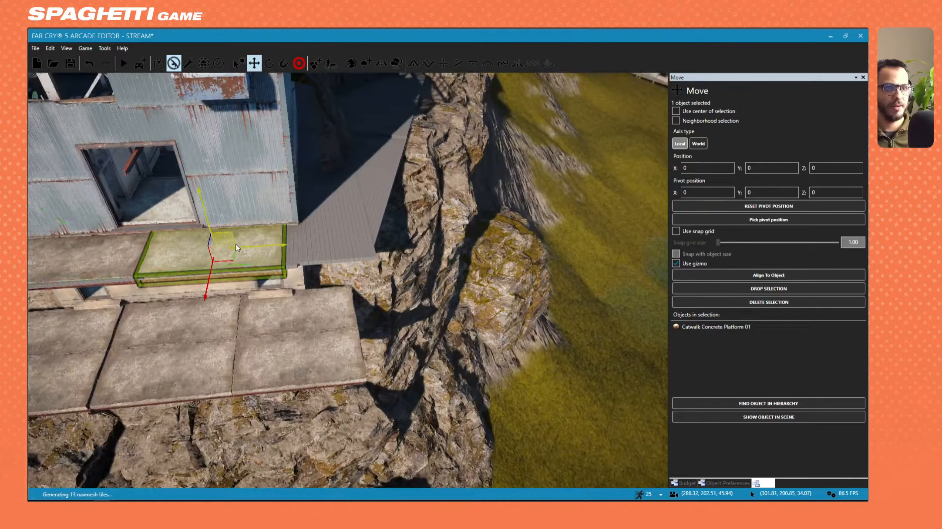
shift+drag(260, 251, 394, 247)
Nudge the new end slab so it closes the seam with the neighbouring walkway slab
right_drag(395, 246, 403, 294)
key(w)
key(s)
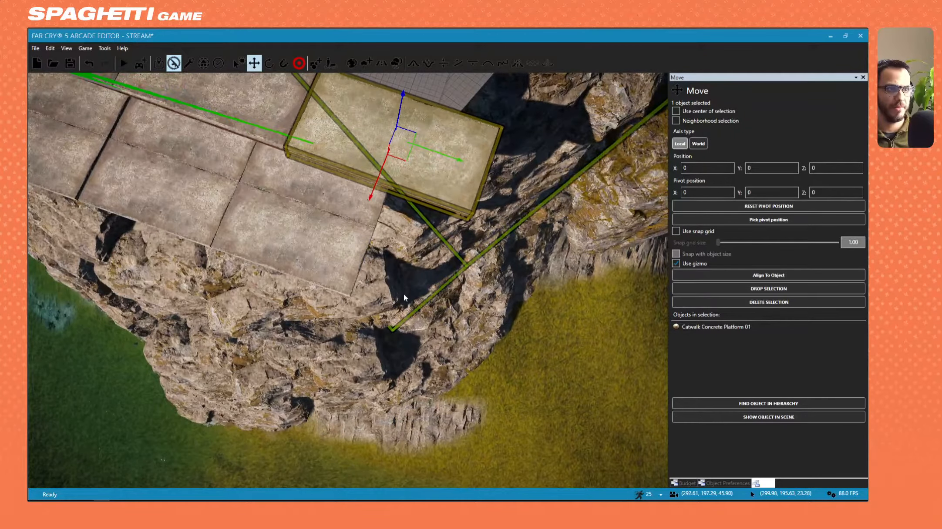
right_drag(416, 223, 416, 187)
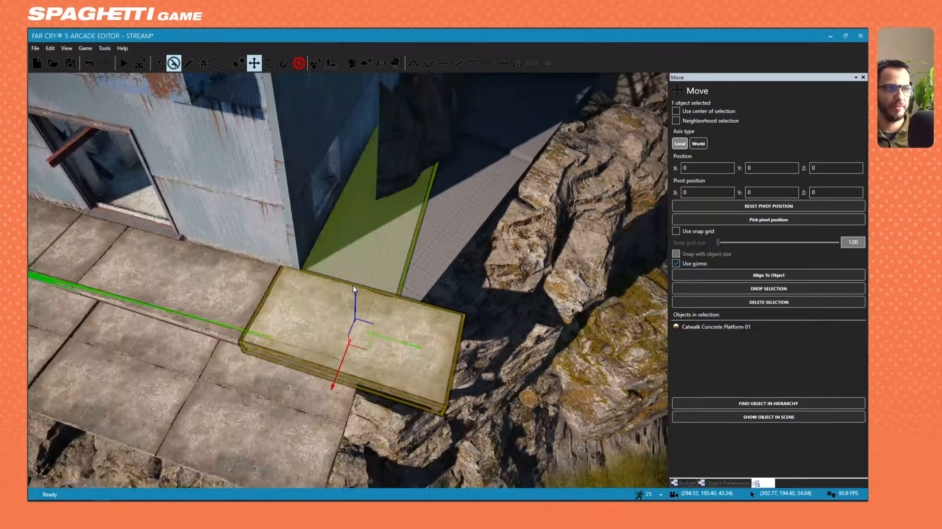
right_drag(363, 351, 453, 338)
key(w)
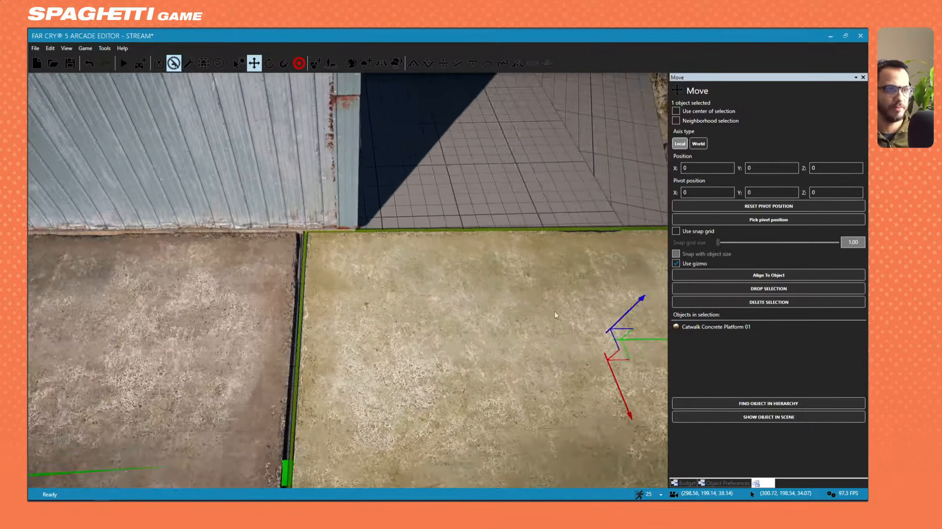
key(s)
drag(565, 319, 563, 318)
right_drag(563, 318, 487, 313)
key(s)
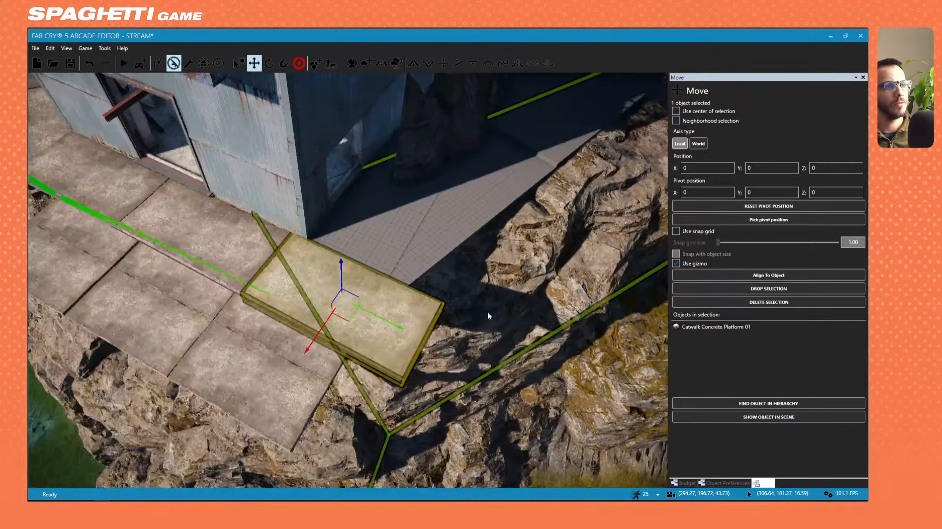
Duplicate the end slab toward the back of the building and butt the copy against the original's long side
shift+drag(317, 337, 365, 274)
key(w)
key(d)
right_drag(365, 271, 394, 244)
drag(379, 239, 381, 239)
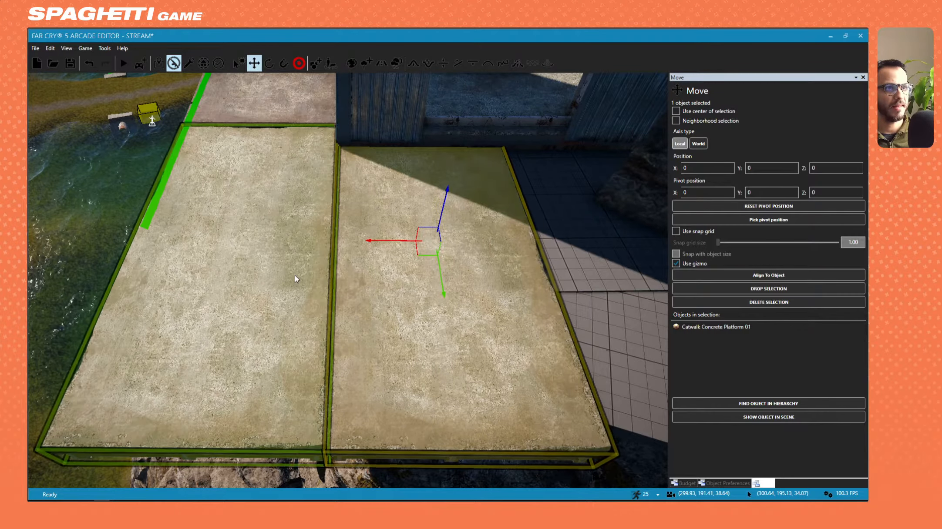
Select the two side slabs and duplicate them together farther along the metal building's side wall
ctrl+click(292, 273)
key(s)
key(d)
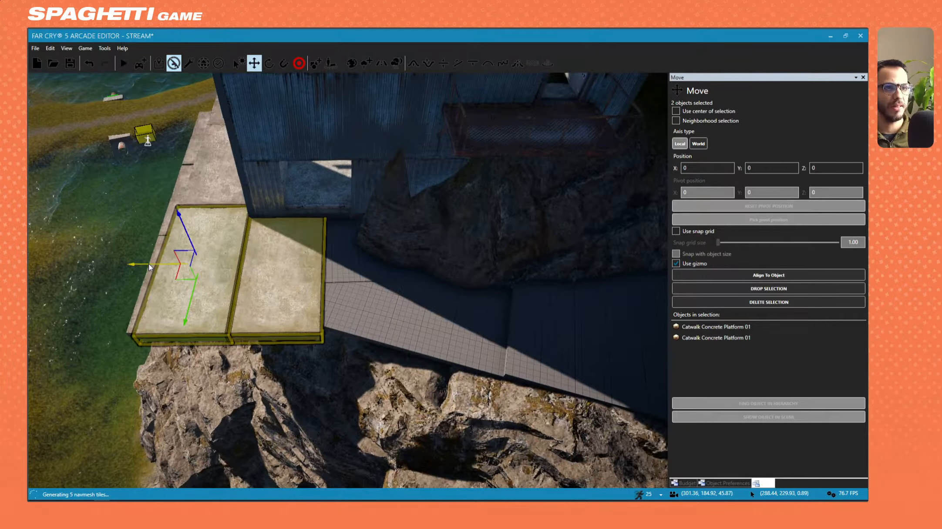
drag(149, 263, 314, 266)
key(s)
key(a)
right_drag(301, 277, 383, 283)
right_drag(327, 304, 327, 310)
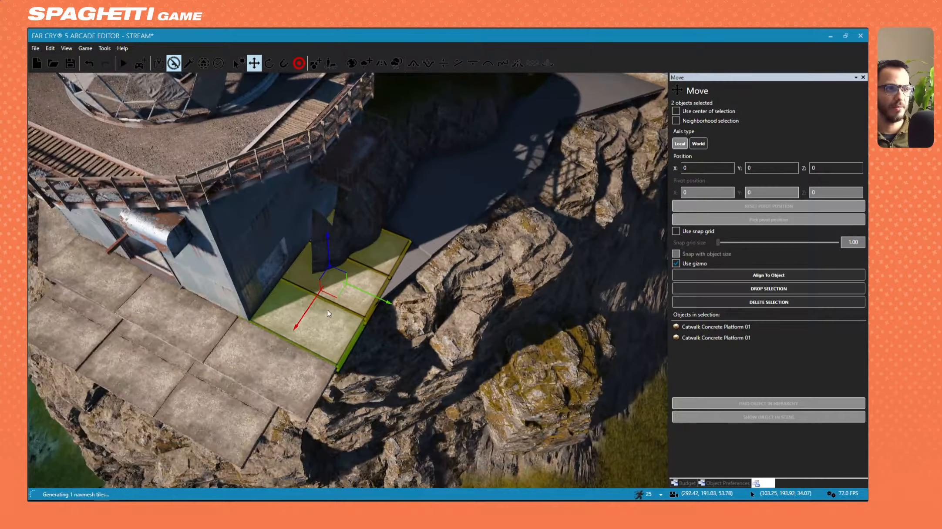
Select all four side slabs and shift them together inward so they overlap the front walkway's end
key(a)
right_drag(417, 324, 389, 260)
ctrl+click(340, 235)
ctrl+click(334, 273)
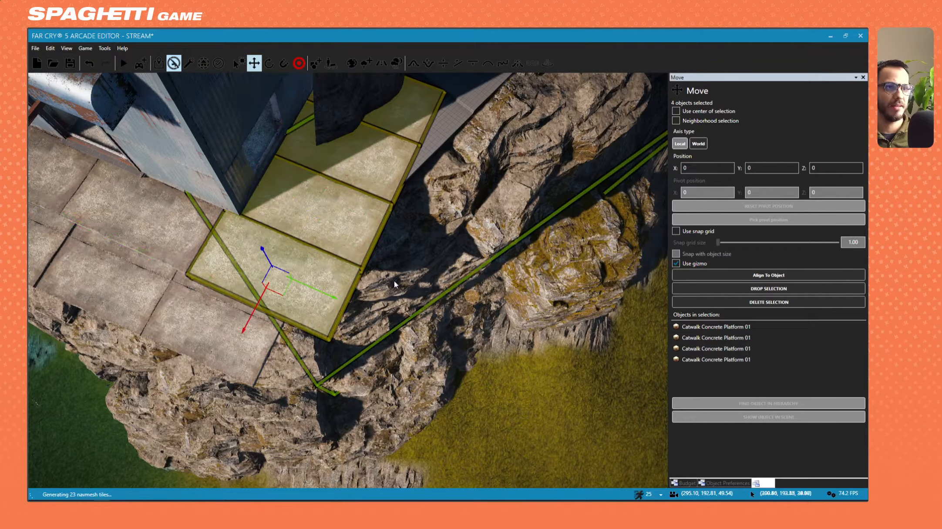
key(s)
right_drag(315, 244, 279, 229)
key(w)
right_drag(374, 283, 430, 286)
drag(406, 310, 352, 311)
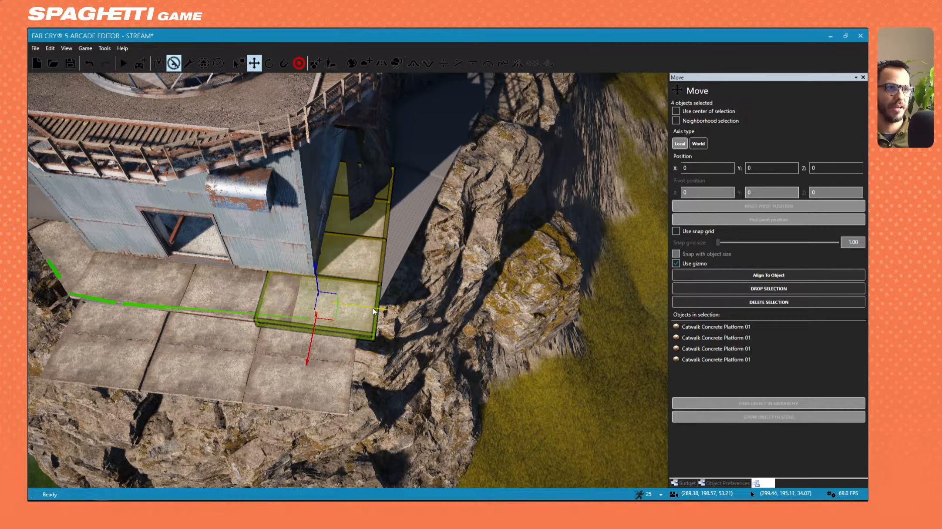
Duplicate a front walkway slab over to the grey floor beside the side slabs, overhanging the cliff edge
key(w)
mouse_move(364, 306)
right_down()
mouse_move(360, 335)
mouse_move(364, 279)
mouse_move(364, 306)
right_up()
key(s)
key(w)
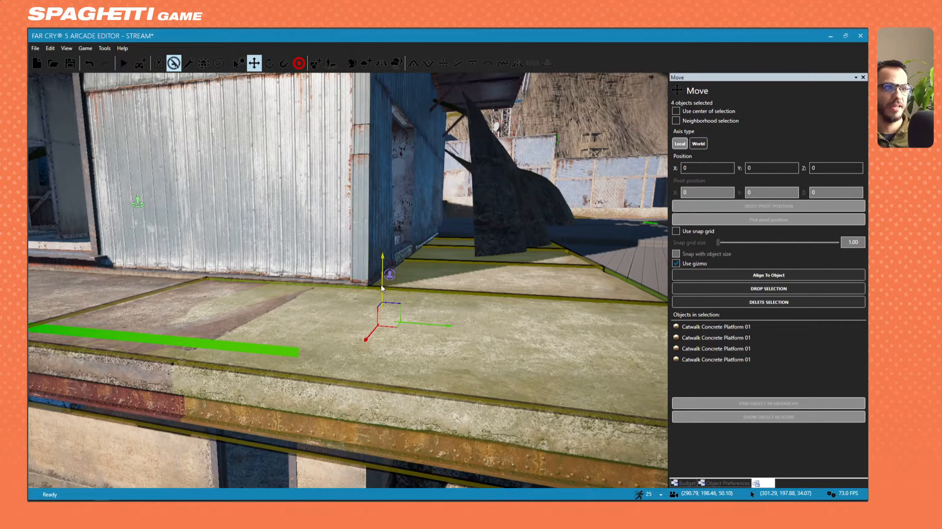
key(a)
right_drag(383, 284, 367, 233)
key(d)
click(322, 288)
key(s)
key(d)
key(w)
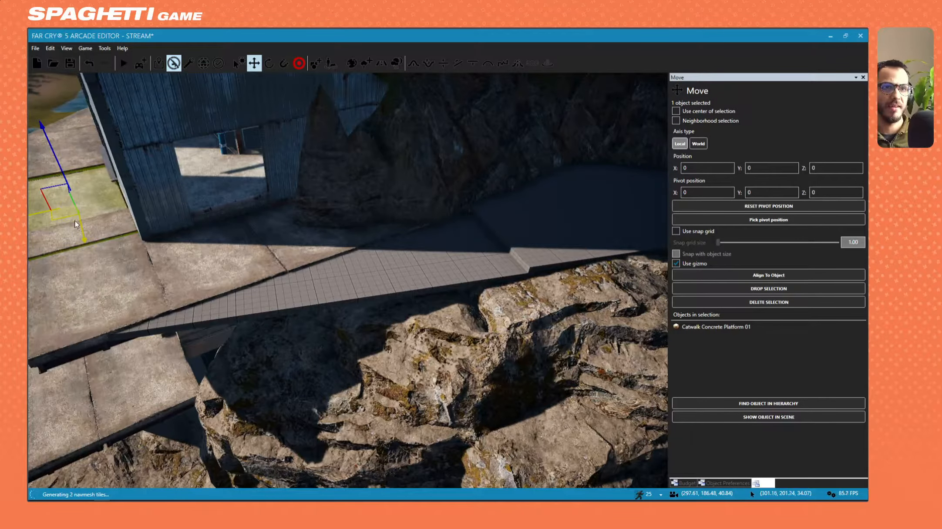
shift+drag(63, 218, 258, 298)
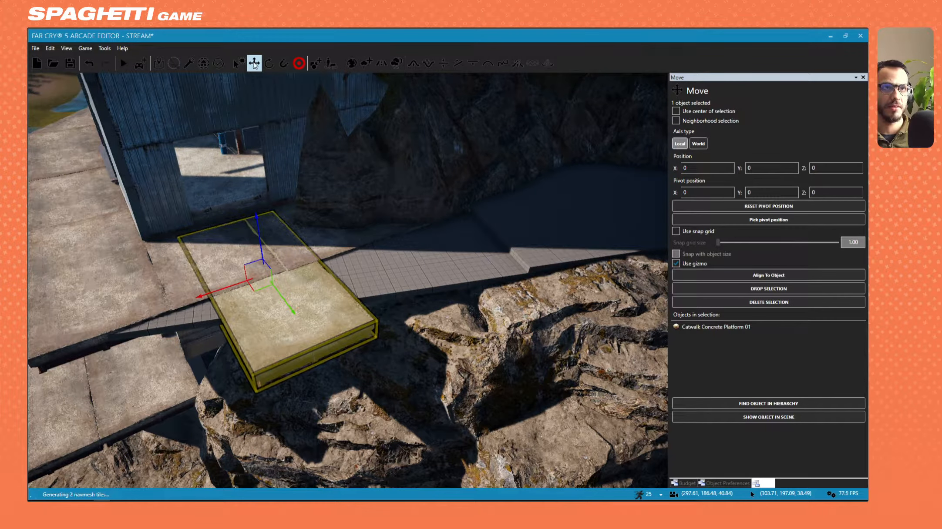
Rotate the new slab about its vertical axis to follow the grey floor's cliff-side edge and move it onto that edge
click(269, 64)
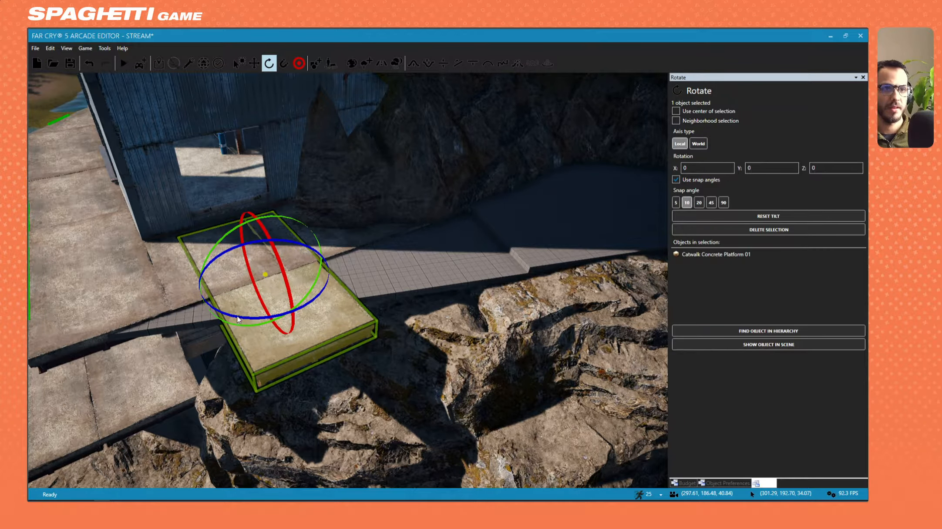
drag(237, 316, 324, 304)
right_drag(297, 375, 218, 418)
key(s)
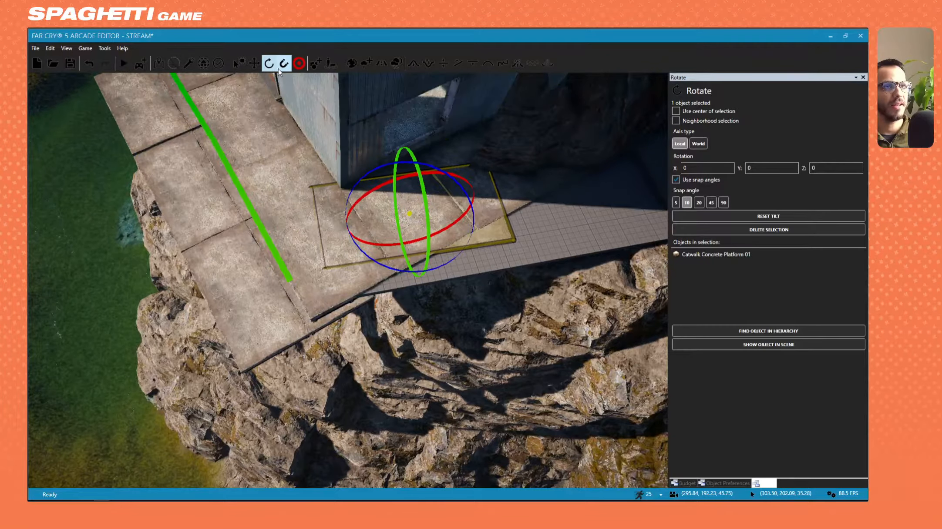
click(256, 65)
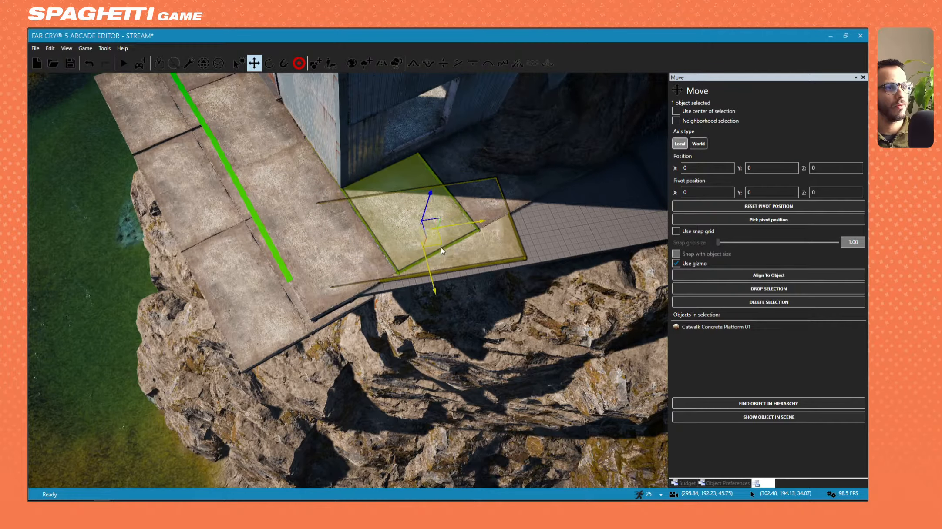
drag(441, 249, 422, 270)
Duplicate the rotated slab lengthwise along the cliff edge so the copy covers more of the grey floor
key(d)
right_drag(422, 270, 351, 275)
shift+drag(188, 230, 385, 252)
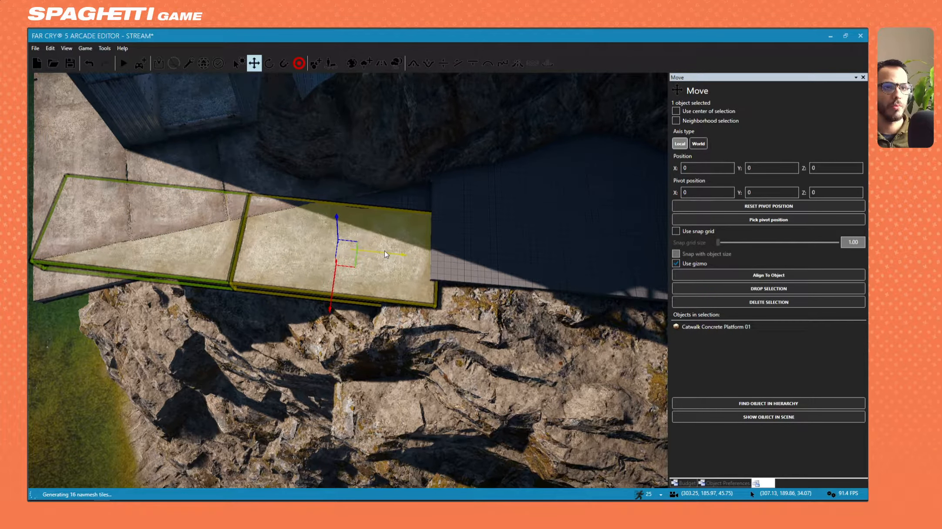
Duplicate both cliff-edge slabs together lengthwise over the rest of the grey floor, and delete the grey floor underneath
ctrl+click(196, 258)
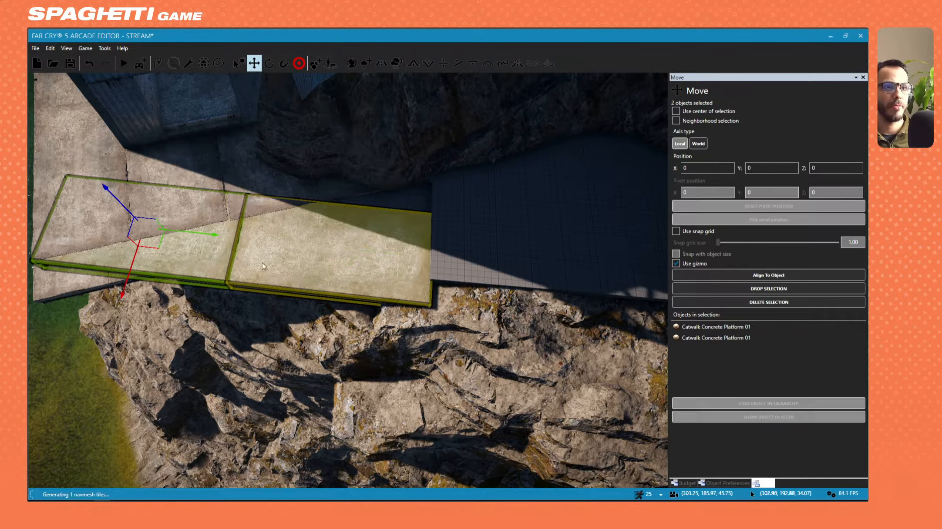
mouse_move(151, 249)
shift+mouse_down()
mouse_move(563, 278)
mouse_move(552, 290)
shift+mouse_up()
right_drag(272, 267, 279, 265)
drag(279, 268, 476, 264)
key(Delete)
right_drag(222, 284, 223, 281)
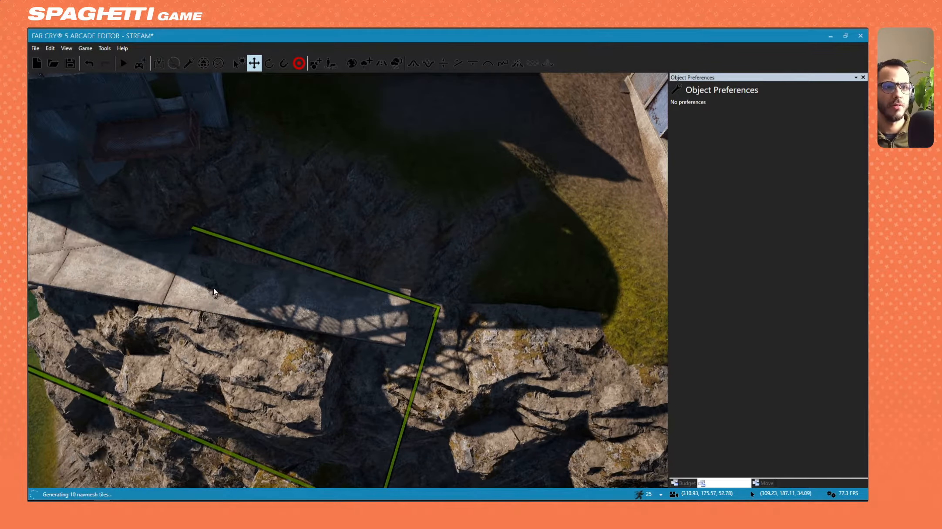
Examine the slab row along the cliff edge and how it meets the rocks and the radar building
right_drag(321, 330, 323, 331)
click(322, 329)
key(s)
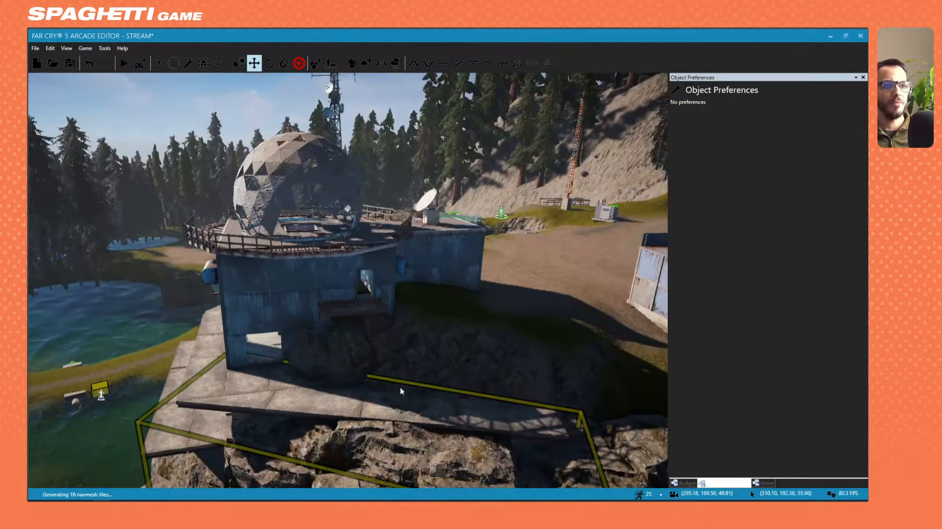
key(s)
right_drag(374, 438, 317, 374)
key(w)
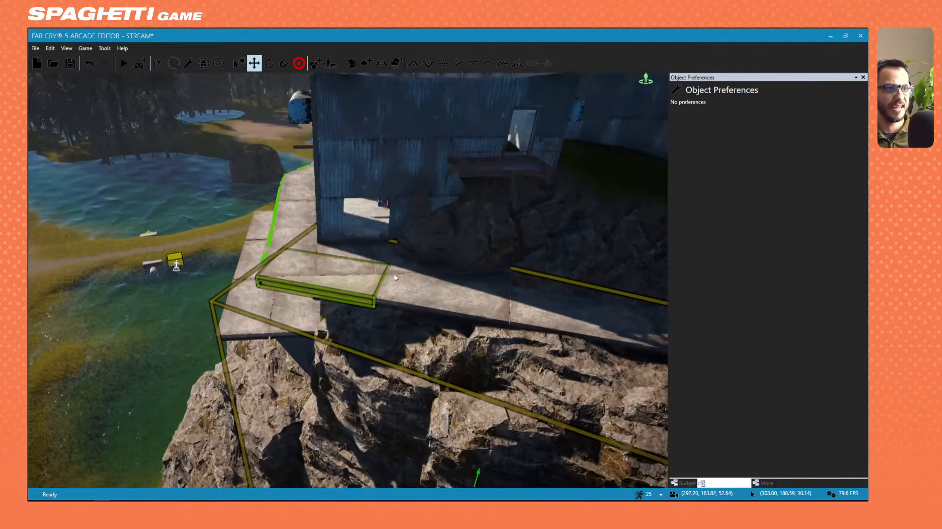
key(d)
right_drag(394, 278, 457, 305)
key(w)
key(s)
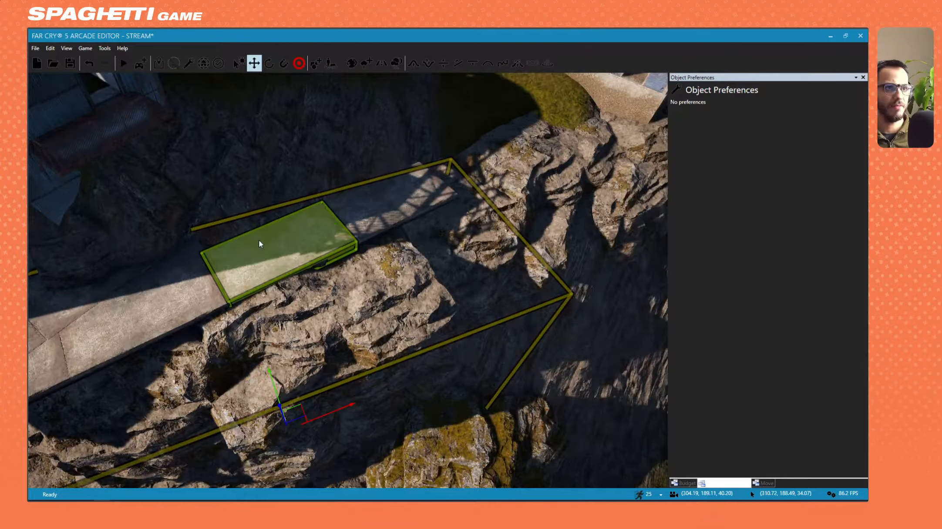
Select the three slabs along the cliff edge and duplicate them sideways toward the rock wall to double the walkway's width
key(a)
key(w)
right_drag(319, 249, 344, 265)
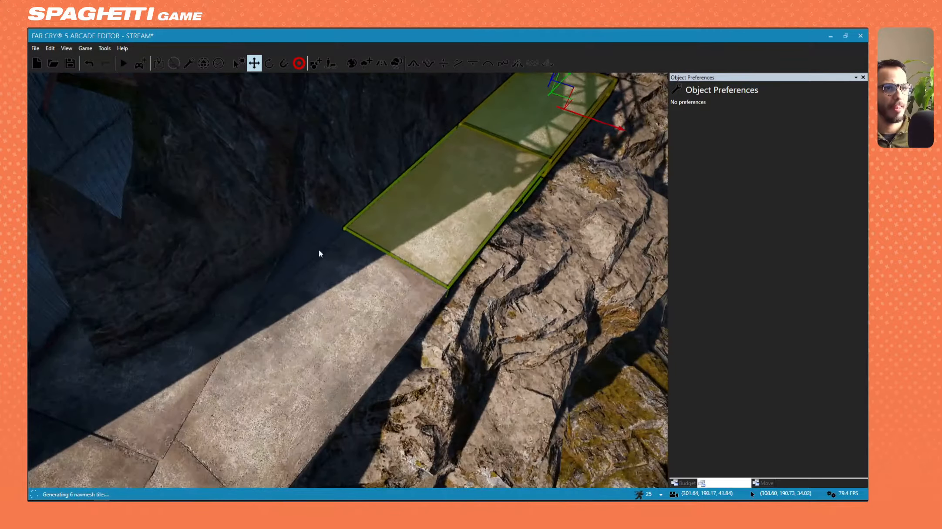
drag(305, 241, 349, 327)
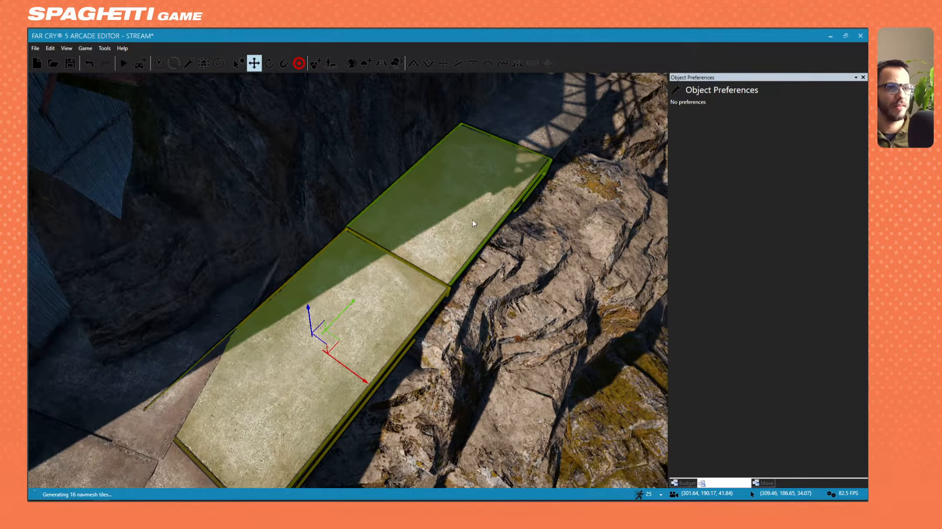
ctrl+click(537, 116)
key(a)
right_drag(435, 261, 399, 261)
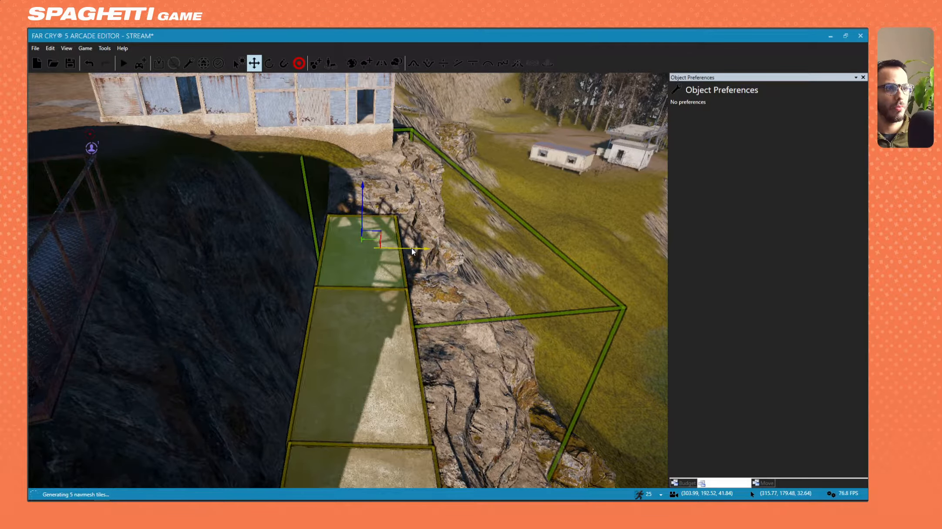
drag(411, 248, 309, 257)
key(ctrl+z)
key(w)
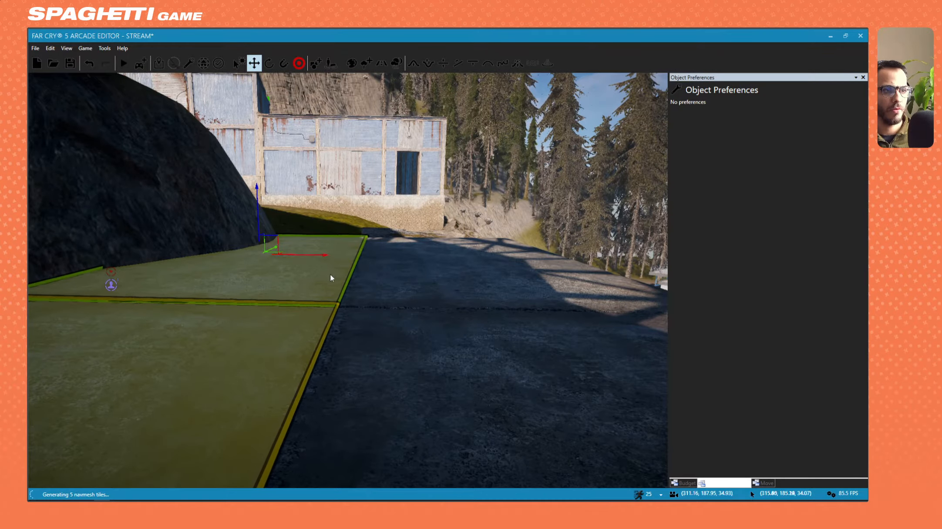
Select the walkway's two end slabs and duplicate them lengthwise twice, extending the walkway toward the corrugated metal building
key(s)
right_drag(330, 274, 350, 282)
click(222, 301)
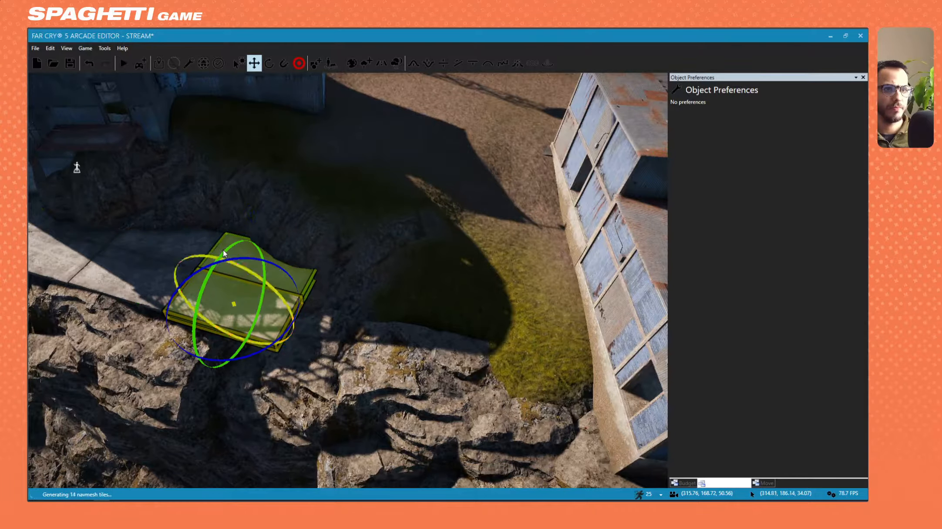
ctrl+click(223, 250)
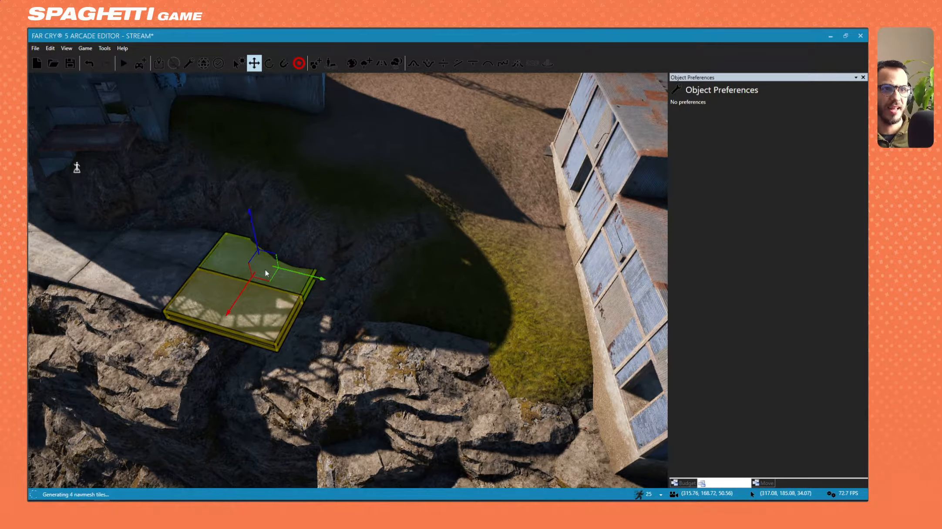
drag(265, 270, 427, 322)
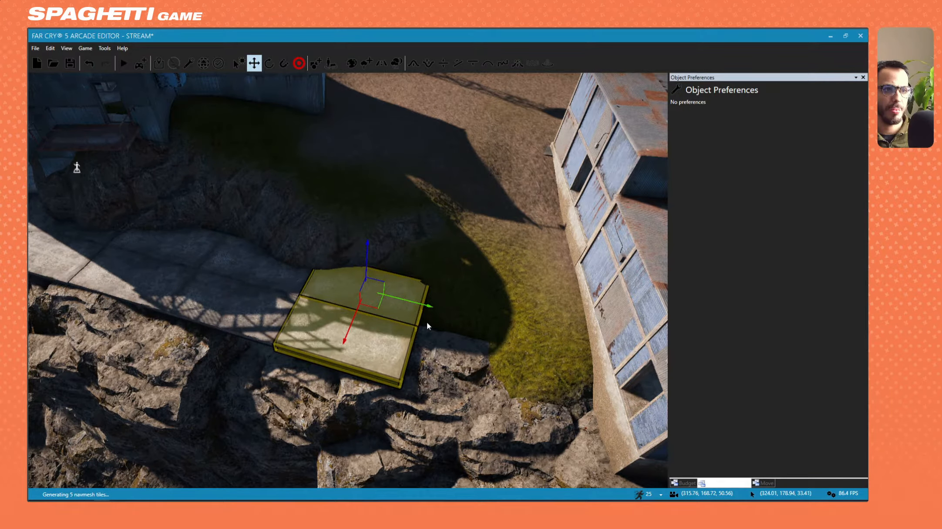
right_drag(428, 321, 484, 315)
key(d)
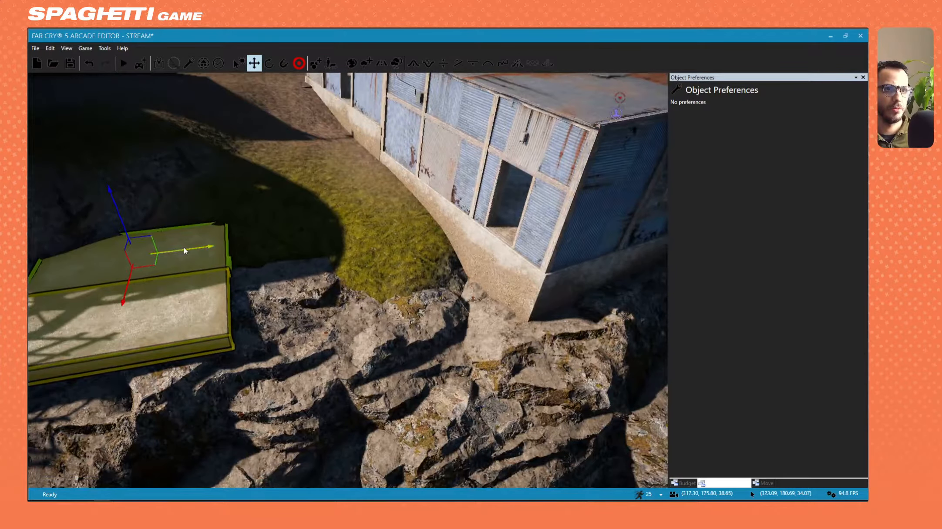
shift+drag(184, 247, 360, 251)
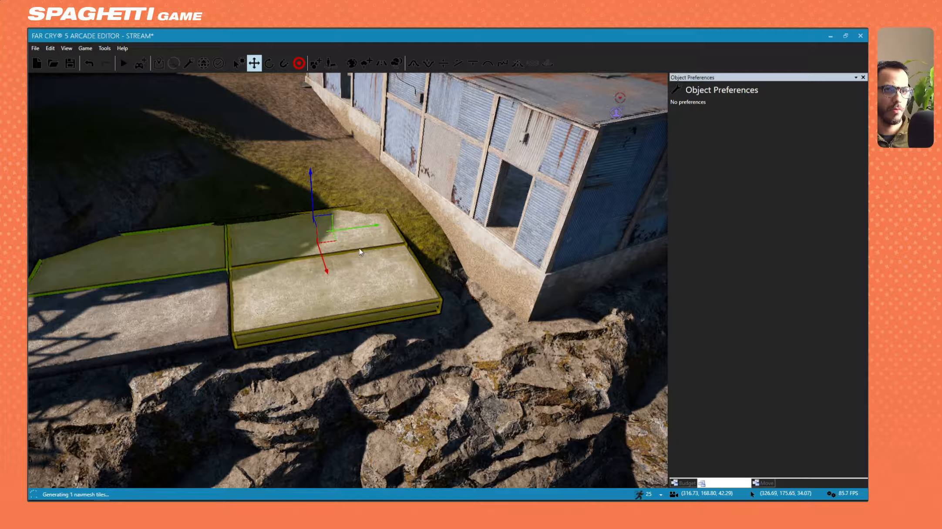
mouse_move(196, 202)
right_down()
mouse_move(179, 187)
mouse_move(187, 187)
right_up()
right_drag(342, 235, 342, 235)
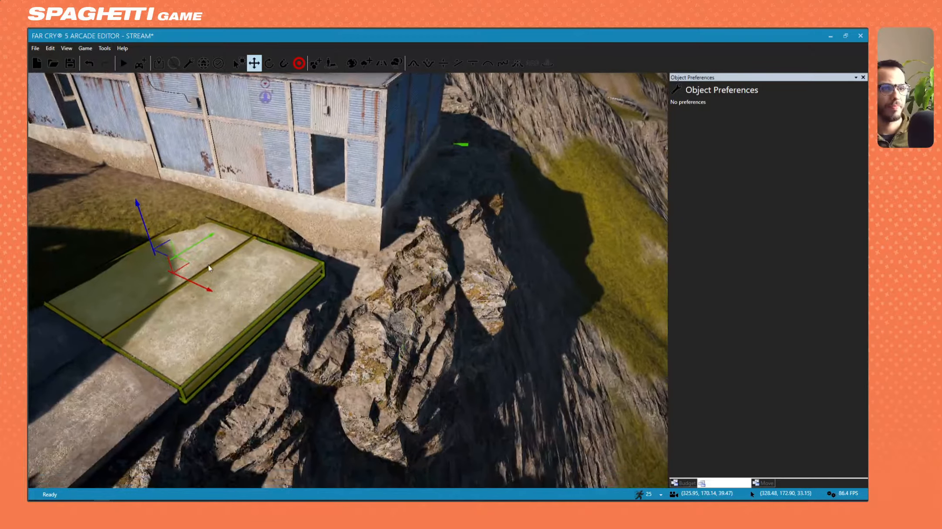
Duplicate the outer end slab and align the copy to the corrugated metal building with Align To Object
click(342, 235)
click(330, 276)
mouse_move(330, 275)
right_down()
mouse_move(490, 284)
mouse_move(335, 275)
right_up()
key(ctrl+z)
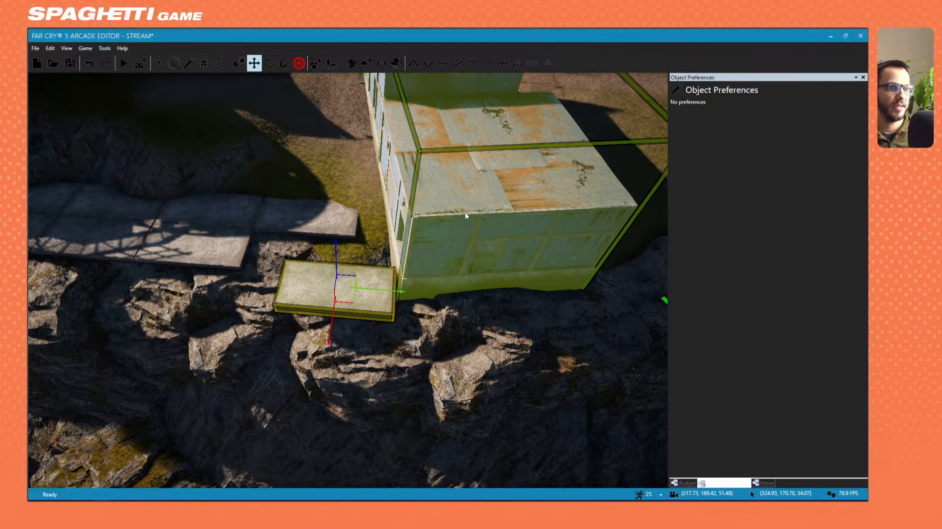
key(ctrl+y)
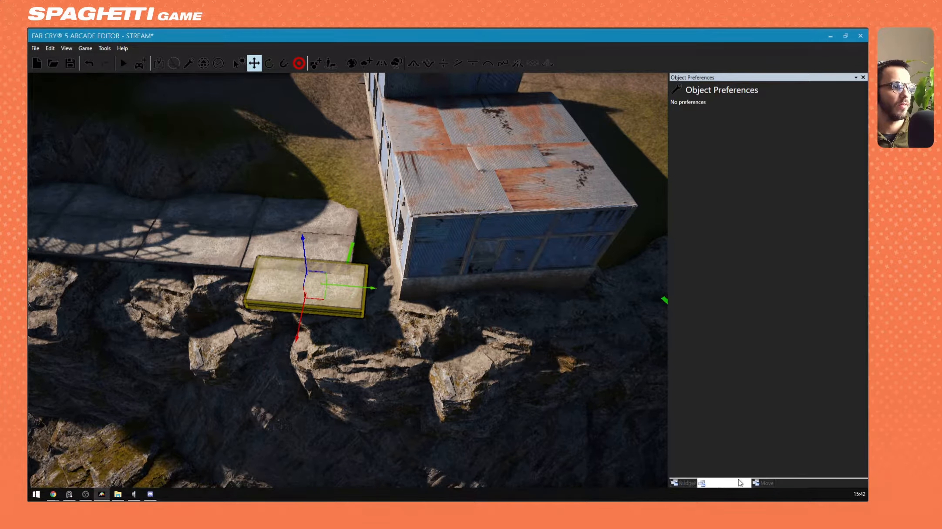
click(764, 483)
click(724, 276)
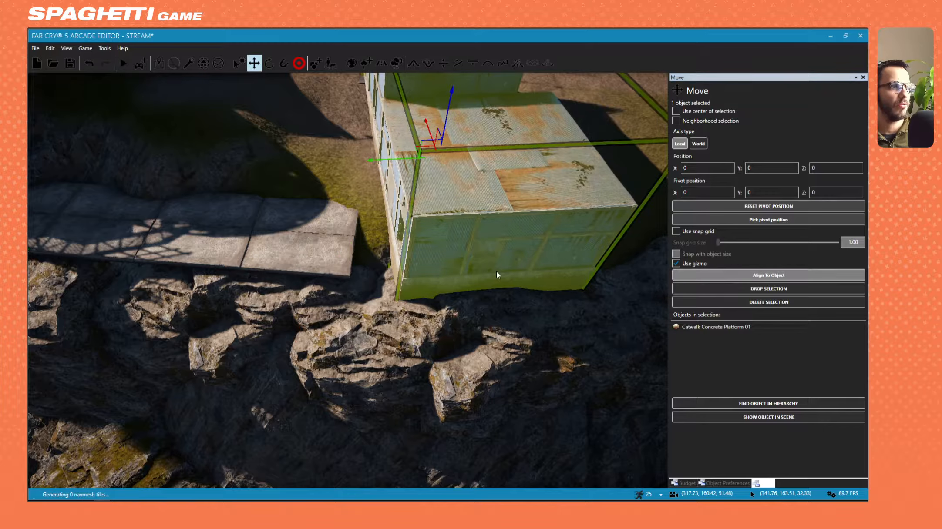
click(496, 272)
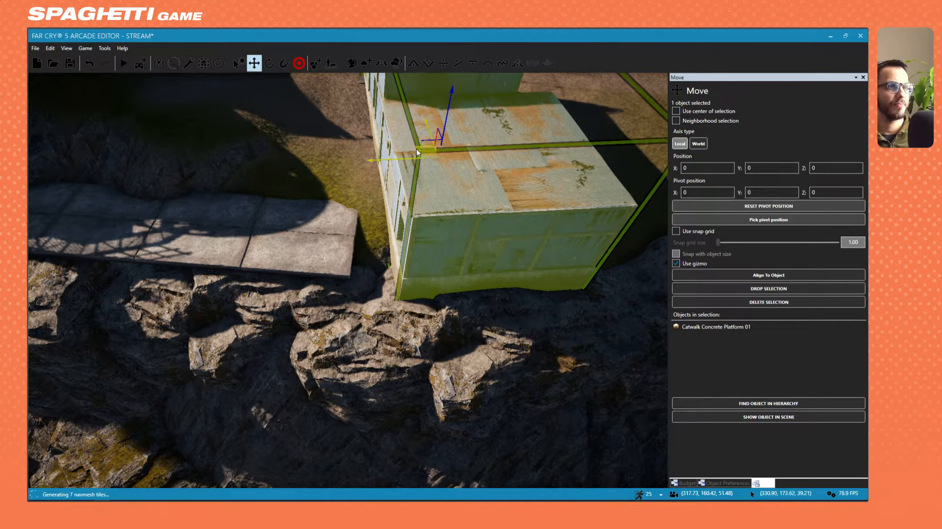
Move the aligned slab out to the building's doorway corner and raise it slightly toward door level
drag(415, 161, 339, 276)
key(w)
right_drag(326, 257, 348, 244)
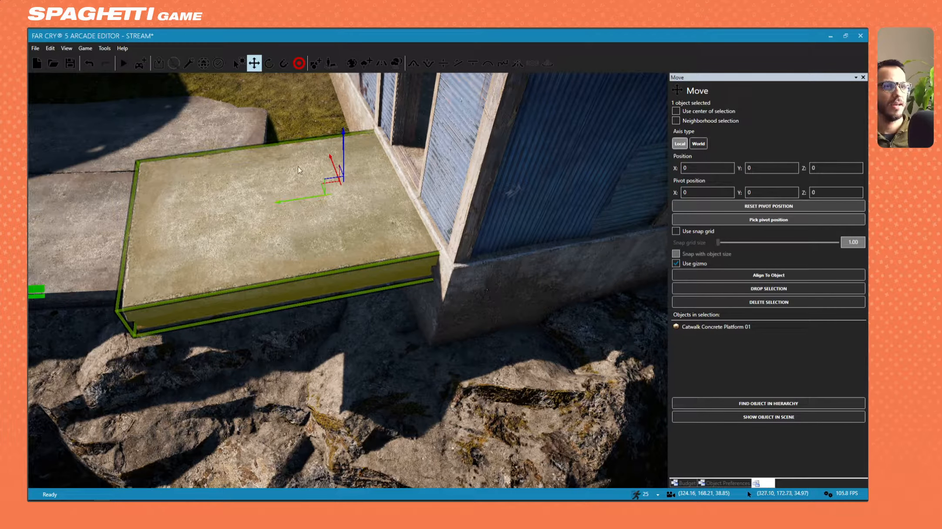
mouse_move(344, 155)
mouse_down()
mouse_move(342, 195)
mouse_move(338, 146)
mouse_up()
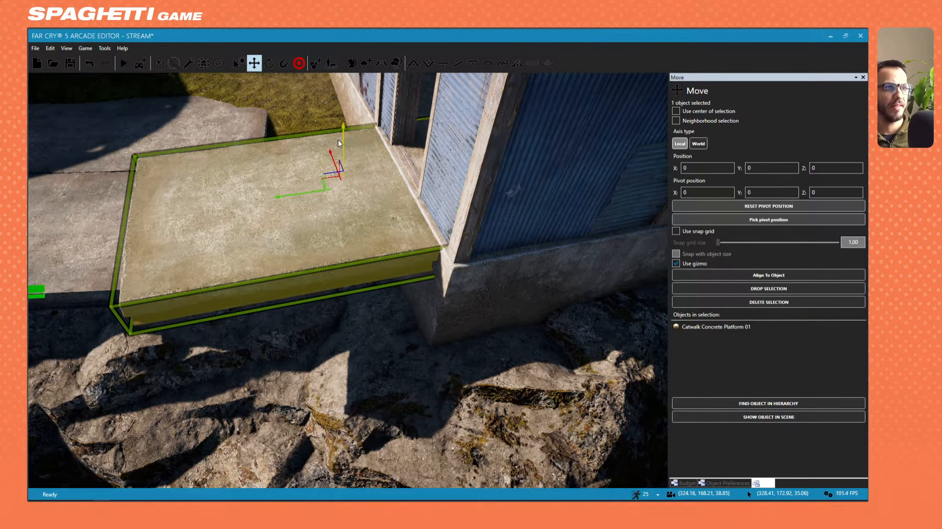
Rotate the doorway slab a quarter turn about its vertical axis so its long side runs along the building wall
key(s)
key(a)
right_drag(394, 270, 357, 336)
key(s)
key(w)
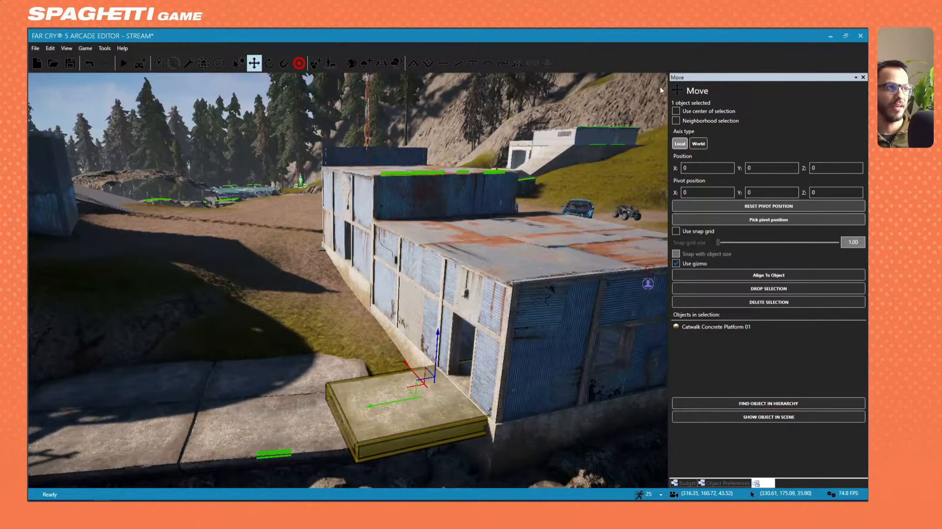
click(268, 65)
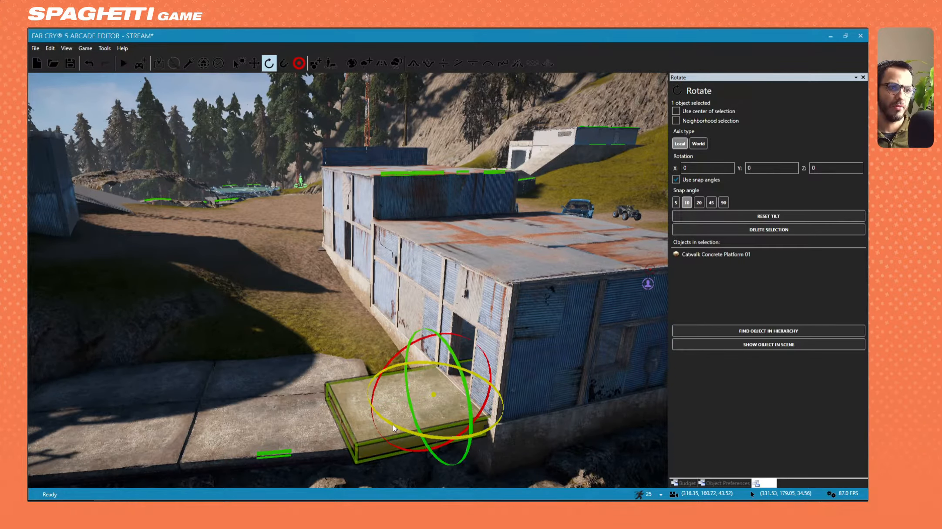
drag(391, 425, 374, 413)
key(ctrl+z)
key(d)
right_drag(443, 355, 289, 333)
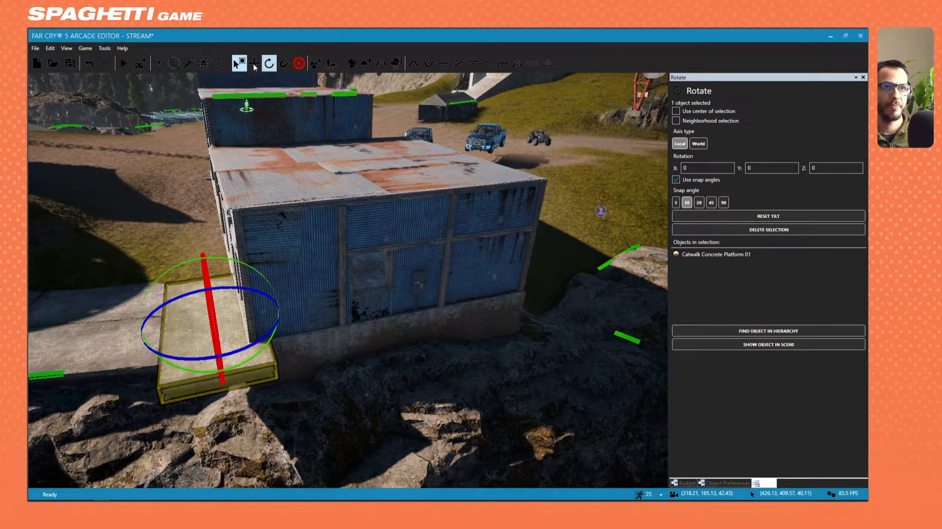
Move the rotated slab flush against the doorway wall and slide it along so it extends past the building's corner
key(a)
key(w)
right_drag(296, 226, 356, 284)
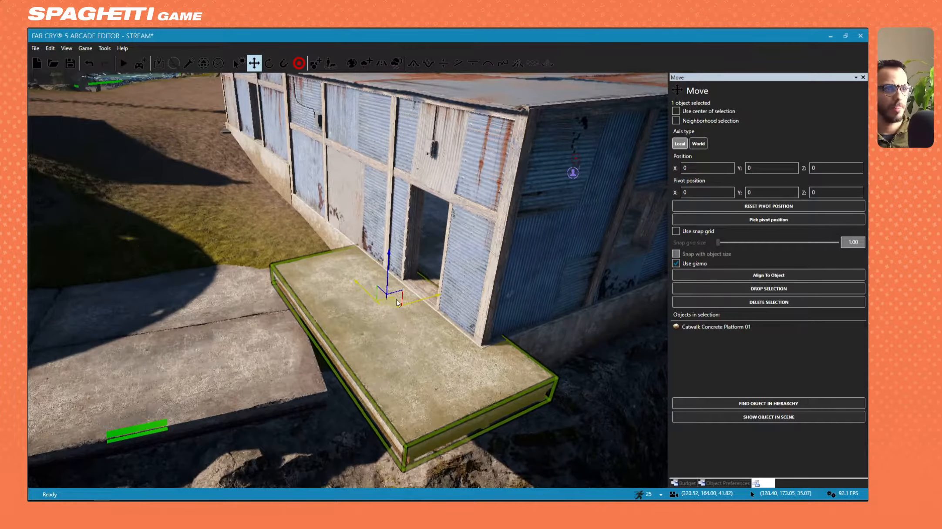
drag(397, 303, 361, 282)
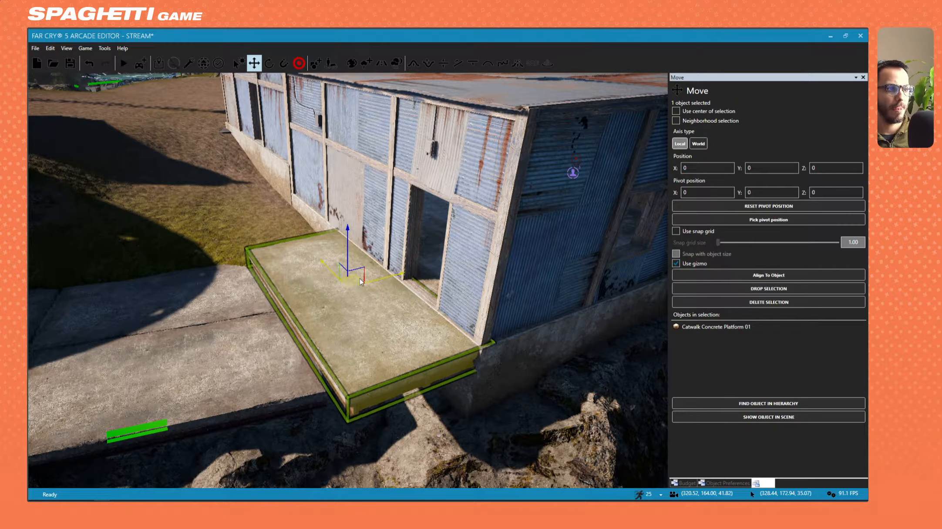
right_drag(305, 274, 311, 276)
key(a)
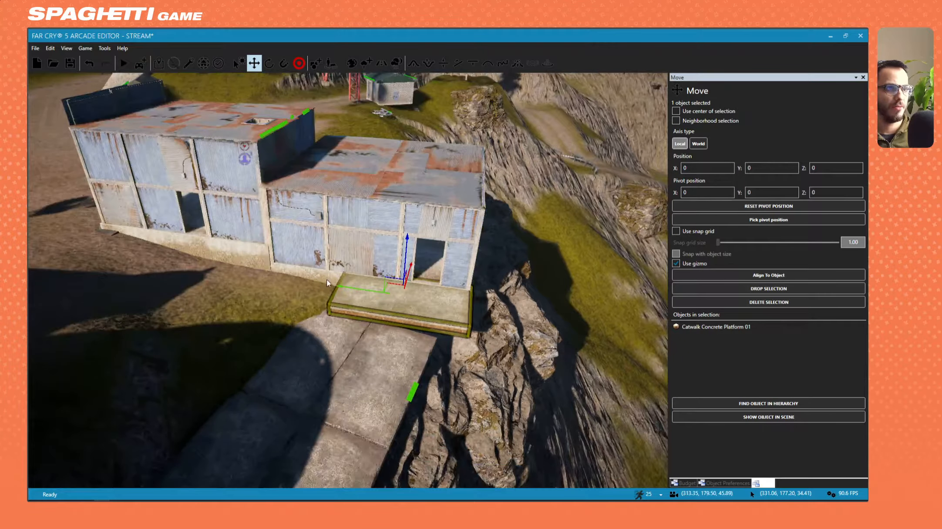
drag(346, 286, 391, 298)
key(d)
right_drag(391, 298, 344, 299)
Duplicate the doorway slab toward the building's cliff side and rotate the copy a quarter turn to follow the side wall
key(a)
right_drag(244, 301, 285, 304)
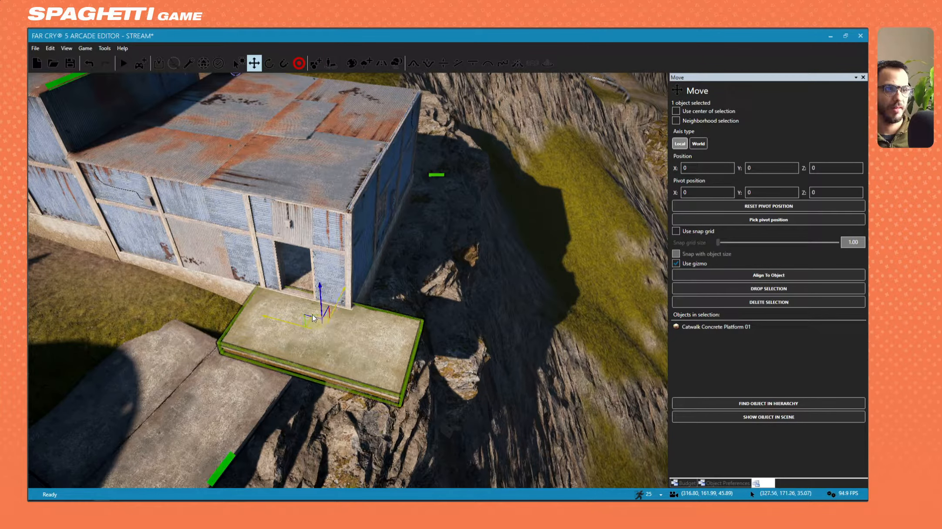
drag(282, 320, 367, 283)
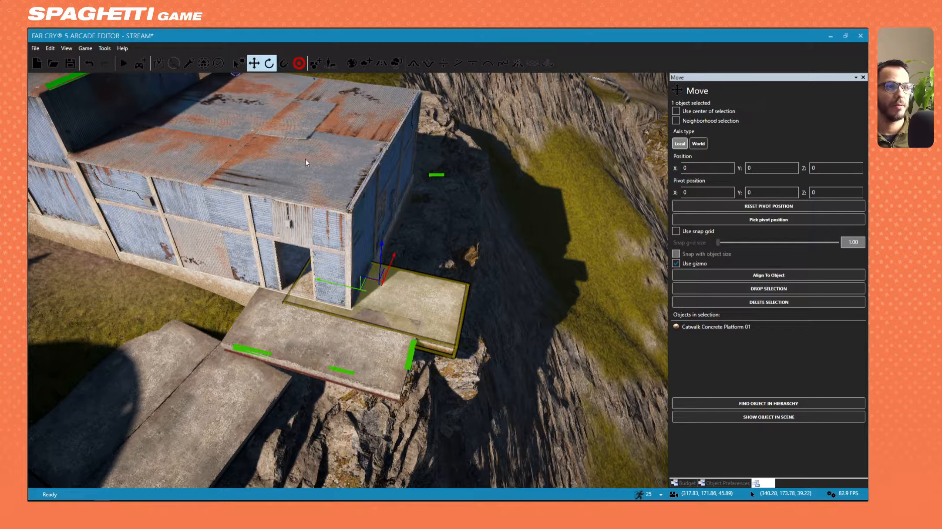
key(e)
drag(343, 338, 413, 342)
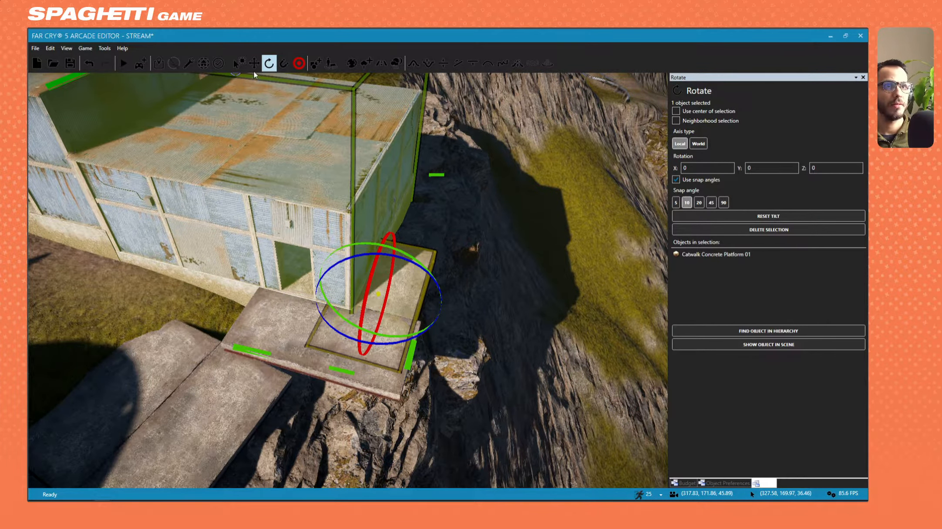
Move the rotated copy along the building's cliff-side wall so it butts against the doorway slab at the corner
click(254, 64)
mouse_move(347, 317)
right_down()
mouse_move(314, 287)
mouse_move(347, 318)
right_up()
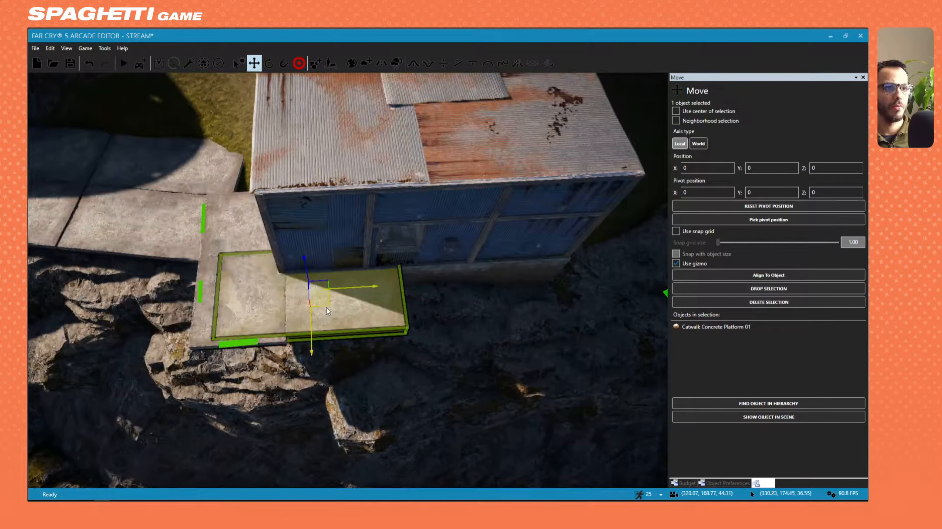
drag(327, 308, 398, 328)
right_drag(399, 328, 529, 382)
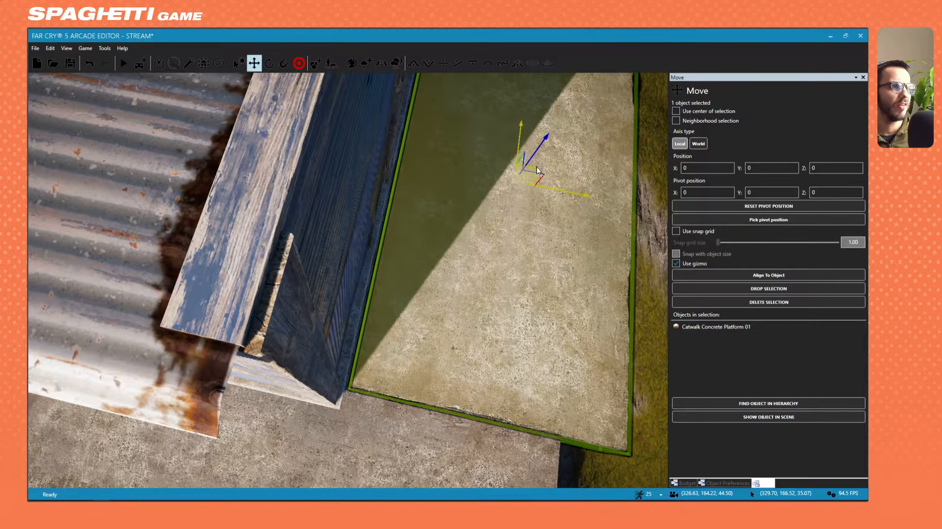
drag(539, 171, 536, 169)
Select the doorway slab and slide it along the wall so its end lines up with the side slab's outer edge
right_drag(536, 169, 332, 373)
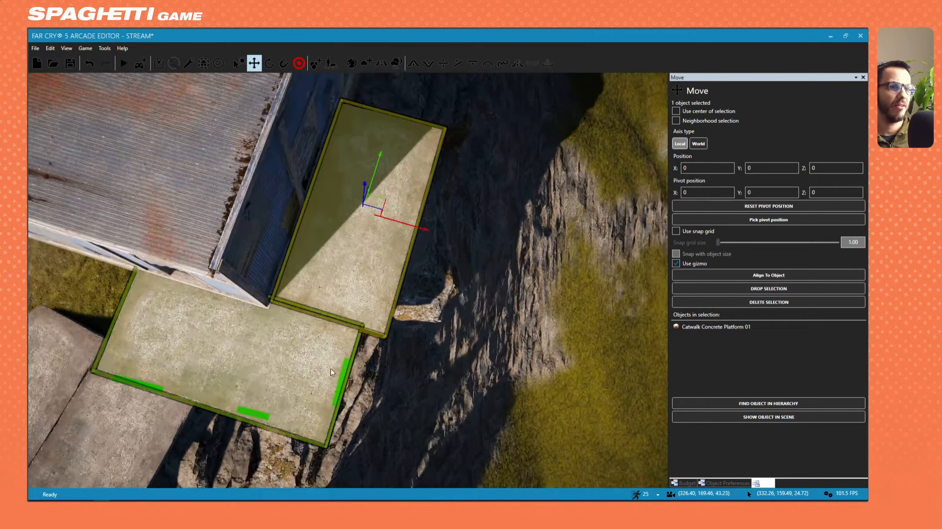
click(331, 372)
drag(186, 342, 204, 349)
Duplicate the doorway slab lengthwise along the building's front wall, over the grass beside the walkway
scroll(201, 347, down, 2)
middle_drag(202, 347, 387, 344)
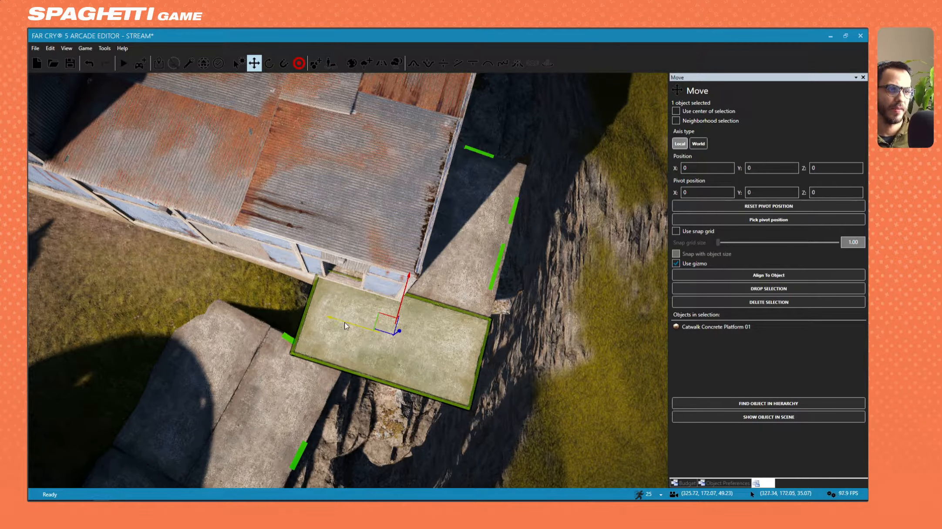
shift+drag(344, 322, 174, 296)
right_drag(175, 296, 341, 279)
key(a)
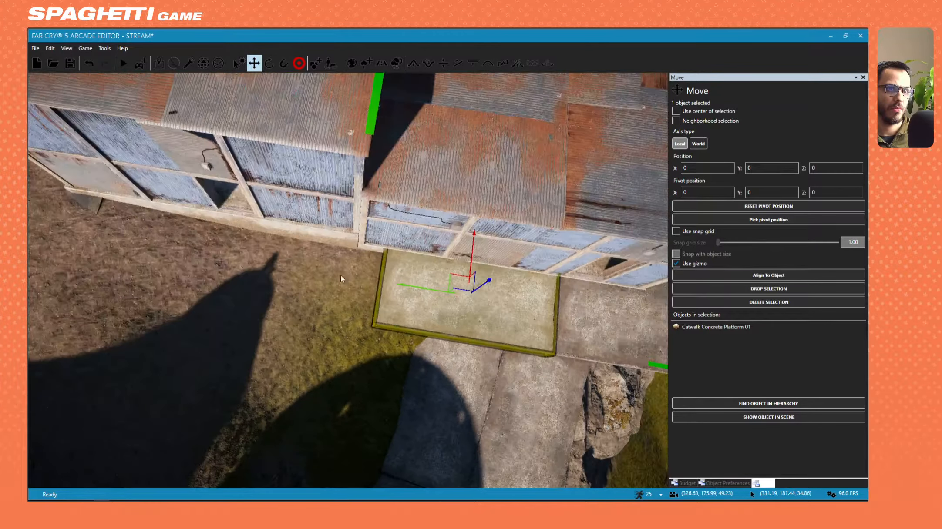
Duplicate one slab lengthwise along the metal building's front wall and another past the far end of its cliff-side strip
shift+drag(451, 296, 261, 279)
key(d)
key(s)
right_drag(261, 280, 496, 310)
shift+drag(346, 331, 483, 383)
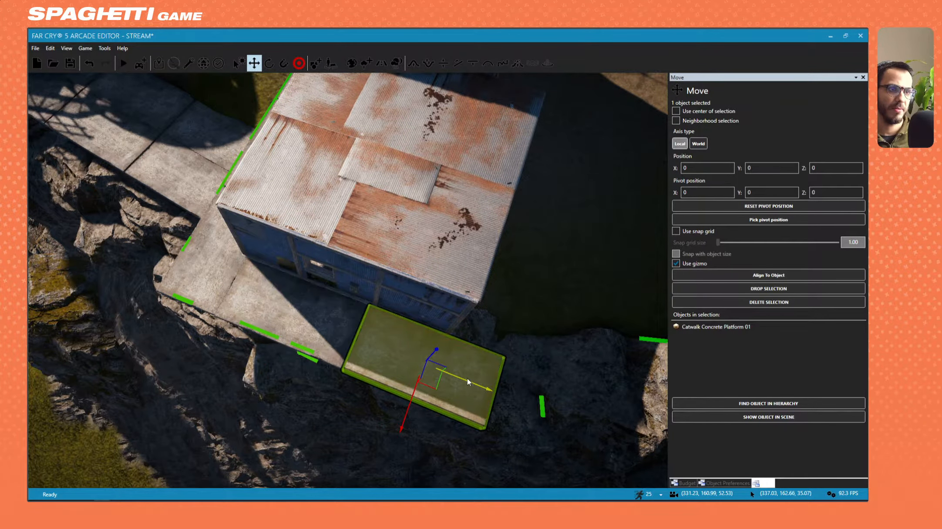
Select two adjoining outer-edge slabs midway along the cliff walkway and duplicate the pair sideways over the cliff edge
key(d)
right_drag(467, 379, 470, 311)
key(a)
key(s)
key(s)
key(d)
key(d)
key(s)
key(w)
key(a)
key(w)
right_drag(122, 333, 165, 354)
click(184, 263)
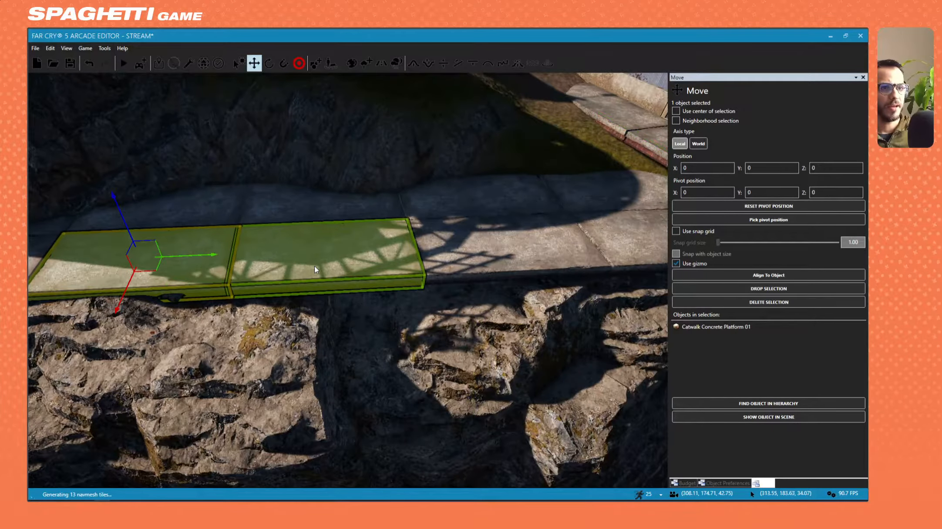
ctrl+click(315, 267)
key(d)
right_drag(479, 267, 631, 246)
key(a)
key(d)
key(s)
right_drag(370, 342, 414, 280)
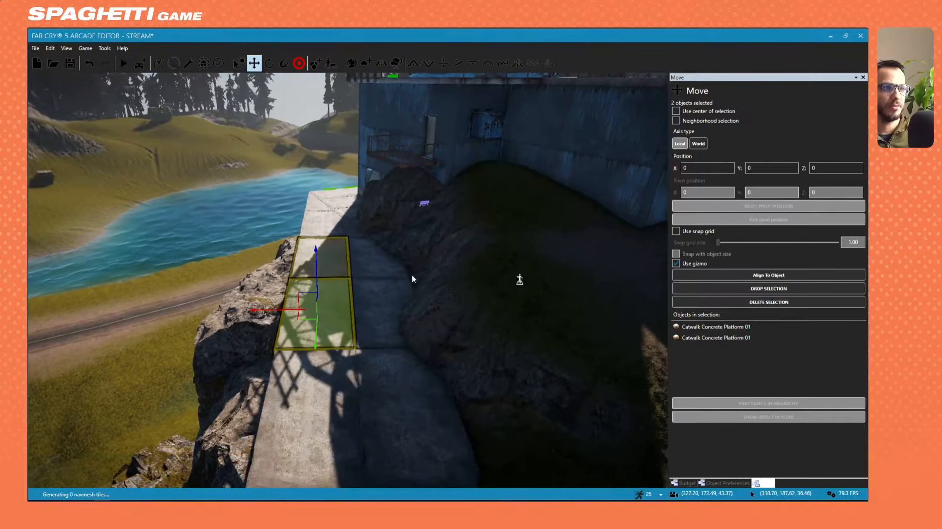
drag(300, 305, 214, 309)
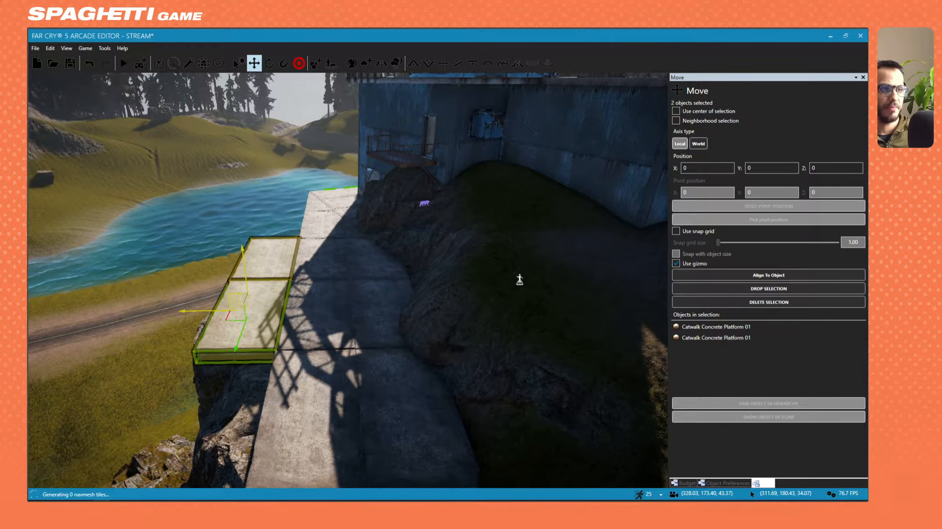
Duplicate the new slab pair one more row outward to widen the cliff overlook
key(w)
right_drag(236, 303, 180, 239)
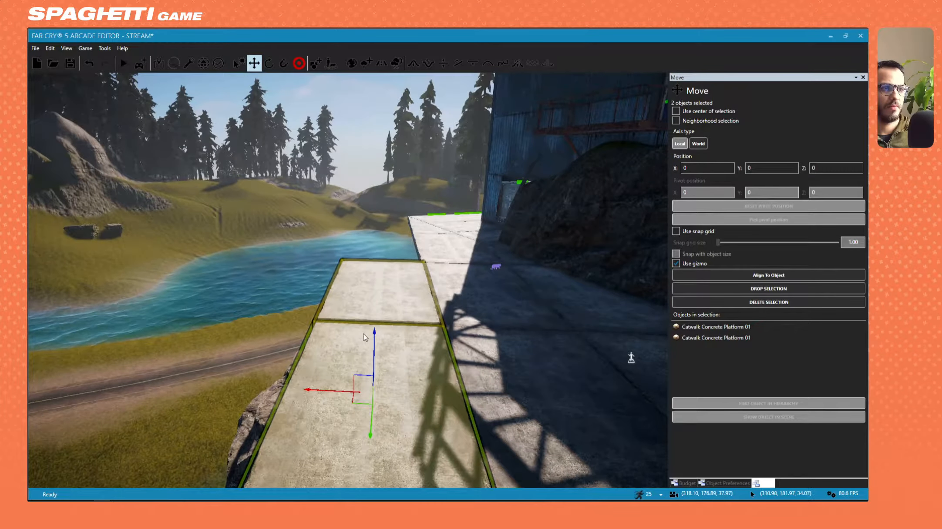
right_drag(375, 353, 429, 357)
key(a)
key(s)
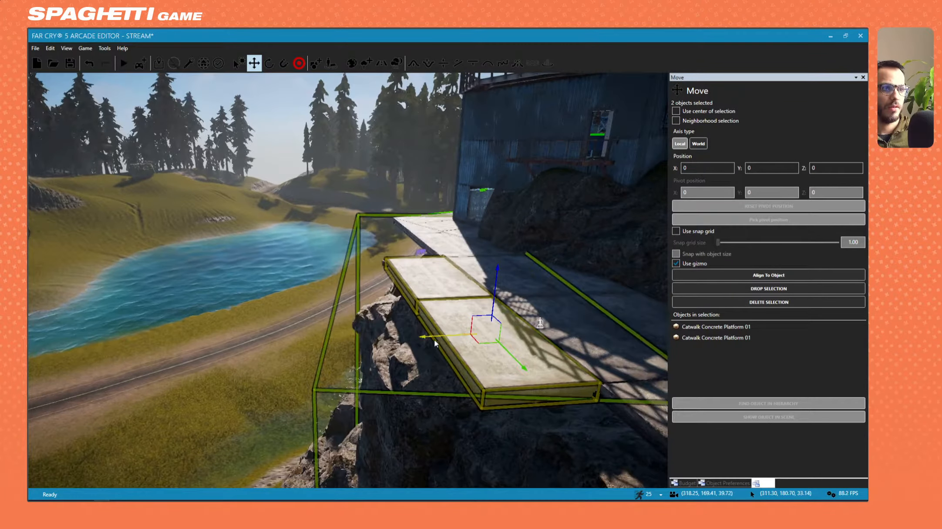
drag(434, 340, 335, 352)
Duplicate the outer row's end slab nearest the metal building toward the open corner and rotate the copy diagonally
right_drag(335, 352, 295, 301)
key(w)
key(a)
key(s)
key(a)
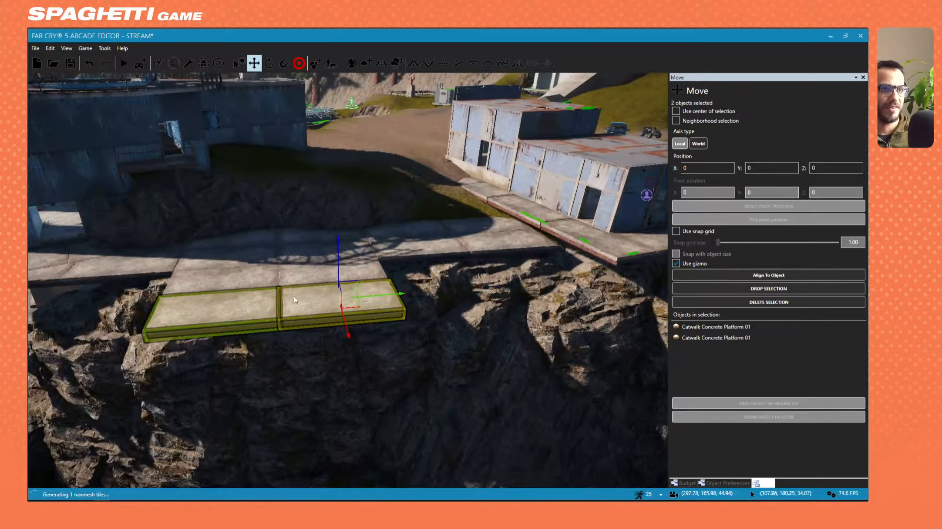
click(413, 270)
click(375, 307)
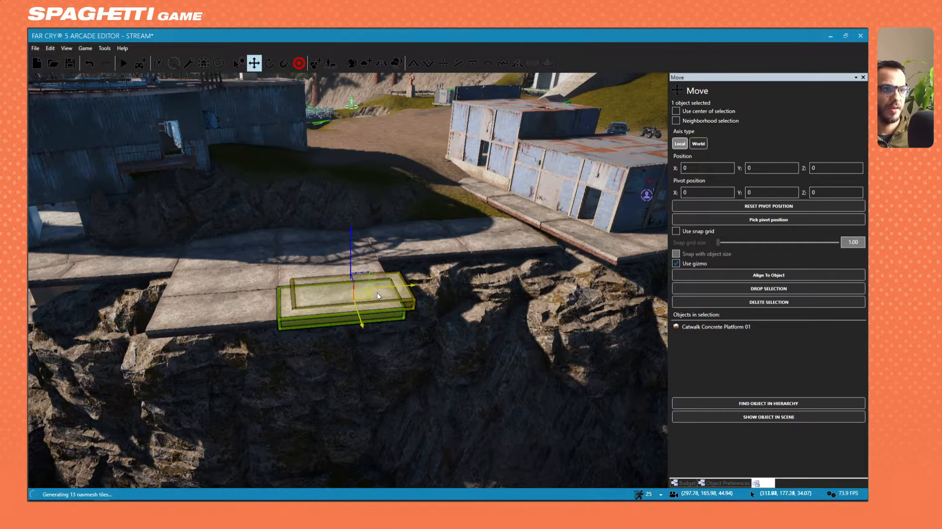
drag(377, 293, 402, 289)
key(w)
right_drag(401, 289, 314, 298)
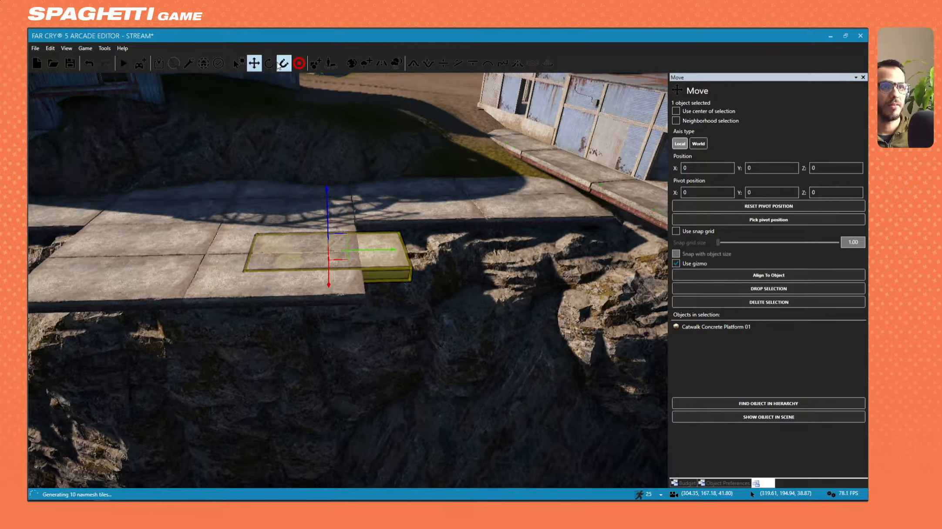
drag(314, 284, 342, 298)
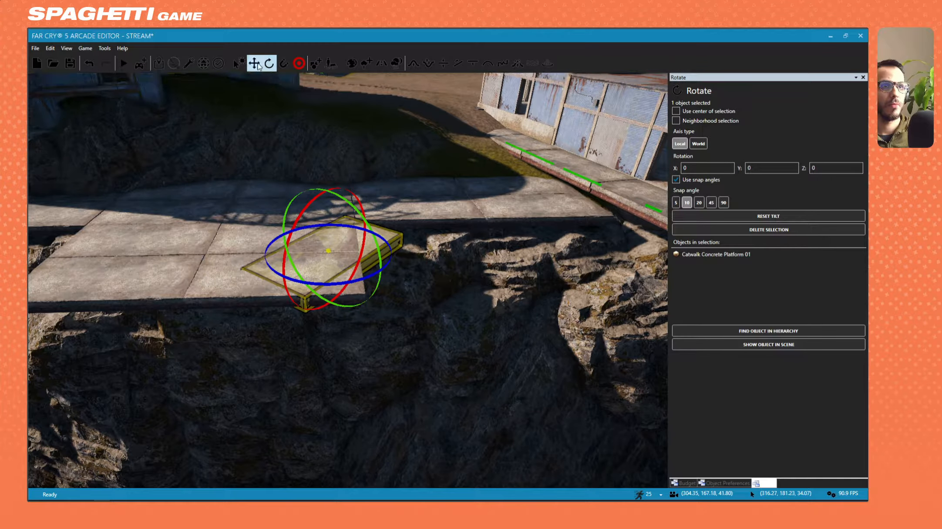
Move the diagonal slab to bridge the overlook's outer corner and the walkway edge, fine-tuning its height
click(254, 63)
drag(340, 244, 400, 251)
key(w)
right_drag(400, 250, 422, 186)
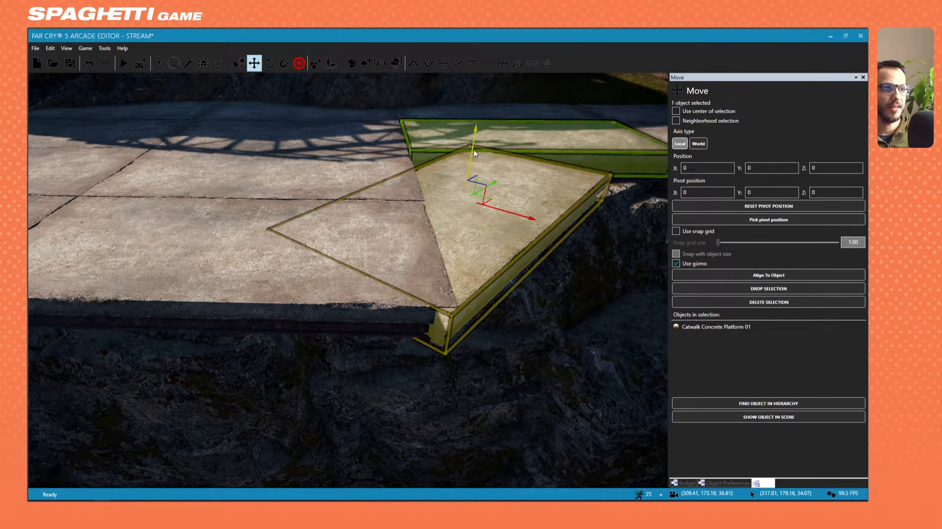
drag(475, 150, 475, 154)
right_drag(475, 154, 459, 270)
key(s)
drag(411, 369, 415, 369)
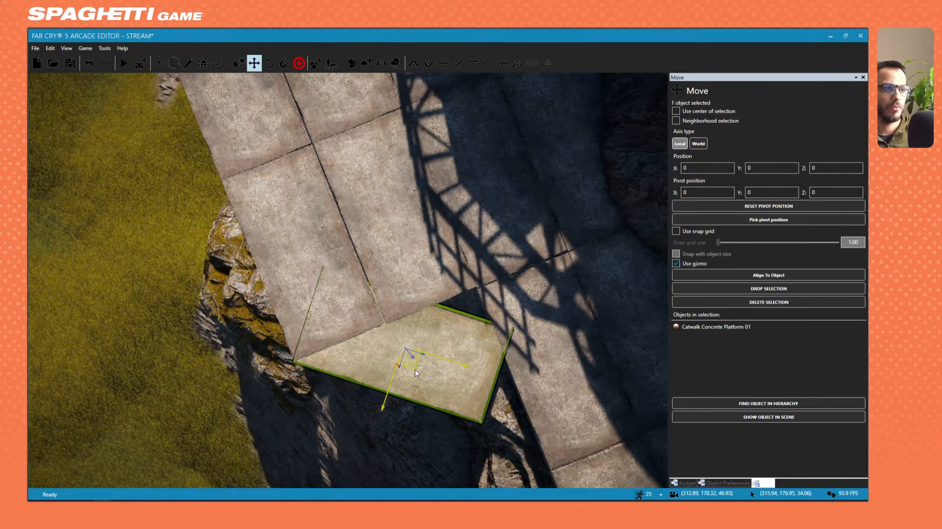
Duplicate the diagonal slab inward to cover the remaining gap beside the walkway
key(s)
mouse_move(415, 369)
right_down()
mouse_move(509, 370)
mouse_move(418, 370)
right_up()
key(s)
key(d)
mouse_move(289, 292)
shift+mouse_down()
mouse_move(407, 238)
mouse_move(318, 275)
shift+mouse_up()
key(a)
mouse_move(320, 277)
right_down()
mouse_move(287, 277)
mouse_move(457, 276)
mouse_move(342, 279)
right_up()
key(s)
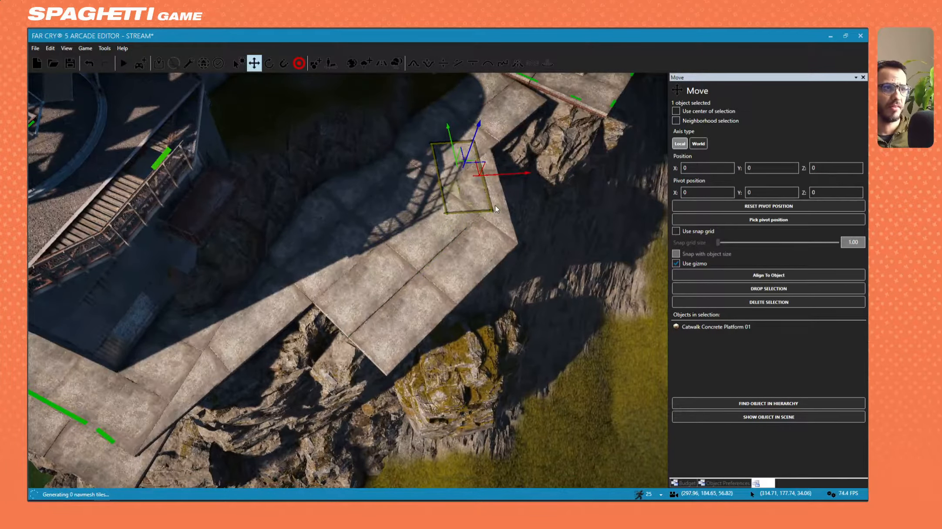
Duplicate the outer diagonal slab to the overlook's tower-side end and rotate the copy to angle across that corner
click(495, 205)
shift+drag(502, 199, 344, 318)
key(s)
right_drag(344, 318, 274, 291)
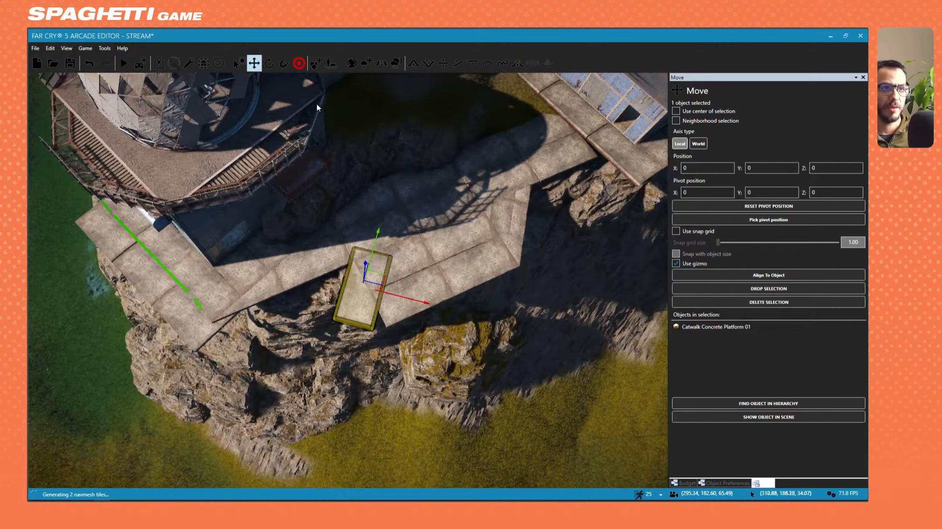
click(267, 64)
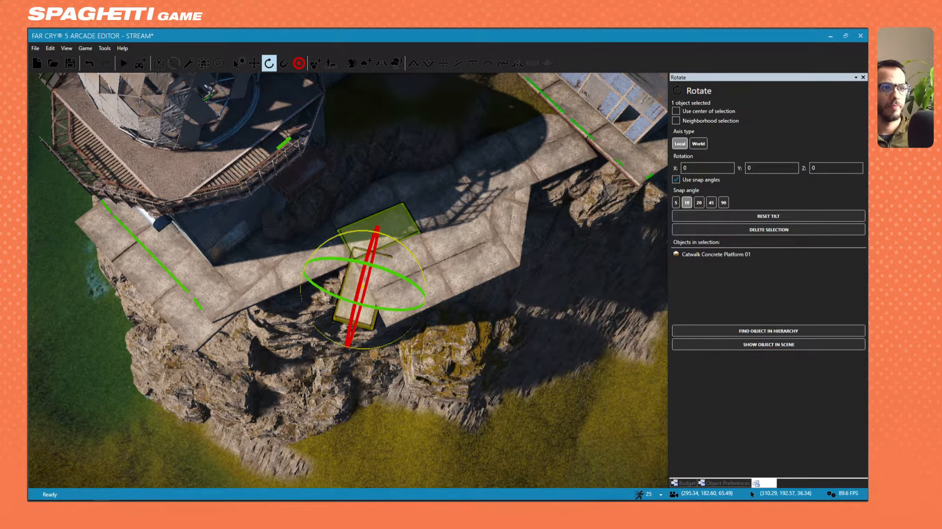
drag(301, 296, 344, 346)
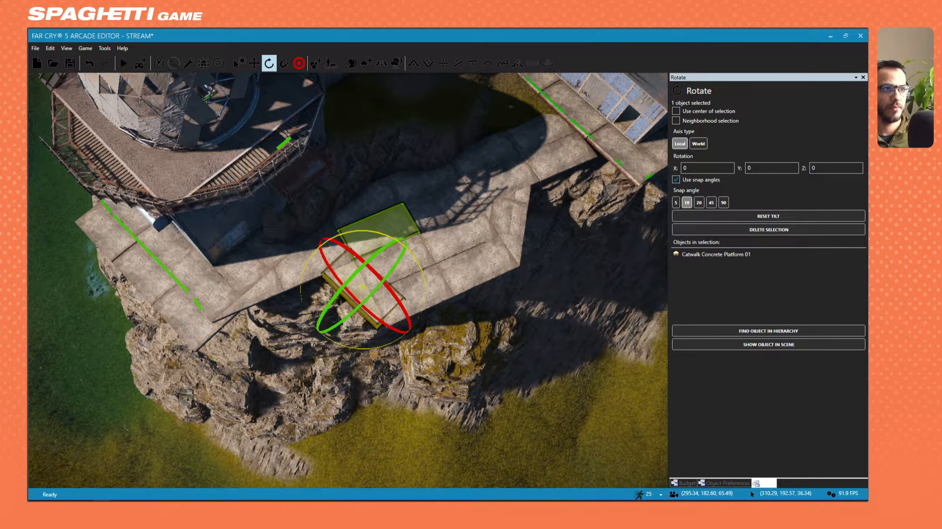
mouse_move(344, 346)
mouse_down()
mouse_move(389, 342)
mouse_move(355, 348)
mouse_up()
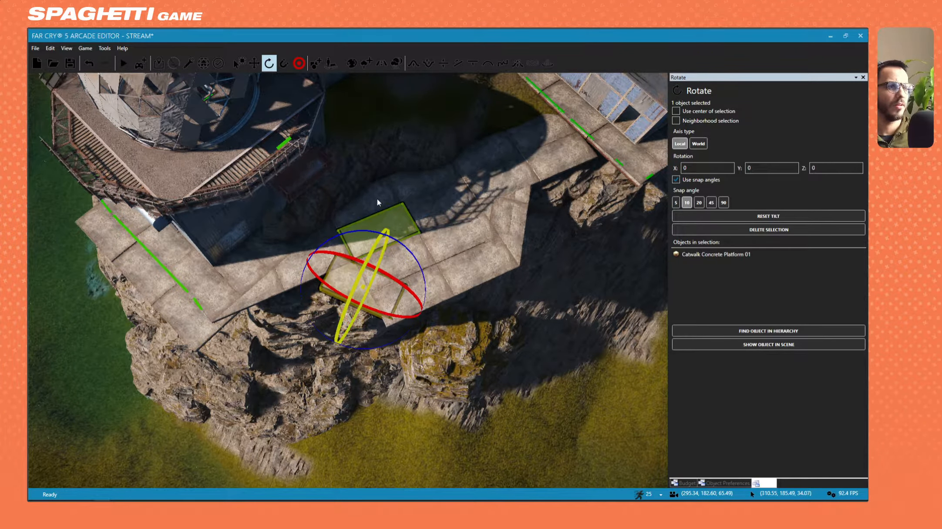
Move the tower-side diagonal slab outward so its edge meets the overlook's outer corner
key(d)
right_drag(377, 199, 266, 200)
key(w)
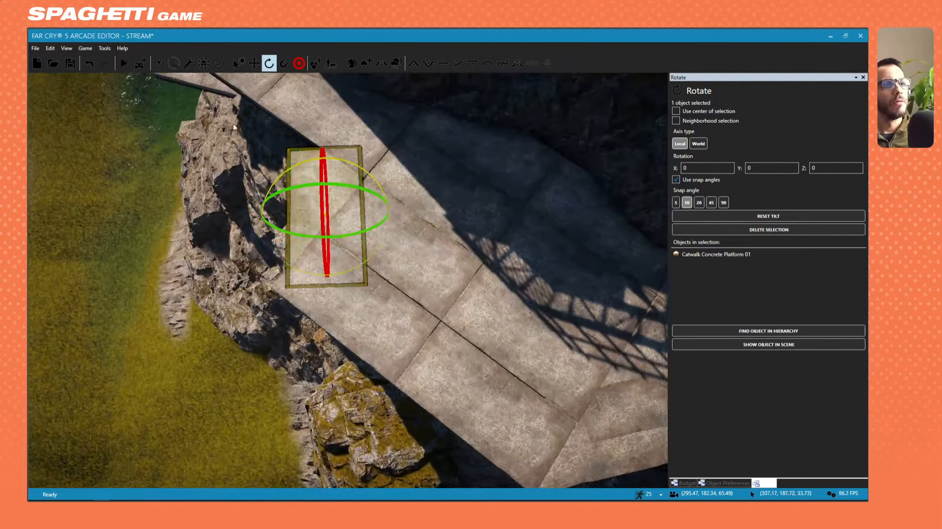
key(w)
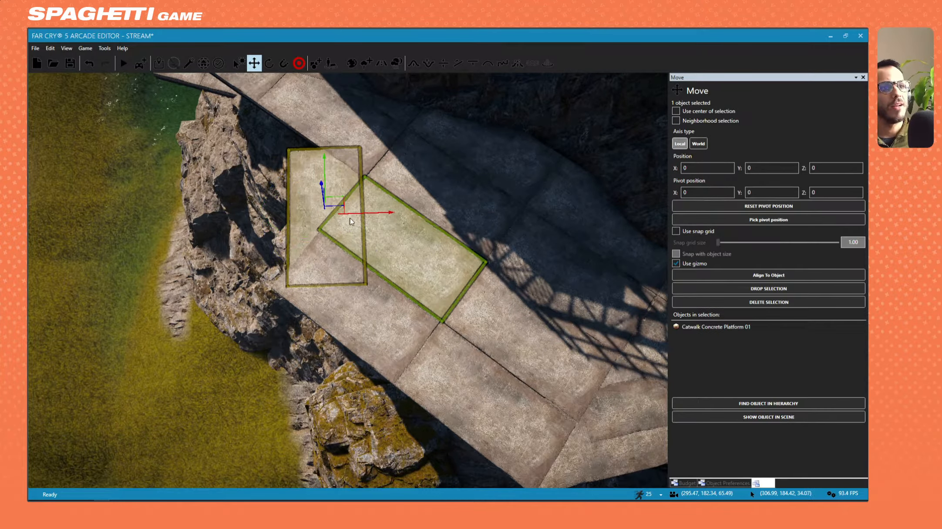
drag(341, 196, 328, 201)
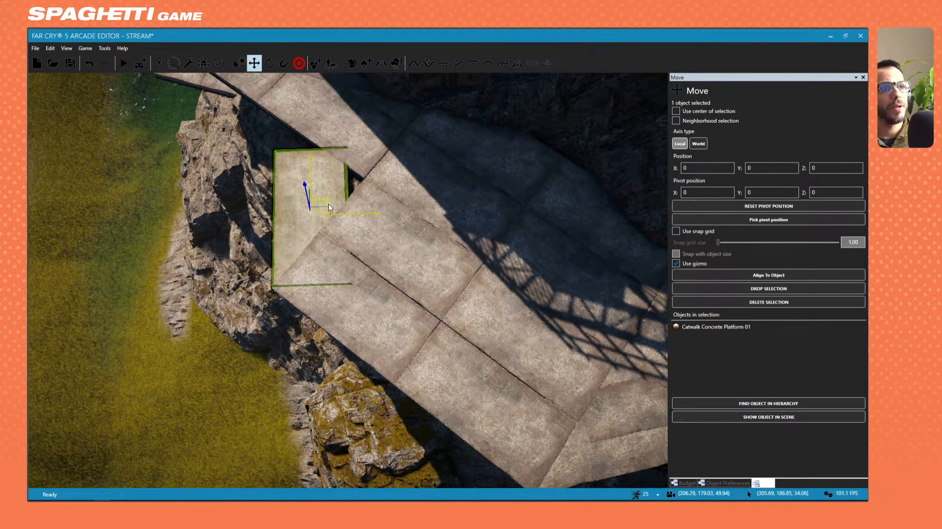
Duplicate the tower-side diagonal slab lengthwise toward the walkway to close the gap beside the cliff
right_drag(328, 204, 322, 220)
right_drag(415, 244, 347, 210)
key(w)
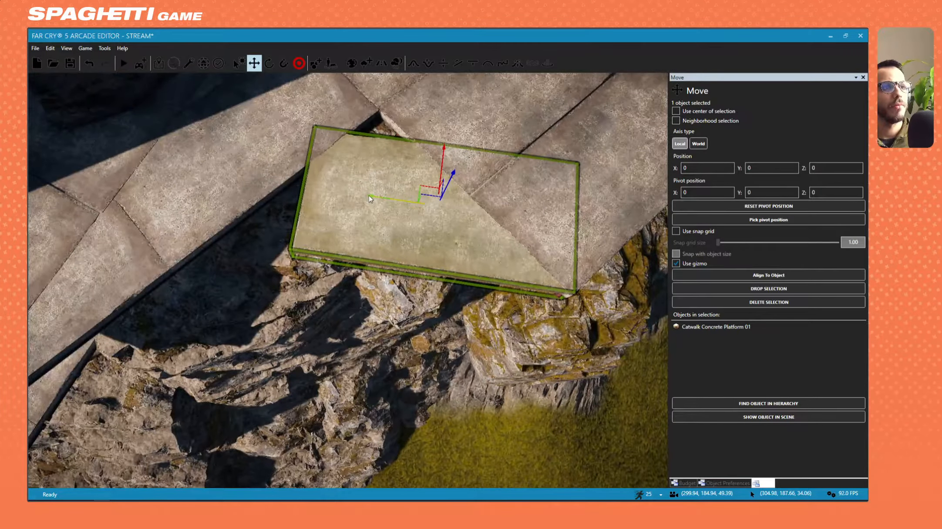
shift+drag(369, 199, 111, 174)
click(387, 200)
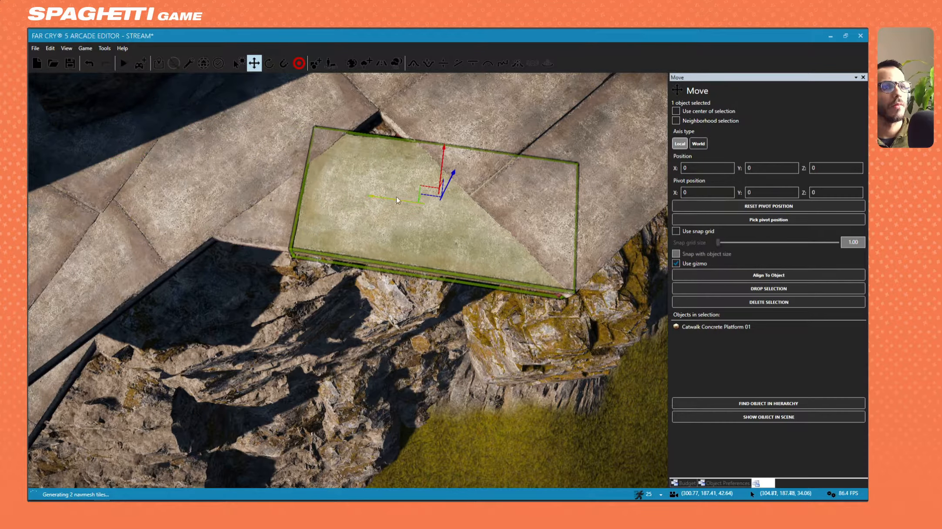
shift+drag(427, 188, 384, 55)
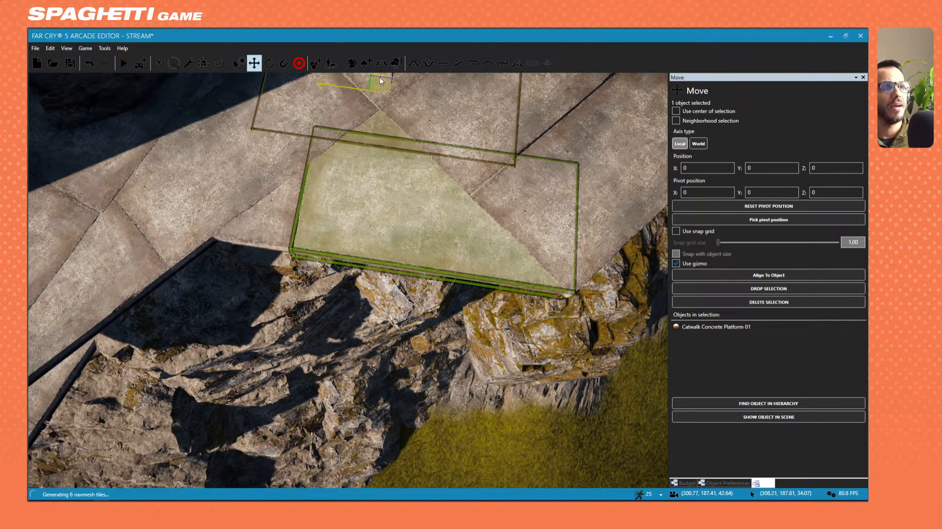
key(s)
right_drag(381, 71, 400, 161)
key(Delete)
Examine the cliff, the radar tower and the extended walkways from below and from a distance
key(s)
key(w)
mouse_move(370, 261)
right_down()
mouse_move(372, 240)
mouse_move(301, 238)
mouse_move(388, 196)
mouse_move(370, 174)
mouse_move(379, 176)
mouse_move(296, 176)
mouse_move(217, 207)
right_up()
key(s)
key(w)
key(w)
key(d)
key(s)
key(d)
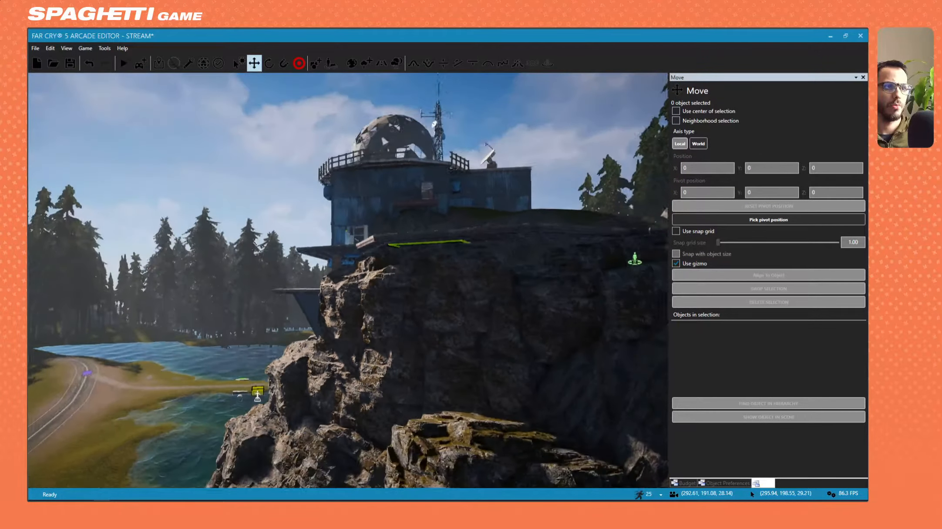
key(w)
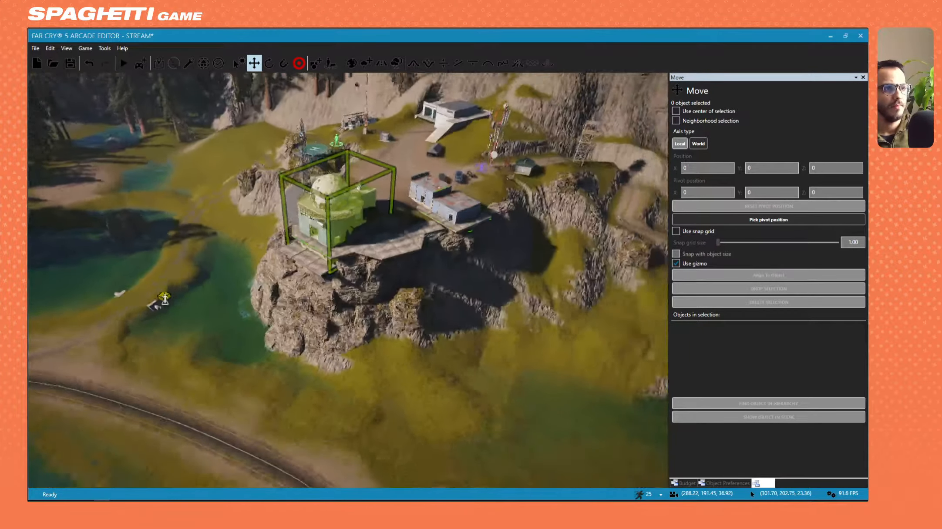
key(Escape)
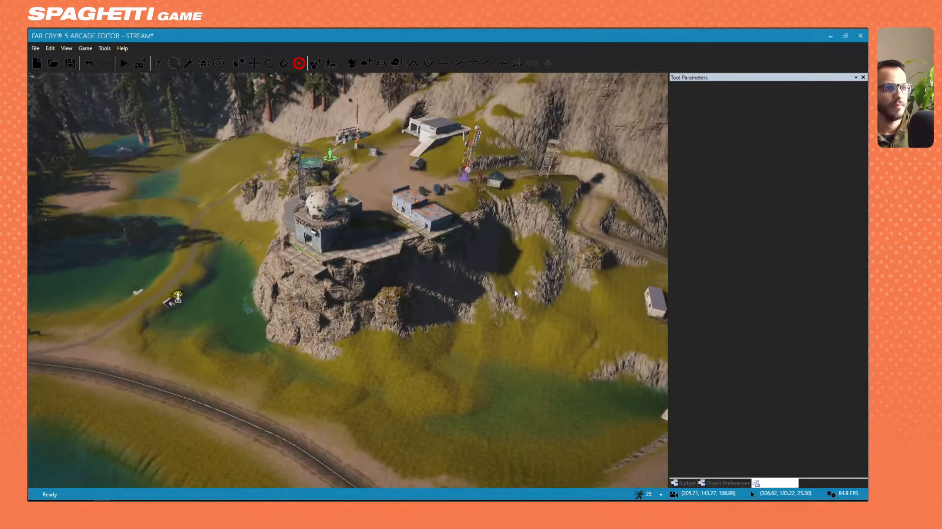
Select the two end slabs of the lower terrace below the radar tower and slide them against the neighbouring slabs
right_drag(515, 293, 349, 145)
key(w)
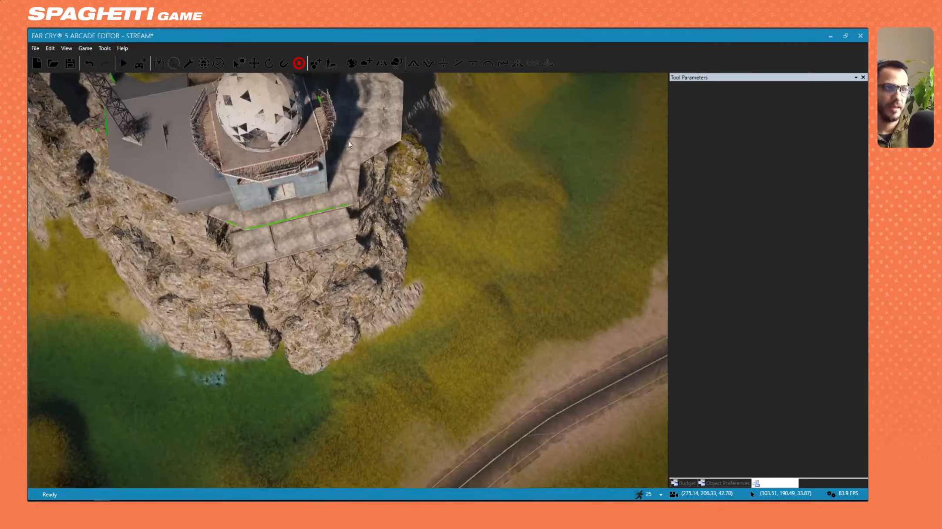
key(a)
key(w)
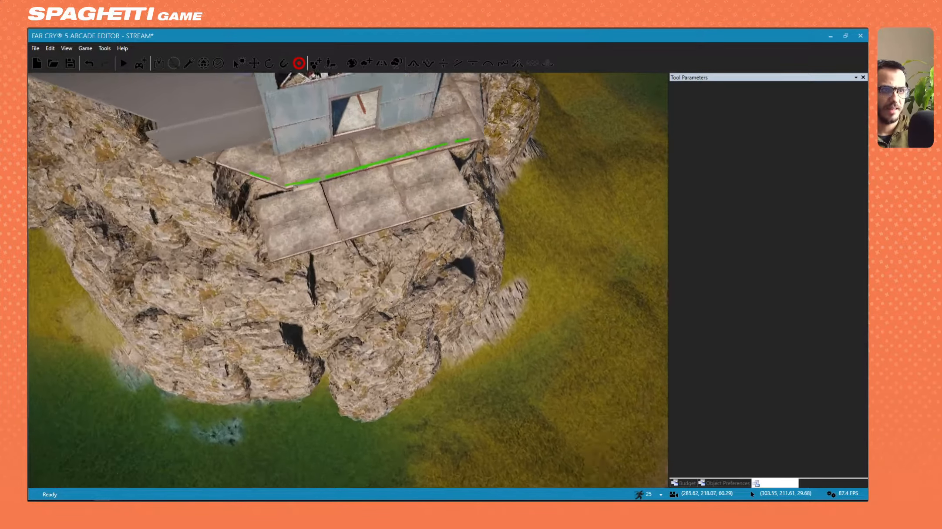
key(w)
key(a)
right_drag(337, 221, 315, 171)
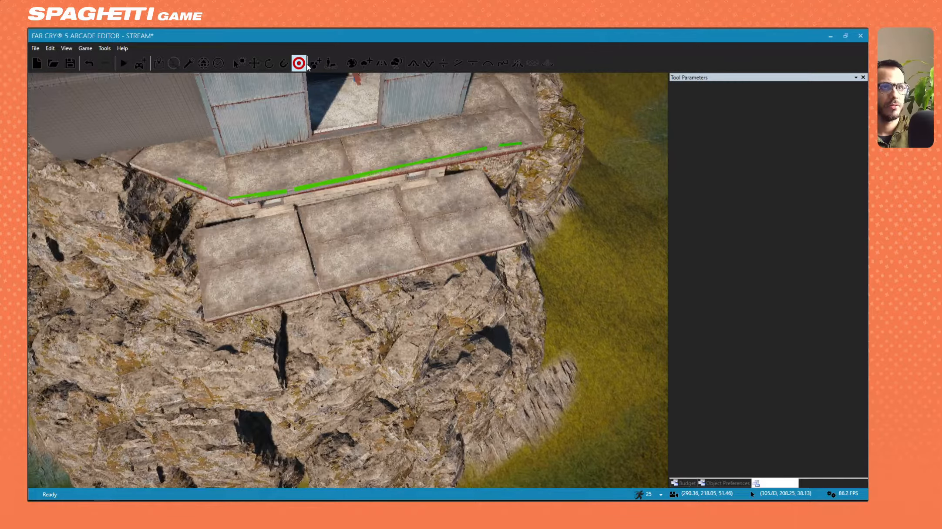
key(1)
click(273, 249)
ctrl+click(278, 281)
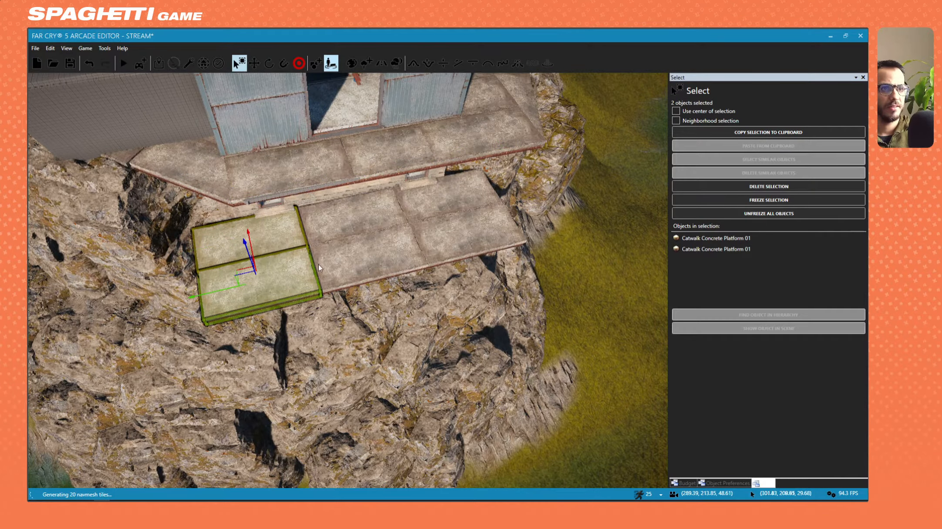
key(w)
right_drag(278, 281, 297, 249)
key(s)
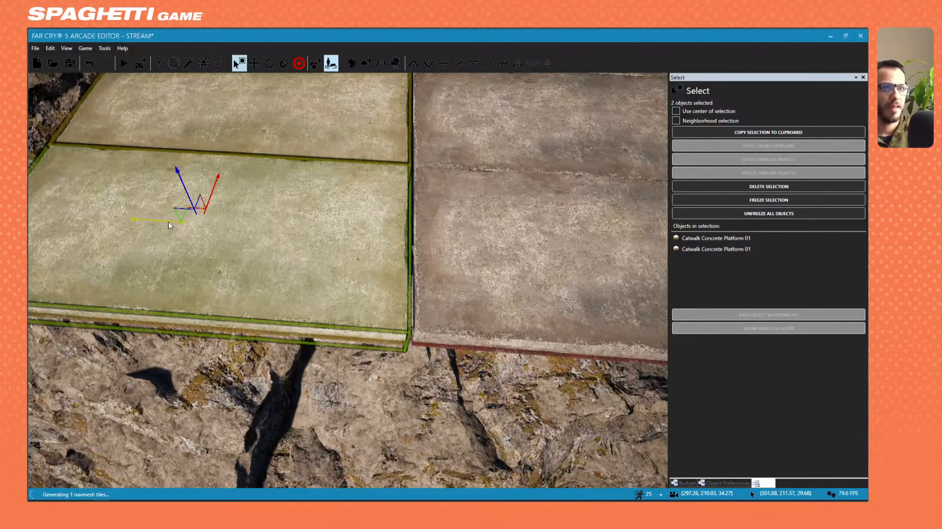
drag(168, 223, 172, 223)
Duplicate the lower terrace's outer end slab toward the rock face and rotate the copy diagonally
key(s)
key(a)
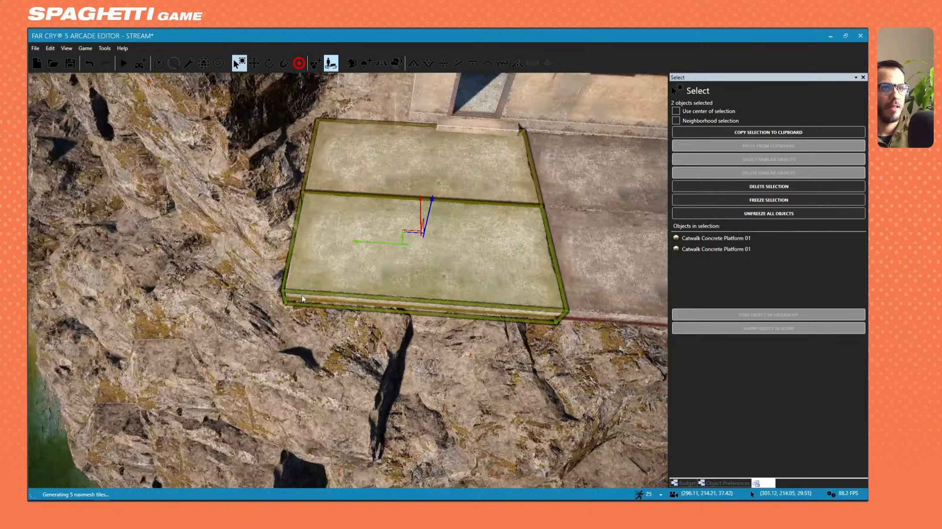
click(347, 227)
drag(404, 232, 263, 195)
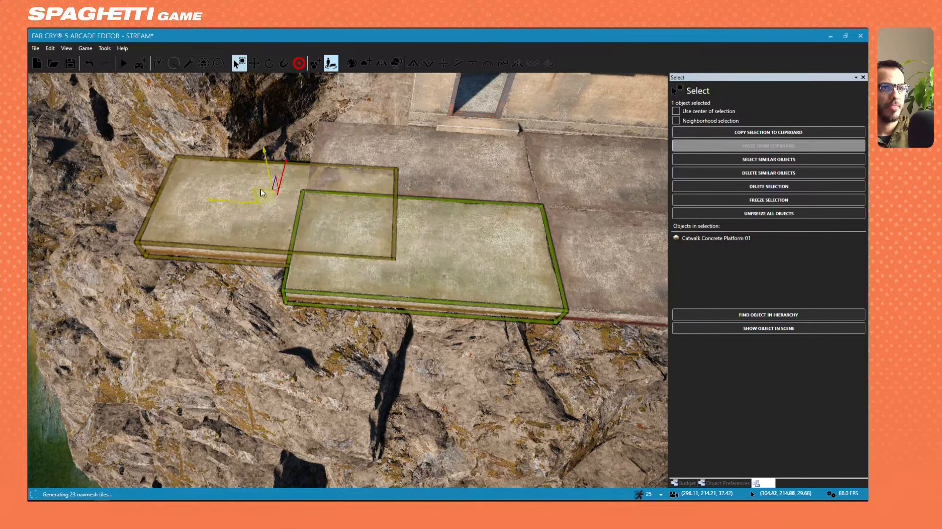
click(269, 66)
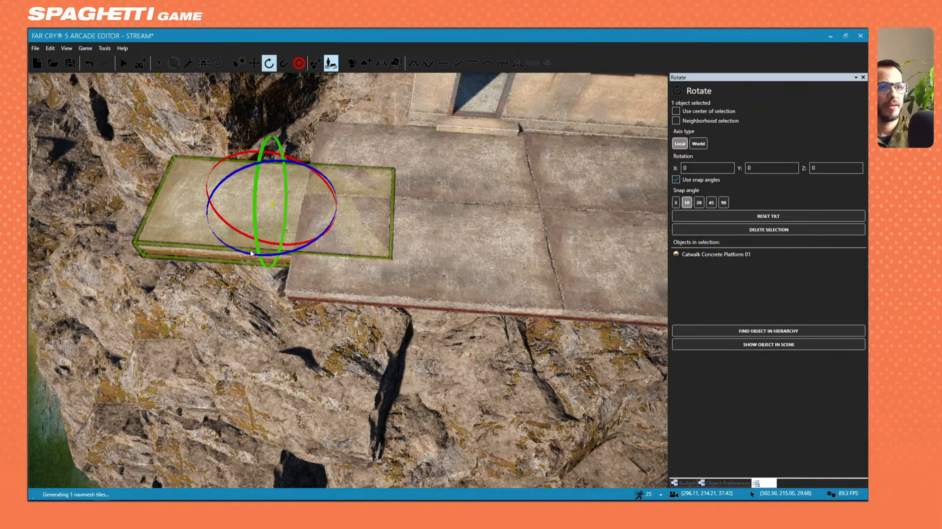
drag(251, 253, 209, 257)
Move the rotated copy against the lower terrace's end to fill the corner by the rock face
key(s)
right_drag(209, 257, 224, 110)
key(w)
key(s)
click(254, 64)
right_drag(313, 175, 359, 275)
key(w)
drag(358, 275, 293, 246)
key(w)
mouse_move(299, 254)
right_down()
mouse_move(320, 304)
mouse_move(308, 264)
right_up()
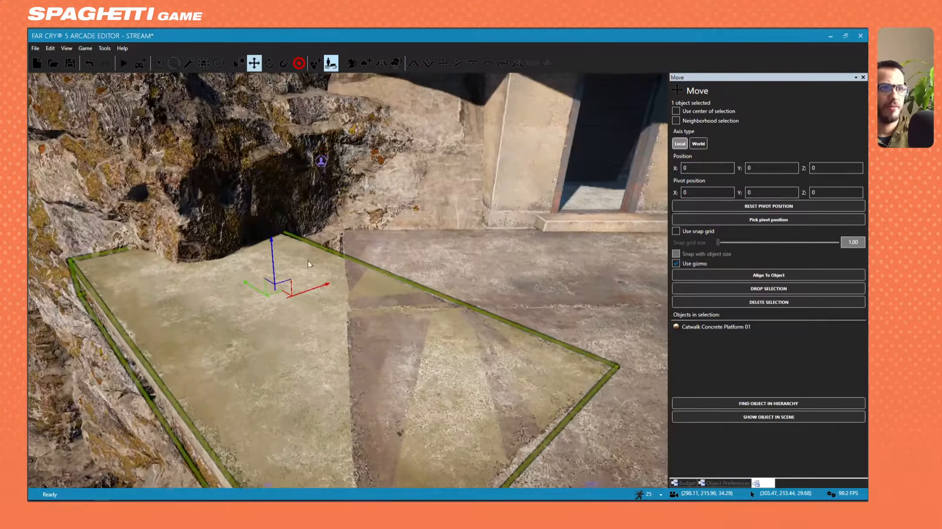
Lower the rotated corner slab slightly, then duplicate it to the opposite end of the lower terrace
drag(273, 251, 274, 256)
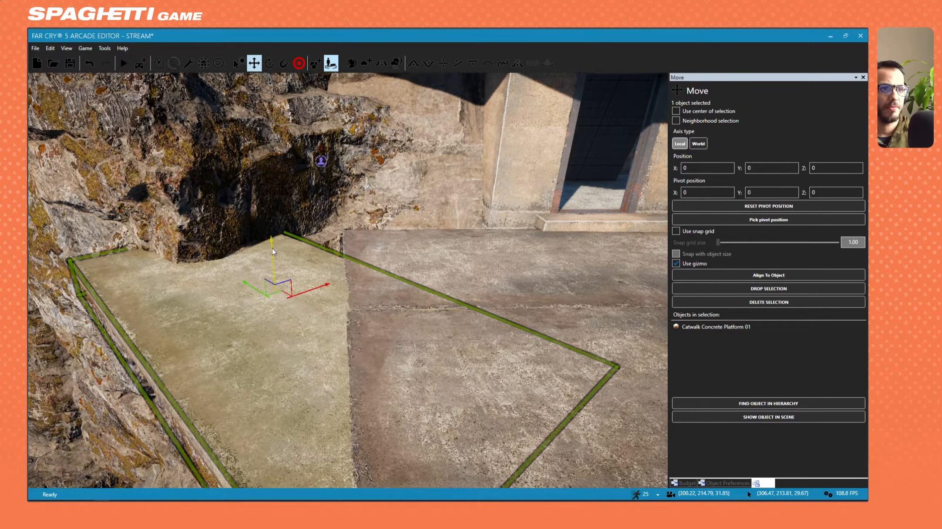
right_drag(273, 256, 235, 270)
key(w)
right_drag(300, 224, 297, 220)
key(s)
key(d)
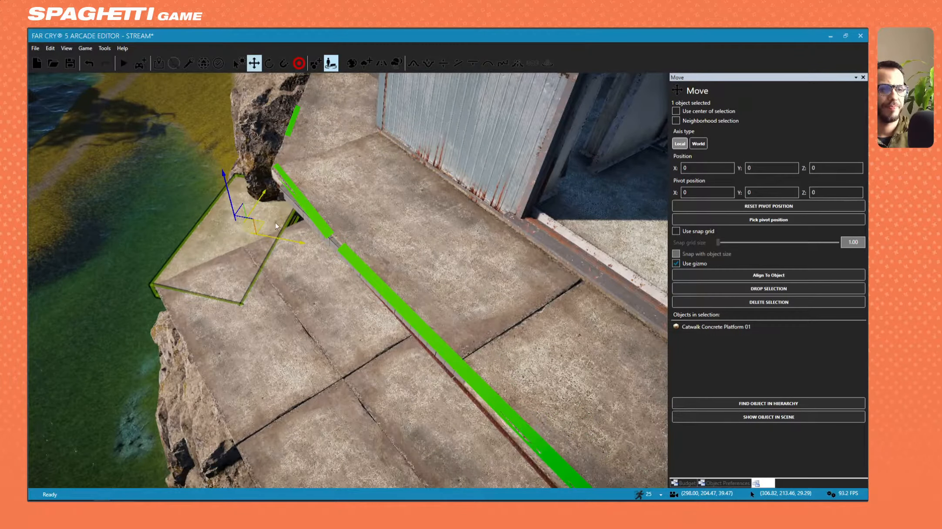
drag(346, 224, 351, 224)
key(s)
right_drag(323, 261, 362, 278)
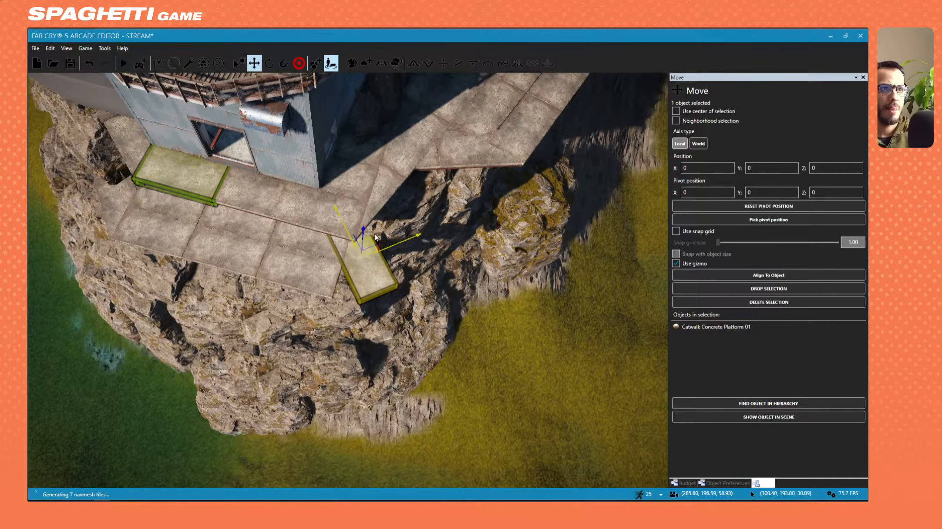
drag(375, 238, 368, 239)
Examine how the copied slab sits against the lower terrace's open end and the walkway above
key(d)
right_drag(367, 239, 444, 244)
key(w)
key(a)
key(s)
key(w)
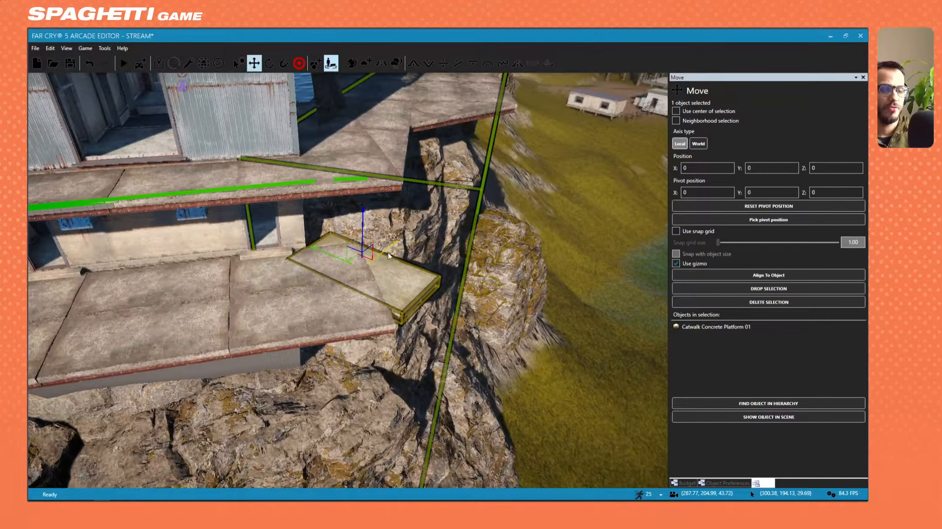
drag(379, 299, 353, 316)
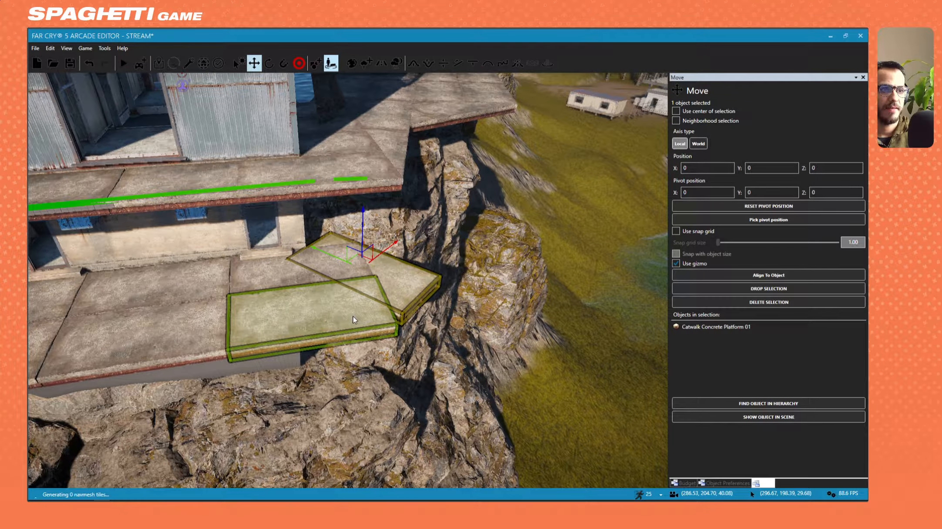
click(399, 290)
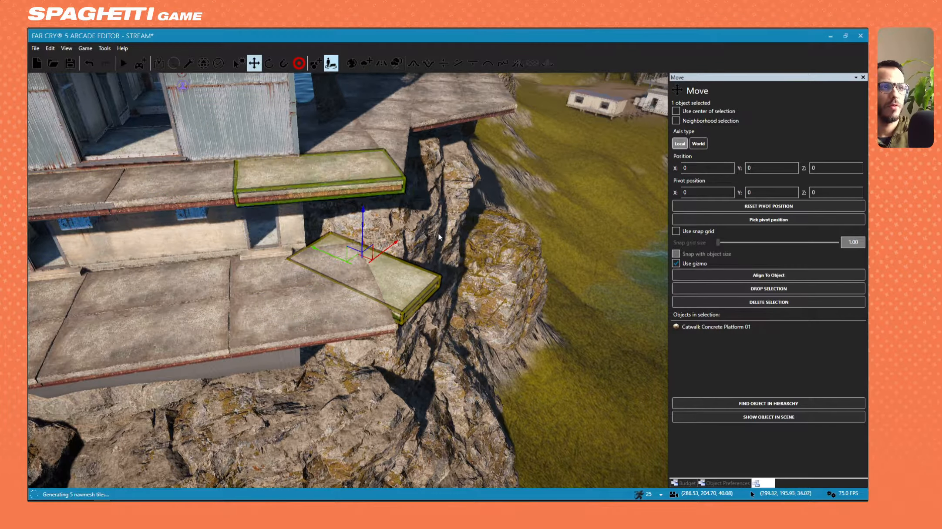
key(d)
right_drag(438, 233, 418, 235)
key(s)
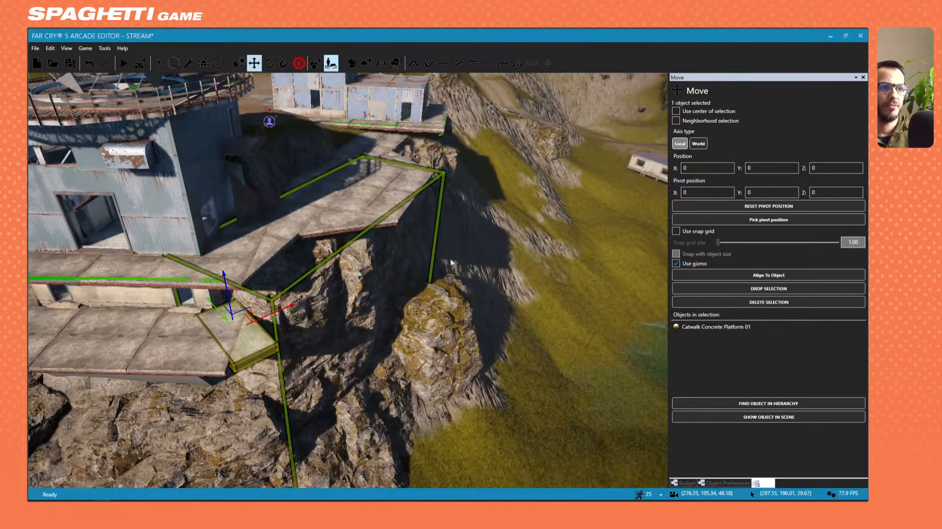
key(a)
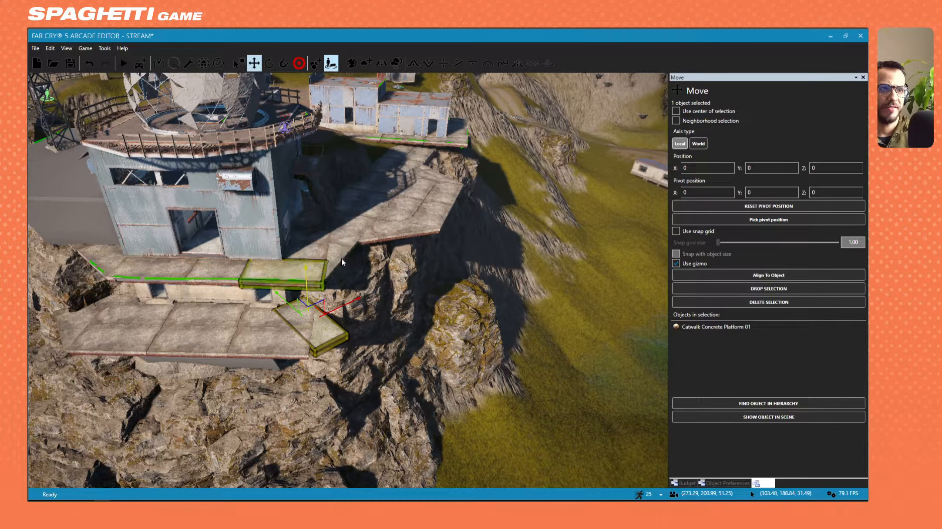
Rotate the copied slab about its vertical axis so it runs diagonally across the terrace's open end
click(269, 64)
key(w)
right_drag(331, 278, 322, 312)
scroll(344, 326, down, 3)
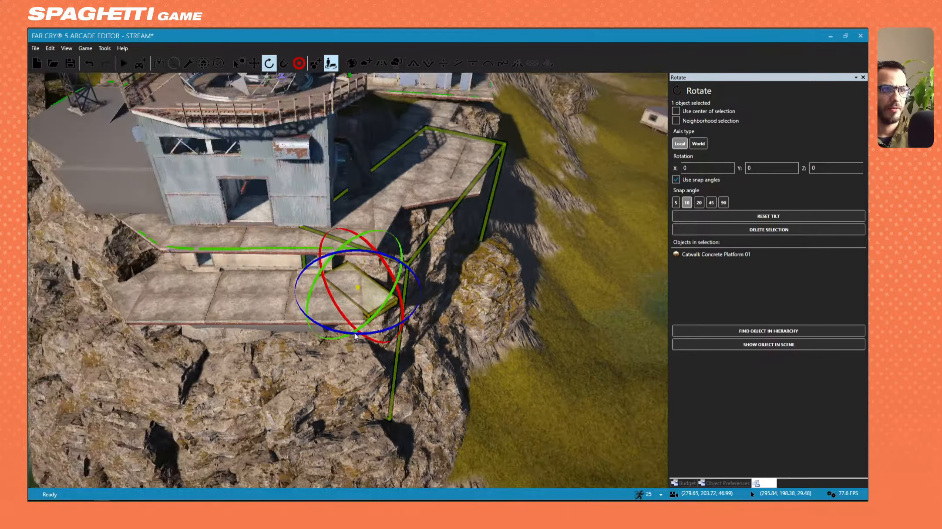
scroll(344, 326, up, 3)
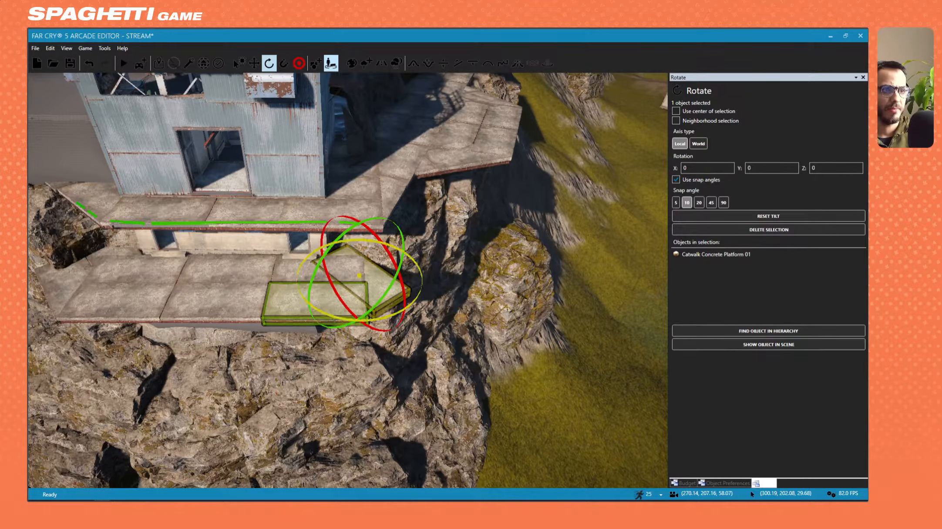
drag(322, 321, 292, 316)
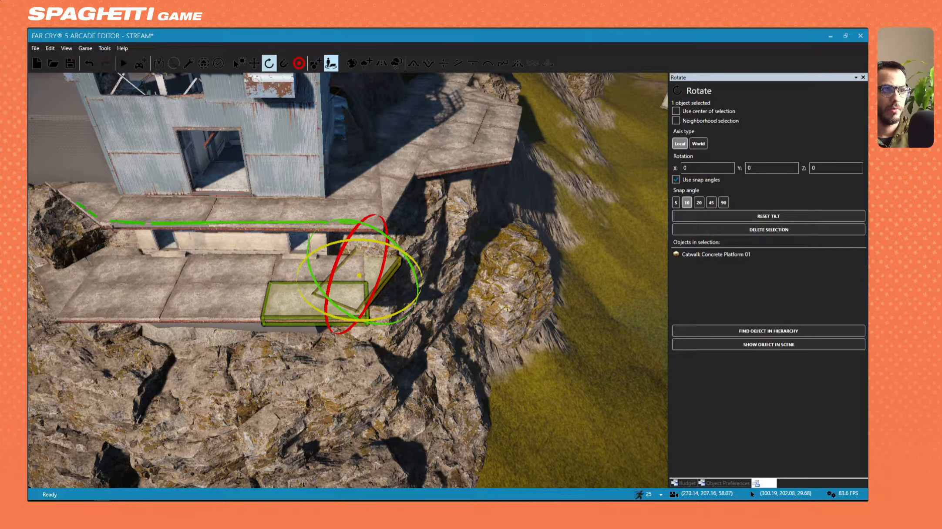
right_drag(429, 354, 451, 355)
key(w)
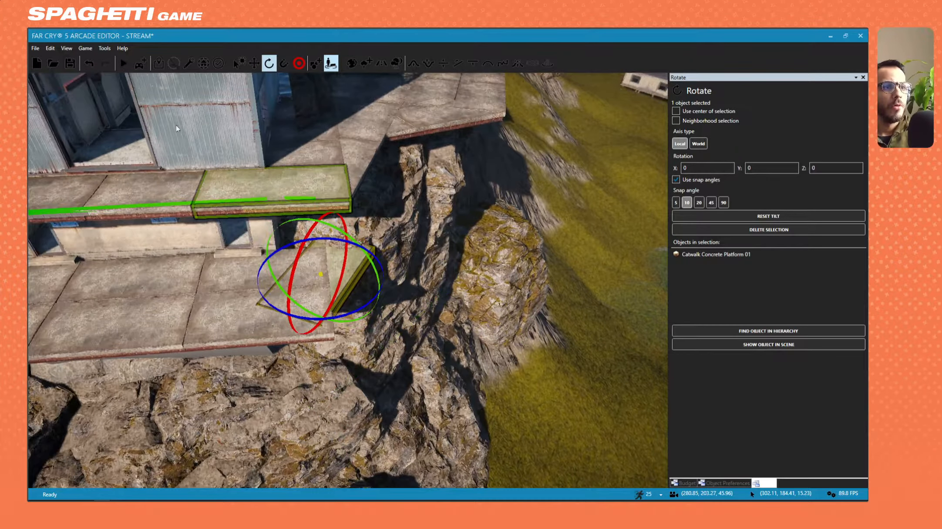
Try to extend the terrace by duplicating the diagonal slab outward along the cliff rocks
click(254, 64)
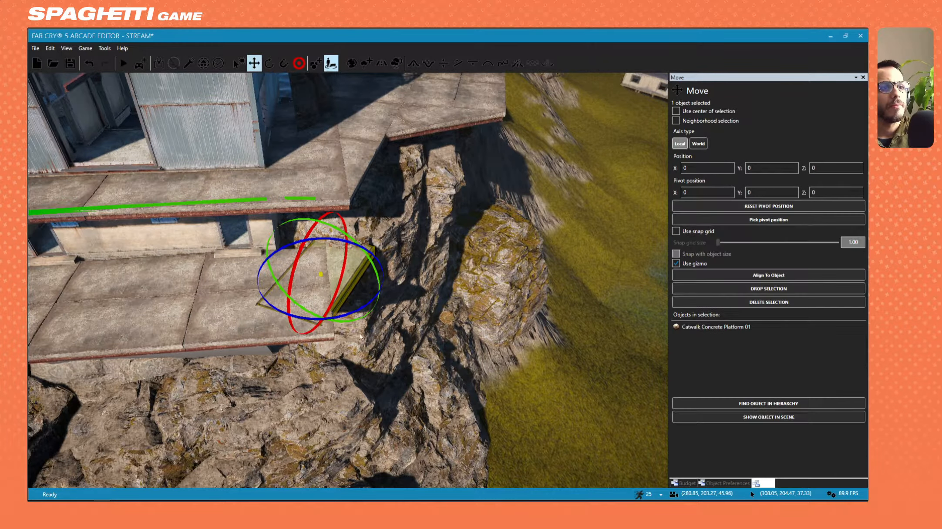
right_drag(344, 278, 392, 333)
key(w)
key(w)
drag(299, 260, 381, 213)
key(ctrl)
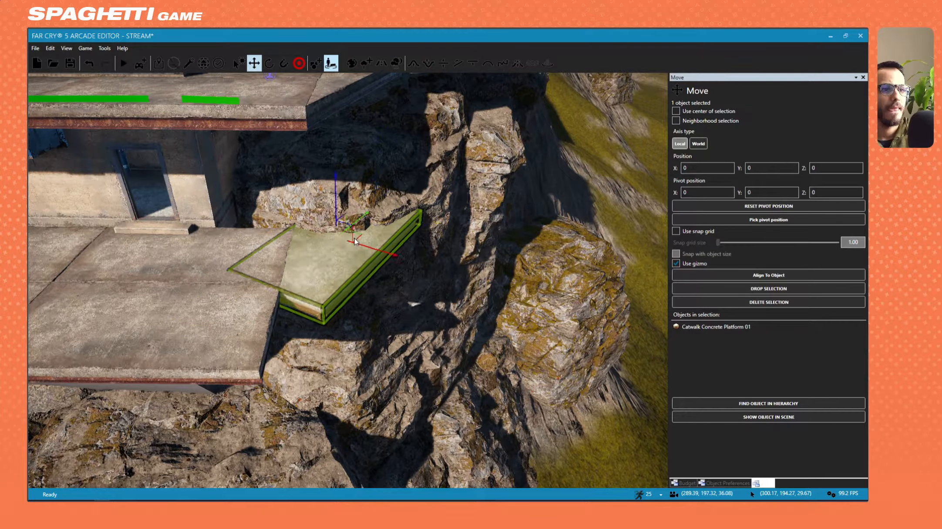
key(ctrl+z)
drag(317, 257, 408, 186)
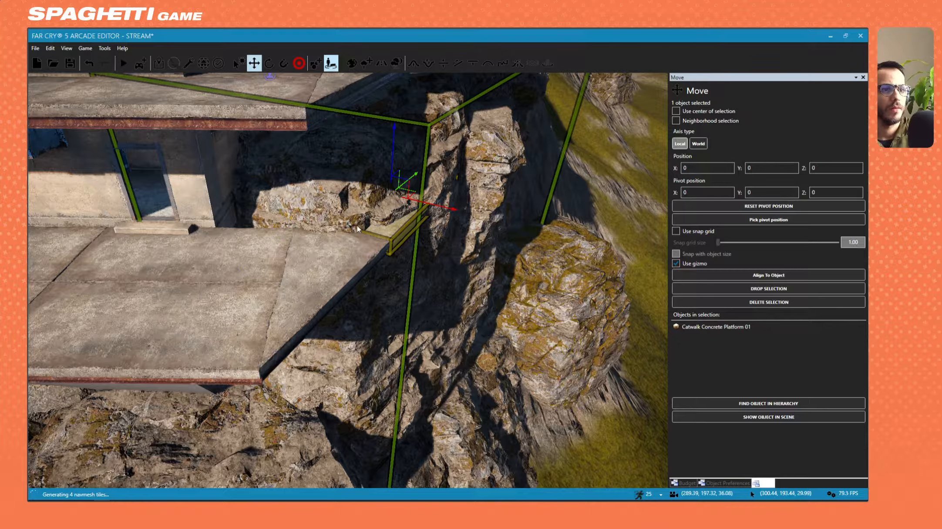
Rotate the extra slab copy slightly from a top-down view and delete it
key(s)
right_drag(431, 243, 435, 339)
click(431, 278)
key(s)
right_drag(322, 405, 366, 381)
click(366, 379)
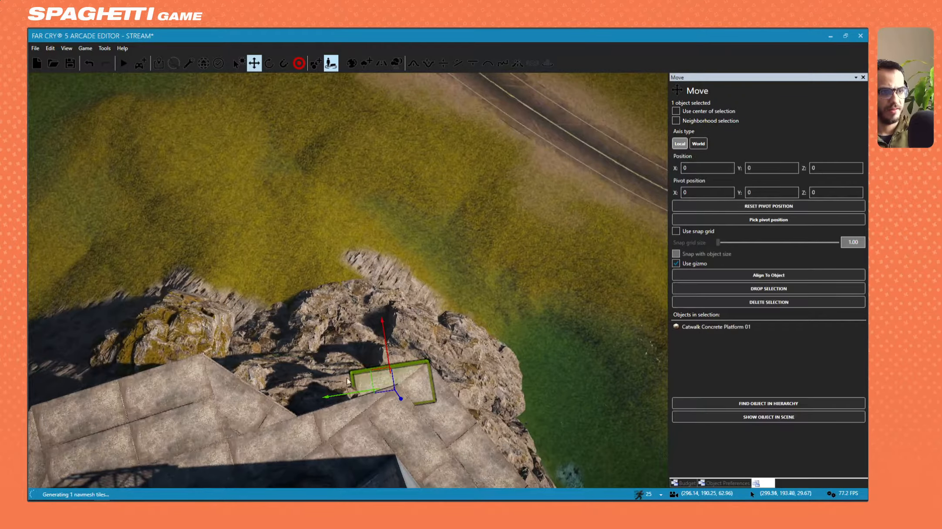
click(275, 65)
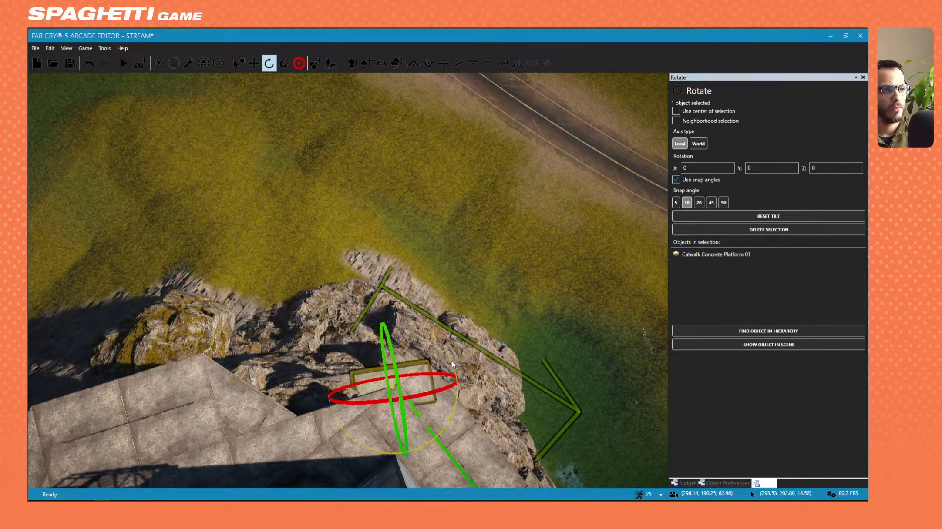
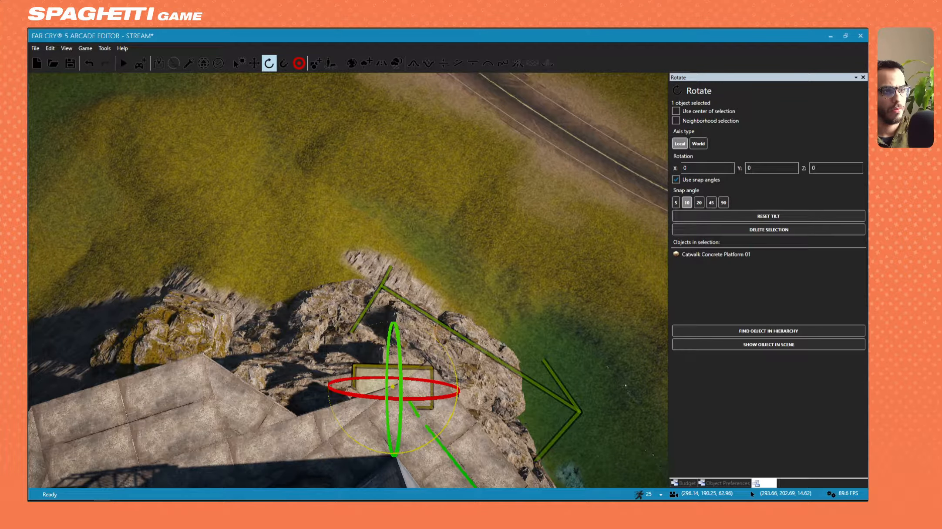
right_drag(610, 414, 523, 377)
click(416, 386)
key(Delete)
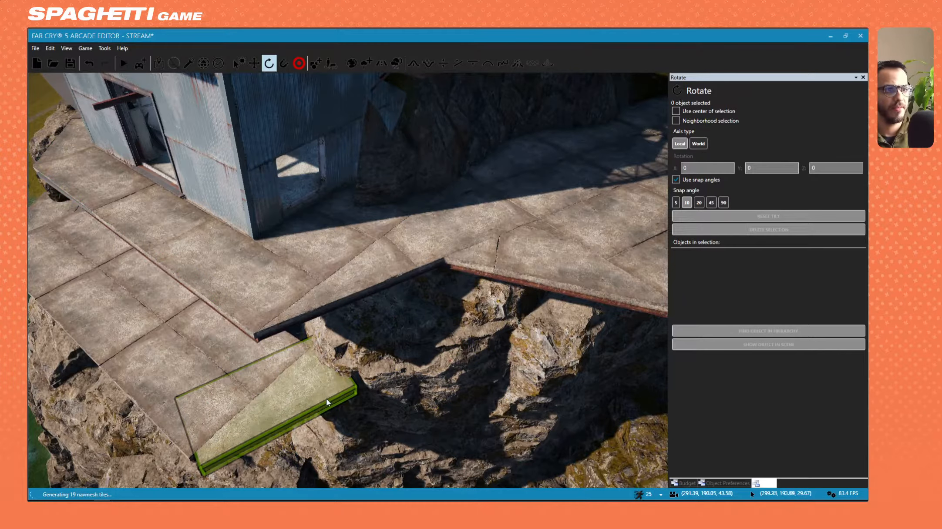
Select the remaining diagonal slab and shift it inward so its corner meets the terrace's outer edge
click(327, 397)
right_drag(327, 396, 429, 344)
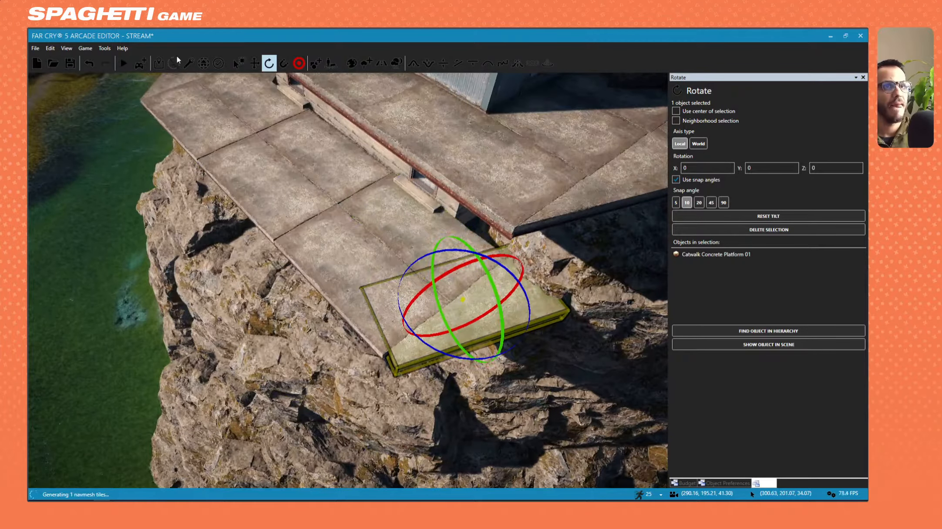
key(w)
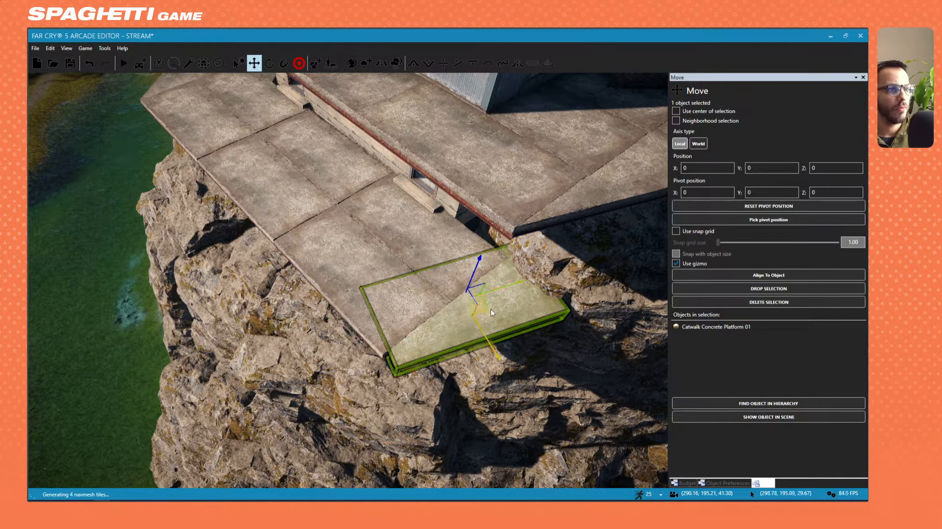
drag(491, 309, 478, 300)
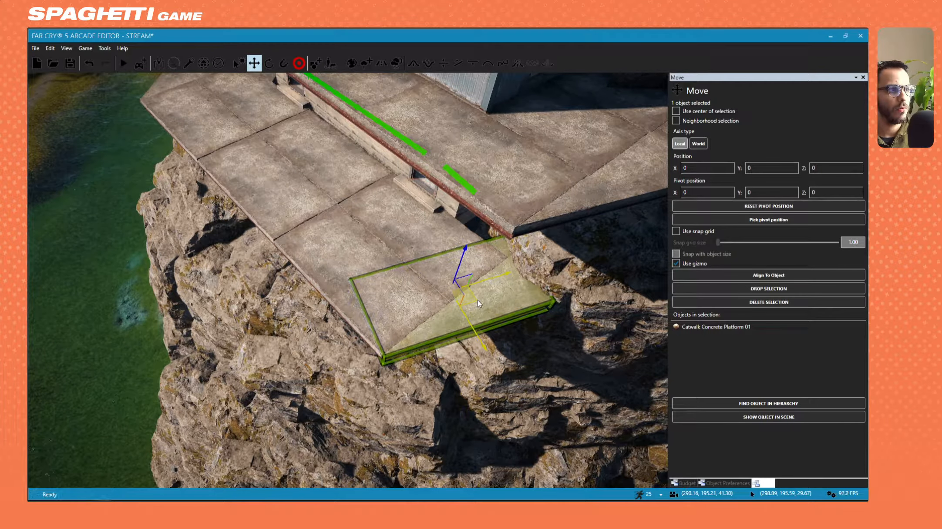
Delete the supporting object beneath the lower terrace
key(s)
right_drag(477, 301, 380, 358)
click(333, 410)
key(s)
key(w)
key(w)
key(w)
key(w)
click(380, 359)
key(Delete)
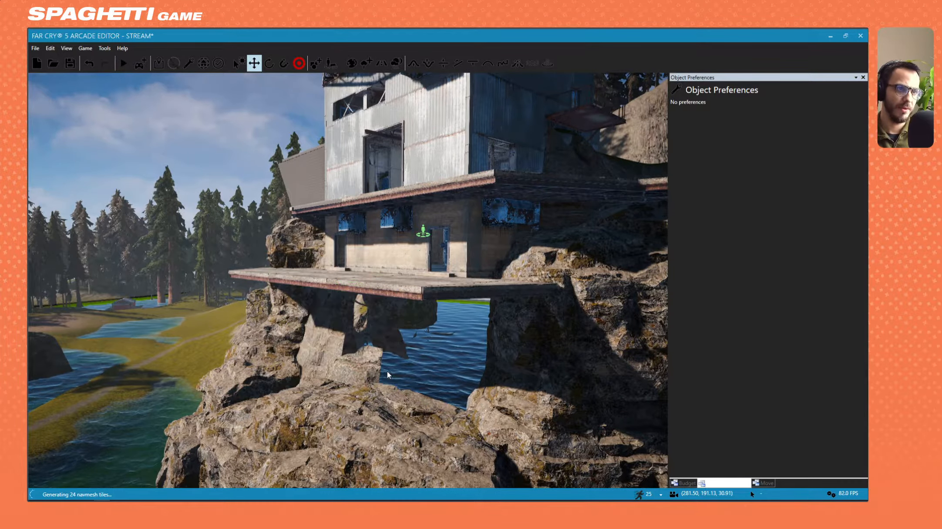
Examine the opening under the lower terrace, the cliff and the radar tower from several sides
key(w)
key(s)
right_drag(381, 359, 362, 348)
key(a)
key(d)
key(w)
key(s)
key(s)
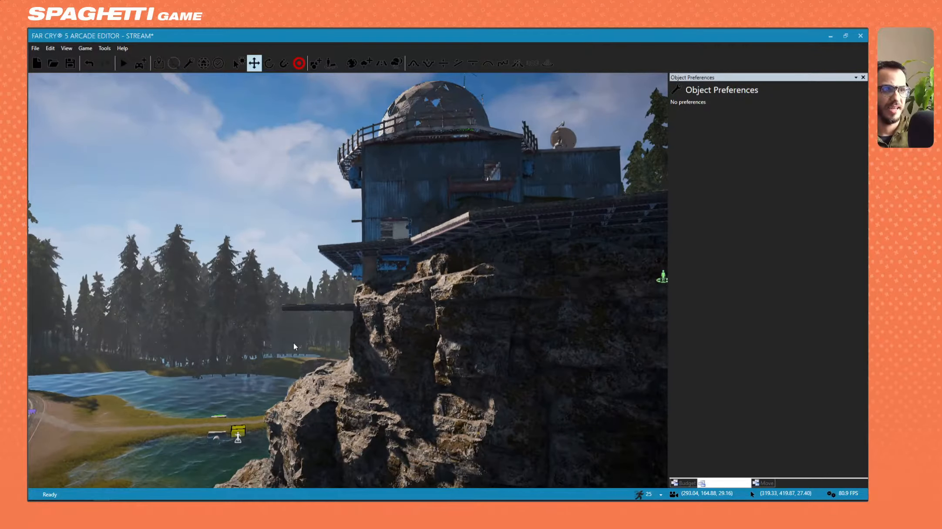
key(a)
right_drag(308, 336, 374, 366)
key(s)
key(w)
key(w)
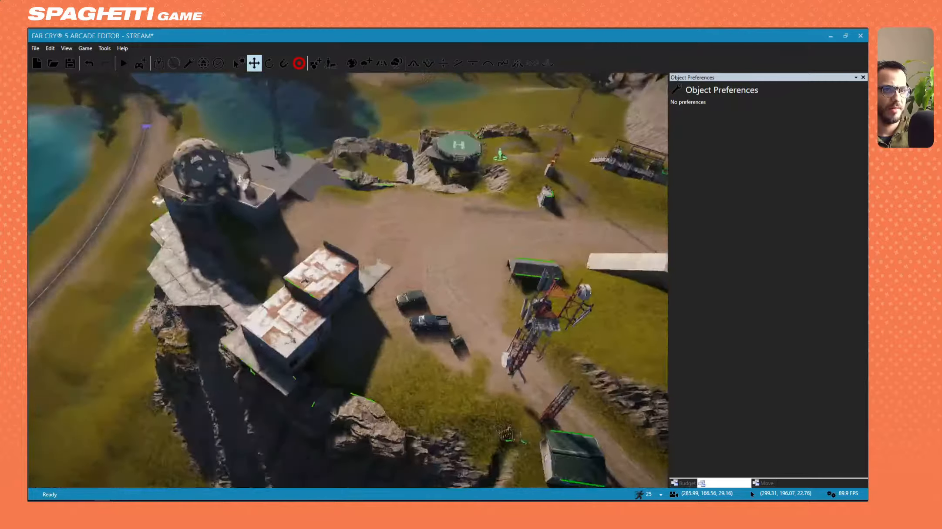
key(s)
right_drag(453, 331, 418, 324)
Use Snap to place a Concrete Base block at the lower terrace's outer side
click(420, 338)
key(w)
key(w)
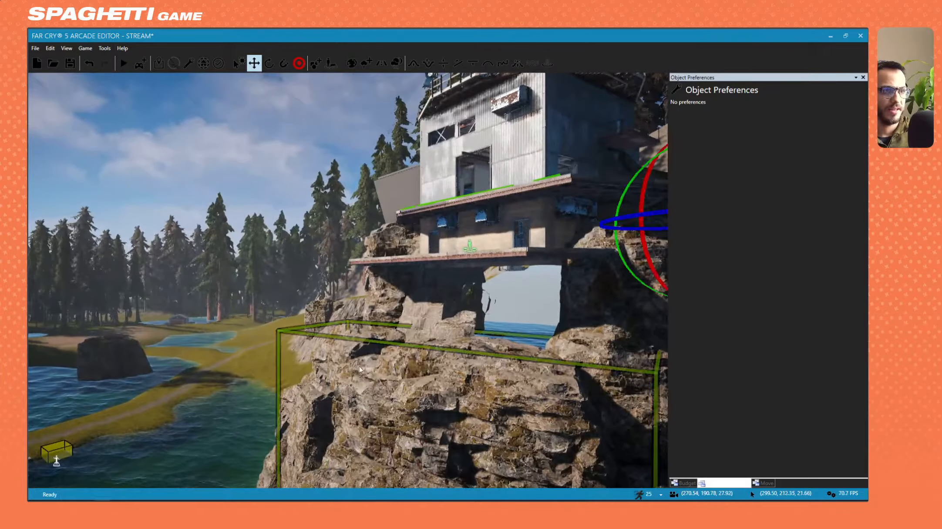
key(d)
right_drag(508, 133, 509, 157)
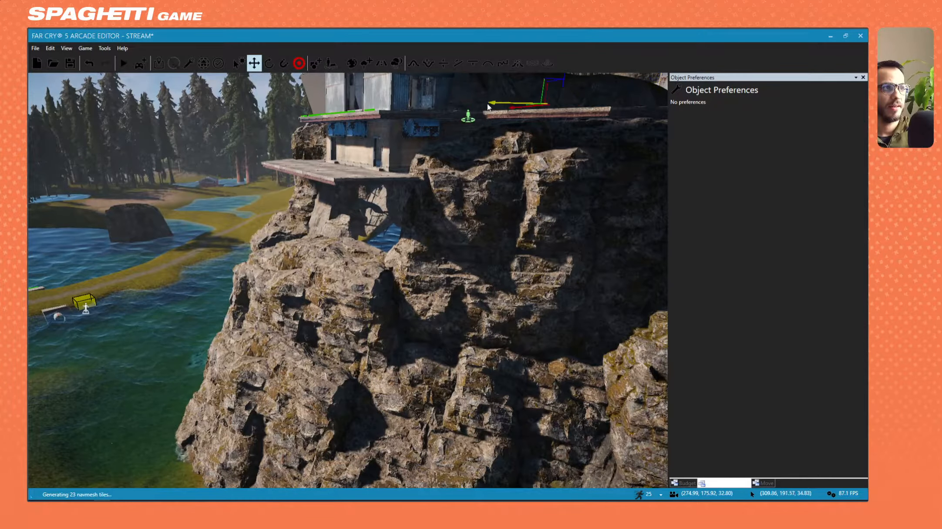
click(283, 64)
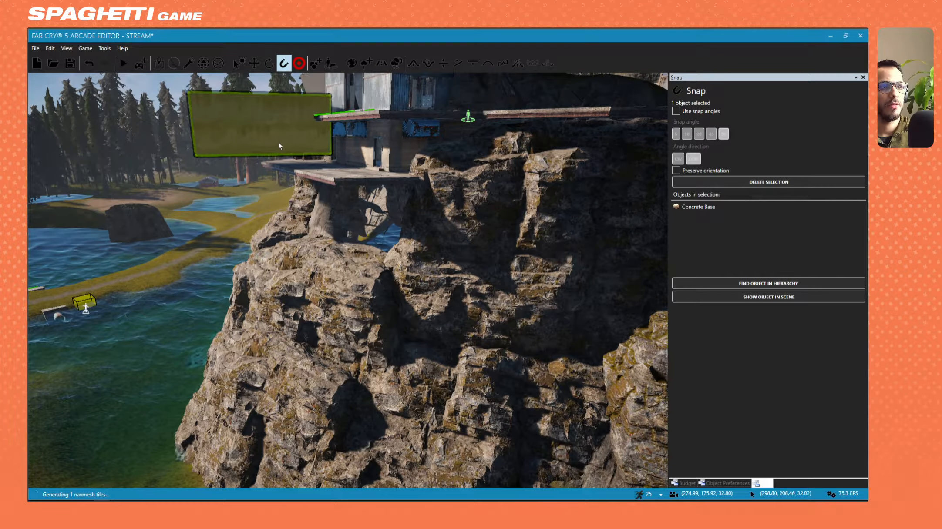
click(328, 184)
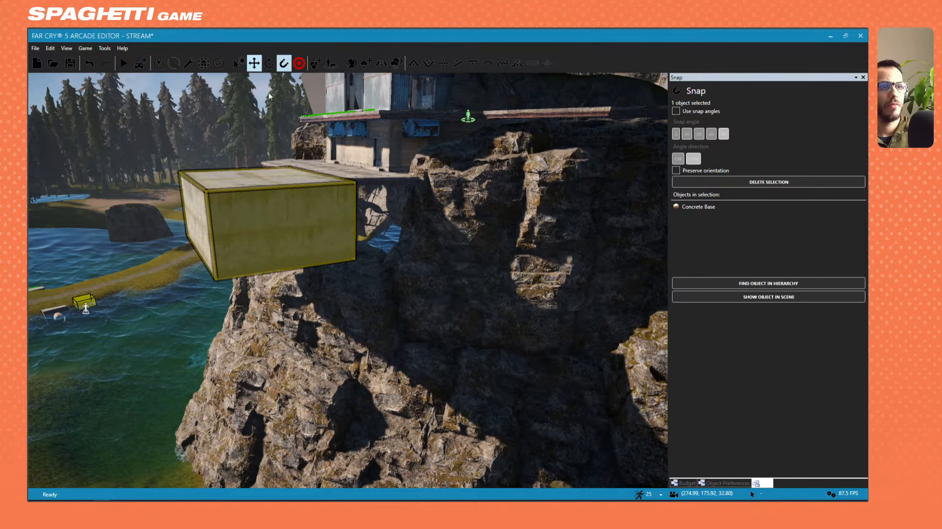
Move the Concrete Base inward beneath the lower terrace and lower it below the slabs
click(254, 64)
key(w)
right_drag(268, 182, 263, 163)
drag(220, 246, 382, 243)
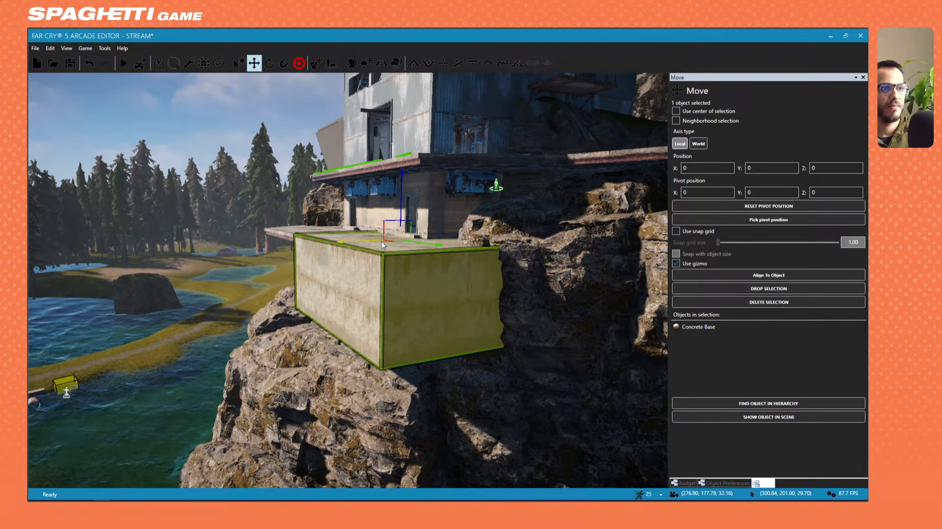
drag(401, 198, 402, 208)
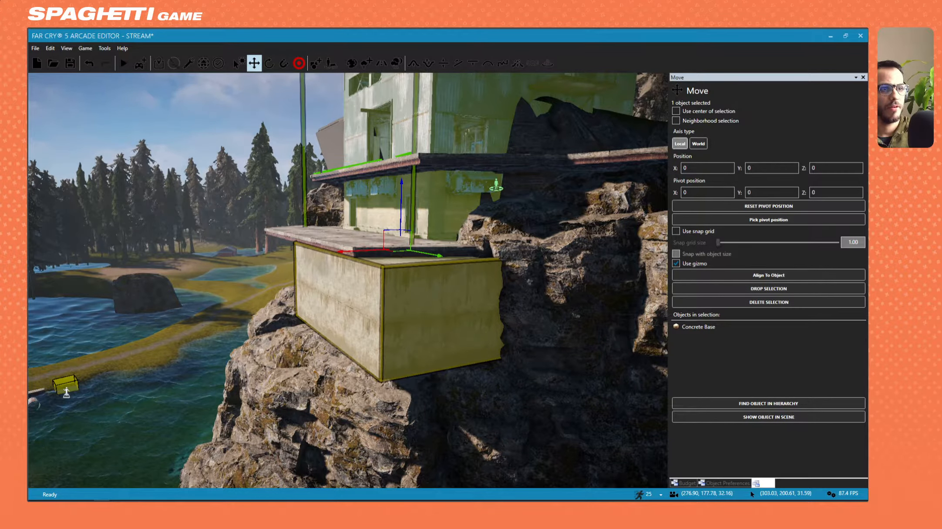
key(w)
mouse_move(353, 179)
right_down()
mouse_move(405, 187)
mouse_move(353, 179)
right_up()
drag(403, 171, 386, 164)
Fine-tune the Concrete Base's position beneath the terrace's diagonal end and front edge
key(w)
key(d)
right_drag(386, 165, 363, 127)
key(s)
drag(462, 344, 465, 314)
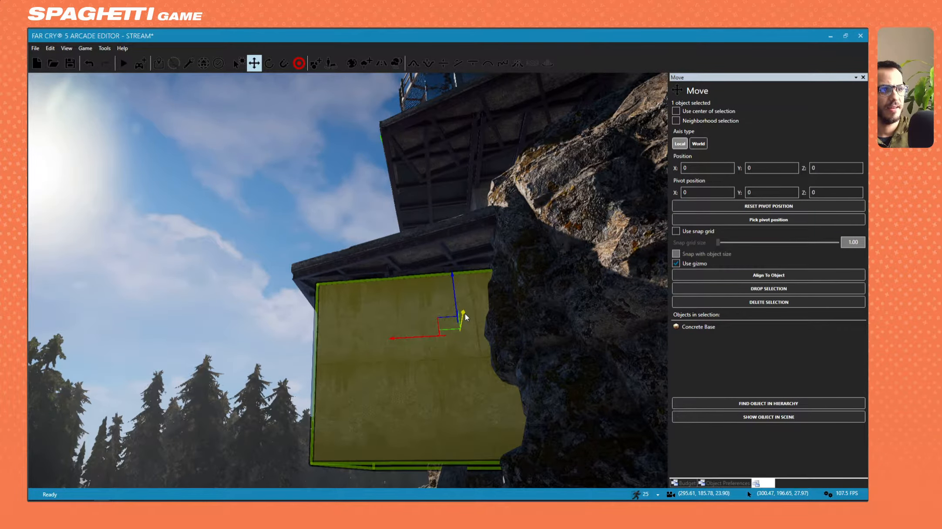
key(a)
right_drag(465, 315, 427, 291)
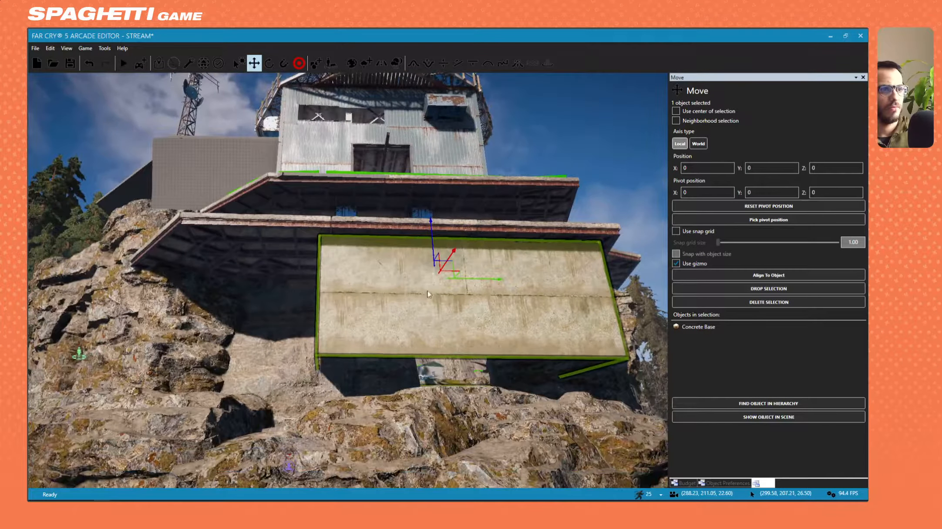
drag(479, 275, 483, 275)
Slide the Concrete Base along the terrace toward the rock face and adjust its depth under the overhang
right_drag(455, 257, 469, 259)
key(a)
key(d)
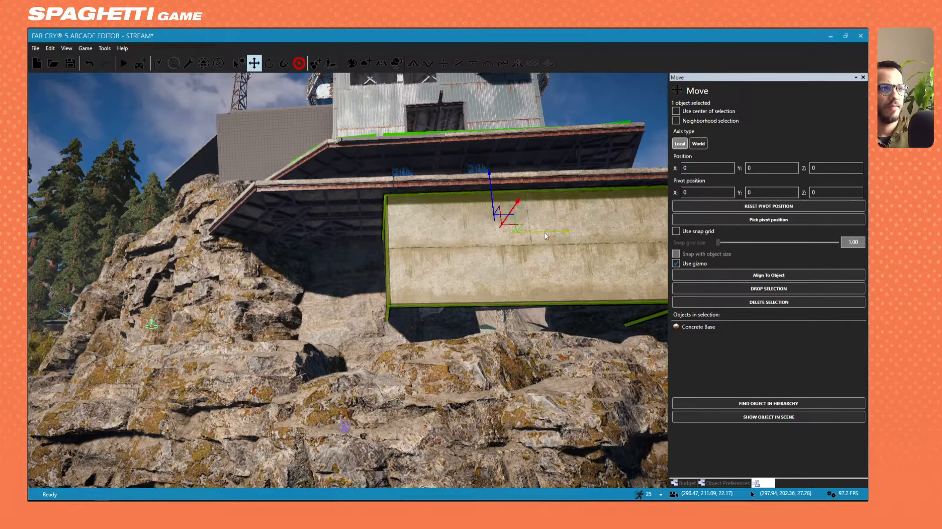
drag(546, 236, 436, 237)
key(w)
key(a)
right_drag(435, 235, 434, 249)
drag(562, 217, 560, 217)
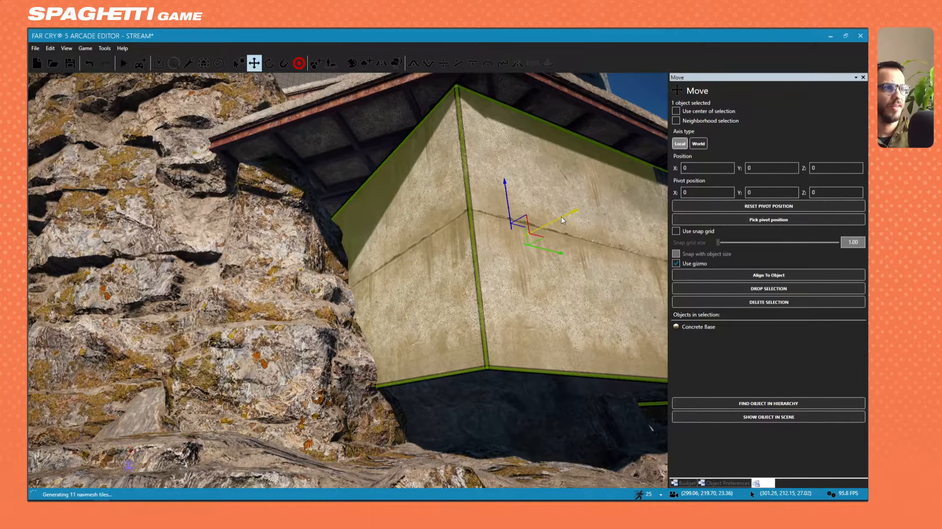
Fine-tune the Concrete Base at the terrace's diagonal end to line up with the neighbouring base along the front
key(d)
right_drag(561, 217, 497, 211)
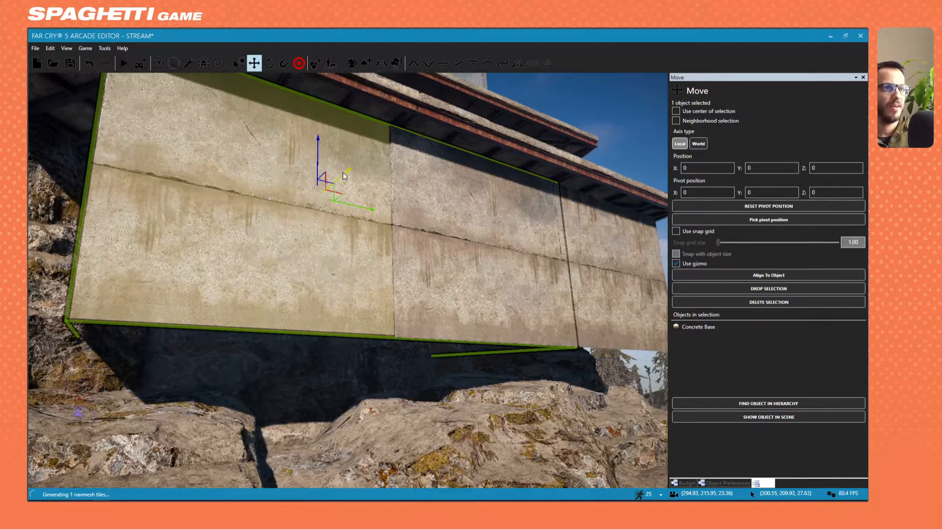
drag(344, 176, 330, 181)
right_drag(330, 181, 357, 197)
key(s)
key(d)
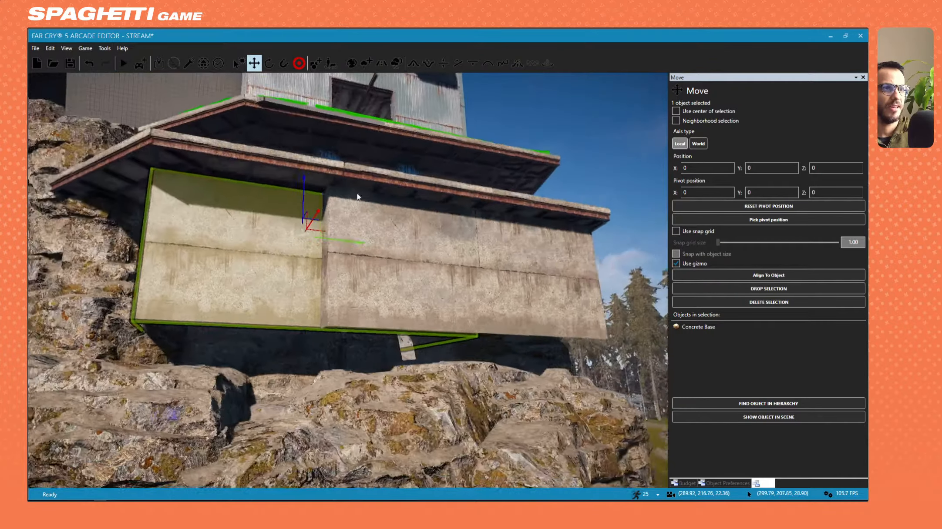
drag(332, 239, 329, 239)
right_drag(329, 239, 338, 251)
key(d)
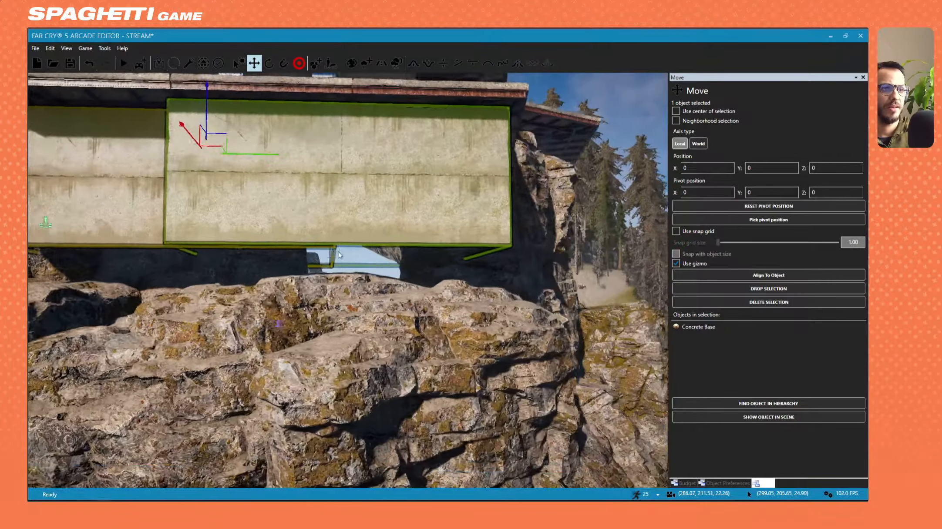
Raise the Cliff Alpine 01 rock beneath the terrace to close the gap under the concrete bases
click(312, 283)
key(s)
right_drag(312, 284, 316, 300)
key(d)
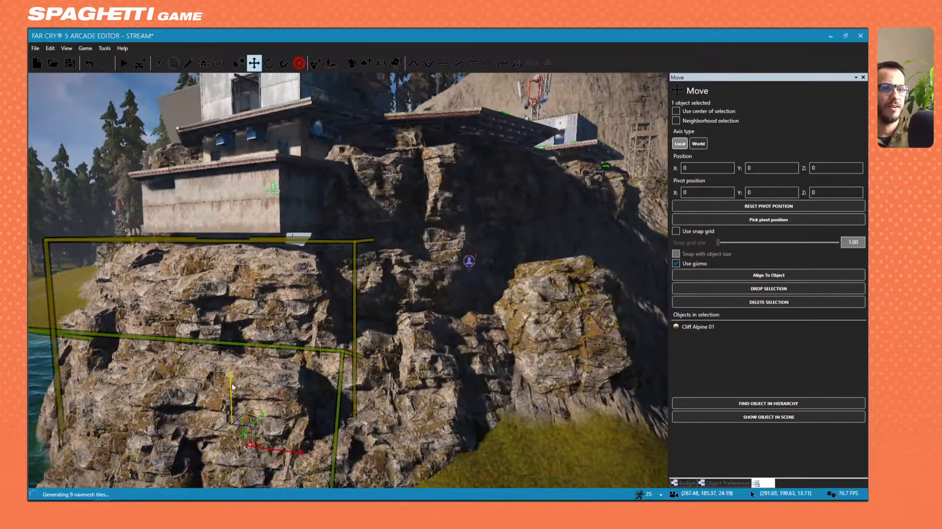
drag(232, 387, 250, 345)
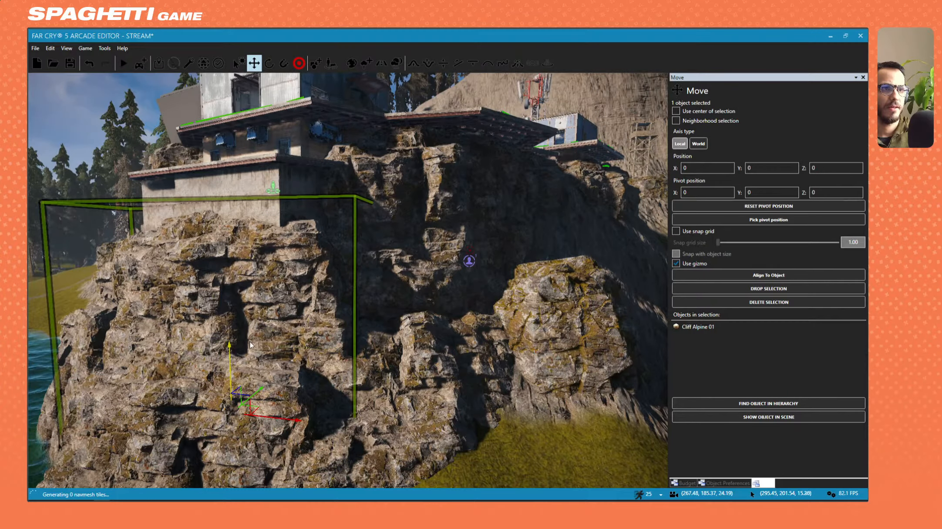
Examine from several sides how the raised cliff rock meets the concrete bases under the terrace
key(s)
right_drag(250, 345, 268, 331)
key(d)
key(a)
key(w)
key(a)
key(w)
key(s)
key(d)
key(w)
key(a)
key(s)
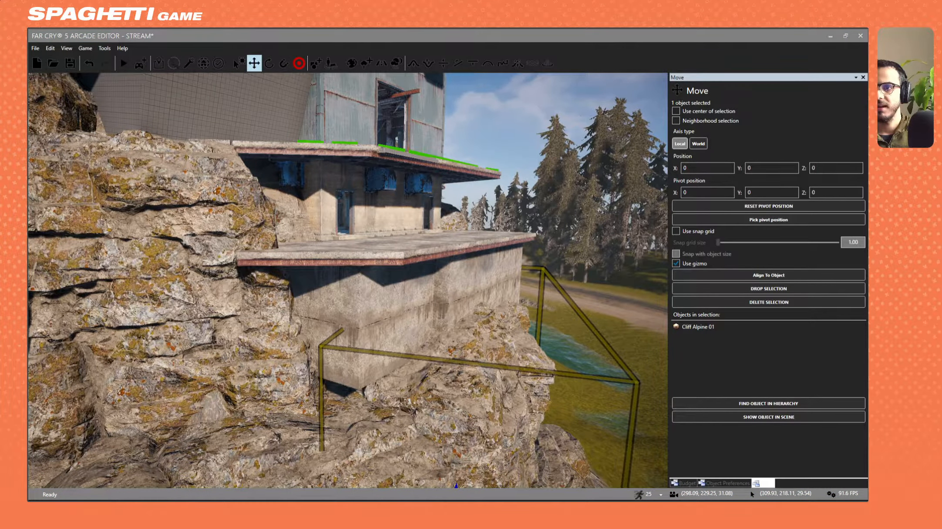
Switch to the reference board to study the cliff-edge house images, and return to the Arcade editor
key(alt+Tab)
middle_drag(309, 361, 437, 110)
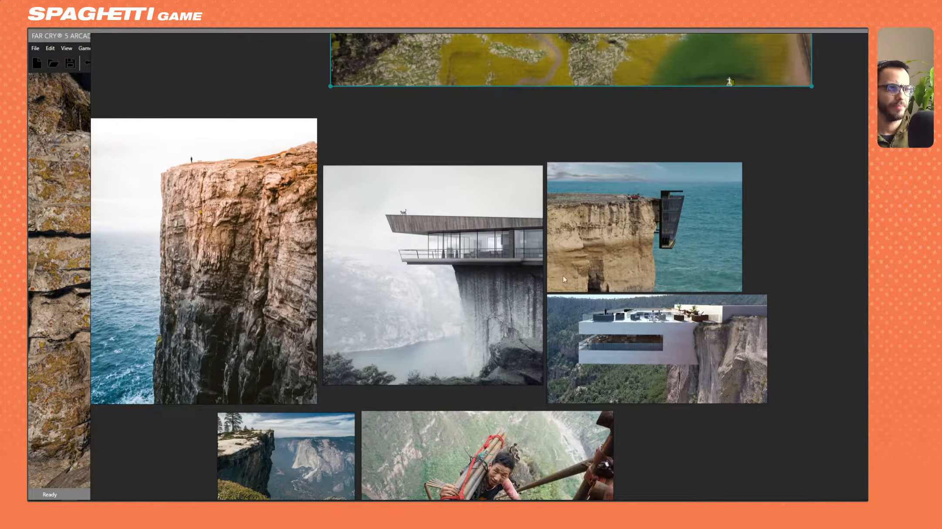
scroll(702, 304, down, 3)
key(alt+Tab)
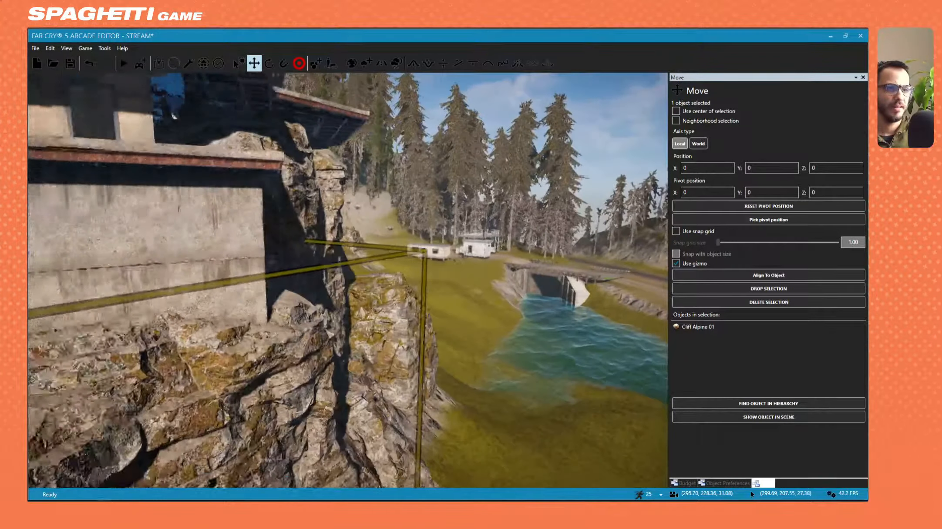
Select the outer end Concrete Base and examine its fit against the rock and the lower terrace
key(w)
right_drag(348, 281, 416, 275)
key(d)
key(s)
key(a)
key(w)
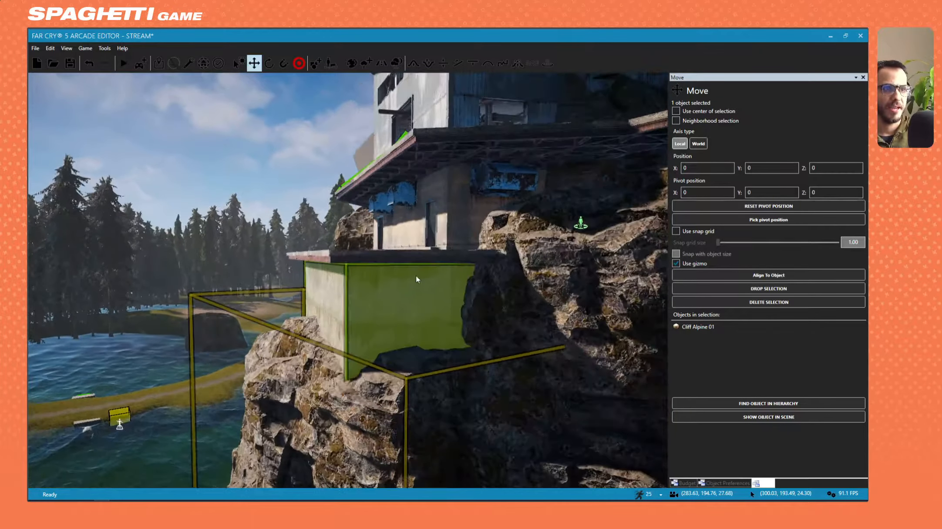
click(364, 308)
key(w)
right_drag(353, 349, 383, 343)
key(a)
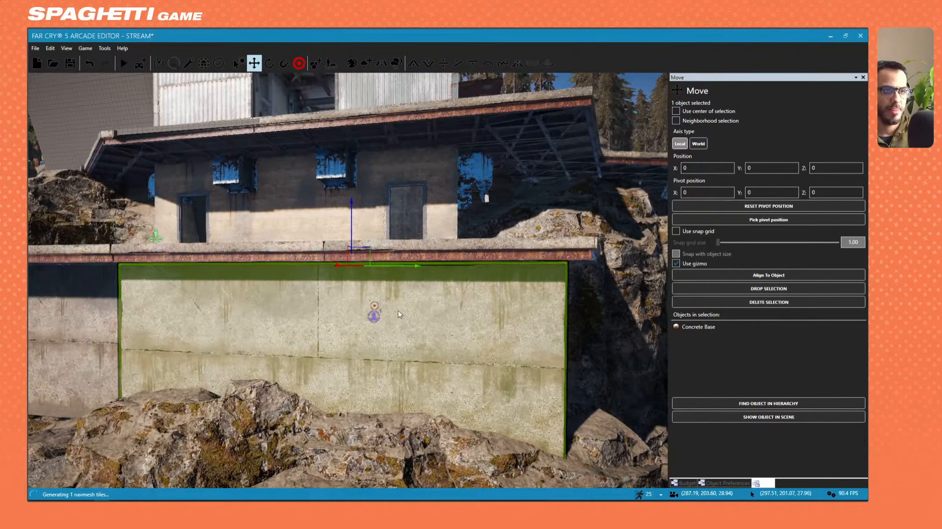
key(s)
right_drag(398, 311, 401, 321)
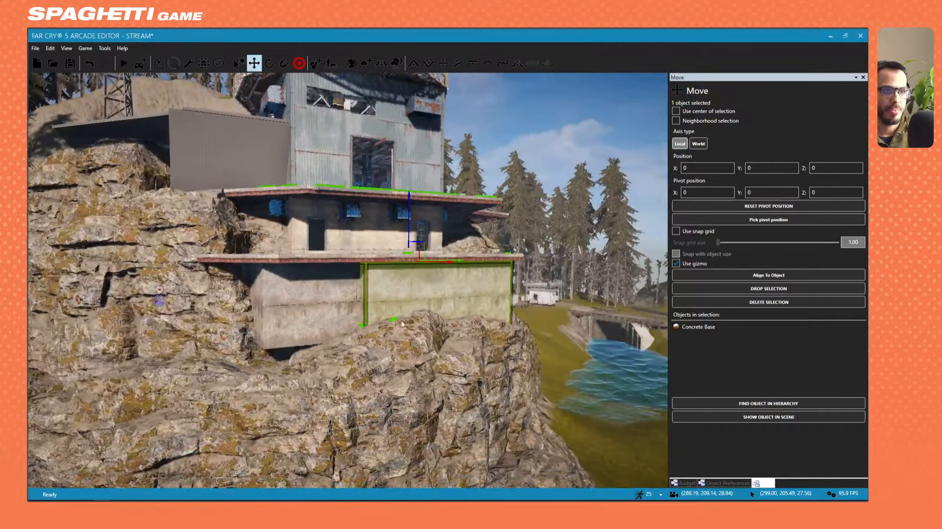
Reposition the Cliff Alpine 01 rock below the terrace and select both Concrete Base blocks to check their alignment
click(394, 355)
key(s)
right_drag(394, 355, 470, 373)
key(a)
right_drag(390, 322, 390, 345)
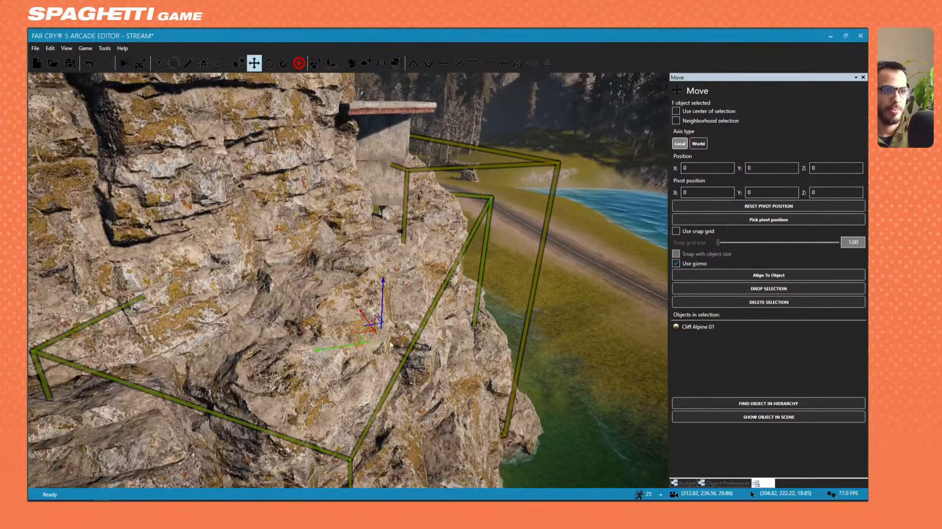
mouse_move(313, 342)
right_down()
mouse_move(322, 344)
mouse_move(324, 326)
right_up()
click(310, 157)
ctrl+click(196, 150)
right_drag(196, 151, 204, 108)
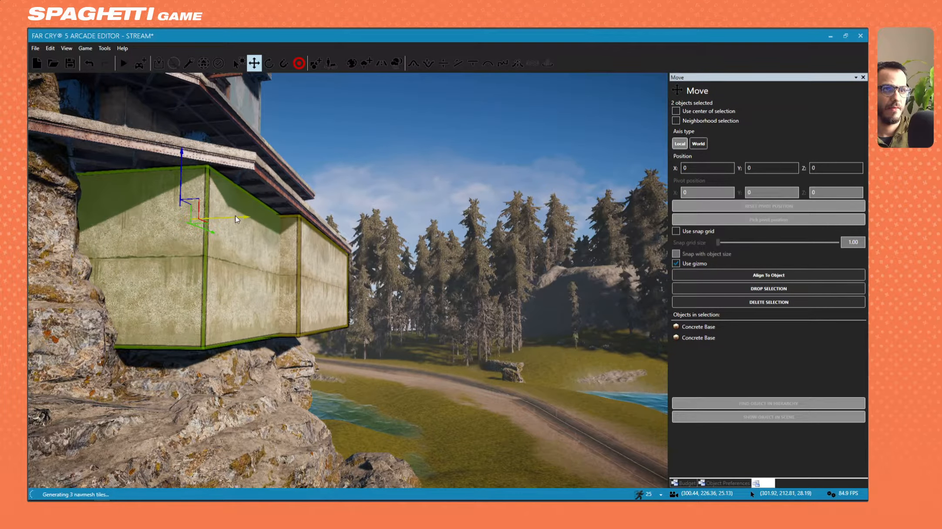
right_drag(235, 215, 344, 265)
Select only the outer end Concrete Base and flip it upside down with the Rotate tool
click(423, 248)
click(344, 266)
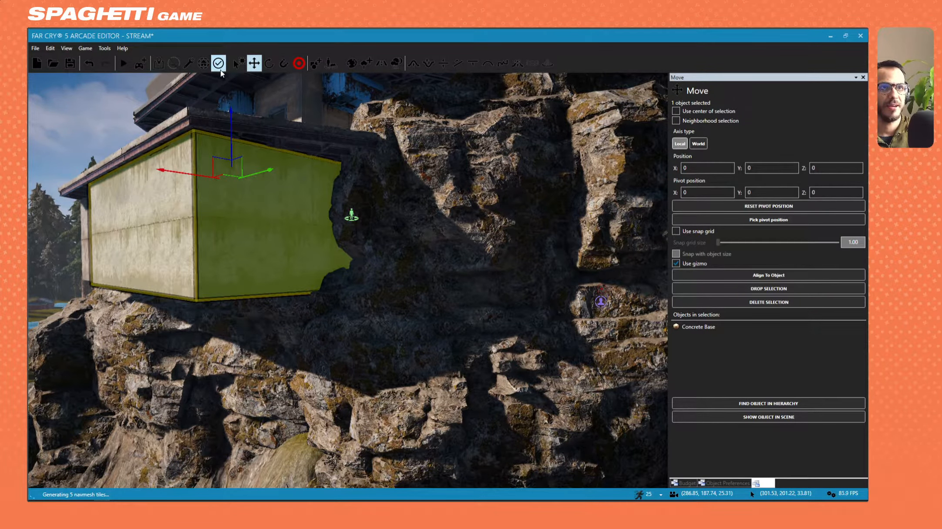
right_drag(180, 202, 161, 209)
key(s)
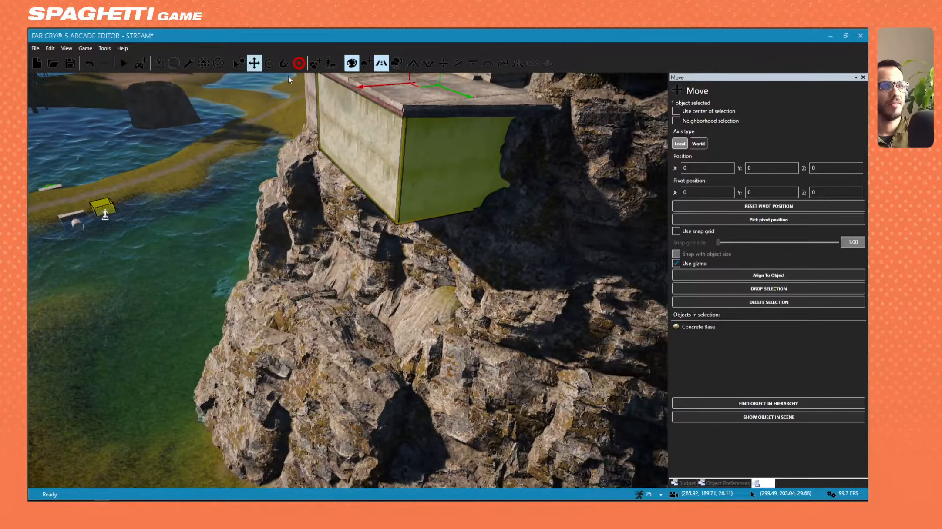
click(269, 63)
right_drag(383, 152, 396, 157)
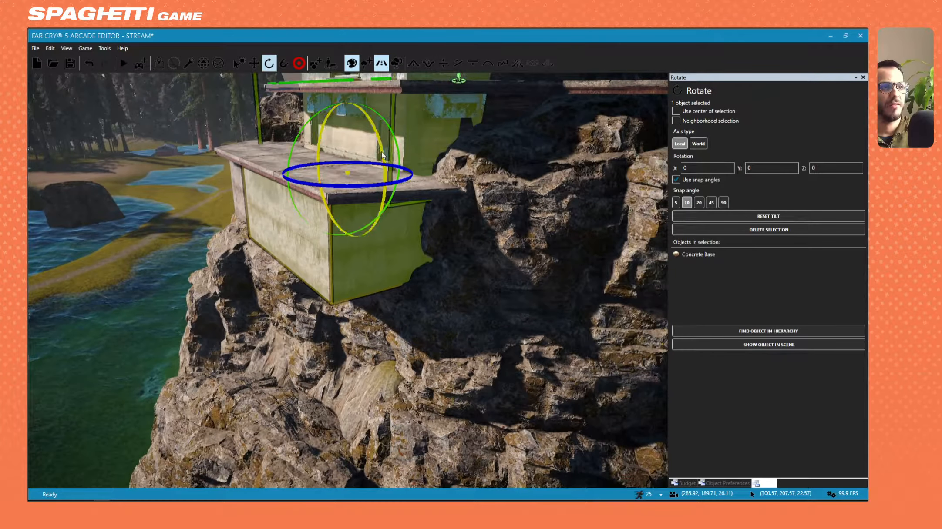
click(394, 235)
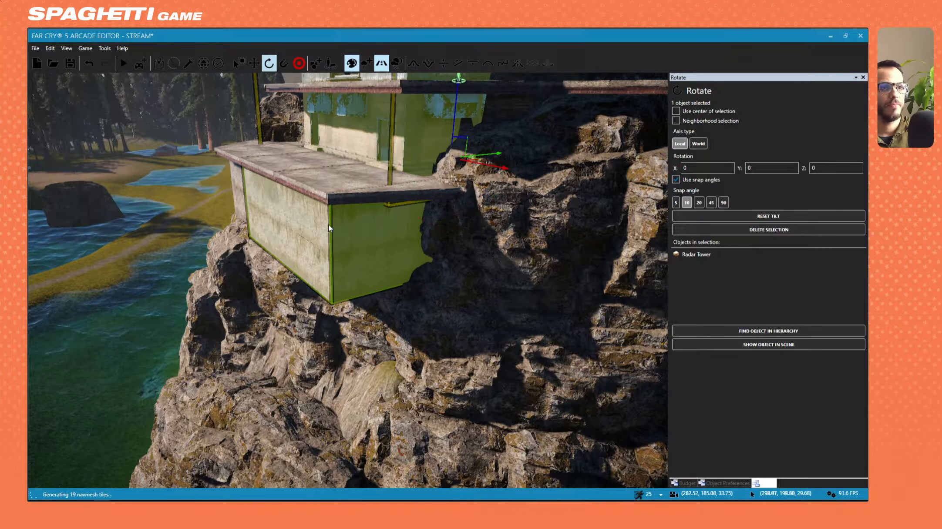
click(365, 232)
mouse_move(380, 148)
mouse_down()
mouse_move(370, 192)
mouse_move(379, 150)
mouse_up()
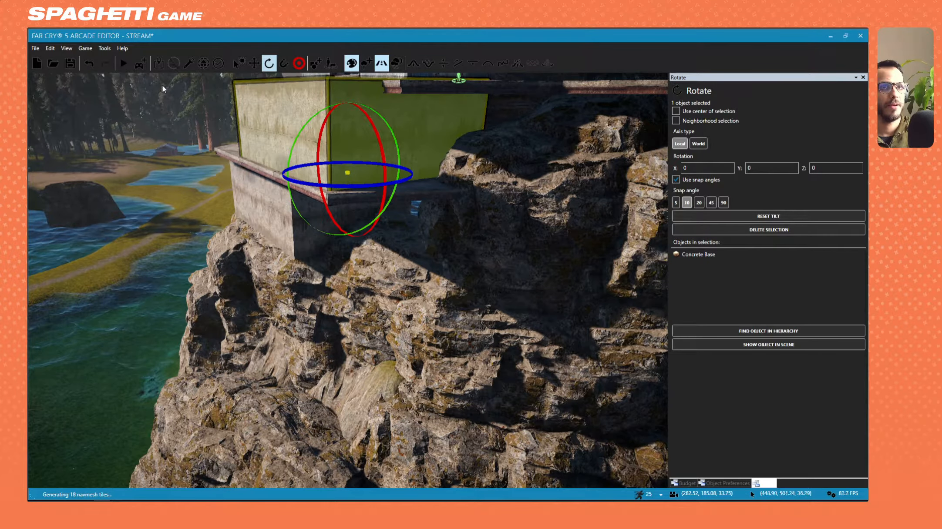
Move the flipped Concrete Base down beneath the lower terrace and fine-tune its height against the slabs
click(256, 65)
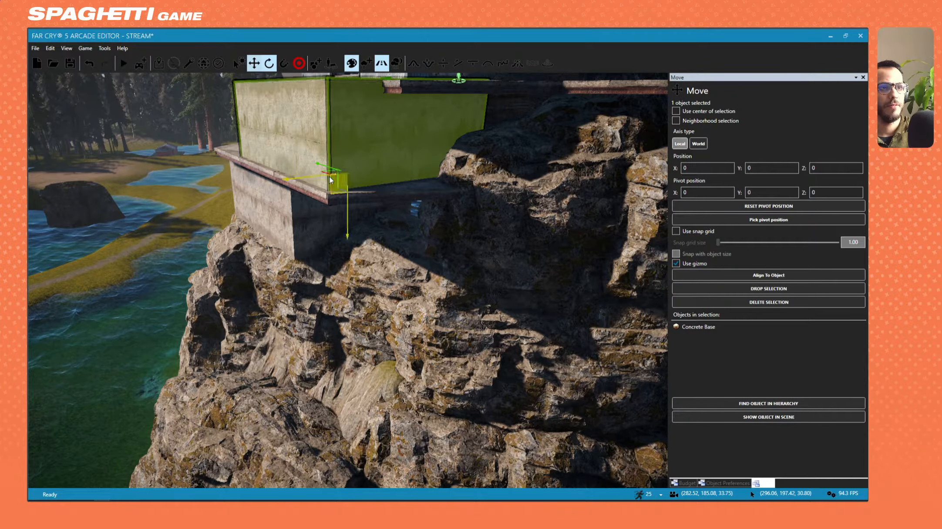
drag(329, 176, 350, 277)
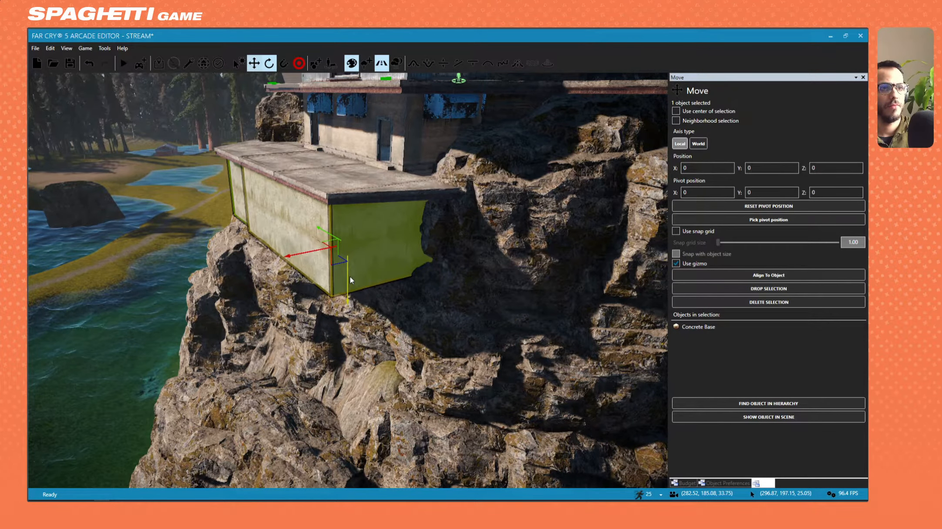
key(w)
mouse_move(342, 185)
right_down()
mouse_move(337, 195)
mouse_move(342, 109)
mouse_move(333, 124)
mouse_move(337, 196)
right_up()
key(w)
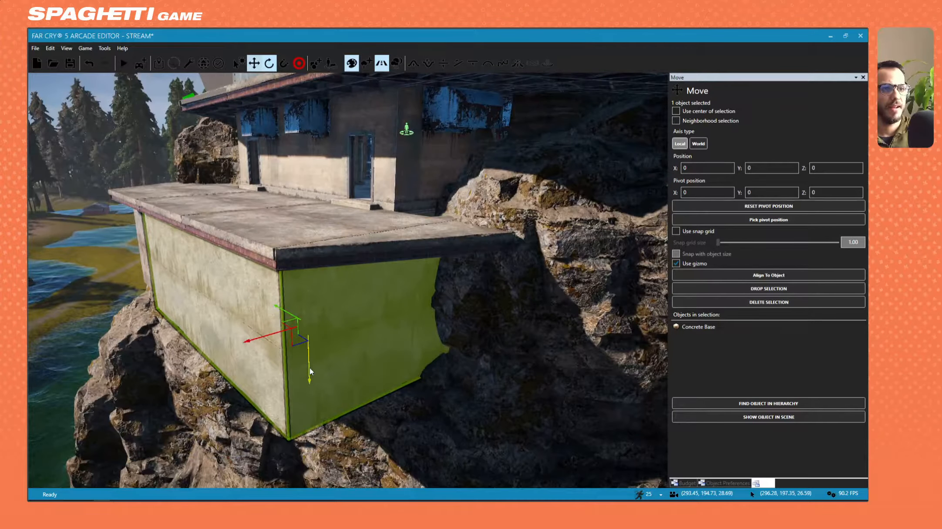
drag(310, 369, 312, 367)
Delete the unflipped Concrete Base beside the flipped block
key(a)
right_drag(312, 366, 370, 389)
key(s)
click(273, 253)
key(Delete)
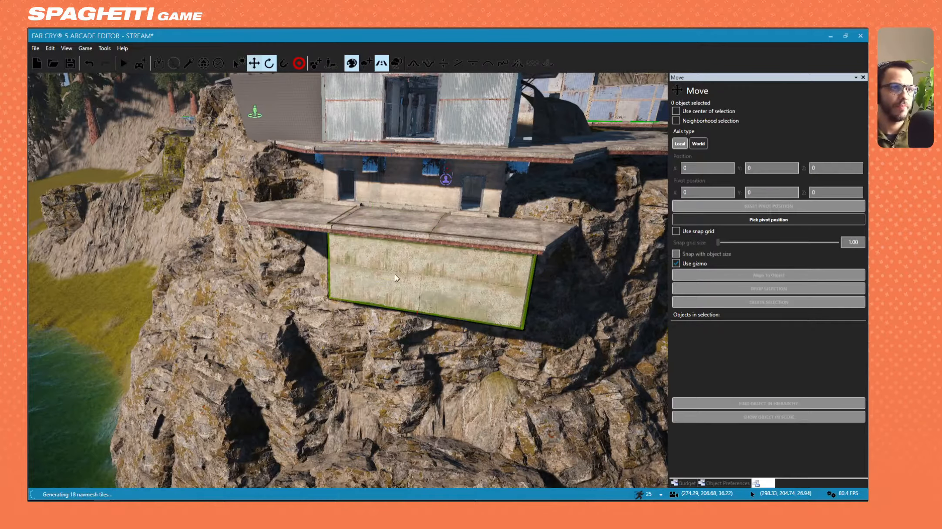
Duplicate the flipped Concrete Base along the terrace's front and align the copy under the diagonal end
click(418, 301)
shift+drag(399, 283, 318, 271)
key(a)
right_drag(319, 271, 360, 327)
key(w)
key(s)
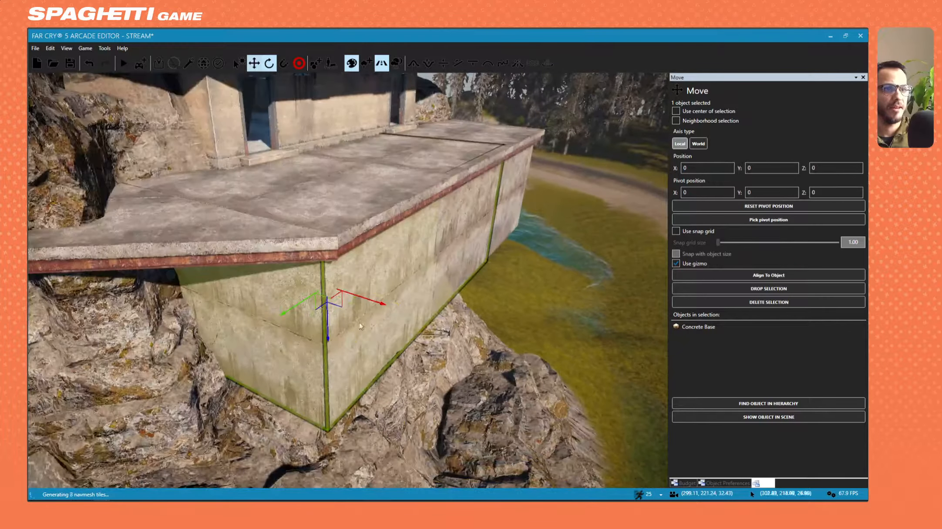
drag(330, 302, 296, 290)
Select the Cliff Alpine 01 rock under the terrace and rotate it about its vertical axis
key(w)
right_drag(295, 290, 243, 274)
key(s)
right_drag(597, 278, 509, 294)
key(d)
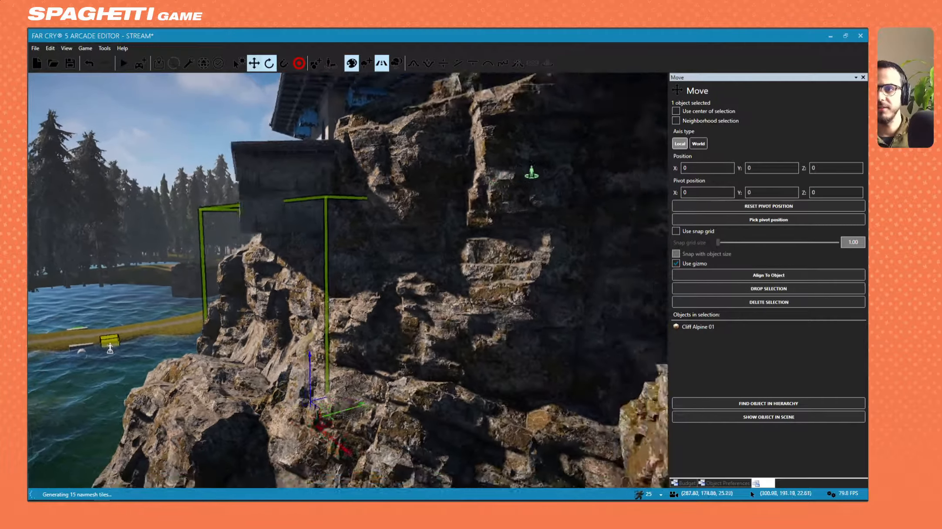
key(s)
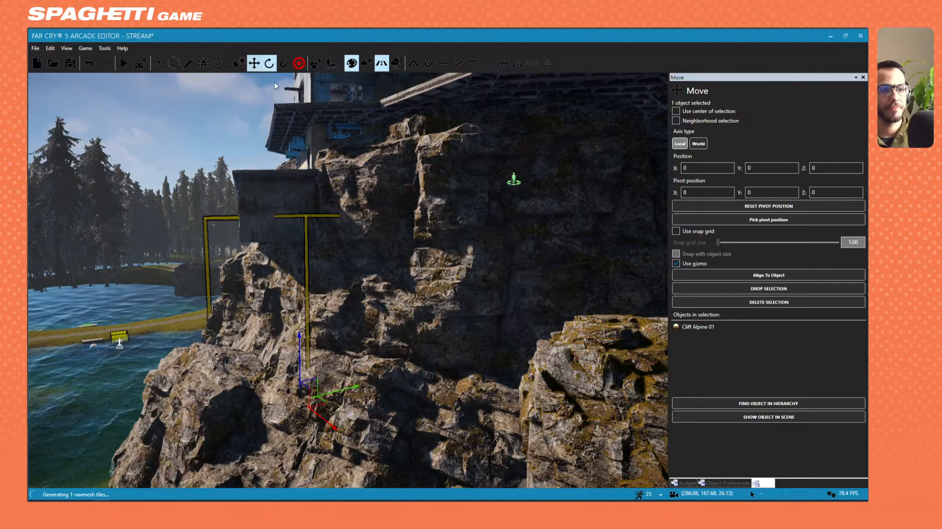
click(269, 64)
right_drag(271, 209, 261, 313)
drag(279, 330, 257, 330)
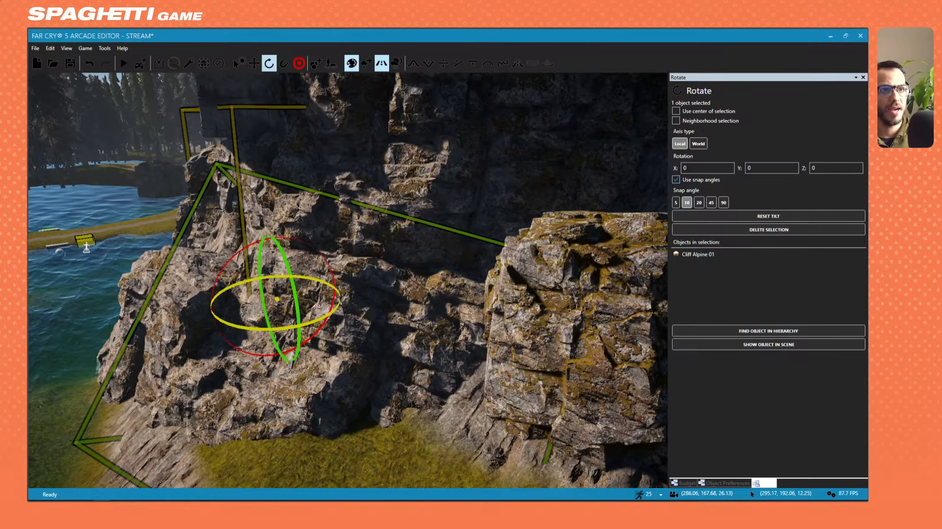
Shift the rotated Cliff Alpine 01 horizontally toward the main rock face
right_drag(287, 302, 273, 239)
key(s)
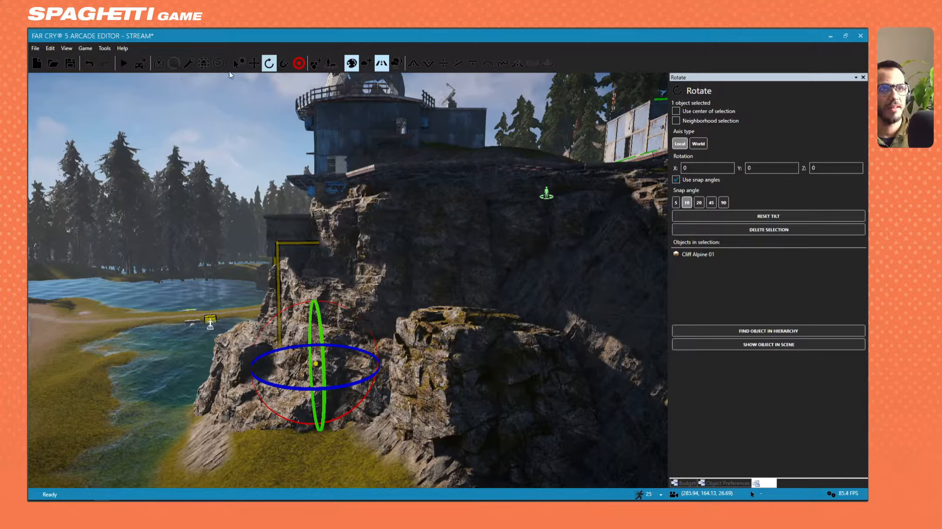
click(252, 66)
mouse_move(336, 371)
mouse_down()
mouse_move(348, 372)
mouse_move(341, 370)
mouse_up()
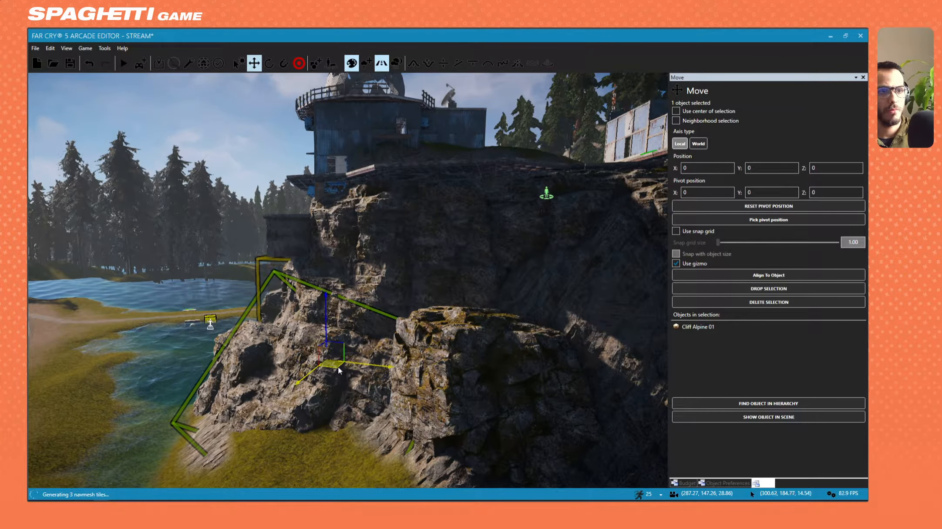
Slide Cliff Alpine 01 horizontally outward beneath the concrete bases, checking its fit from below the overhang
key(w)
key(a)
right_drag(337, 371, 471, 390)
key(d)
key(s)
right_drag(271, 342, 196, 291)
key(w)
key(d)
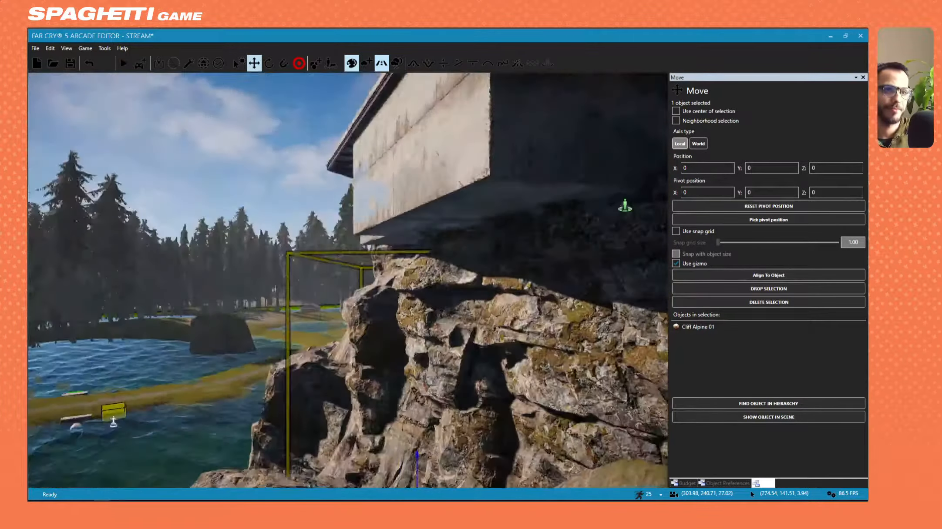
key(s)
right_drag(333, 285, 317, 306)
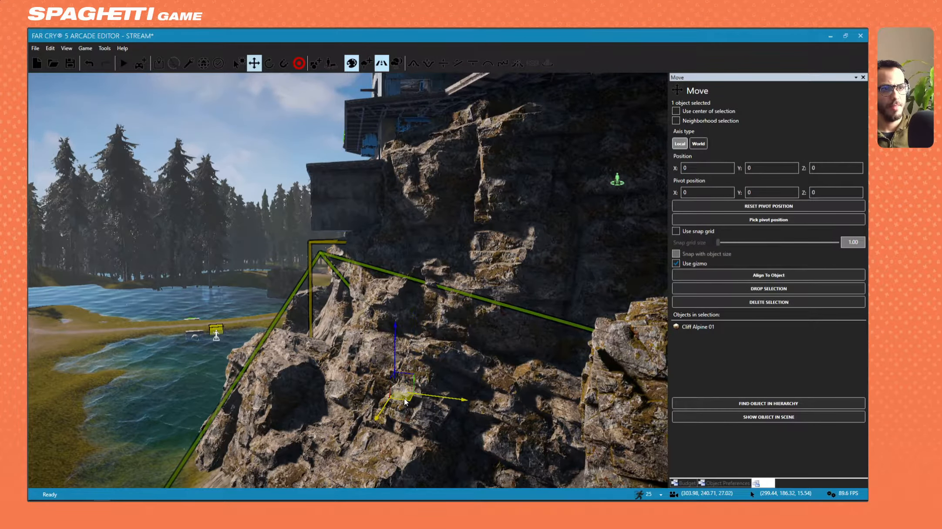
drag(405, 402, 379, 402)
key(w)
right_drag(379, 402, 418, 375)
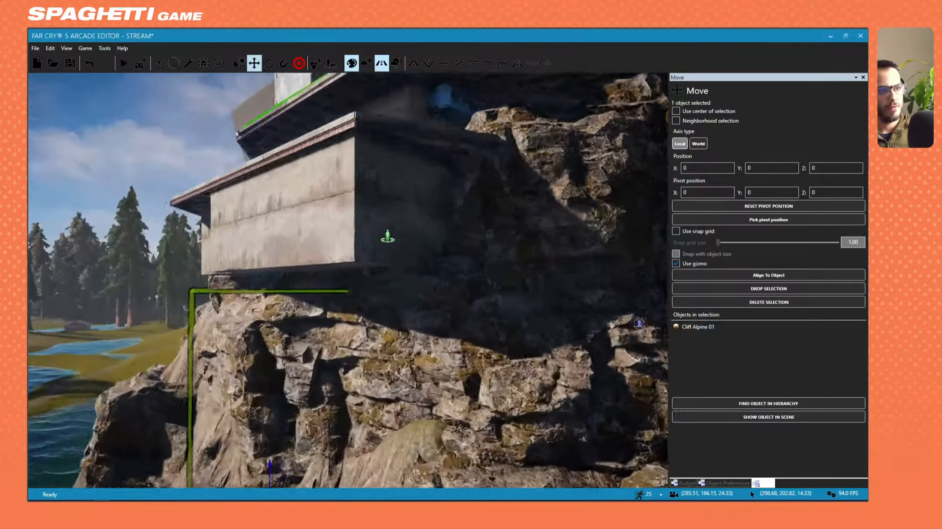
Reposition Cliff Alpine 01 below the concrete bases, rotate it about its vertical axis and tilt it against the cliff
key(a)
right_drag(357, 341, 376, 370)
drag(387, 373, 365, 360)
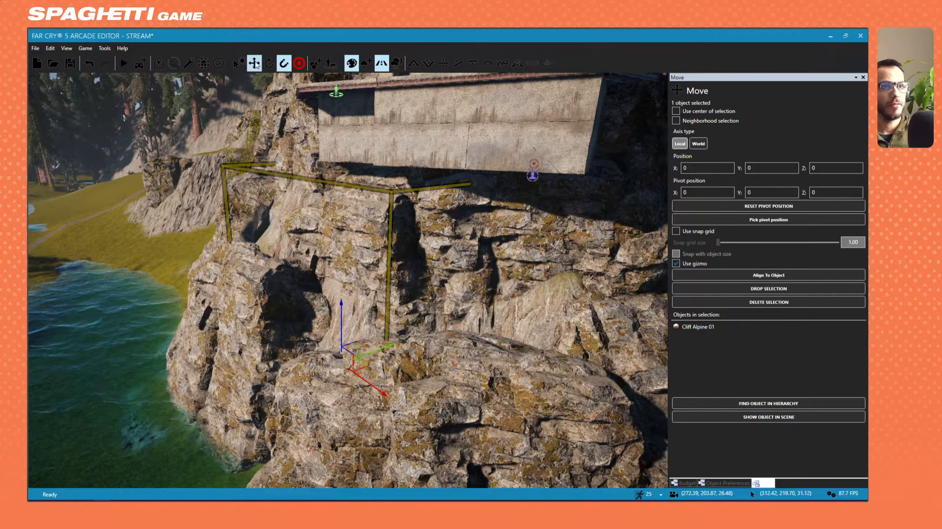
click(269, 64)
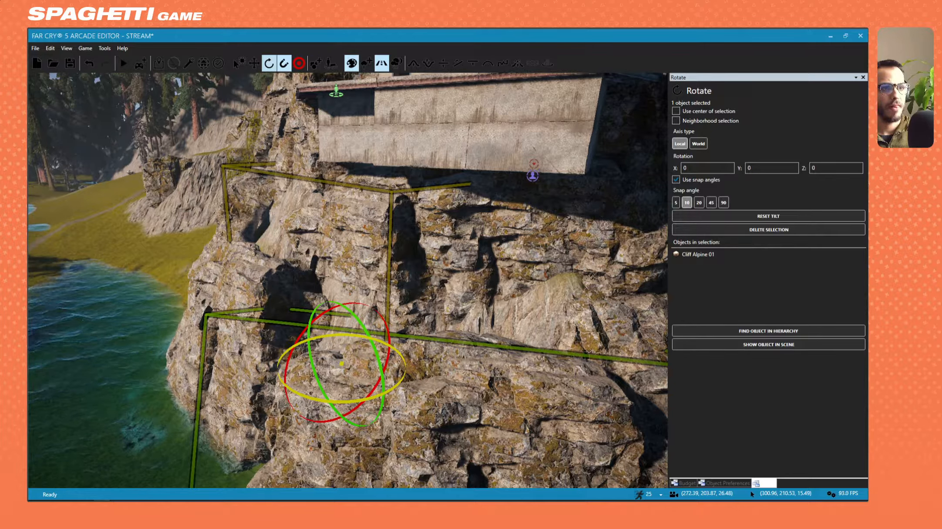
drag(342, 403, 372, 398)
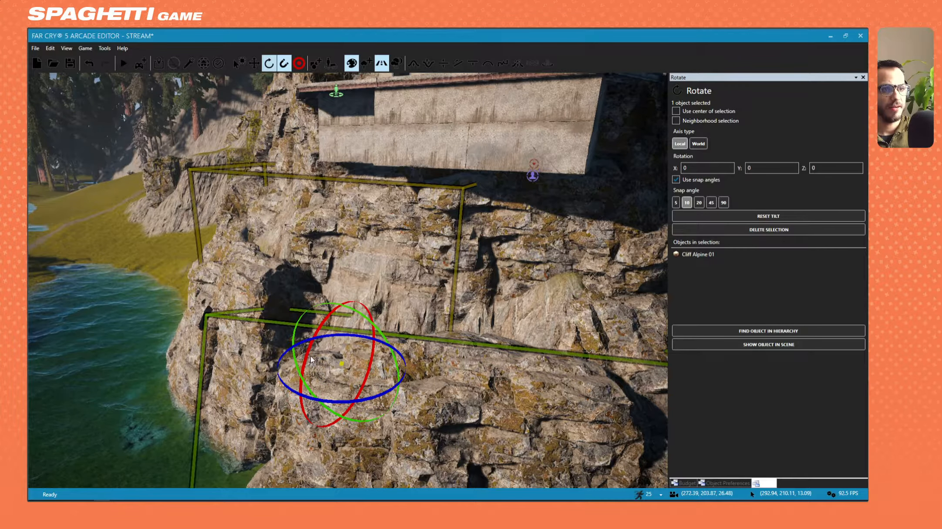
mouse_move(308, 360)
mouse_down()
mouse_move(304, 371)
mouse_move(323, 360)
mouse_up()
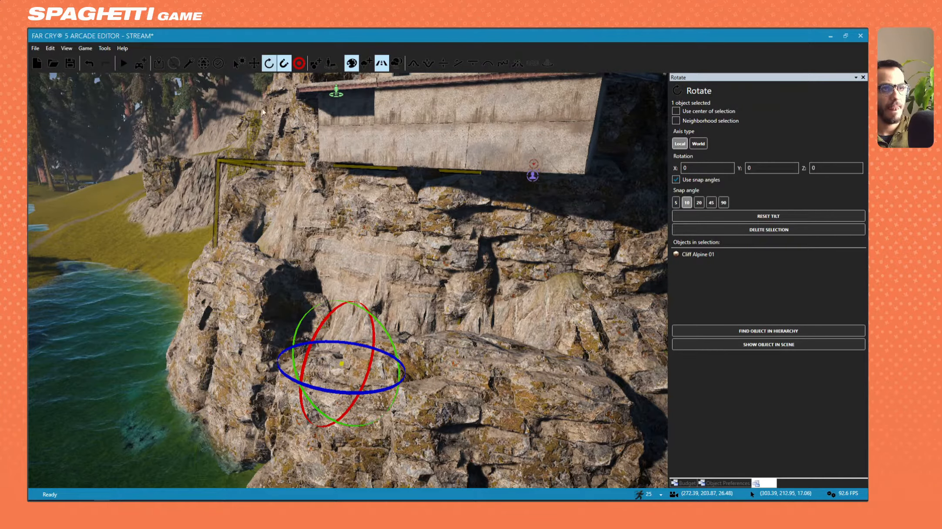
Nudge the selected Cliff Alpine 01 horizontally below the concrete bases
click(255, 64)
key(d)
right_drag(420, 196, 418, 250)
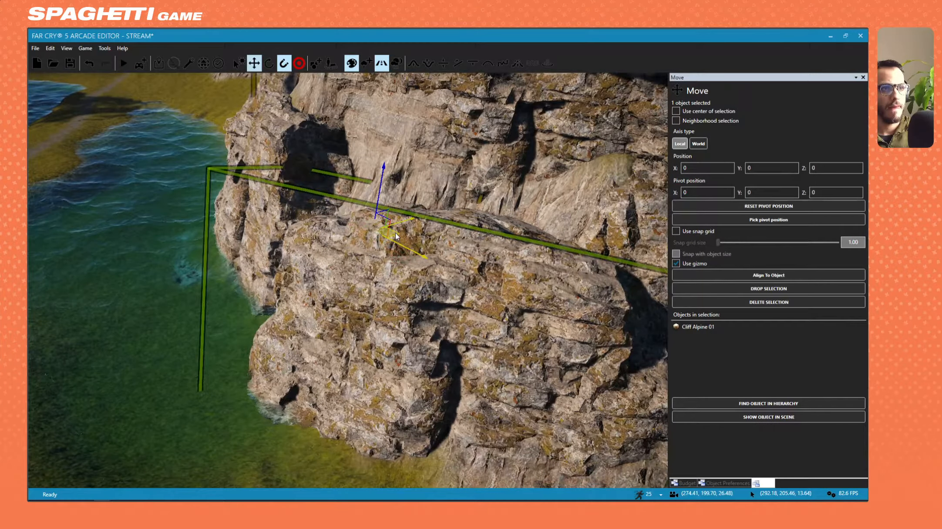
drag(396, 236, 383, 249)
Select the Concrete Base beneath the terrace, lower it slightly toward the rocks and deselect it
key(d)
right_drag(383, 249, 422, 145)
key(d)
key(w)
key(a)
key(a)
right_drag(349, 283, 374, 300)
click(260, 302)
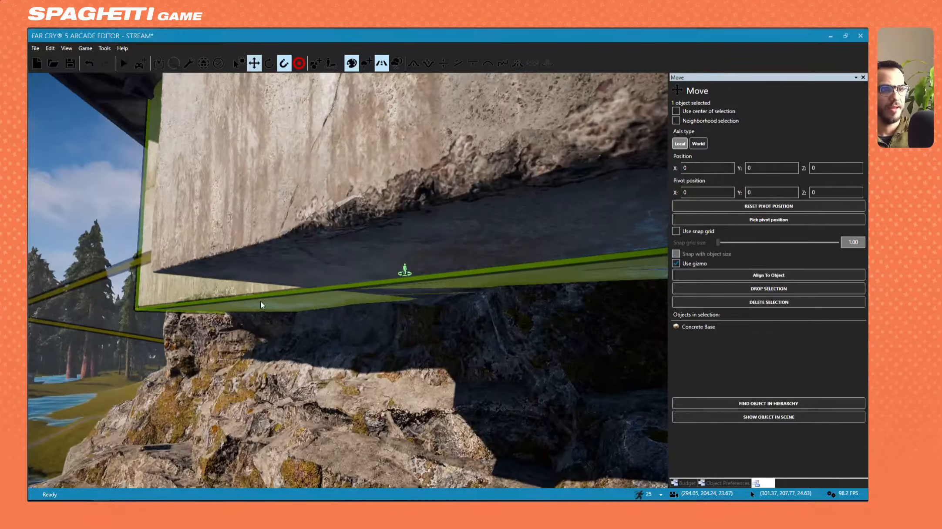
key(w)
mouse_move(421, 327)
right_down()
mouse_move(444, 366)
mouse_move(418, 322)
right_up()
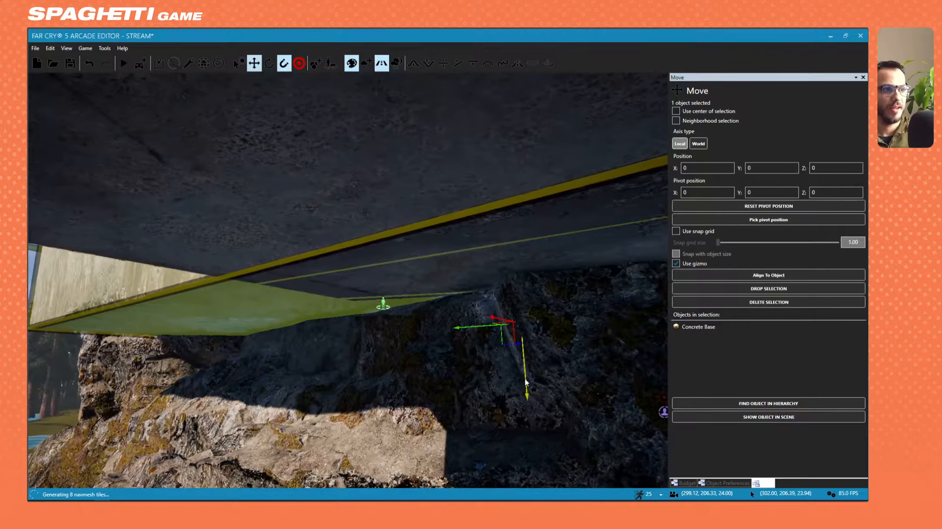
drag(526, 382, 529, 388)
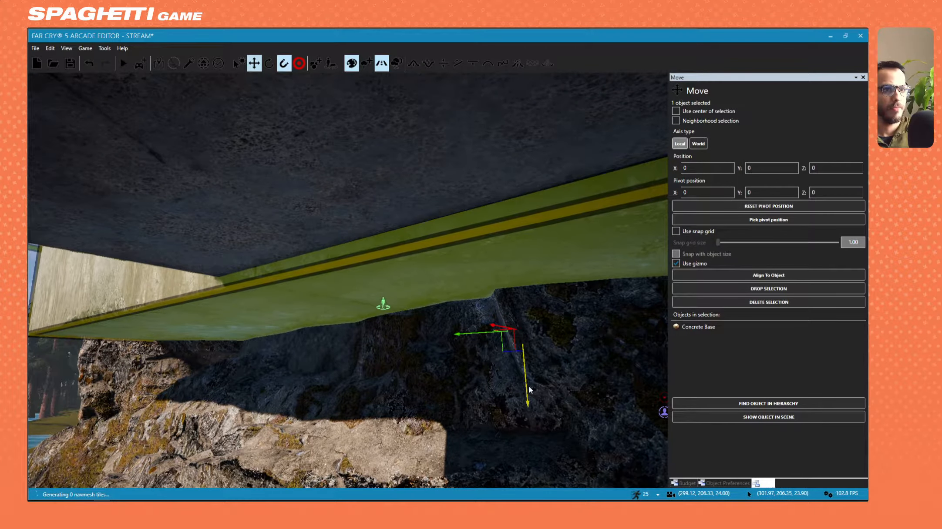
click(401, 380)
Select the Concrete Base above the rock ledge again, raise it slightly and clear the selection
key(s)
right_drag(401, 380, 353, 366)
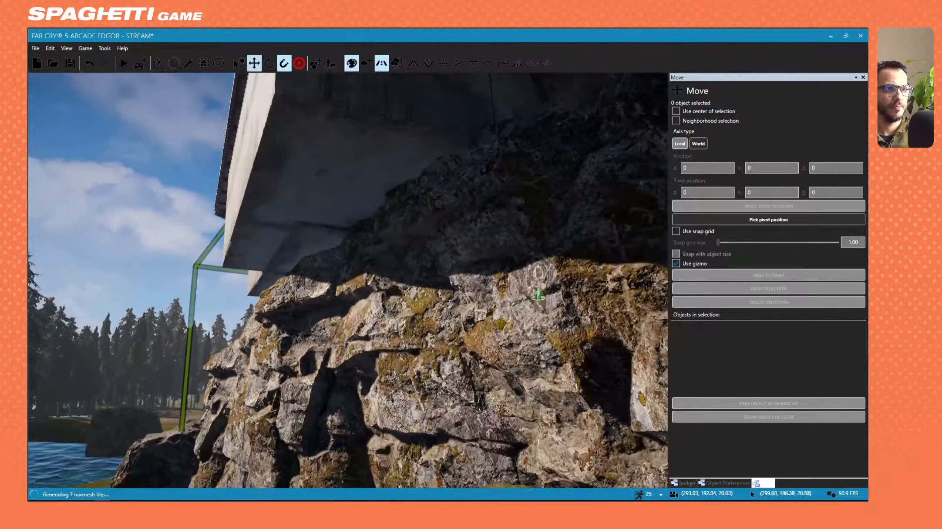
right_drag(418, 307, 458, 338)
click(403, 304)
key(w)
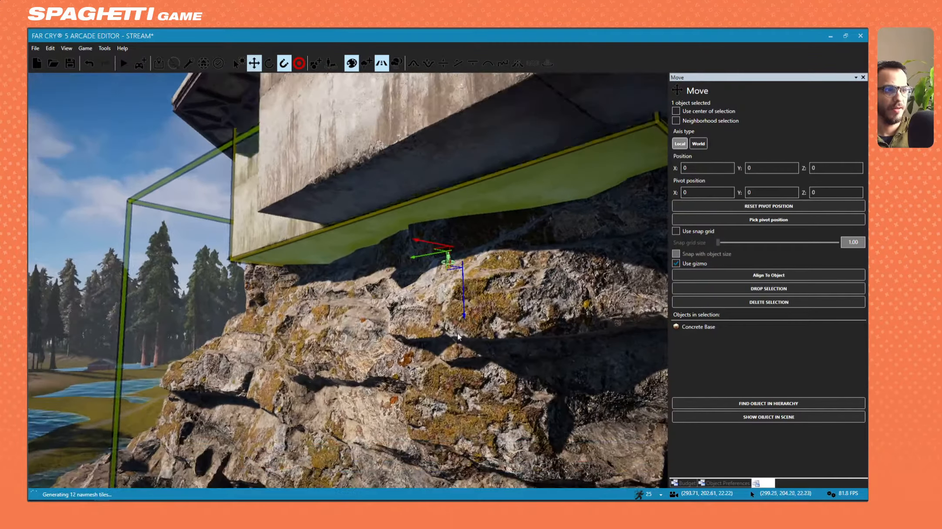
drag(464, 321, 464, 314)
click(457, 333)
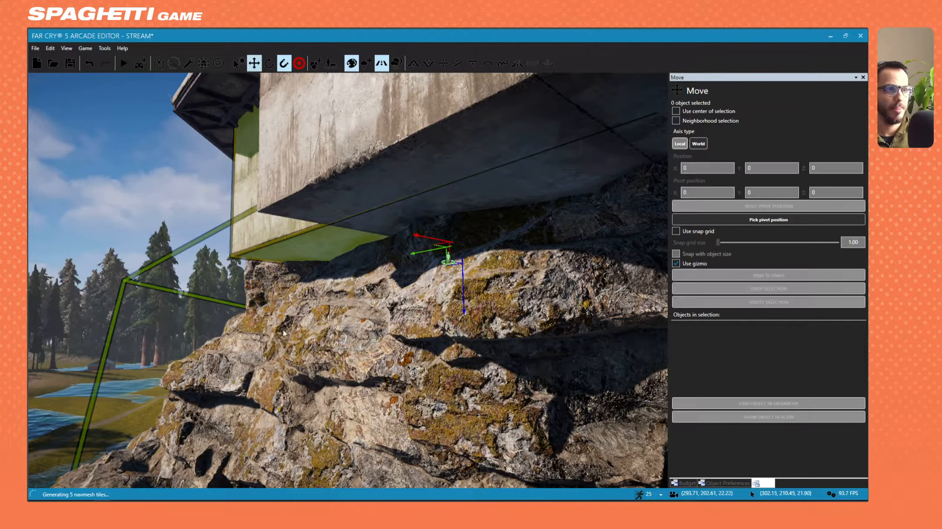
Select the Cliff Alpine 01 rock under the terrace's outer corner and nudge it horizontally outward from the cliff
key(w)
right_drag(457, 333, 501, 361)
key(s)
key(w)
key(d)
key(d)
right_drag(294, 272, 259, 322)
key(w)
key(s)
key(w)
click(380, 291)
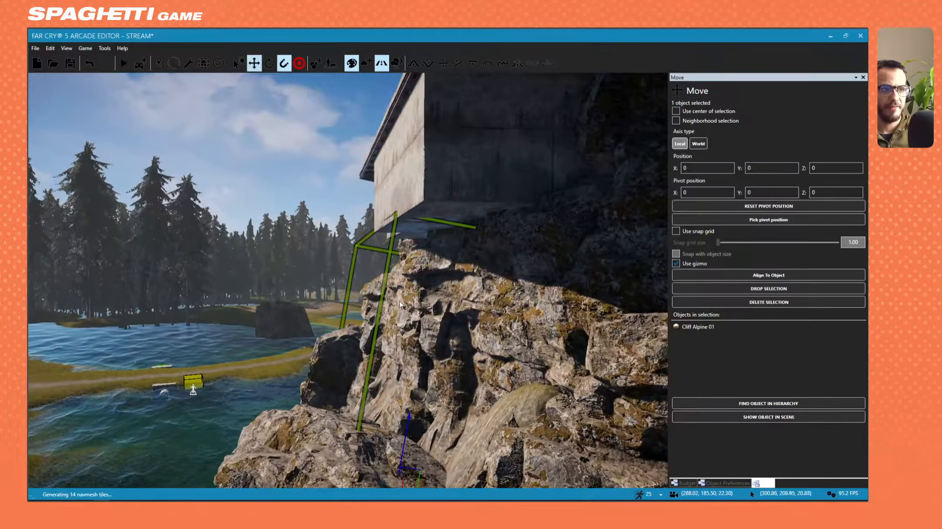
right_drag(380, 292, 412, 332)
drag(439, 362, 430, 359)
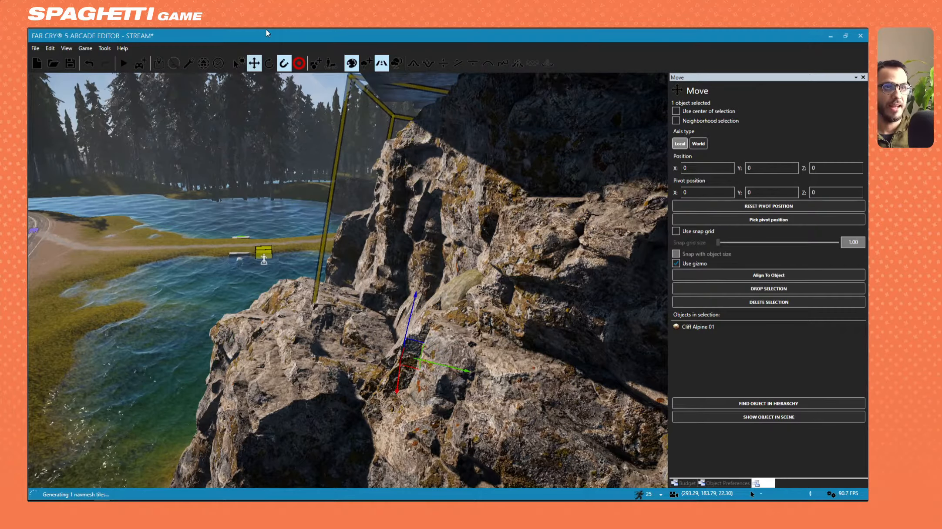
Slide Cliff Alpine 01 horizontally back toward the main rock face
click(270, 65)
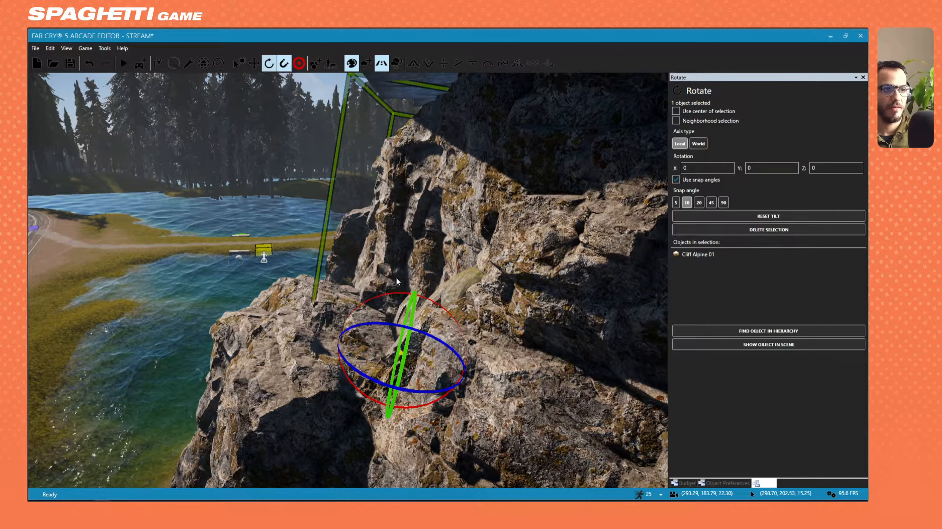
click(254, 64)
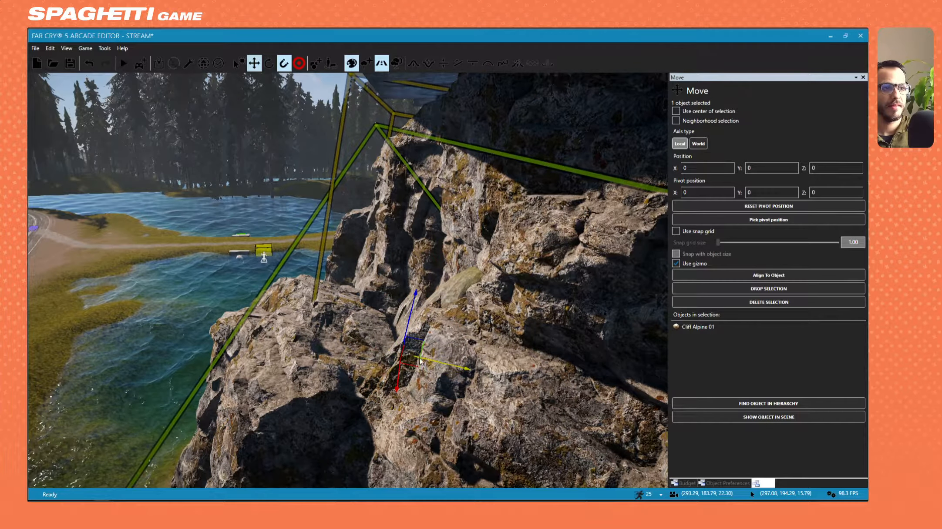
mouse_move(420, 361)
mouse_down()
mouse_move(410, 360)
mouse_move(431, 364)
mouse_up()
key(s)
right_drag(432, 364, 501, 374)
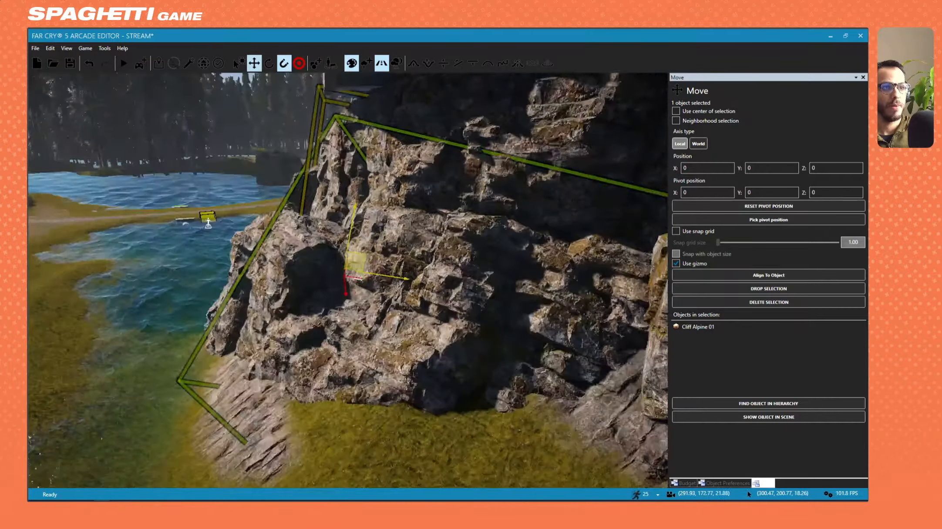
Inspect how the concrete bases meet the Cliff Alpine rocks from several sides of the terrace, and deselect the rock
key(s)
right_drag(376, 274, 389, 207)
key(w)
key(s)
key(w)
key(a)
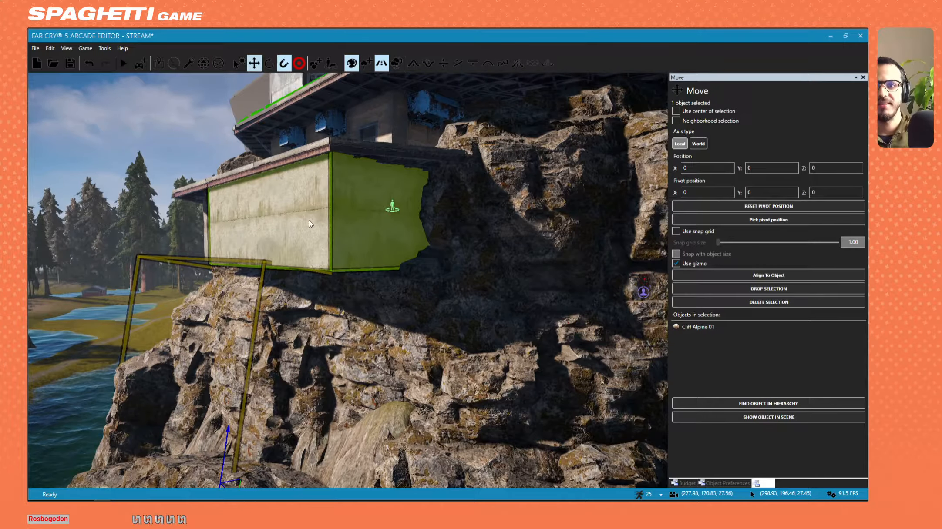
key(a)
right_drag(308, 220, 148, 225)
key(w)
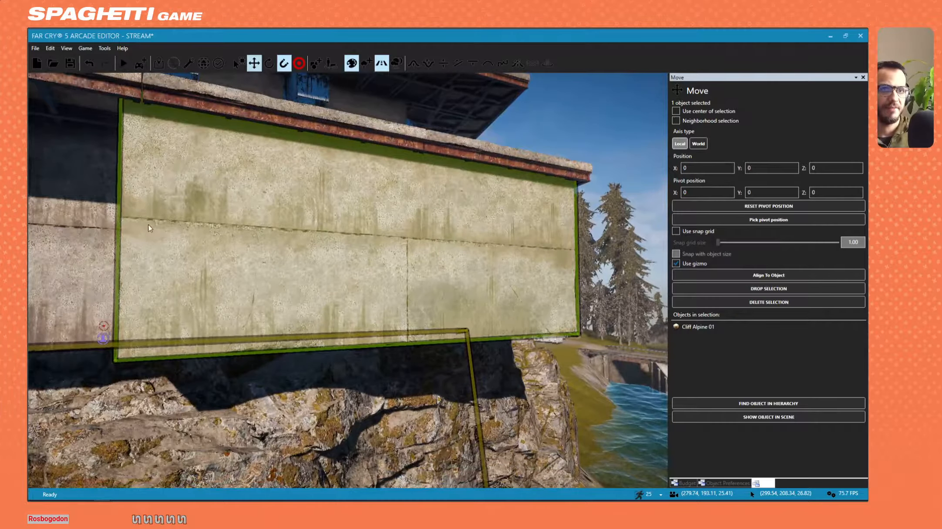
key(d)
right_drag(284, 238, 126, 235)
key(s)
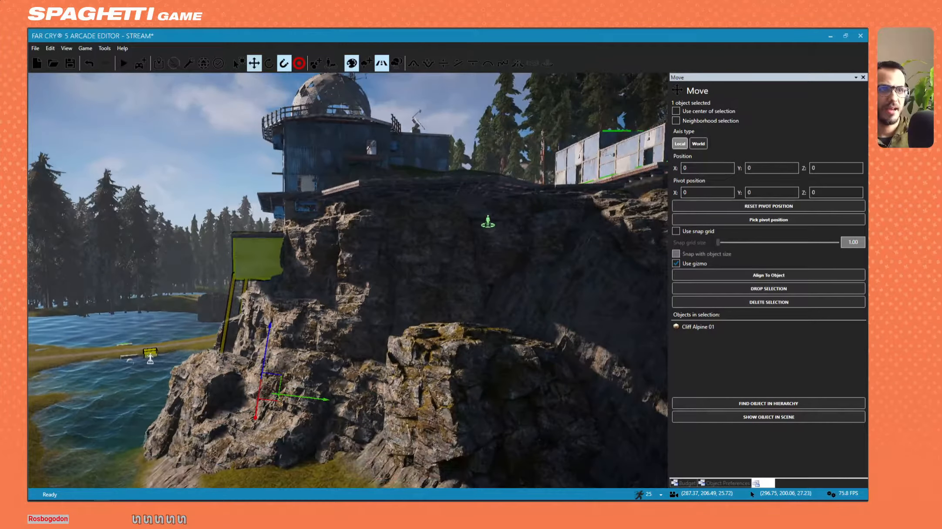
key(w)
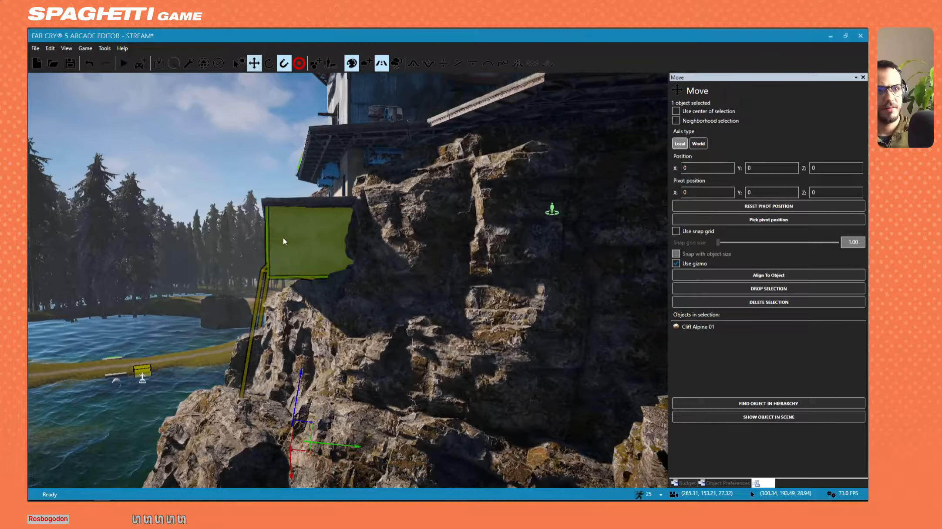
key(Delete)
mouse_move(282, 238)
right_down()
mouse_move(277, 266)
mouse_move(267, 238)
right_up()
key(w)
key(s)
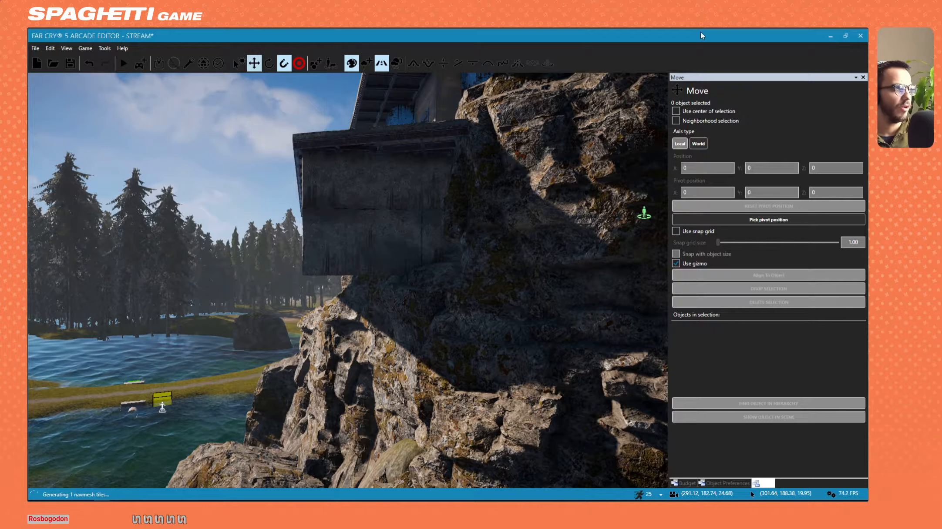
Search the object library for "support" and try placing Exterior Structure Support 02 at the outer edge of the concrete base
click(317, 66)
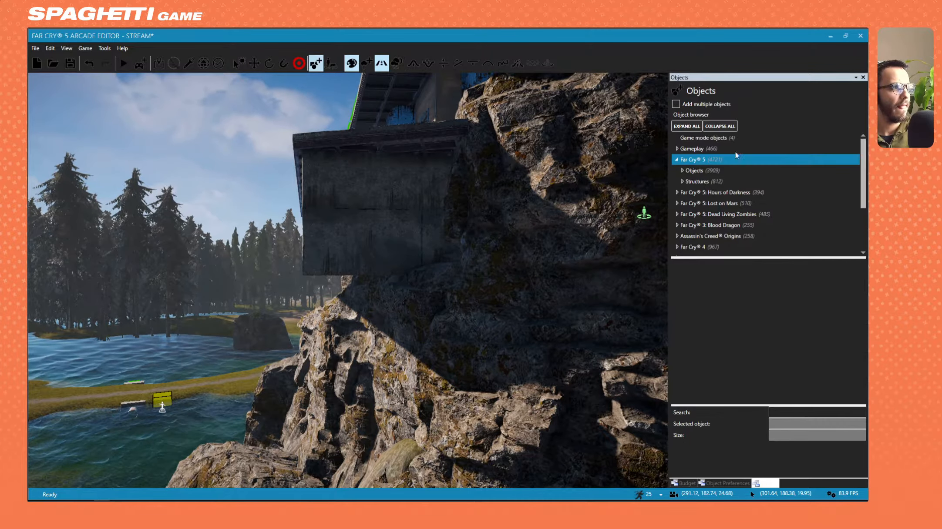
click(777, 411)
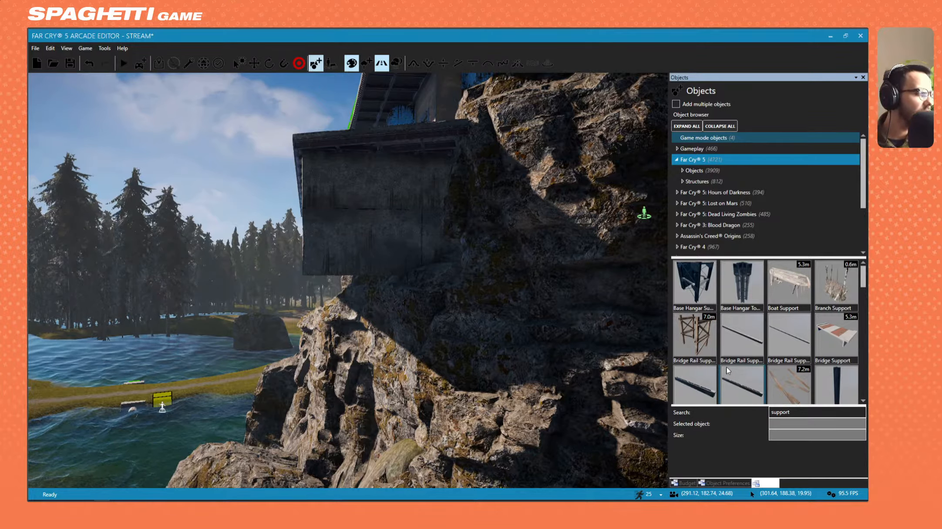
scroll(727, 370, down, 2)
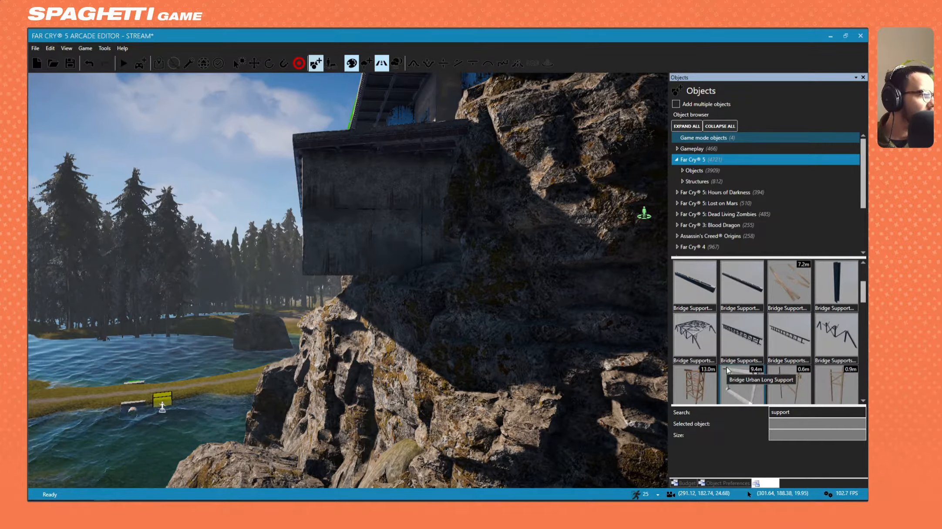
scroll(727, 370, down, 1)
scroll(728, 370, down, 2)
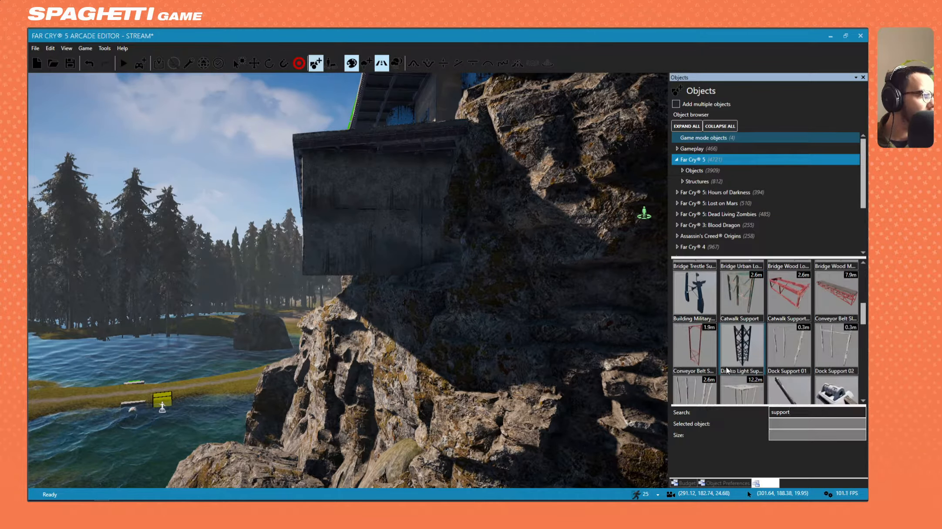
scroll(728, 370, down, 3)
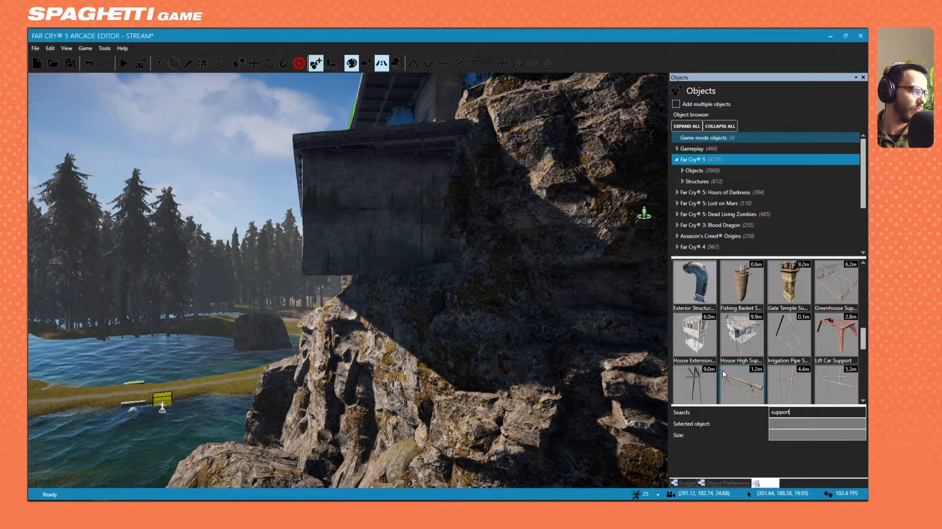
click(695, 285)
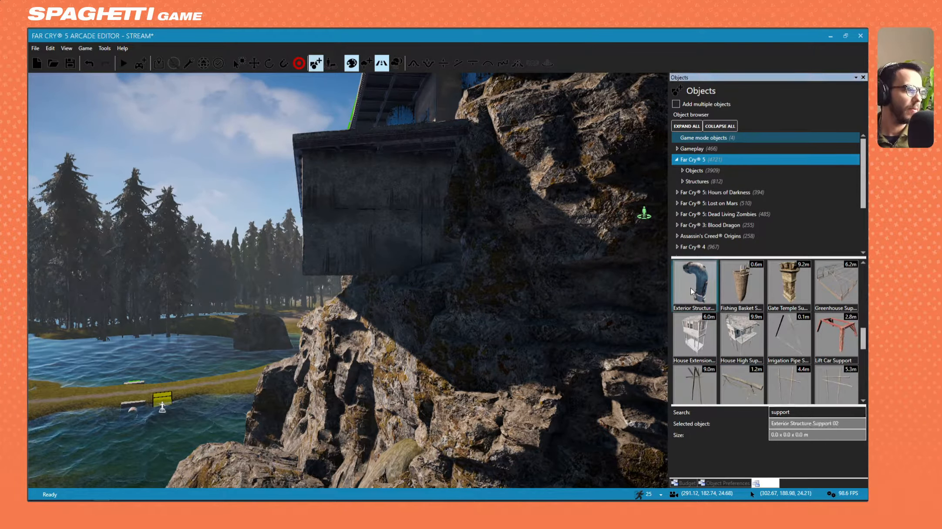
click(324, 244)
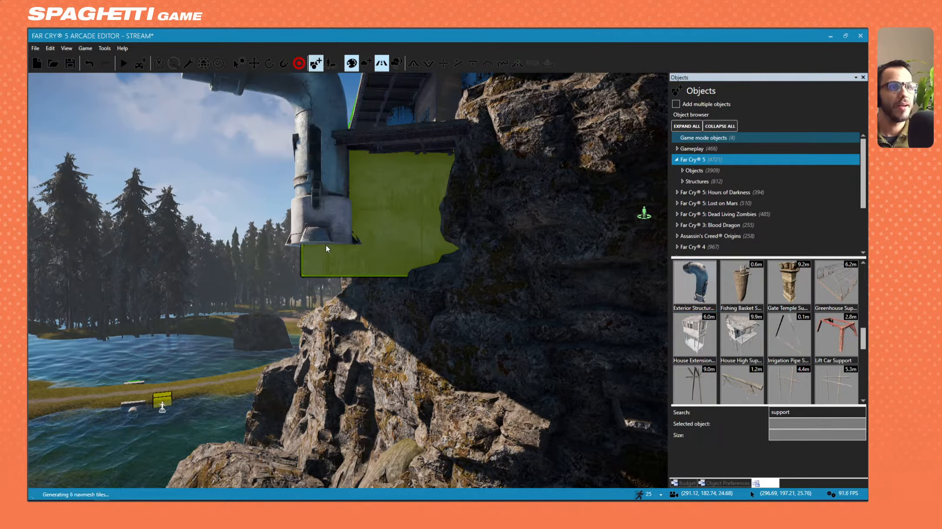
Examine Exterior Structure Support 02 beside the terrace and delete it
right_drag(325, 244, 227, 236)
key(d)
click(433, 168)
key(w)
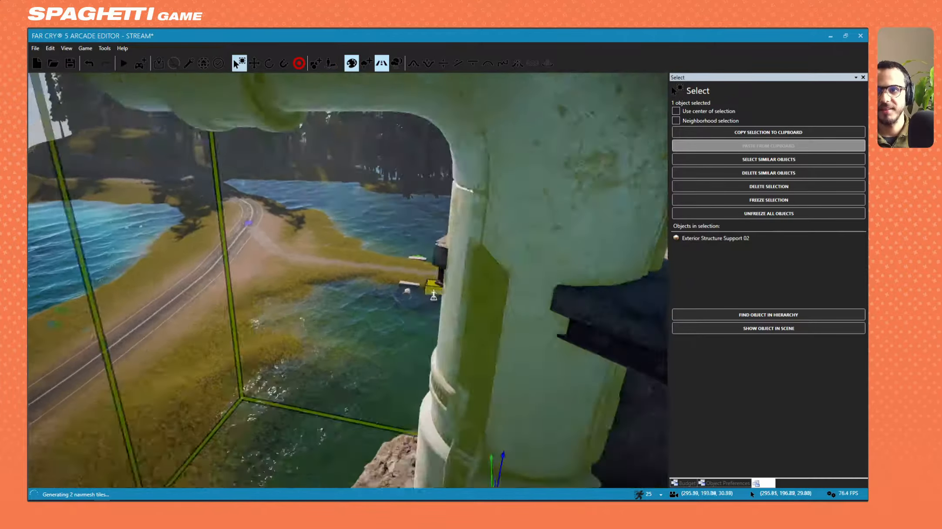
key(s)
right_drag(433, 169, 451, 149)
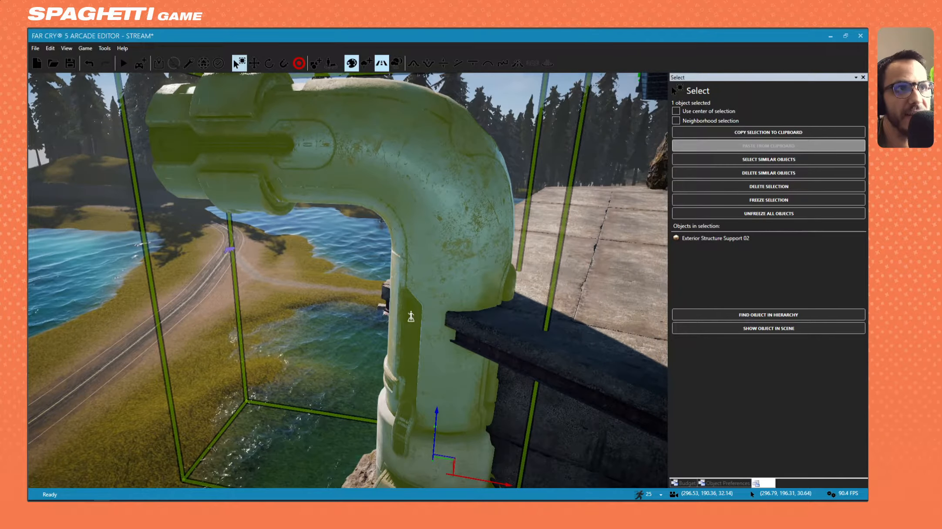
key(s)
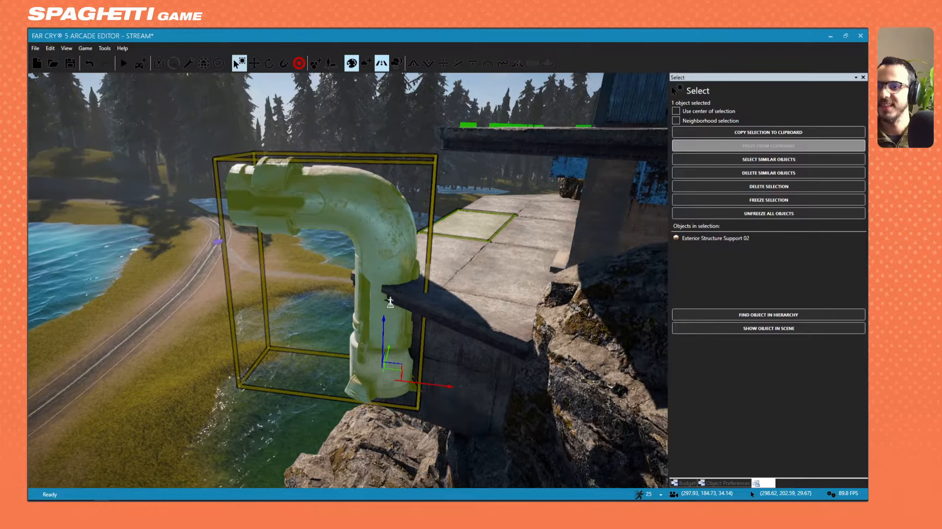
key(s)
right_drag(466, 252, 446, 308)
key(w)
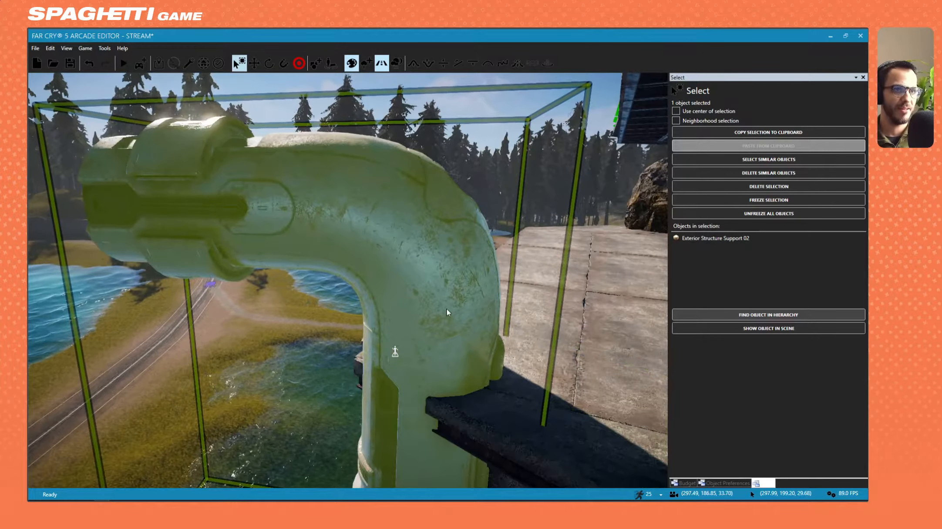
key(Delete)
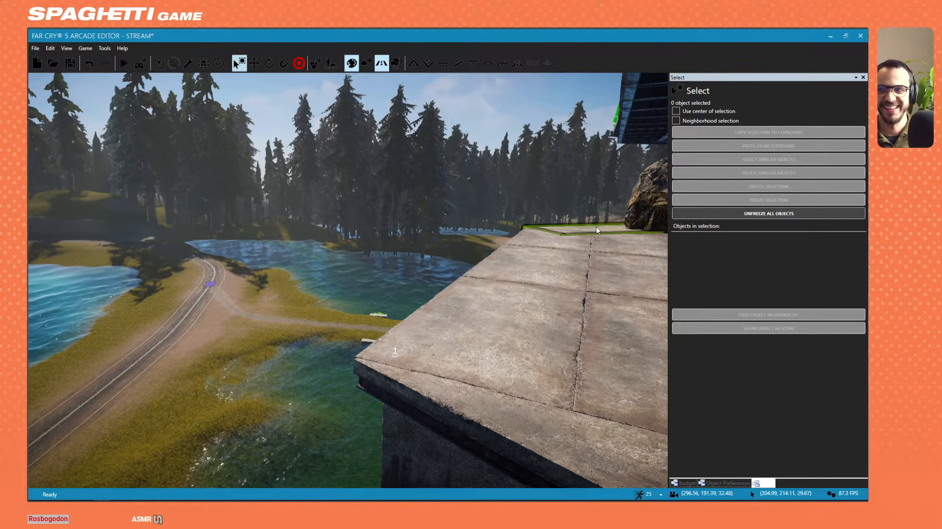
Search the object library for "beam" and look through the beam models for one that could support the terrace
right_drag(434, 218, 592, 132)
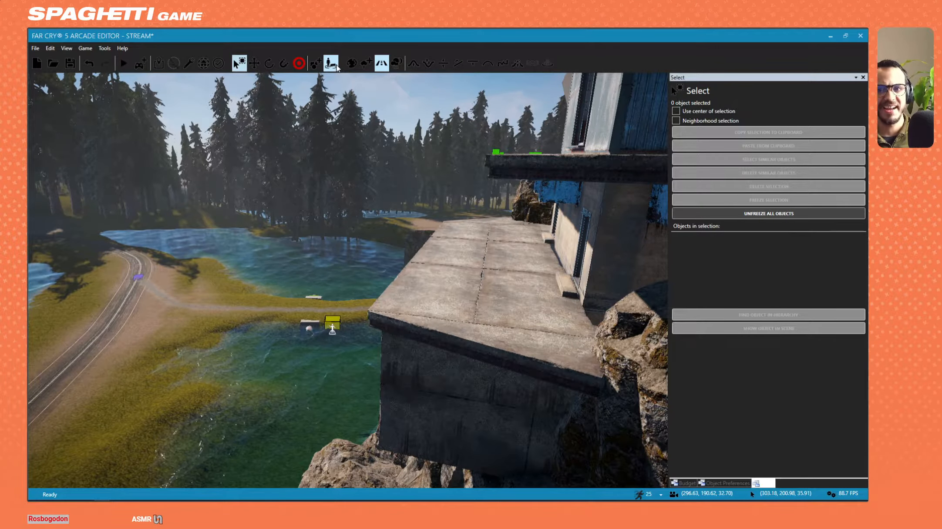
click(317, 66)
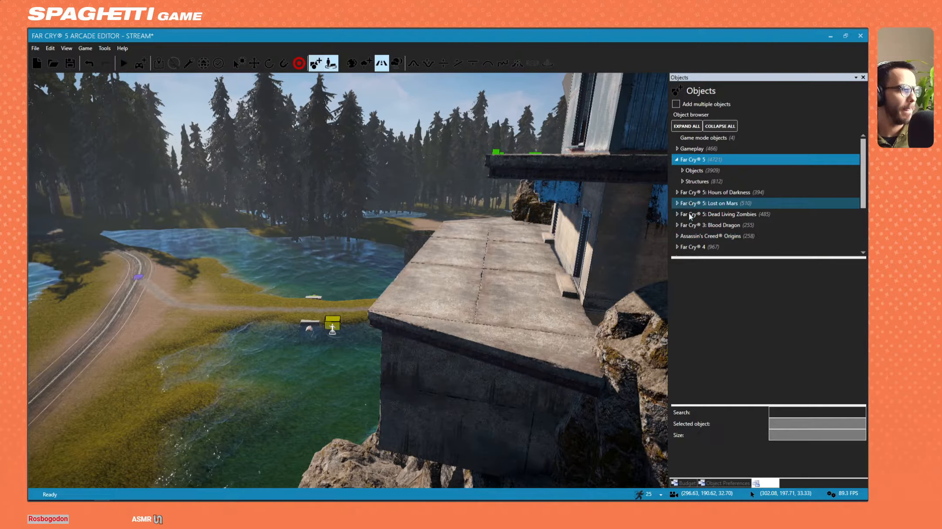
click(796, 413)
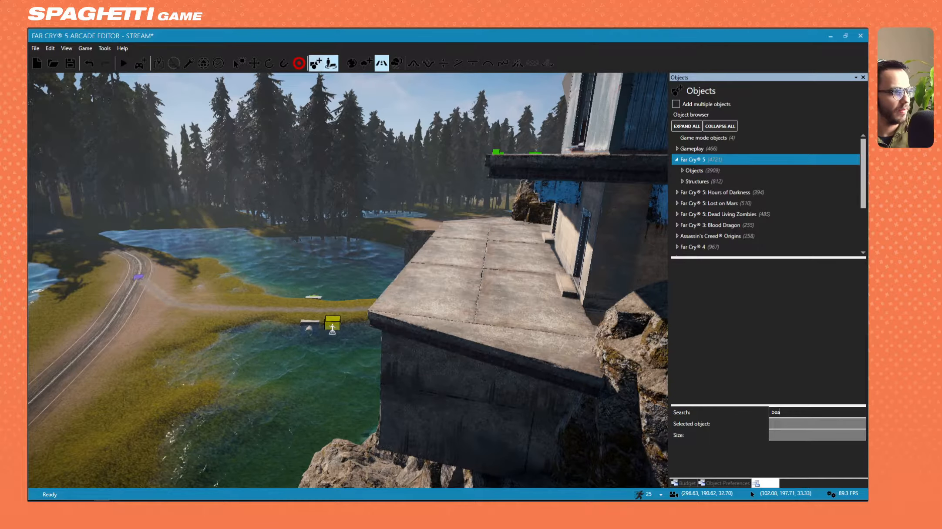
text(beam)
key(Return)
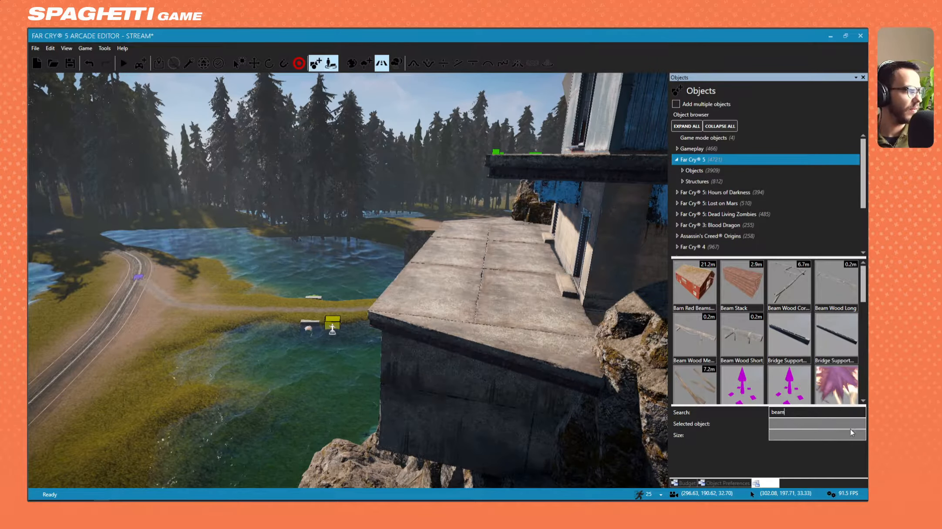
scroll(793, 354, down, 5)
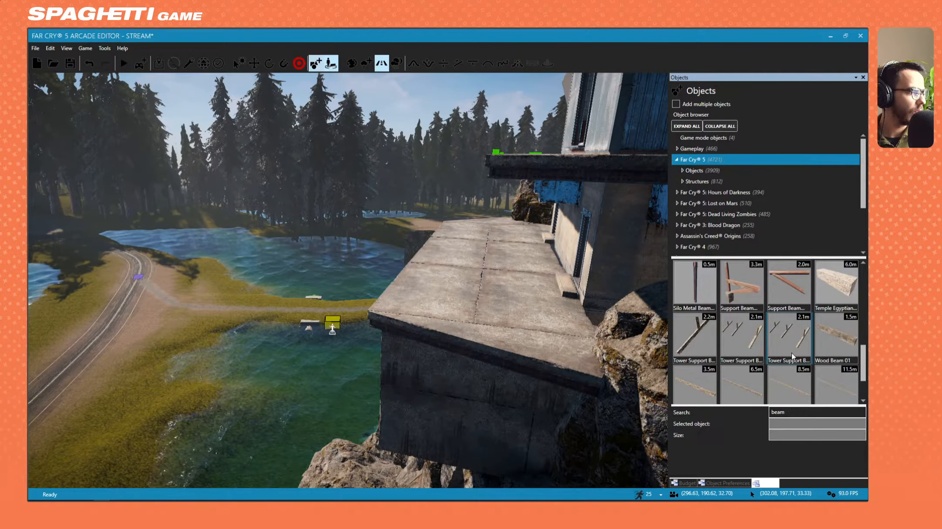
scroll(791, 353, down, 2)
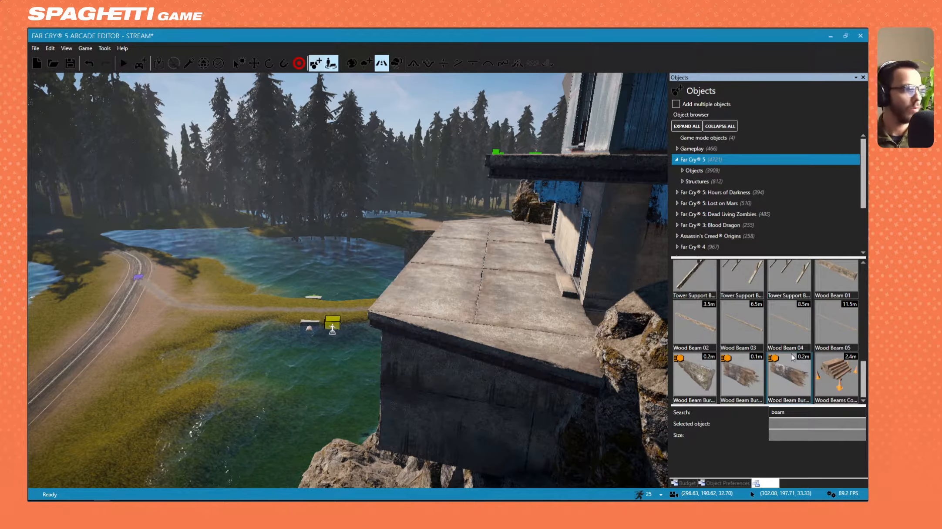
scroll(798, 377, up, 3)
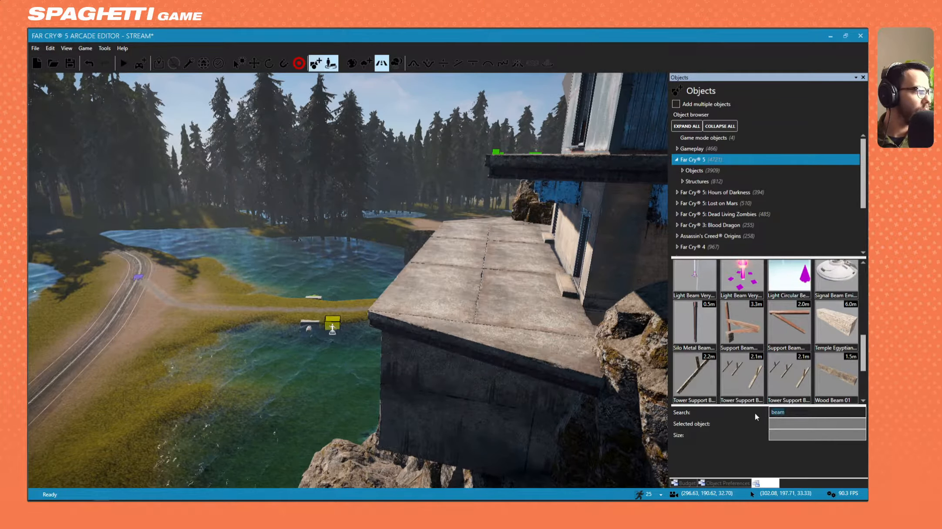
Search the object library for "support" and try placing Danko Light Supports on the terrace's outer corner
text(suppor)
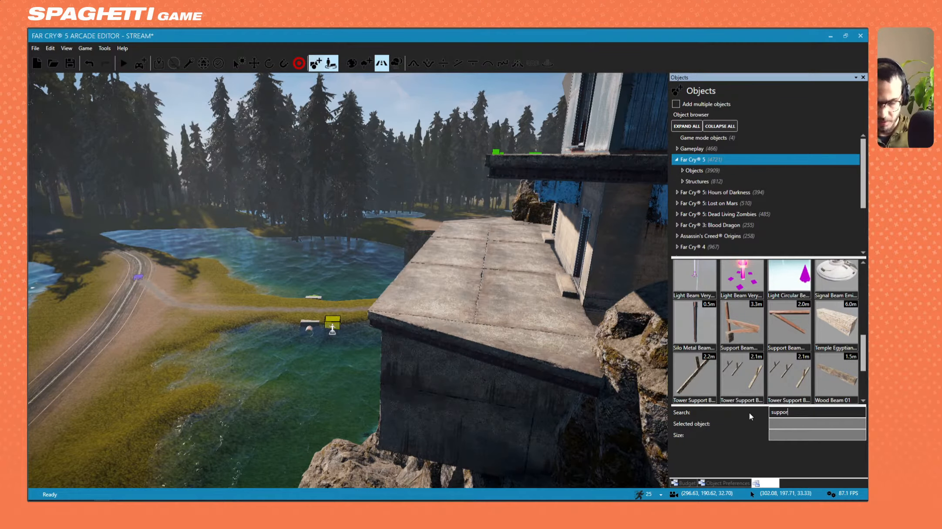
text(t)
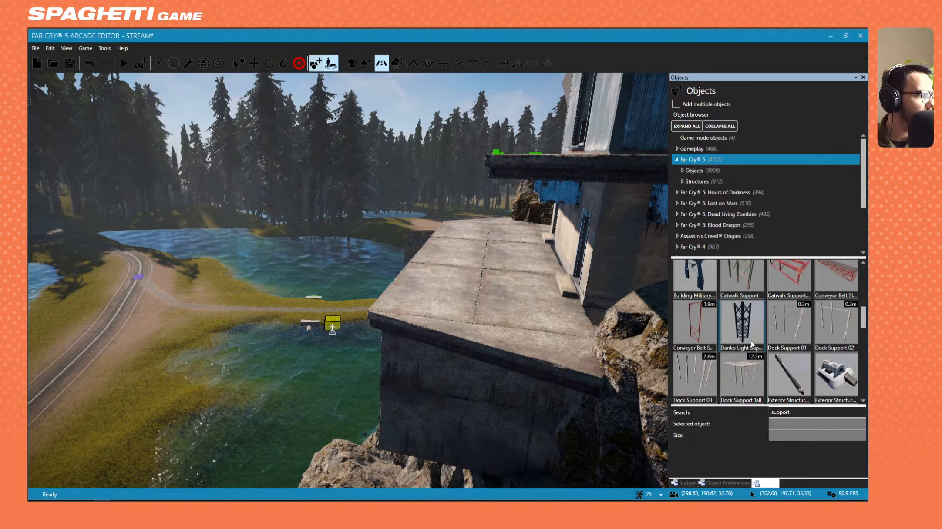
click(752, 344)
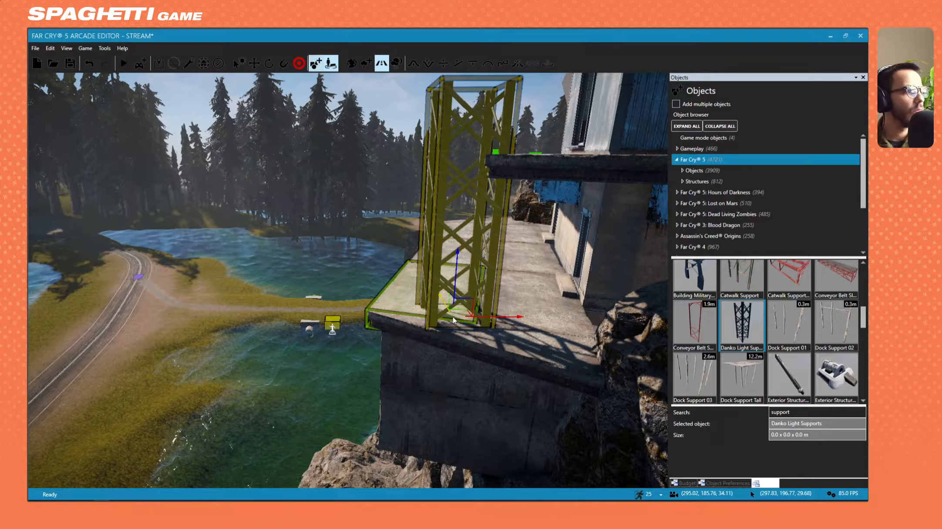
click(451, 321)
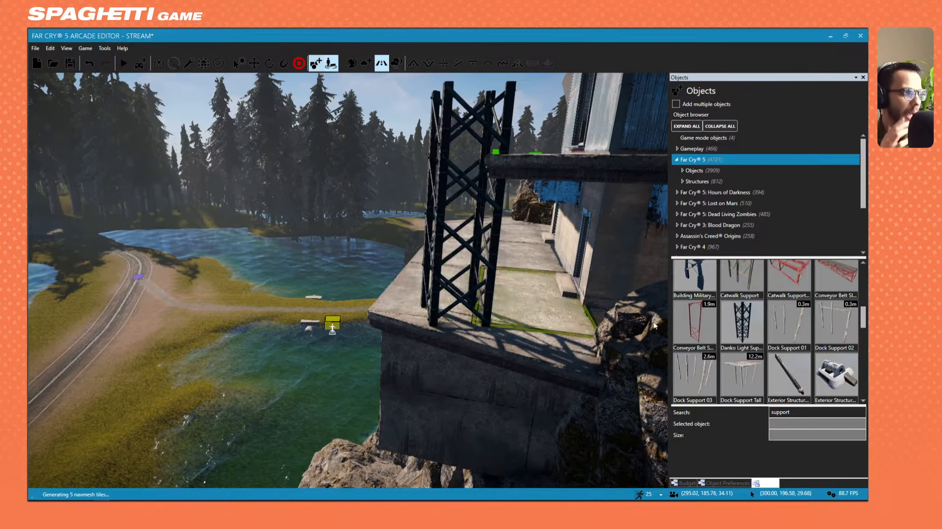
Place a Catwalk Support at the terrace's outer corner and delete the Danko Light Supports
scroll(754, 341, up, 1)
click(750, 342)
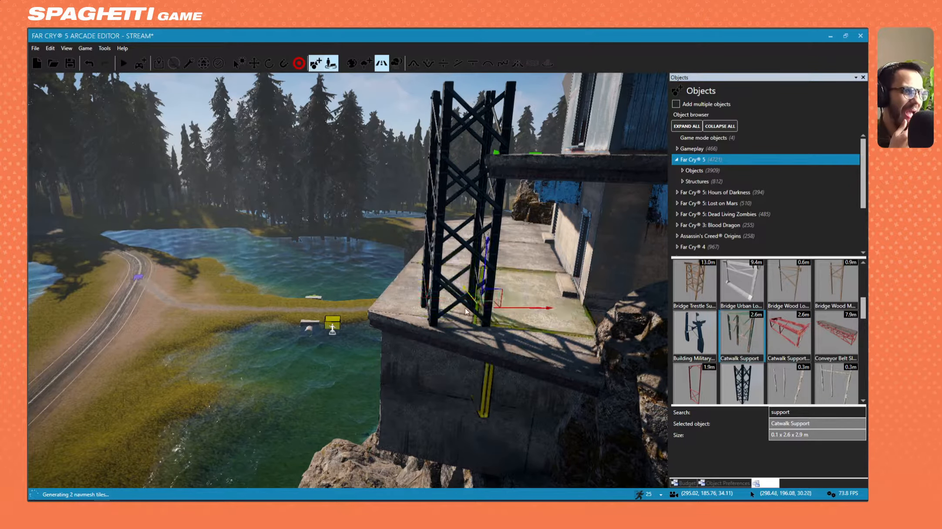
click(431, 285)
key(Delete)
click(416, 366)
right_drag(425, 351, 440, 370)
key(w)
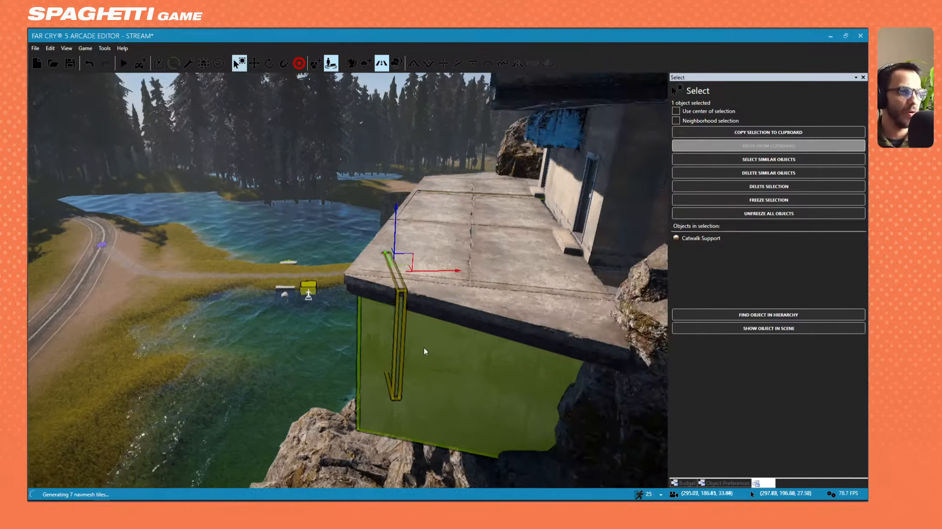
Use Snap to try the Catwalk Support against the terrace edge and on the rocks beneath the concrete base
drag(494, 259, 309, 305)
key(w)
right_drag(309, 306, 481, 305)
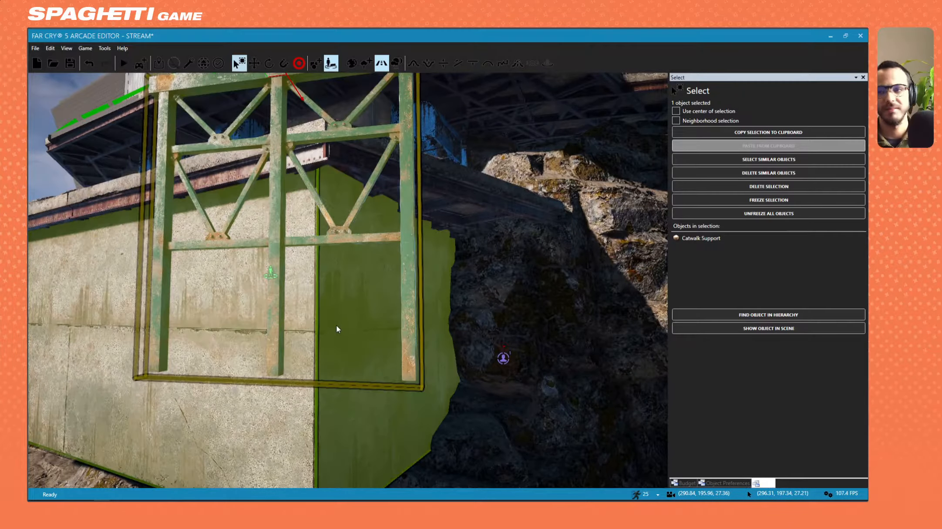
key(s)
key(a)
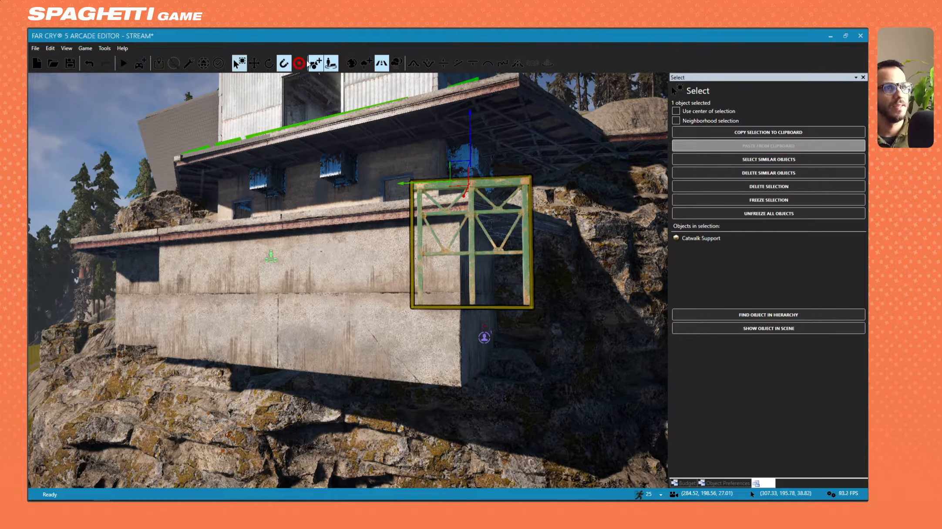
click(284, 63)
click(321, 278)
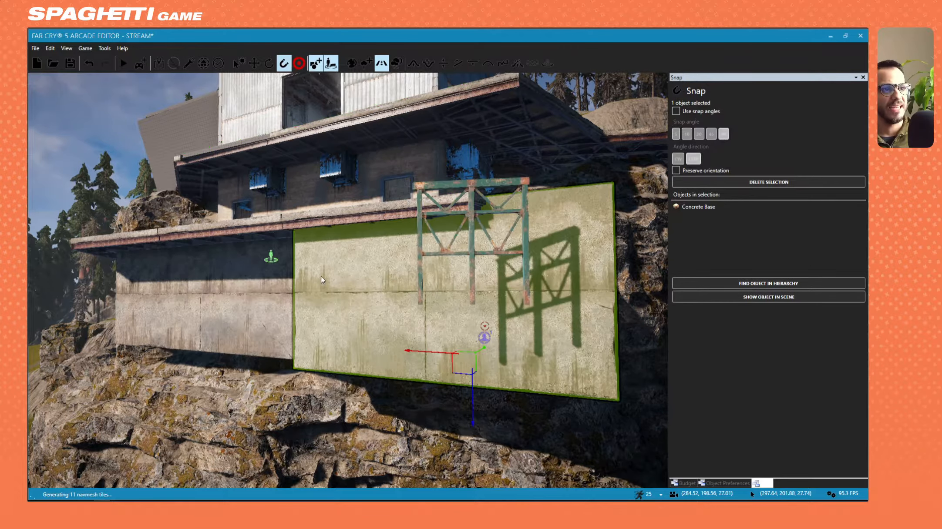
click(409, 296)
click(470, 187)
drag(325, 87, 484, 204)
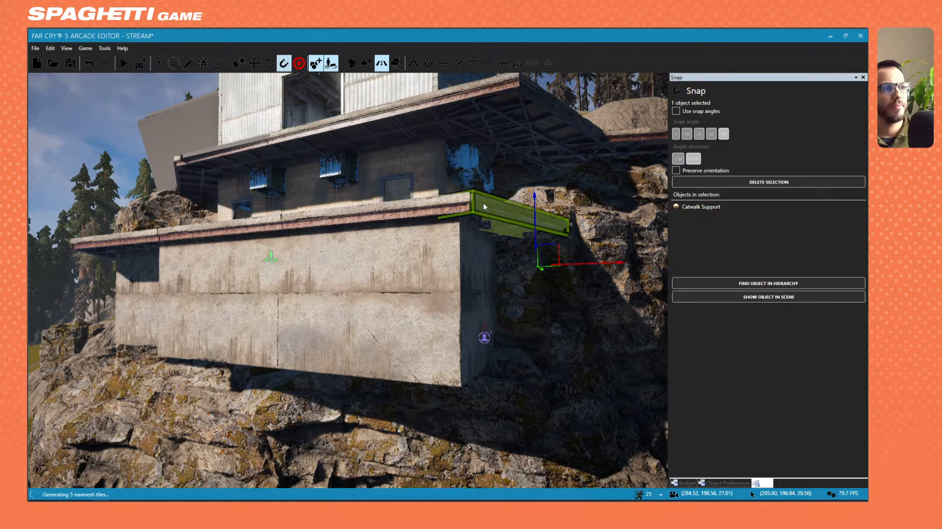
drag(489, 235, 279, 418)
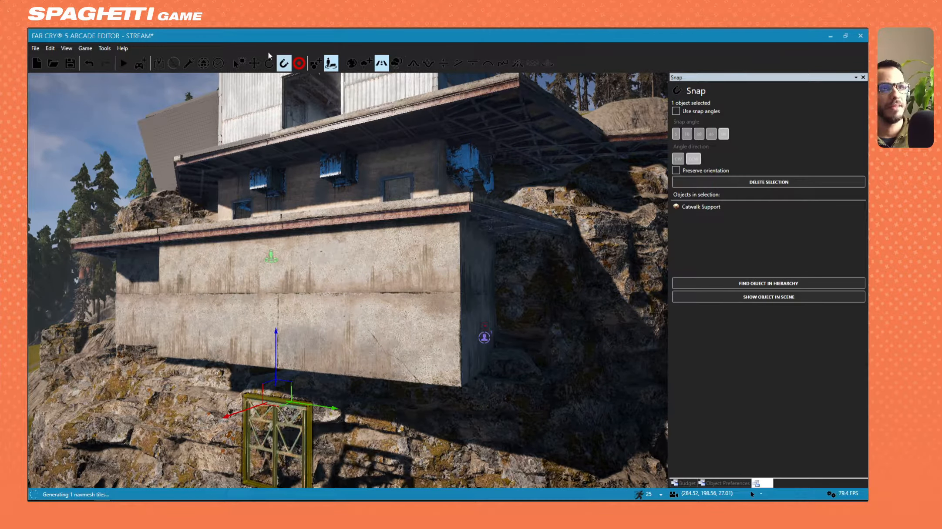
Switch to the Rotate tool and examine from the side how the Catwalk Support sits beneath the concrete base
click(270, 65)
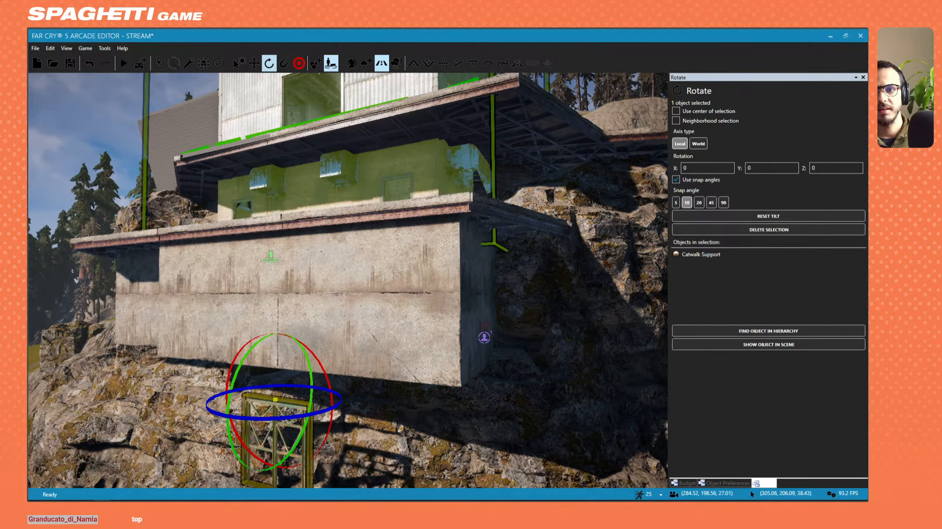
key(w)
right_drag(339, 192, 343, 237)
key(a)
key(a)
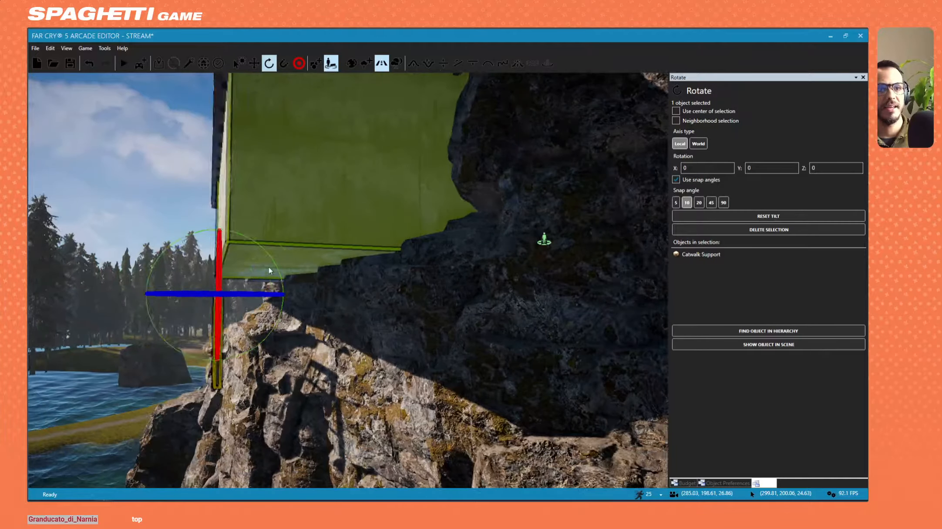
key(w)
key(d)
click(315, 206)
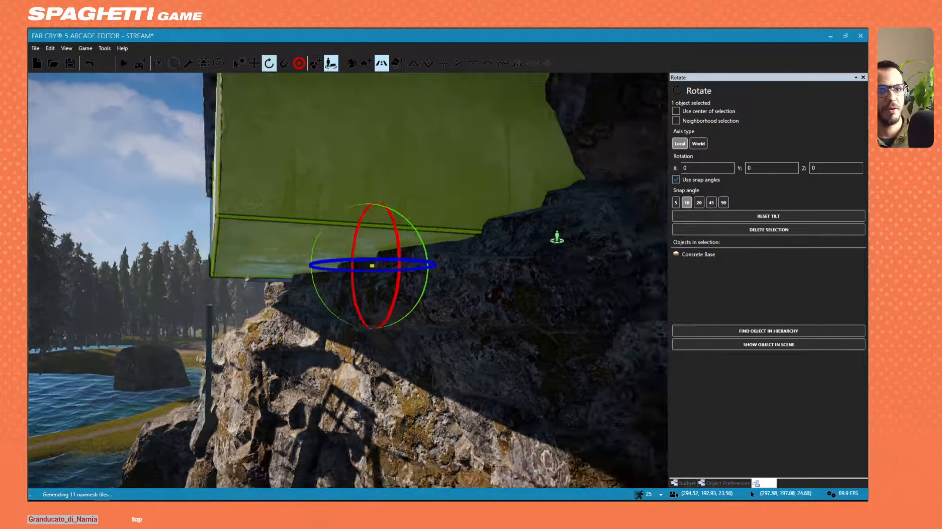
key(s)
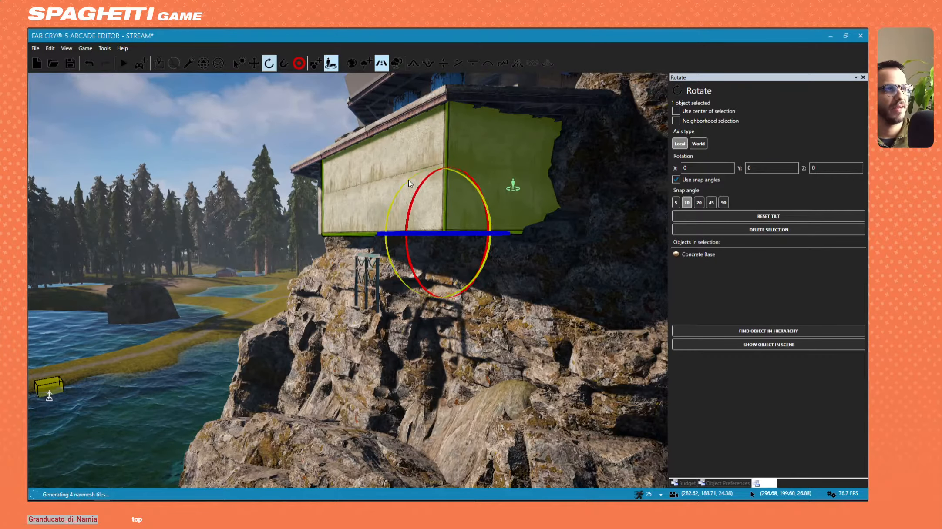
Deselect the concrete base and examine the terrace and cliff from the distant road and from below
right_drag(334, 196, 301, 191)
key(s)
key(d)
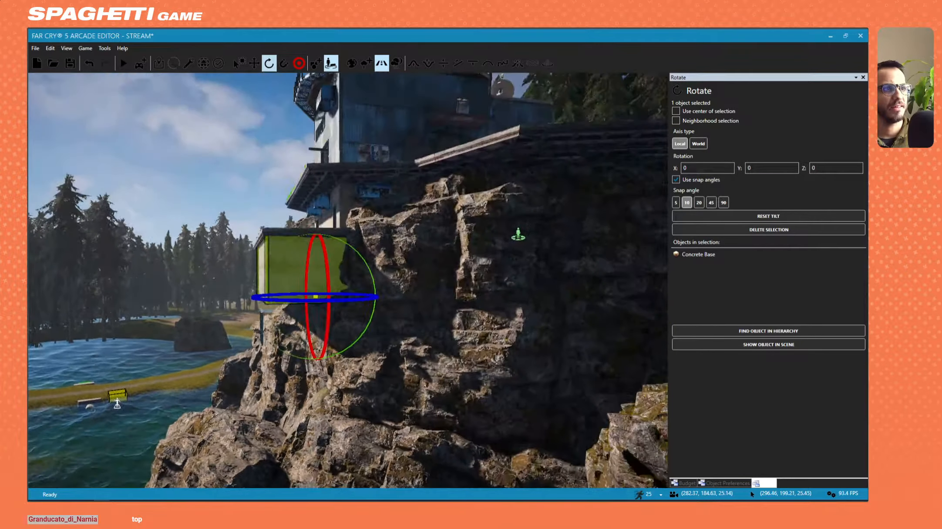
key(s)
mouse_move(491, 191)
right_down()
mouse_move(489, 144)
mouse_move(486, 202)
mouse_move(487, 191)
right_up()
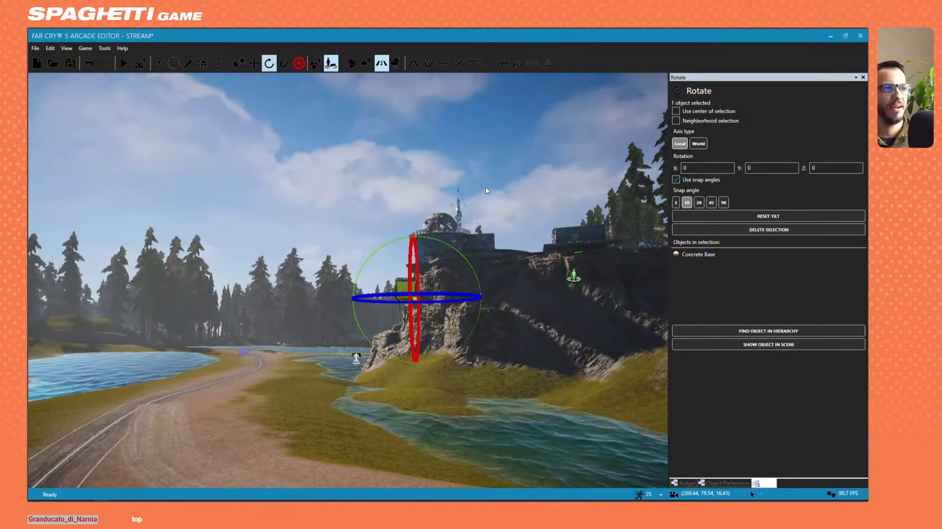
click(494, 166)
key(d)
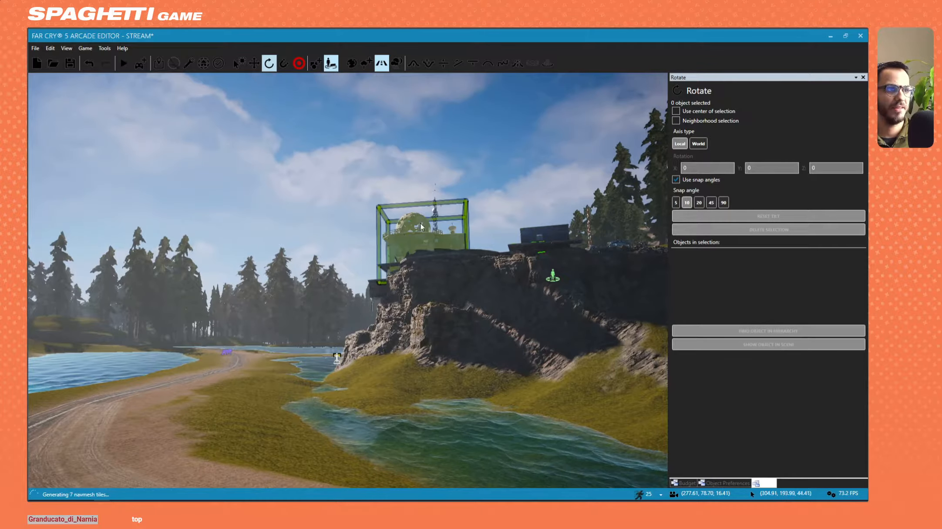
key(w)
mouse_move(533, 262)
right_down()
mouse_move(518, 260)
mouse_move(525, 311)
mouse_move(525, 270)
mouse_move(535, 276)
right_up()
key(w)
click(524, 277)
key(w)
key(d)
click(243, 224)
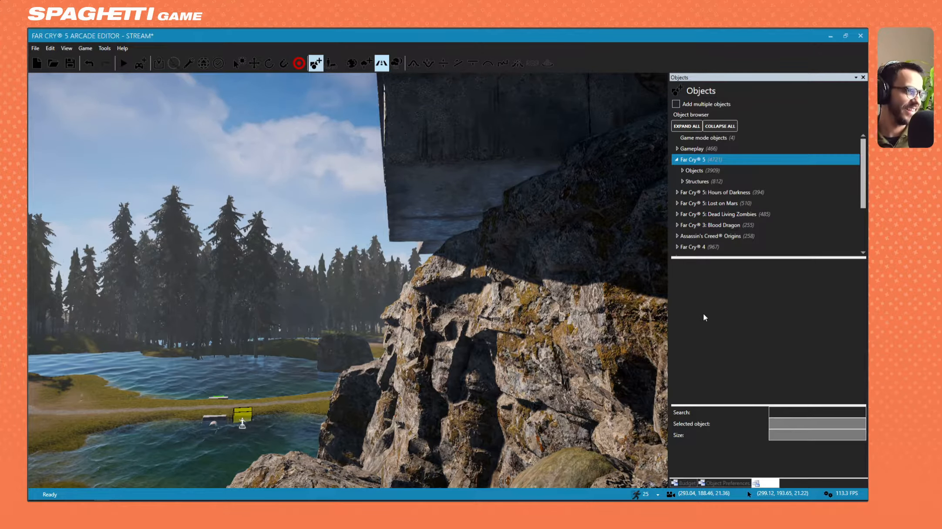
Search the object library for "support" and look through the models for a suitable terrace support
click(787, 411)
text(su)
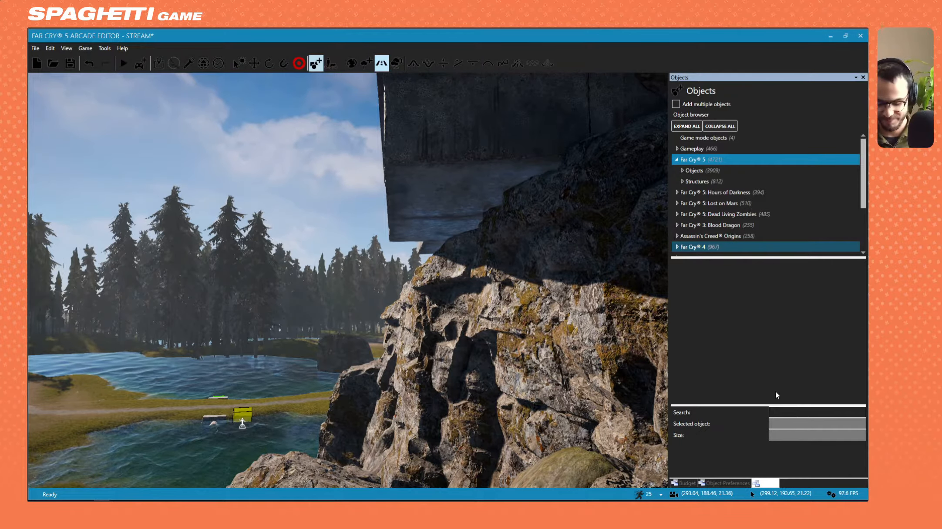
text(pport)
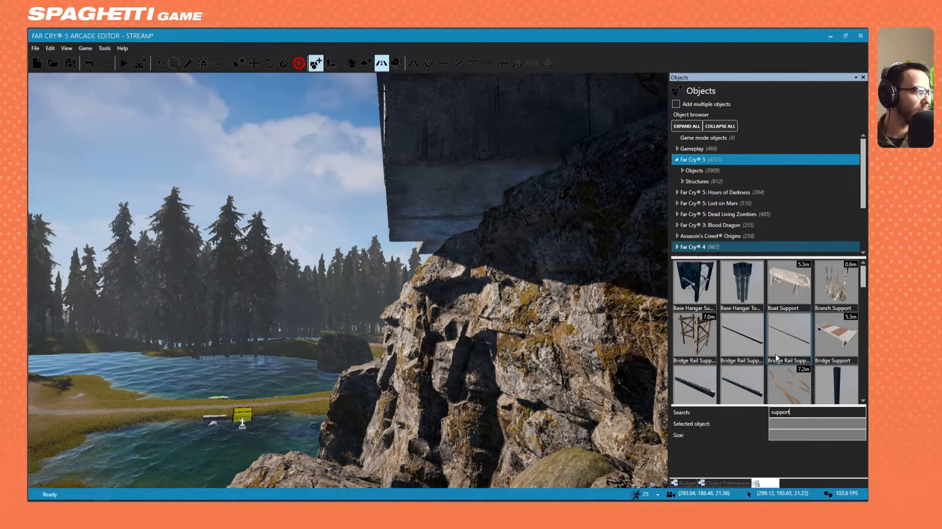
scroll(776, 353, down, 1)
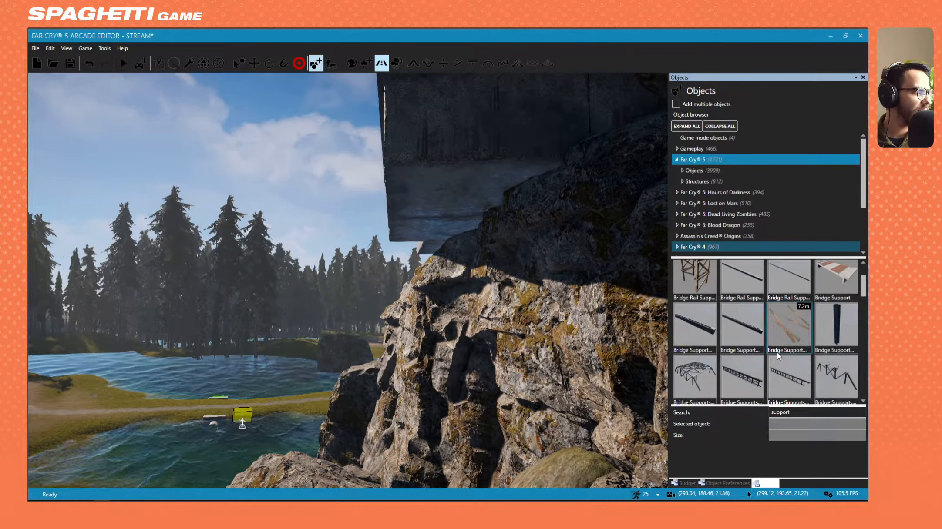
scroll(777, 352, down, 3)
scroll(779, 353, down, 5)
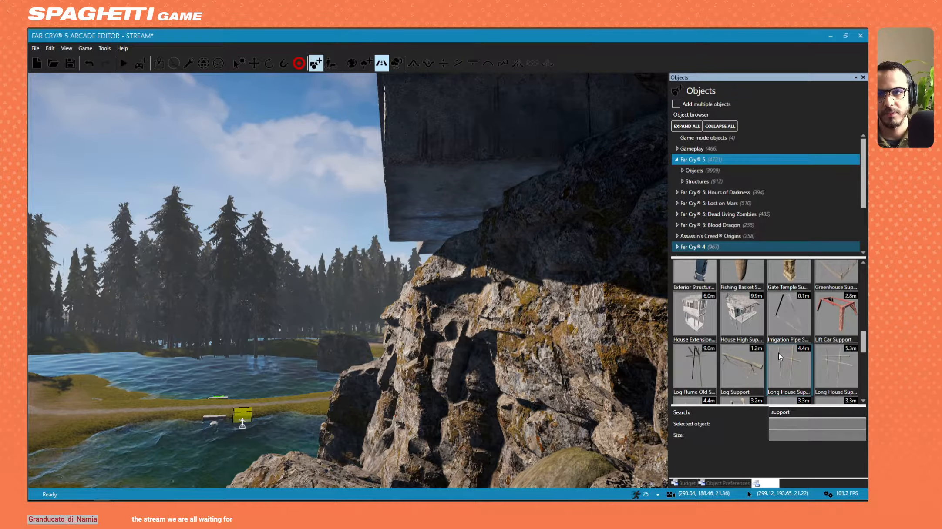
scroll(779, 352, down, 5)
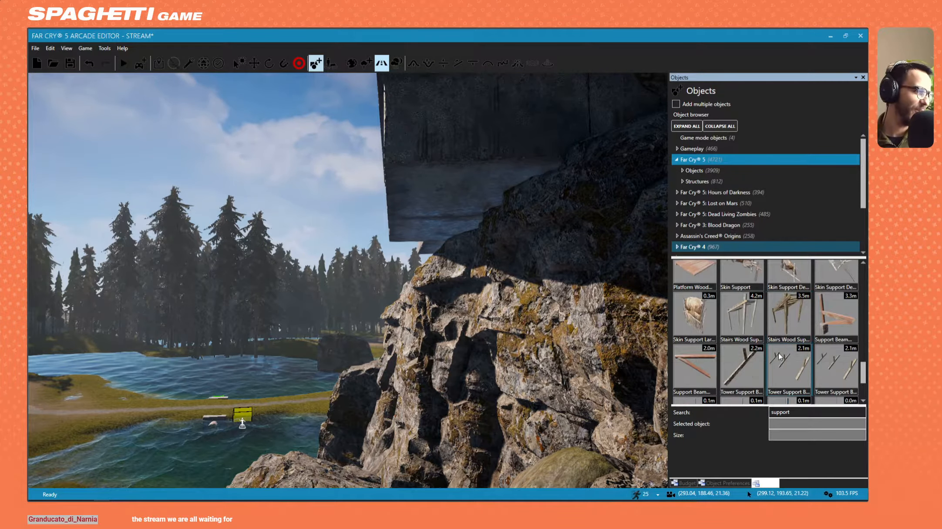
scroll(780, 352, up, 5)
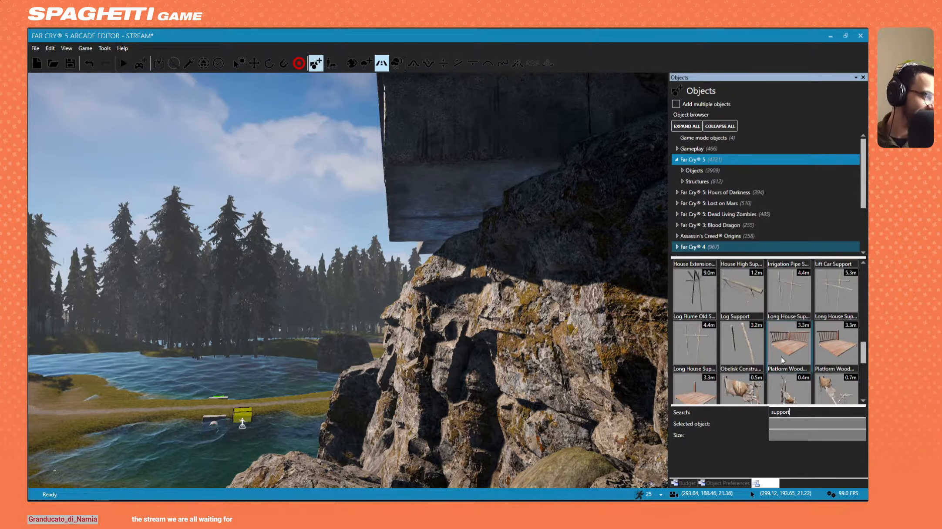
scroll(777, 348, up, 3)
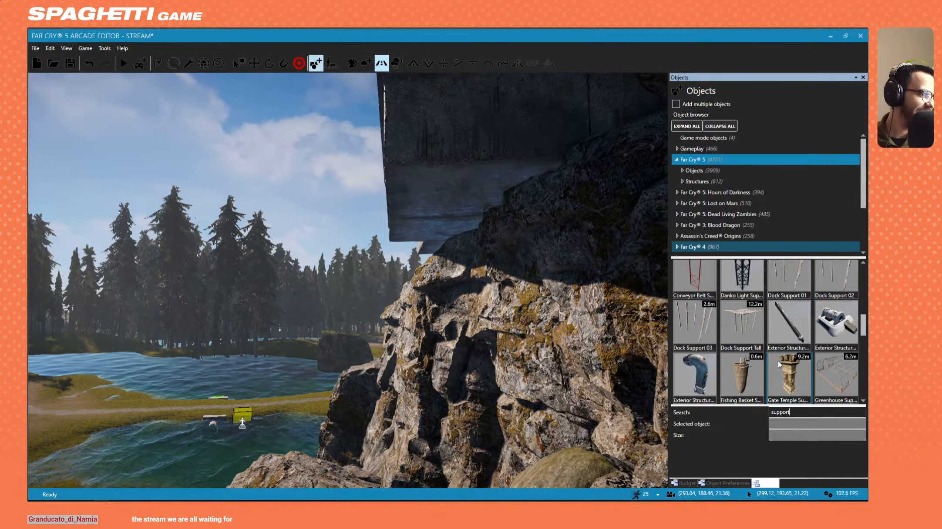
Inspect the radar dome building from above and the multi-storey structure standing over the water from below
right_drag(618, 322, 562, 334)
key(s)
key(w)
key(d)
key(s)
key(w)
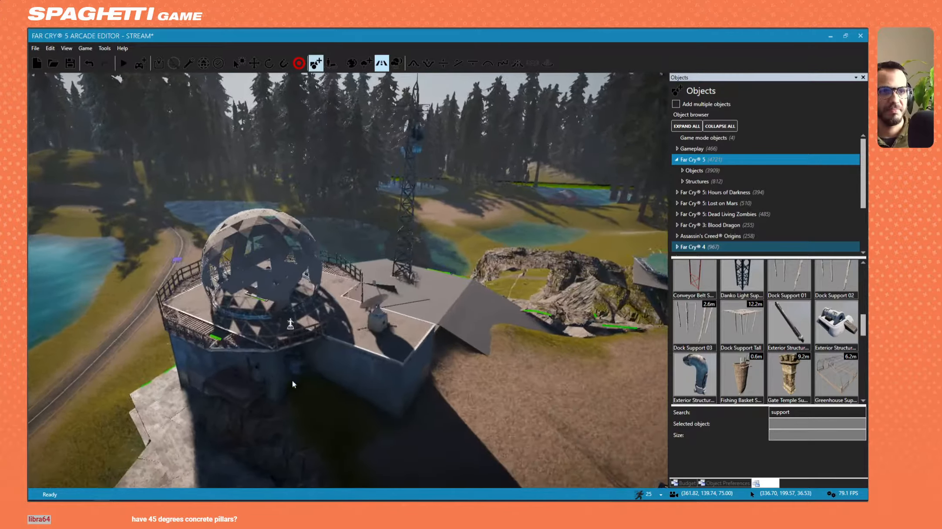
right_drag(292, 381, 227, 363)
key(s)
key(s)
key(w)
key(w)
key(w)
key(s)
right_drag(329, 312, 261, 307)
key(d)
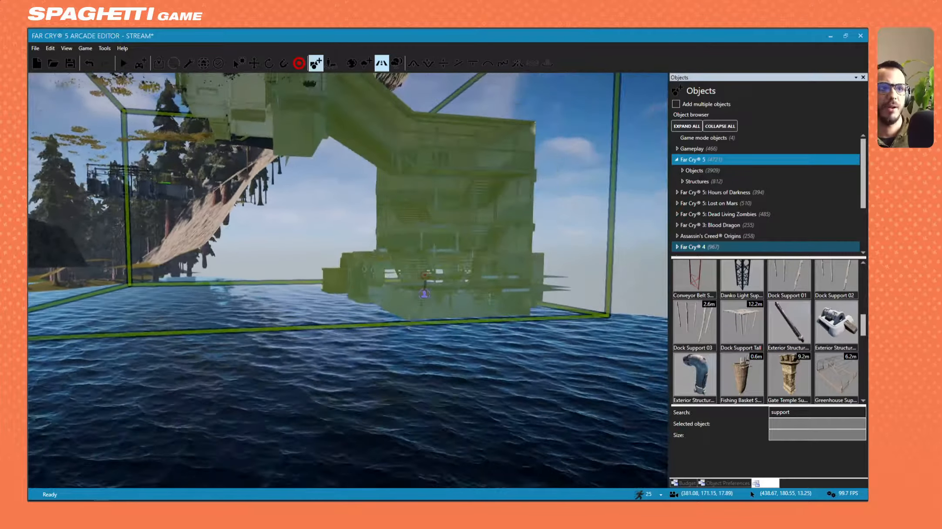
Survey the lake, winding road and forested map edge from high above
right_drag(457, 299, 457, 164)
key(w)
key(w)
key(s)
key(s)
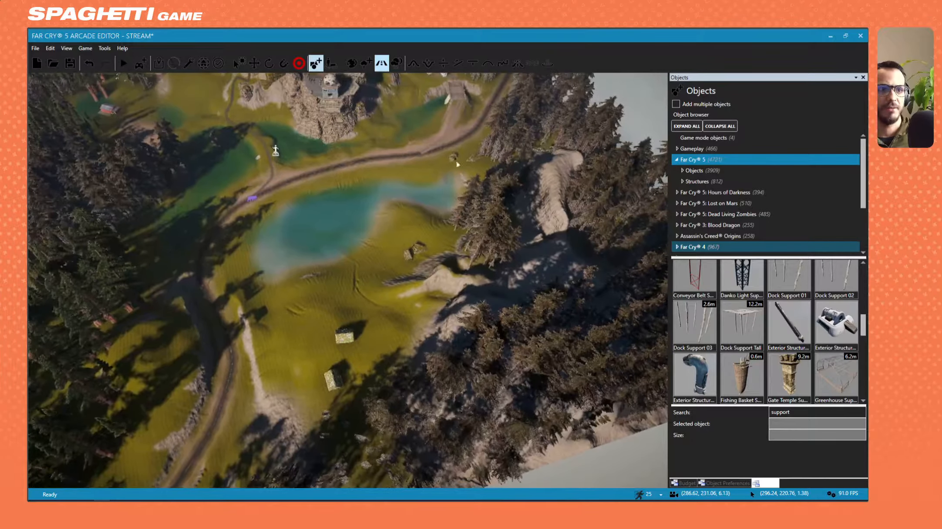
right_drag(222, 294, 435, 394)
right_drag(307, 270, 315, 325)
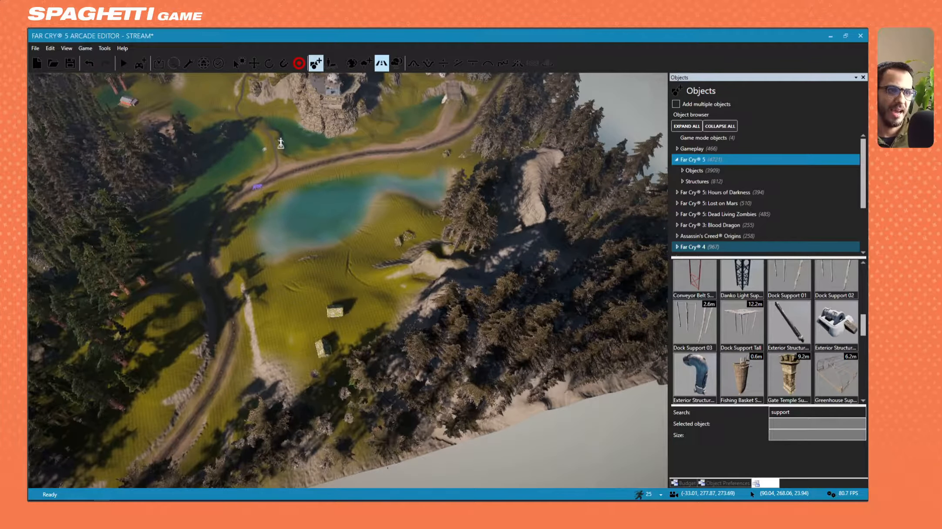
Examine the radar station and its cliff across the lake from the grassy hill beside the overgrown thatched hut
key(w)
right_drag(333, 395, 299, 391)
right_drag(207, 393, 199, 338)
key(w)
key(w)
key(w)
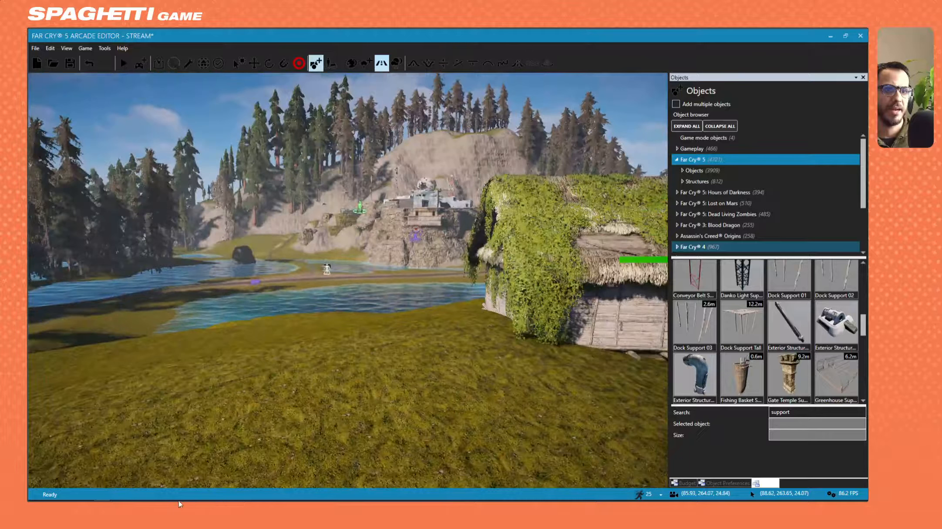
key(a)
right_drag(110, 318, 121, 340)
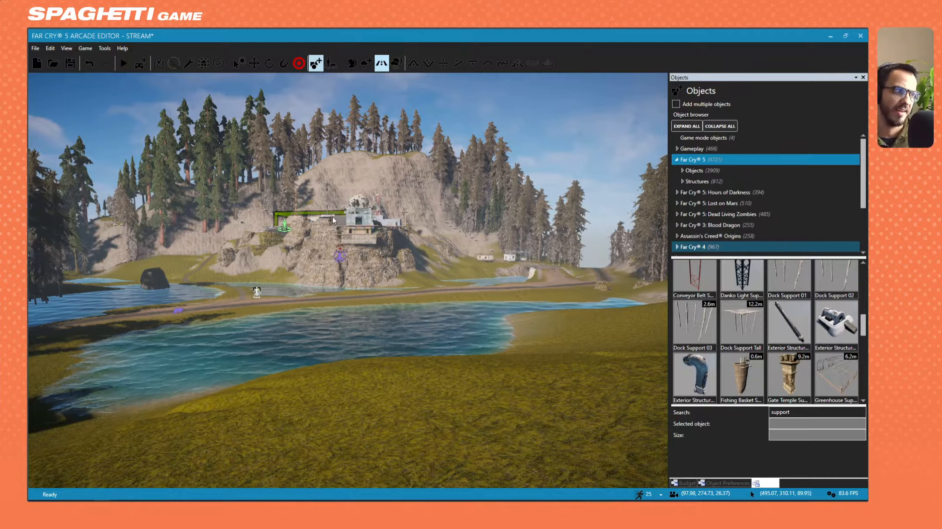
right_drag(338, 220, 344, 227)
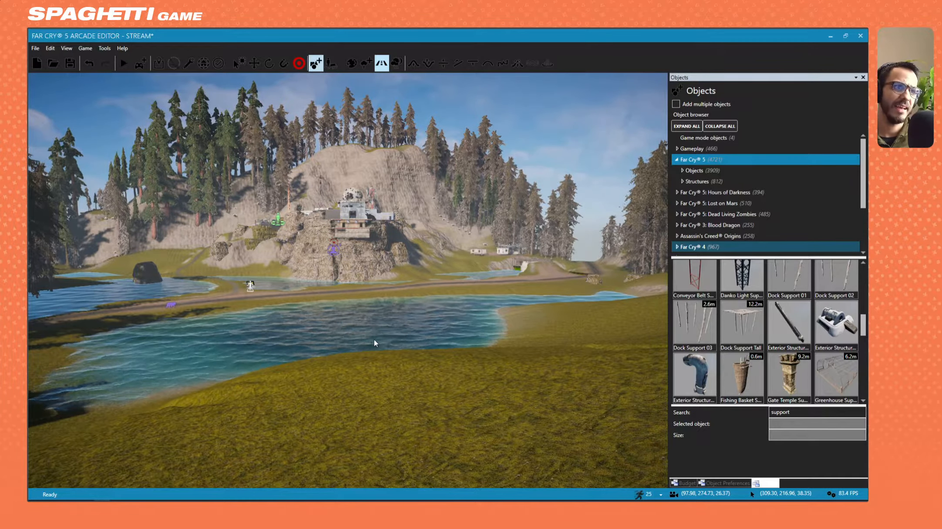
right_drag(374, 340, 348, 340)
Examine the cliff outpost, the bridge with its checkpoint and the dirt road up the mountain from several sides
key(w)
key(w)
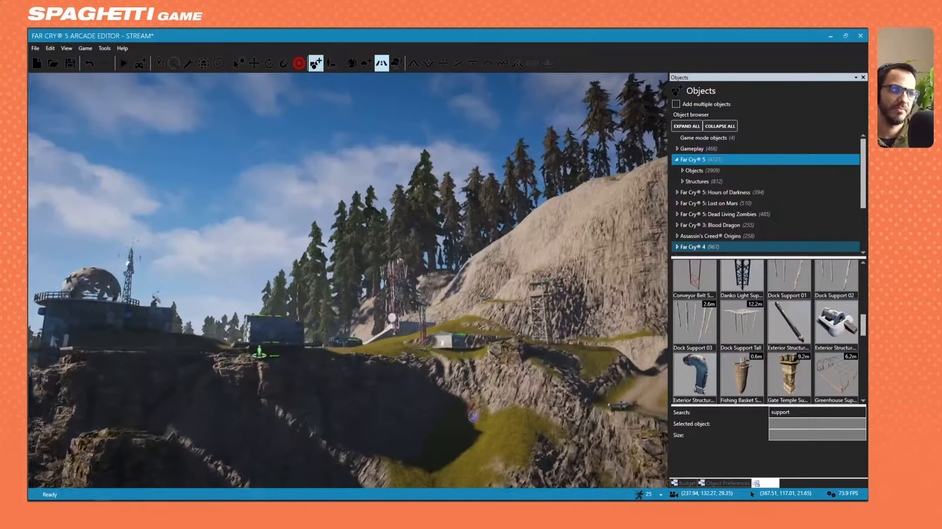
key(s)
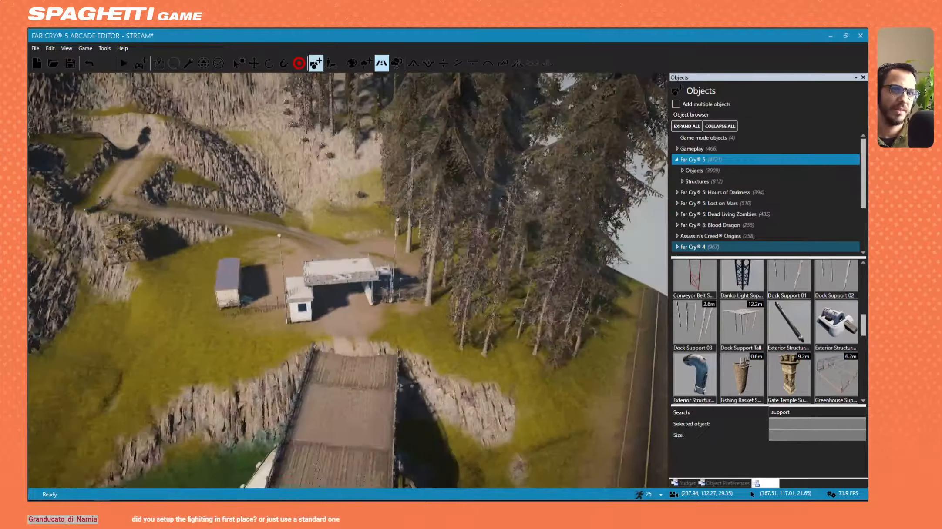
key(s)
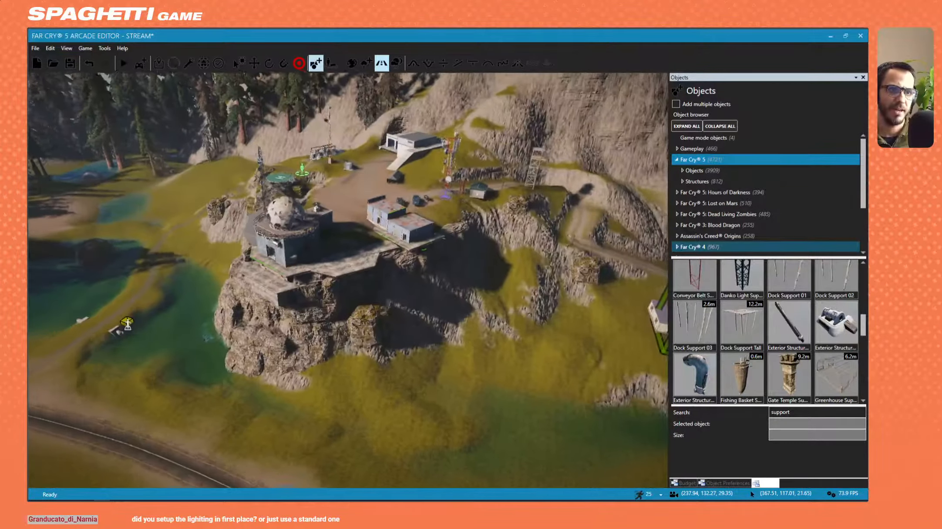
key(w)
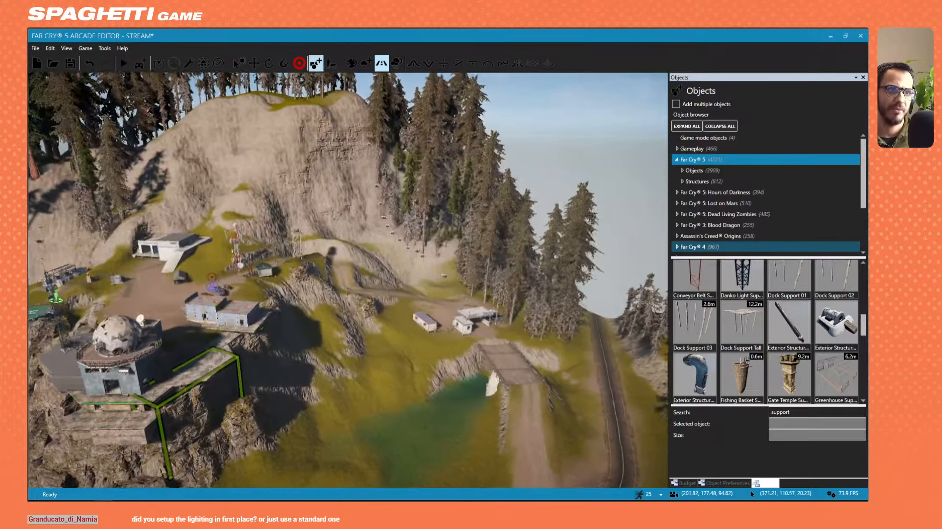
key(d)
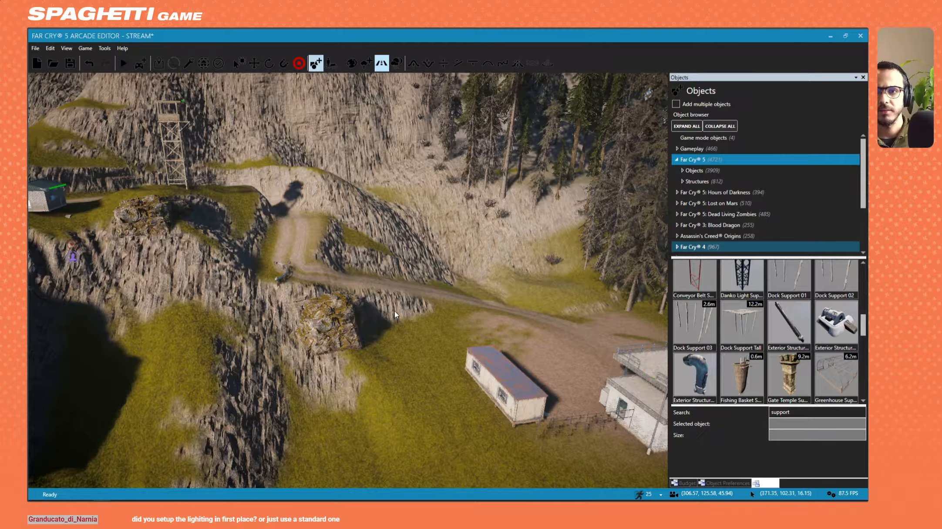
key(d)
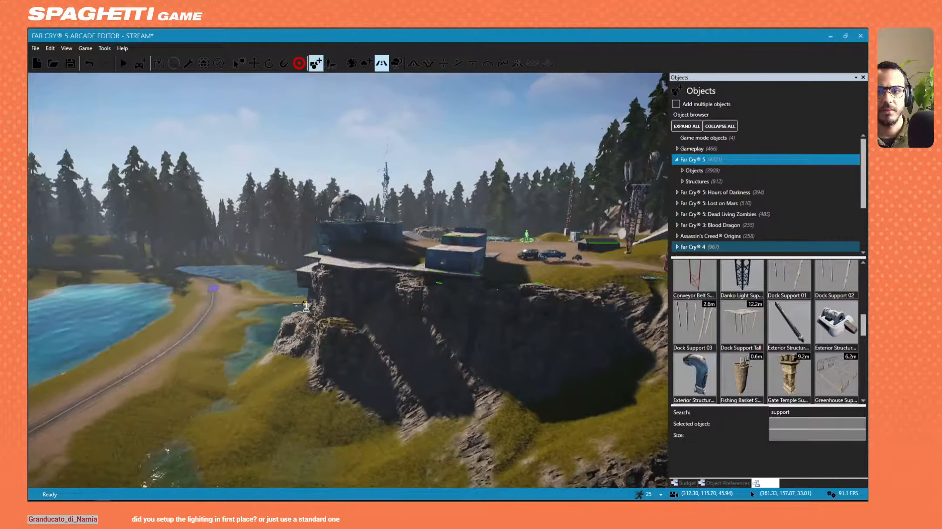
Set the environment's time of day to 09:17 while facing the shaded cliff below the radar station
right_drag(437, 294, 393, 312)
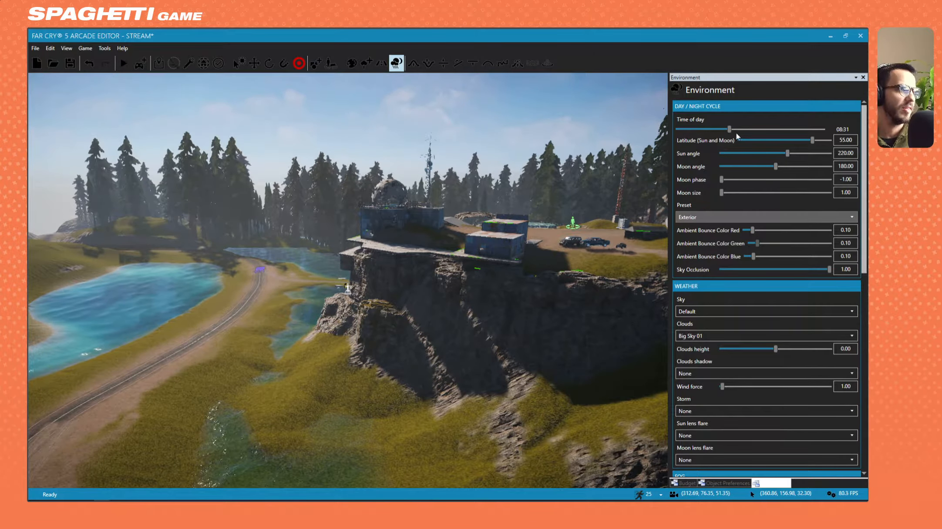
drag(729, 130, 759, 133)
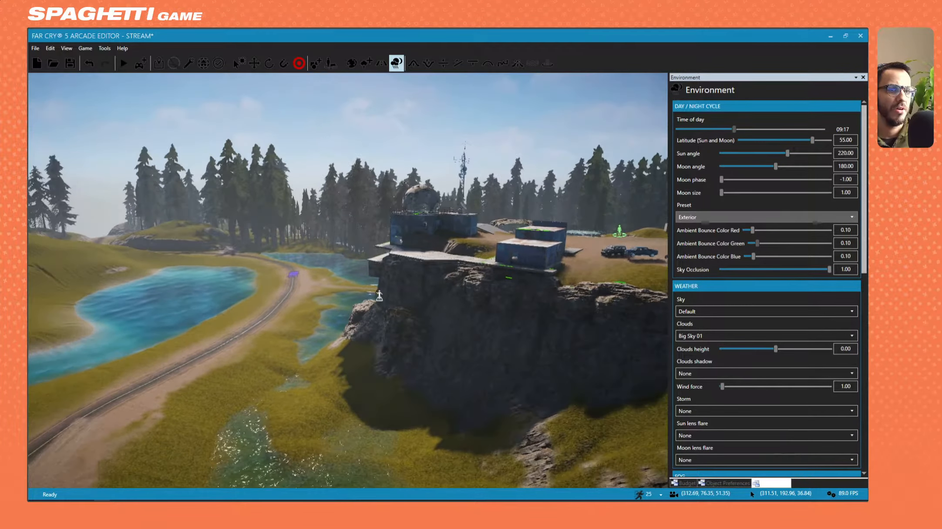
key(w)
Inspect the lighting over the outpost yard and inside the building whose open doorway overlooks the lake
right_drag(379, 296, 149, 379)
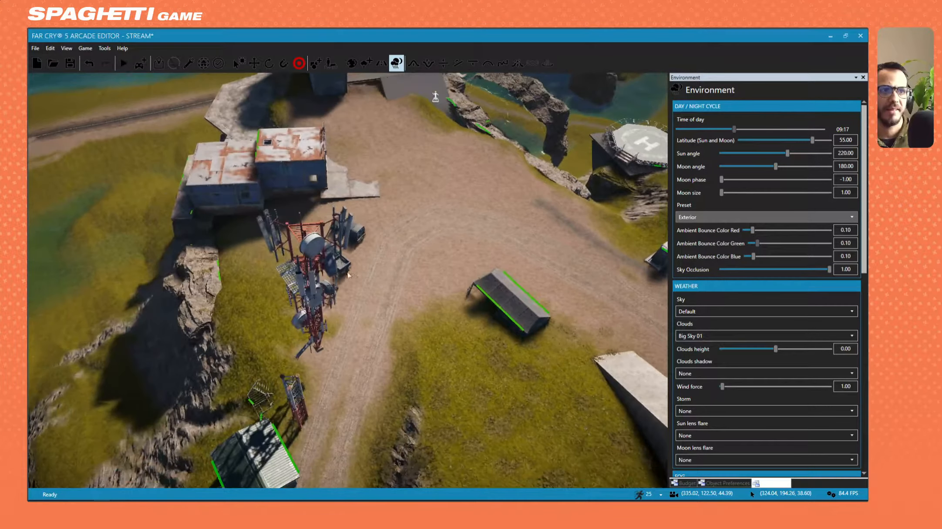
right_drag(348, 275, 356, 308)
key(w)
key(s)
key(w)
key(s)
key(w)
key(s)
key(w)
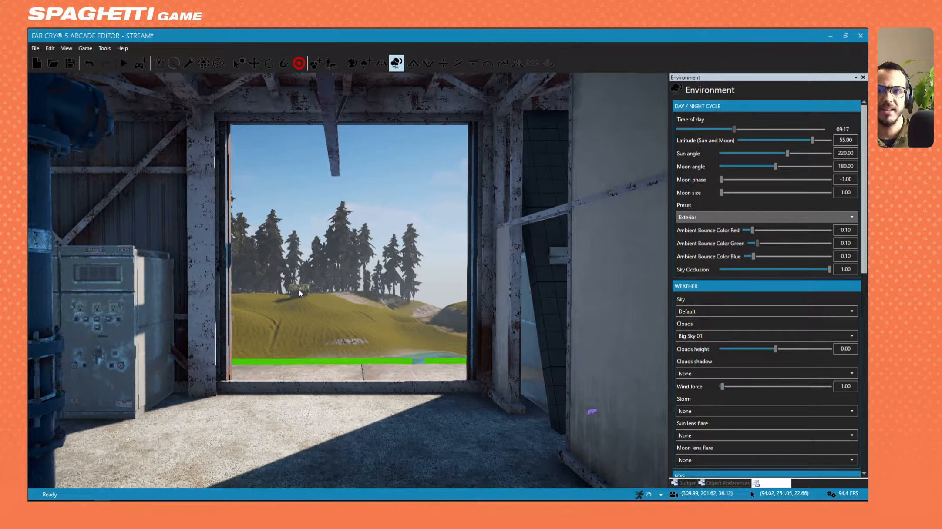
key(a)
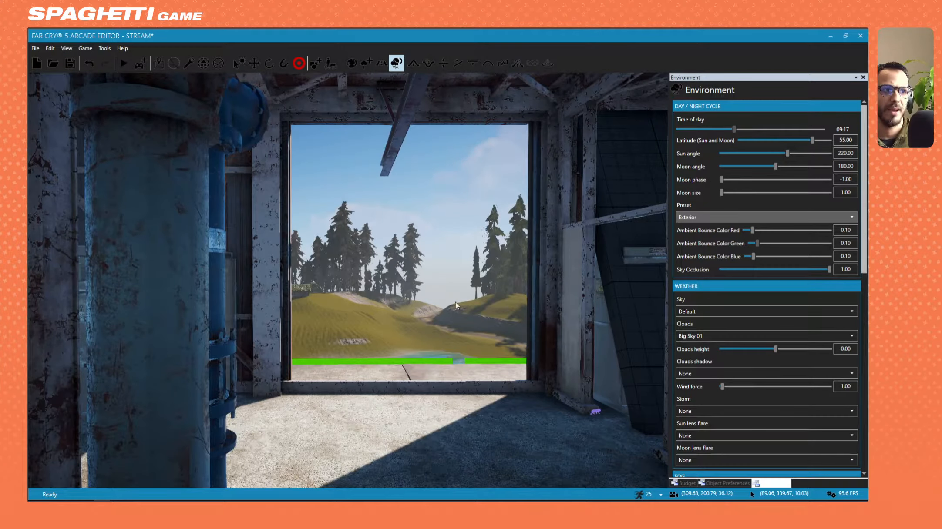
key(w)
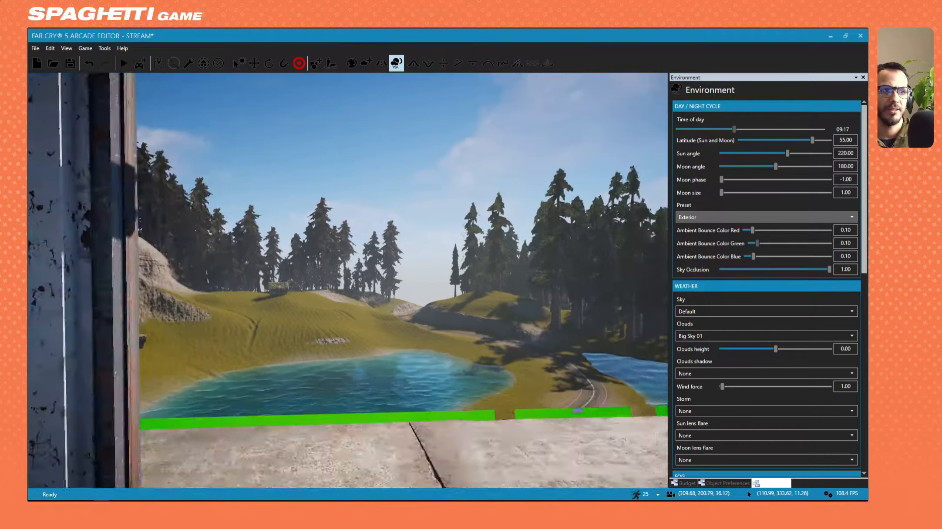
Examine the map corner from above and follow the paved road toward the distant radar station
key(s)
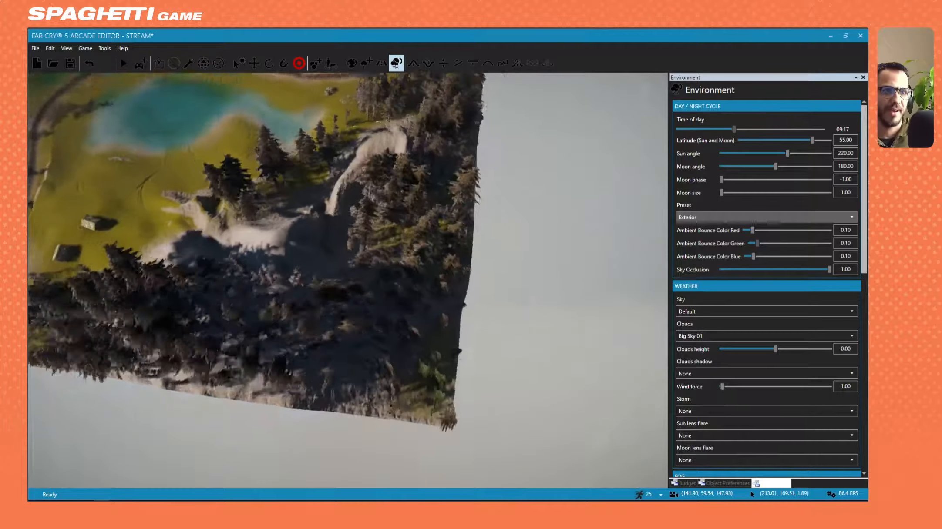
key(w)
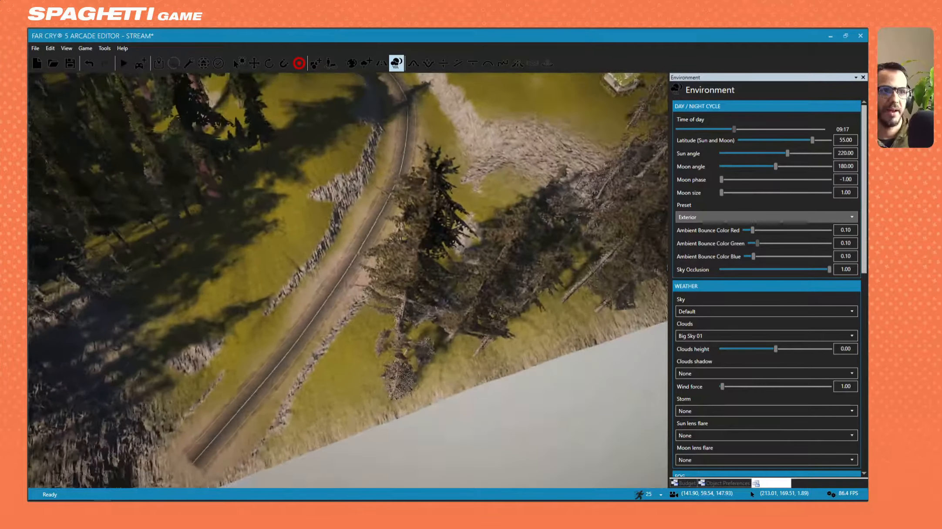
key(w)
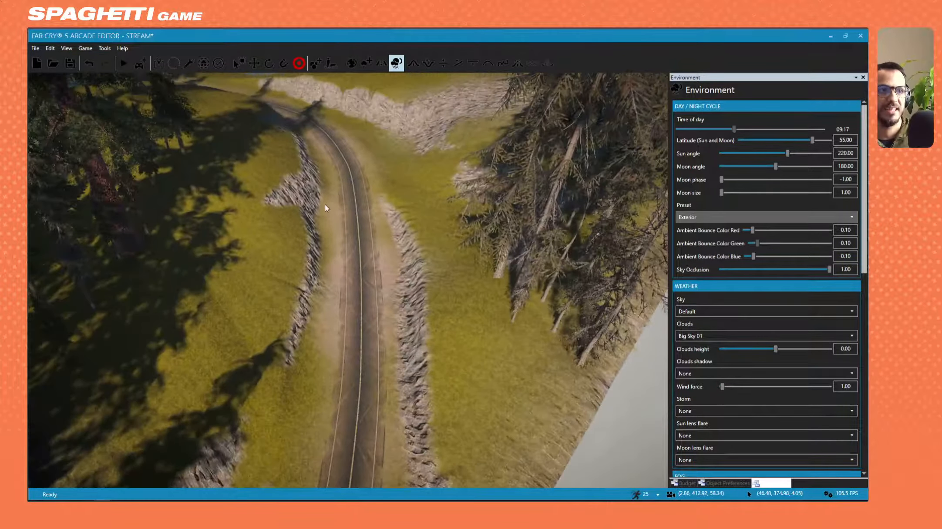
key(w)
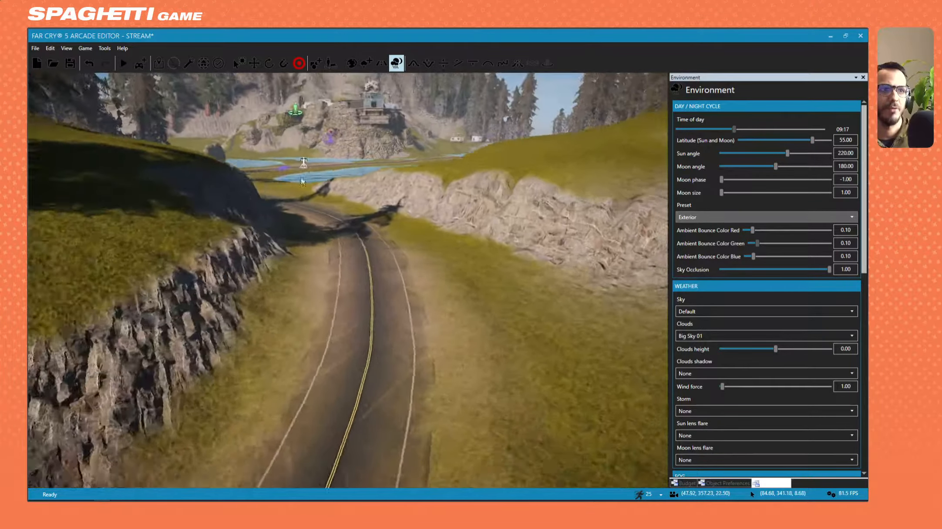